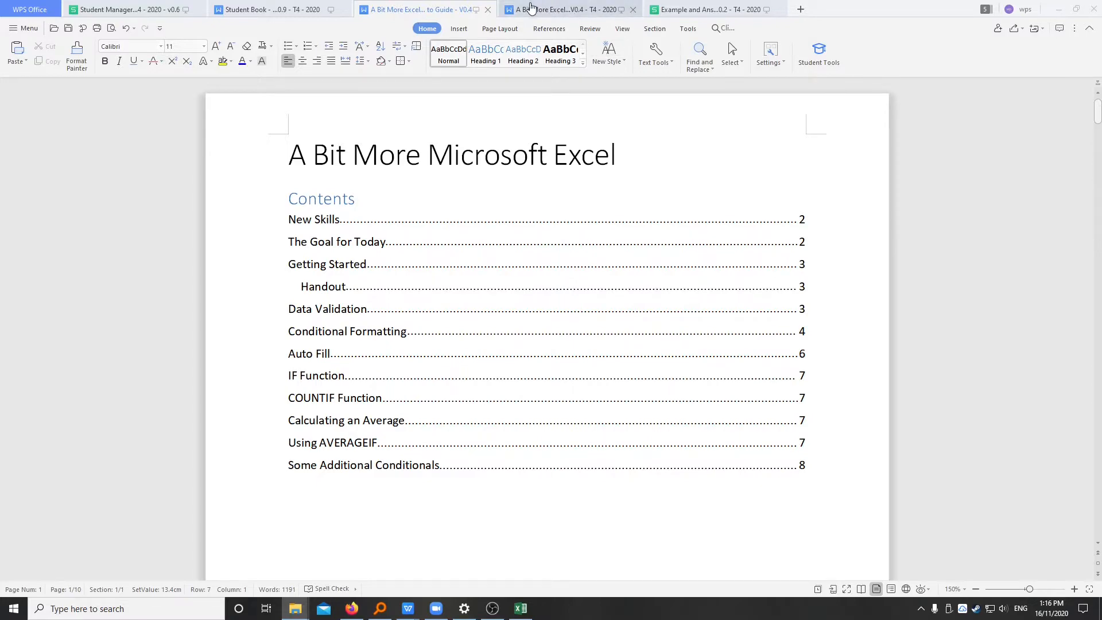
# Look over the setup and answers handout and the Completed and Setup sheets of the example attendance workbook.
pyautogui.click(587, 12)
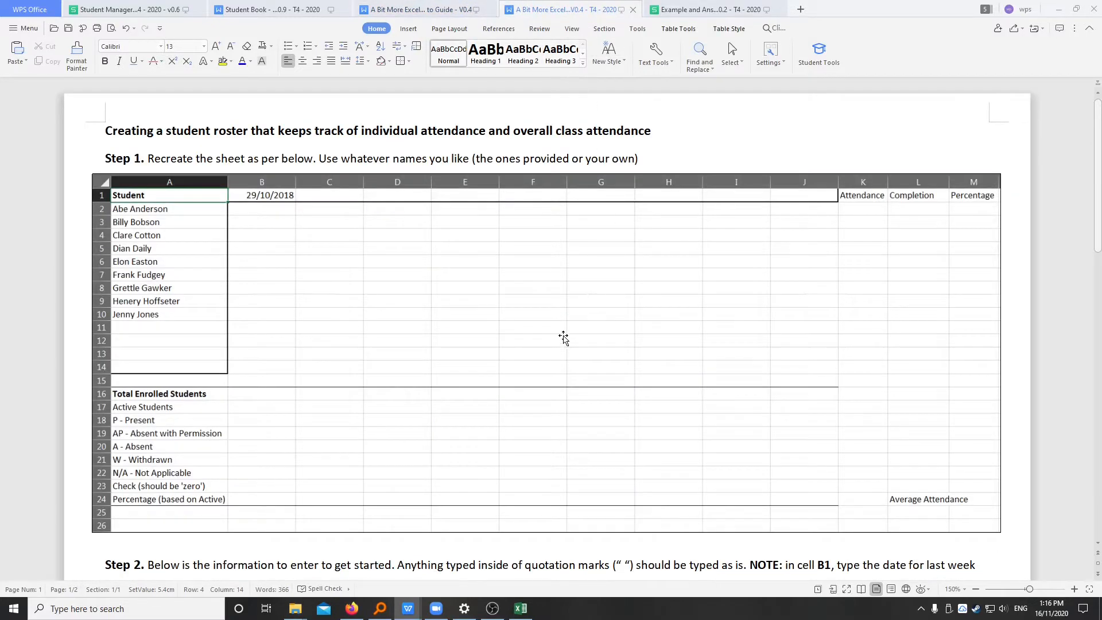
pyautogui.click(695, 11)
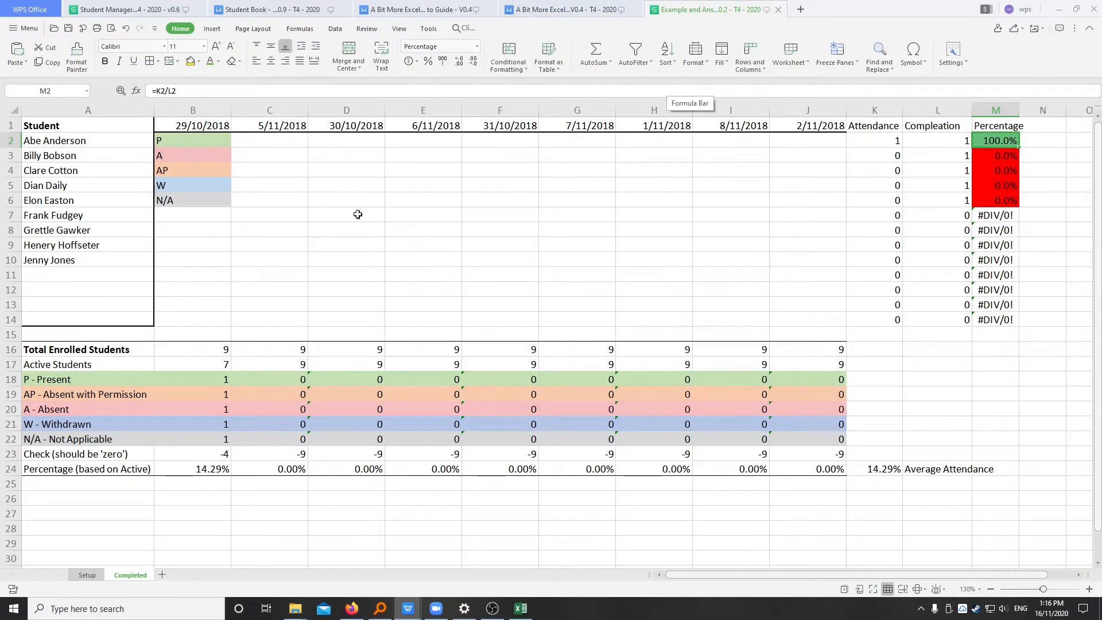
pyautogui.click(86, 574)
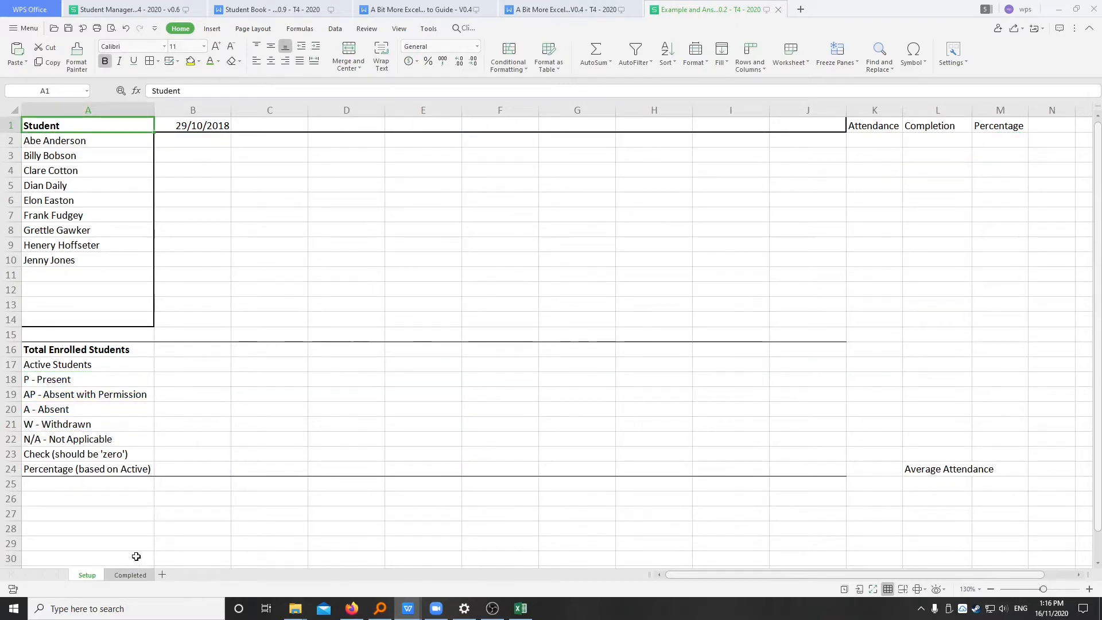
pyautogui.click(188, 365)
pyautogui.click(220, 243)
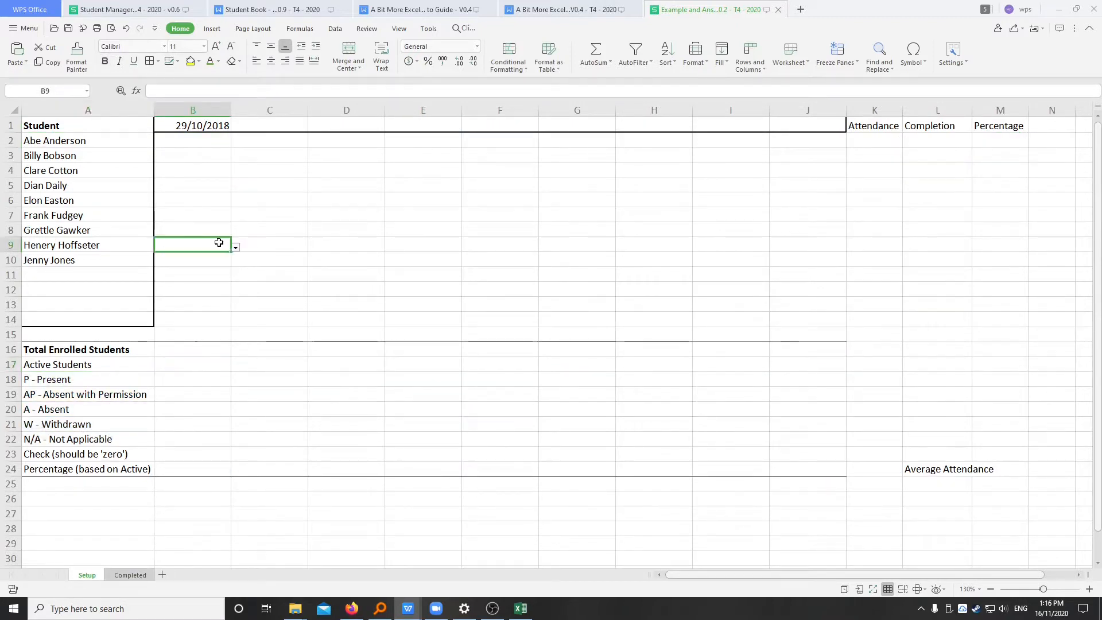
pyautogui.click(195, 143)
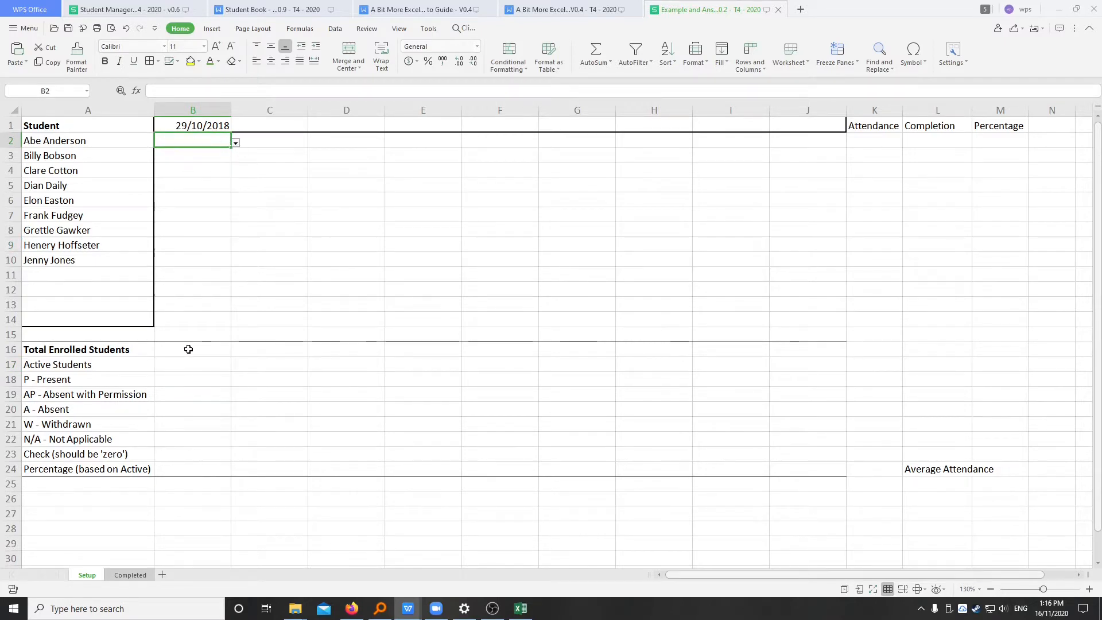
pyautogui.click(187, 372)
pyautogui.click(209, 467)
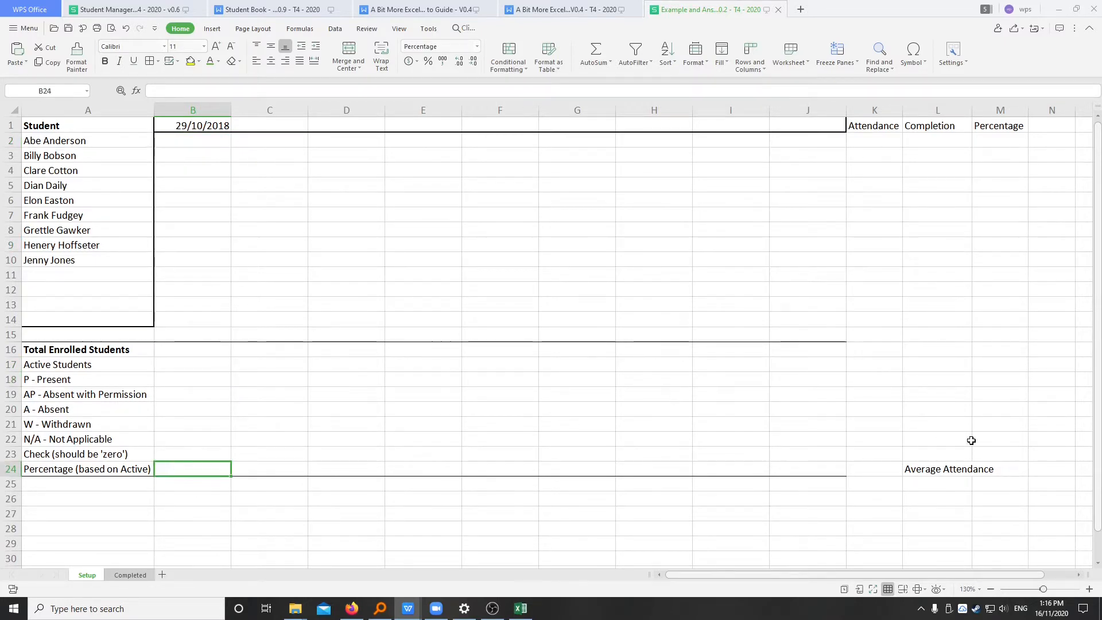
pyautogui.click(185, 366)
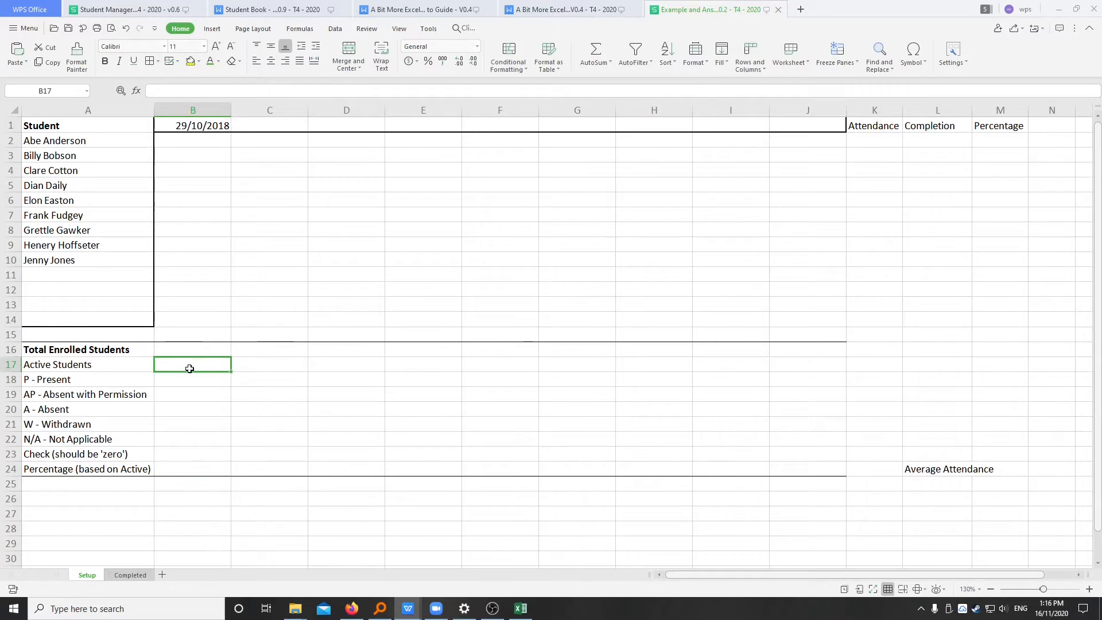
pyautogui.click(180, 347)
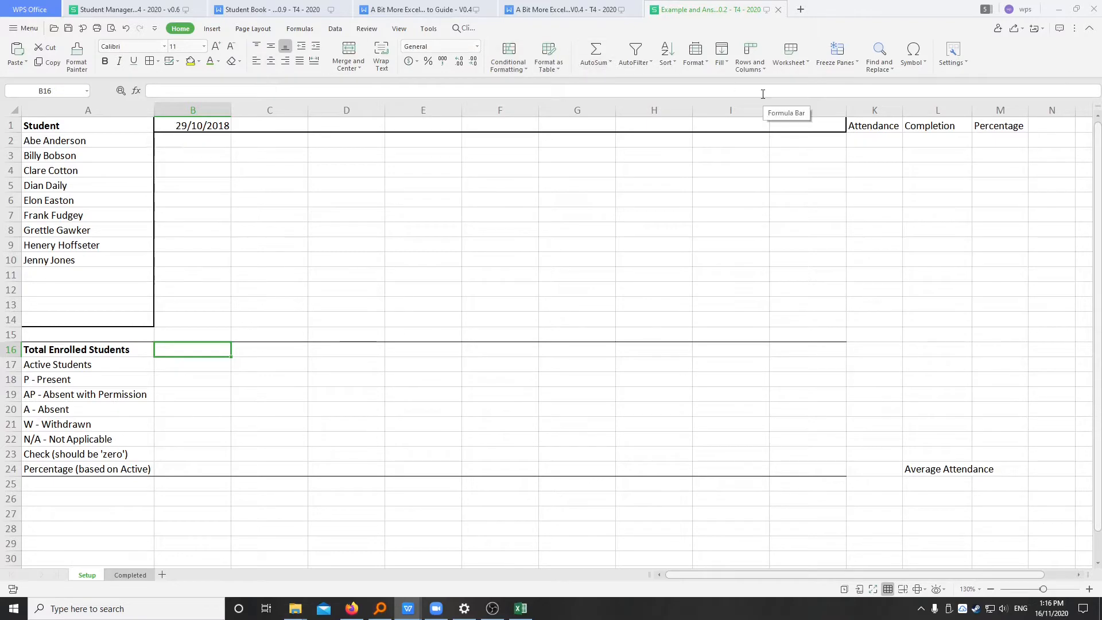
# Read through the New Skills list in the A Bit More Excel guide, down to the AVERAGEIF entry.
pyautogui.click(403, 11)
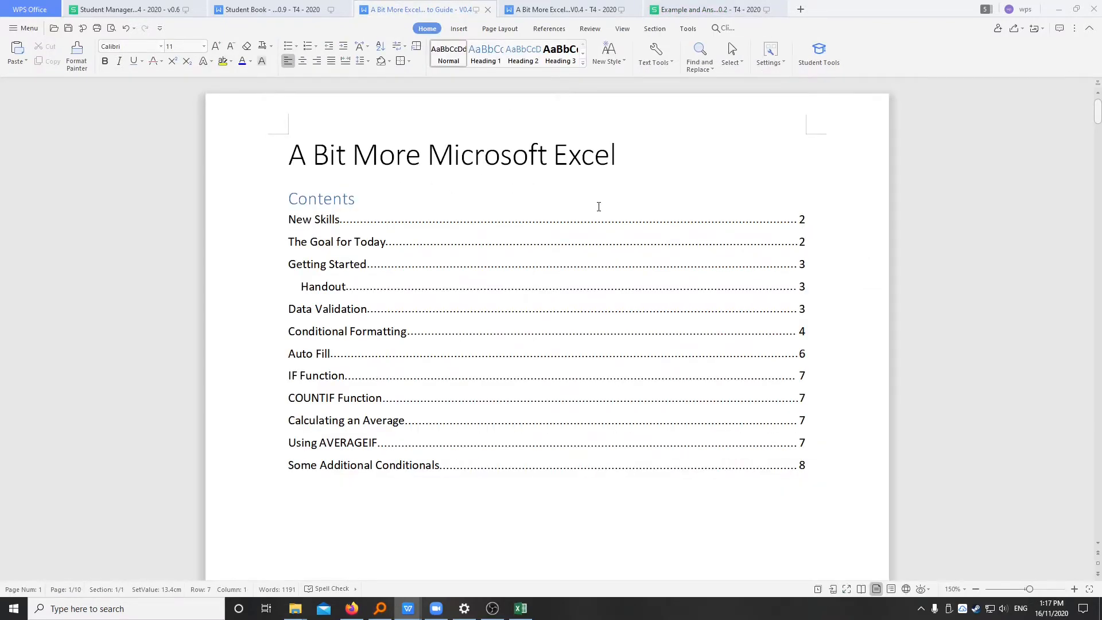
pyautogui.scroll(-15, 599, 207)
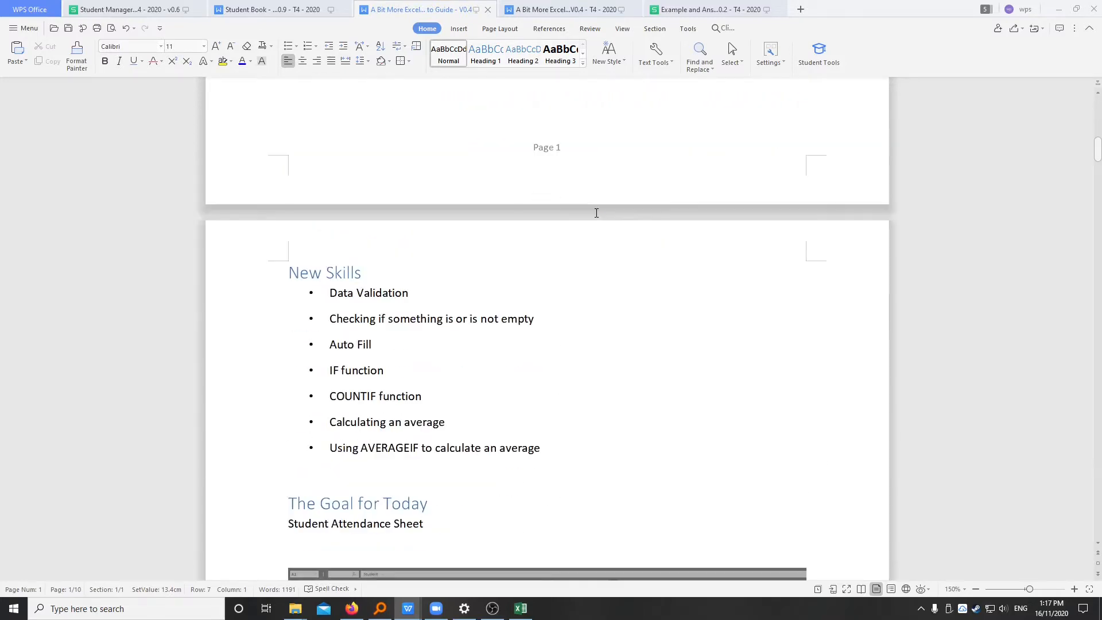
pyautogui.scroll(-5, 597, 213)
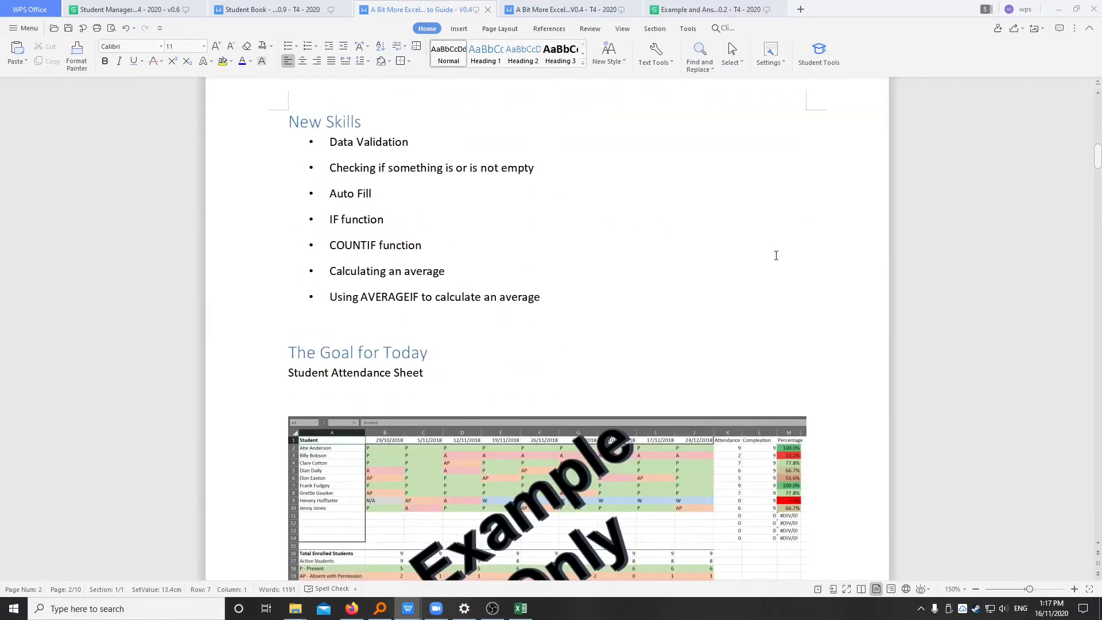
pyautogui.moveTo(376, 167); pyautogui.dragTo(543, 169)
pyautogui.moveTo(390, 192); pyautogui.dragTo(413, 249)
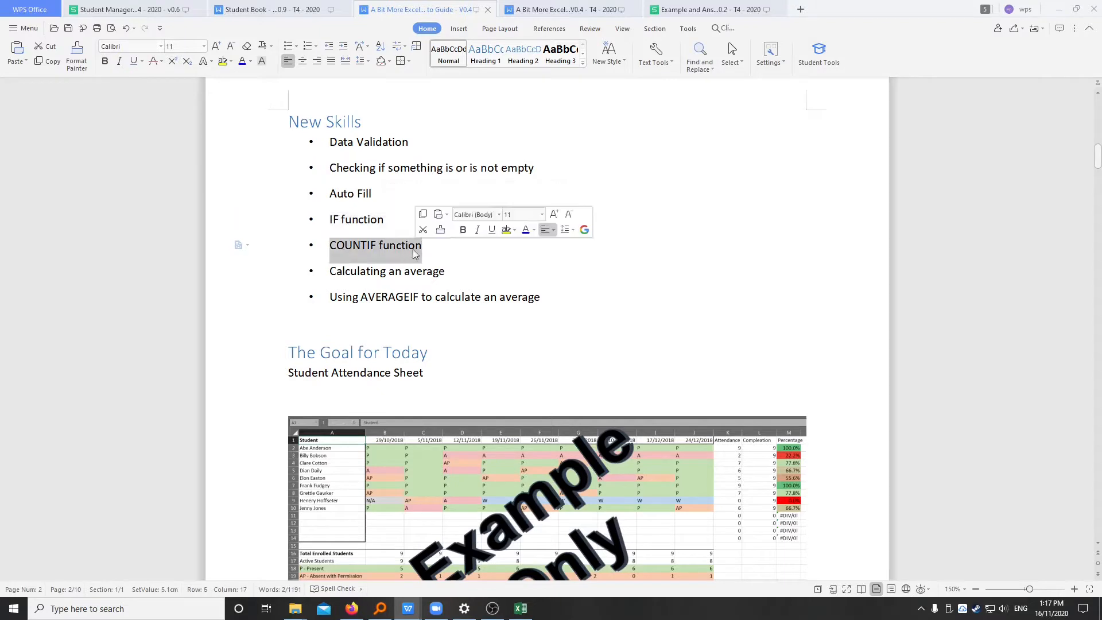
pyautogui.moveTo(324, 273); pyautogui.dragTo(445, 274)
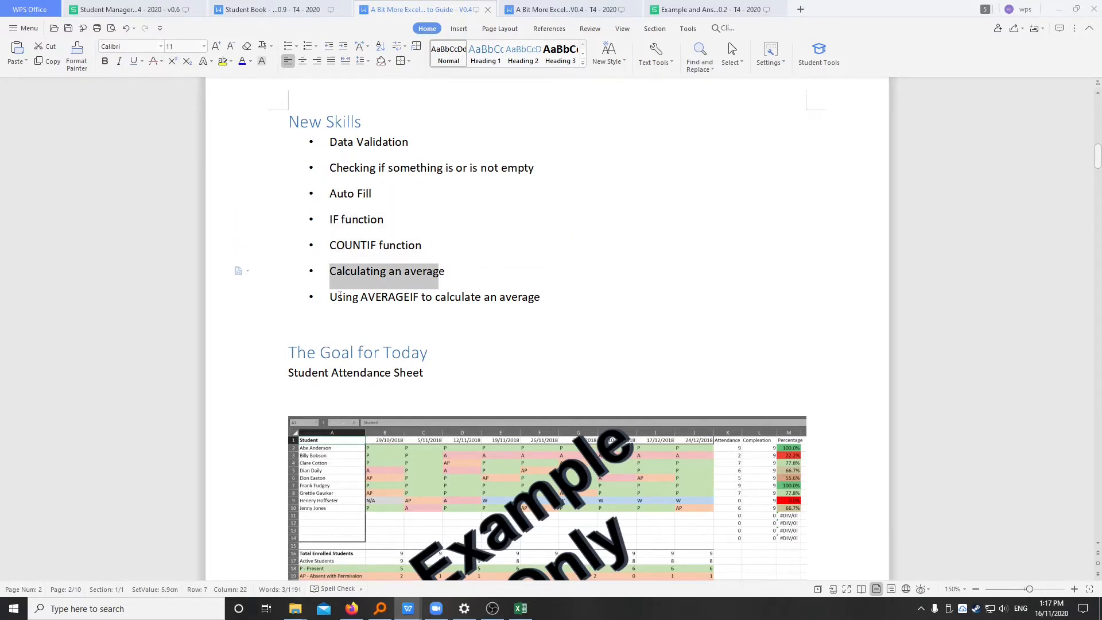
pyautogui.moveTo(328, 297); pyautogui.dragTo(546, 298)
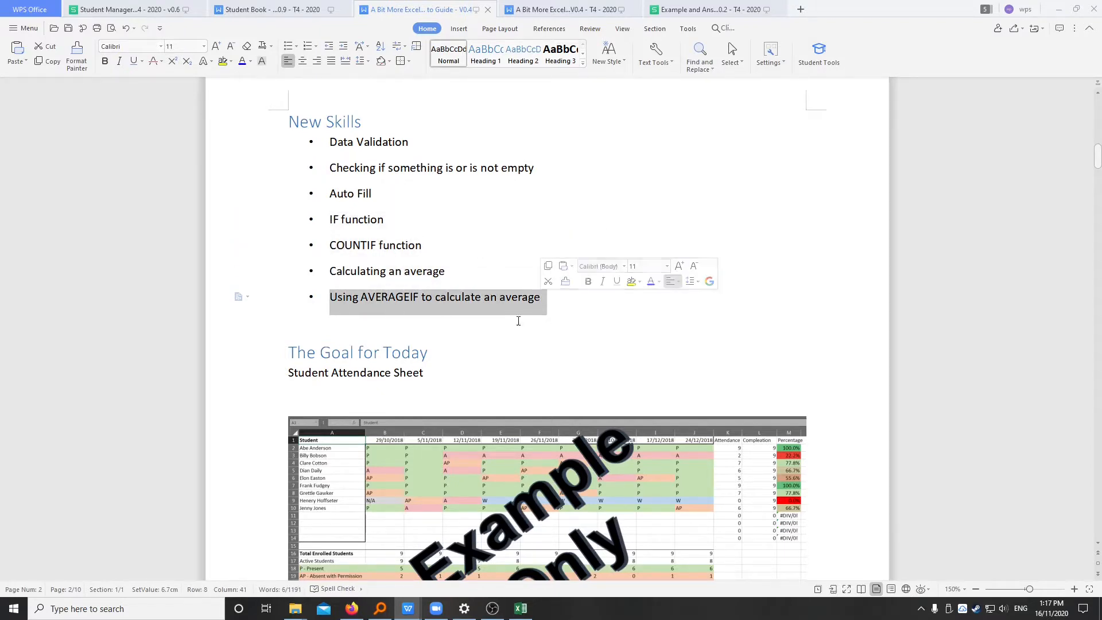
pyautogui.moveTo(415, 296); pyautogui.dragTo(409, 308)
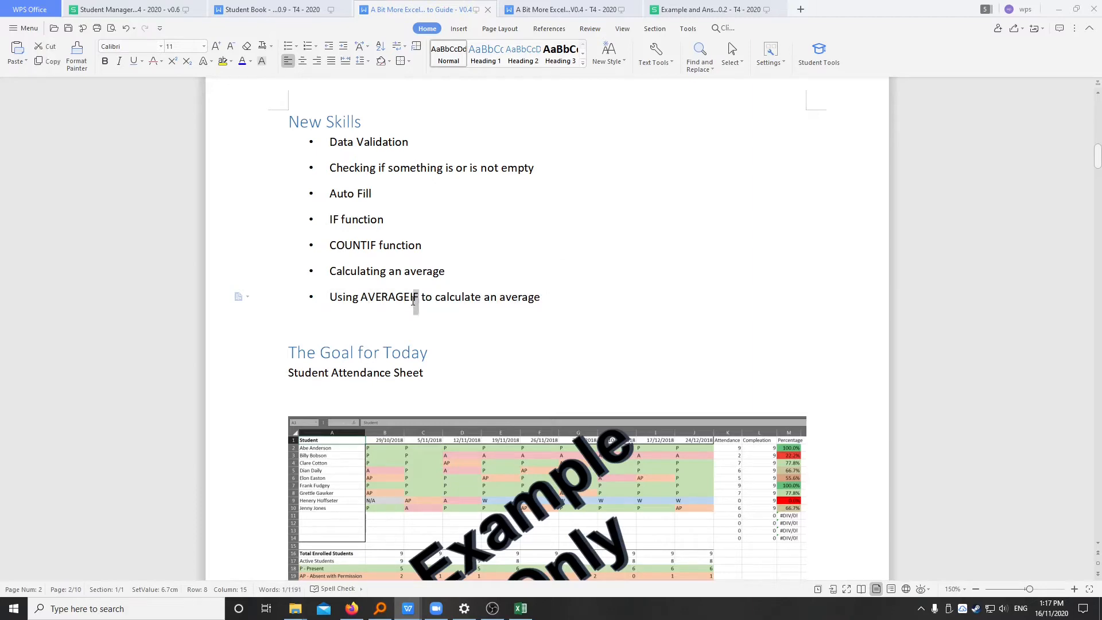
# Correct "make" to "mark" in the guide's paragraph about the goal of today's activity.
pyautogui.click(450, 355)
pyautogui.scroll(-4, 453, 378)
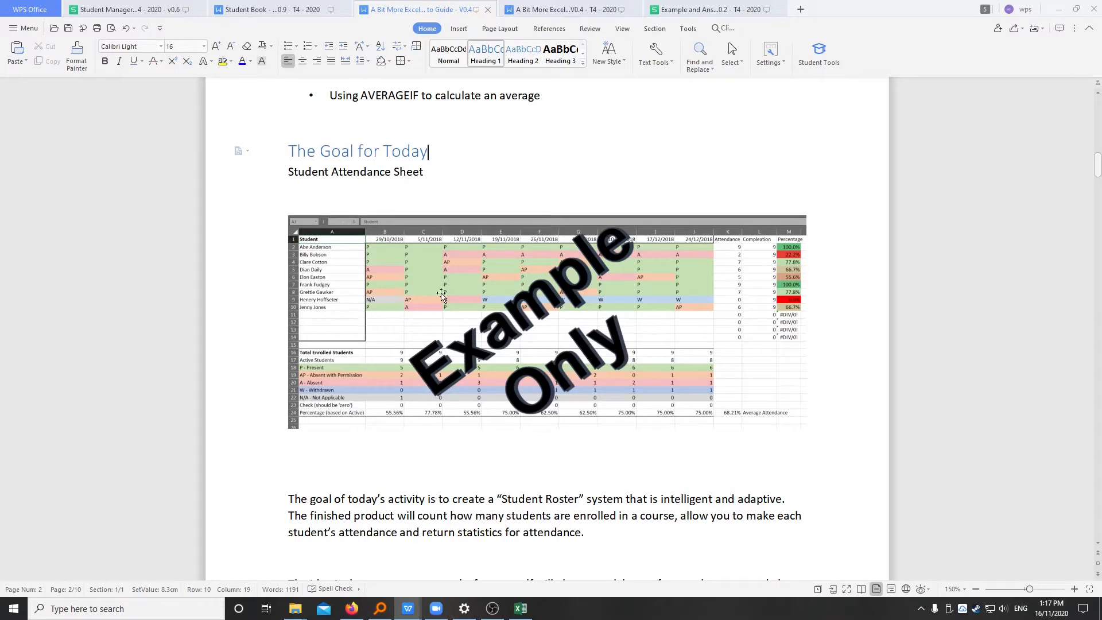
pyautogui.scroll(-2, 657, 328)
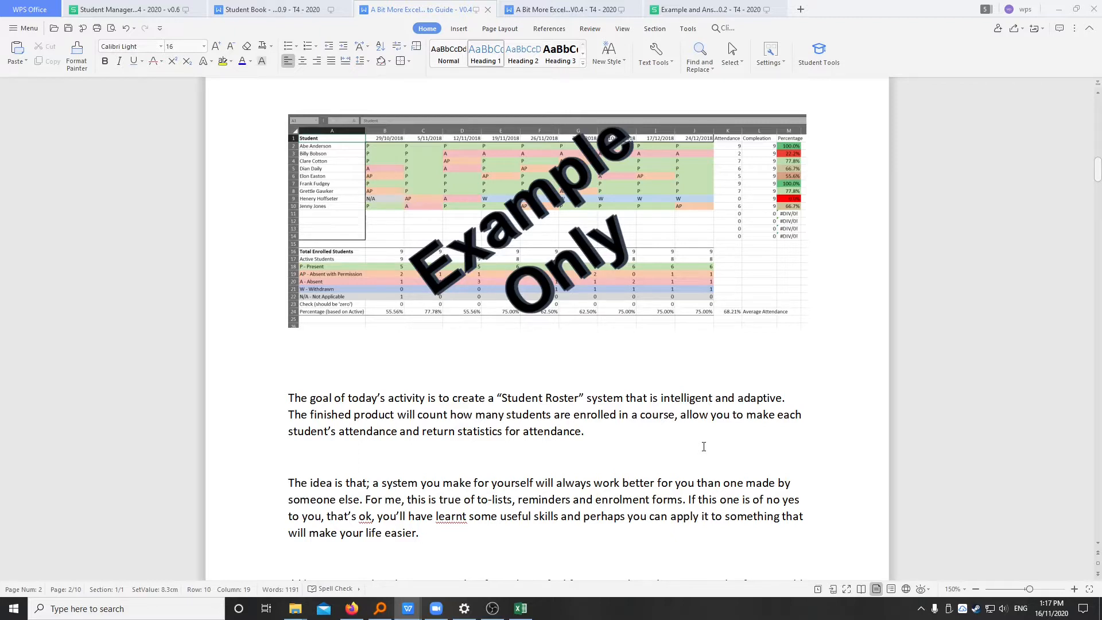
pyautogui.click(768, 417)
pyautogui.write('r')
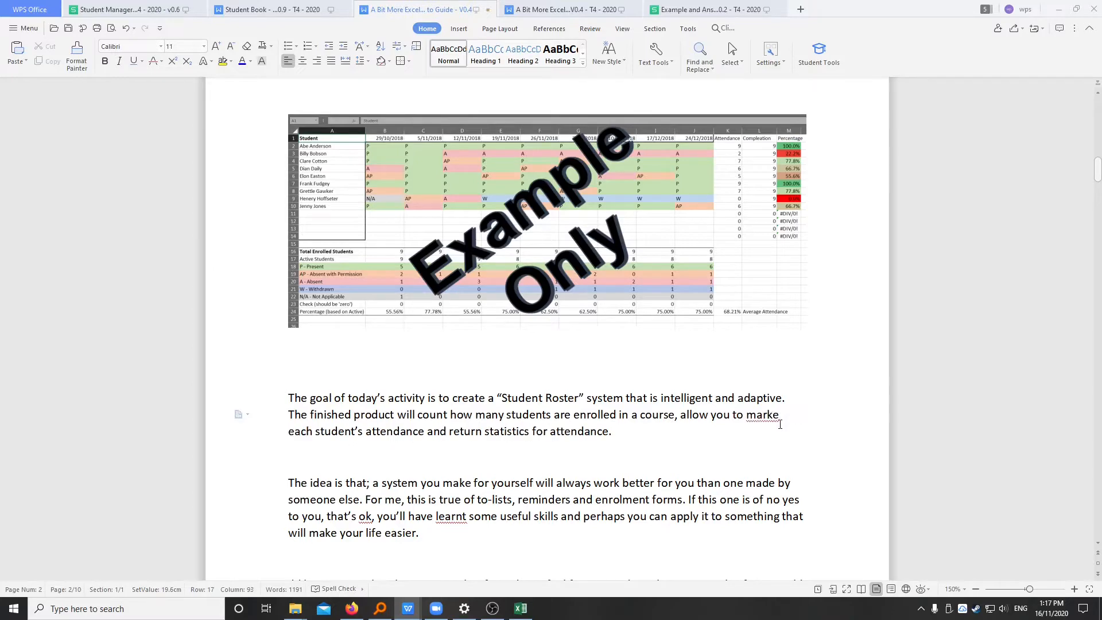
pyautogui.press('Right')
pyautogui.press('Delete')
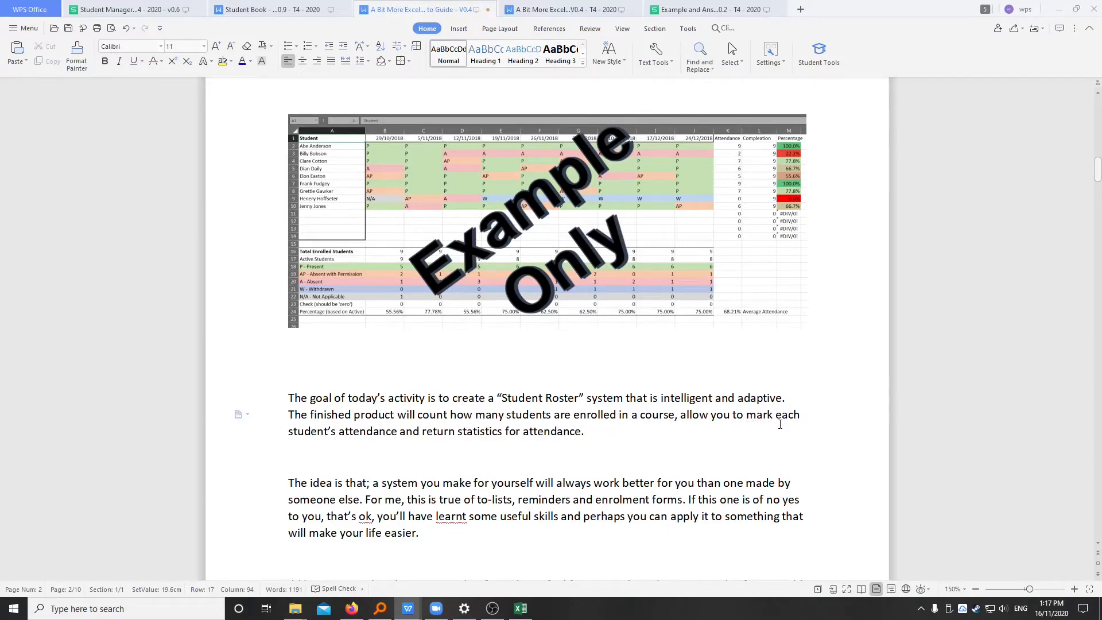
pyautogui.click(650, 442)
# Correct "yes" to "use" in the guide's paragraph about making a system for yourself.
pyautogui.scroll(-3, 622, 440)
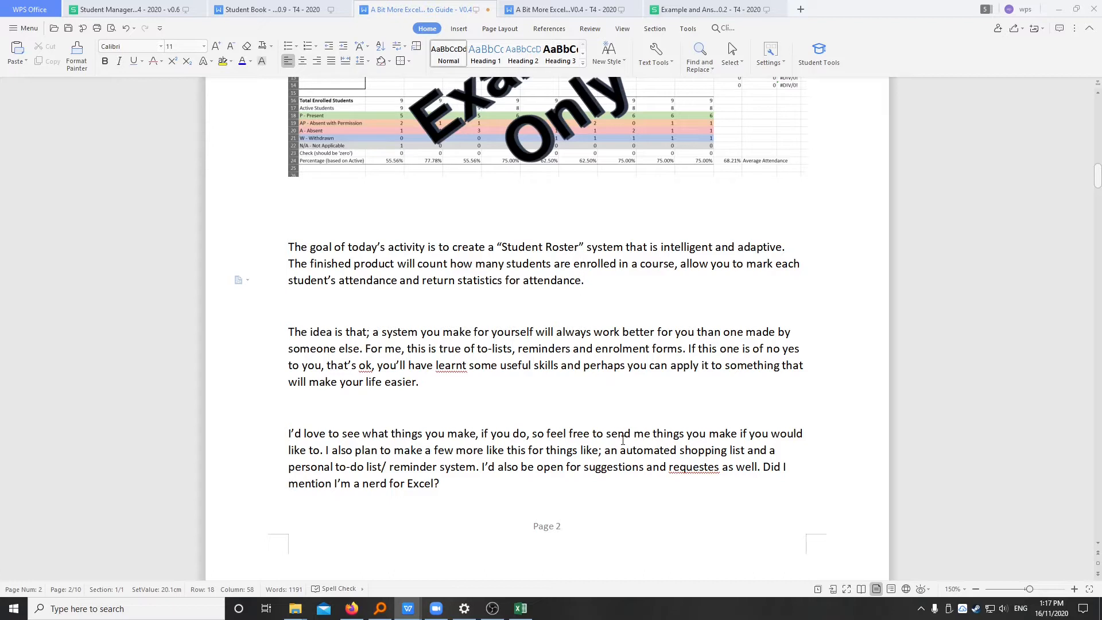
pyautogui.click(781, 350)
pyautogui.press('Delete')
pyautogui.press('Delete')
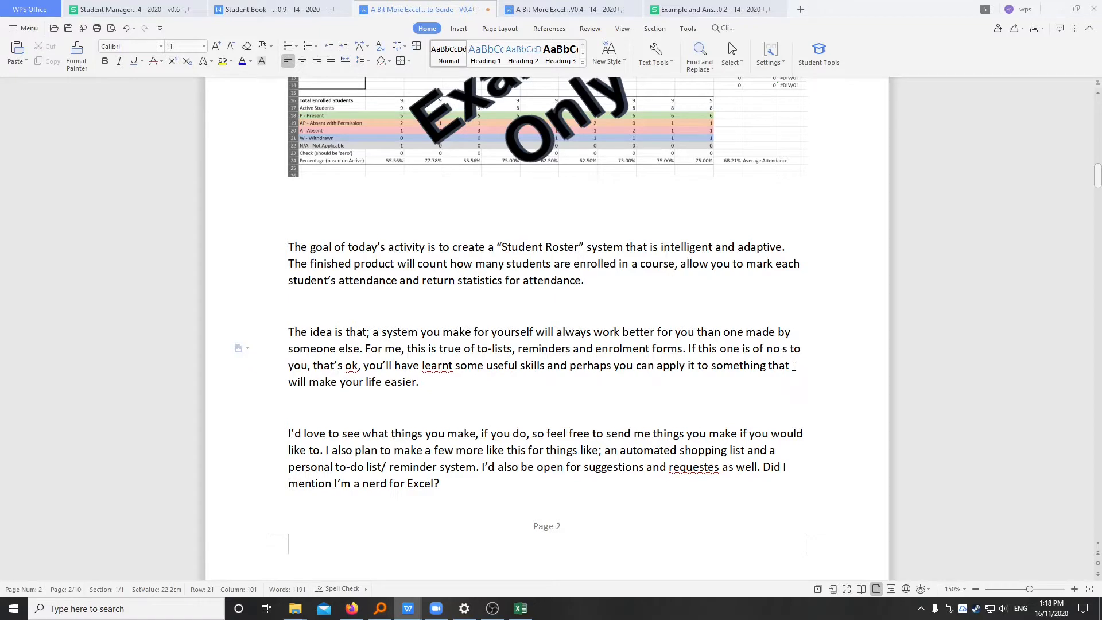
pyautogui.press('Delete')
pyautogui.write('yse')
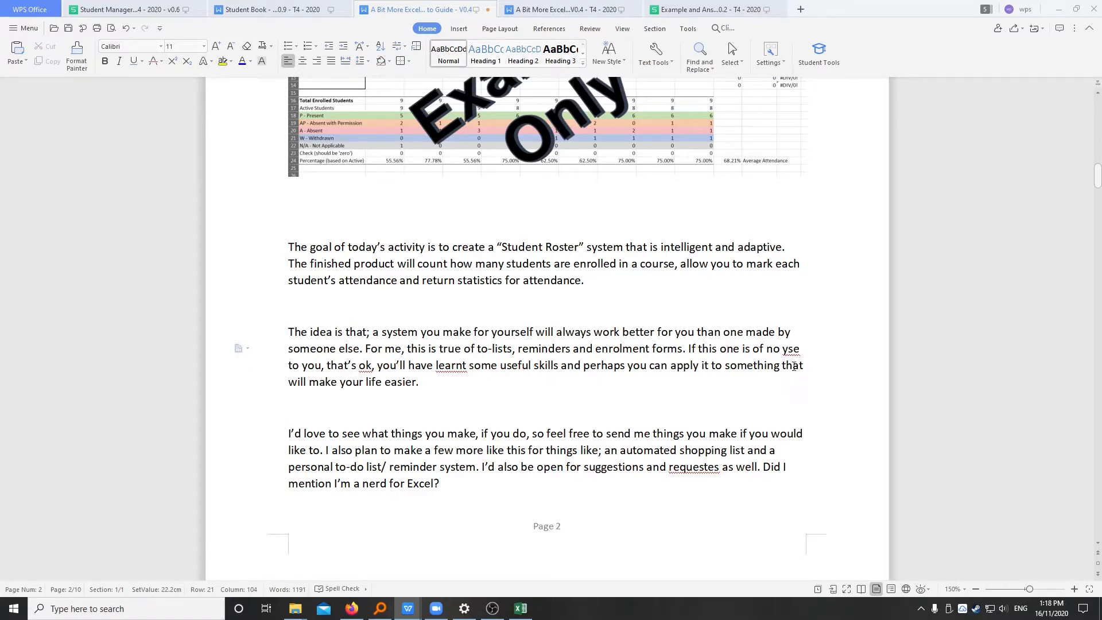
pyautogui.press('BackSpace')
pyautogui.press('BackSpace')
pyautogui.press('BackSpace')
pyautogui.write('use')
pyautogui.click(436, 384)
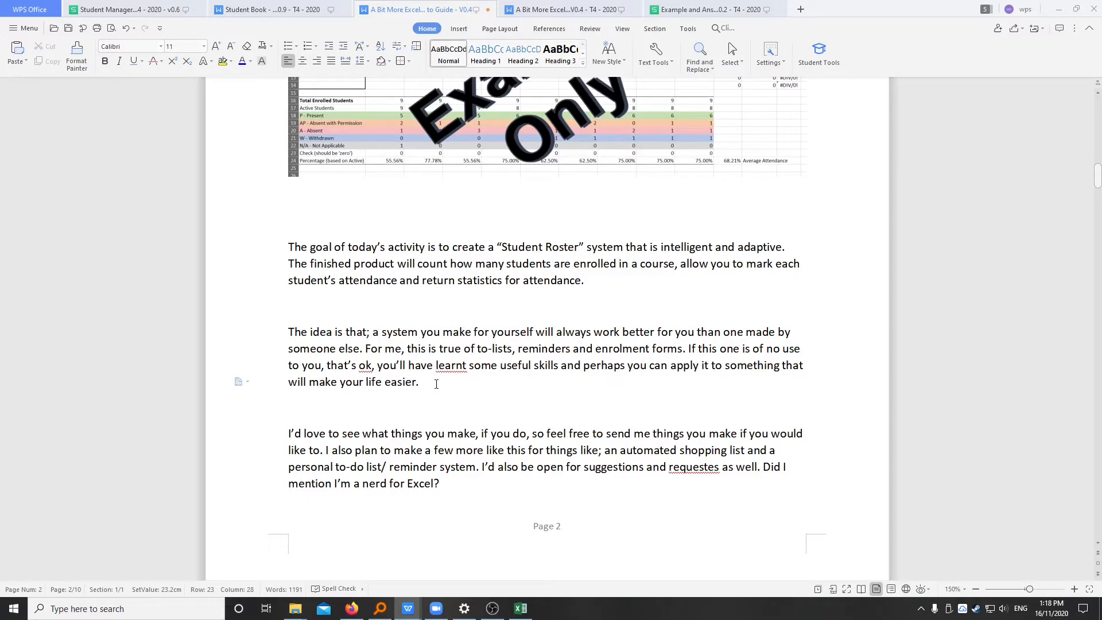
# Read the rest of the goal text and the Getting Started section, including which handout file it refers to.
pyautogui.click(391, 407)
pyautogui.scroll(-2, 453, 408)
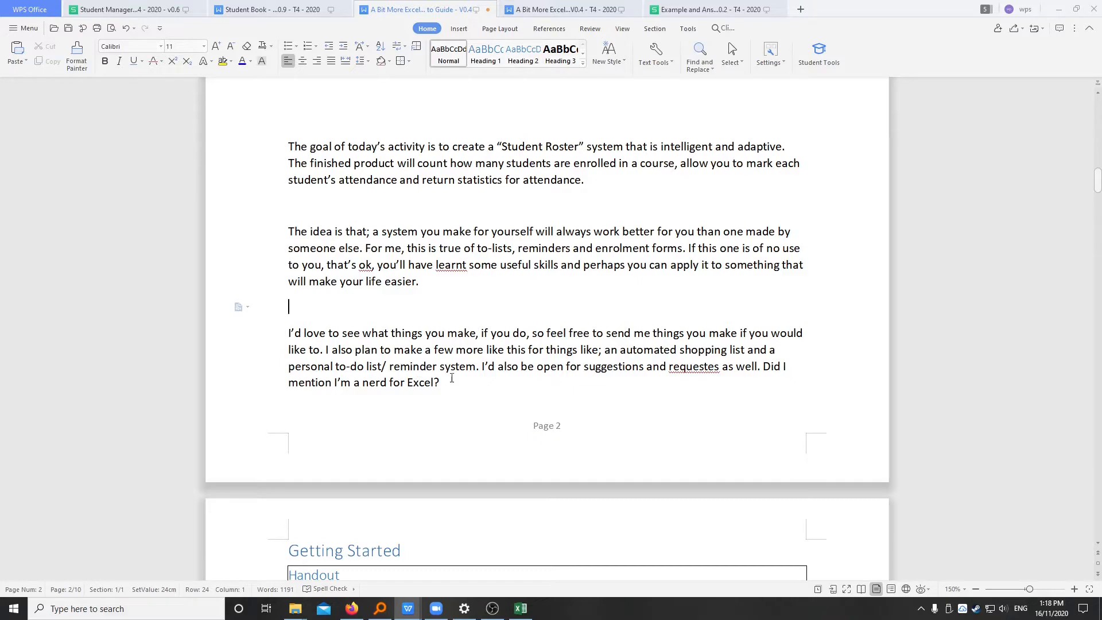
pyautogui.scroll(-5, 469, 399)
pyautogui.scroll(-1, 463, 391)
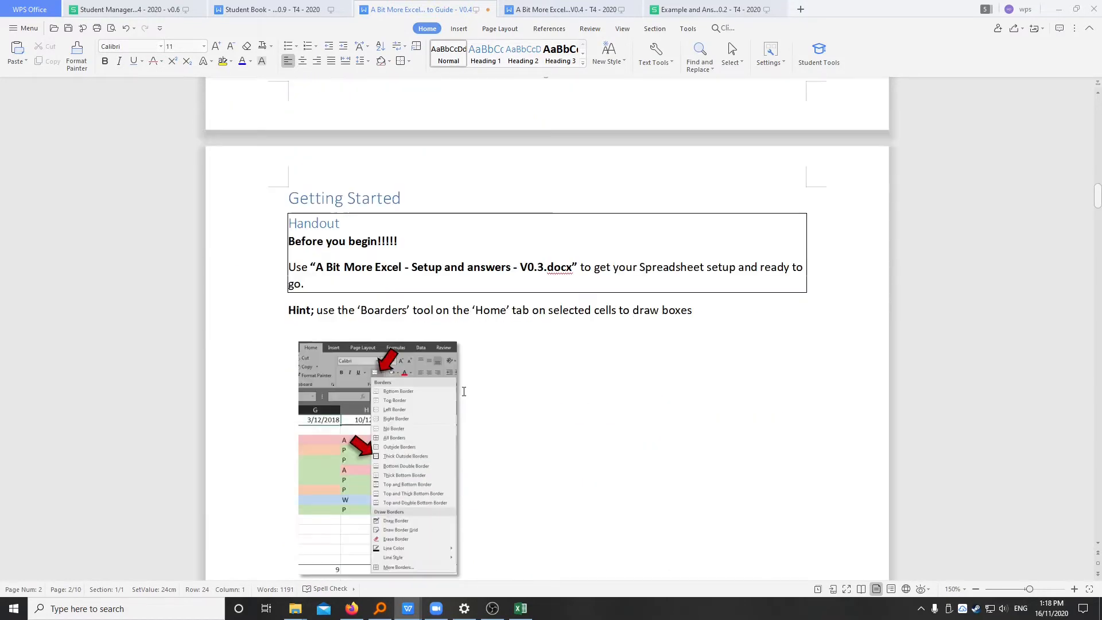
pyautogui.scroll(-1, 464, 392)
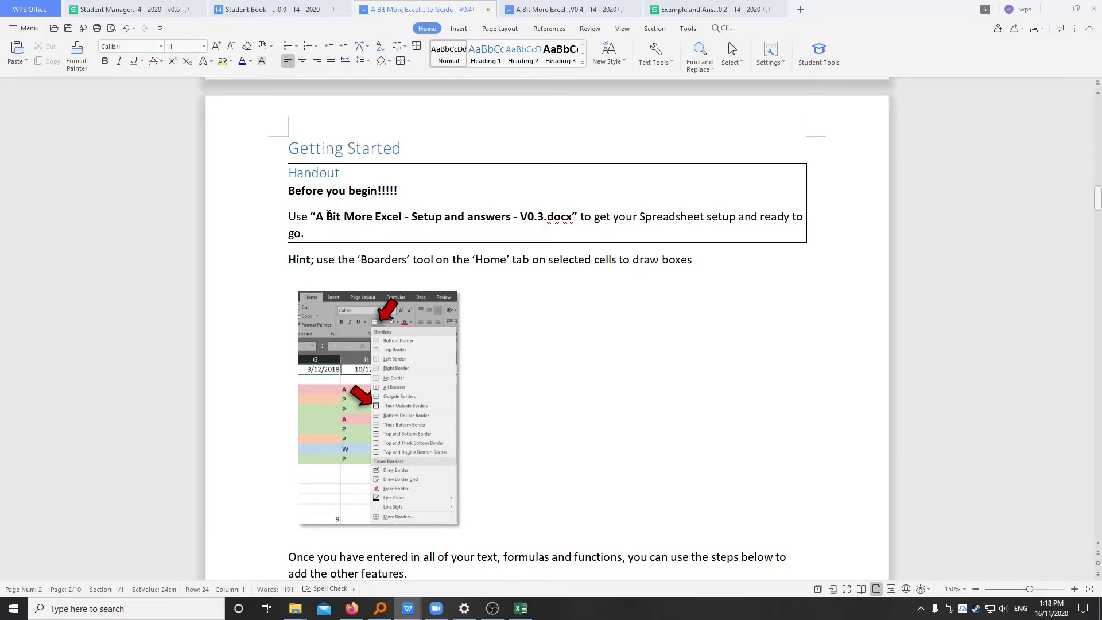
pyautogui.moveTo(316, 216); pyautogui.dragTo(576, 218)
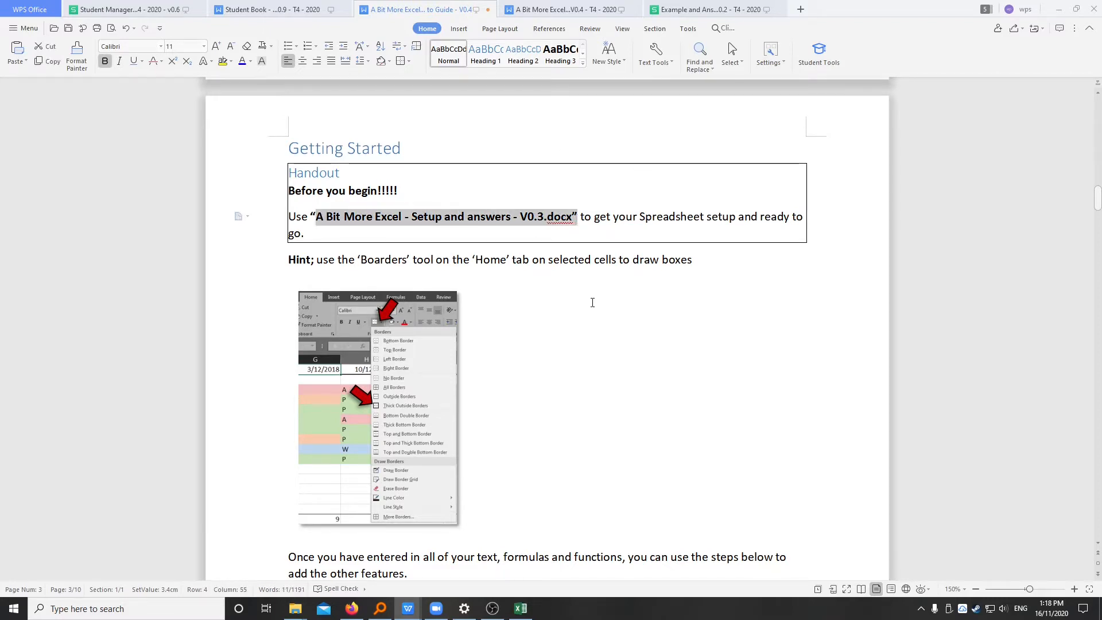
pyautogui.click(556, 217)
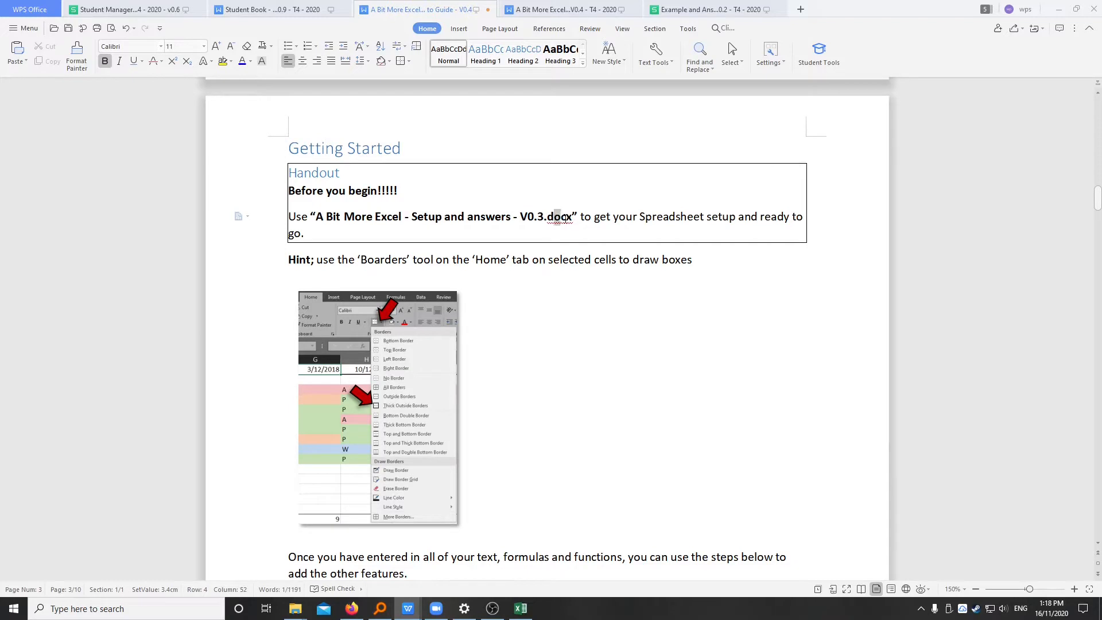
# Review Step 1 of the setup and answers handout and the picture of the sheet to recreate.
pyautogui.click(552, 9)
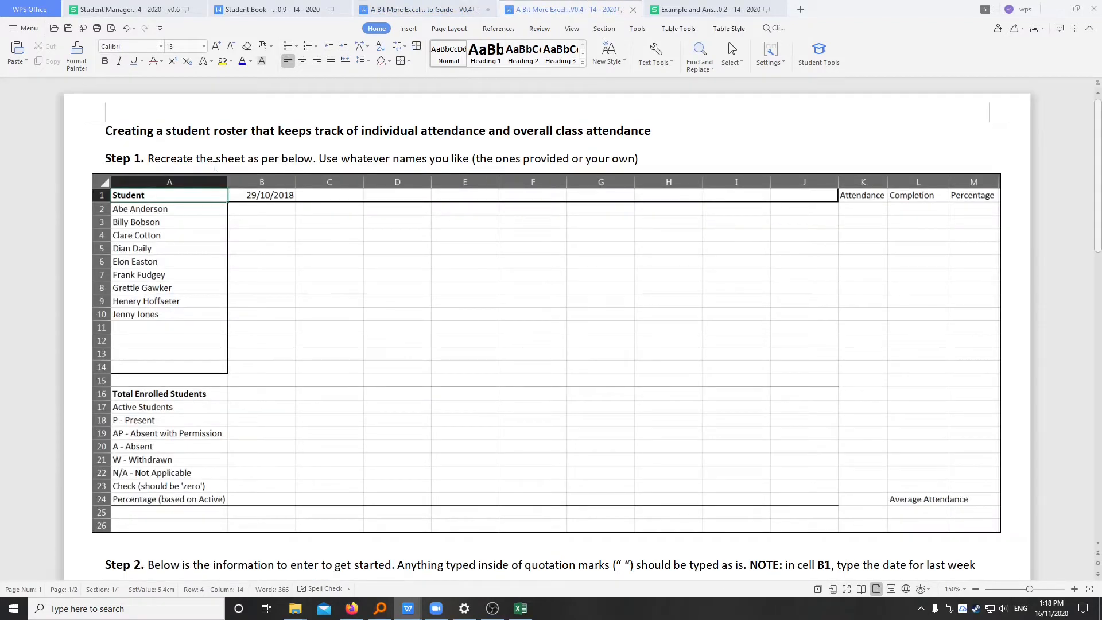
pyautogui.moveTo(161, 157); pyautogui.dragTo(642, 156)
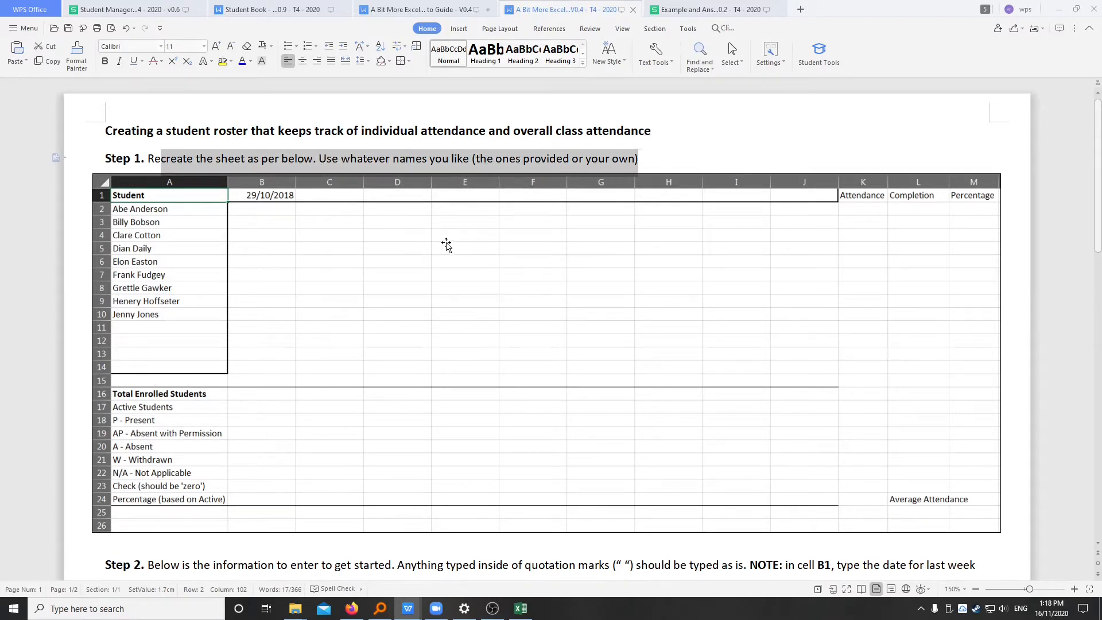
pyautogui.click(303, 294)
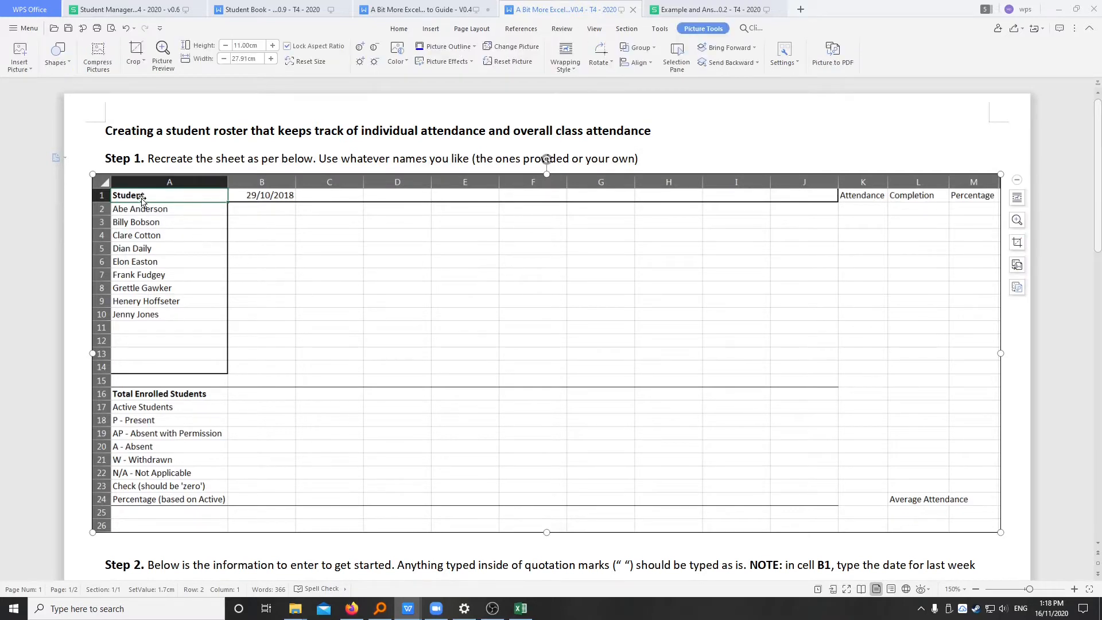
# Switch to Excel, create a blank workbook and snap its window to the right half of the screen.
pyautogui.click(523, 608)
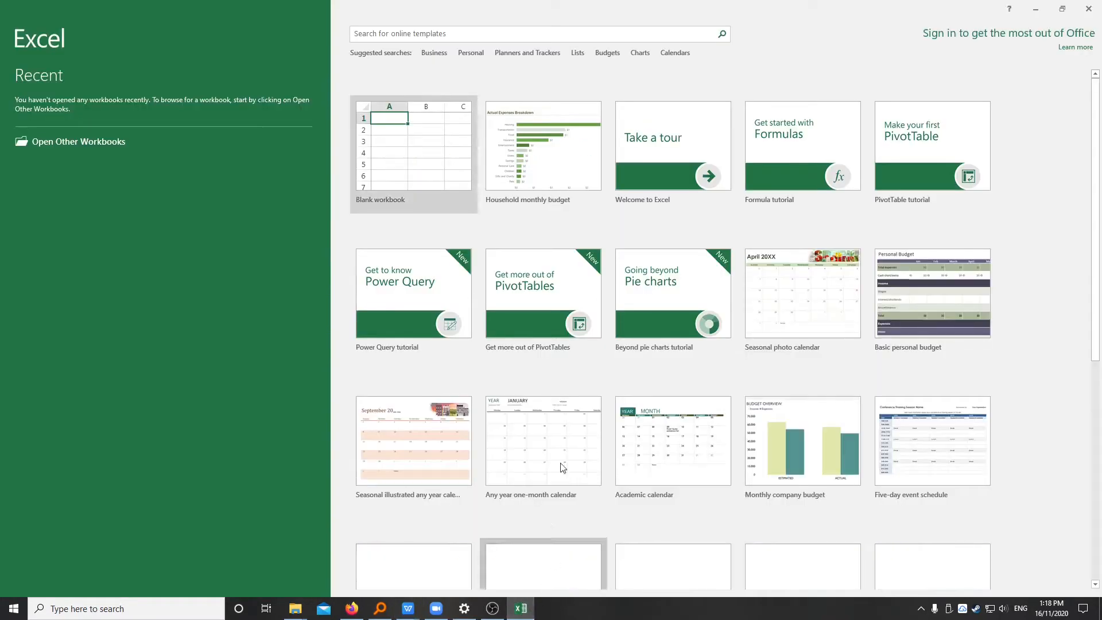
pyautogui.click(426, 160)
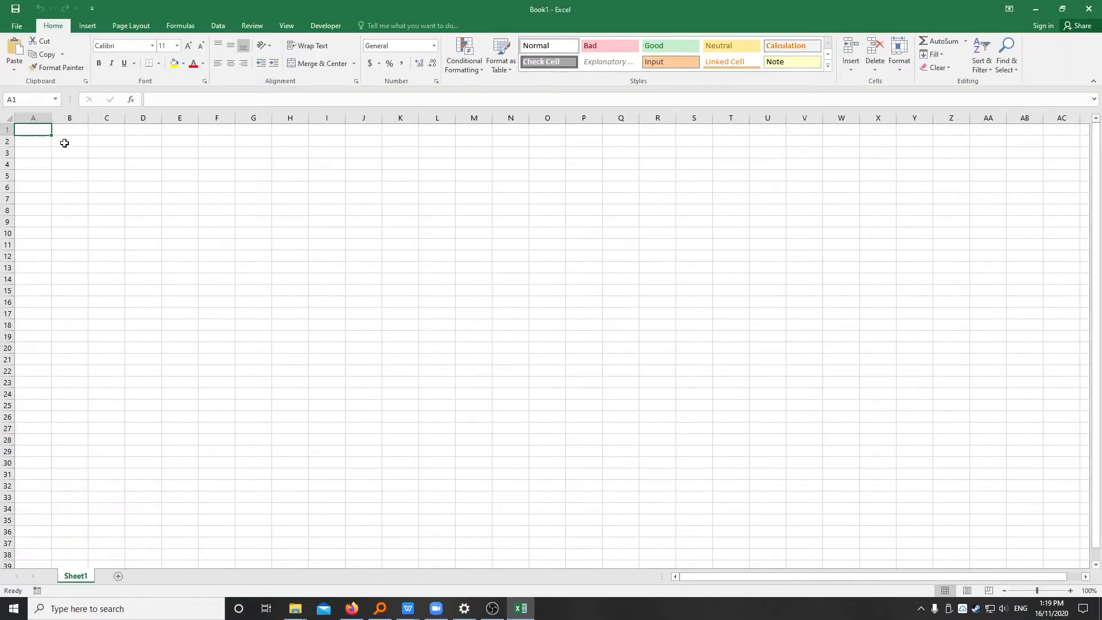
pyautogui.scroll(3, 68, 164)
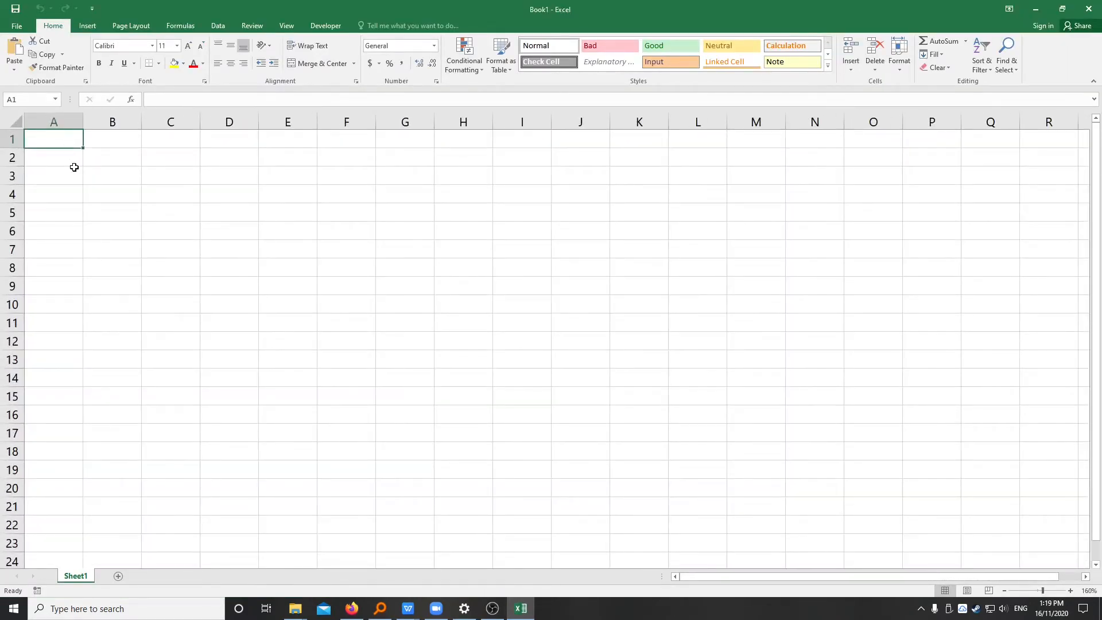
pyautogui.press('super+Right')
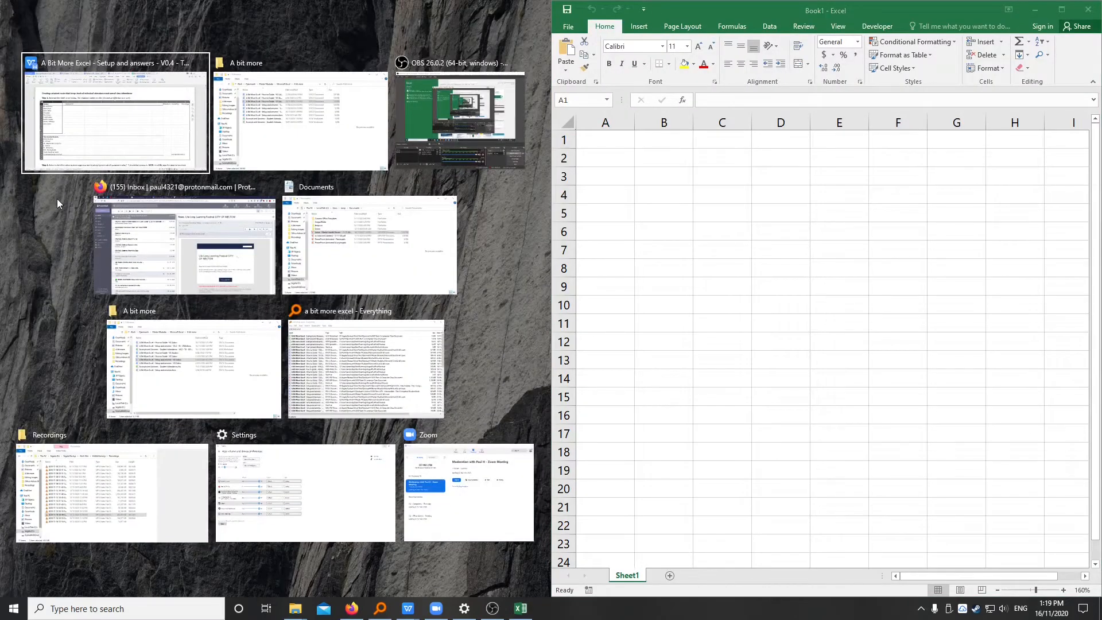
# Fill the other half of the screen with the setup handout and enter the heading Student in cell A1 of the workbook.
pyautogui.click(105, 108)
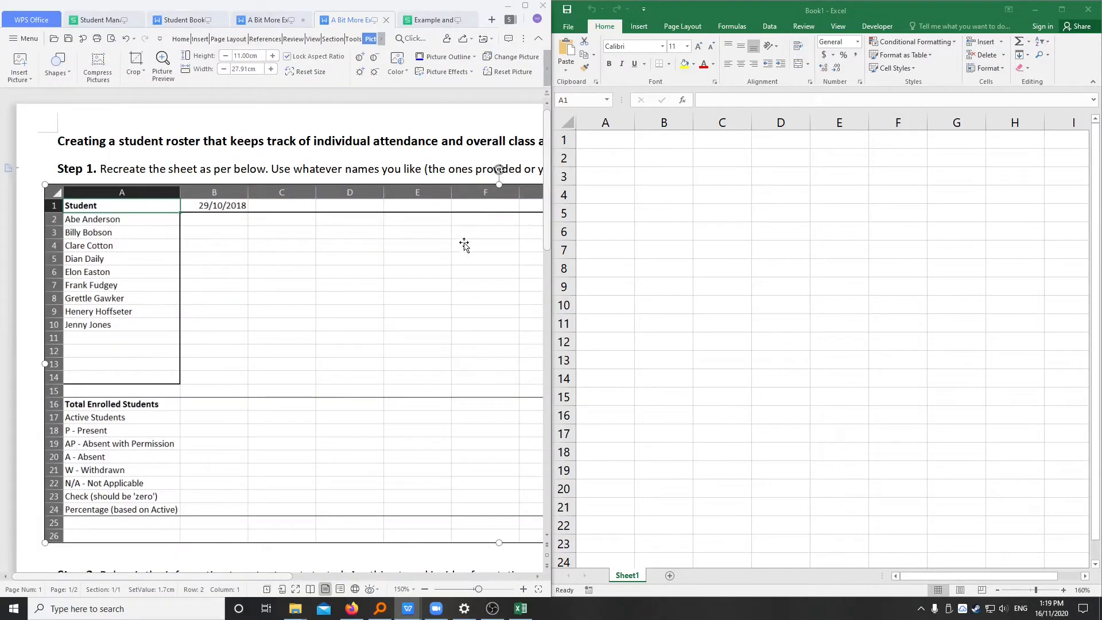
pyautogui.scroll(2, 383, 229)
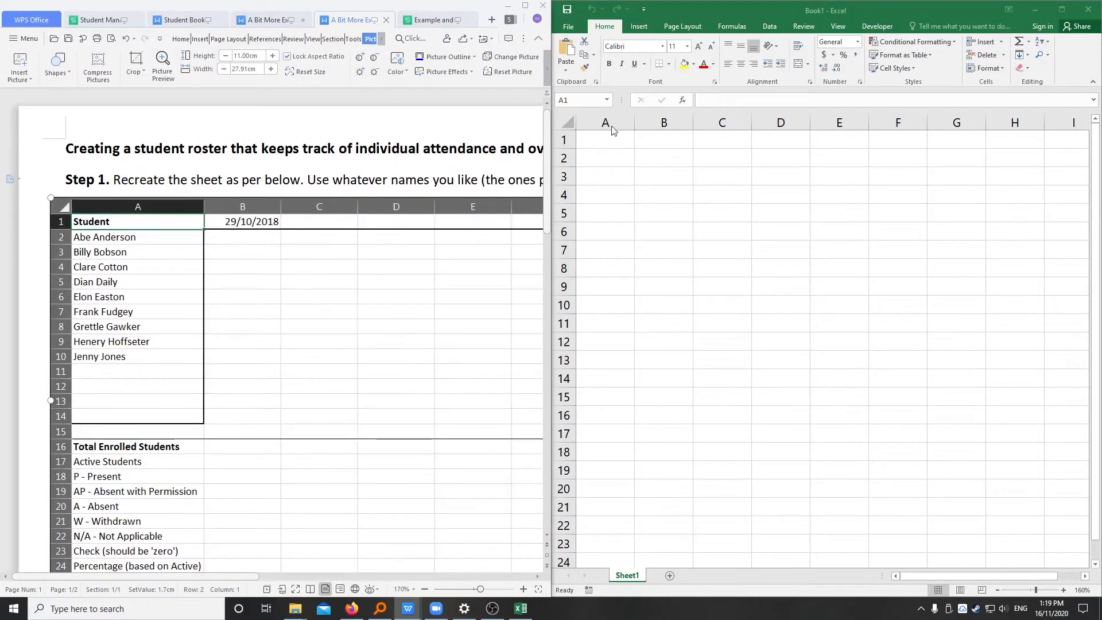
pyautogui.click(616, 143)
pyautogui.write('Student')
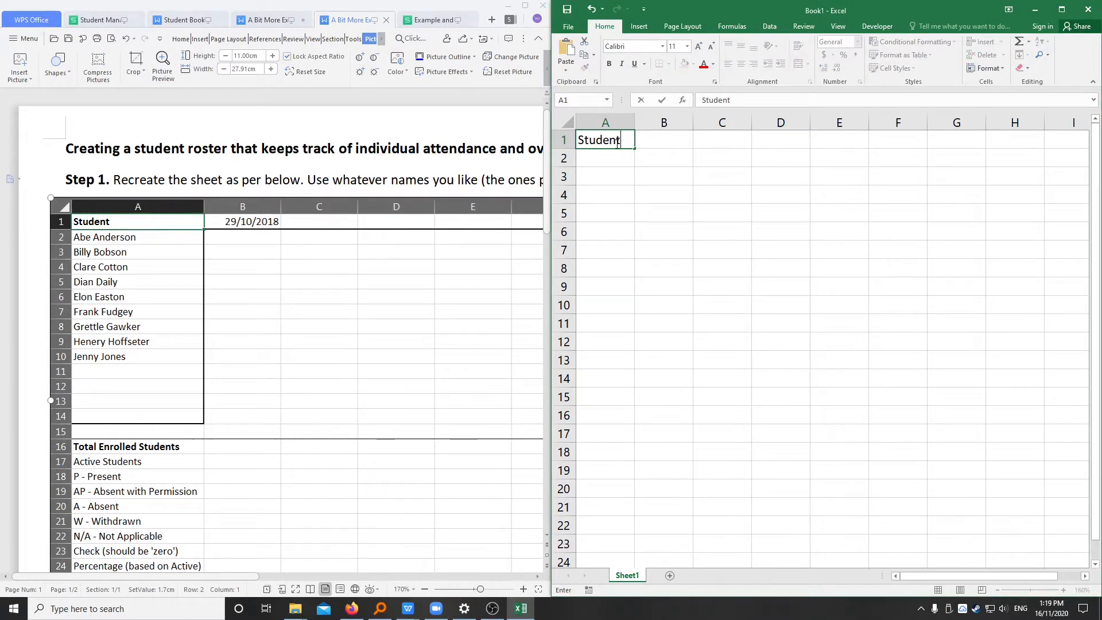
pyautogui.press('Return')
# Enter the first sample student's name from the handout in cell A2 and widen column A to fit it.
pyautogui.write('A')
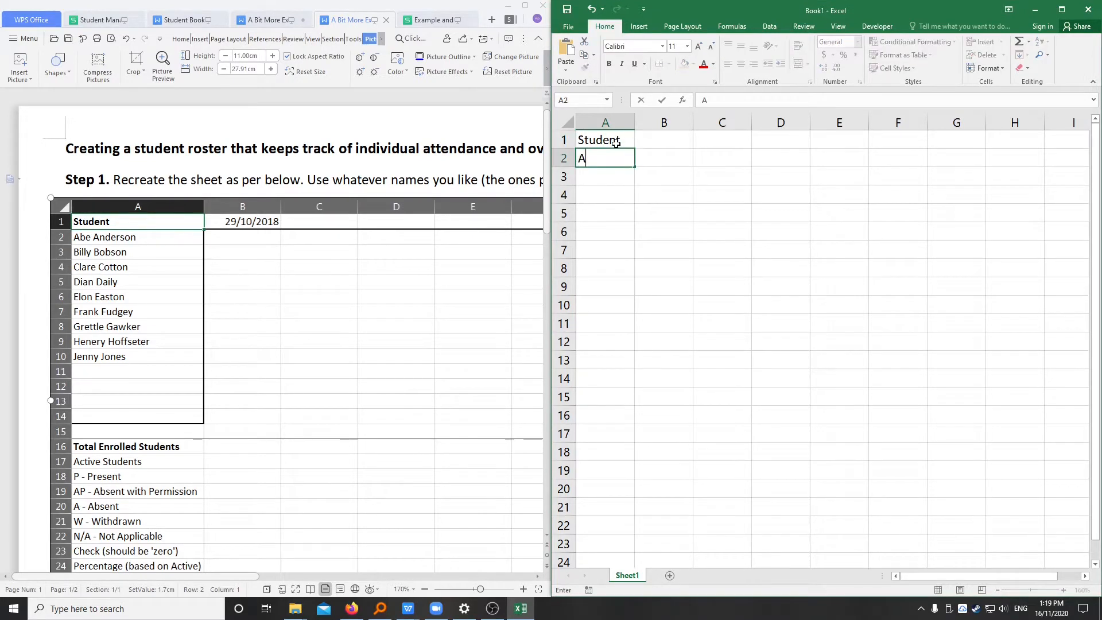
pyautogui.write('be Anderson')
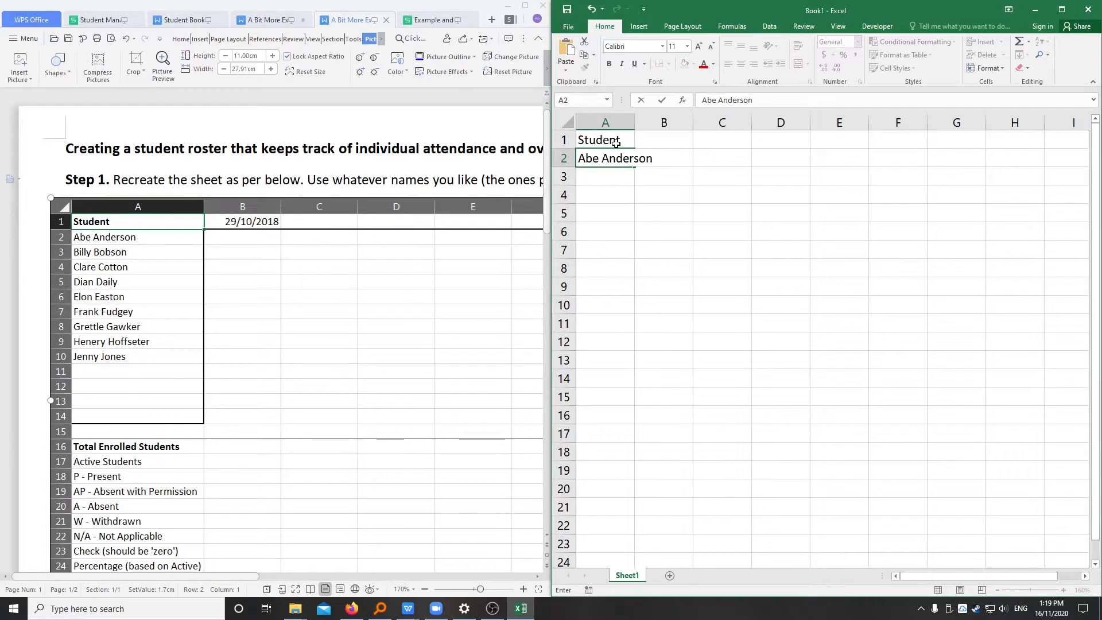
pyautogui.press('Return')
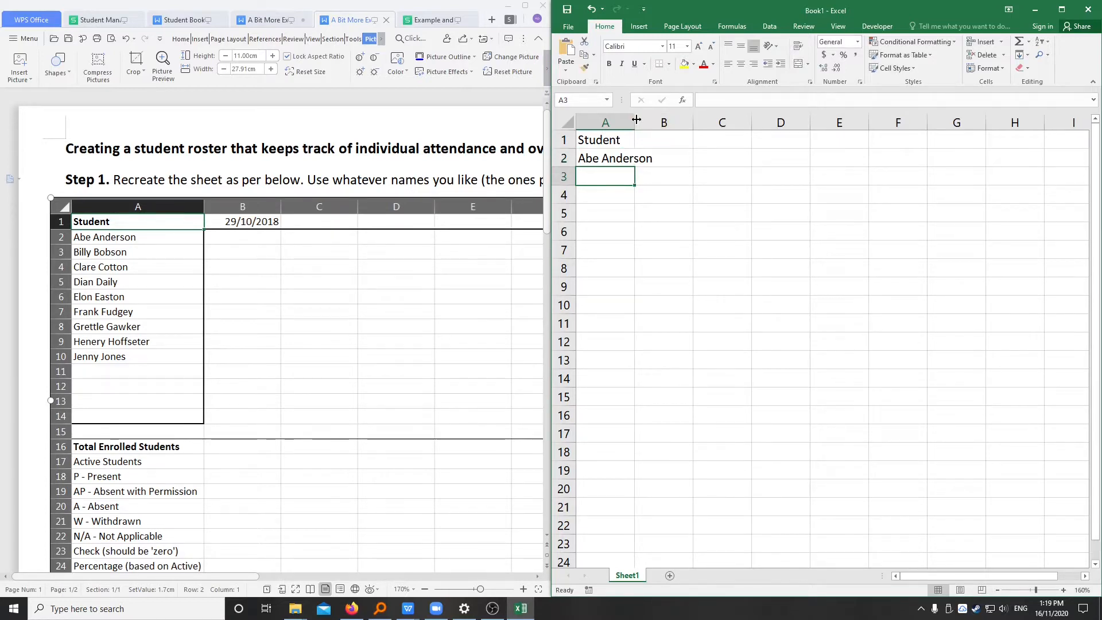
pyautogui.moveTo(634, 123); pyautogui.dragTo(681, 121)
pyautogui.doubleClick(681, 120)
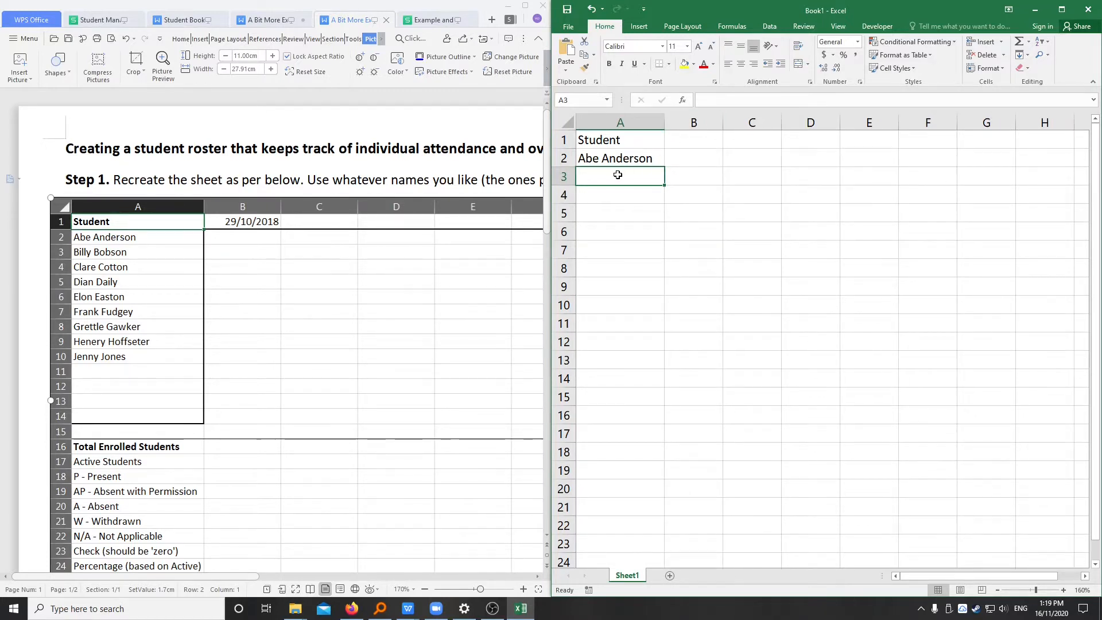
pyautogui.moveTo(617, 172); pyautogui.dragTo(625, 414)
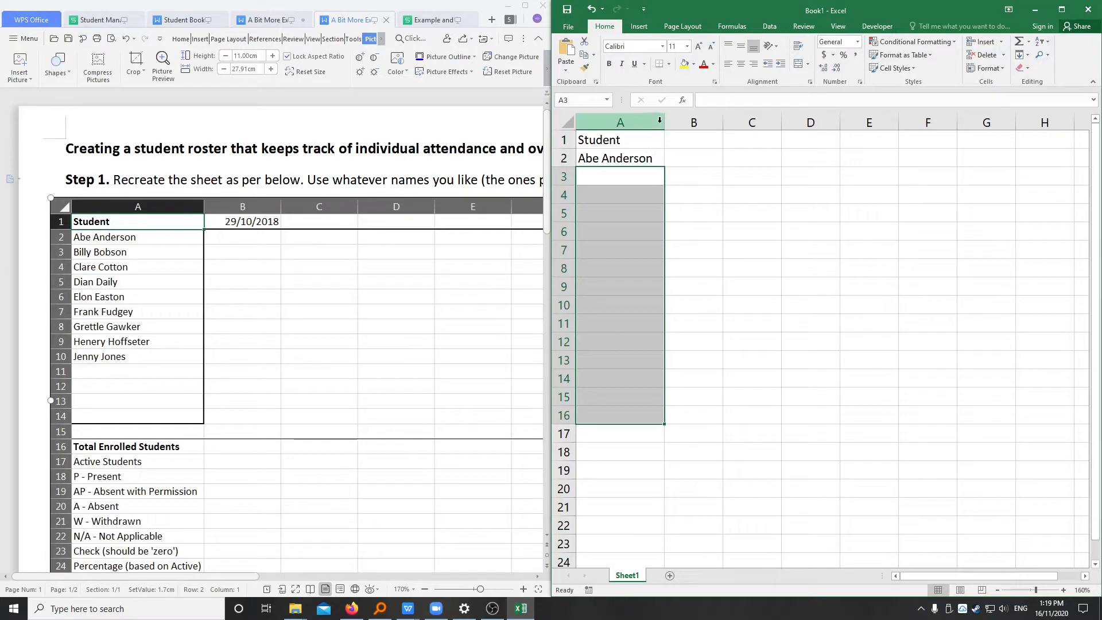
pyautogui.click(622, 175)
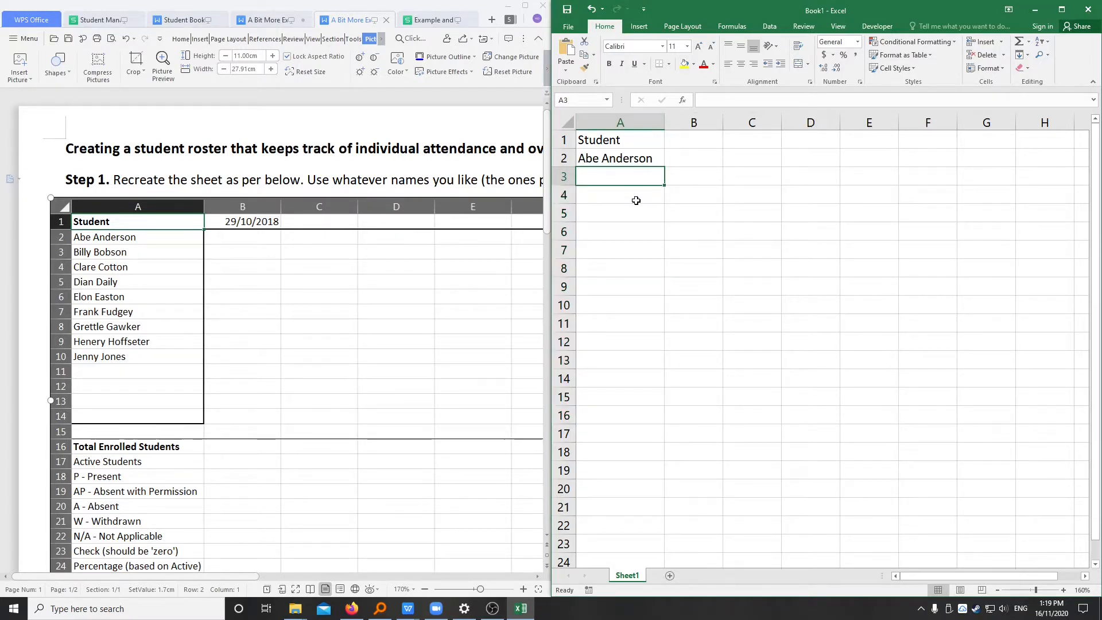
# Check the system calendar and enter the class date 09-11-20 in cell B1.
pyautogui.click(692, 141)
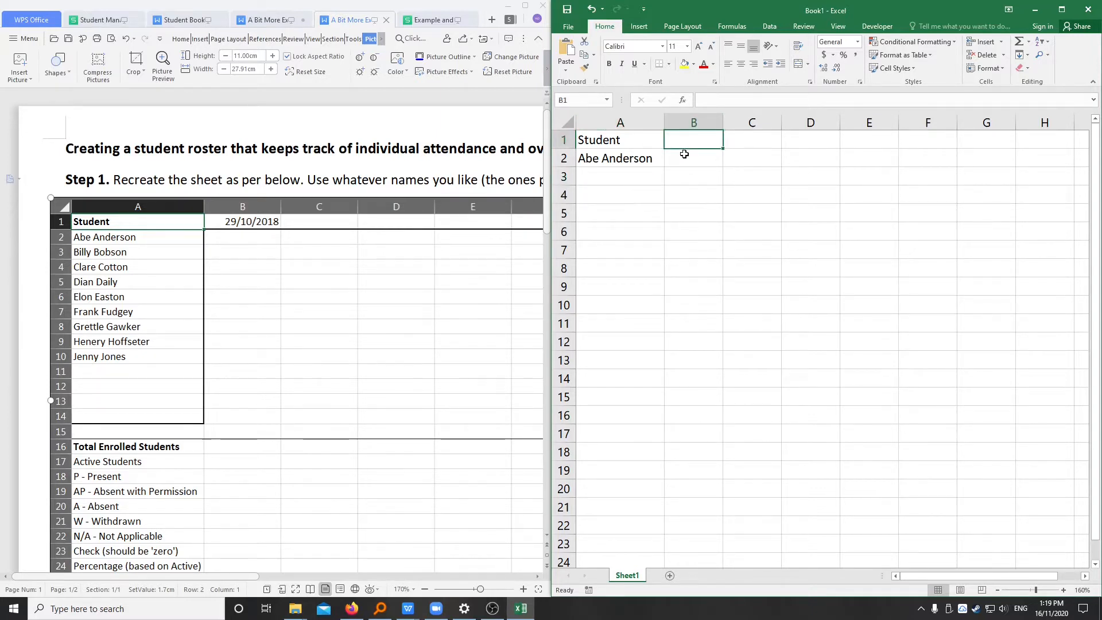
pyautogui.click(1051, 608)
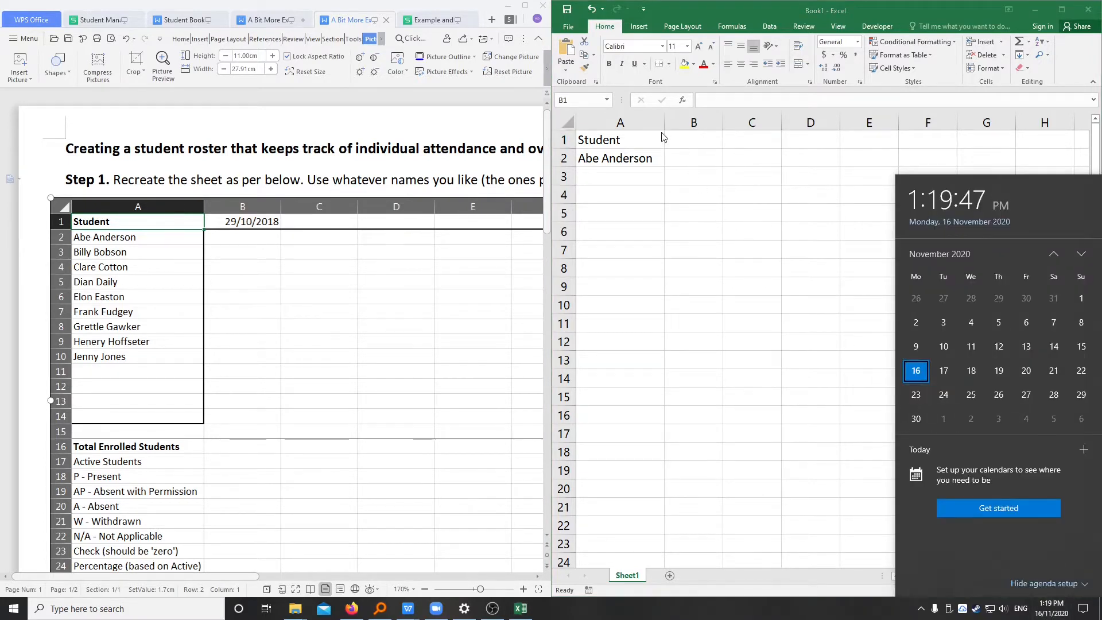
pyautogui.click(694, 144)
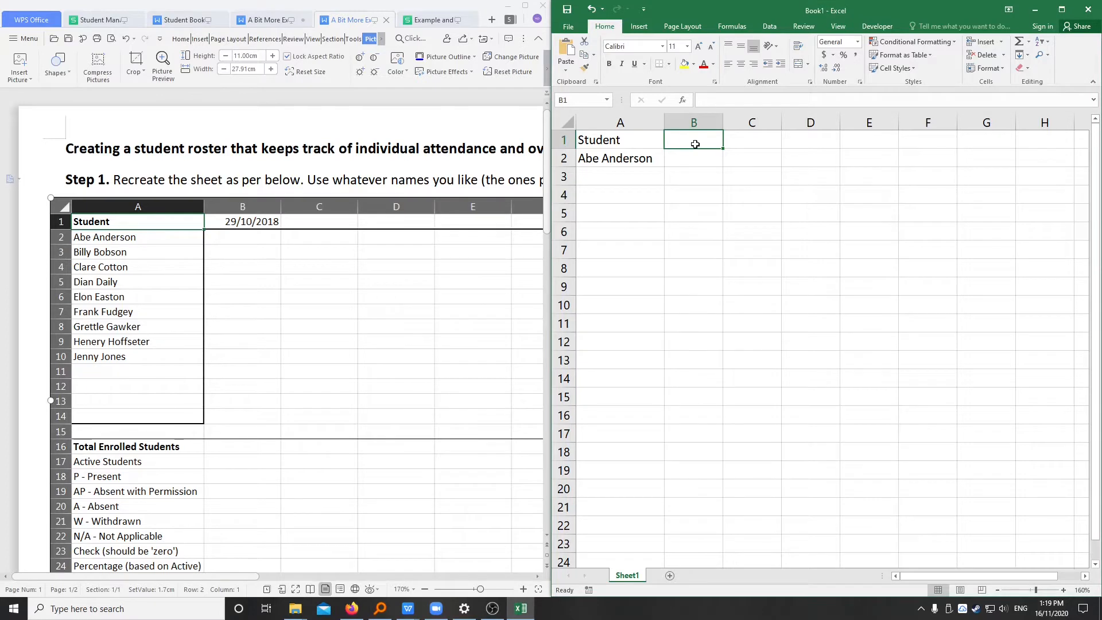
pyautogui.write('09-11-20')
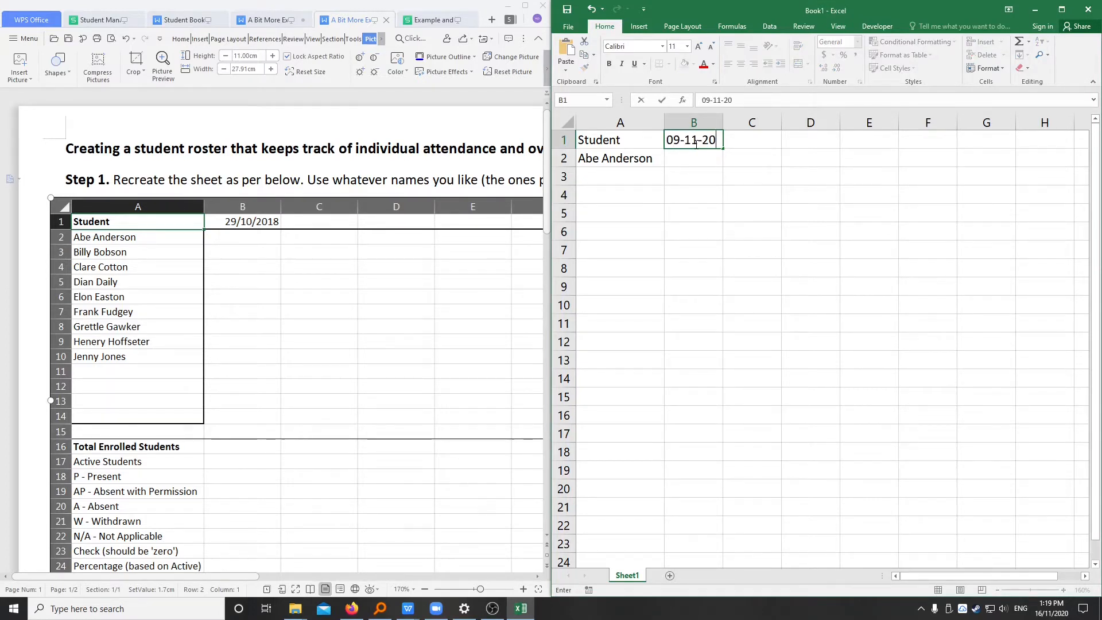
pyautogui.press('Return')
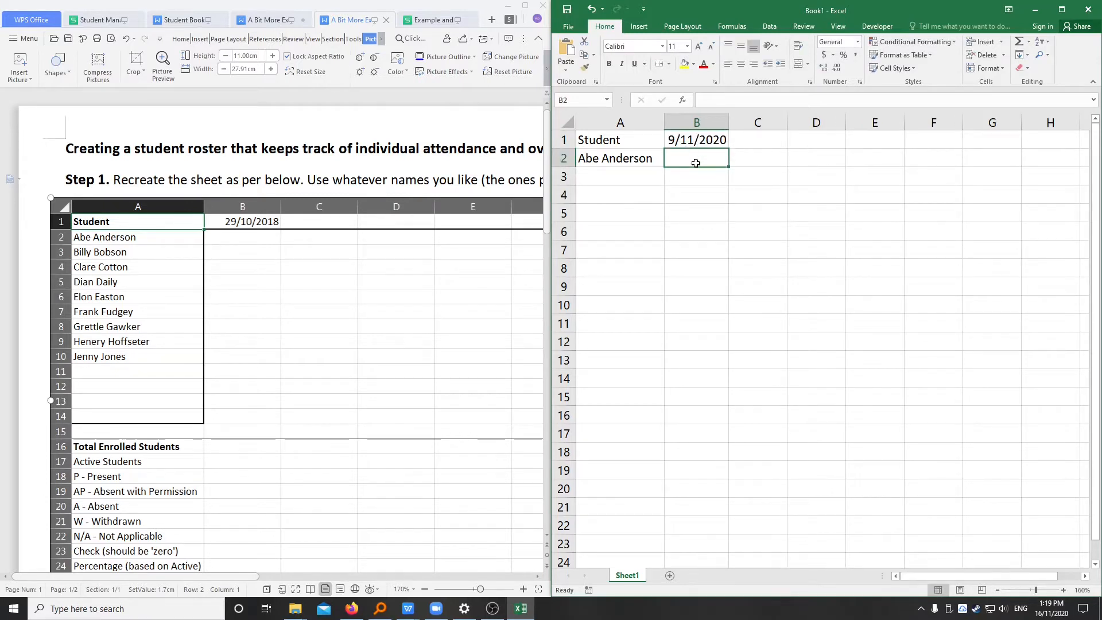
# Put outside borders around A1:A14 as in the handout's picture and widen column A slightly.
pyautogui.scroll(-1, 231, 371)
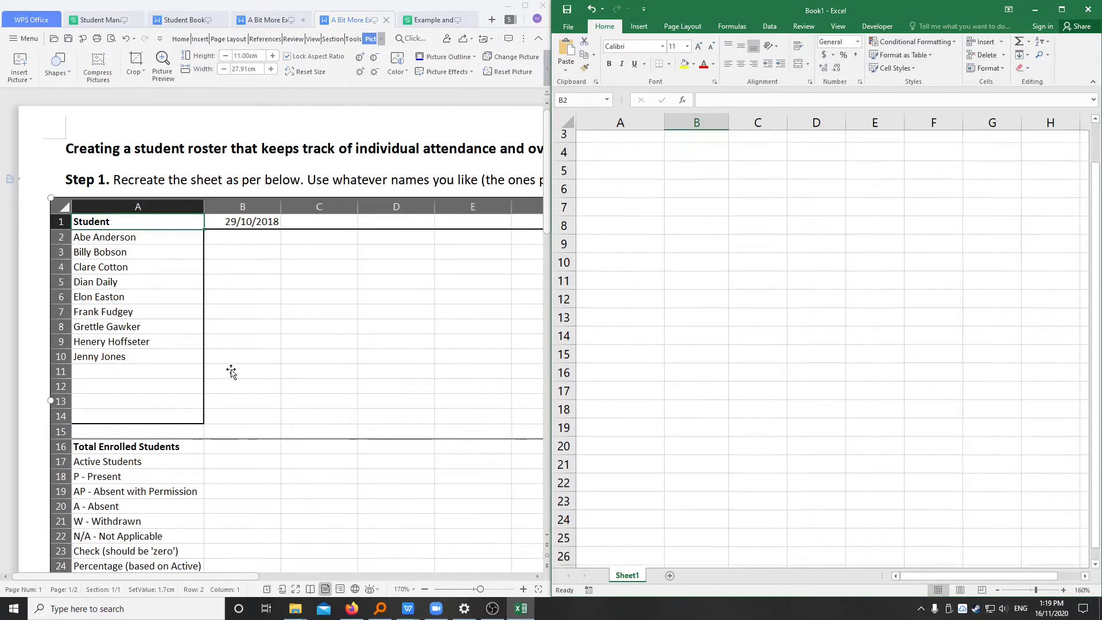
pyautogui.scroll(1, 287, 364)
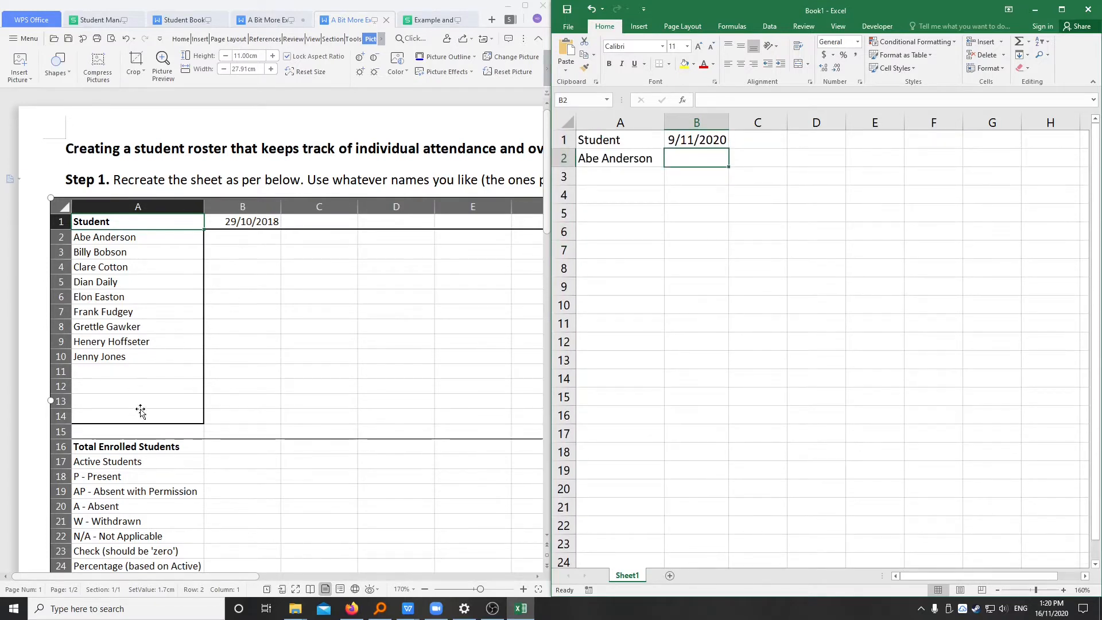
pyautogui.moveTo(605, 139); pyautogui.dragTo(631, 377)
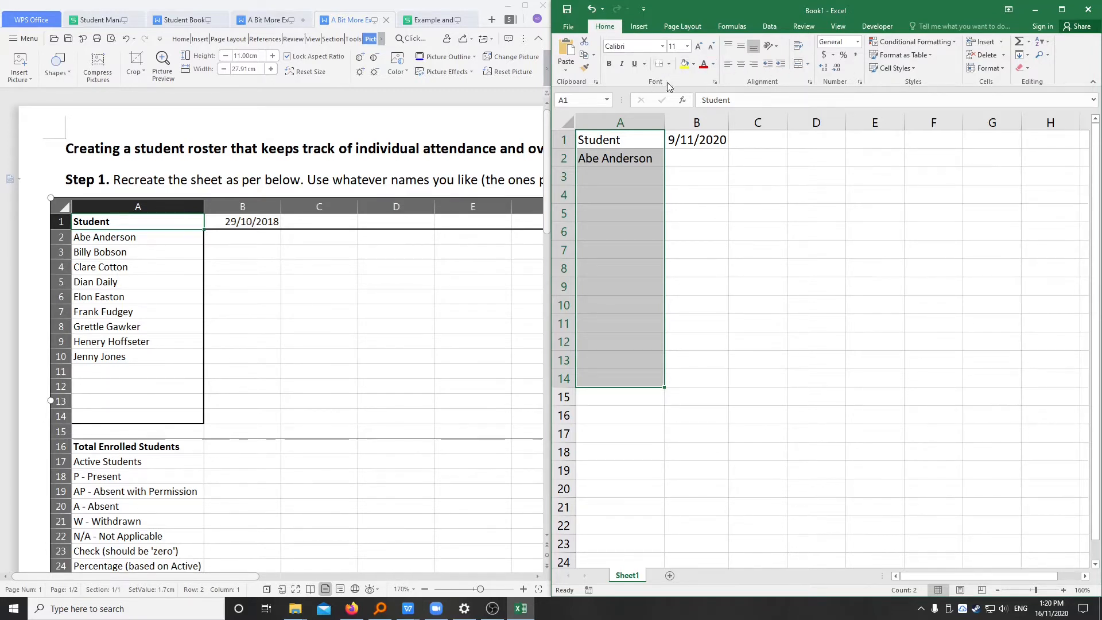
pyautogui.click(669, 65)
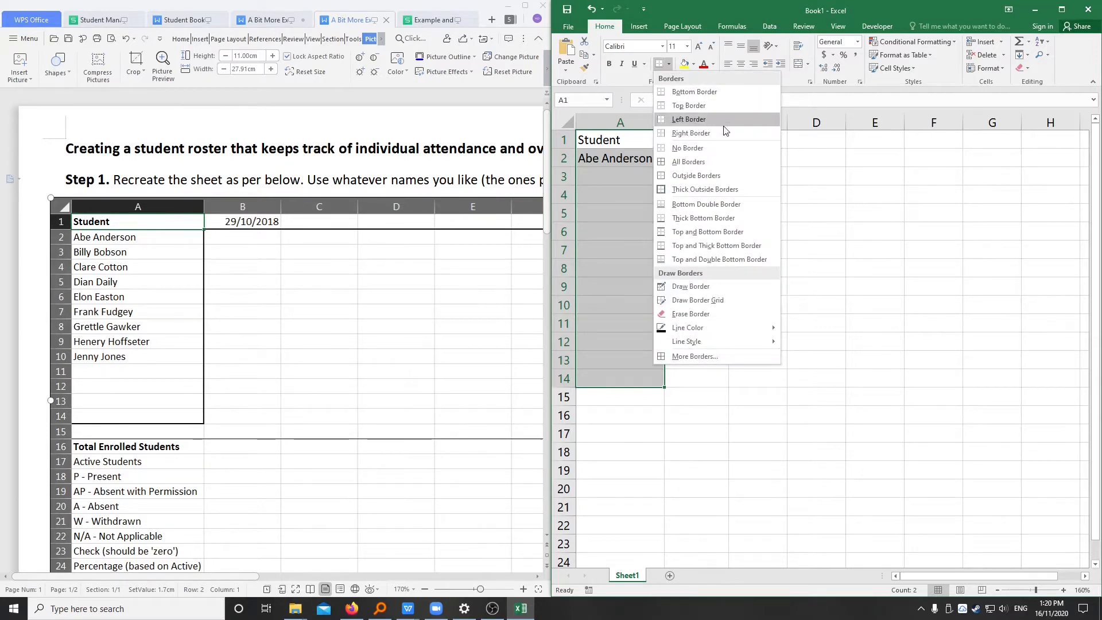
pyautogui.click(698, 176)
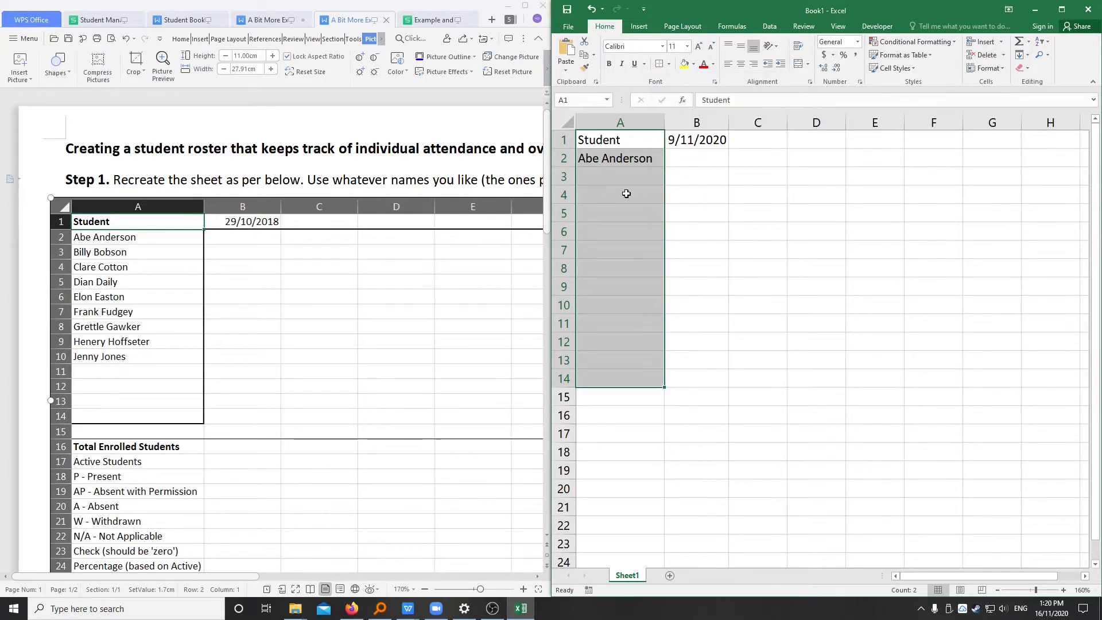
pyautogui.click(781, 247)
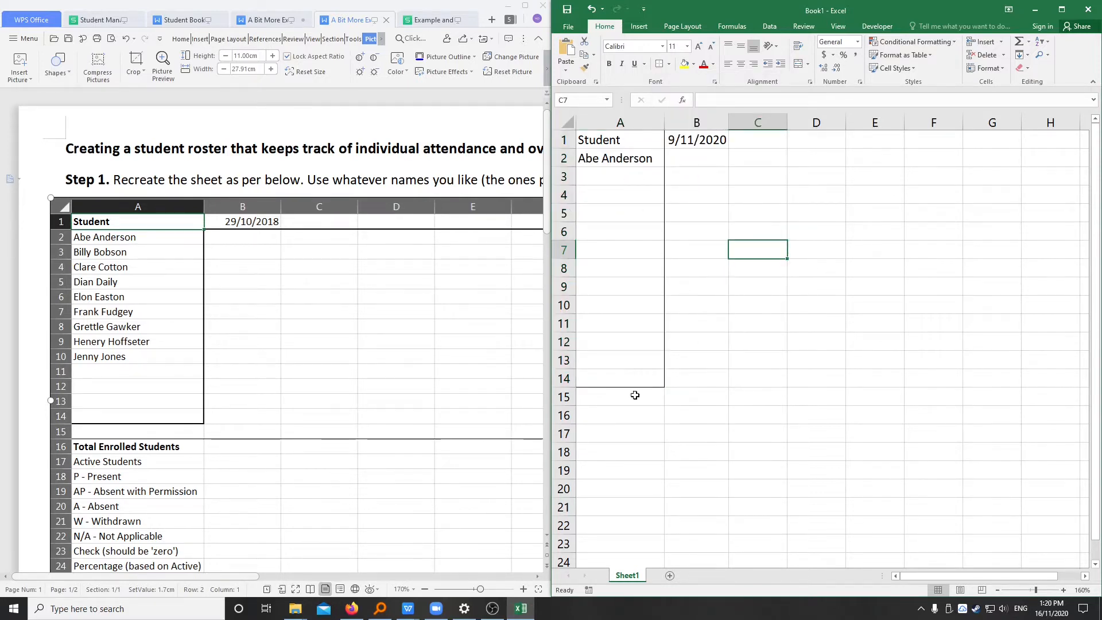
pyautogui.moveTo(663, 126)
pyautogui.mouseDown()
pyautogui.moveTo(710, 123)
pyautogui.moveTo(670, 123)
pyautogui.mouseUp()
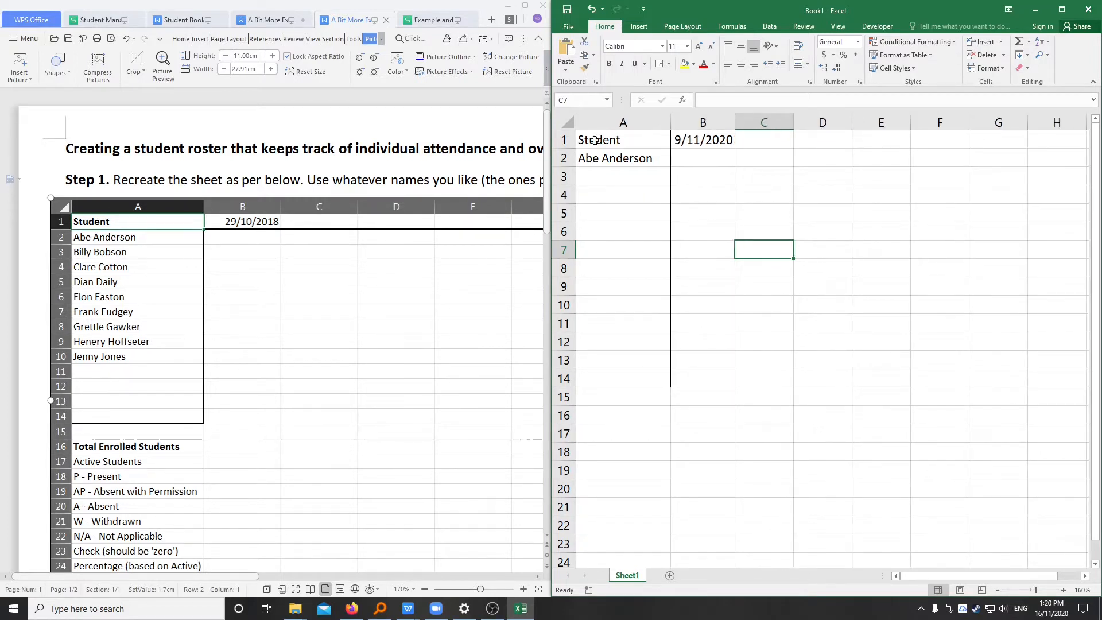
# Add a bottom border under the heading row from A1 to J1.
pyautogui.moveTo(594, 140); pyautogui.dragTo(984, 144)
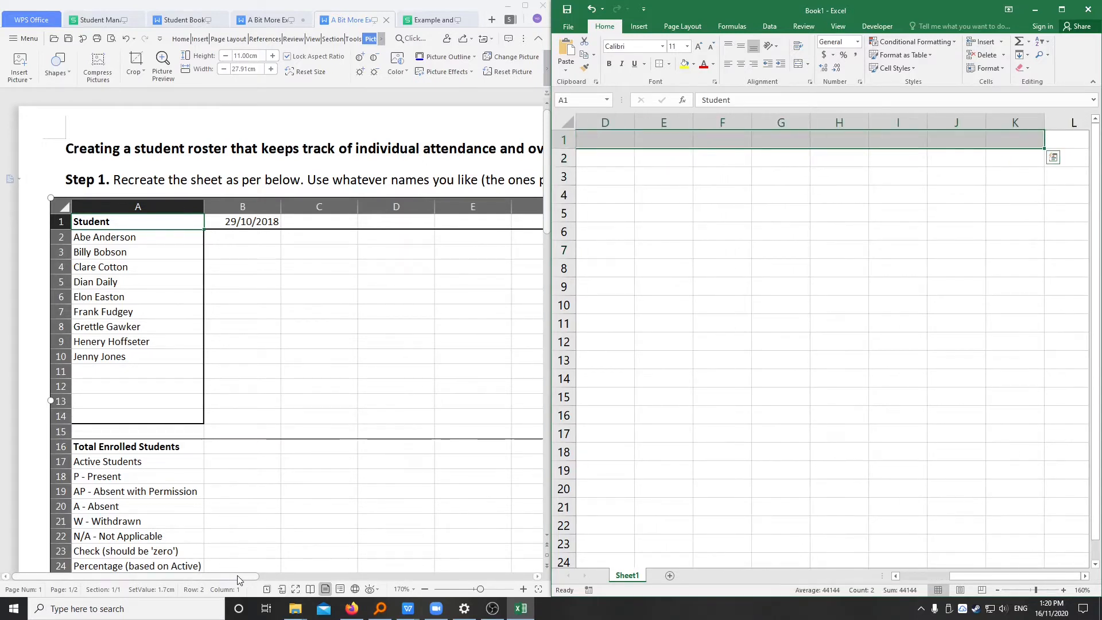
pyautogui.moveTo(236, 575)
pyautogui.mouseDown()
pyautogui.moveTo(474, 565)
pyautogui.moveTo(287, 556)
pyautogui.moveTo(244, 570)
pyautogui.mouseUp()
pyautogui.click(963, 140)
pyautogui.click(670, 64)
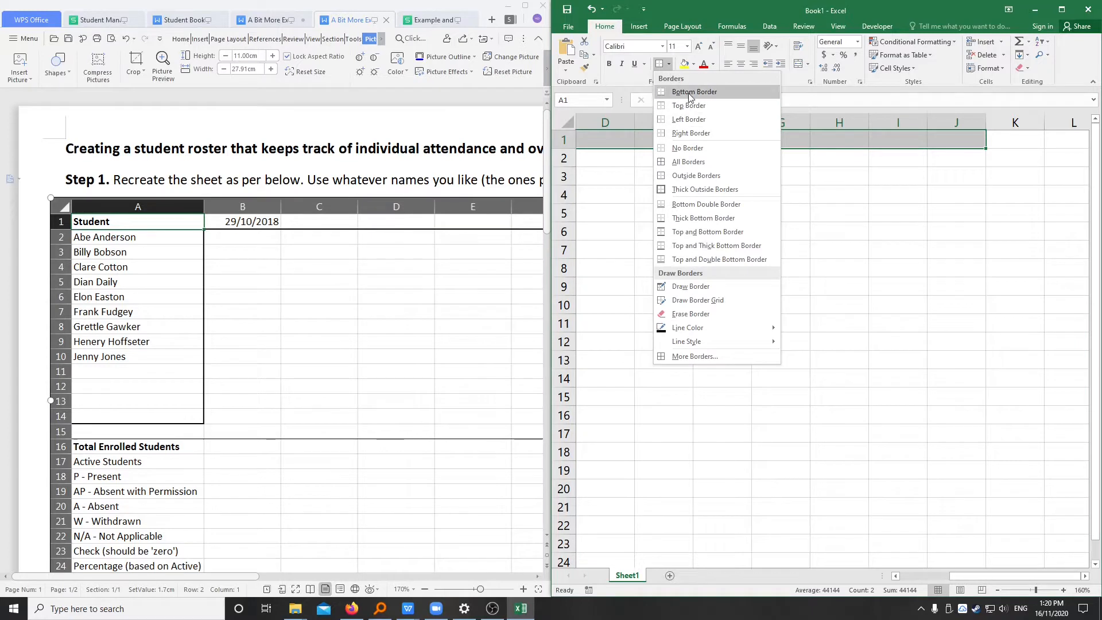
pyautogui.click(693, 92)
pyautogui.hscroll(-3, 744, 189)
pyautogui.click(716, 189)
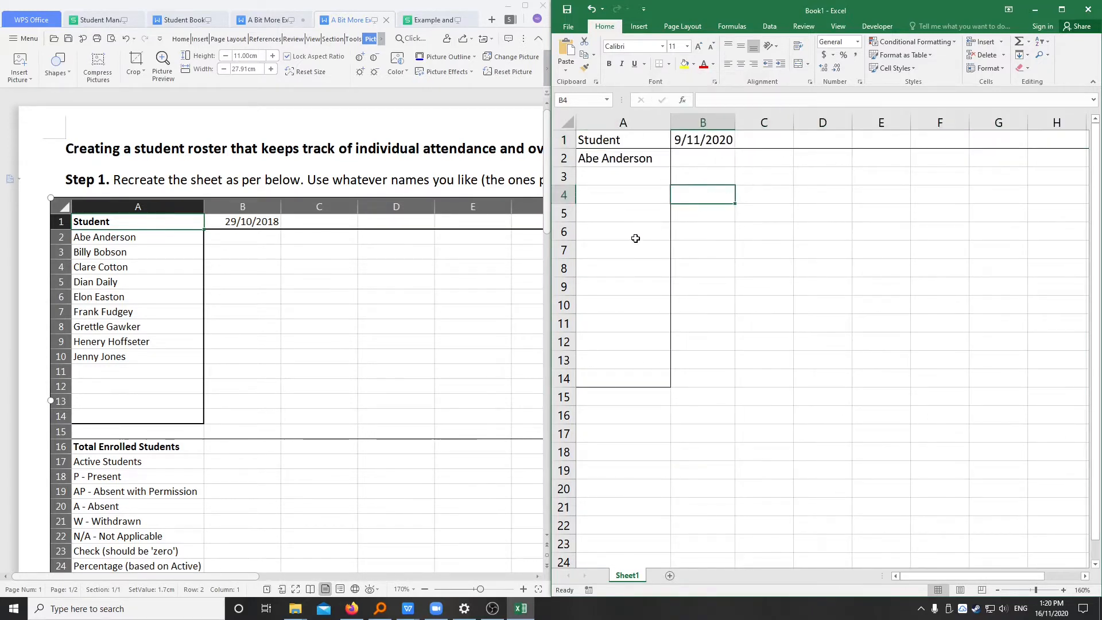
pyautogui.scroll(-3, 651, 247)
pyautogui.scroll(3, 660, 241)
pyautogui.click(608, 140)
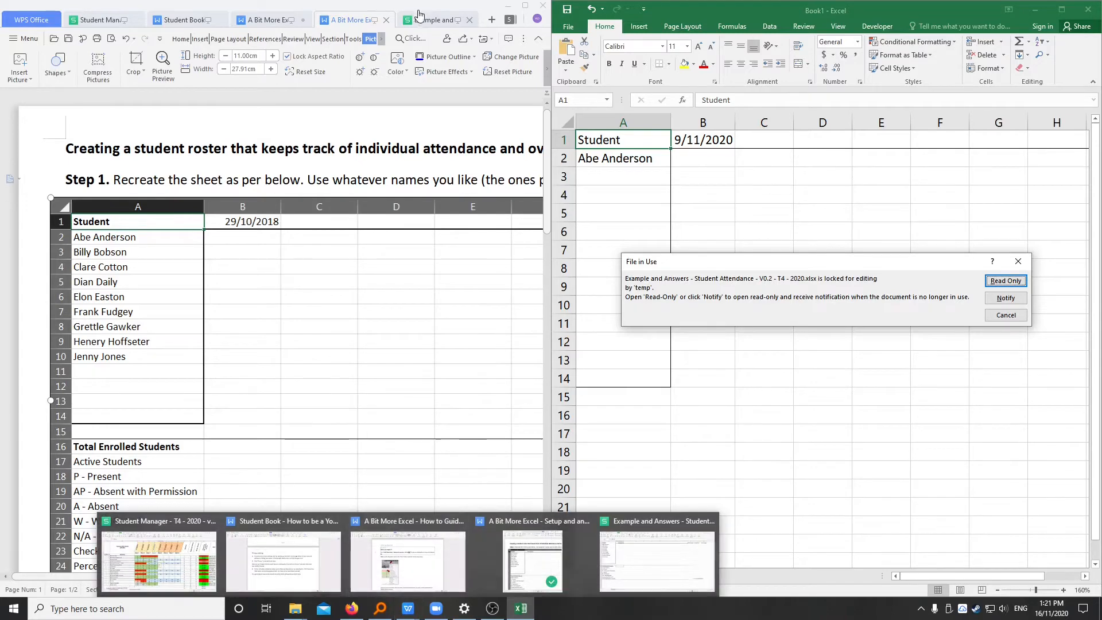
# Close the Example and Answers - Student Attendance workbook in WPS Office, cancel the file-in-use prompt, and open the workbook maximized in Excel.
pyautogui.click(464, 22)
pyautogui.click(468, 20)
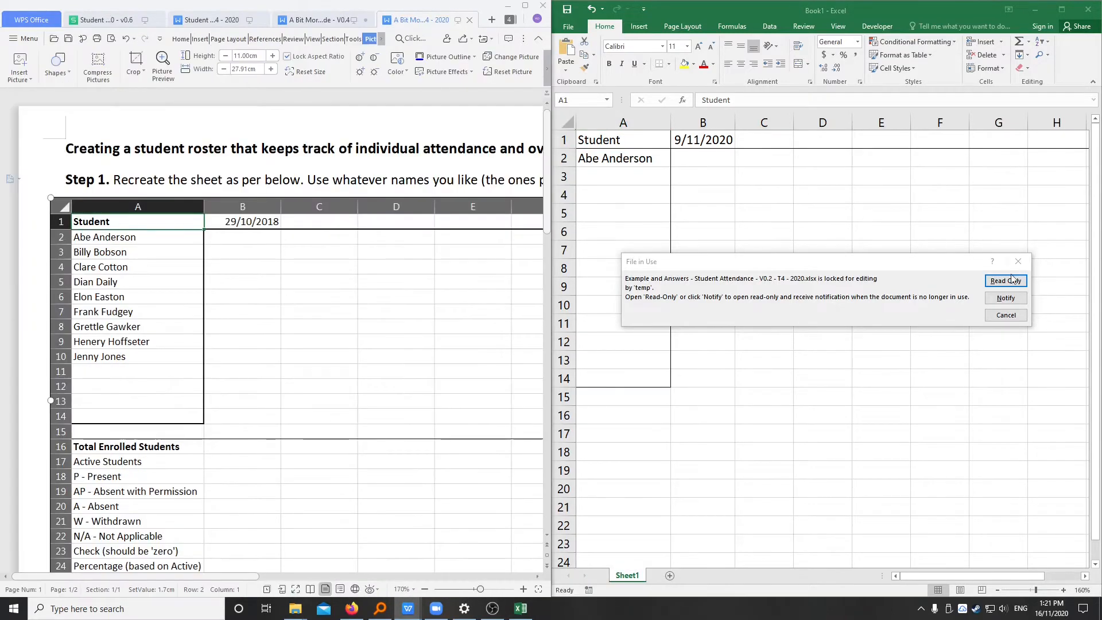
pyautogui.click(1005, 315)
pyautogui.press('super+e')
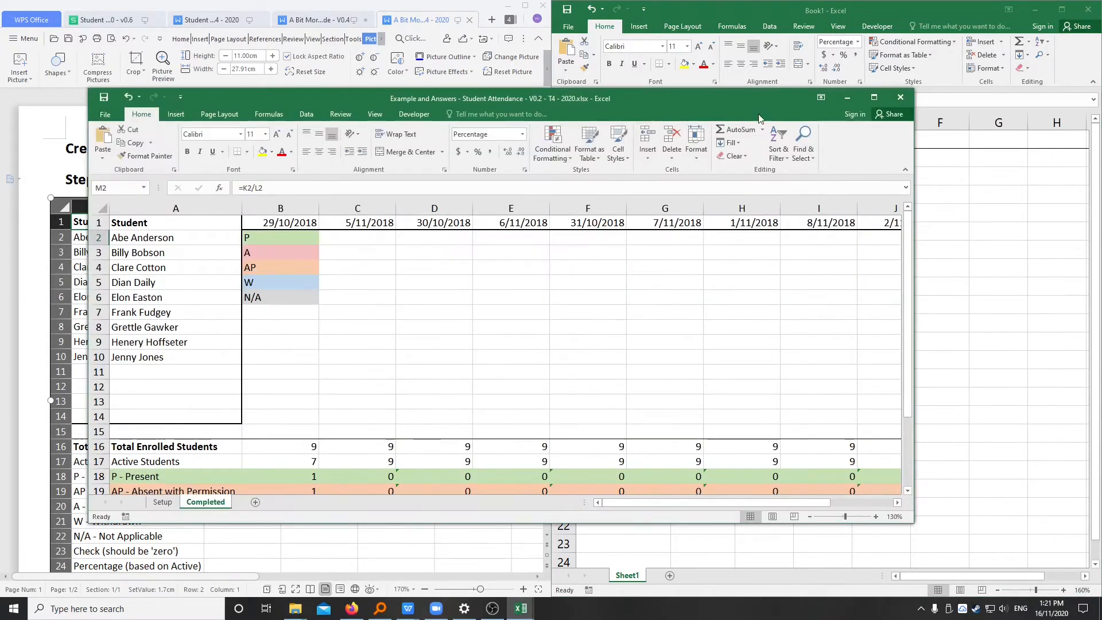
pyautogui.moveTo(838, 98); pyautogui.dragTo(962, 84)
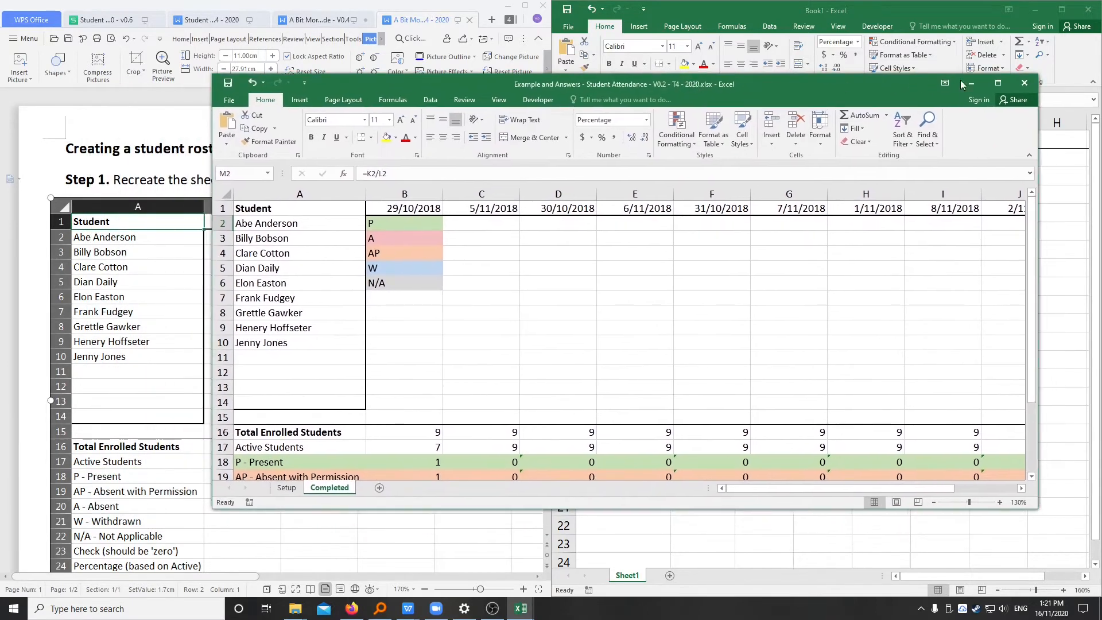
pyautogui.click(998, 84)
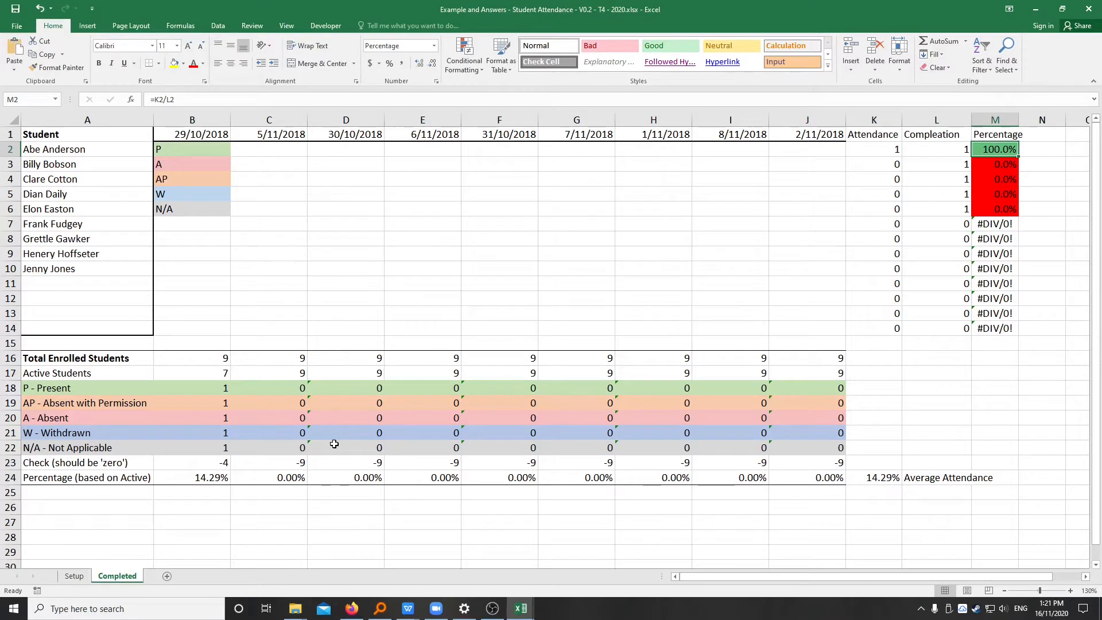
# Try to remove the drop-down validation from B2:J14 on the Setup sheet by clearing validation circles.
pyautogui.click(75, 575)
pyautogui.moveTo(172, 148); pyautogui.dragTo(807, 327)
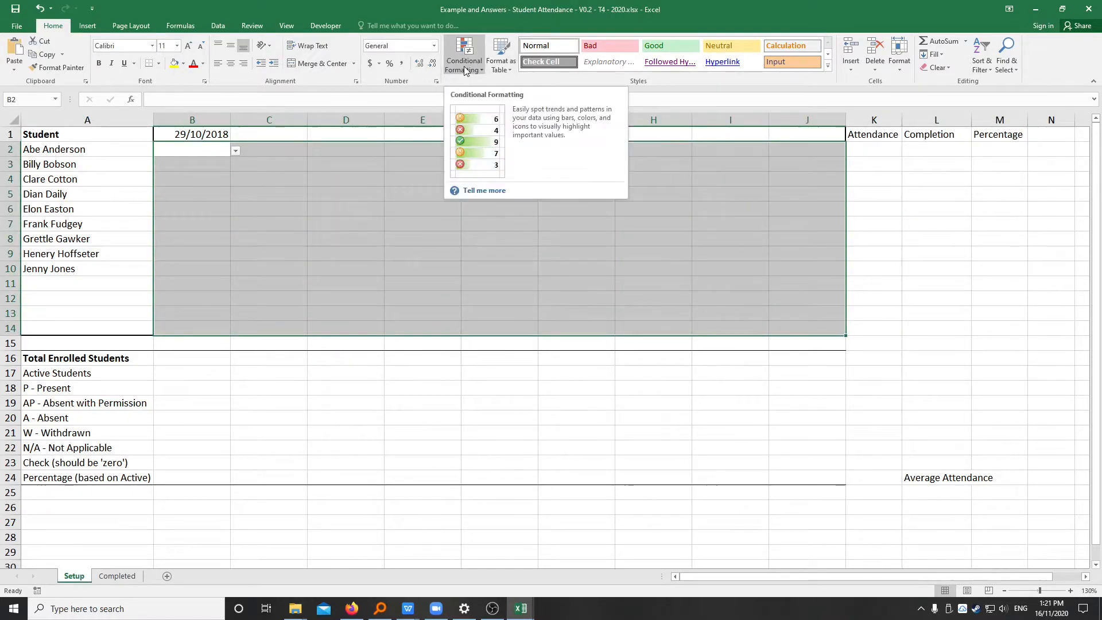
pyautogui.click(218, 26)
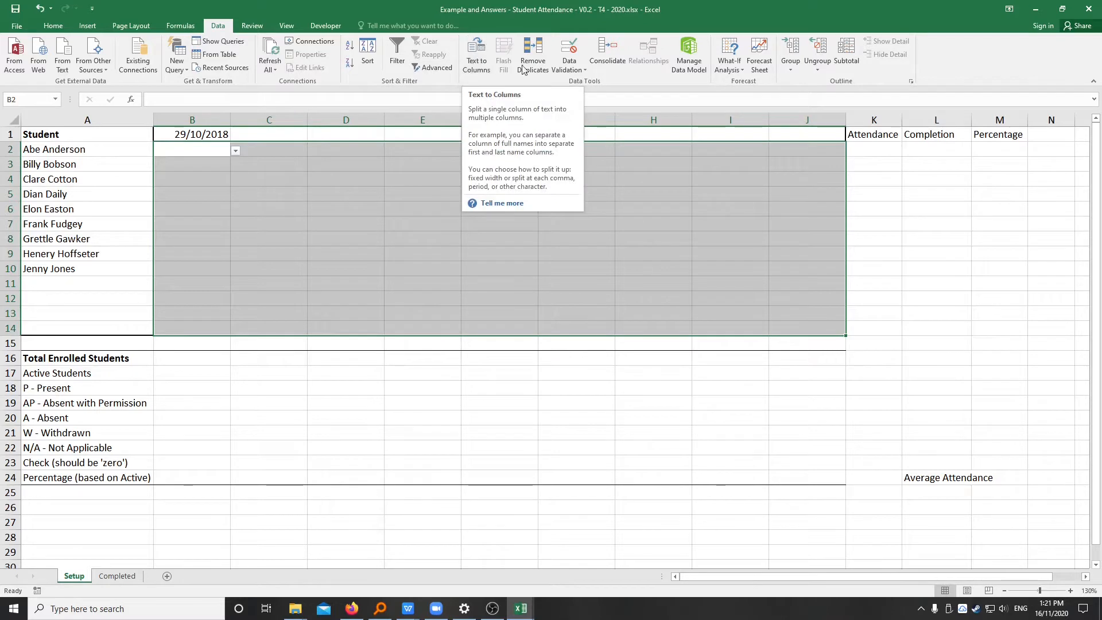
pyautogui.click(569, 68)
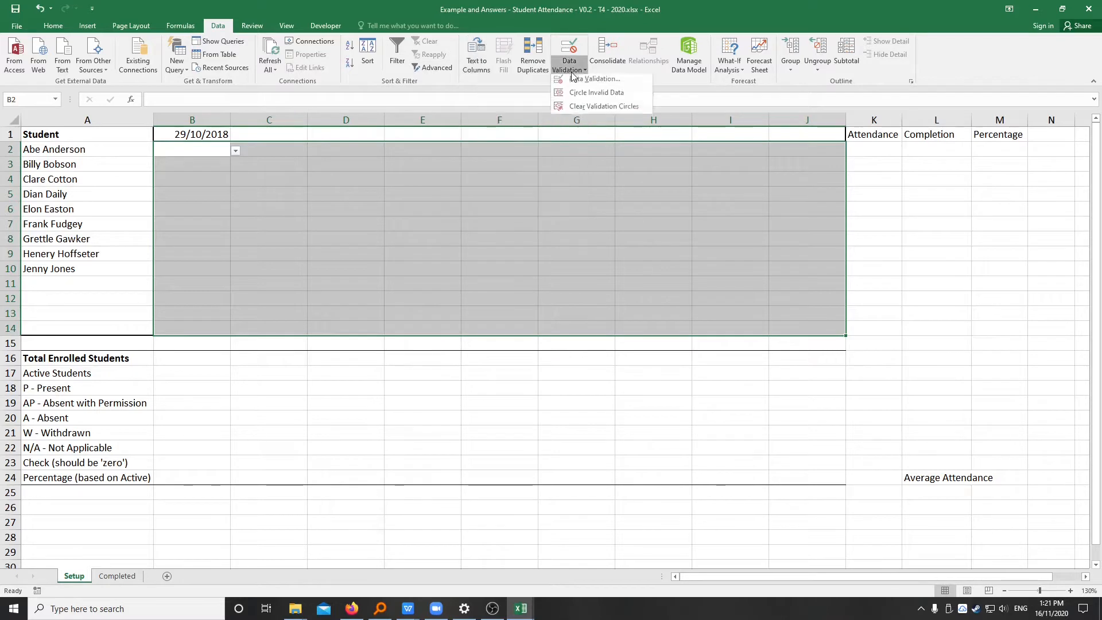
pyautogui.click(609, 109)
# Check whether cell B2 on the Setup sheet still offers a drop-down list.
pyautogui.click(315, 224)
pyautogui.click(198, 156)
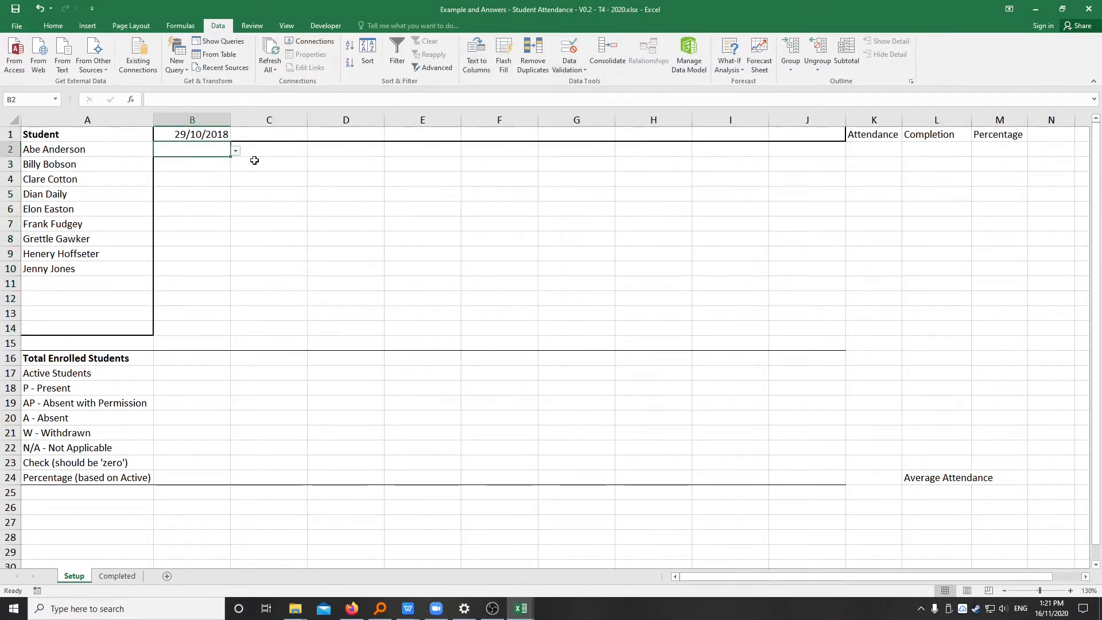
pyautogui.click(235, 150)
pyautogui.click(193, 148)
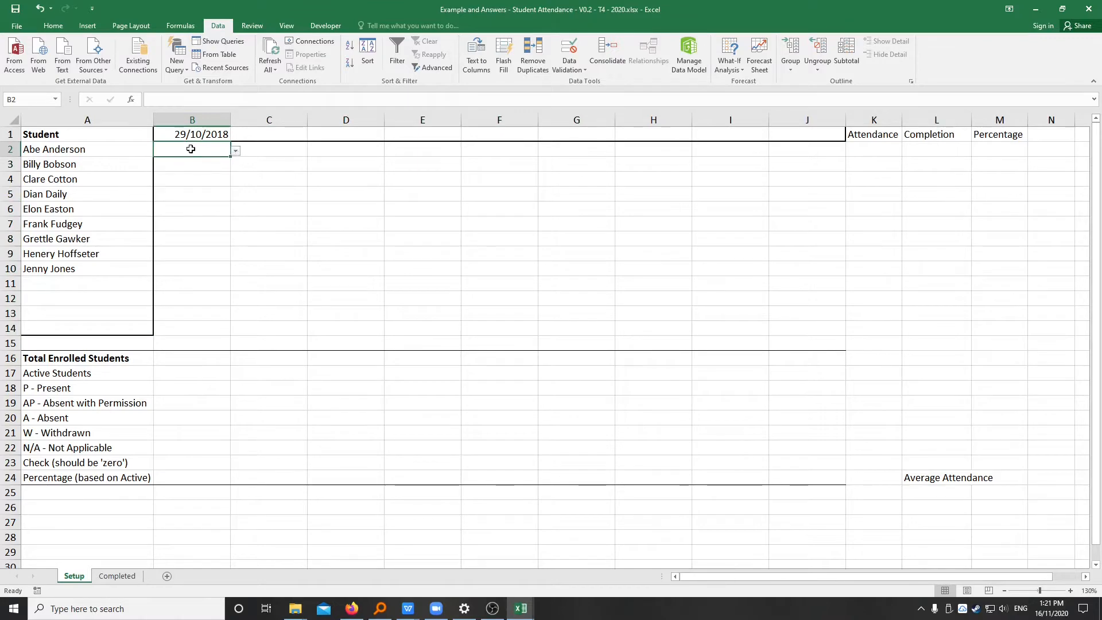
pyautogui.click(492, 609)
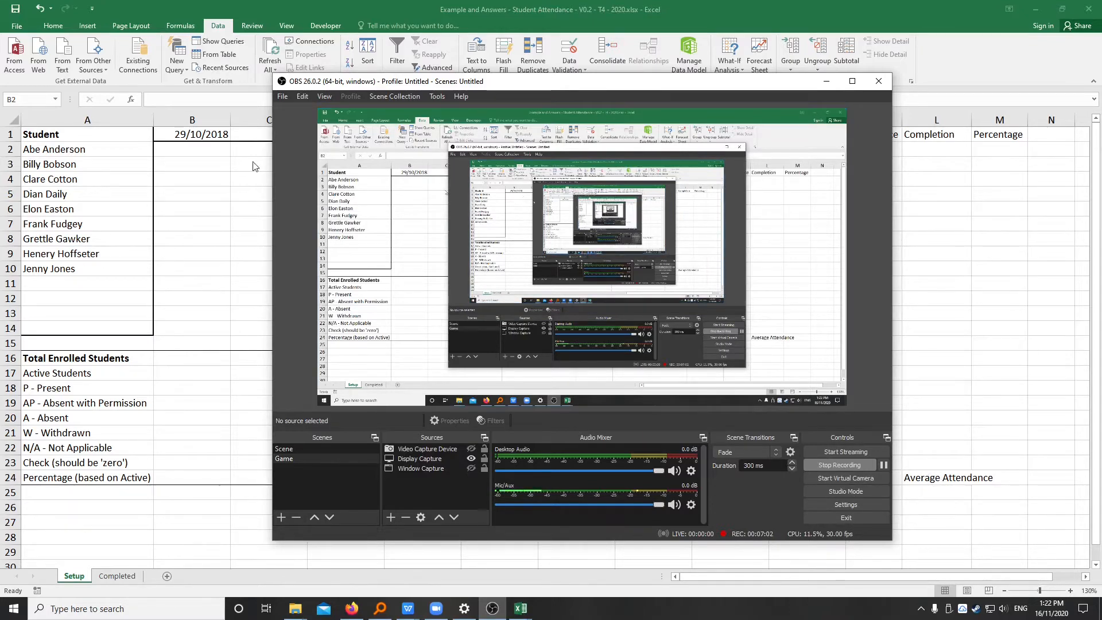
pyautogui.click(197, 149)
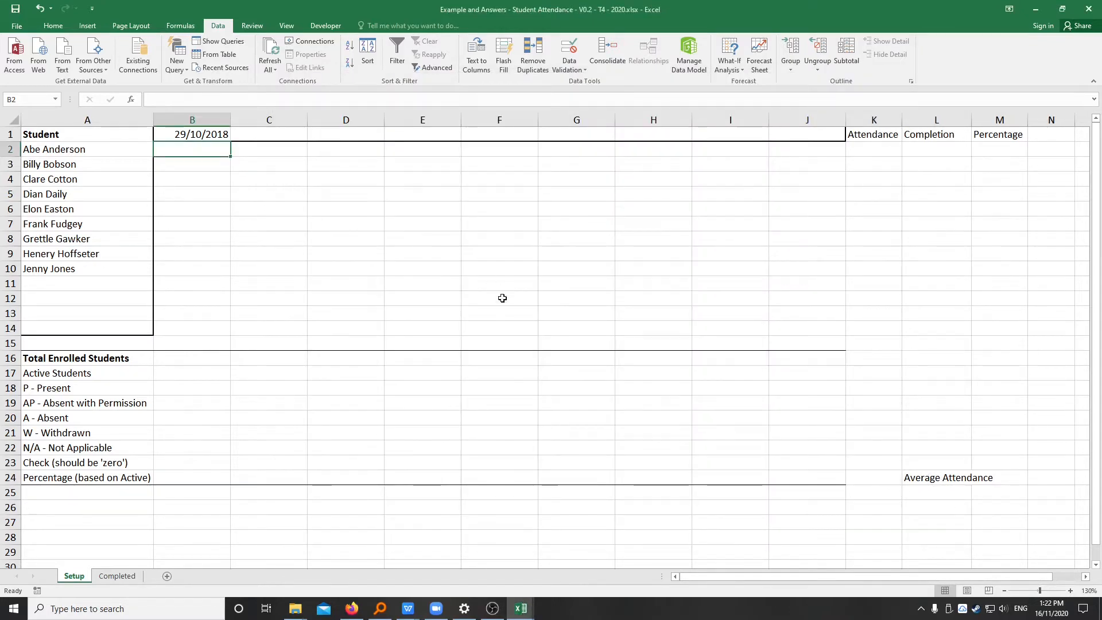
pyautogui.click(812, 327)
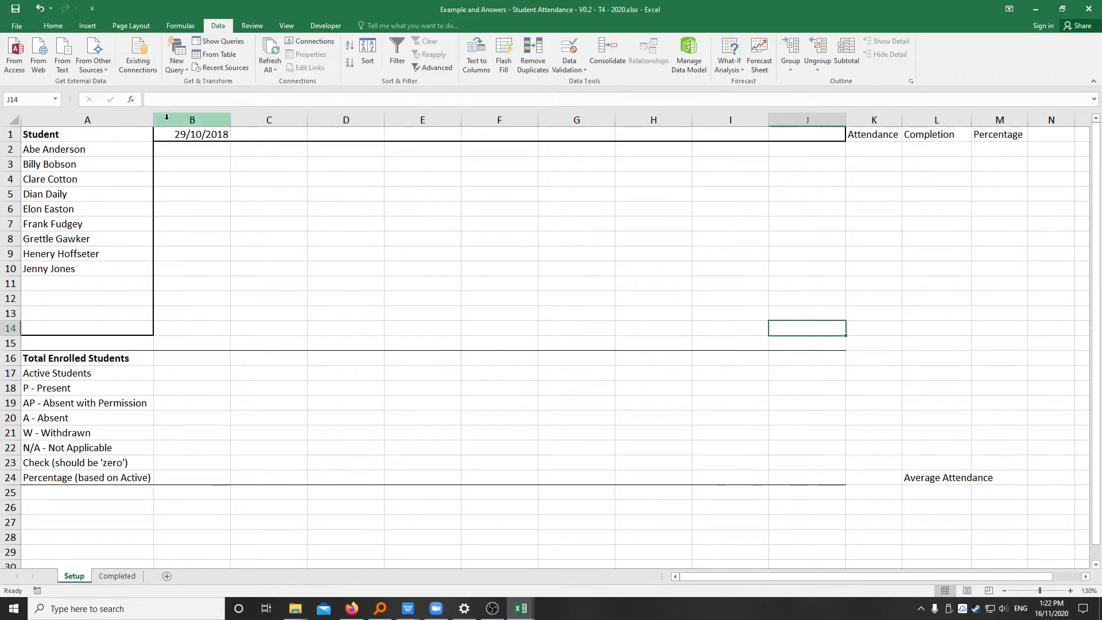
pyautogui.click(180, 150)
# Replace the date in B1 on the Setup sheet with last week's Monday, 9/11/2020, consulting the system calendar.
pyautogui.click(184, 136)
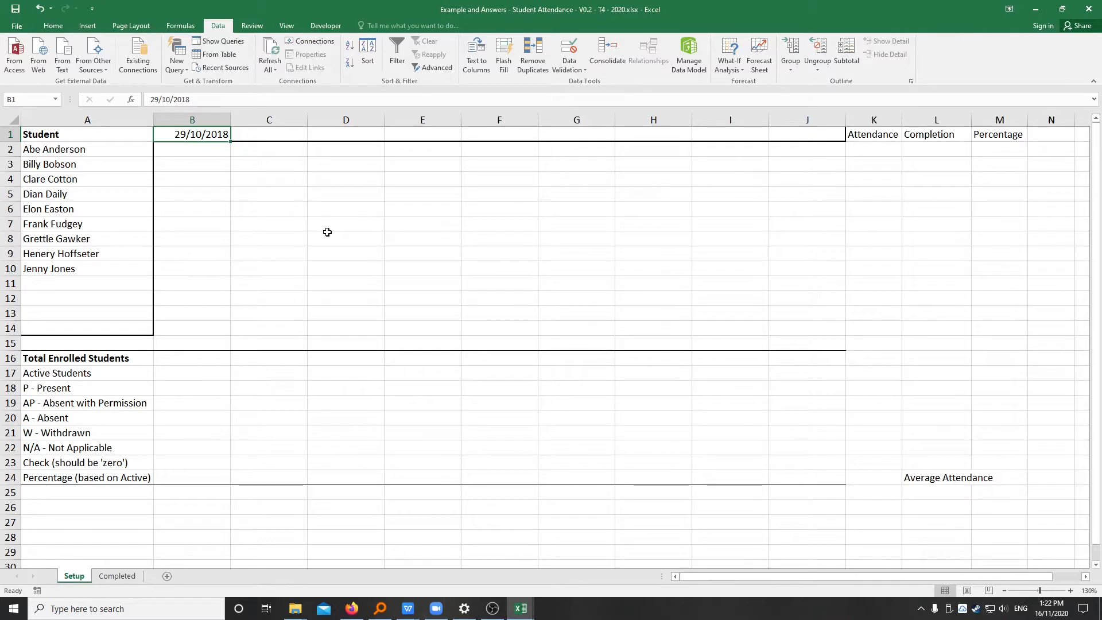
pyautogui.write('11-')
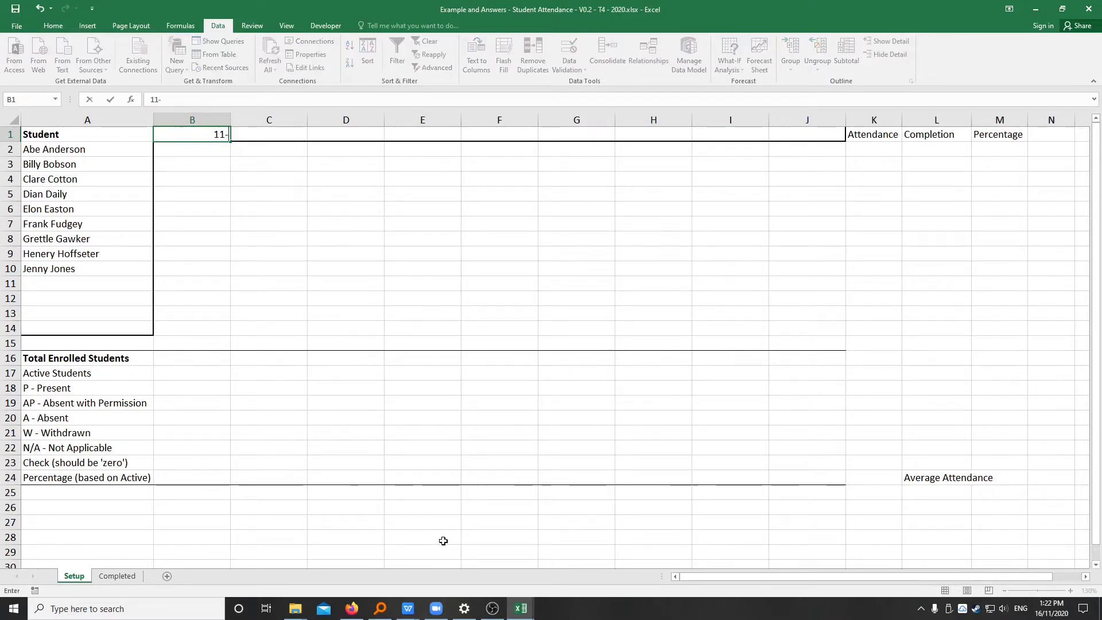
pyautogui.click(1061, 608)
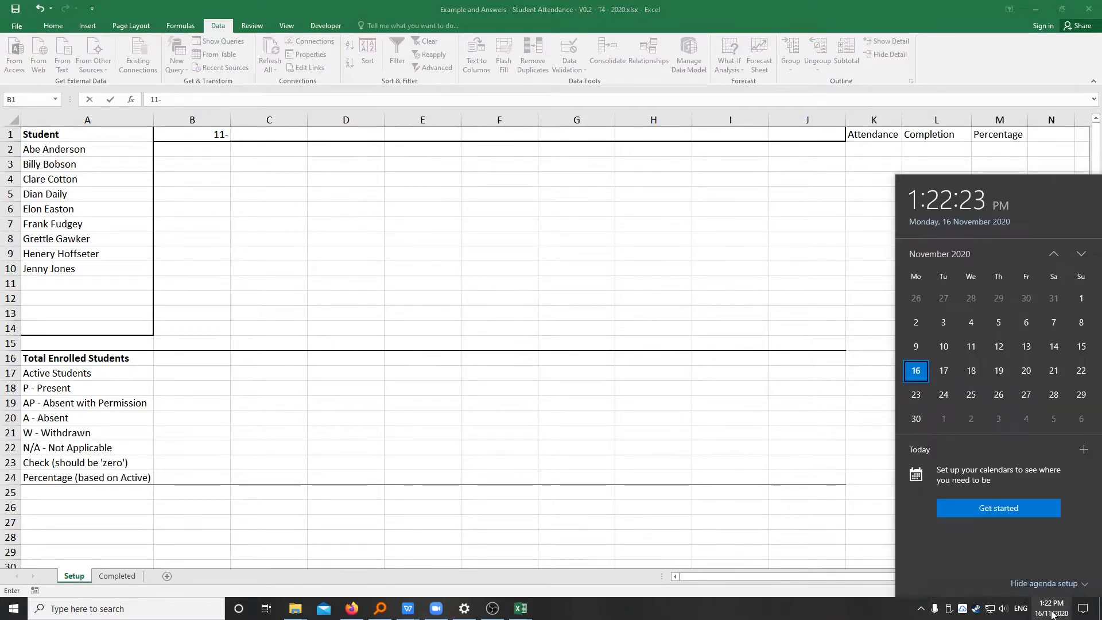
pyautogui.click(199, 136)
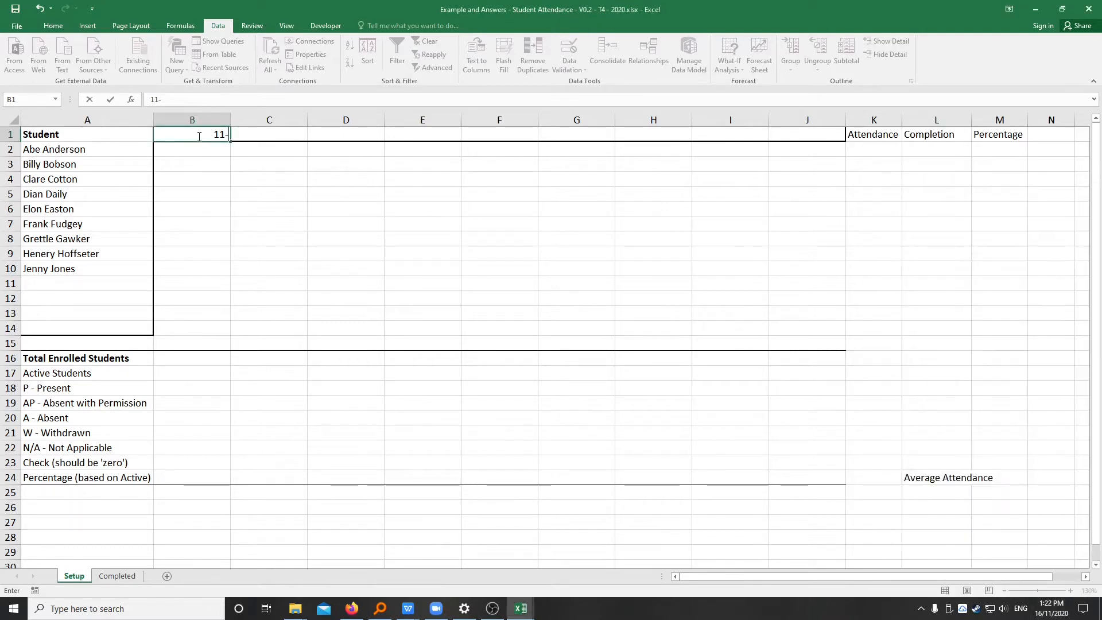
pyautogui.press('BackSpace')
pyautogui.press('BackSpace')
pyautogui.press('BackSpace')
pyautogui.write('09-')
pyautogui.write('11')
pyautogui.press('Return')
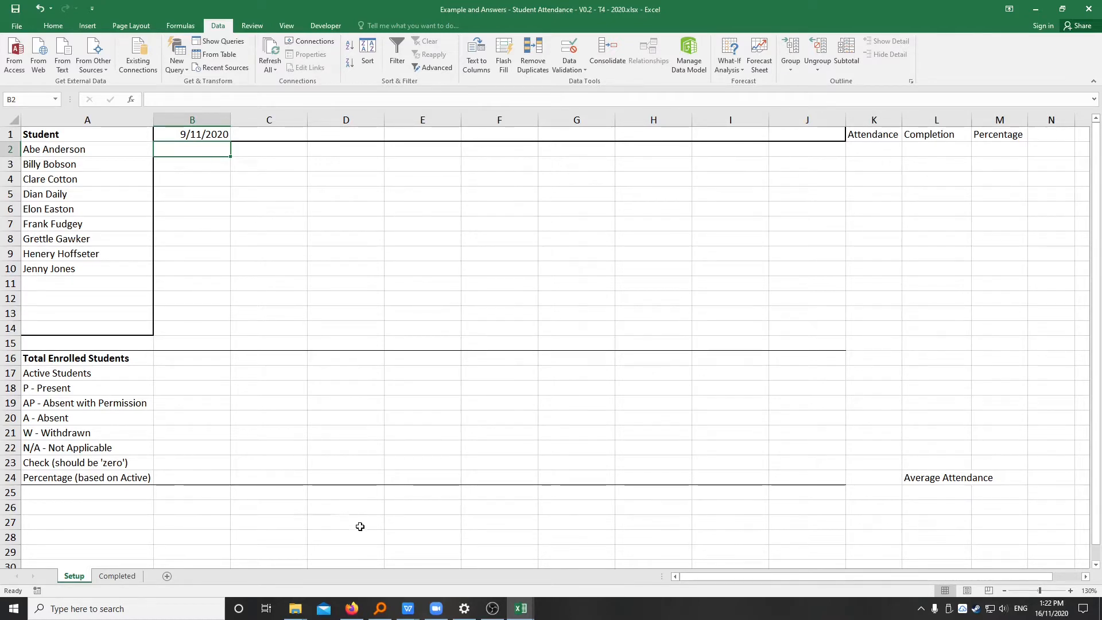
# Switch to the A Bit More Excel guide in WPS Office, maximize it, and read the borders hint and the paragraph introducing the remaining features.
pyautogui.click(408, 609)
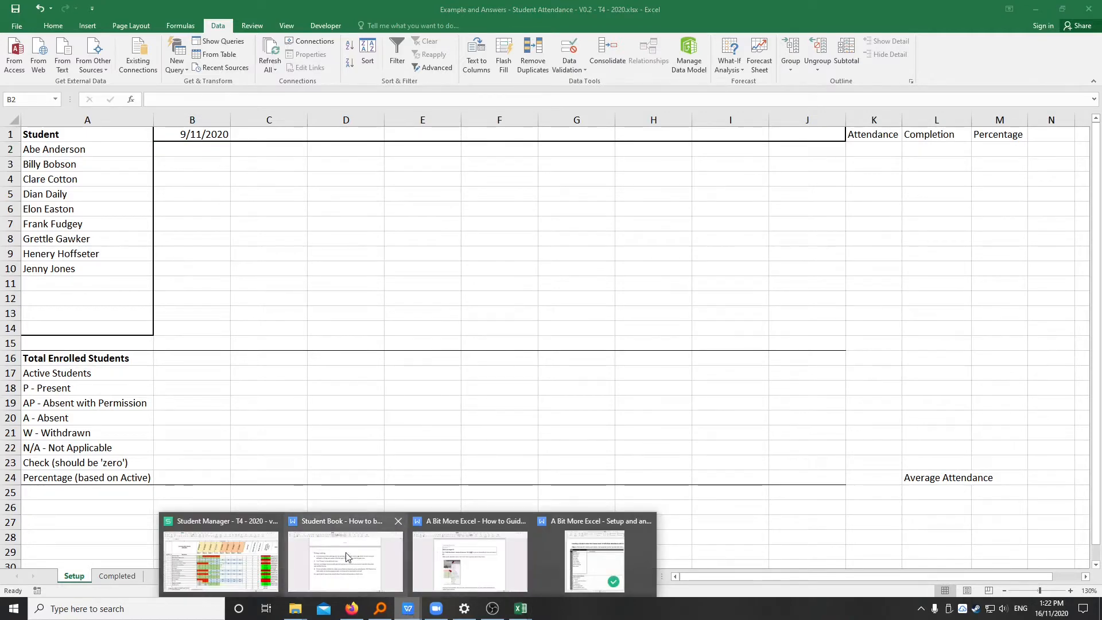
pyautogui.moveTo(359, 546)
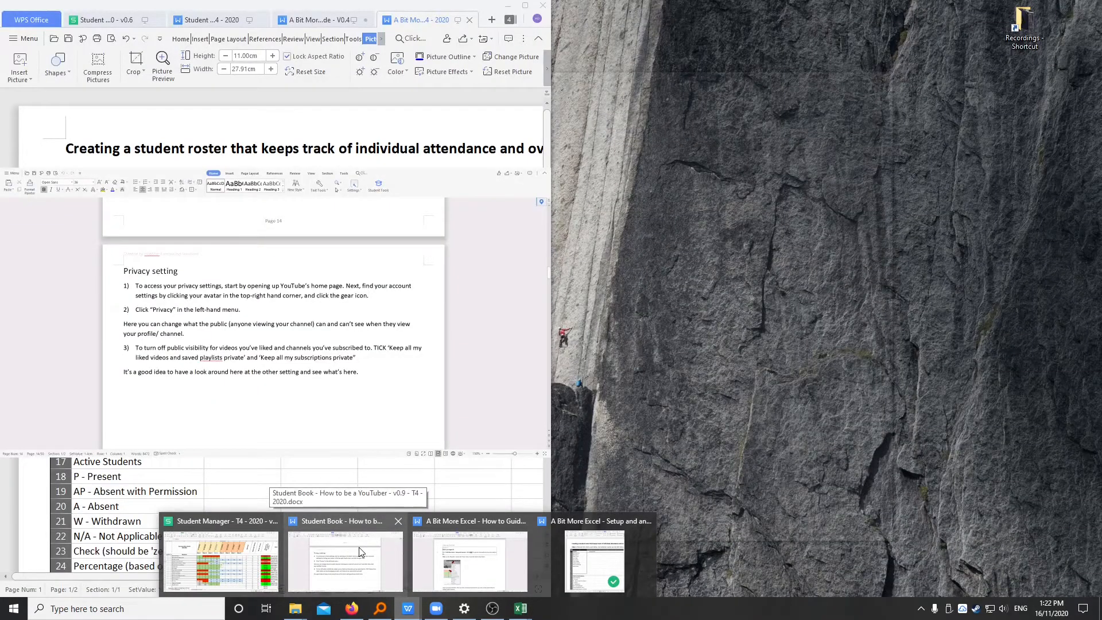
pyautogui.moveTo(485, 556)
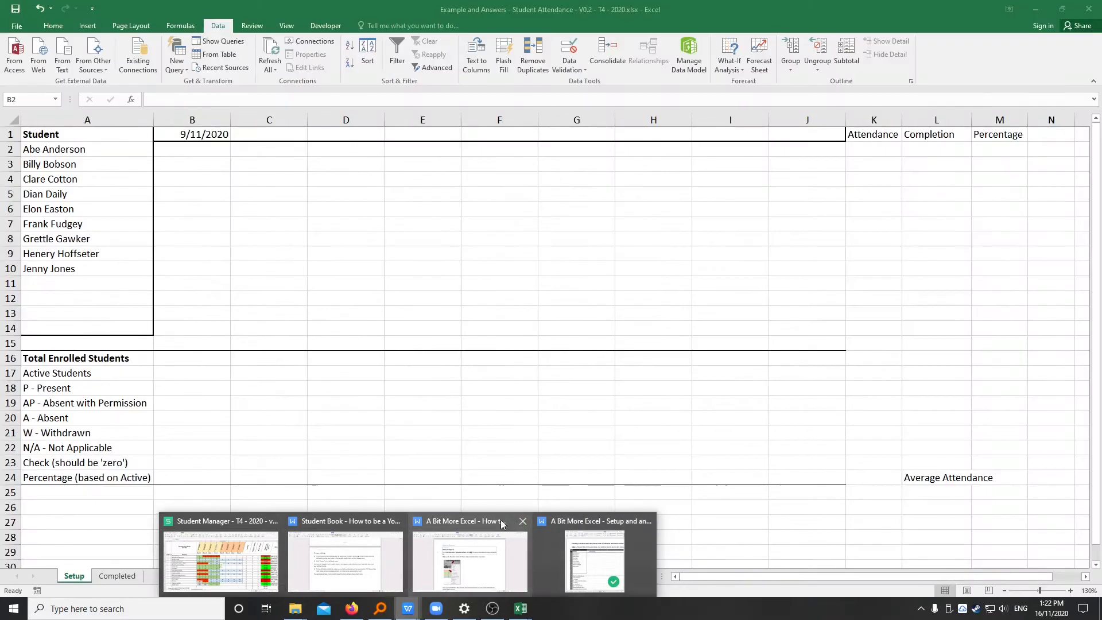
pyautogui.click(500, 523)
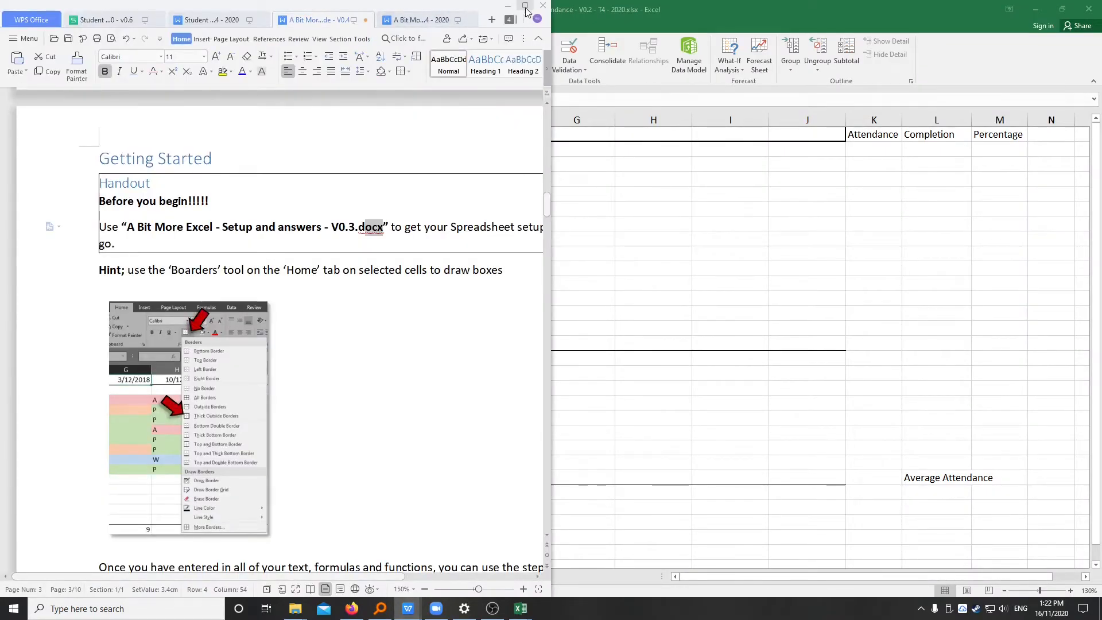
pyautogui.click(526, 6)
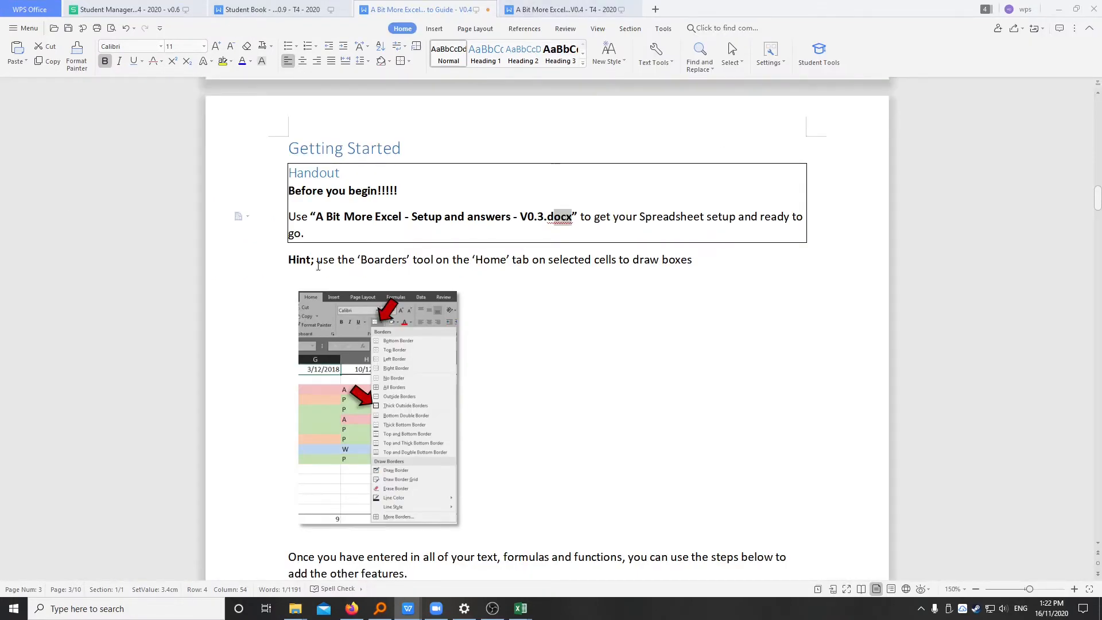
pyautogui.moveTo(311, 263); pyautogui.dragTo(676, 260)
pyautogui.scroll(-3, 399, 320)
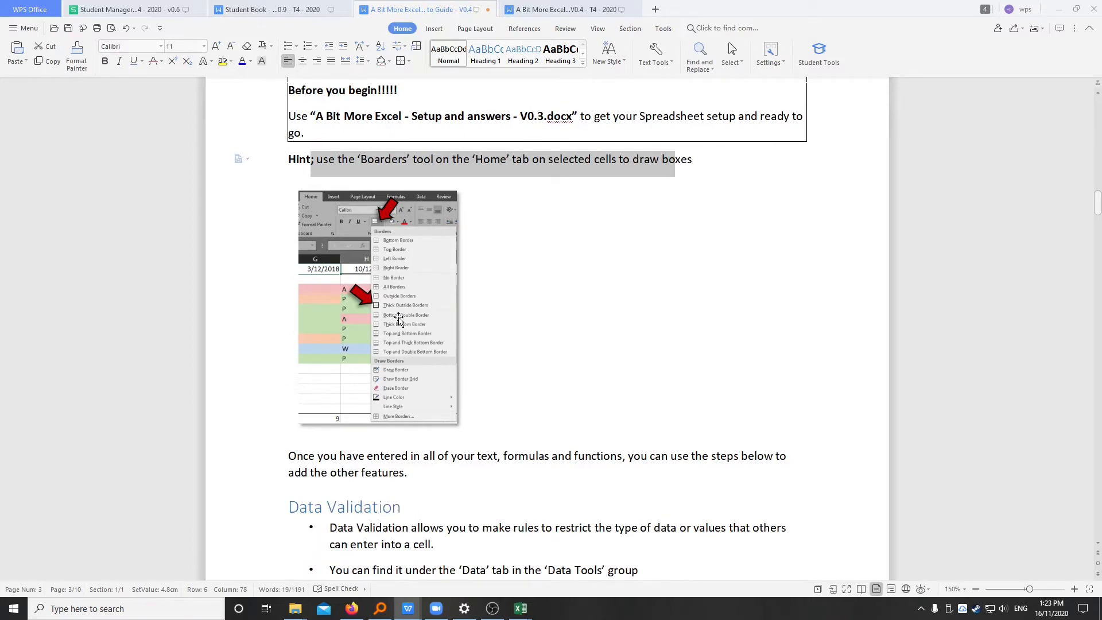
pyautogui.scroll(-3, 399, 320)
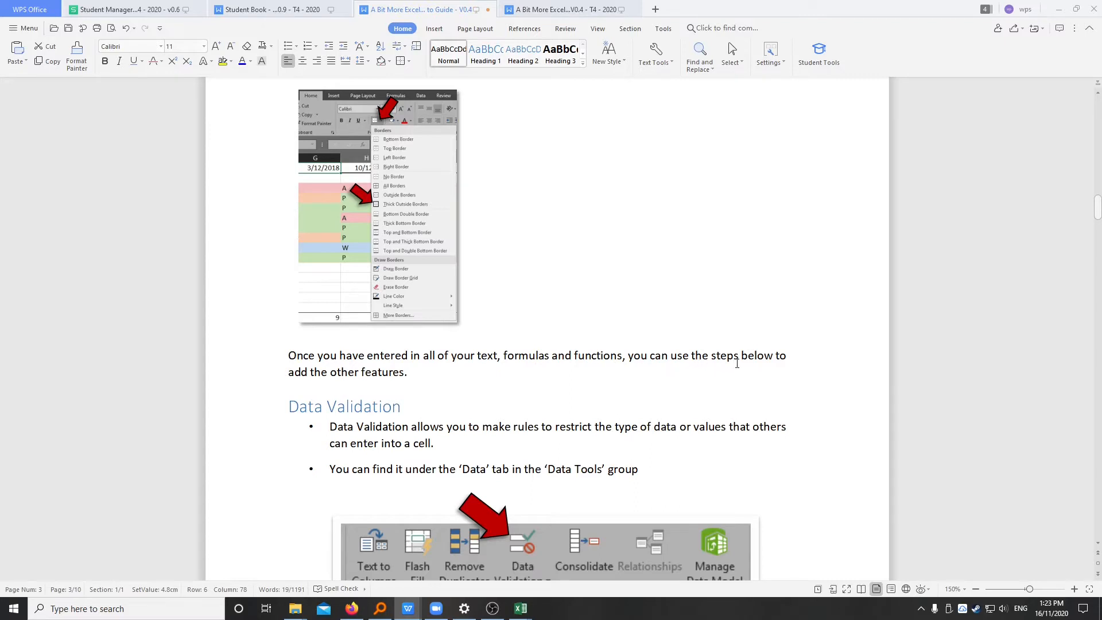
pyautogui.tripleClick(372, 373)
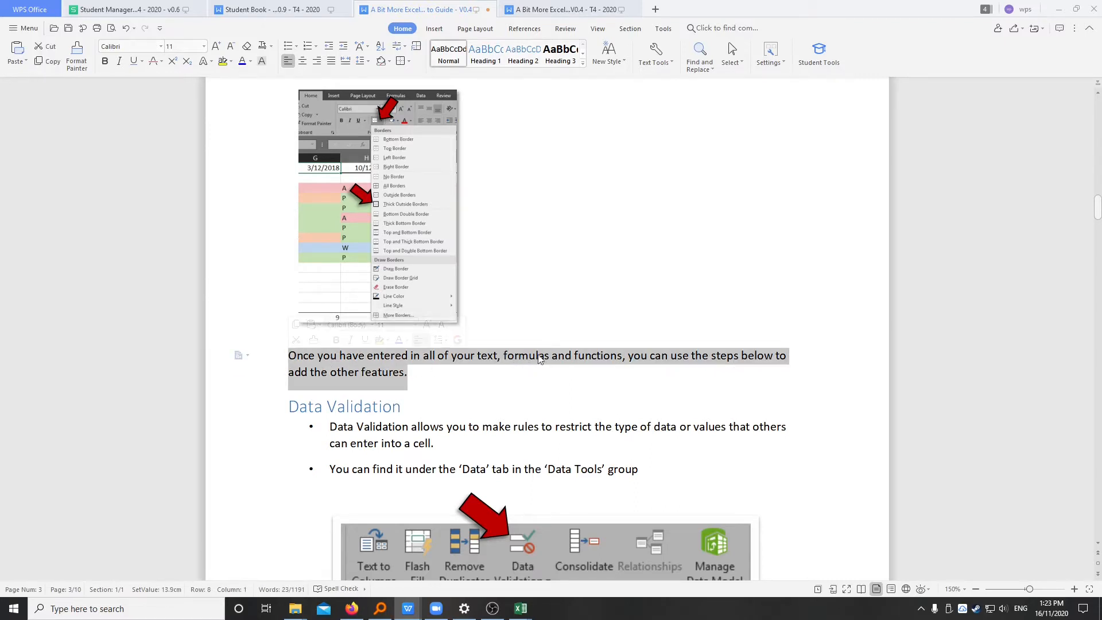
# Switch to the setup and answers handout and read the Step 2 instruction and its table of cell entries.
pyautogui.click(533, 6)
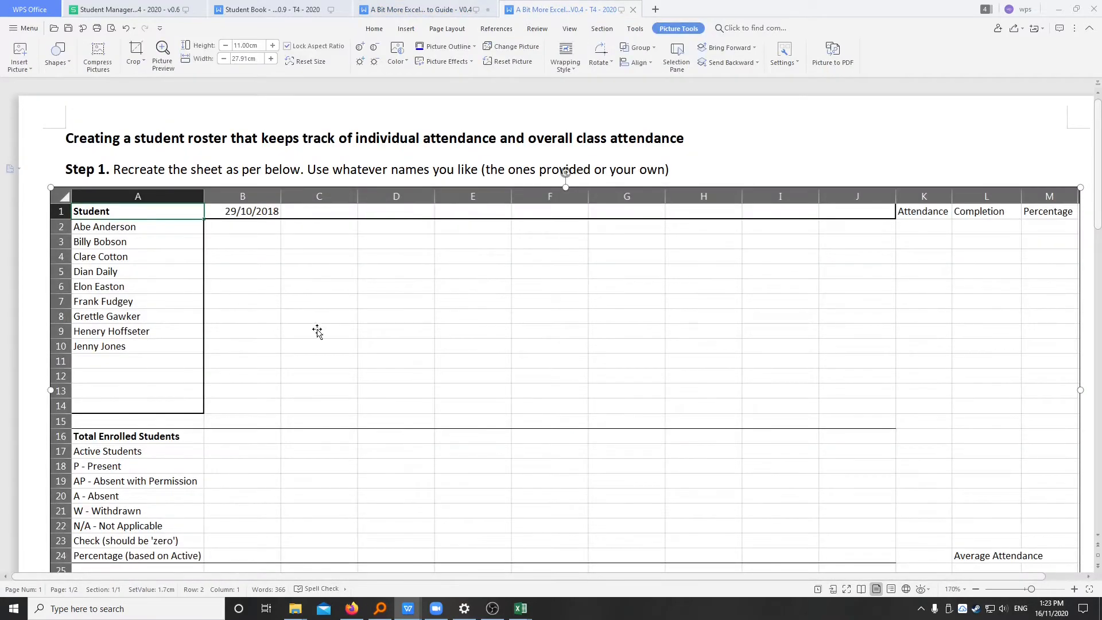
pyautogui.scroll(-5, 320, 251)
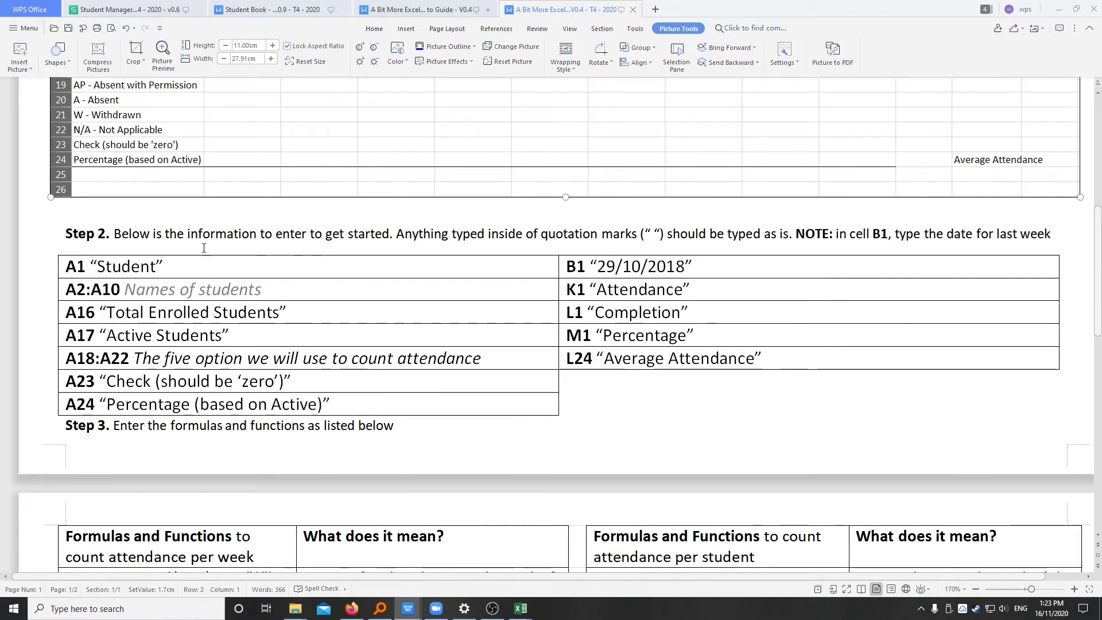
pyautogui.moveTo(66, 235); pyautogui.dragTo(1056, 235)
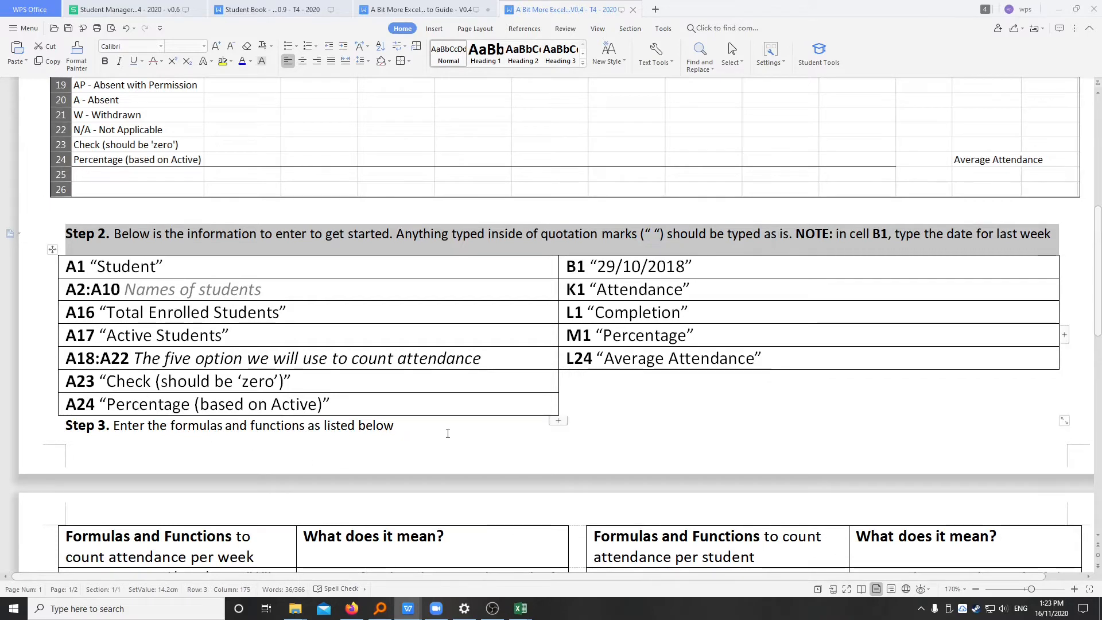
pyautogui.moveTo(539, 404); pyautogui.dragTo(98, 235)
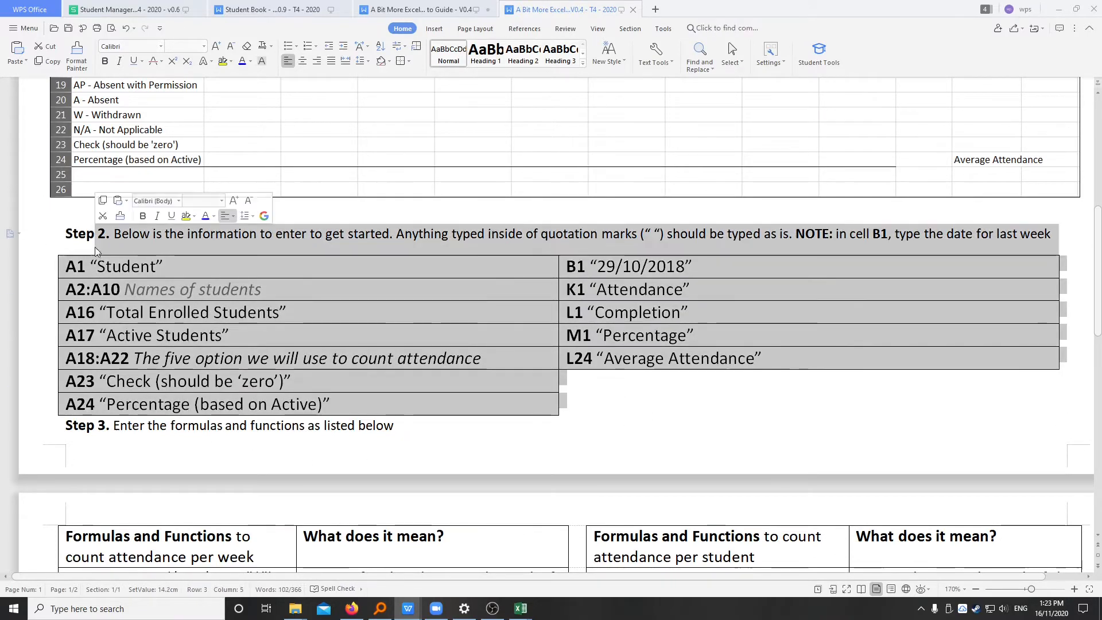
pyautogui.scroll(3, 308, 222)
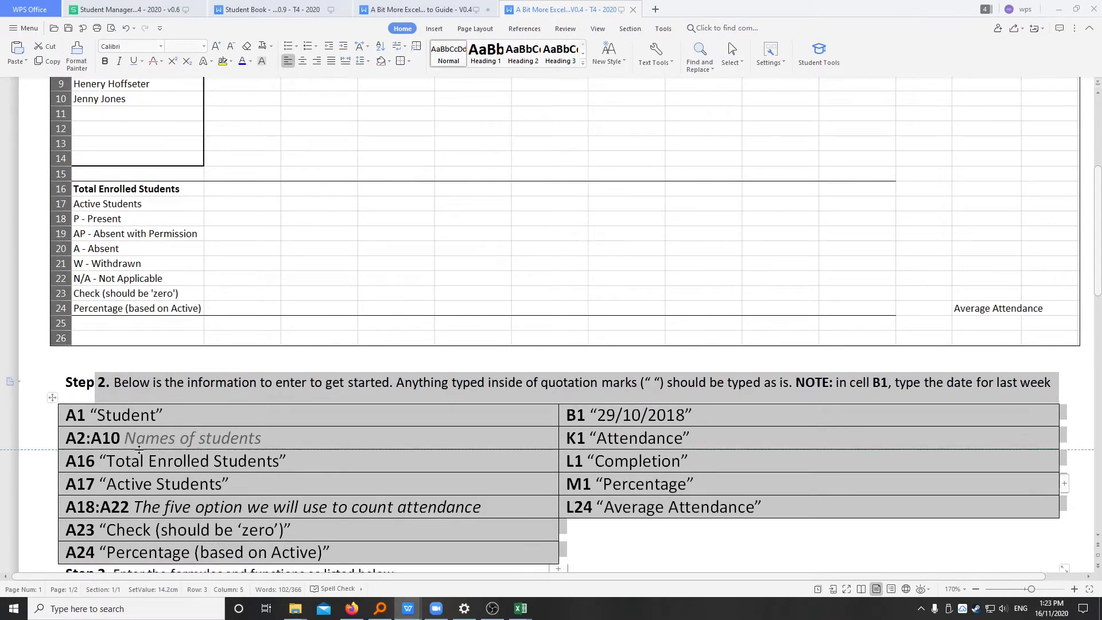
# Compare the Step 2 table's entries for A1, A2:A10 and A16 with the matching cells in the handout's sample sheet.
pyautogui.click(175, 417)
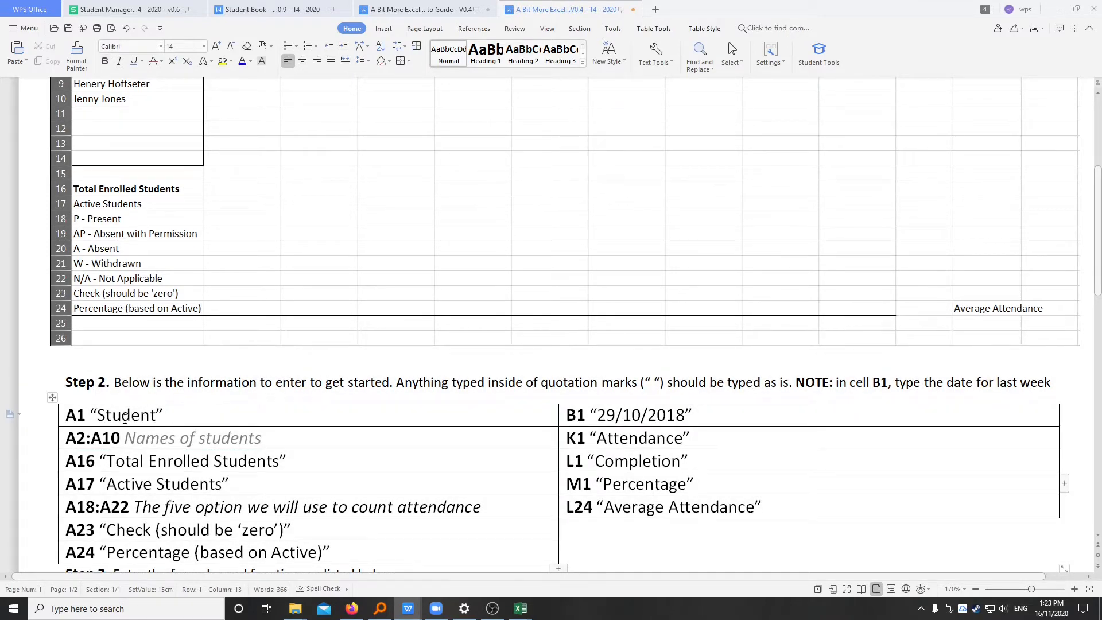
pyautogui.doubleClick(83, 420)
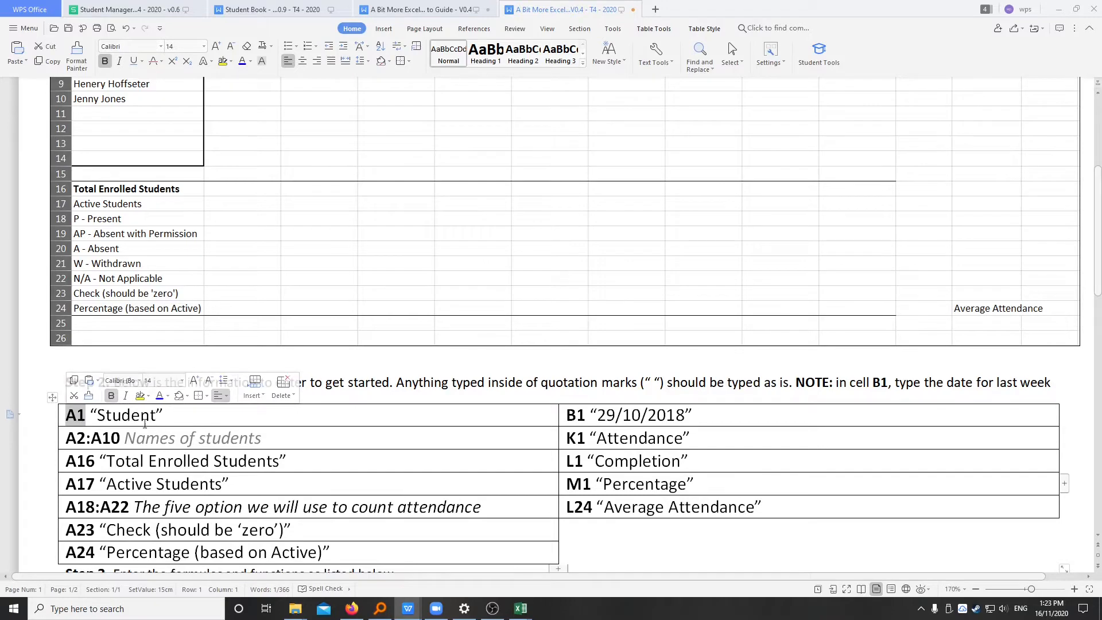
pyautogui.moveTo(99, 414); pyautogui.dragTo(158, 416)
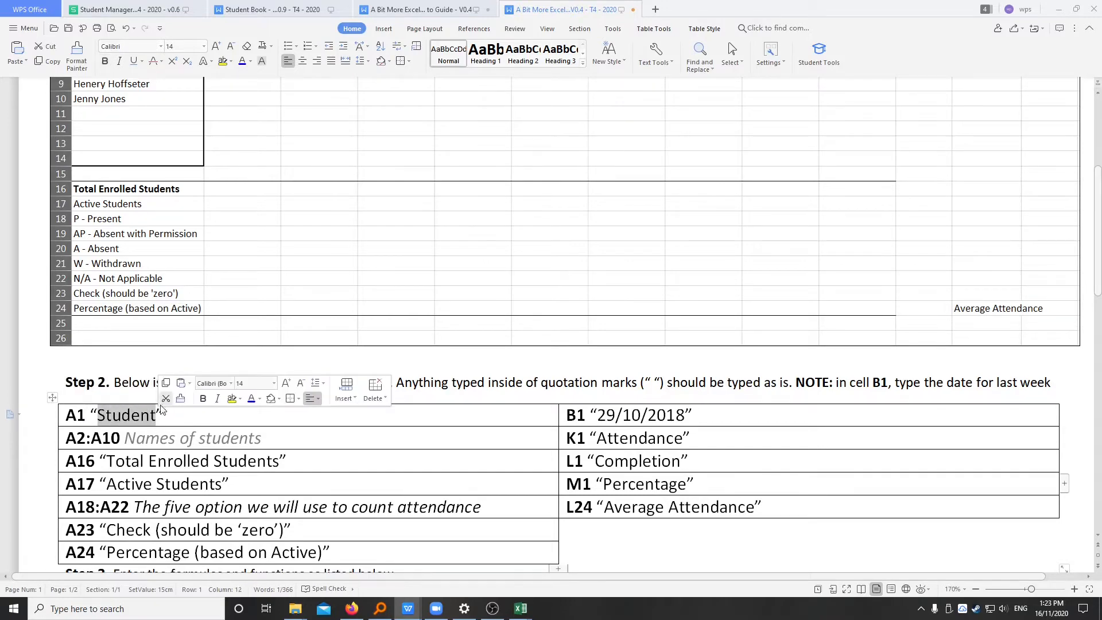
pyautogui.scroll(5, 175, 432)
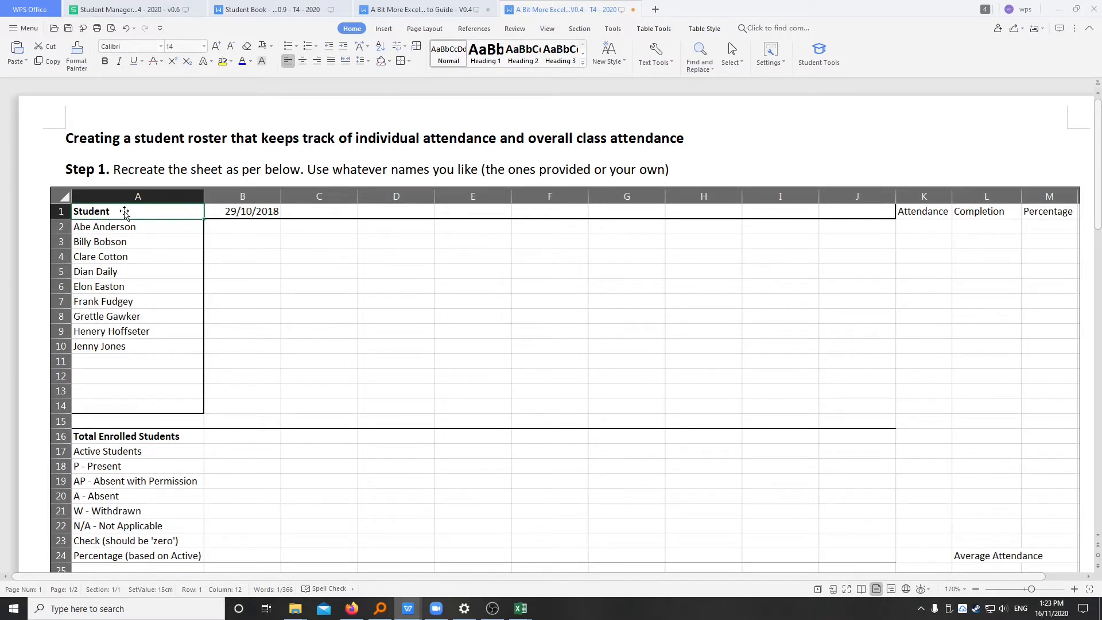
pyautogui.scroll(-5, 167, 316)
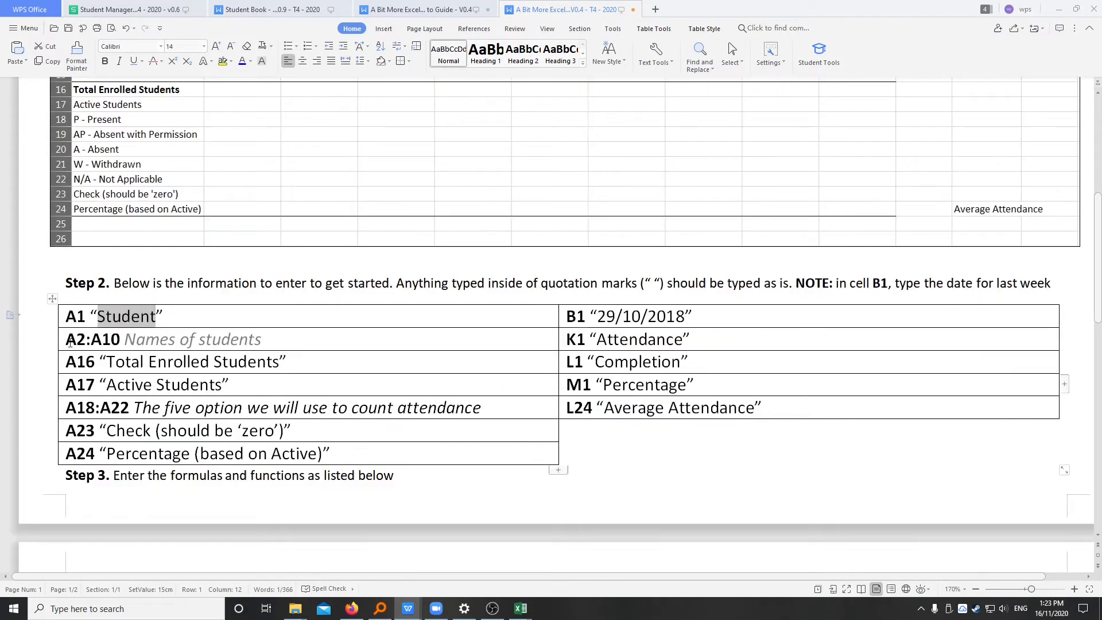
pyautogui.moveTo(70, 343); pyautogui.dragTo(120, 339)
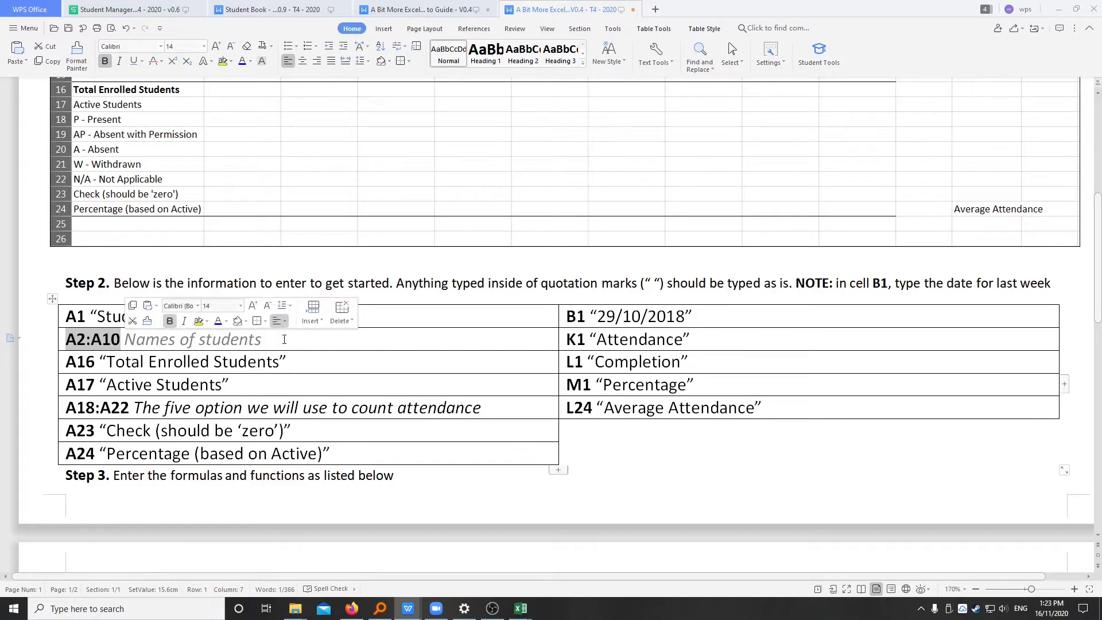
pyautogui.scroll(6, 171, 344)
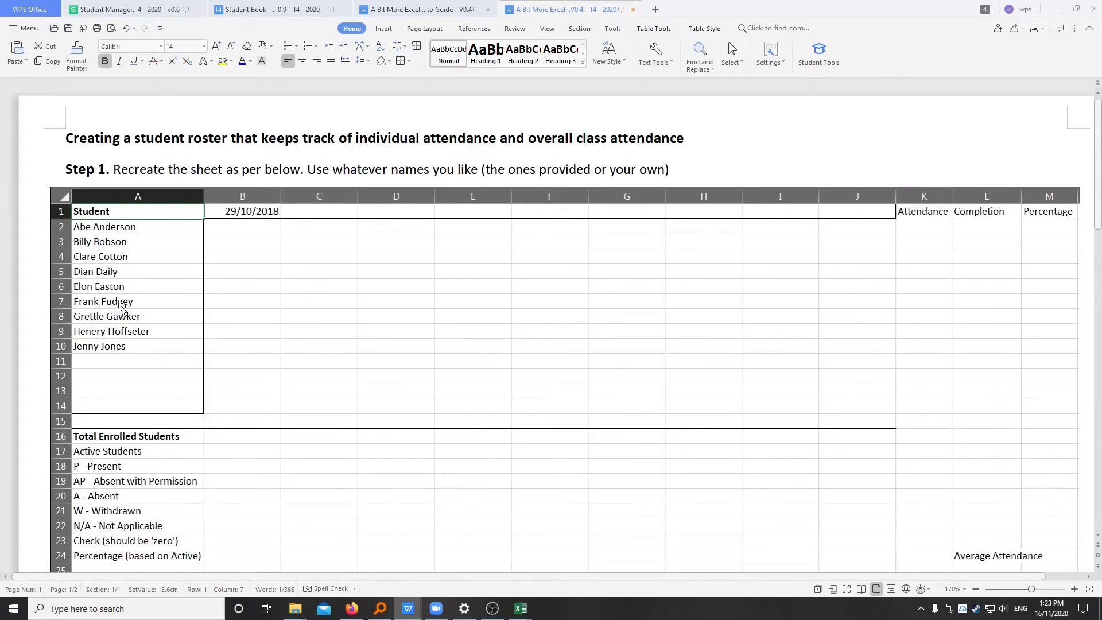
pyautogui.scroll(-5, 146, 353)
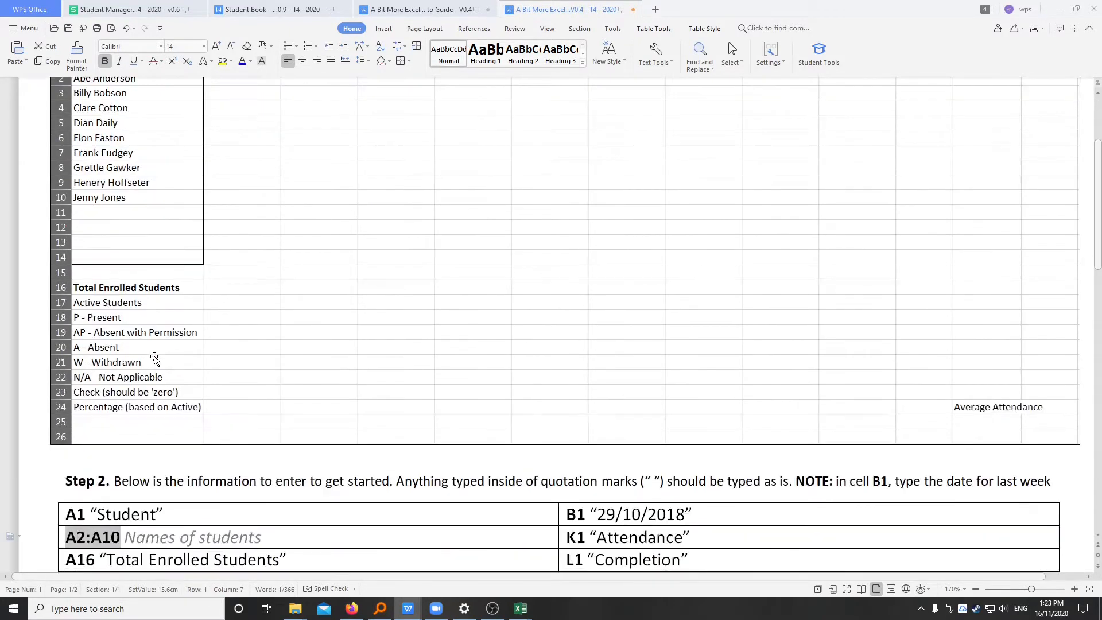
pyautogui.moveTo(95, 411); pyautogui.dragTo(280, 409)
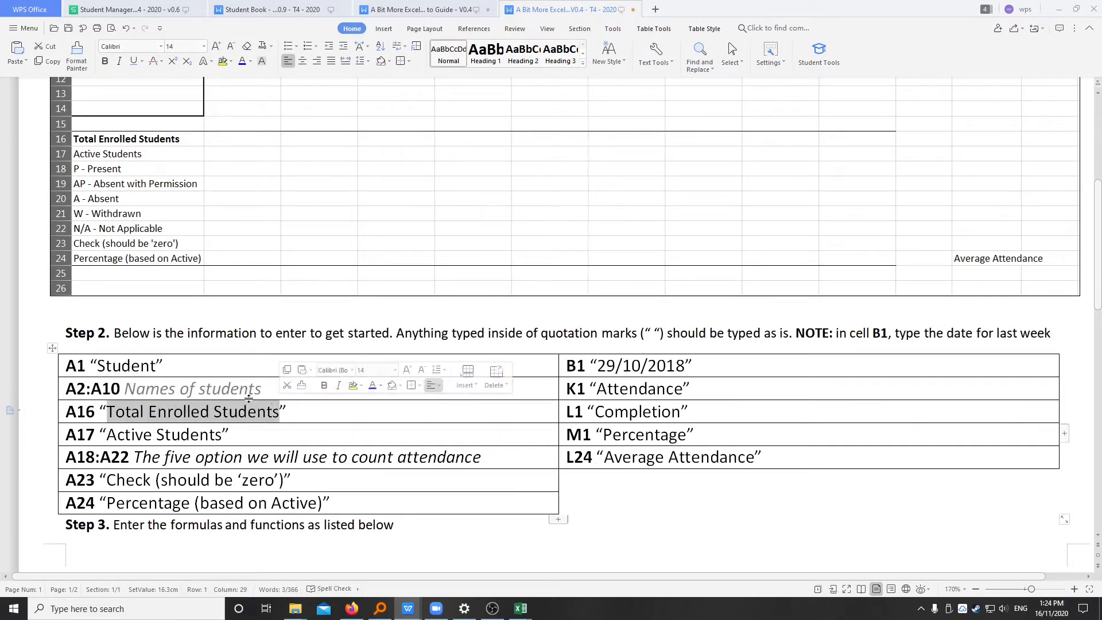
pyautogui.click(106, 143)
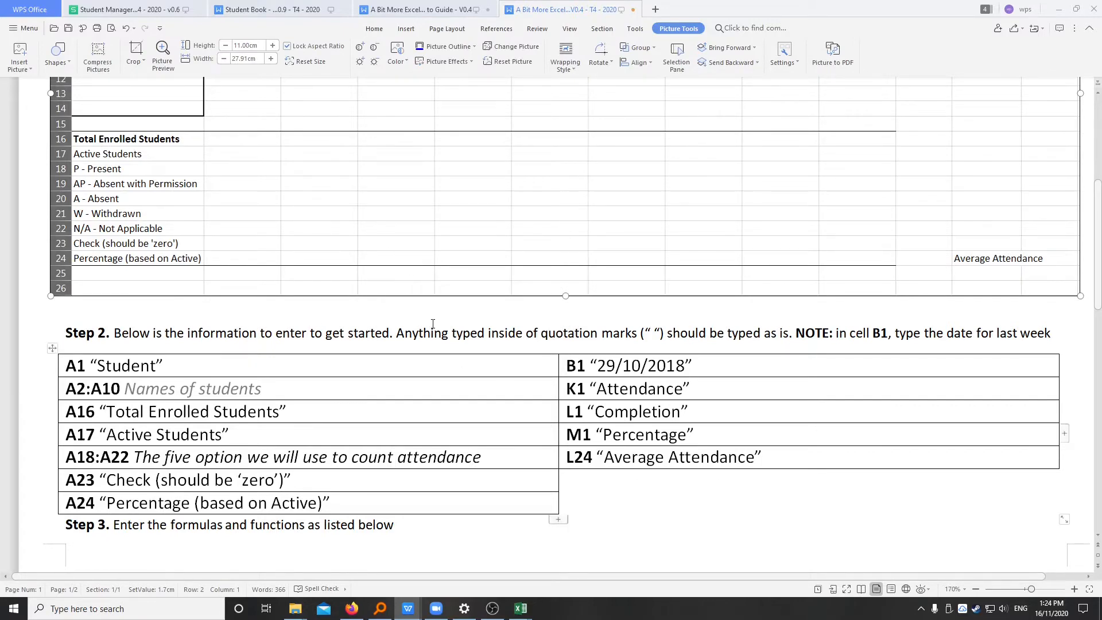
pyautogui.scroll(3, 288, 212)
pyautogui.scroll(-4, 484, 411)
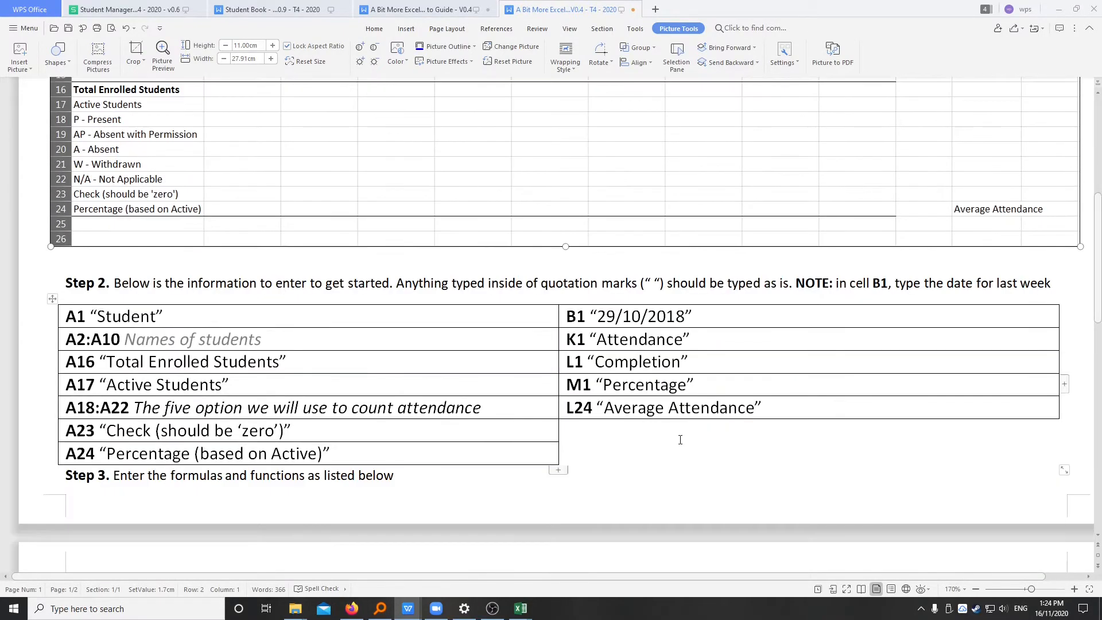
pyautogui.scroll(-2, 465, 331)
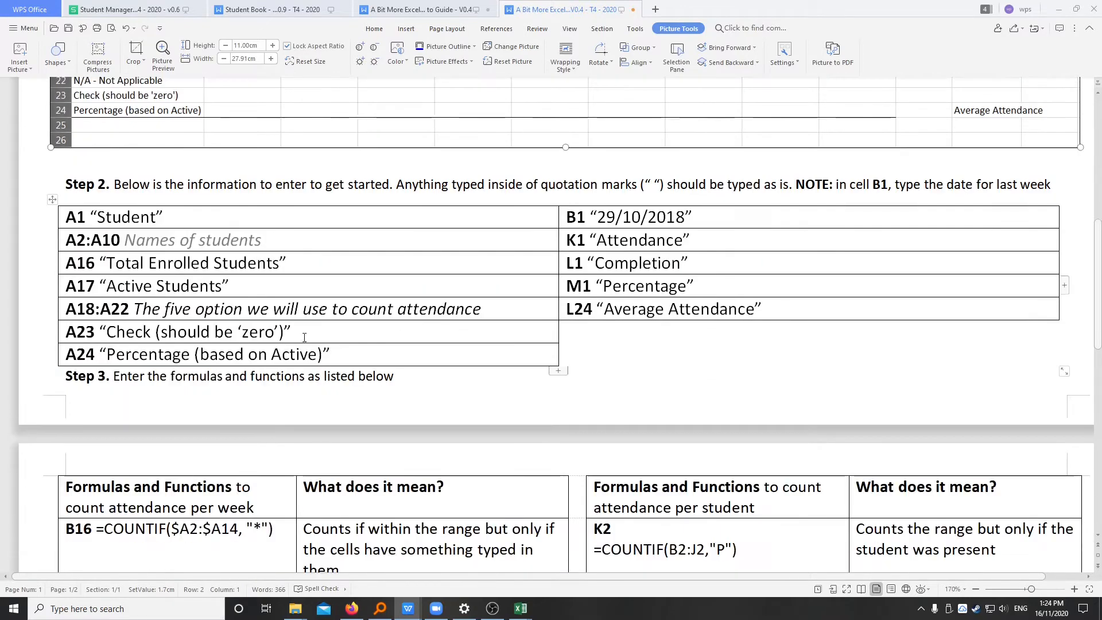
# Insert a blank line before the handout's Step 3 heading to move it onto the second page, and view the formulas table below it.
pyautogui.click(76, 376)
pyautogui.press('Return')
pyautogui.scroll(-4, 135, 402)
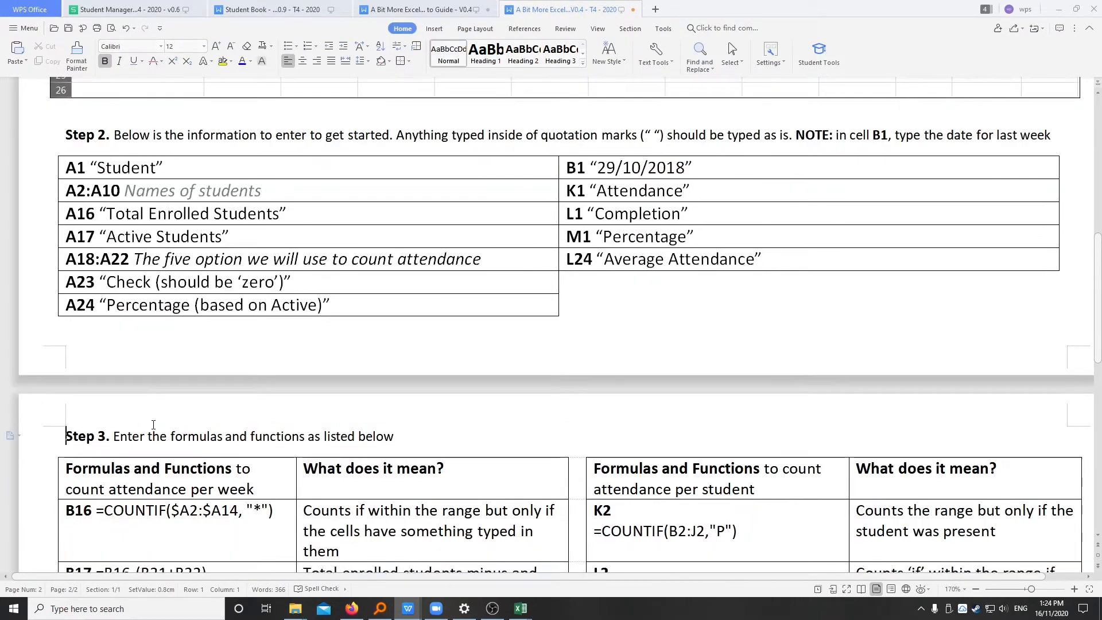
pyautogui.scroll(-1, 139, 427)
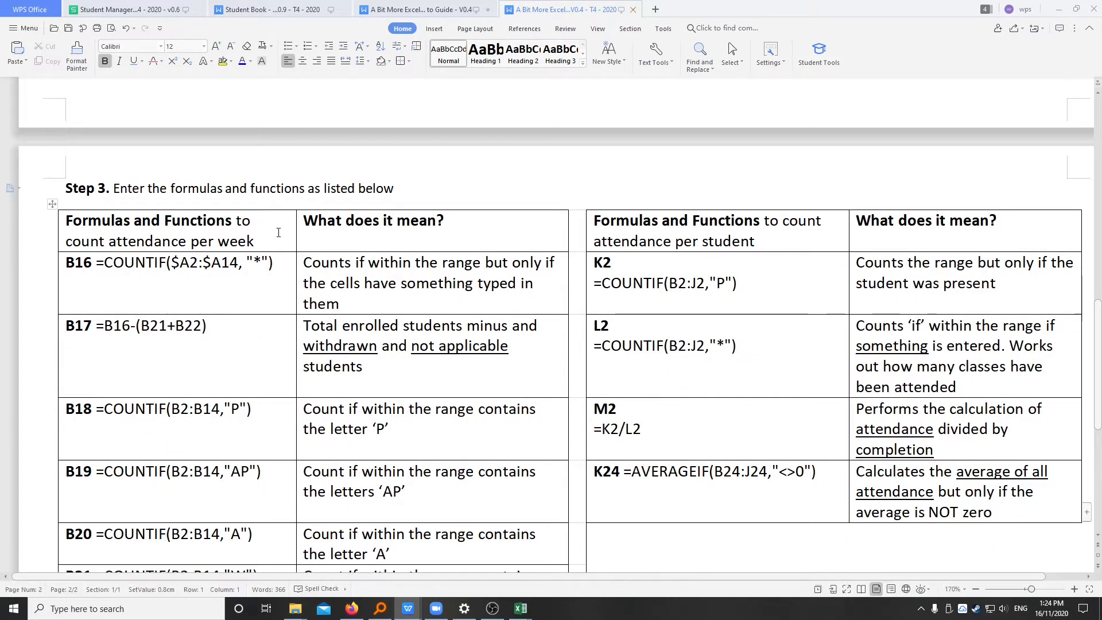
pyautogui.click(253, 220)
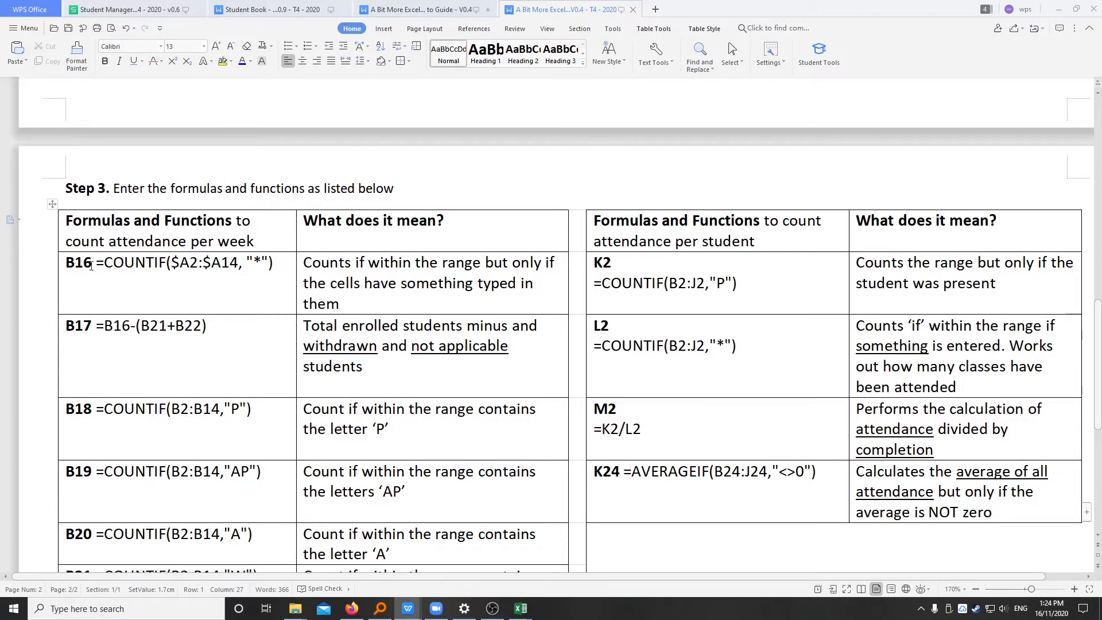
# Copy the B16 formula =COUNTIF($A2:$A14, "*") from the handout's Step 3 table and switch to the student attendance workbook in Excel.
pyautogui.moveTo(90, 265); pyautogui.dragTo(65, 265)
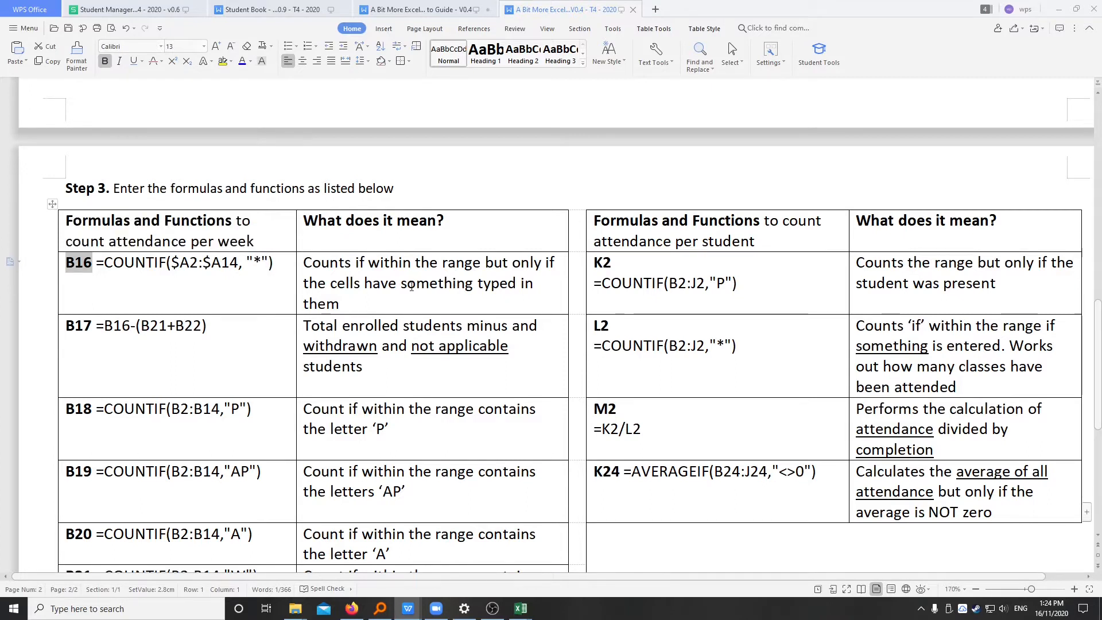
pyautogui.moveTo(274, 265); pyautogui.dragTo(97, 267)
pyautogui.hotkey('ctrl', 'c')
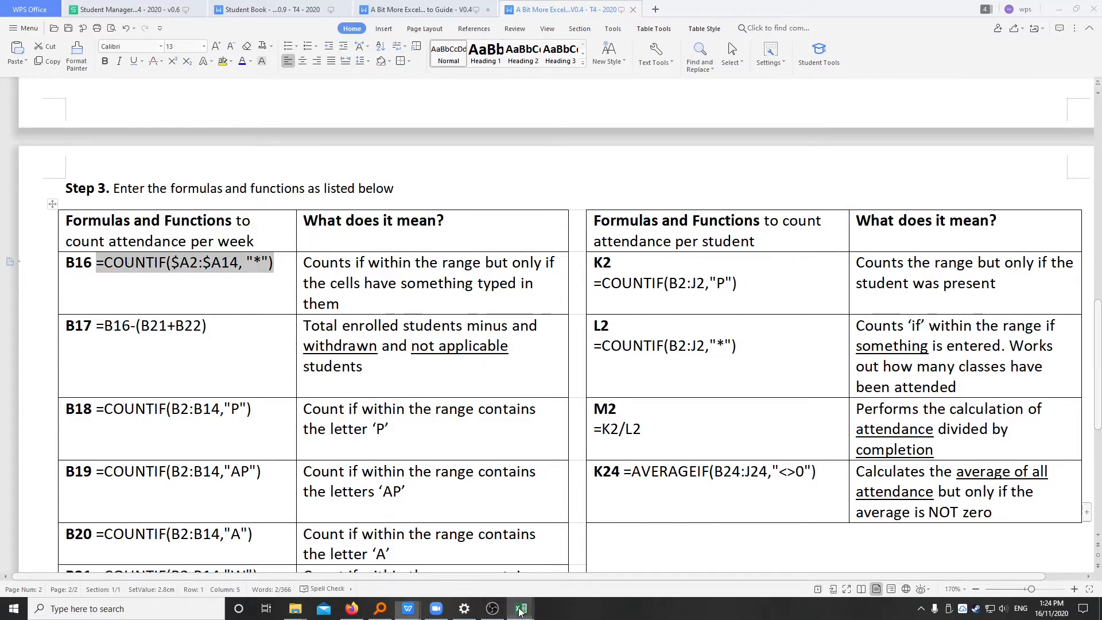
pyautogui.moveTo(519, 608)
pyautogui.click(552, 556)
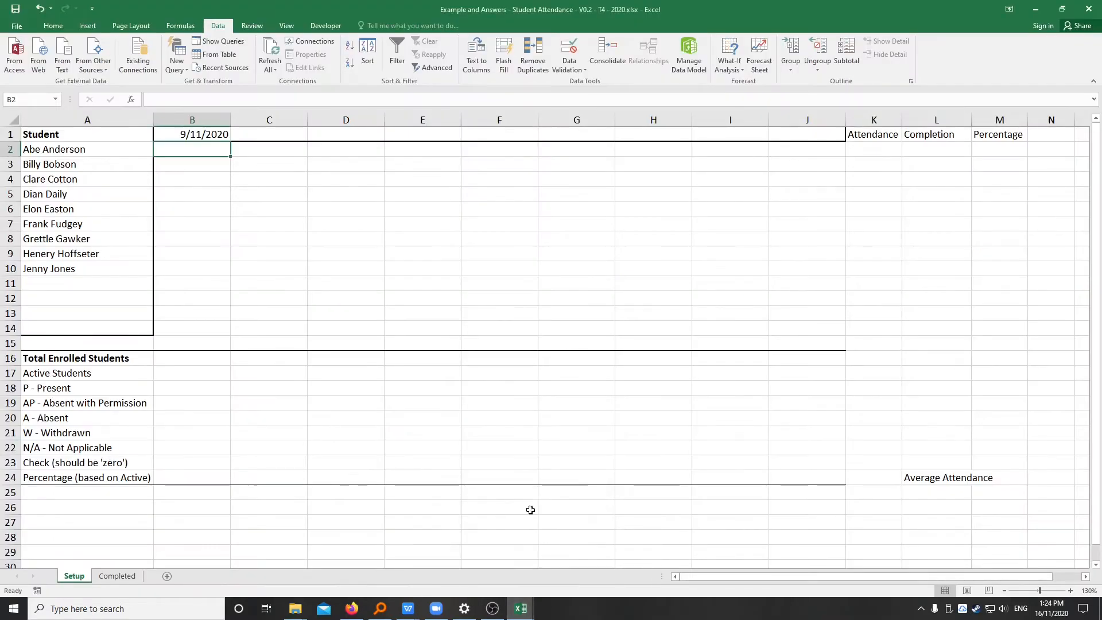
# Arrange the workbook and the handout side by side, and paste =COUNTIF($A2:$A14, "*") into B16 beside Total Enrolled Students.
pyautogui.click(191, 360)
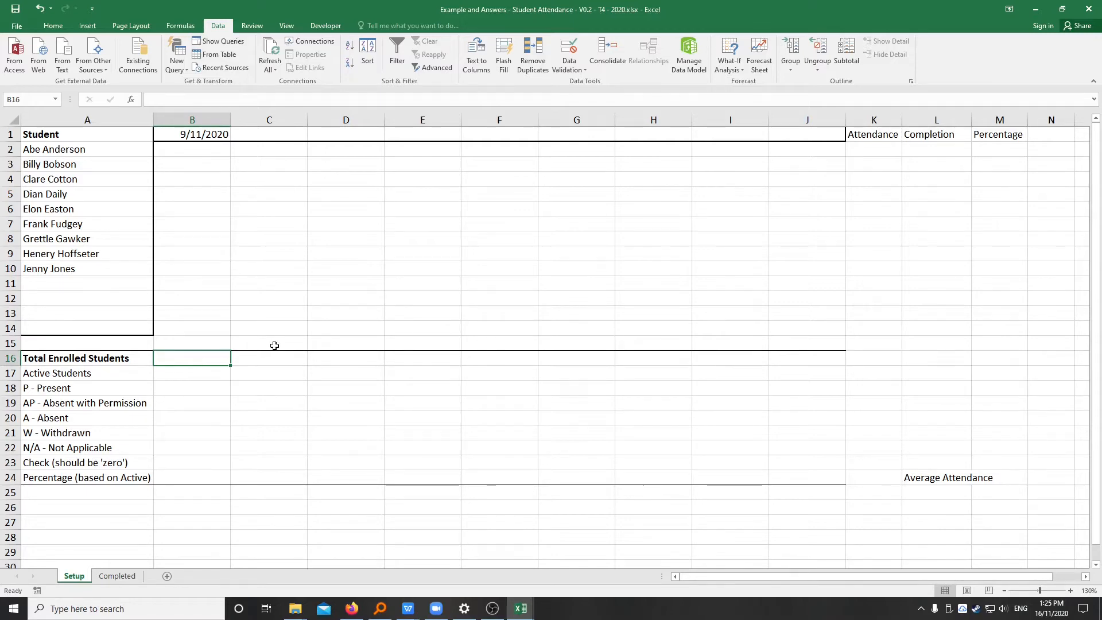
pyautogui.press('super+Right')
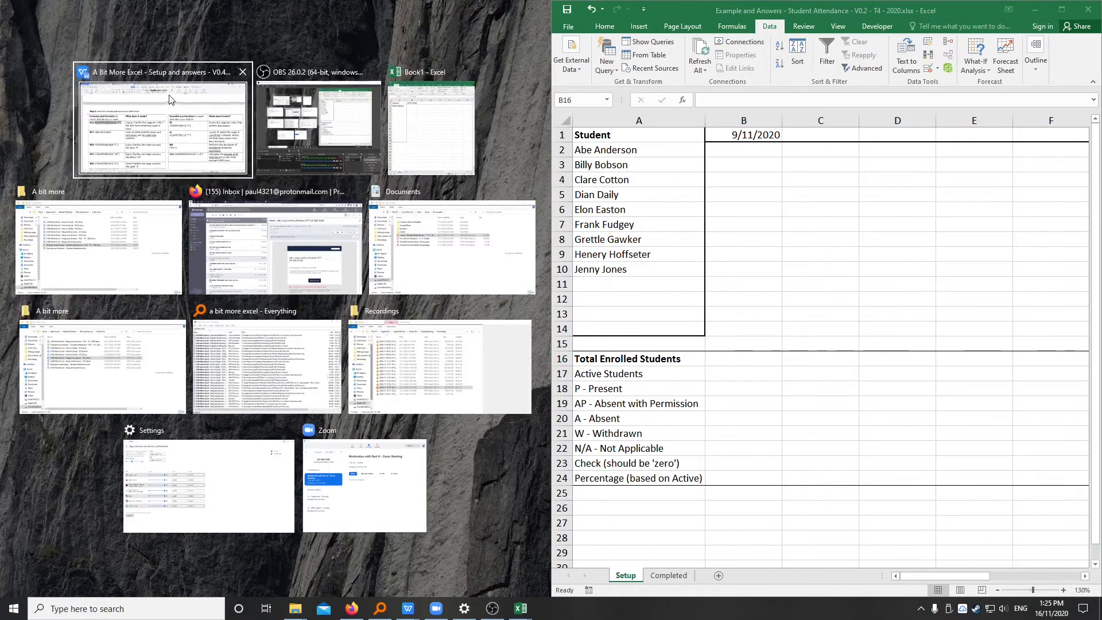
pyautogui.click(259, 130)
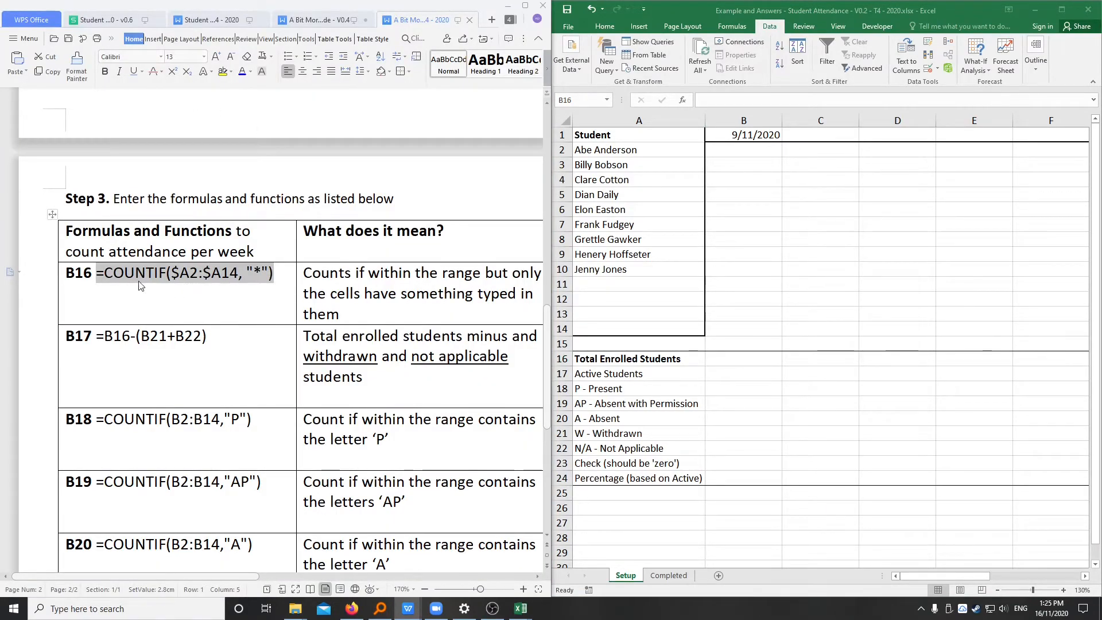
pyautogui.click(742, 359)
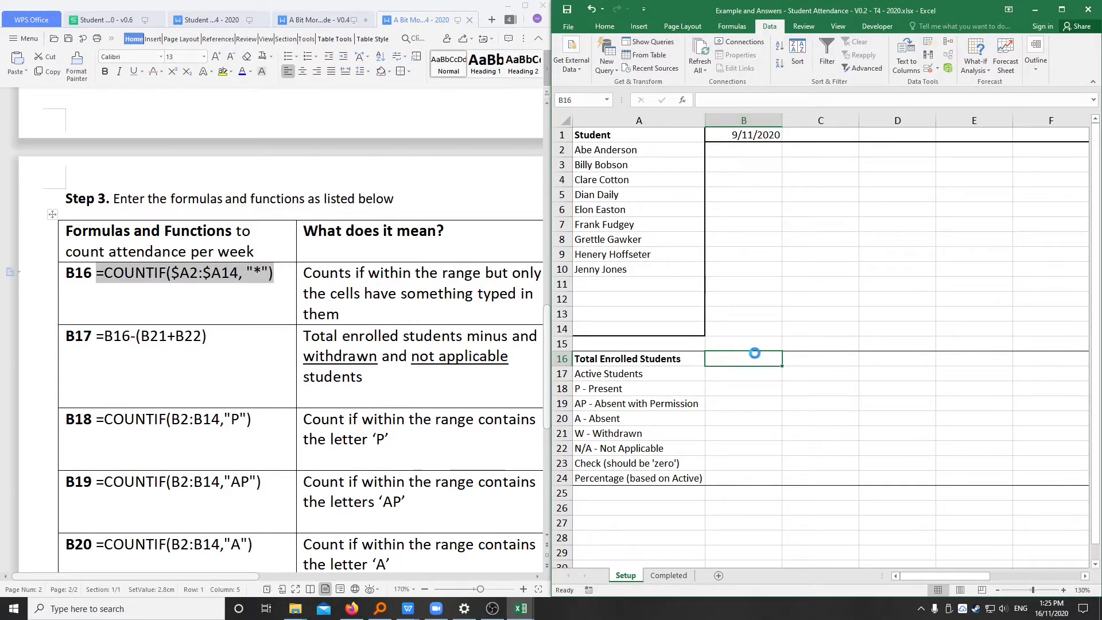
pyautogui.hotkey('ctrl', 'v')
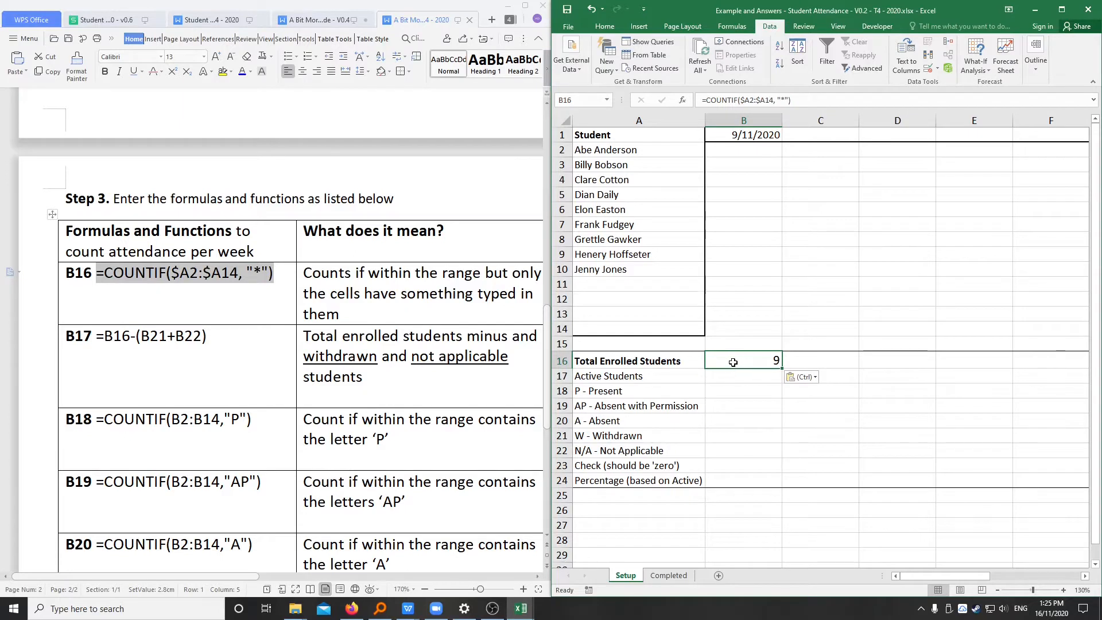
# Examine the function name, range and criteria of the COUNTIF formula in B16, leaving the formula as it is.
pyautogui.click(812, 98)
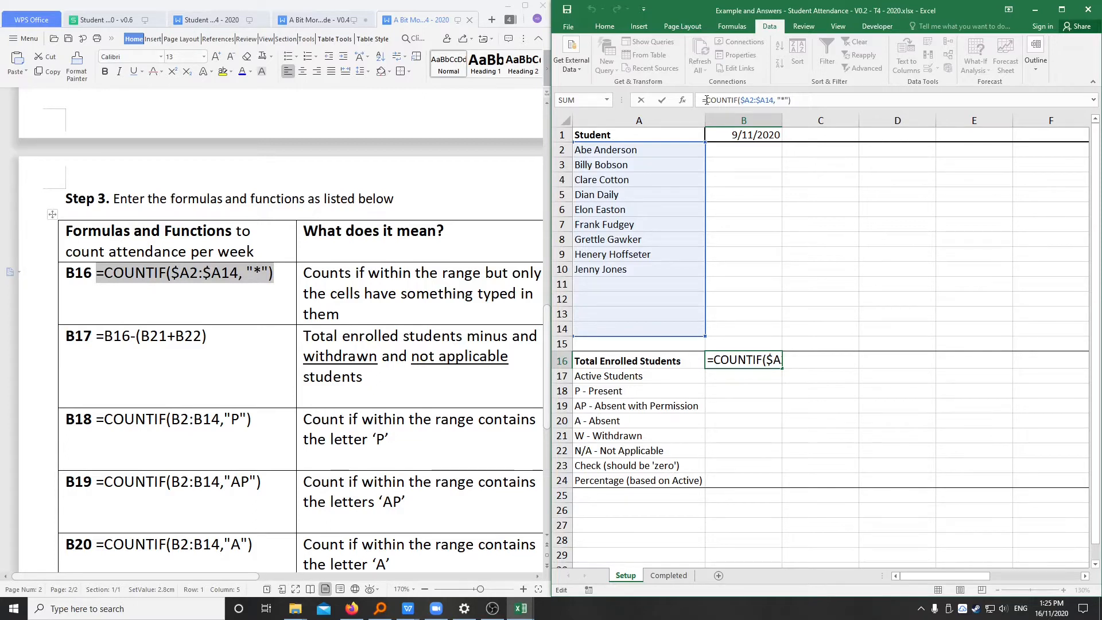
pyautogui.moveTo(706, 100); pyautogui.dragTo(738, 99)
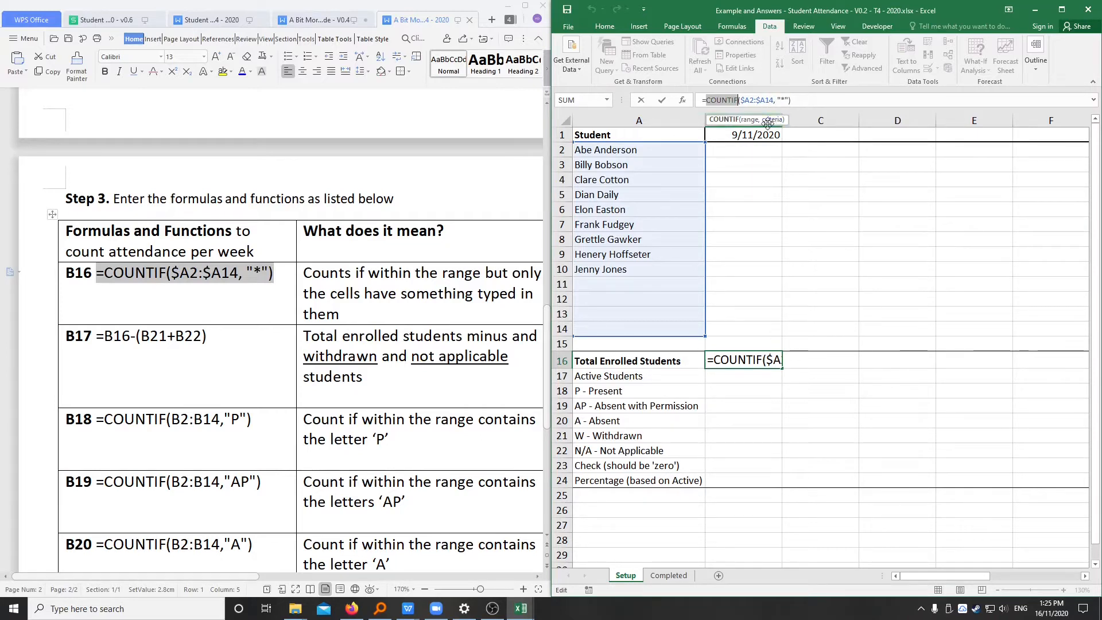
pyautogui.click(783, 100)
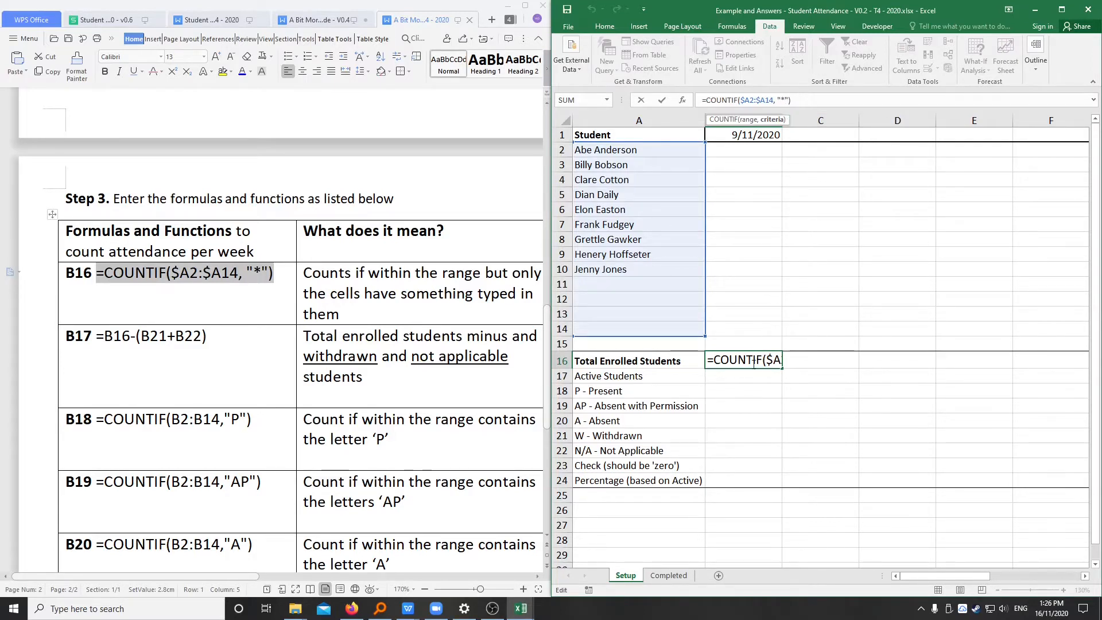
pyautogui.press('Return')
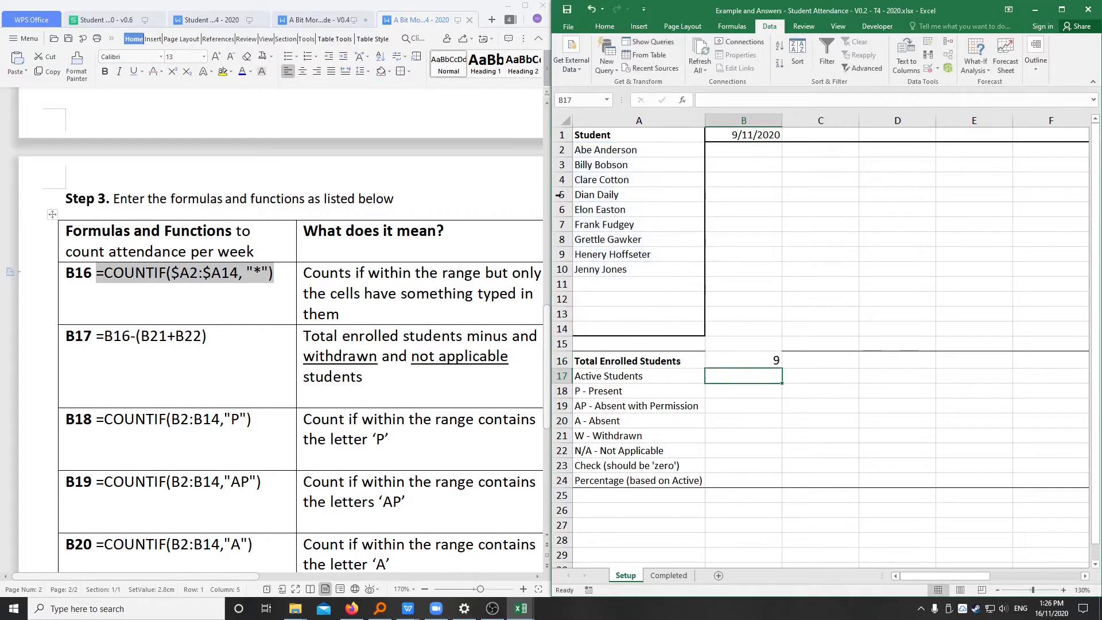
# Go through the student names in A2:A10 one by one to check the enrolled total.
pyautogui.click(602, 149)
pyautogui.click(617, 166)
pyautogui.click(626, 181)
pyautogui.click(629, 197)
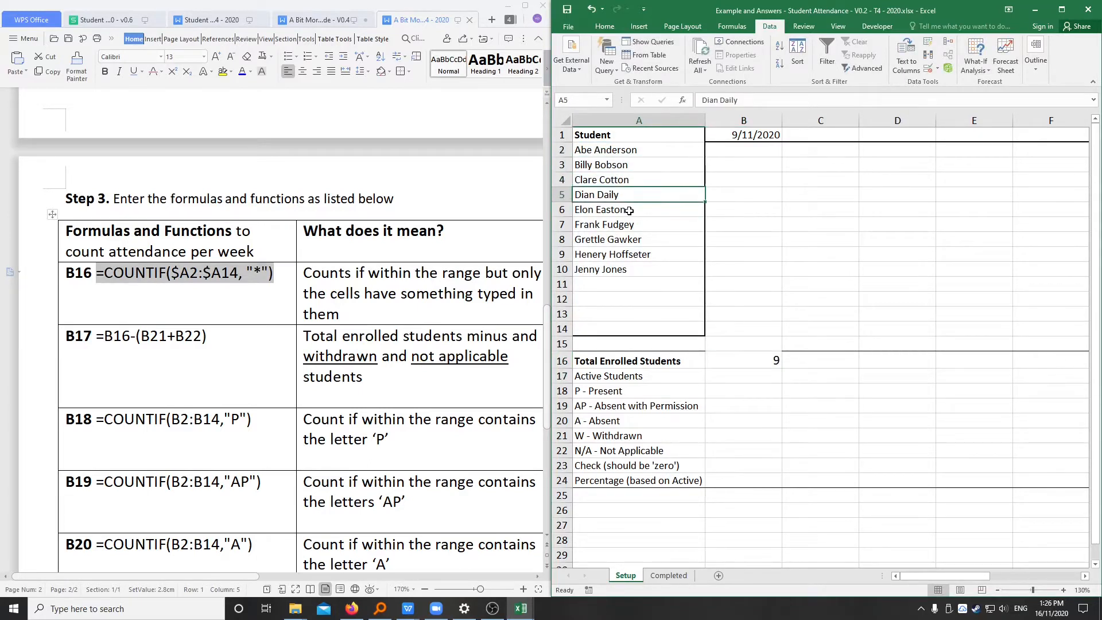
pyautogui.click(632, 211)
pyautogui.click(634, 226)
pyautogui.click(639, 241)
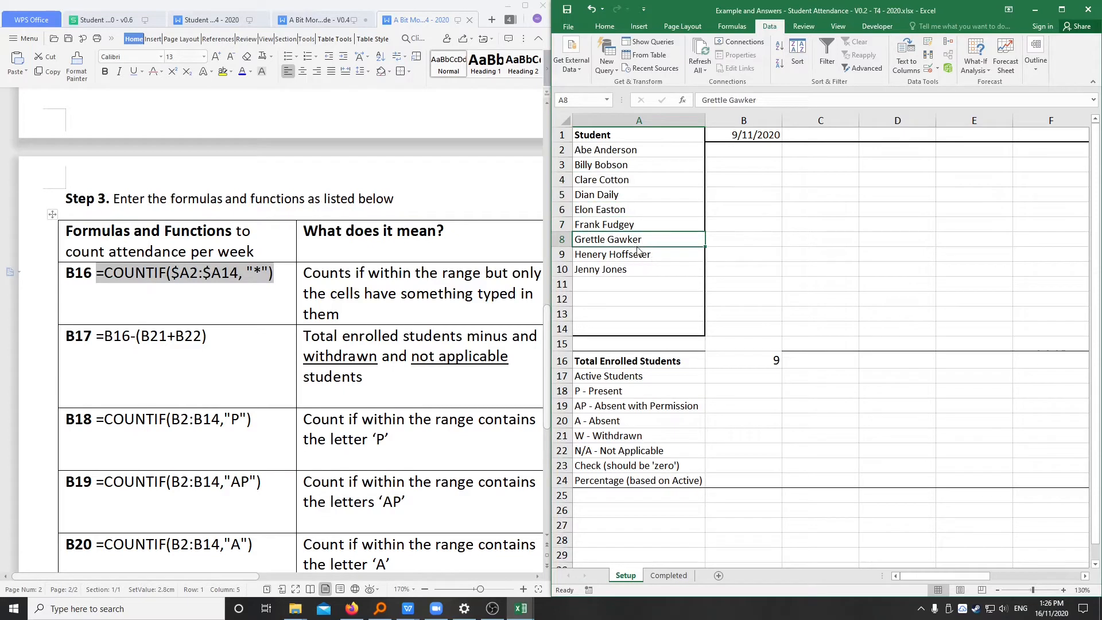
pyautogui.click(639, 253)
pyautogui.click(630, 274)
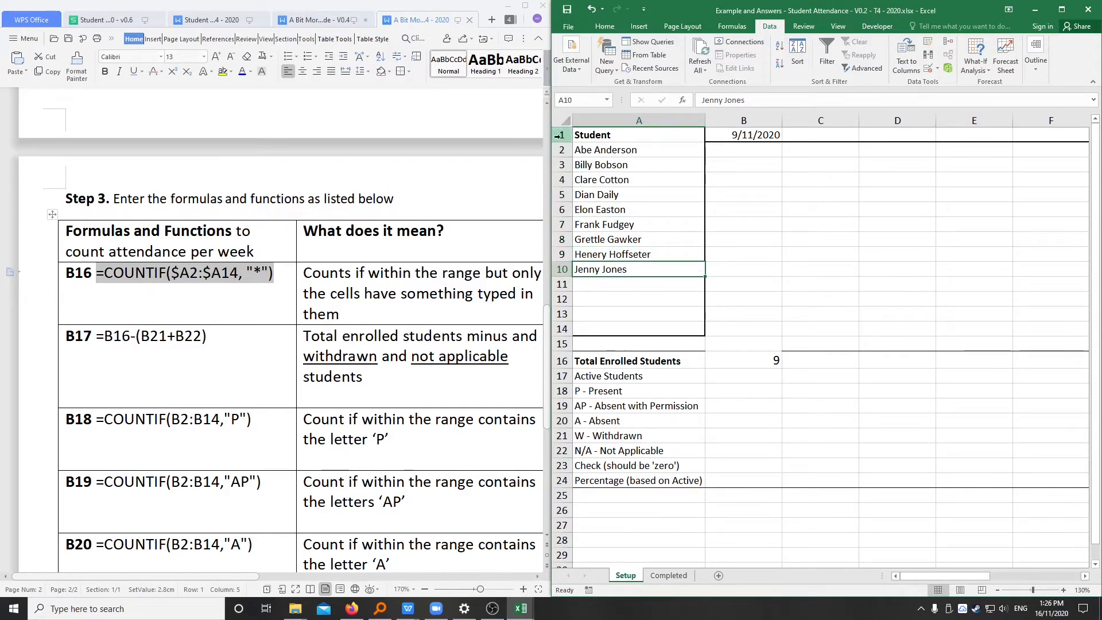
# Enter another student's full name in A11, check the total in B16, and undo and redo the entry.
pyautogui.click(628, 286)
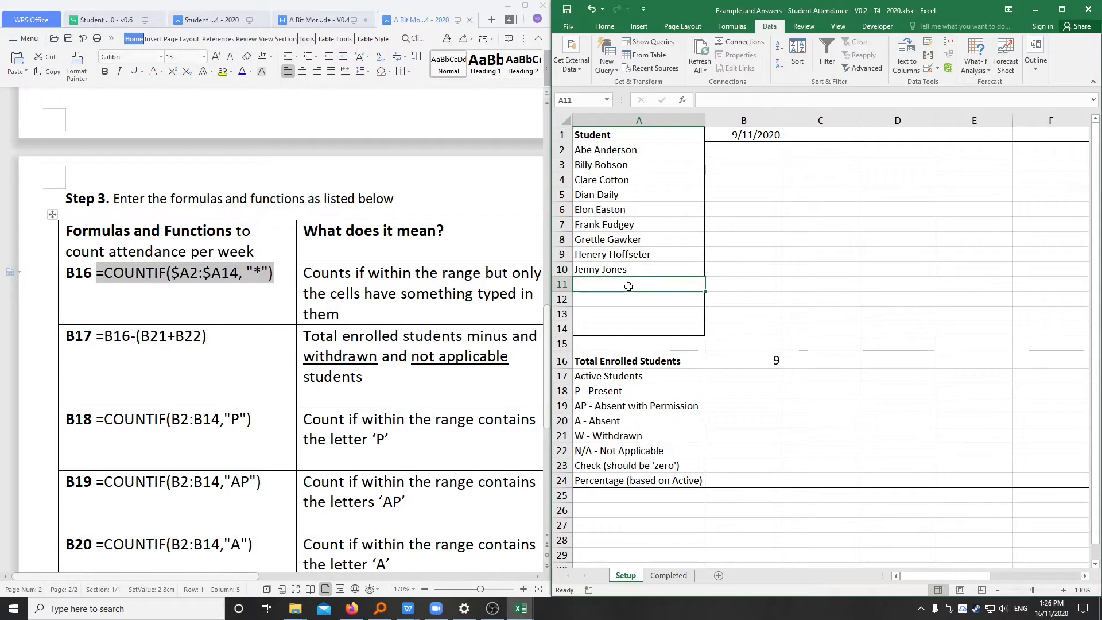
pyautogui.write('Kenny ')
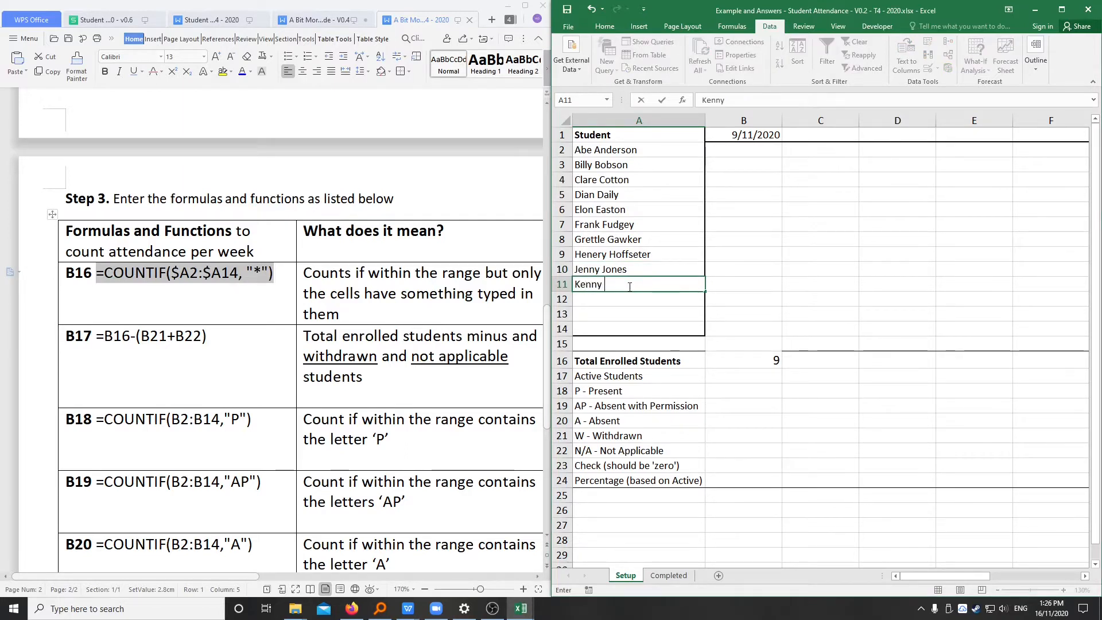
pyautogui.write('Kilmore')
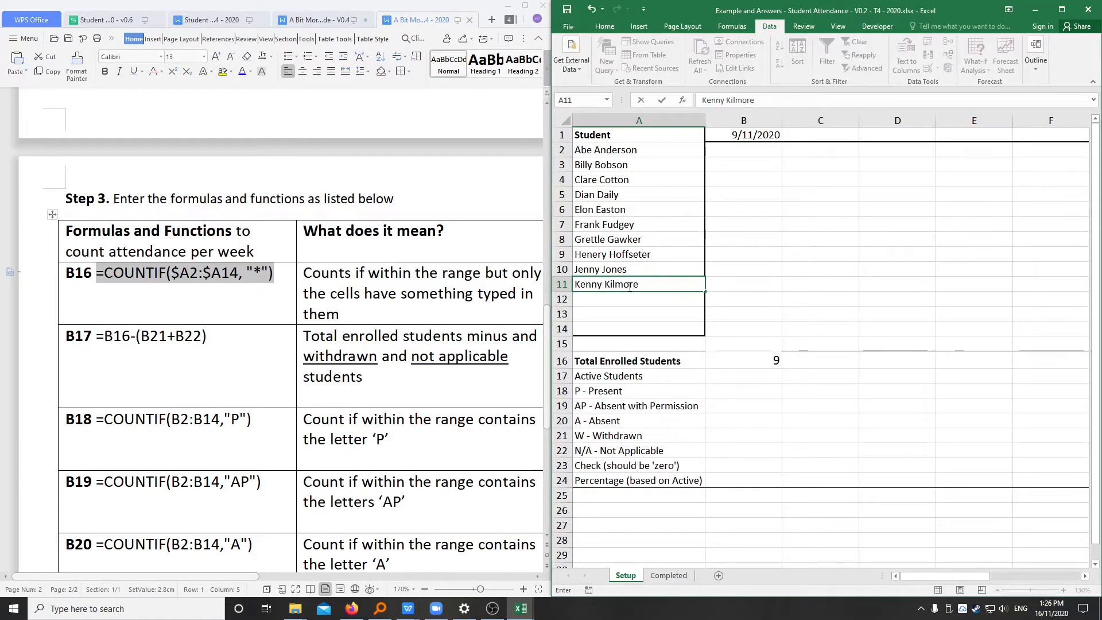
pyautogui.press('Return')
pyautogui.click(743, 361)
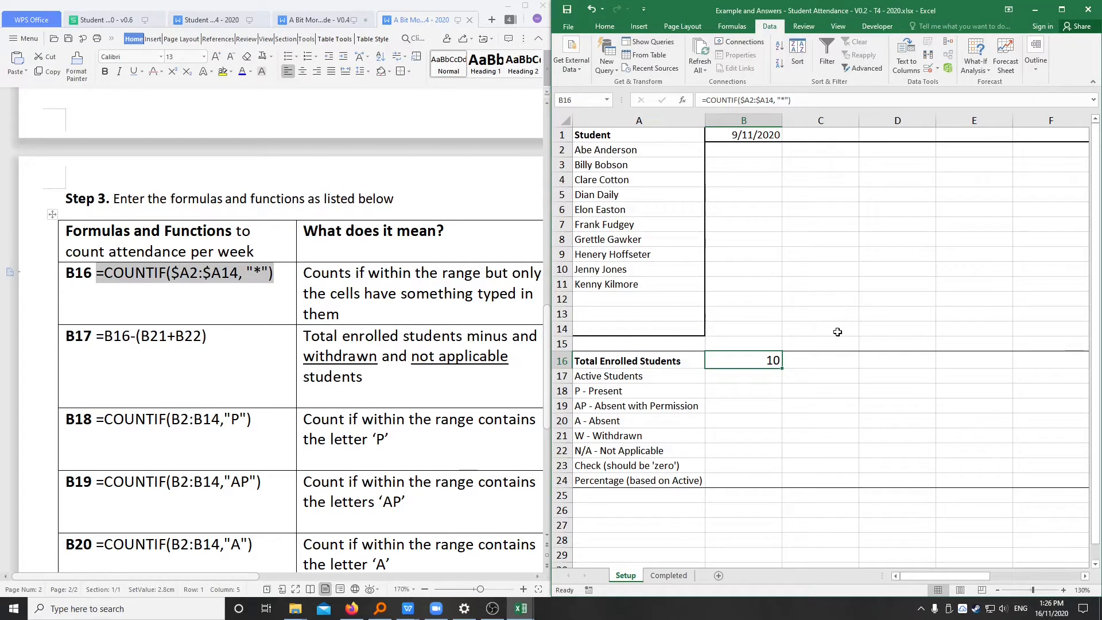
pyautogui.hotkey('ctrl', 'z')
pyautogui.hotkey('ctrl', 'y')
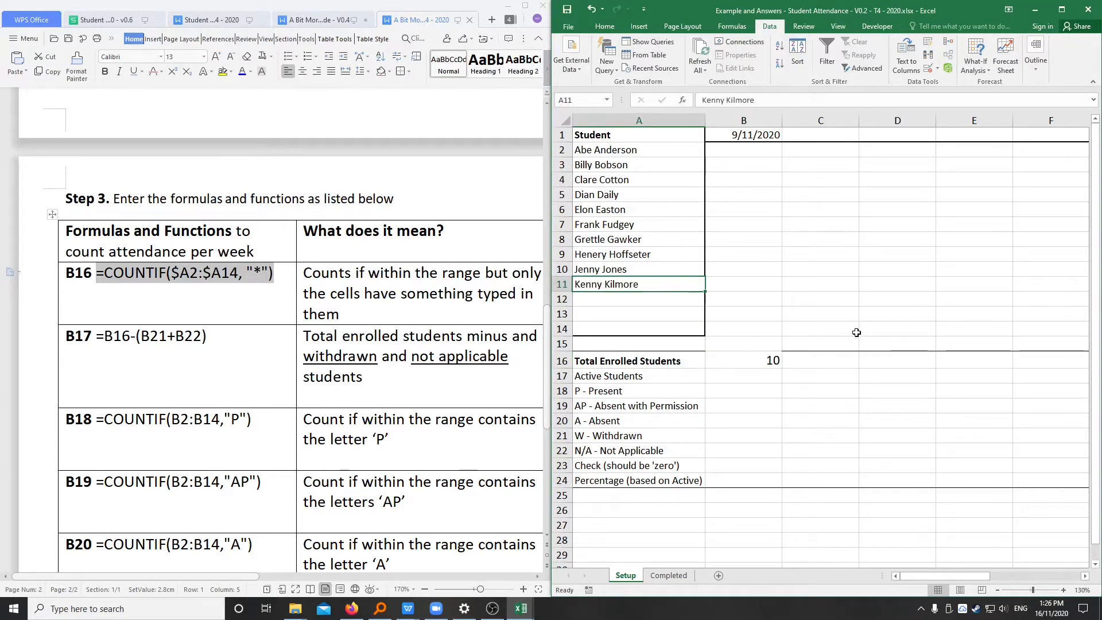
# Compare the B16 formula's range with the list of student names in column A.
pyautogui.click(759, 359)
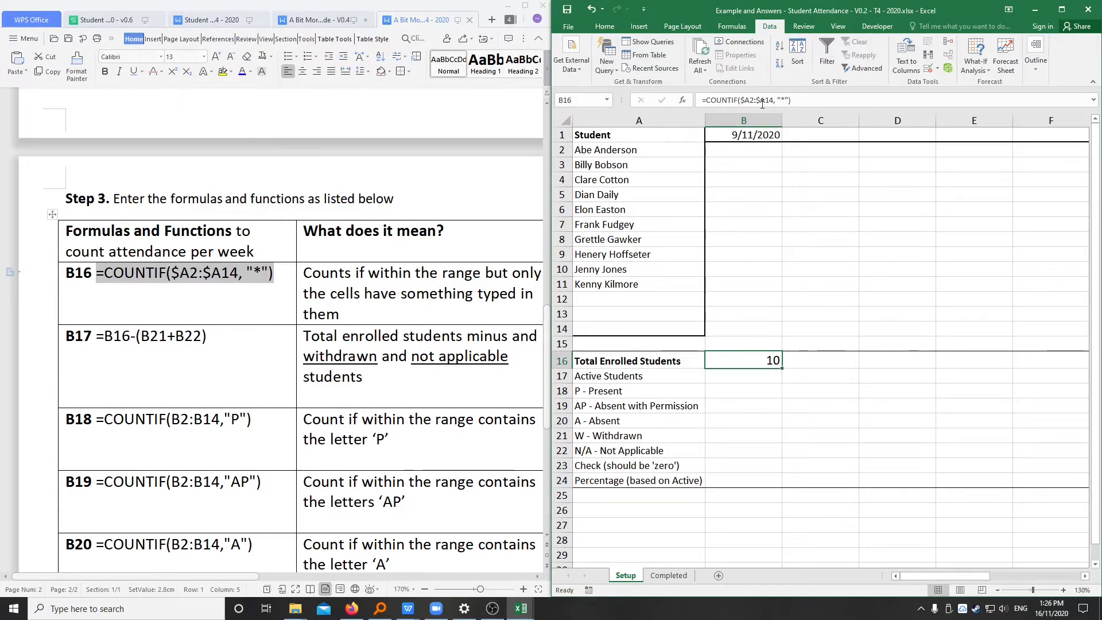
pyautogui.moveTo(609, 150); pyautogui.dragTo(697, 297)
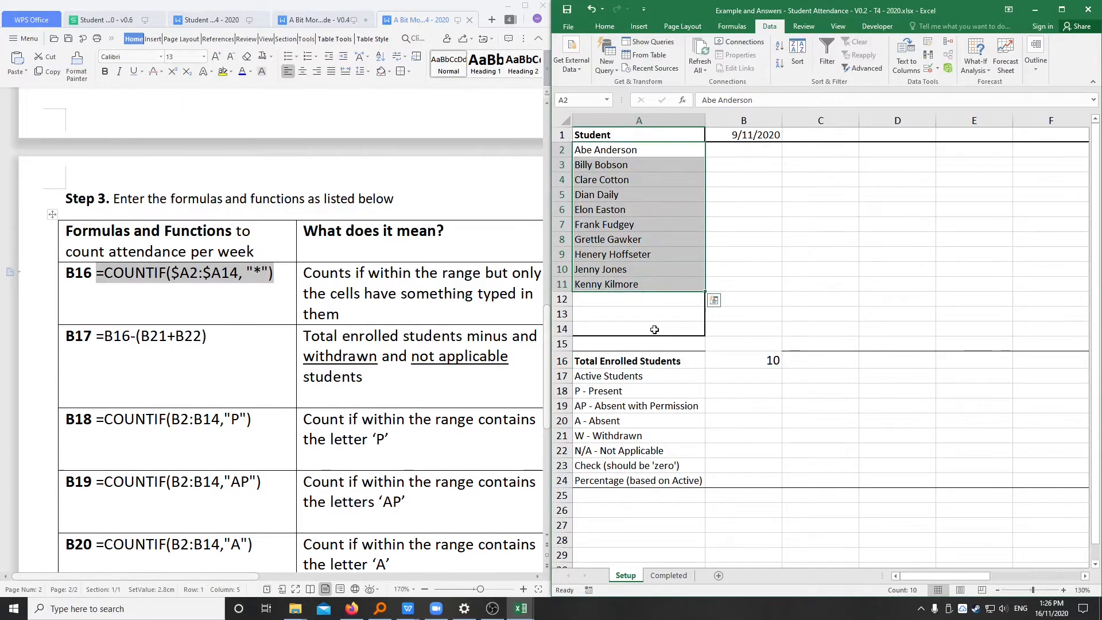
pyautogui.click(730, 359)
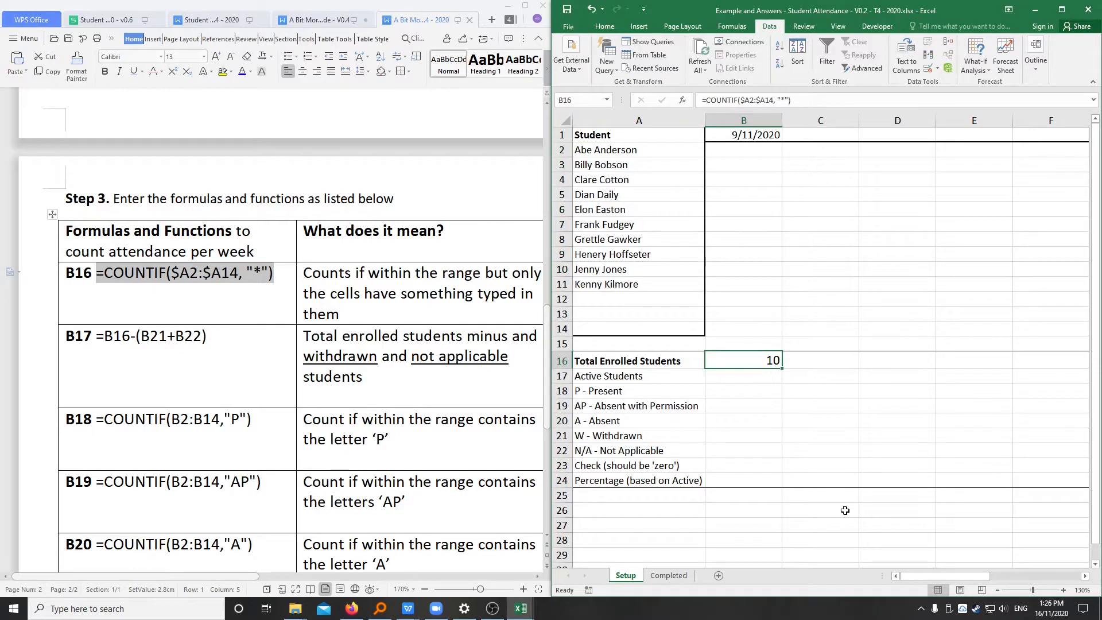
# Fill the Total Enrolled Students formula from B16 across to J16.
pyautogui.scroll(-1, 824, 374)
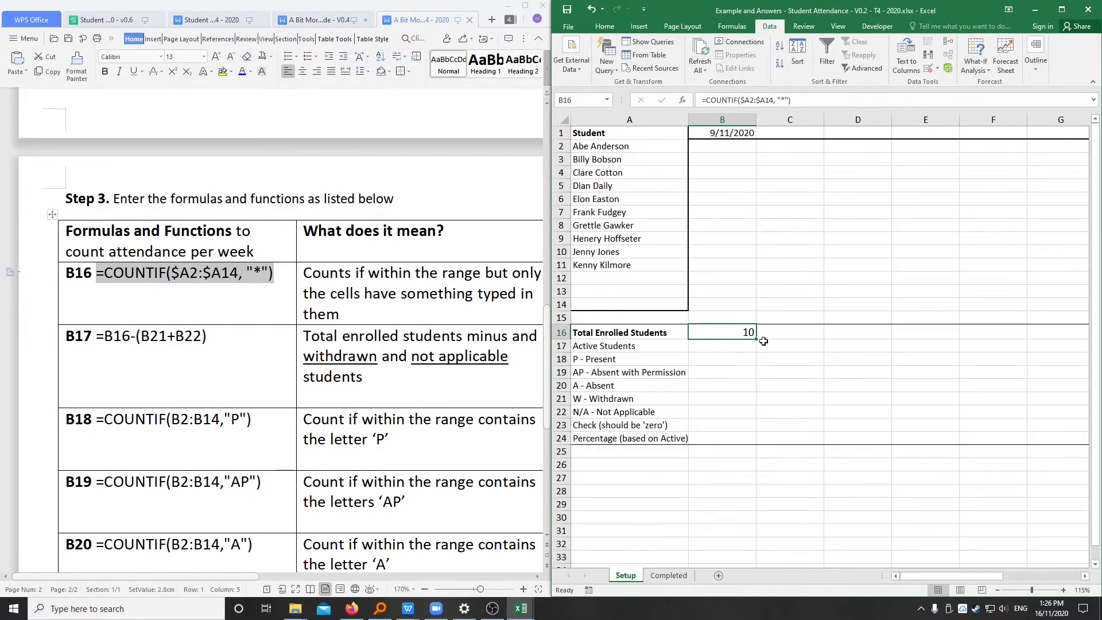
pyautogui.moveTo(966, 577); pyautogui.dragTo(974, 577)
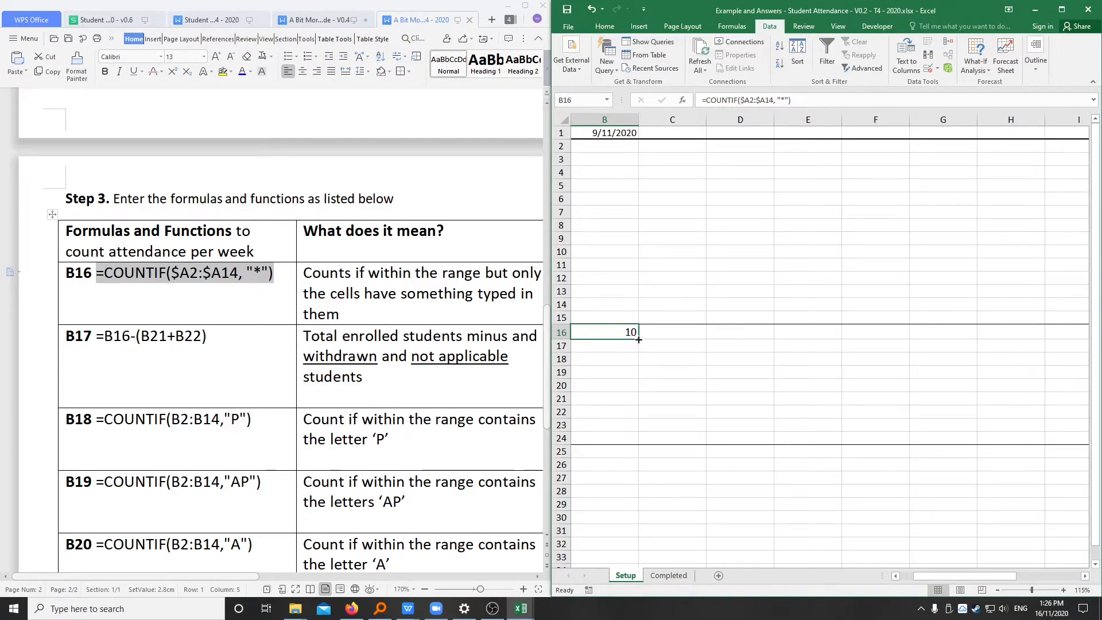
pyautogui.moveTo(637, 339); pyautogui.dragTo(1029, 339)
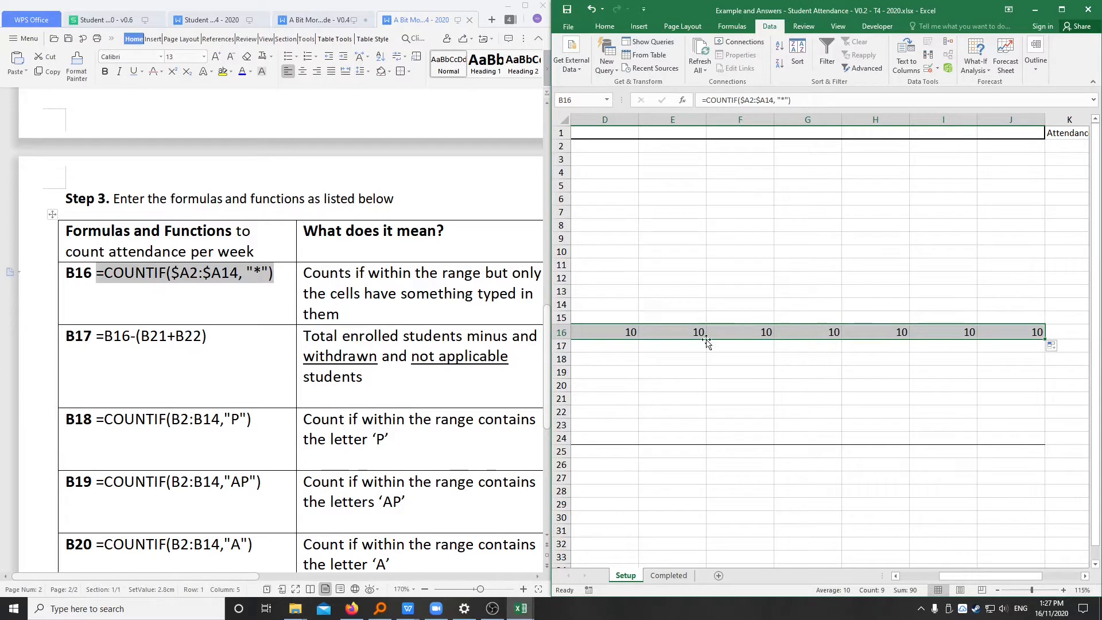
pyautogui.moveTo(941, 576); pyautogui.dragTo(875, 576)
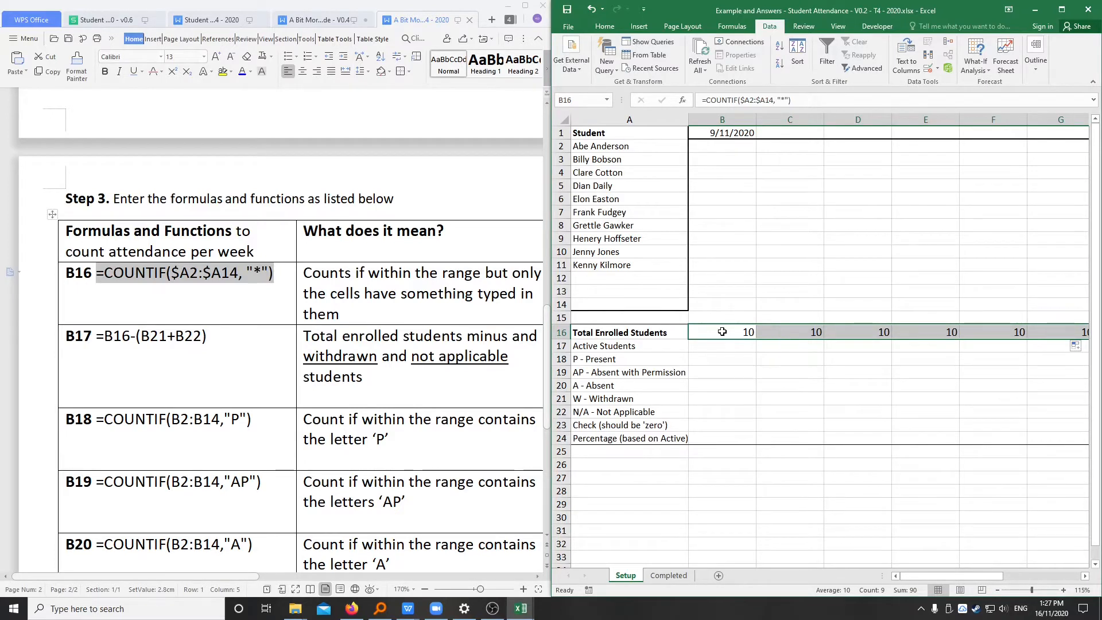
# Compare the formulas in B16, C16 and D16, and undo the fill across row 16.
pyautogui.click(743, 331)
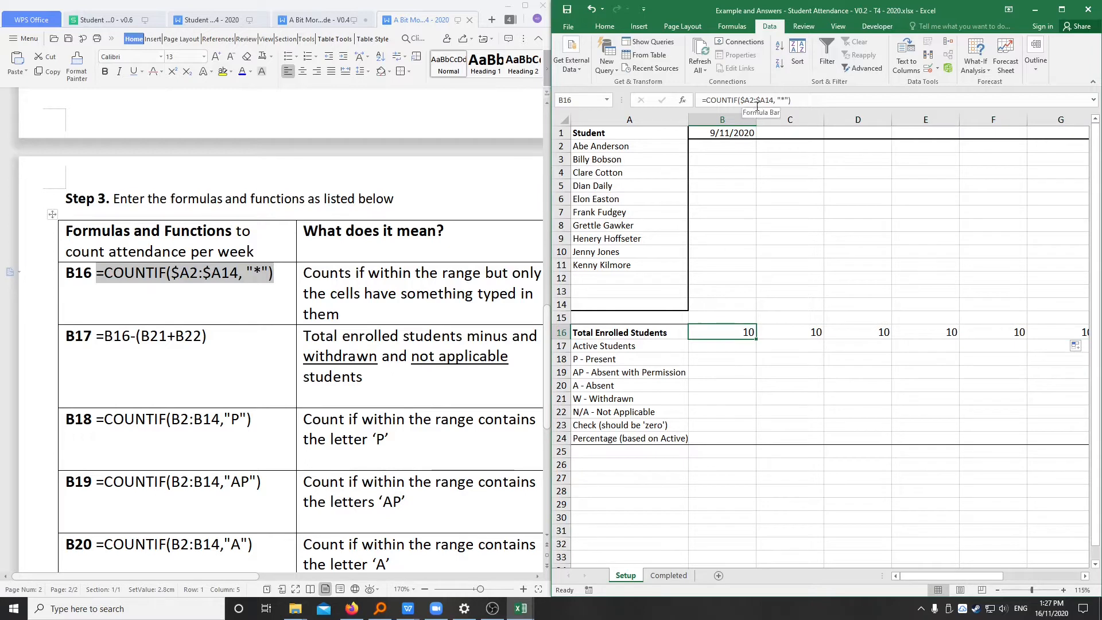
pyautogui.click(809, 332)
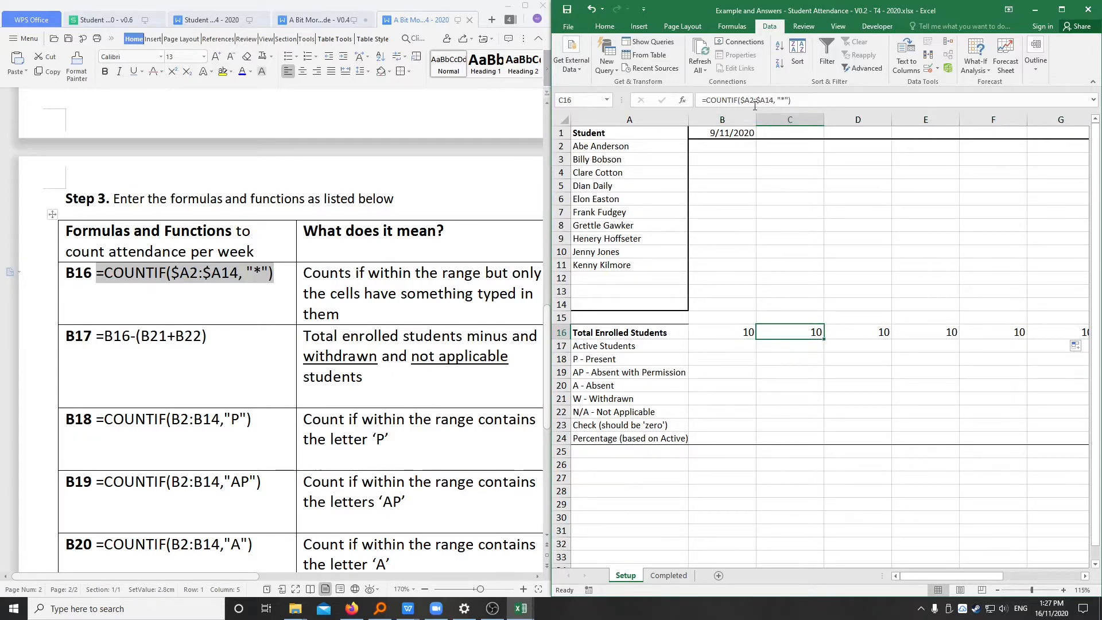
pyautogui.click(866, 328)
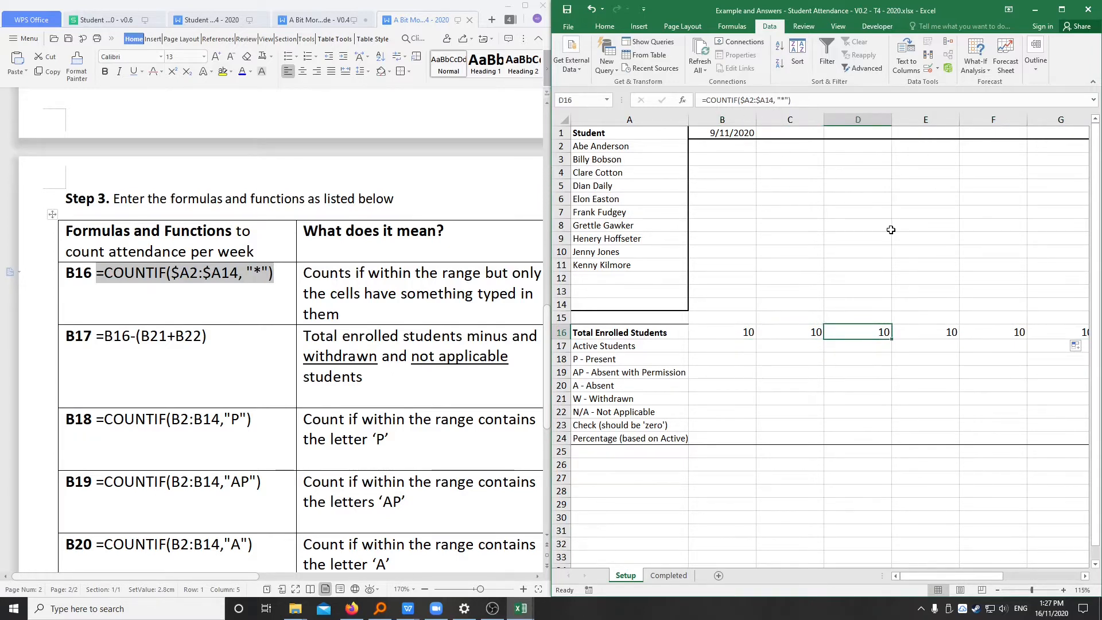
pyautogui.hotkey('ctrl', 'z')
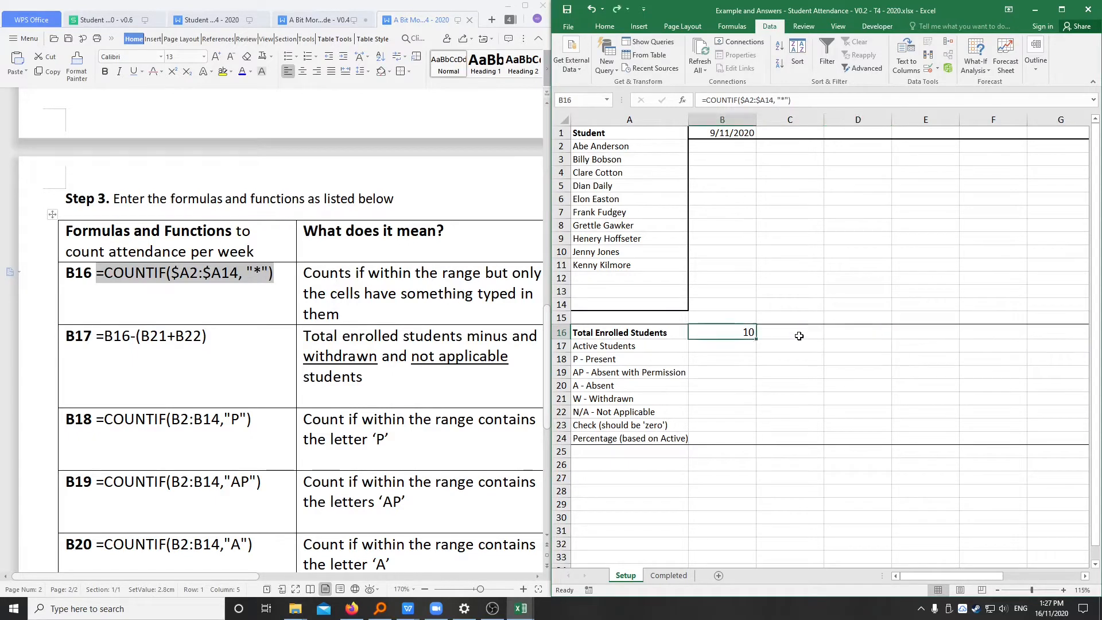
# Remove both dollar signs from the range in B16 so the formula reads =COUNTIF(A2:A14, "*"), and reselect the cell.
pyautogui.click(752, 101)
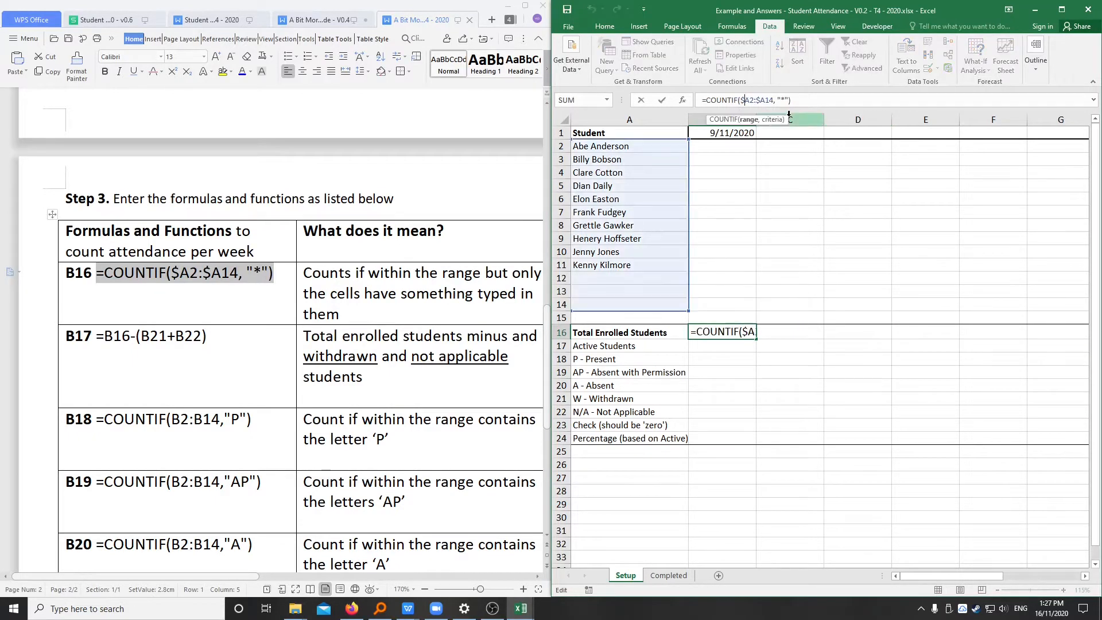
pyautogui.press('BackSpace')
pyautogui.press('Right')
pyautogui.press('Right')
pyautogui.press('Right')
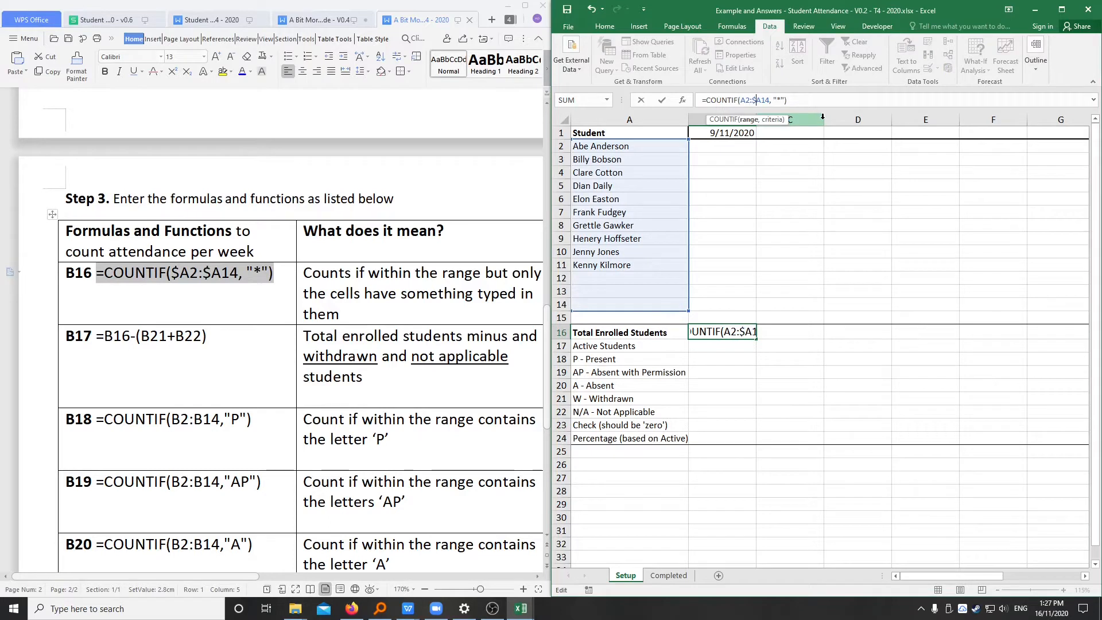
pyautogui.press('BackSpace')
pyautogui.press('Return')
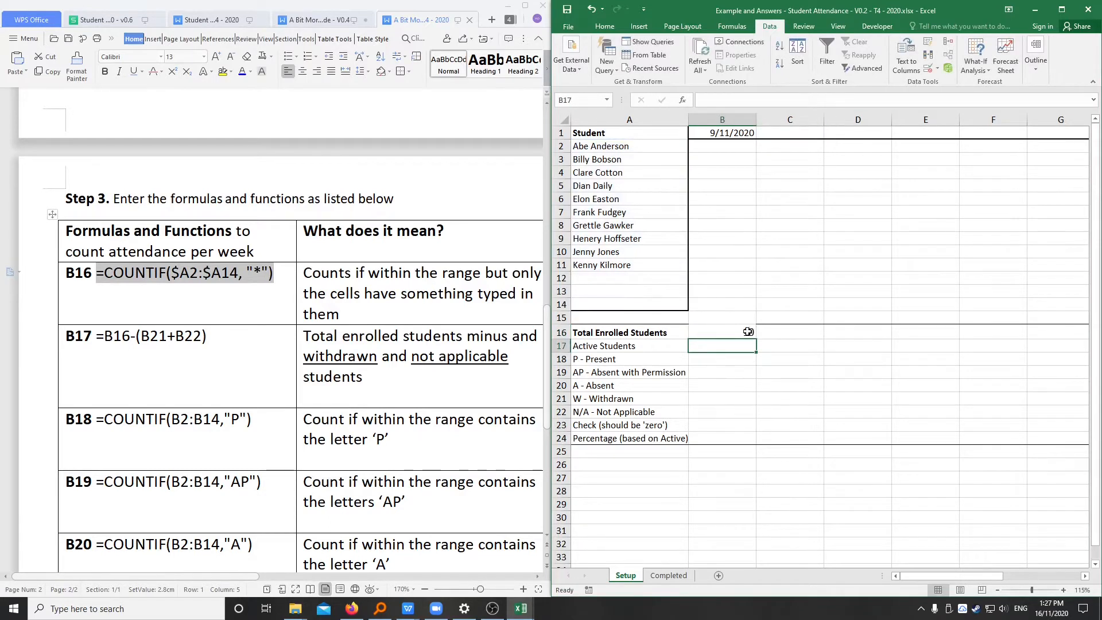
pyautogui.click(723, 330)
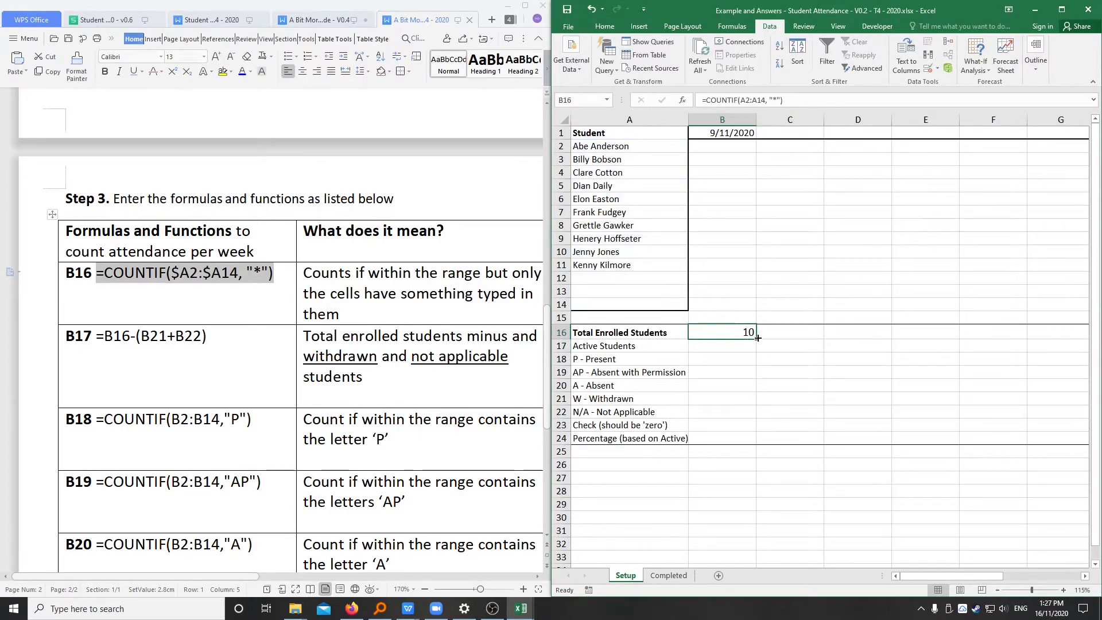
# Fill the dollar-free Total Enrolled Students formula from B16 across to J16 and compare the formulas in B16 and C16.
pyautogui.moveTo(755, 338); pyautogui.dragTo(1025, 326)
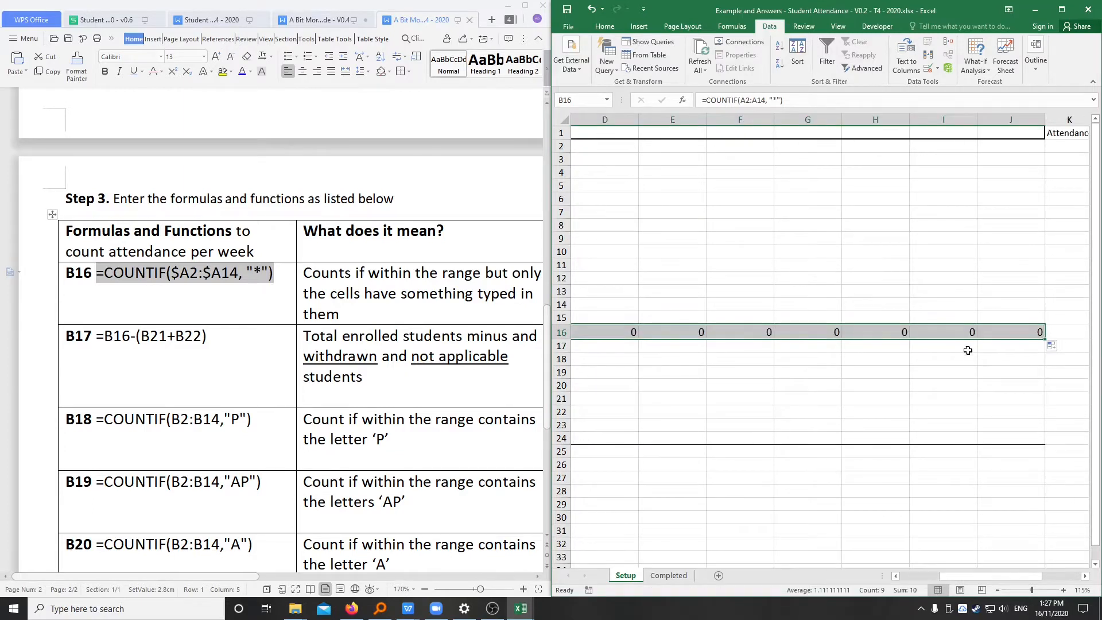
pyautogui.press('Home')
pyautogui.press('Right')
pyautogui.press('Right')
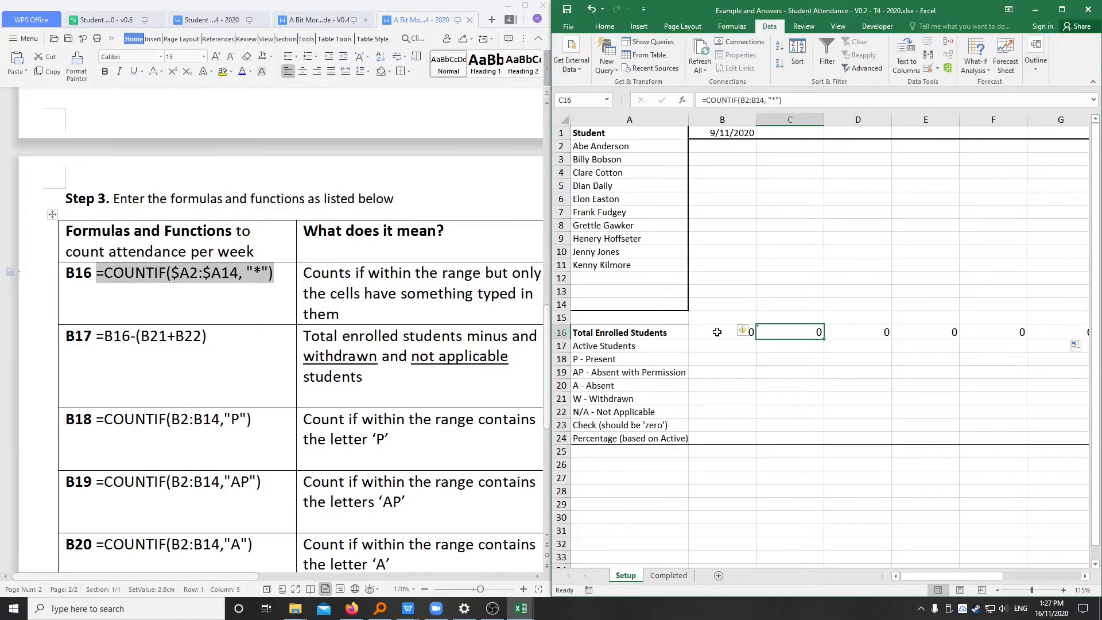
pyautogui.press('Left')
pyautogui.click(785, 332)
# Make the column references in B16 absolute again so the formula reads =COUNTIF($A2:$A14, "*").
pyautogui.click(724, 334)
pyautogui.click(740, 100)
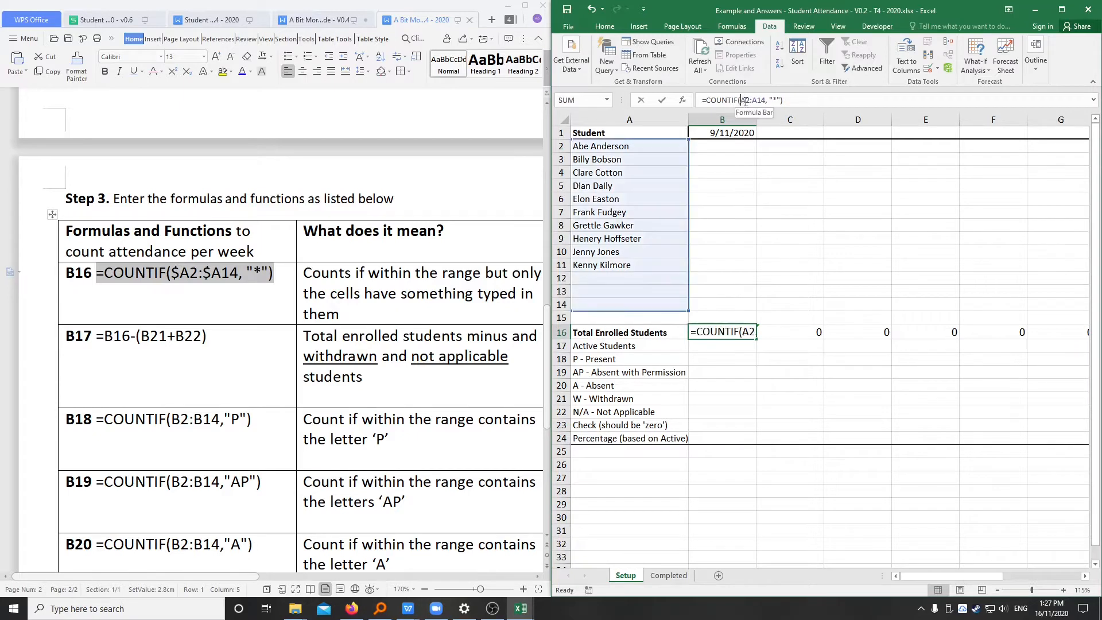
pyautogui.write('$A2:')
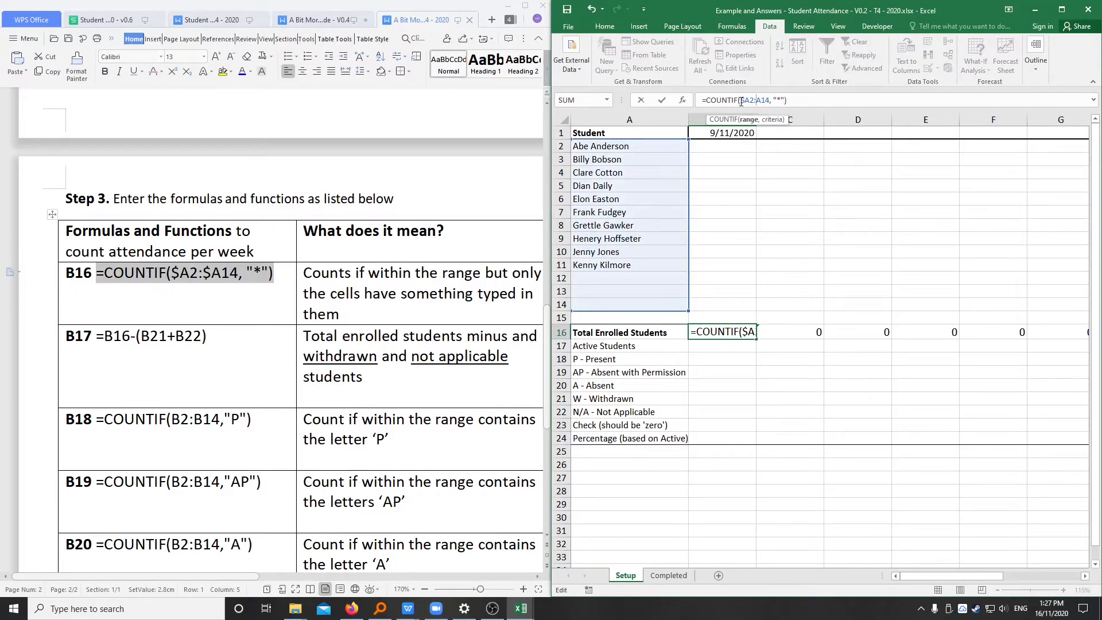
pyautogui.write('$')
pyautogui.press('Return')
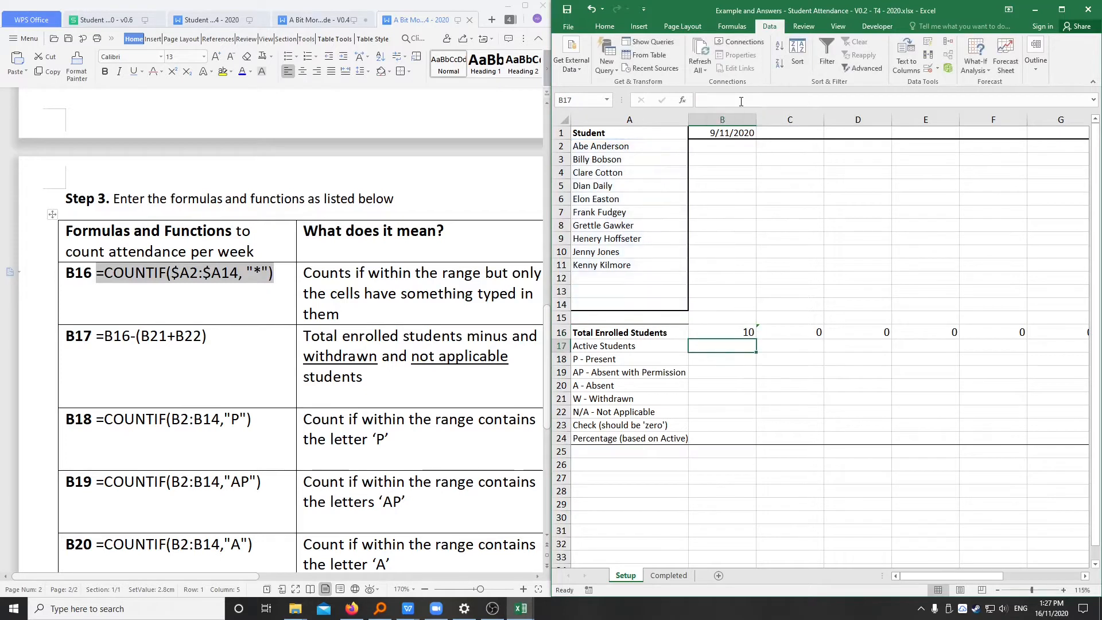
# Fill the absolute-column Total Enrolled Students formula from B16 across to J16, and reselect B16.
pyautogui.click(741, 329)
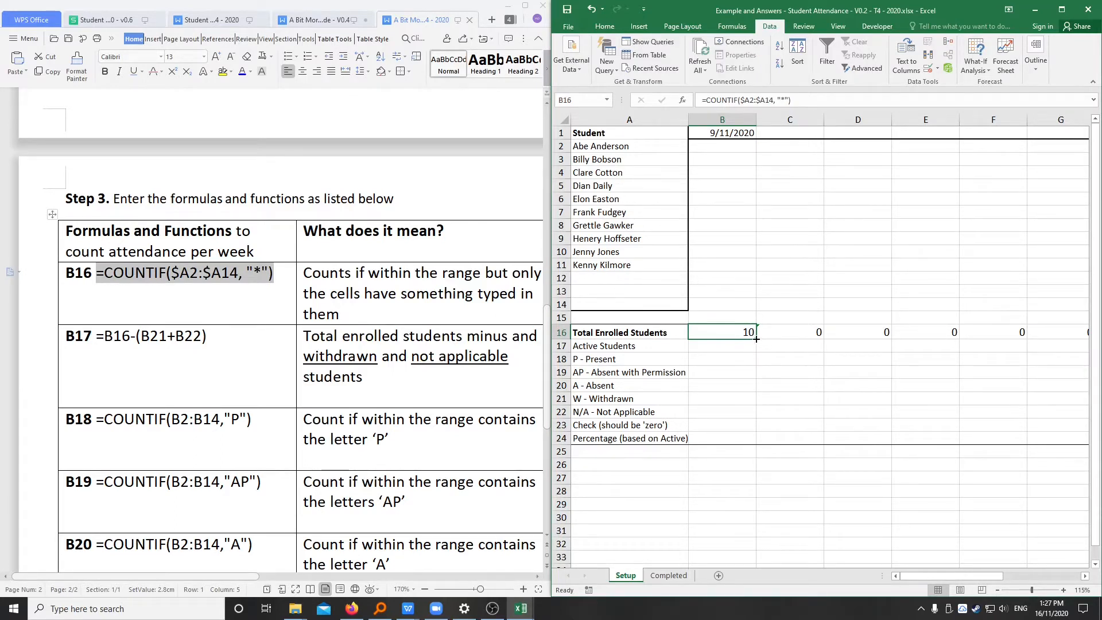
pyautogui.moveTo(756, 340); pyautogui.dragTo(1034, 340)
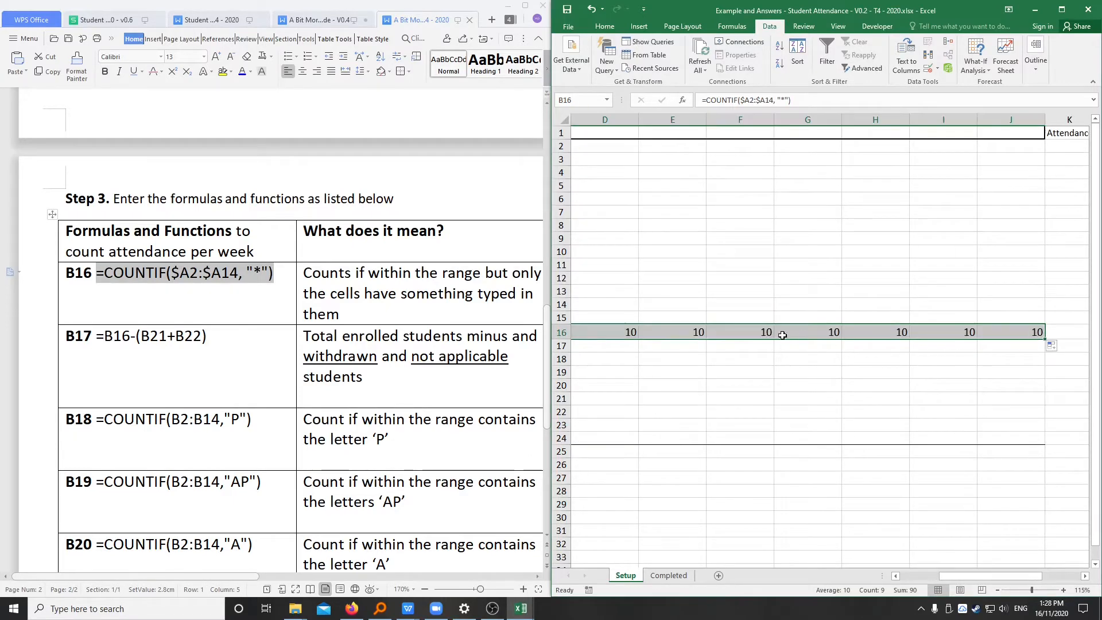
pyautogui.hscroll(-1, 783, 336)
pyautogui.click(715, 331)
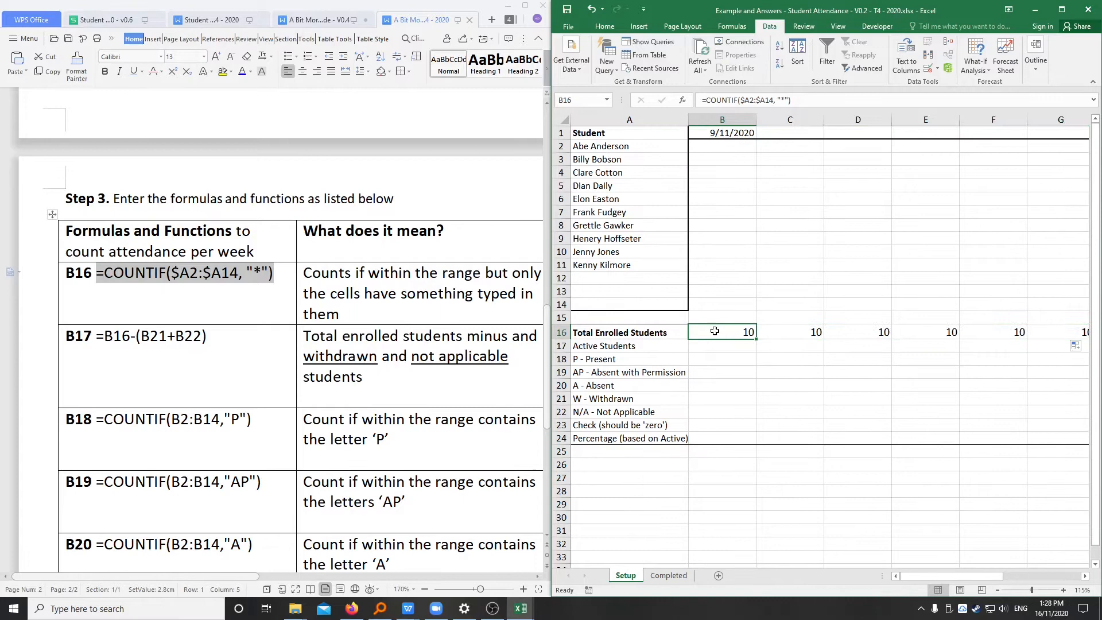
# In the handout, copy the B17 formula =B16-(B21+B22) and delete the extra "and" after "minus" in its explanation.
pyautogui.click(175, 336)
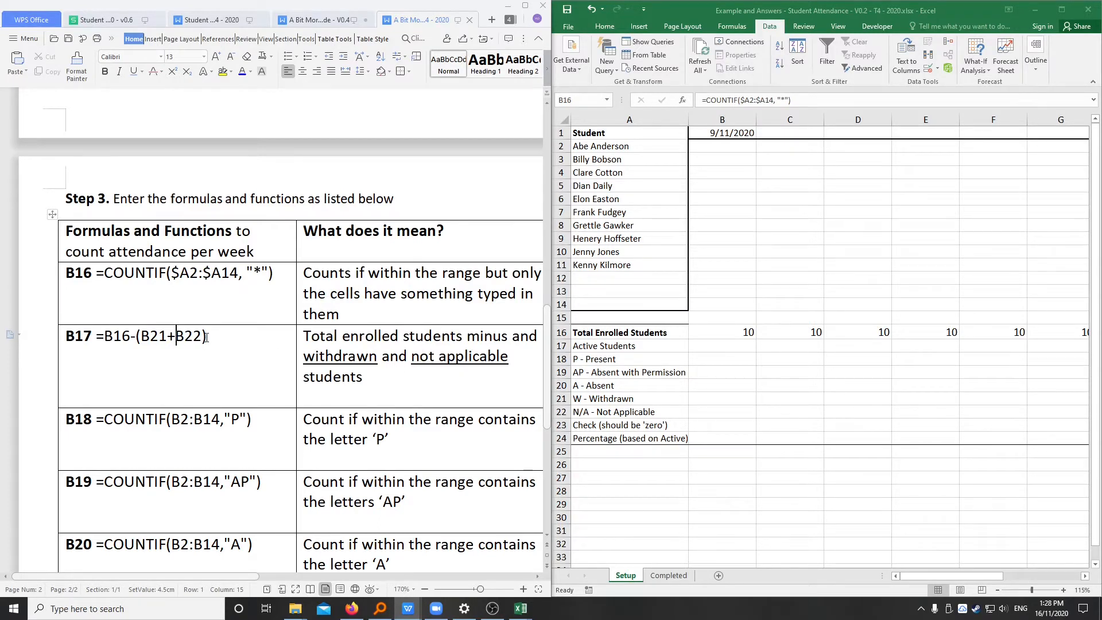
pyautogui.moveTo(206, 337); pyautogui.dragTo(98, 343)
pyautogui.hotkey('ctrl', 'c')
pyautogui.doubleClick(524, 334)
pyautogui.press('Delete')
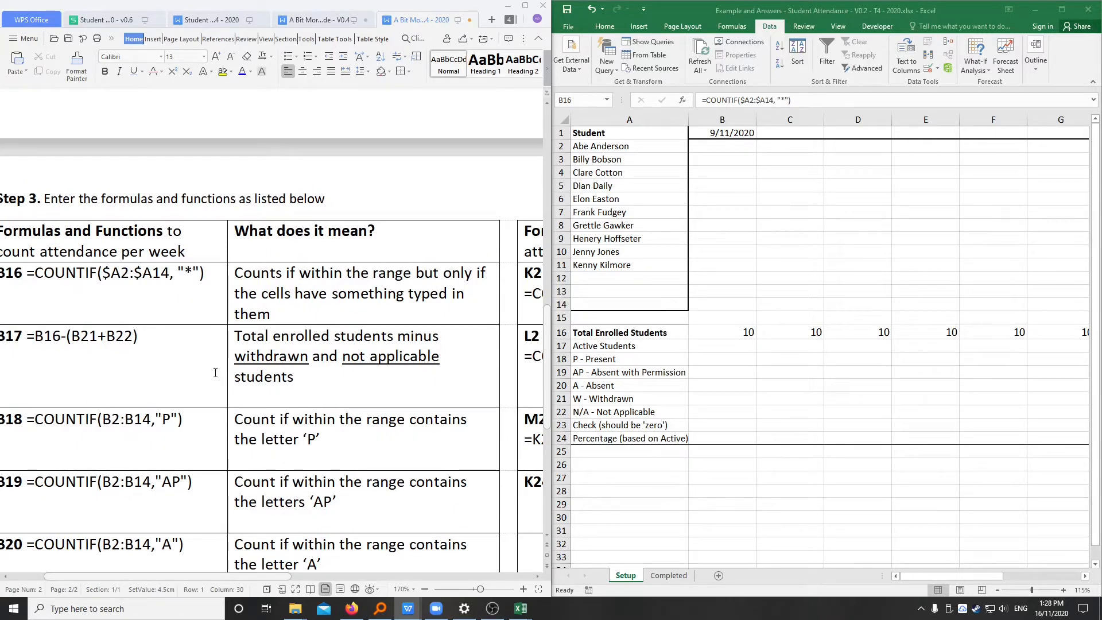
# Paste =B16-(B21+B22) into the Active Students cell B17 and check which cells it references.
pyautogui.click(722, 334)
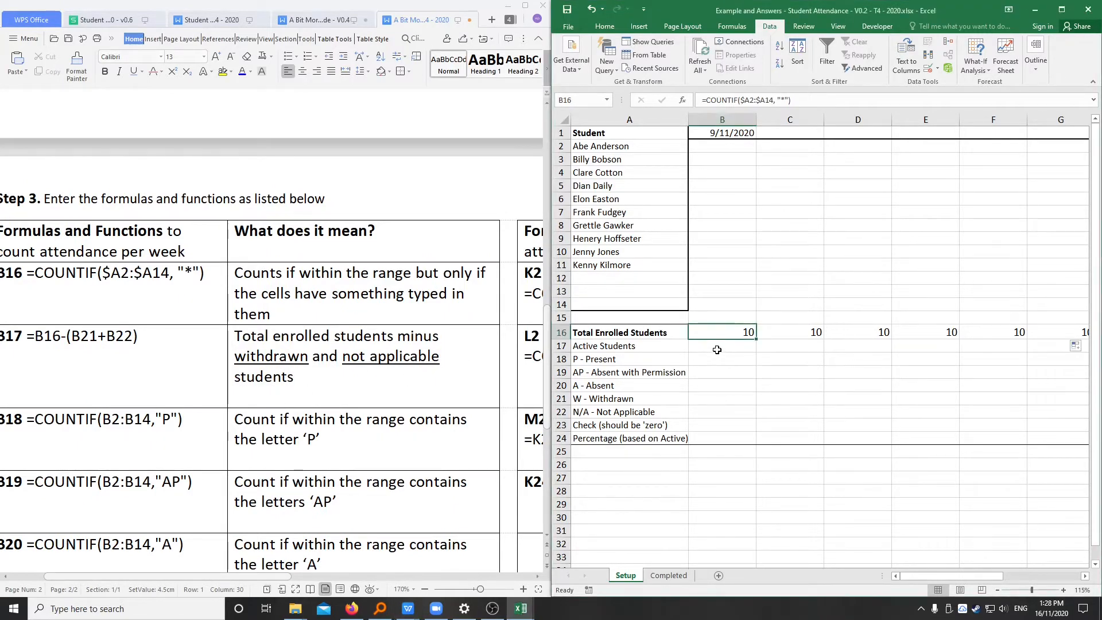
pyautogui.click(716, 349)
pyautogui.hotkey('ctrl', 'v')
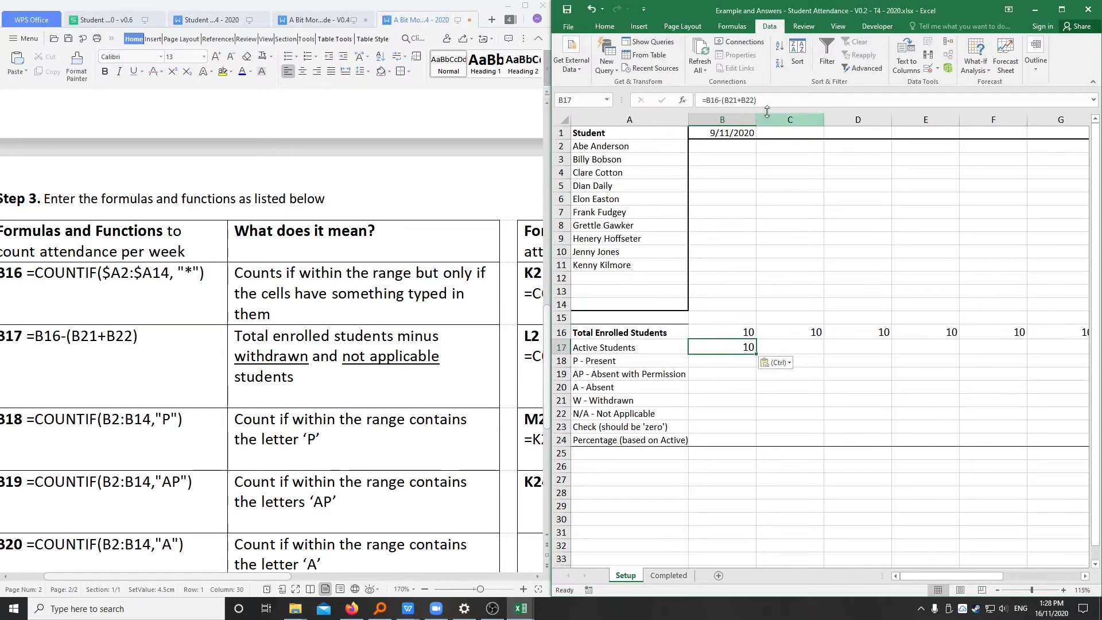
pyautogui.doubleClick(717, 350)
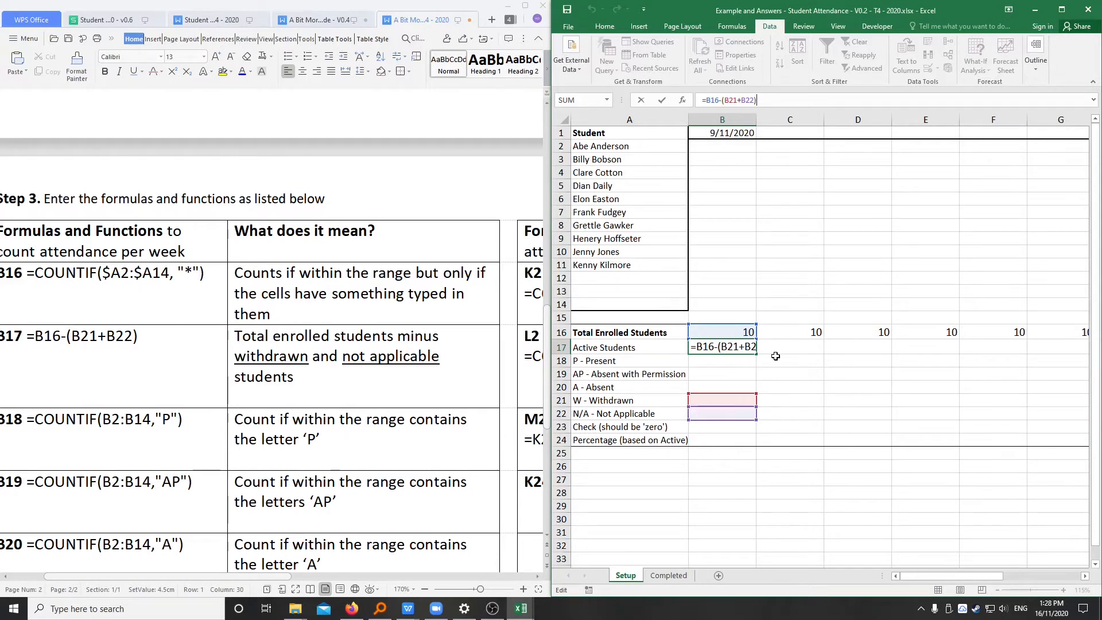
pyautogui.press('Return')
pyautogui.click(727, 349)
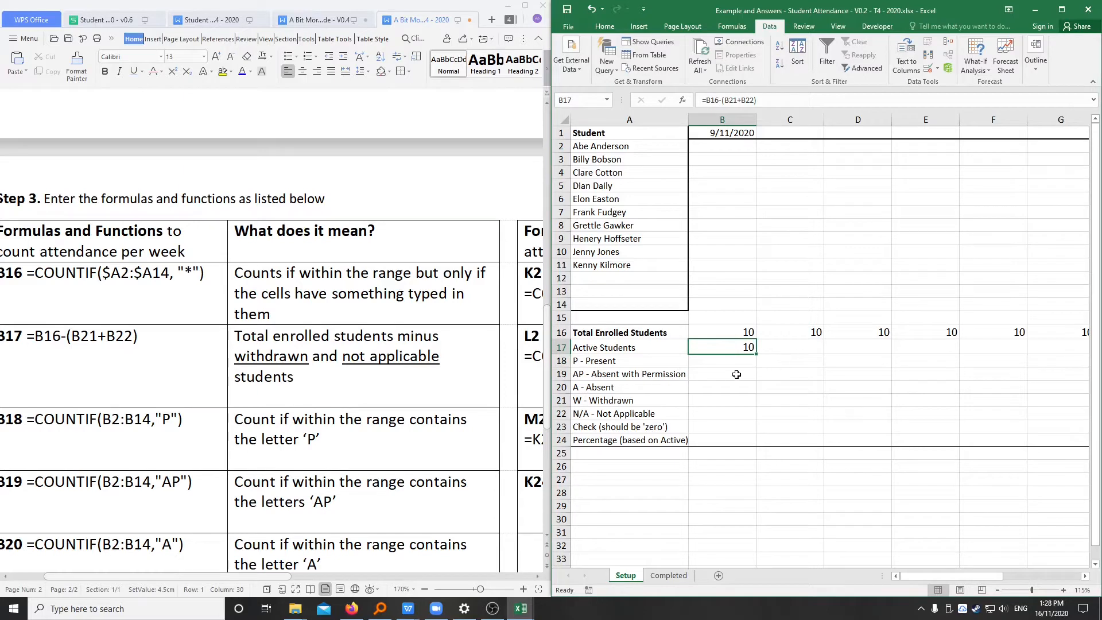
# Copy the formula =COUNTIF(B2:B14,"P") from the handout into the P - Present cell B18.
pyautogui.moveTo(725, 362); pyautogui.dragTo(731, 440)
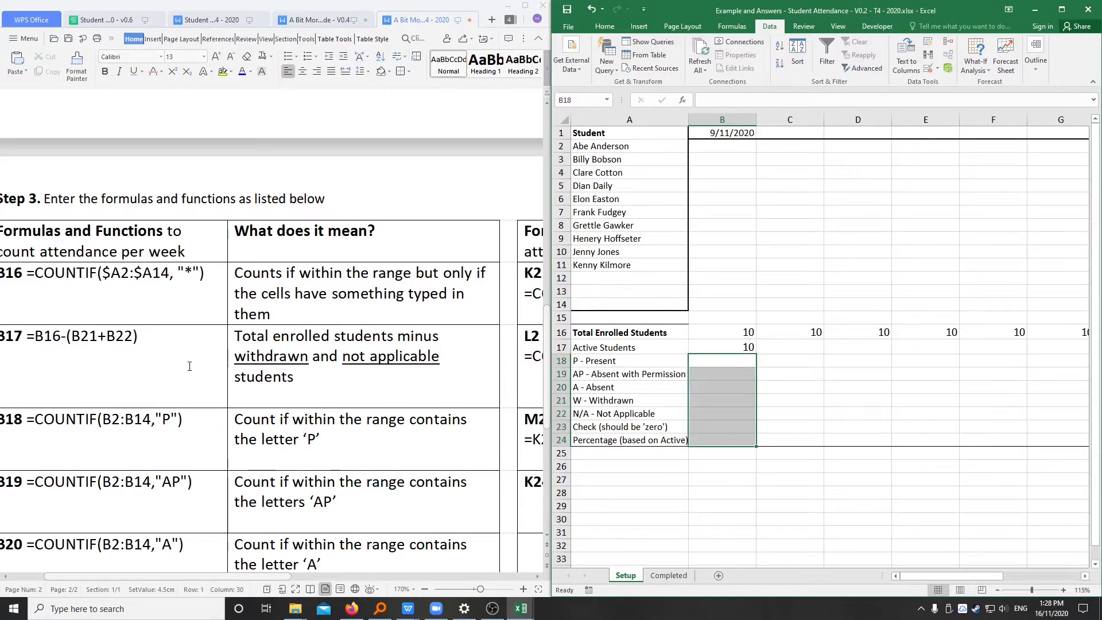
pyautogui.click(183, 419)
pyautogui.moveTo(263, 577); pyautogui.dragTo(235, 583)
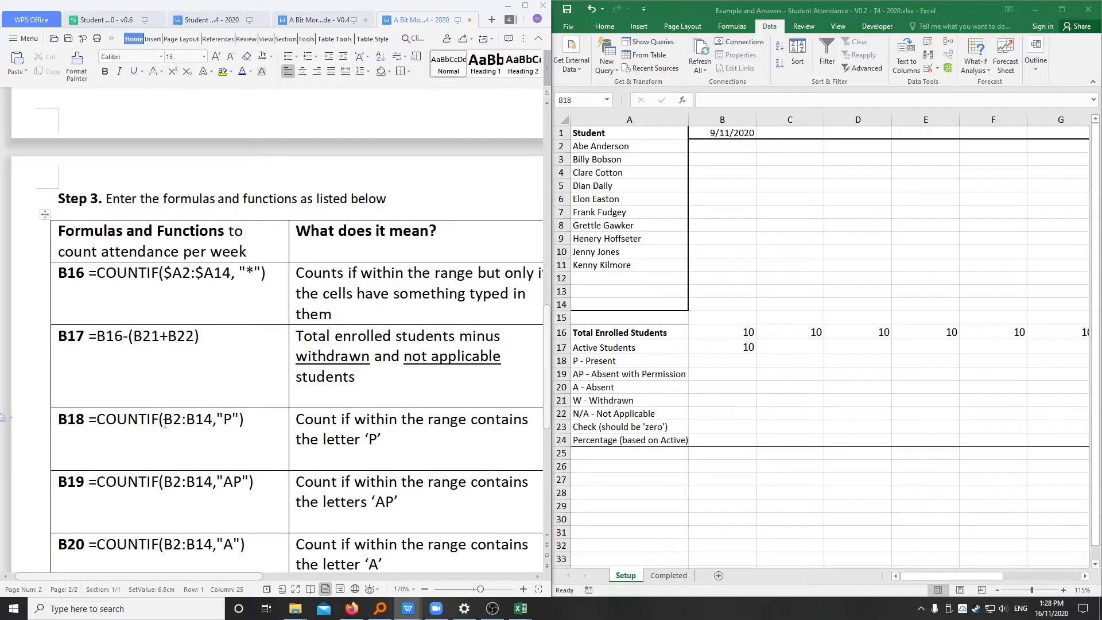
pyautogui.moveTo(164, 423); pyautogui.dragTo(92, 423)
pyautogui.hotkey('ctrl', 'c')
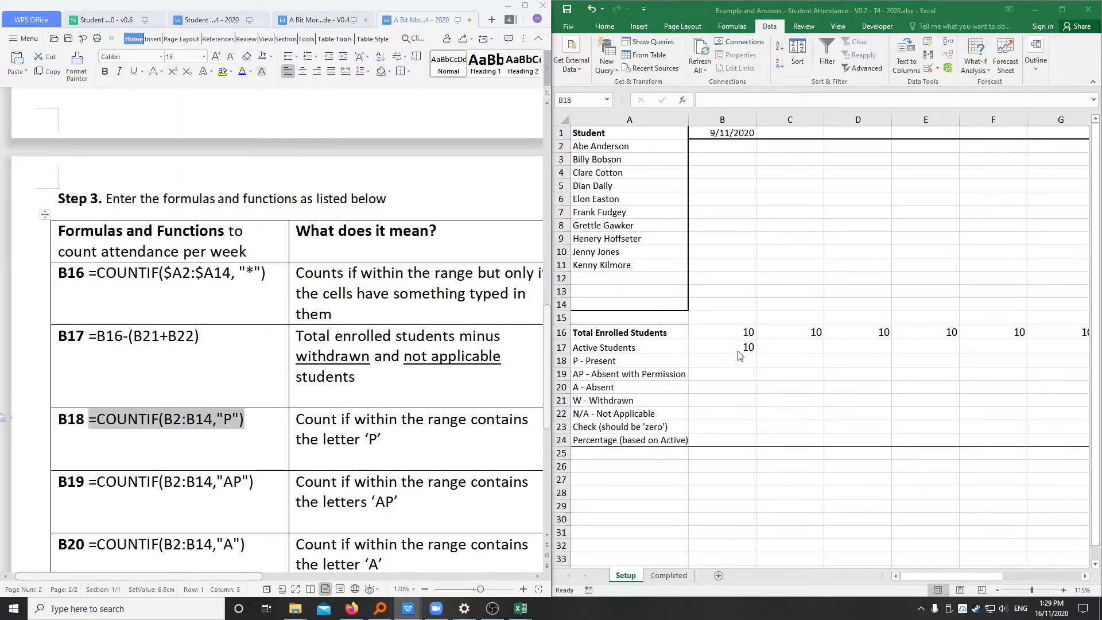
pyautogui.click(722, 360)
pyautogui.click(725, 361)
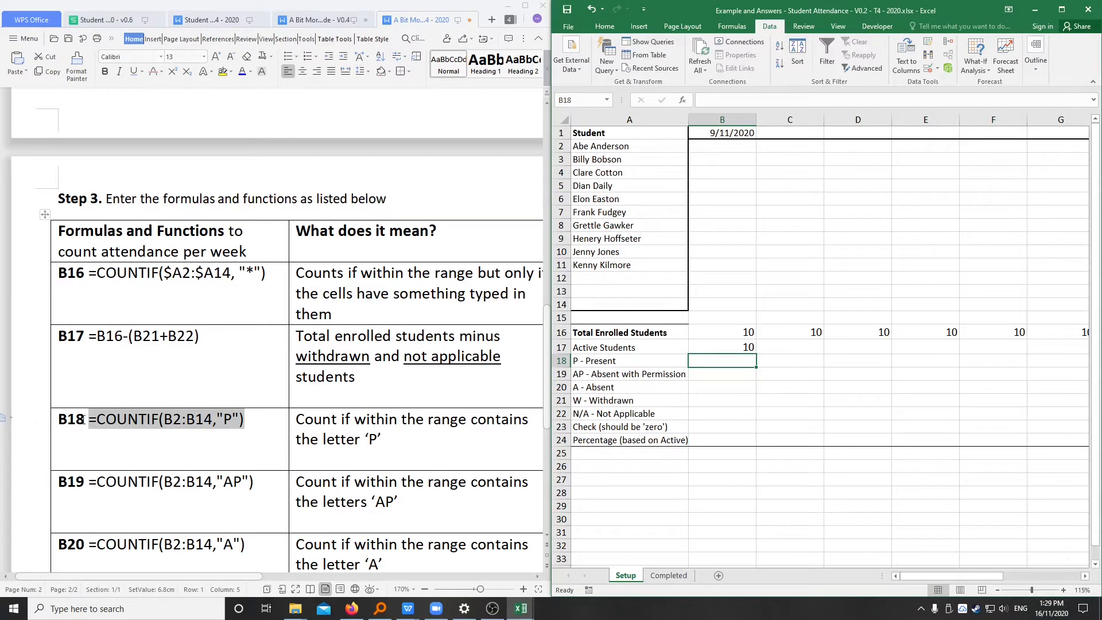
pyautogui.moveTo(85, 419); pyautogui.dragTo(59, 417)
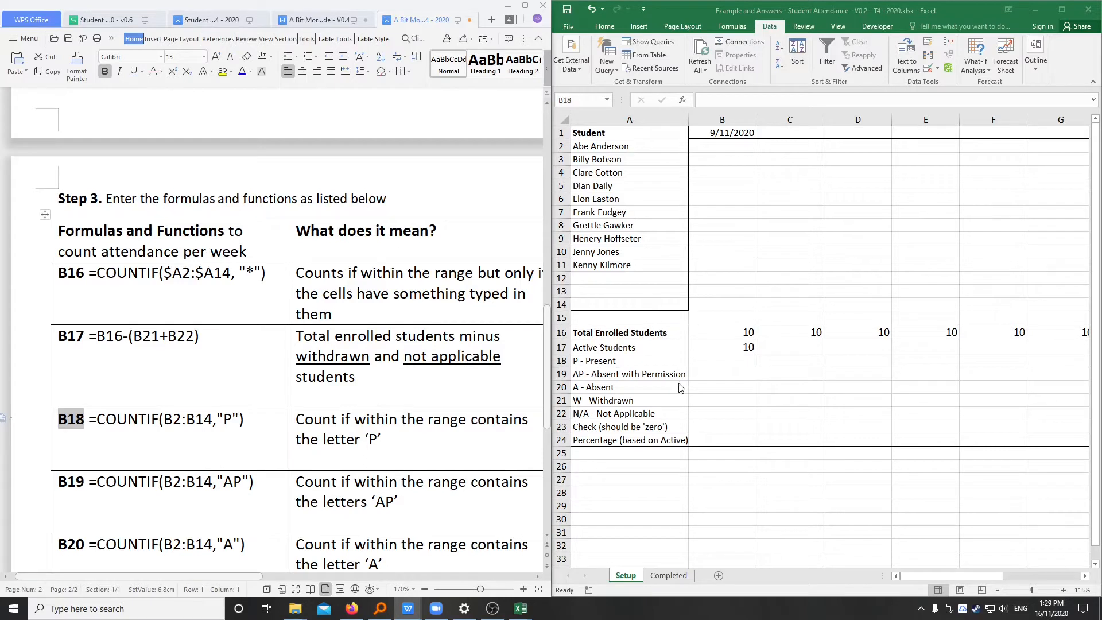
pyautogui.click(727, 365)
pyautogui.hotkey('ctrl', 'v')
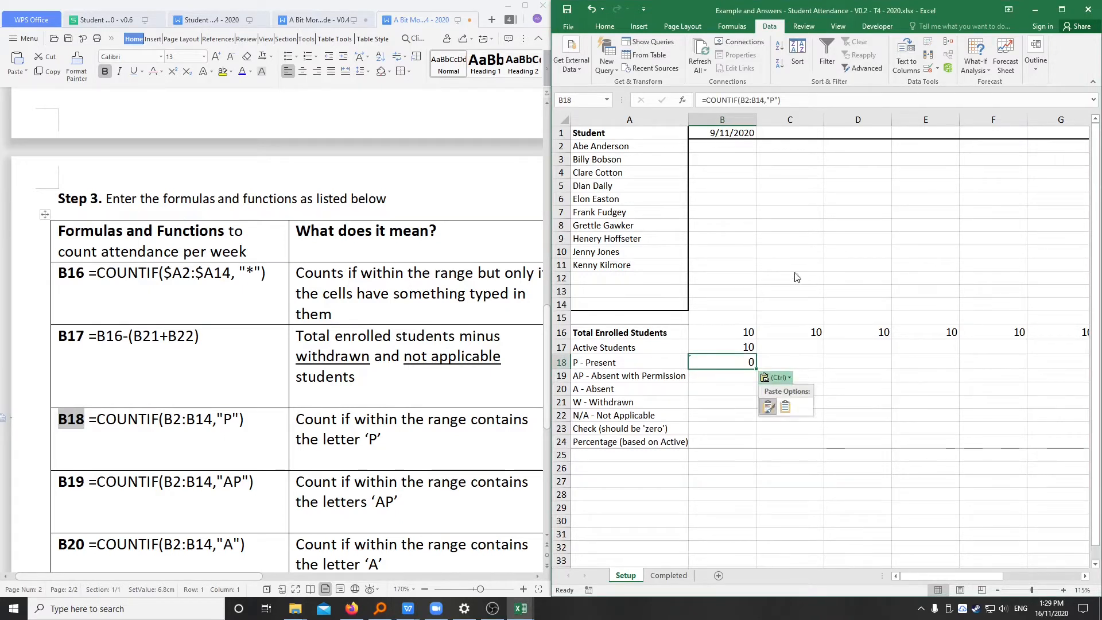
# Examine the range used by the B18 formula and compare it with the matching rows in columns C and D.
pyautogui.click(799, 99)
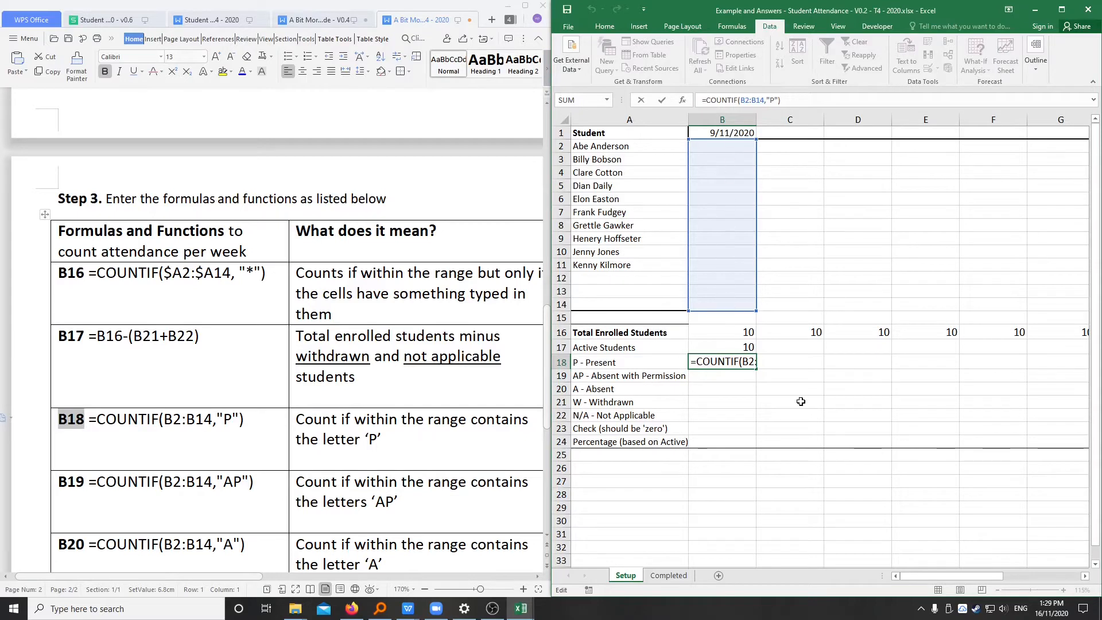
pyautogui.press('Return')
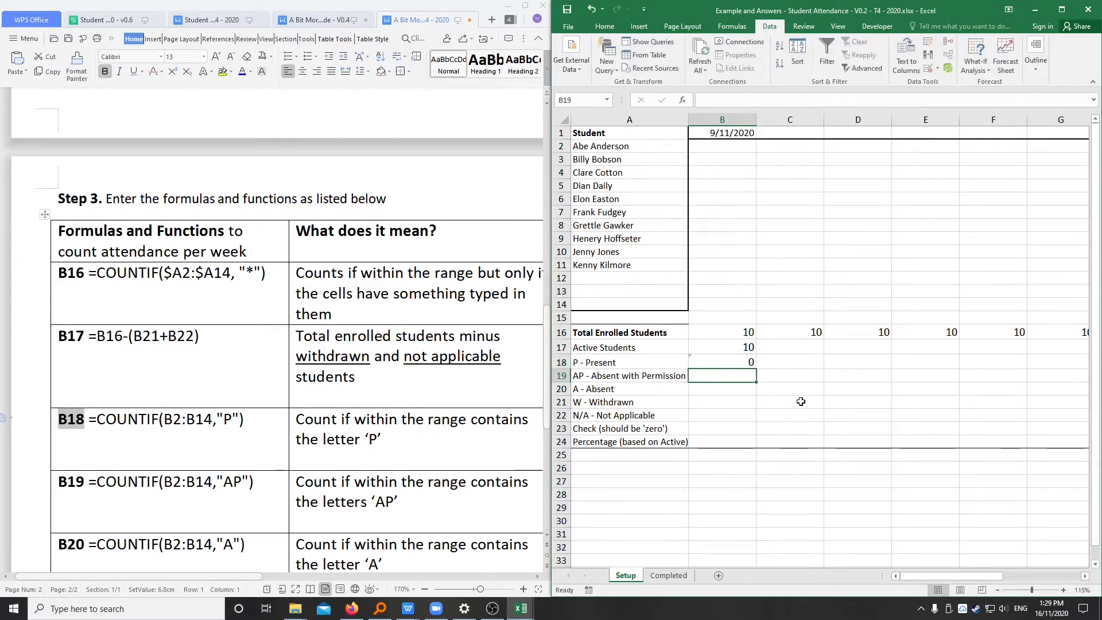
pyautogui.click(726, 361)
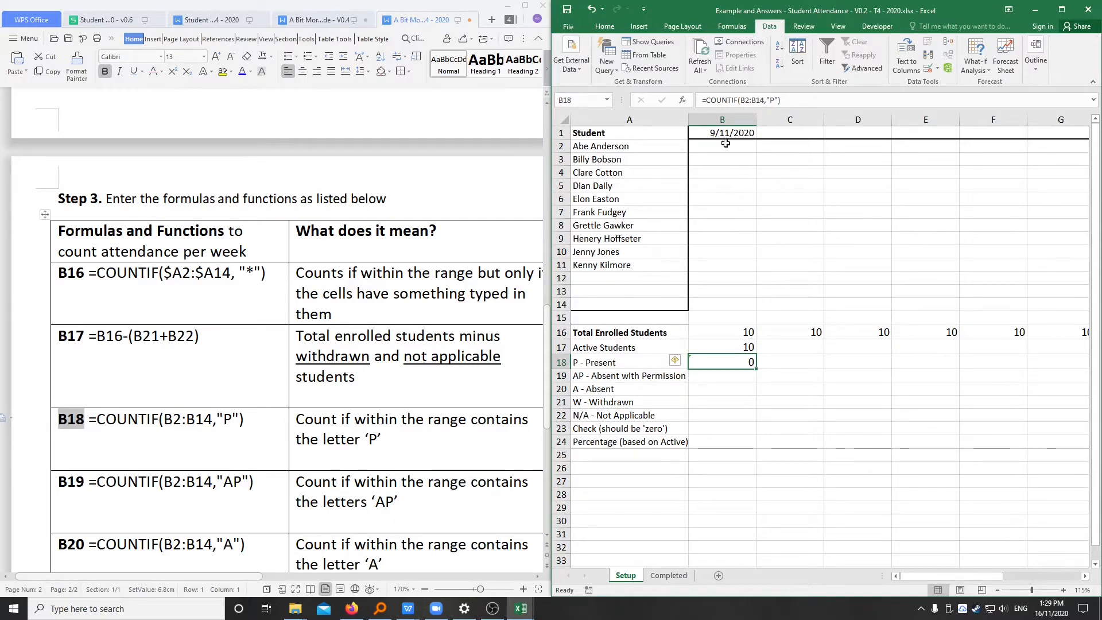
pyautogui.click(791, 364)
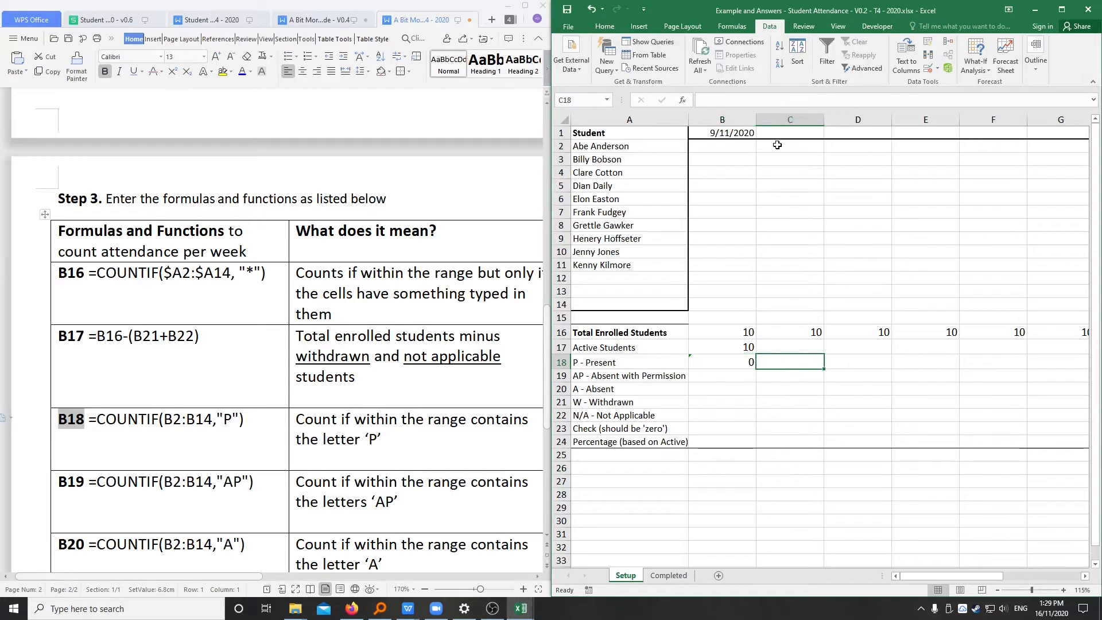
pyautogui.moveTo(777, 145); pyautogui.dragTo(791, 304)
pyautogui.click(865, 355)
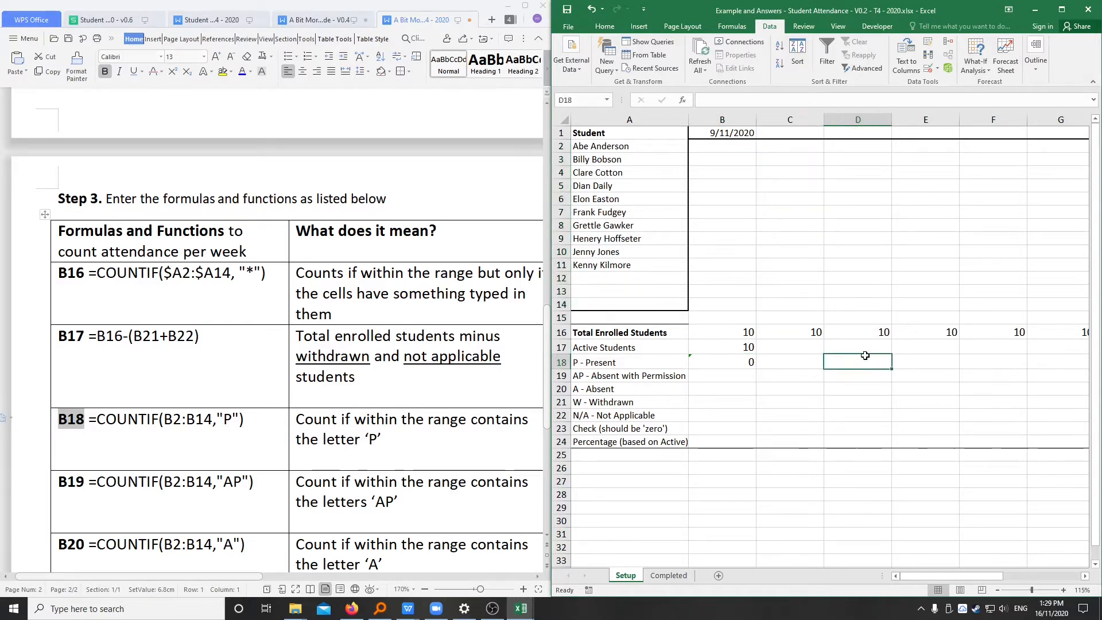
pyautogui.moveTo(855, 147); pyautogui.dragTo(872, 319)
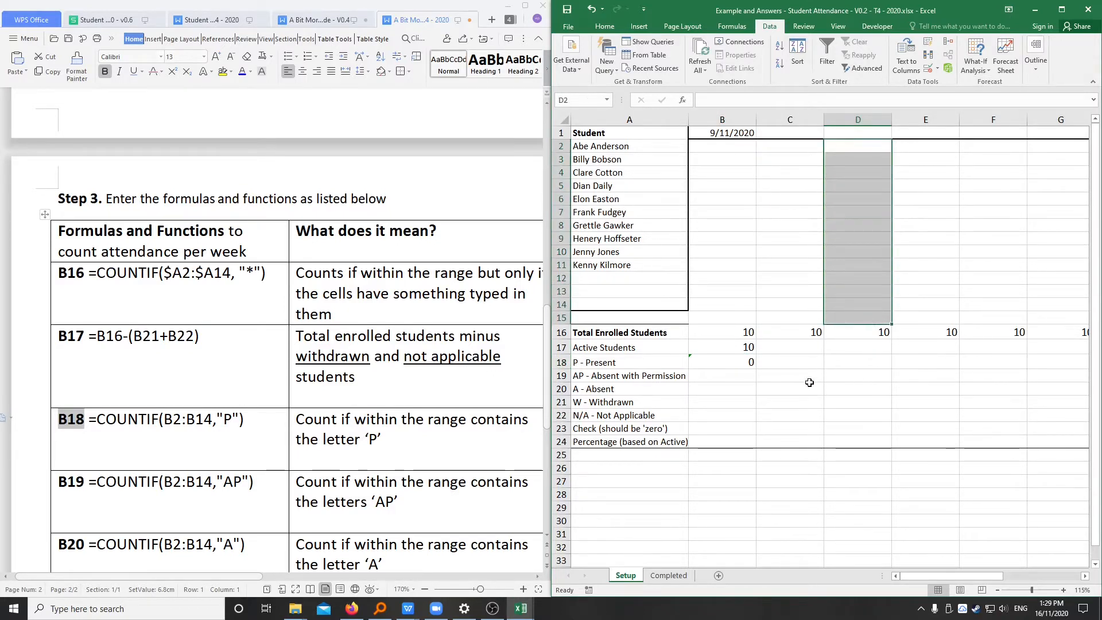
pyautogui.click(737, 360)
pyautogui.moveTo(731, 147); pyautogui.dragTo(746, 301)
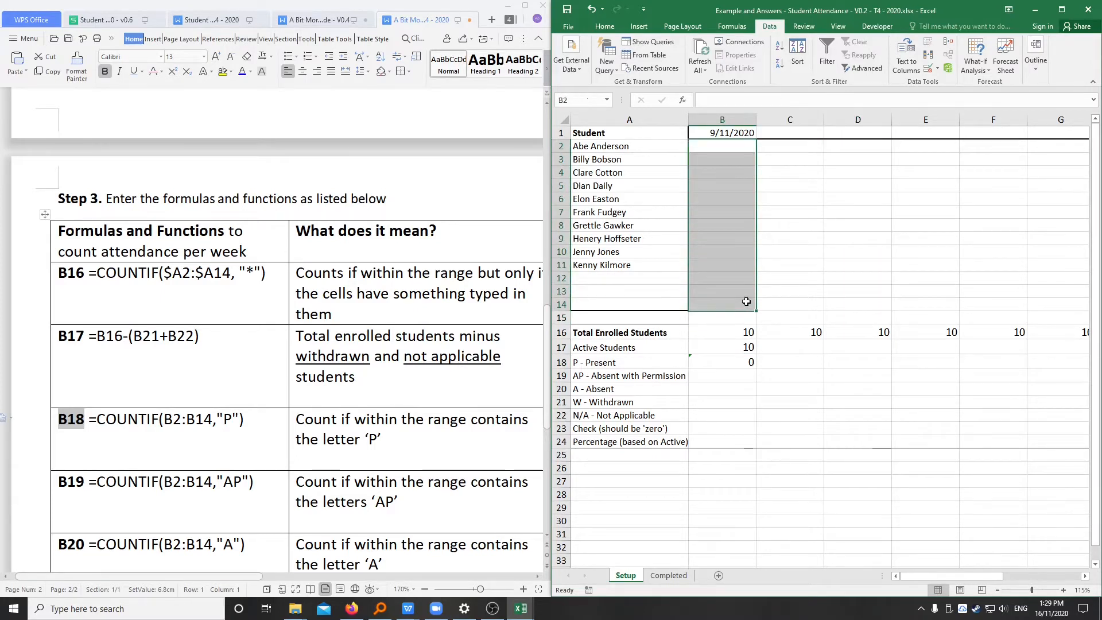
# Copy the formula =COUNTIF(B2:B14,"AP") from the handout into the AP - Absent with Permission cell B19.
pyautogui.click(738, 372)
pyautogui.click(243, 482)
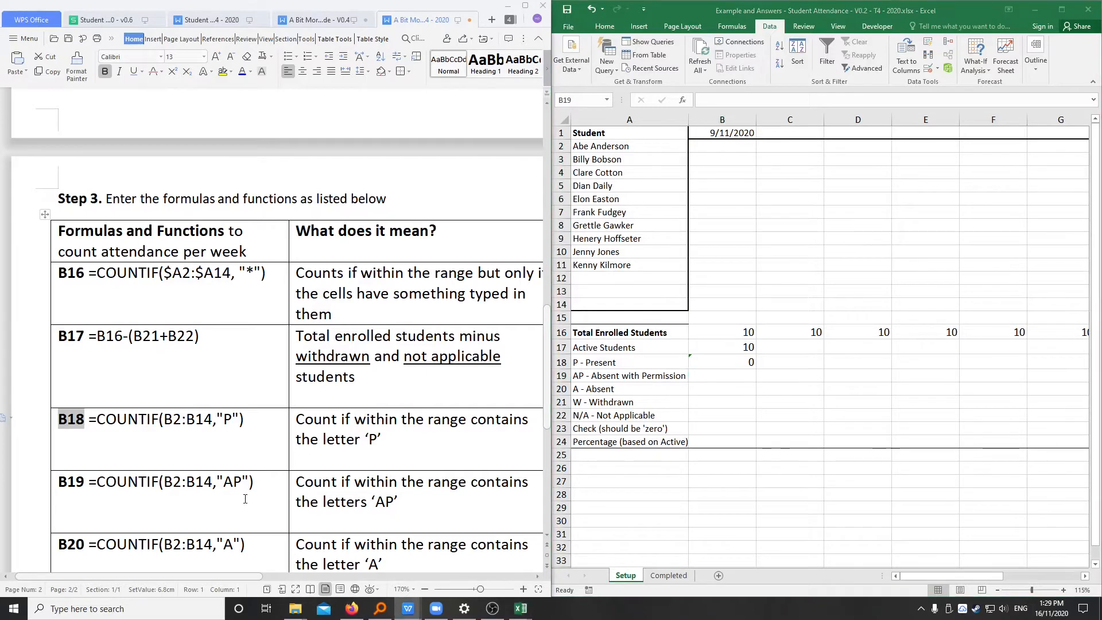
pyautogui.scroll(-1, 257, 434)
pyautogui.moveTo(257, 434); pyautogui.dragTo(92, 438)
pyautogui.hotkey('ctrl', 'c')
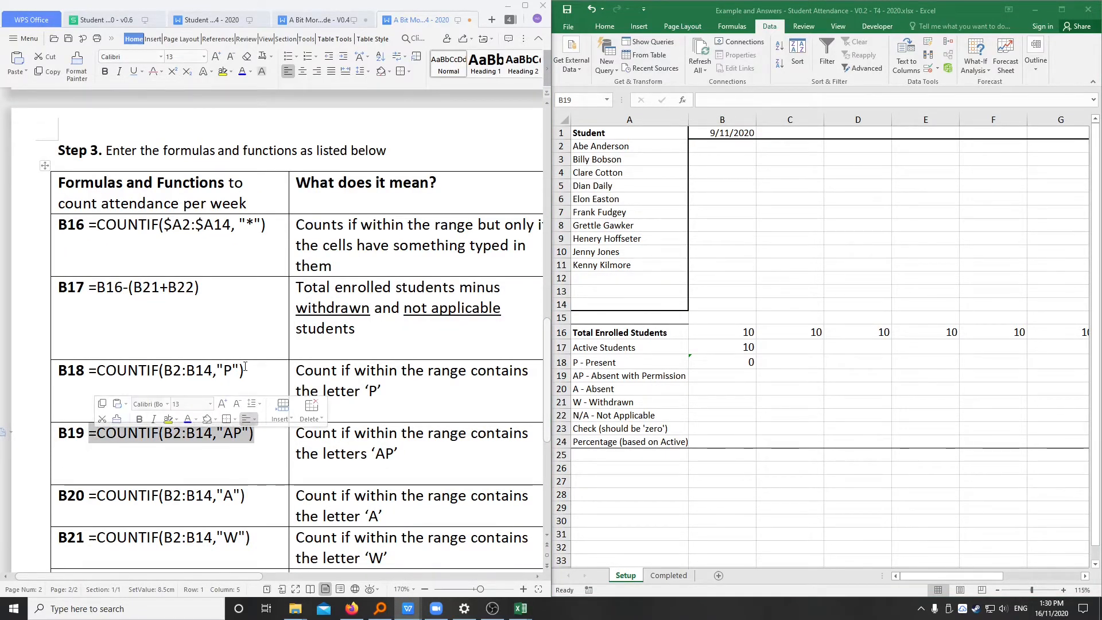
pyautogui.scroll(-1, 244, 394)
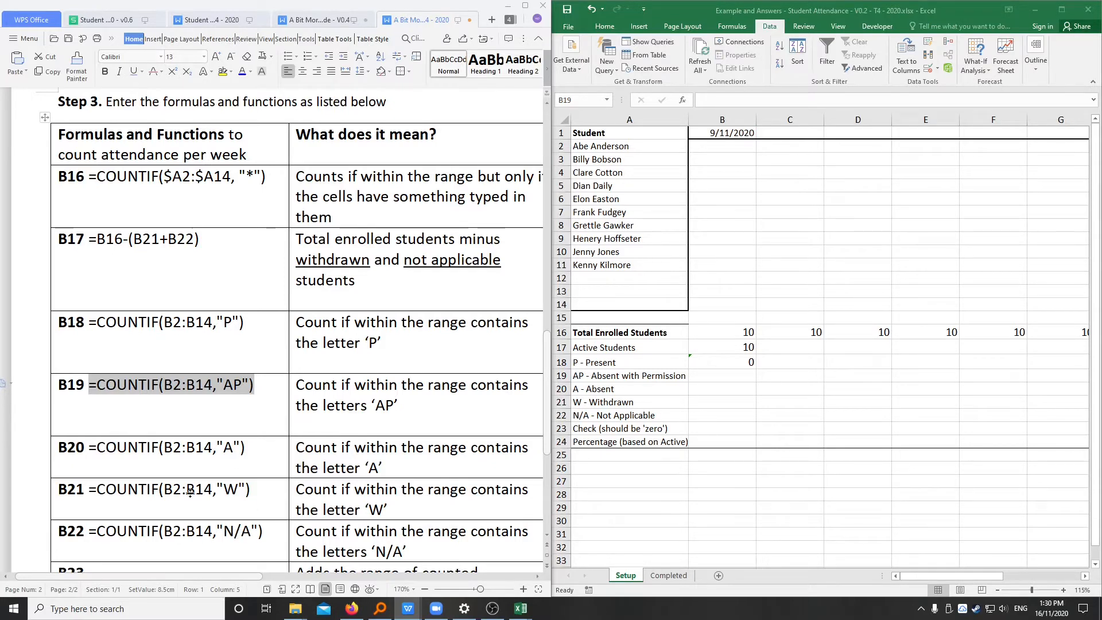
pyautogui.rightClick(127, 389)
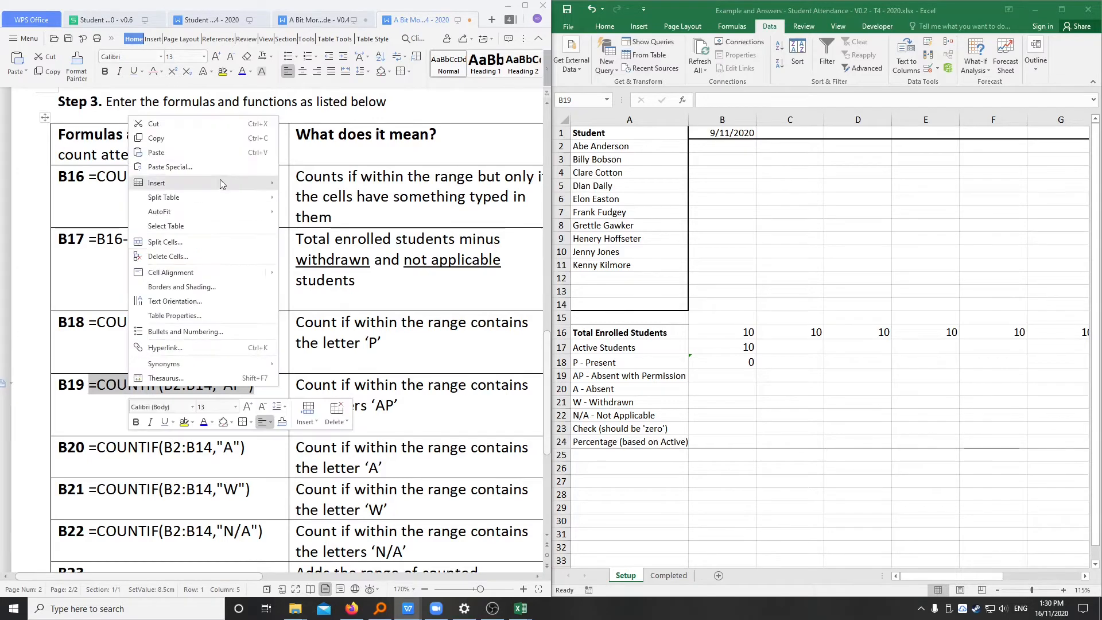
pyautogui.click(221, 140)
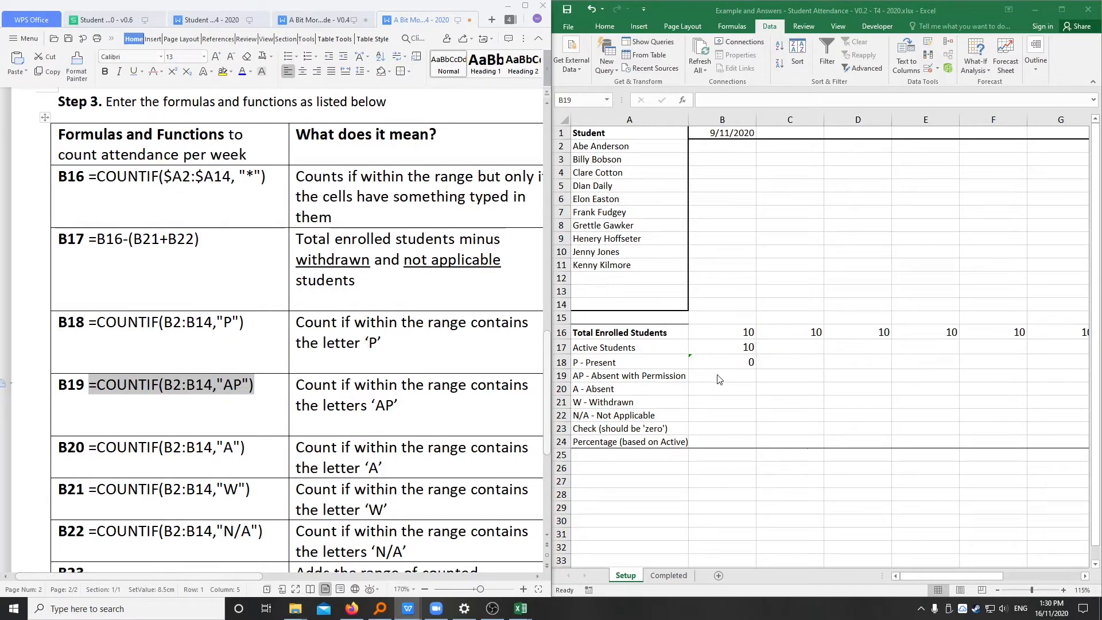
pyautogui.click(747, 378)
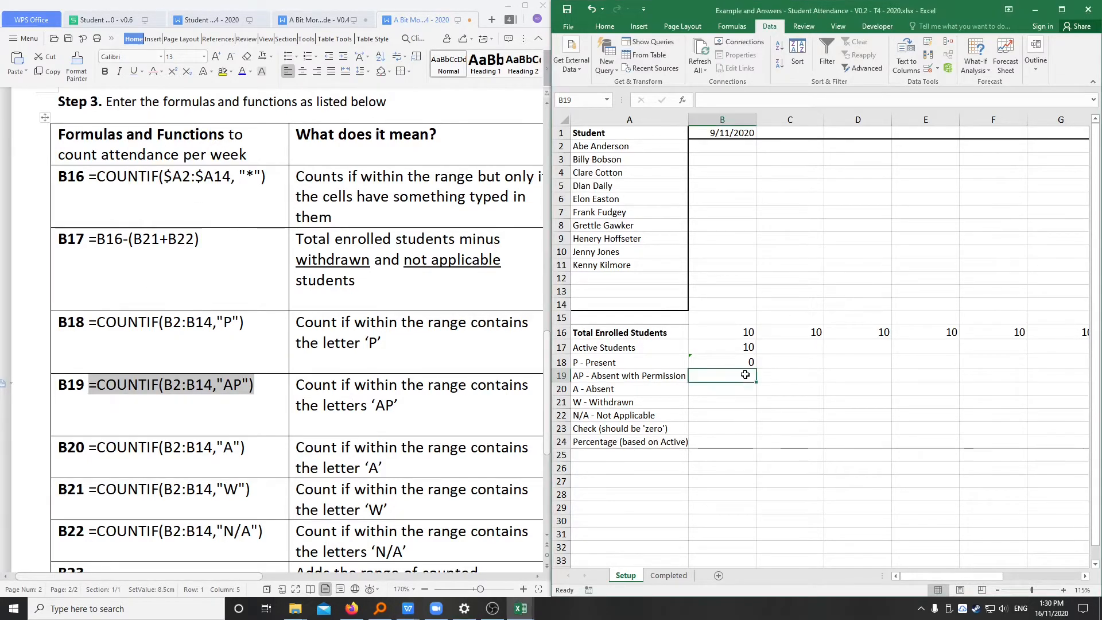
pyautogui.hotkey('ctrl', 'v')
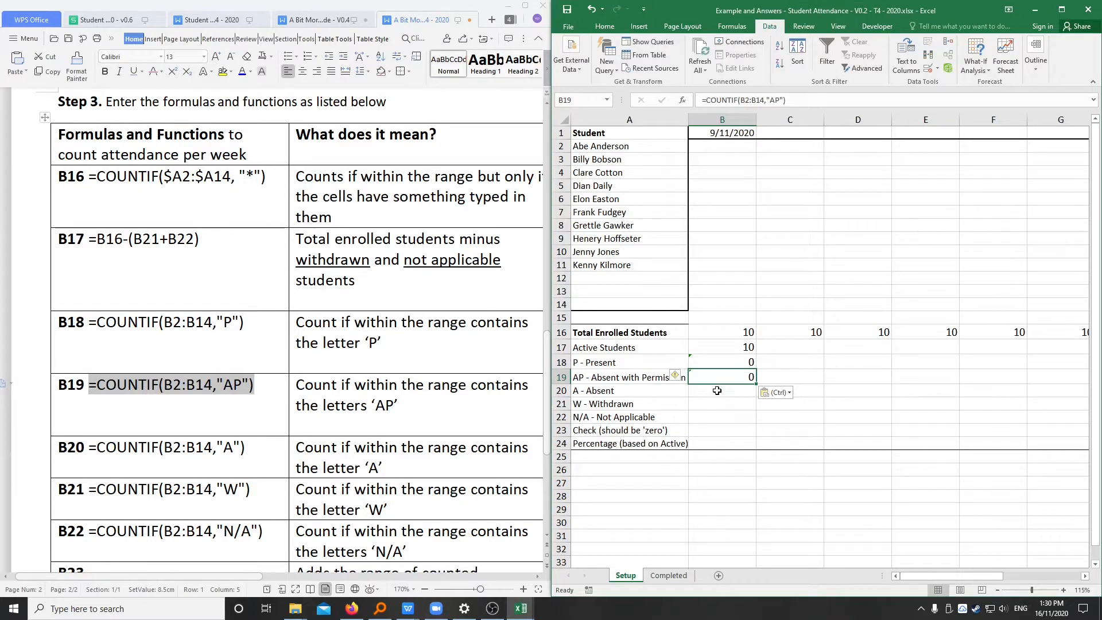
# Copy the formula =COUNTIF(B2:B14,"A") from the handout into the A - Absent cell B20.
pyautogui.click(717, 391)
pyautogui.moveTo(248, 448); pyautogui.dragTo(92, 448)
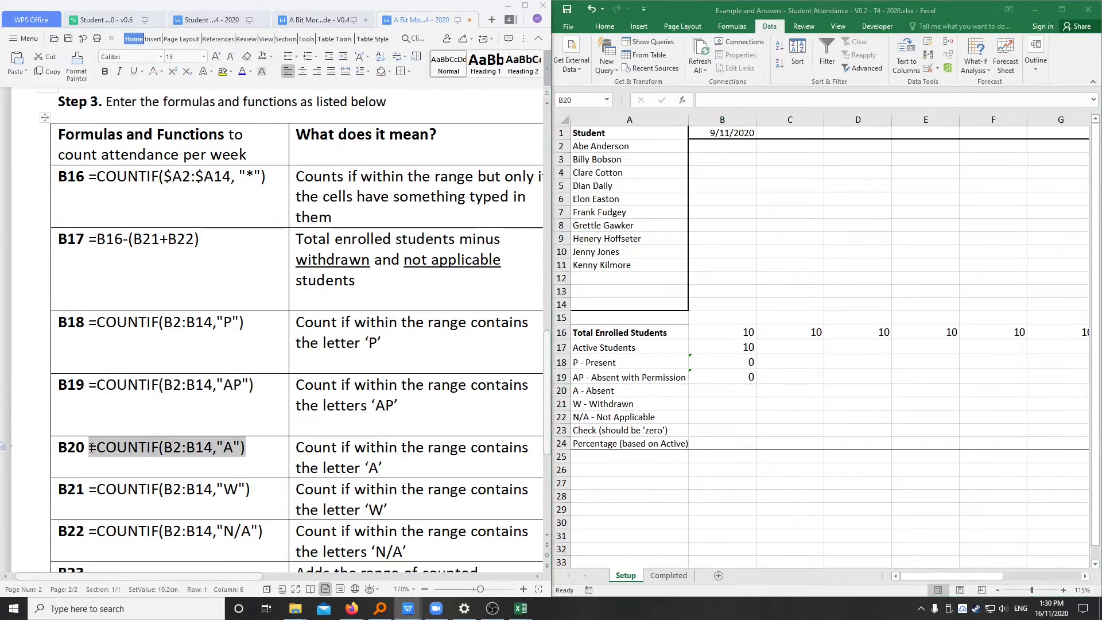
pyautogui.hotkey('ctrl', 'c')
pyautogui.click(744, 391)
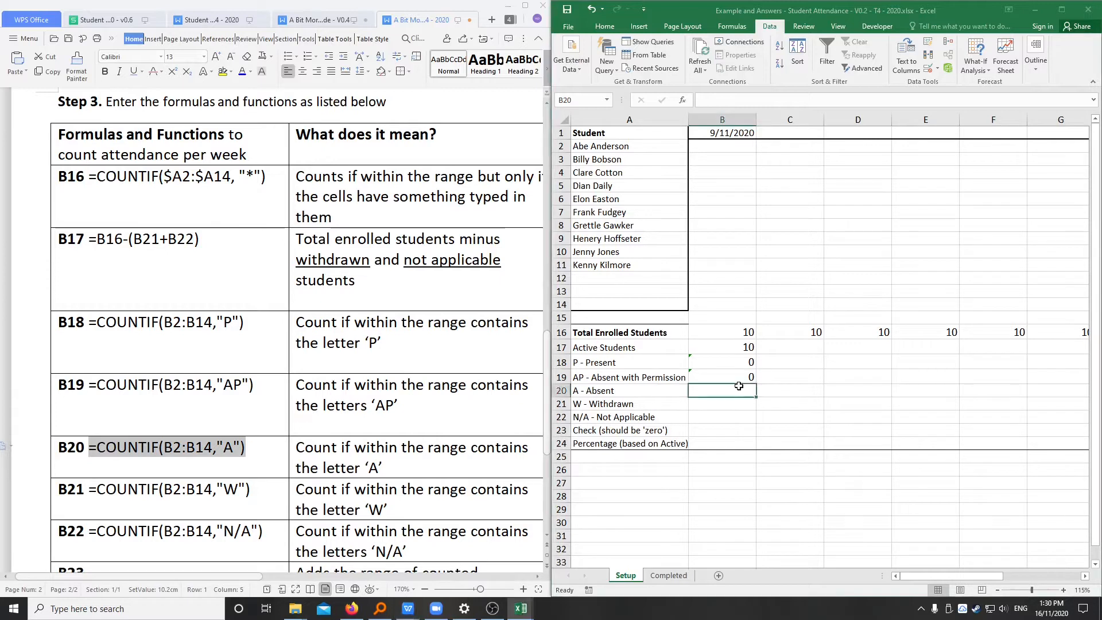
pyautogui.hotkey('ctrl', 'v')
# Copy the formula =COUNTIF(B2:B14,"W") from the handout into the W - Withdrawn cell B21.
pyautogui.moveTo(253, 491); pyautogui.dragTo(91, 495)
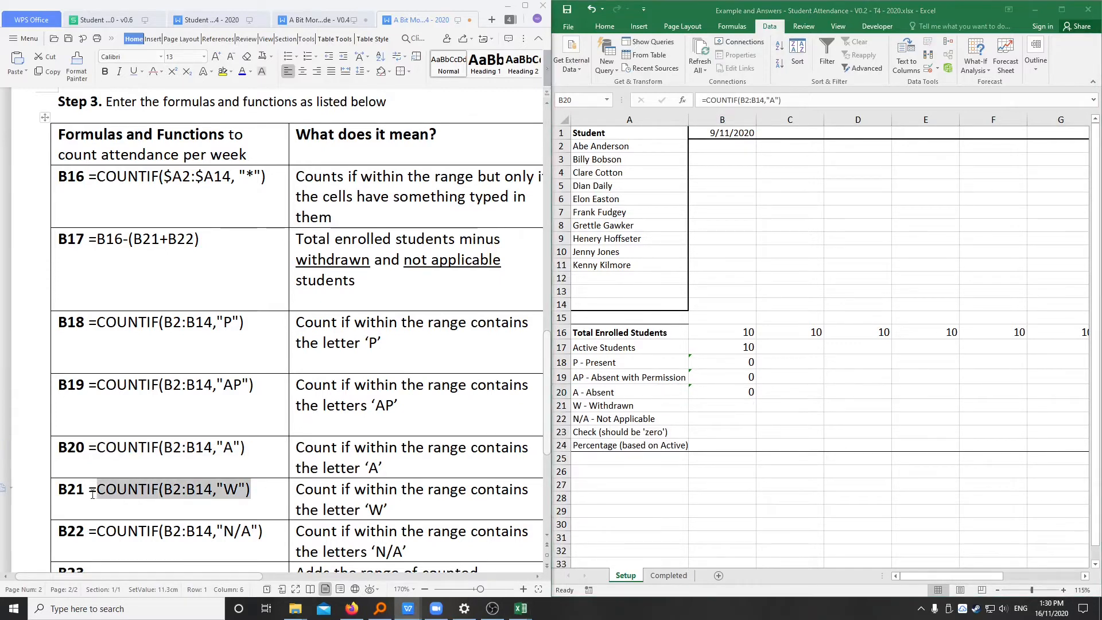
pyautogui.hotkey('ctrl', 'c')
pyautogui.click(725, 406)
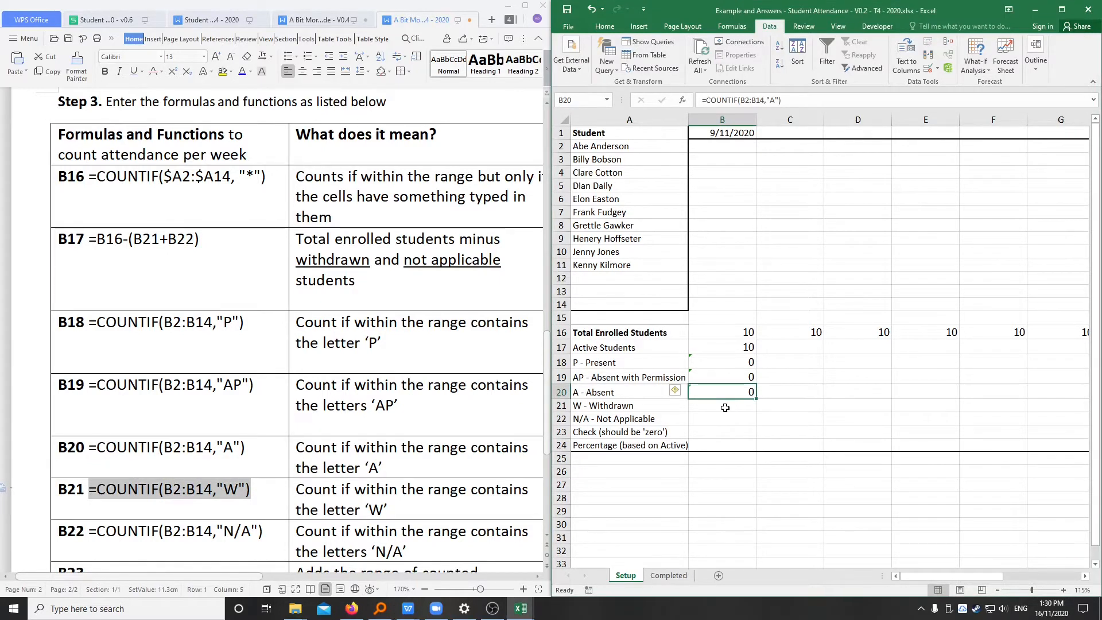
pyautogui.hotkey('ctrl', 'v')
# Copy the formula =COUNTIF(B2:B14,"N/A") from the handout into the N/A - Not Applicable cell B22.
pyautogui.moveTo(263, 531); pyautogui.dragTo(90, 530)
pyautogui.hotkey('ctrl', 'c')
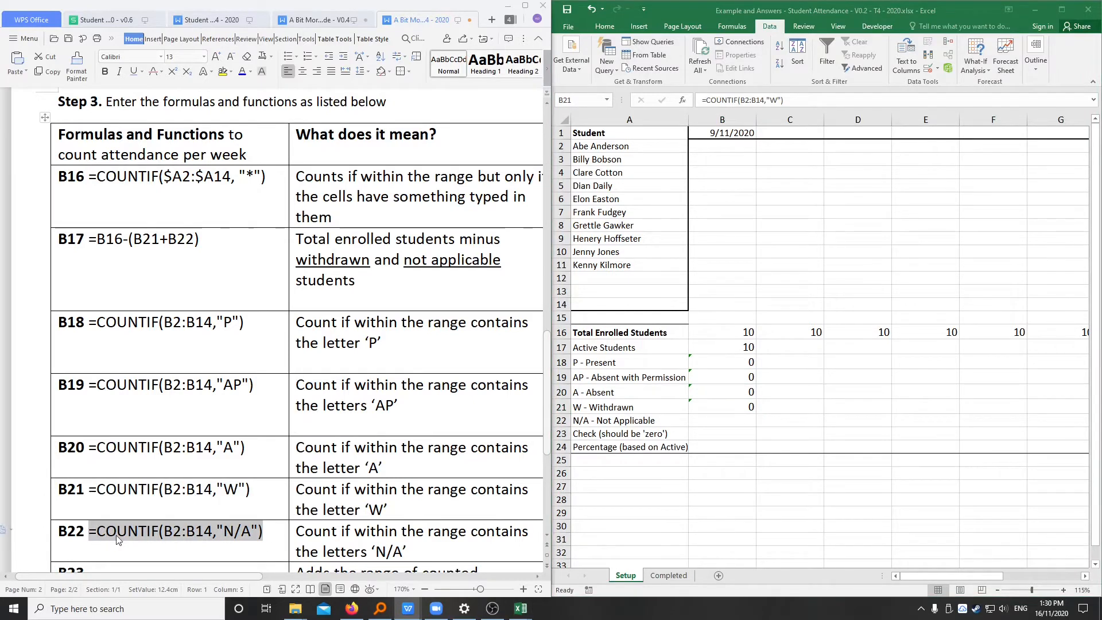
pyautogui.click(738, 415)
pyautogui.click(737, 416)
pyautogui.hotkey('ctrl', 'v')
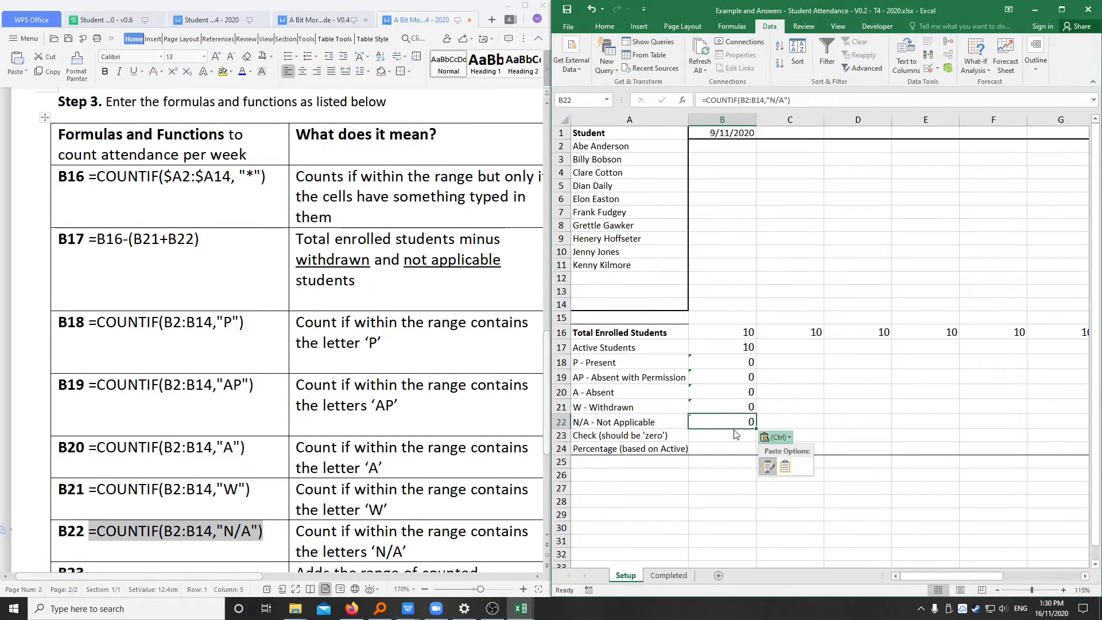
# Copy the formula =SUM(B18:B22)-B16 from the handout into the Check cell B23 and check which cells it references.
pyautogui.click(723, 438)
pyautogui.scroll(-3, 173, 463)
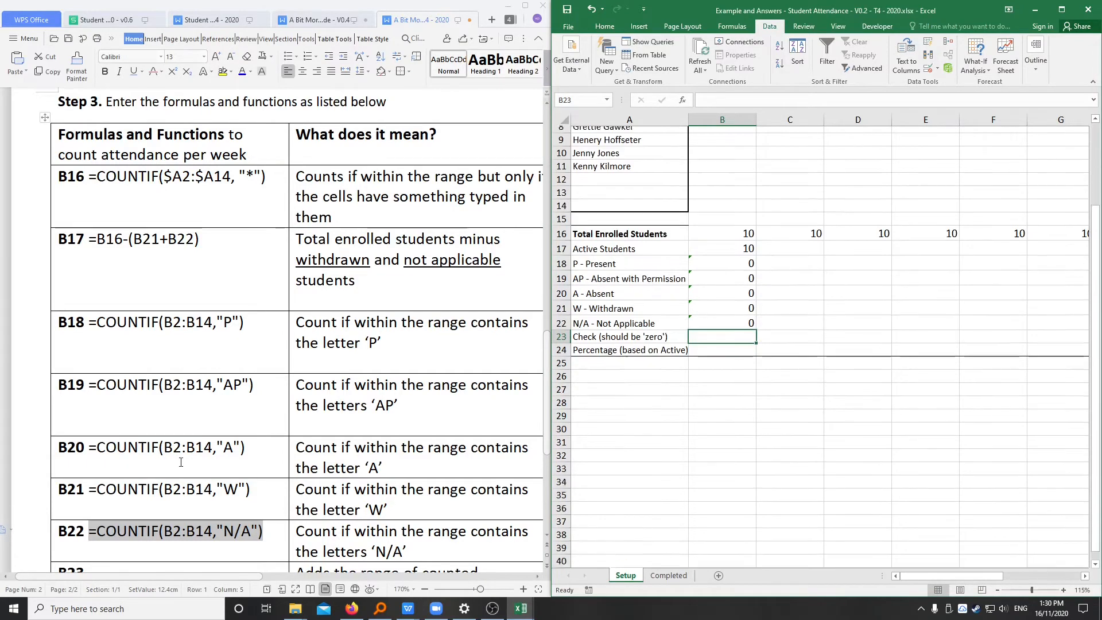
pyautogui.scroll(3, 190, 459)
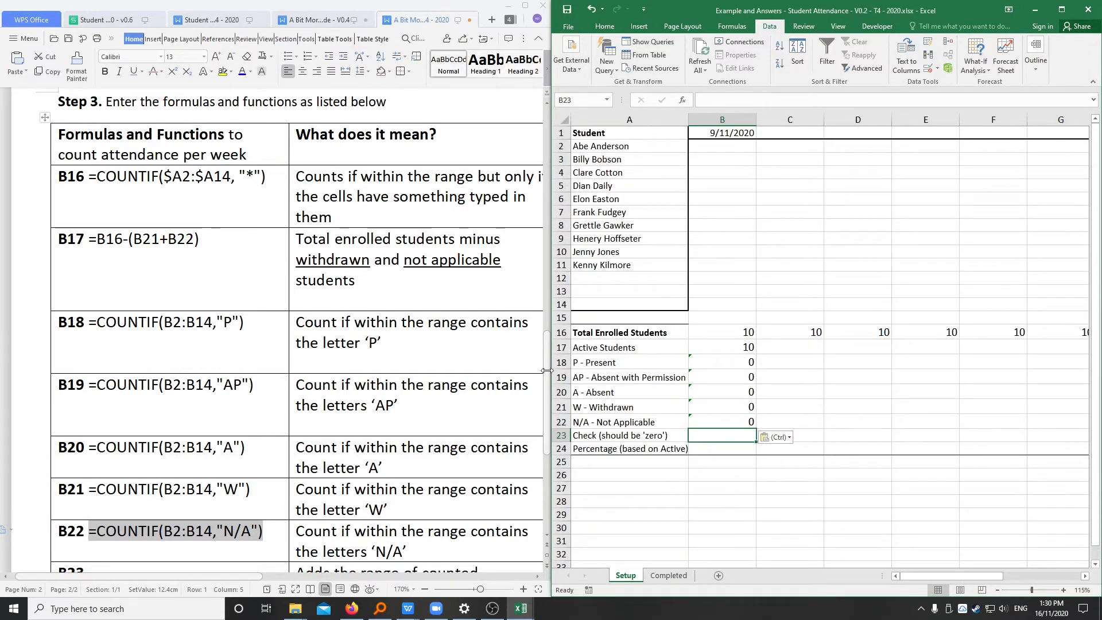
pyautogui.moveTo(545, 370); pyautogui.dragTo(546, 439)
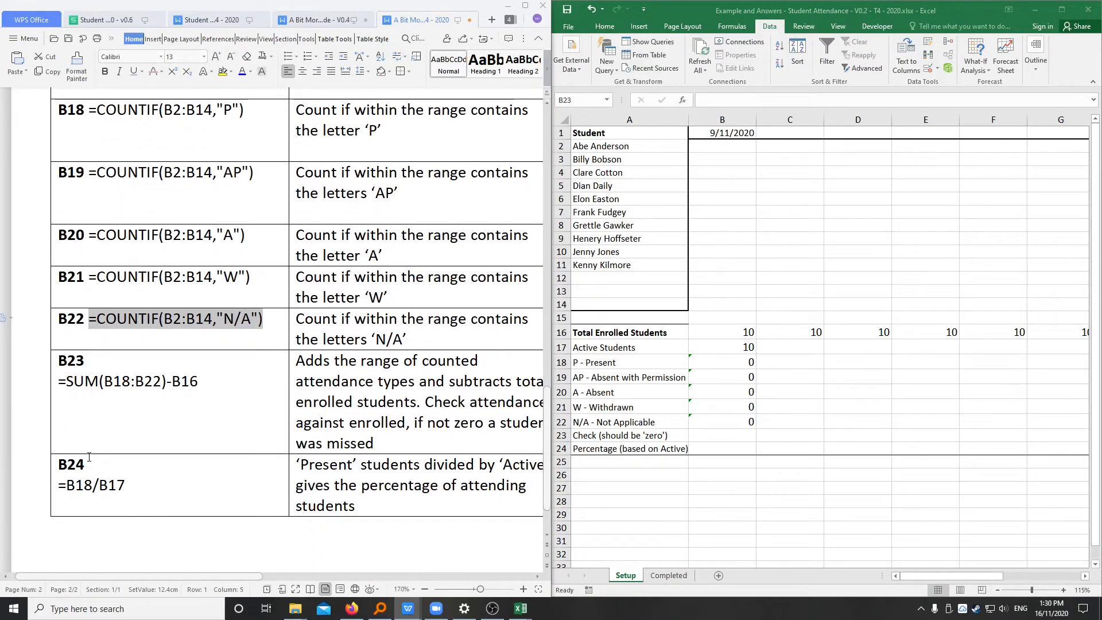
pyautogui.moveTo(211, 381); pyautogui.dragTo(59, 381)
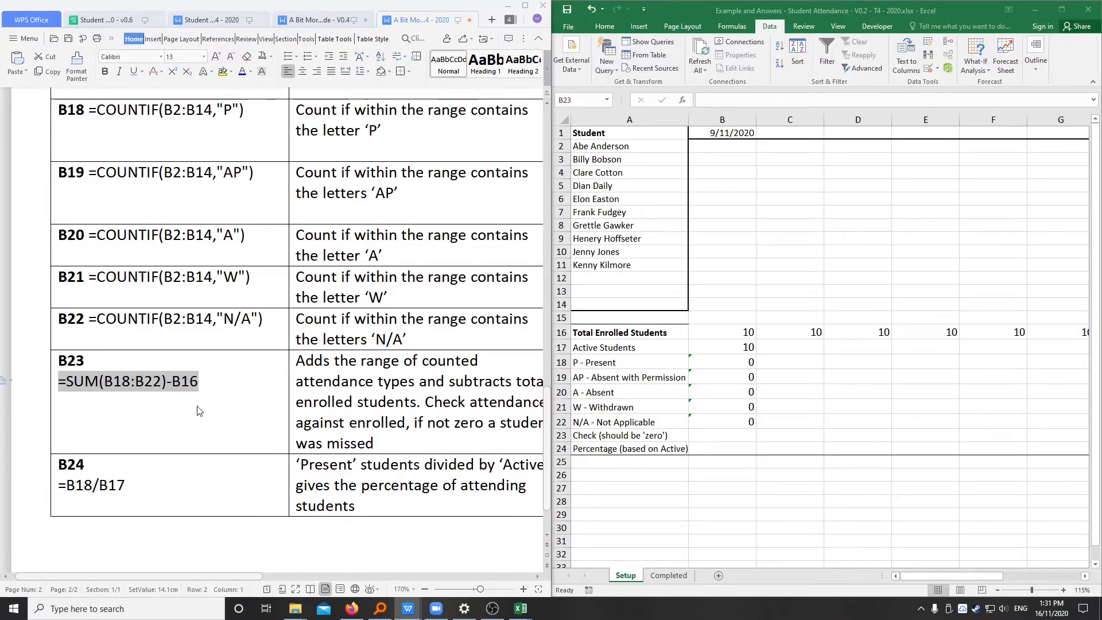
pyautogui.click(731, 438)
pyautogui.hotkey('ctrl', 'v')
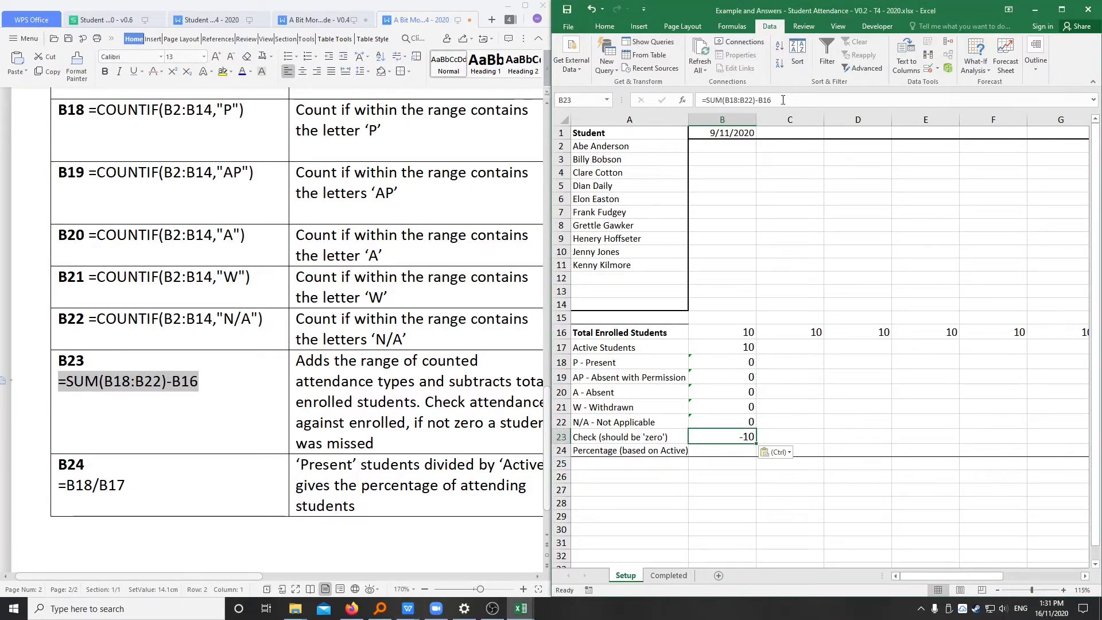
pyautogui.press('F2')
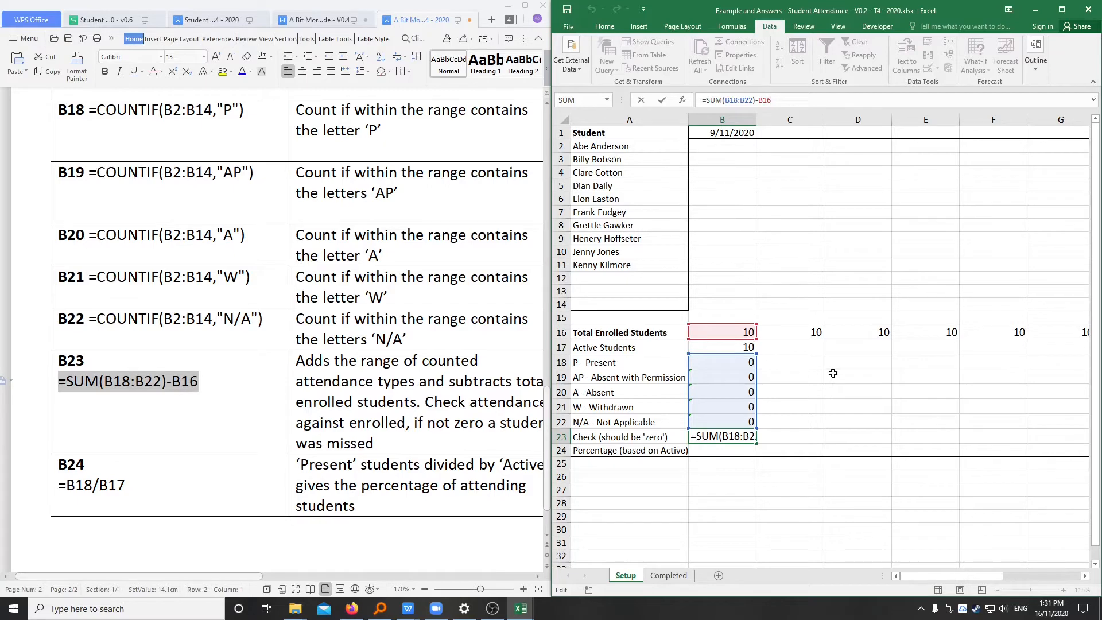
pyautogui.press('Return')
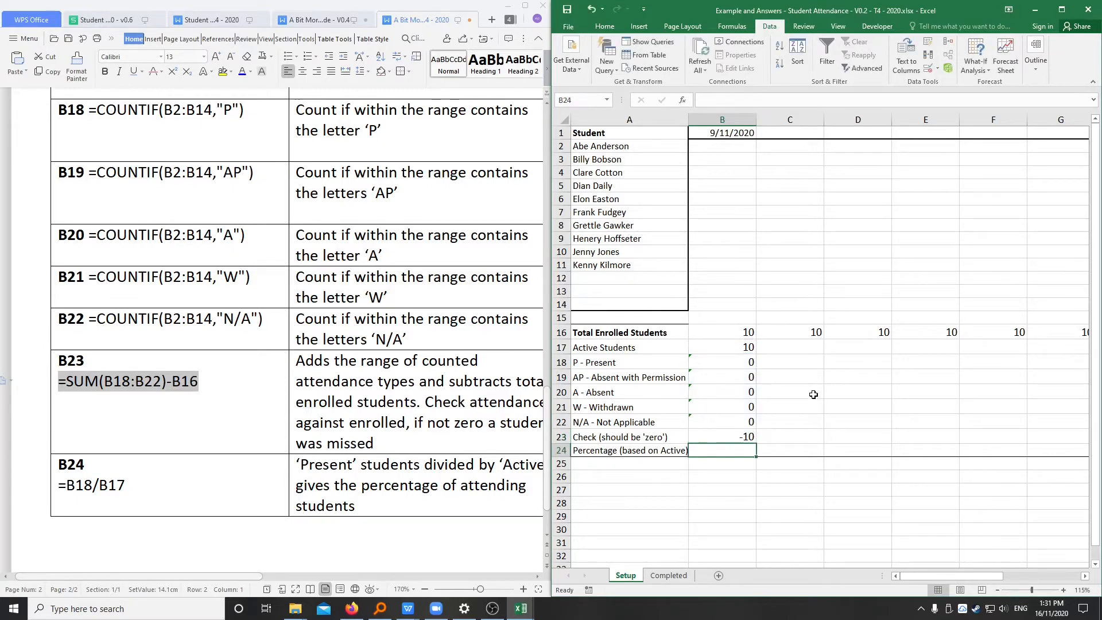
pyautogui.click(708, 437)
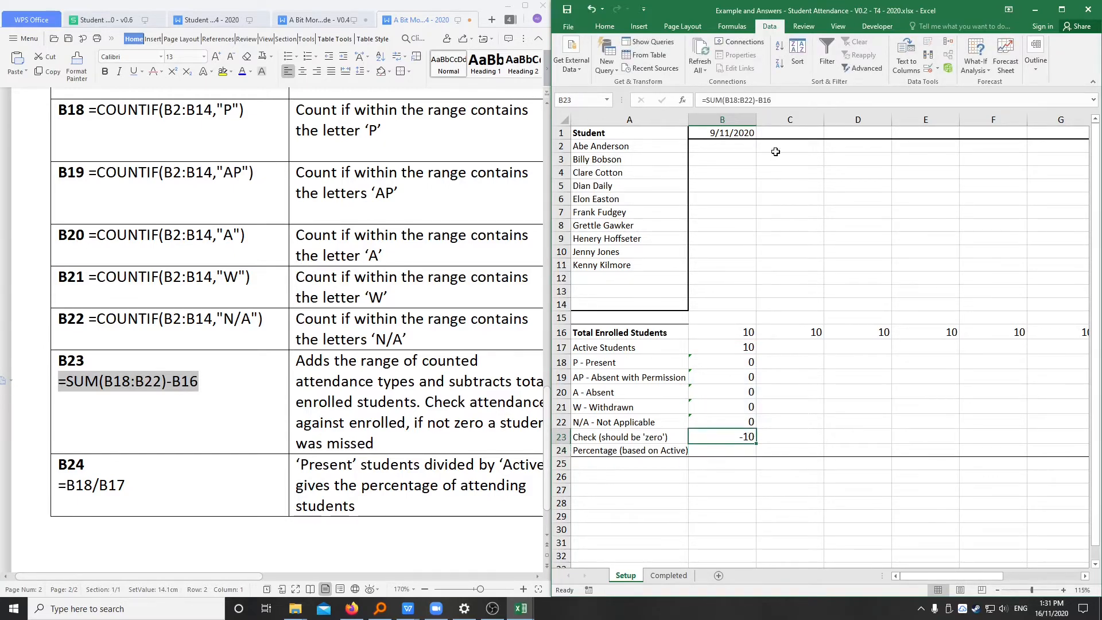
# Copy the formula =B18/B17 from the handout into the Percentage (based on Active) cell B24 and check which cells it references.
pyautogui.click(732, 448)
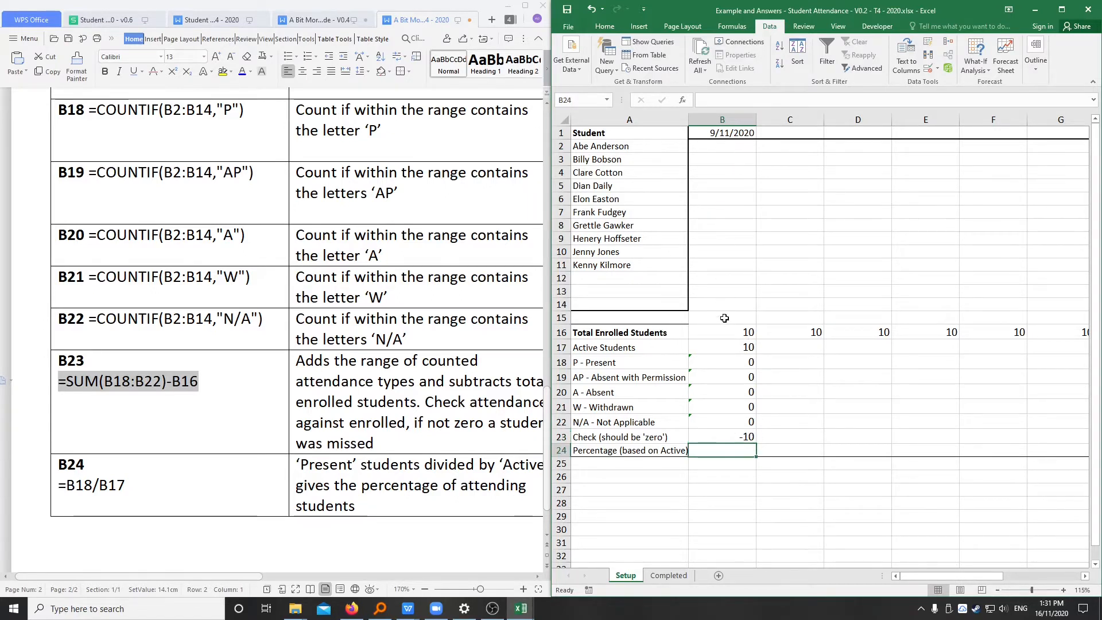
pyautogui.click(198, 486)
pyautogui.moveTo(264, 576); pyautogui.dragTo(283, 576)
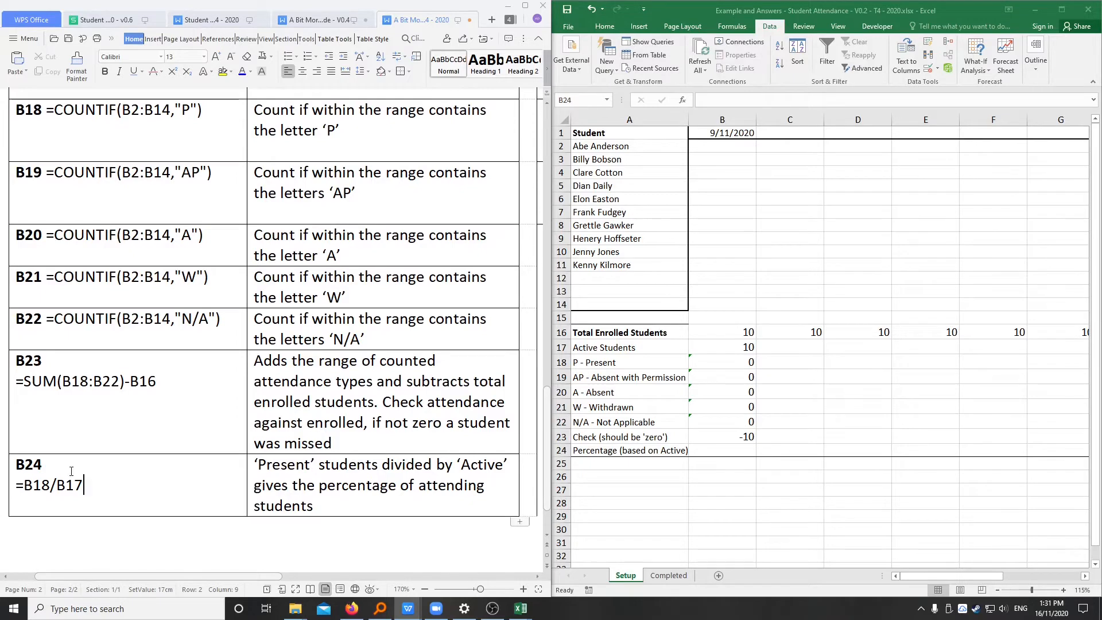
pyautogui.moveTo(43, 467); pyautogui.dragTo(16, 466)
pyautogui.moveTo(84, 486); pyautogui.dragTo(38, 485)
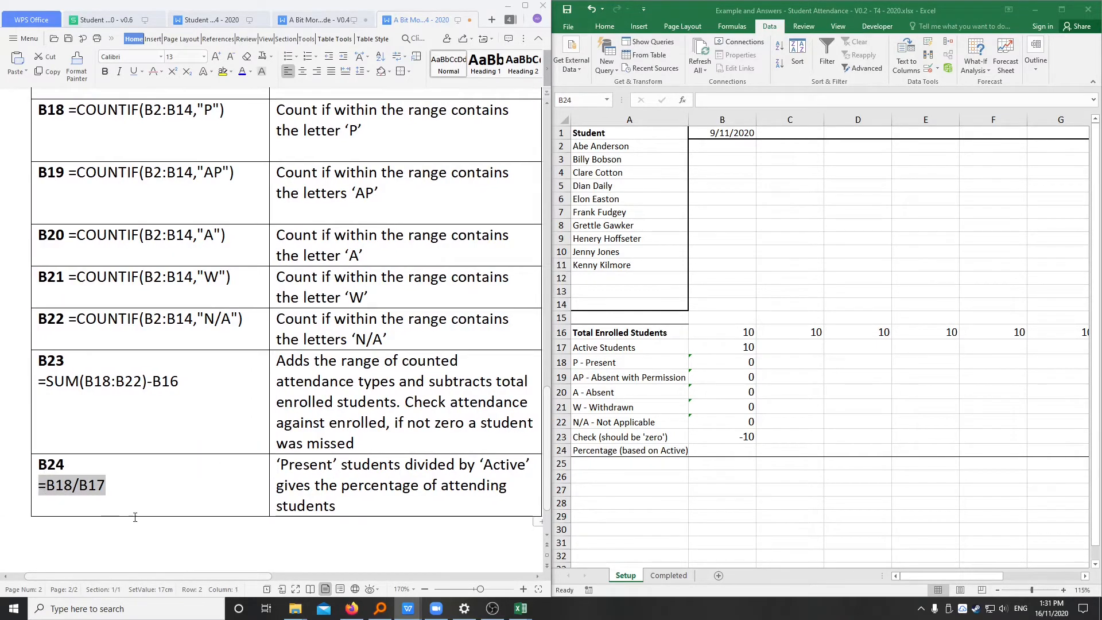
pyautogui.moveTo(255, 577); pyautogui.dragTo(267, 577)
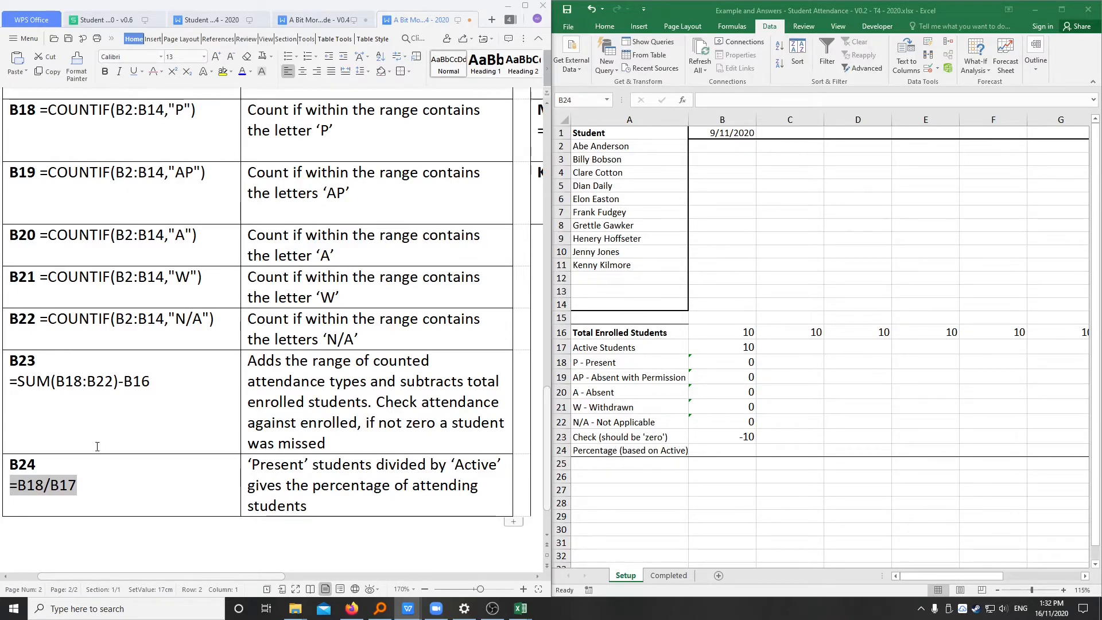
pyautogui.click(740, 452)
pyautogui.hotkey('ctrl', 'v')
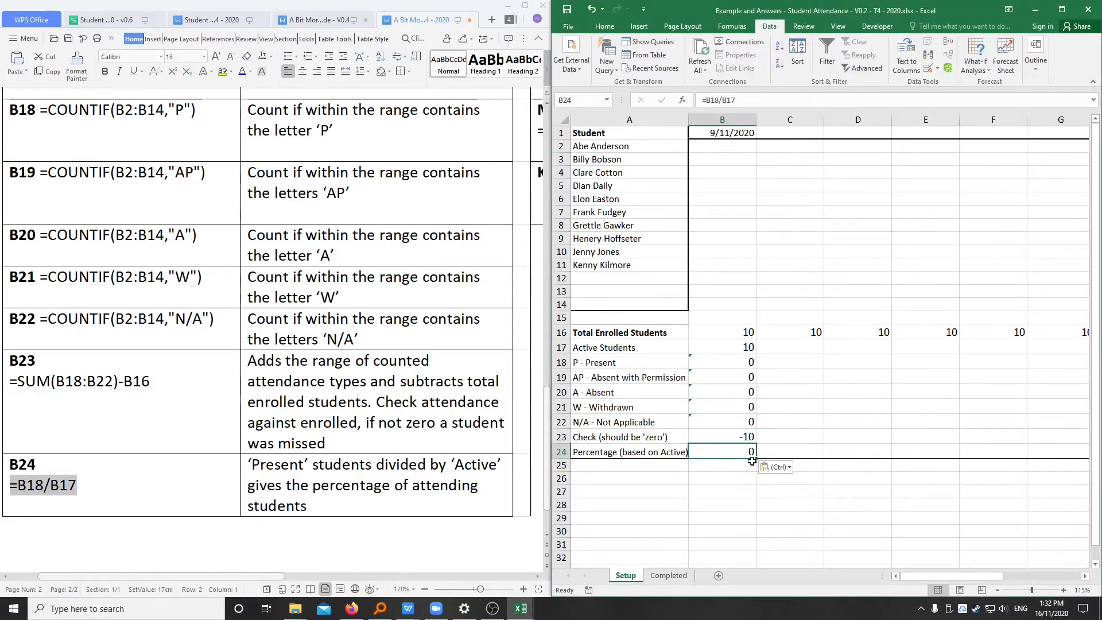
pyautogui.press('F2')
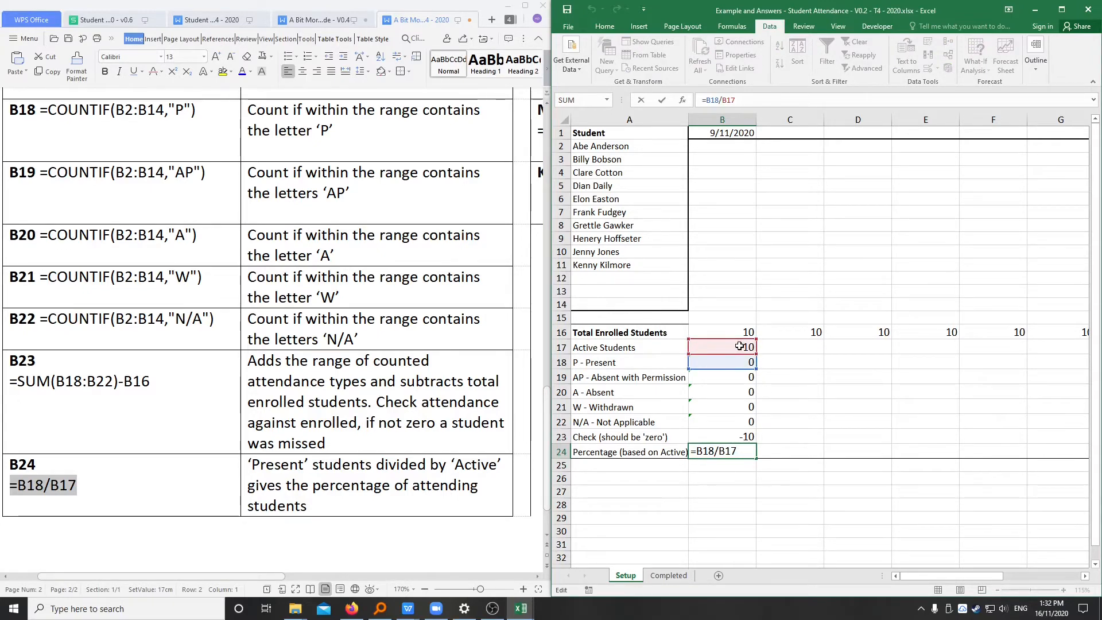
pyautogui.press('Return')
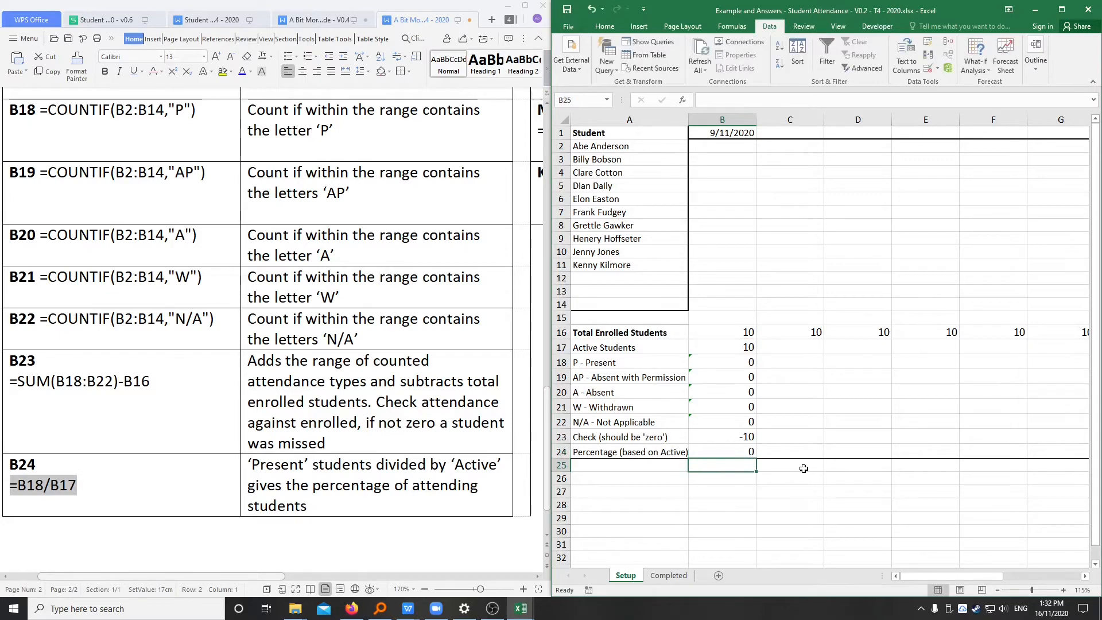
pyautogui.click(728, 453)
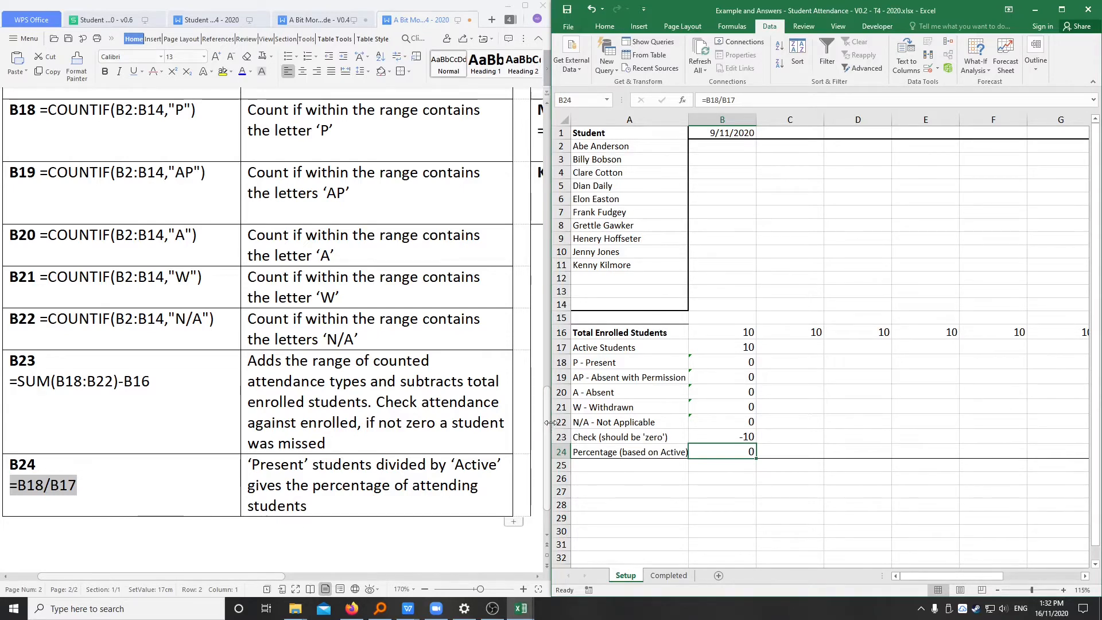
# Find the K2 entry in the handout's per-student formulas table and select the Attendance cell K2 in the Setup sheet.
pyautogui.moveTo(547, 383); pyautogui.dragTo(549, 360)
pyautogui.click(544, 384)
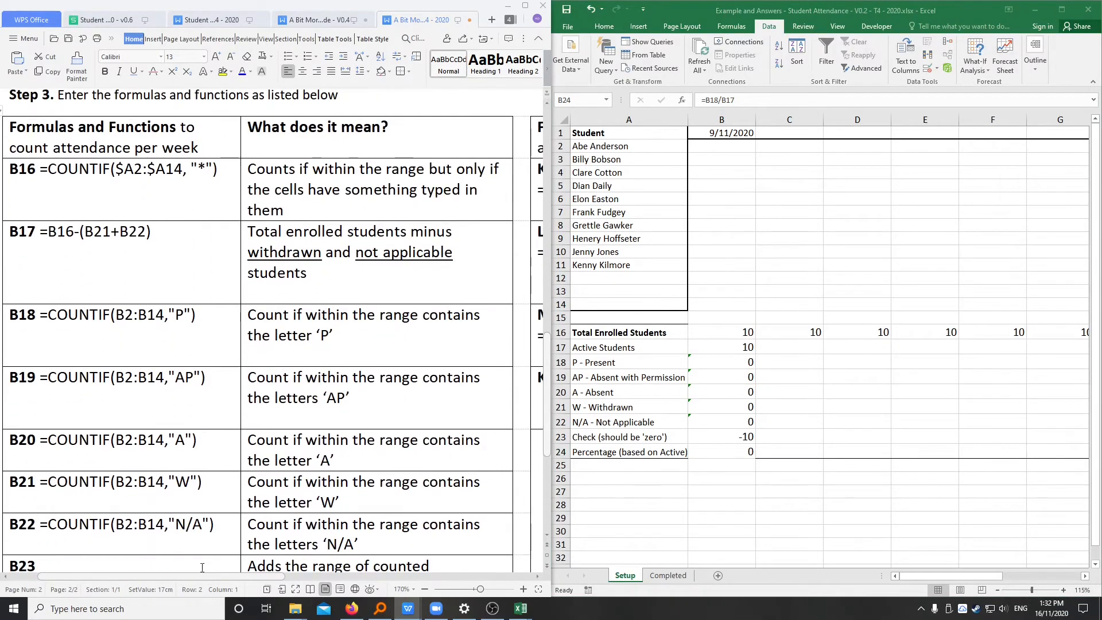
pyautogui.moveTo(188, 576); pyautogui.dragTo(422, 567)
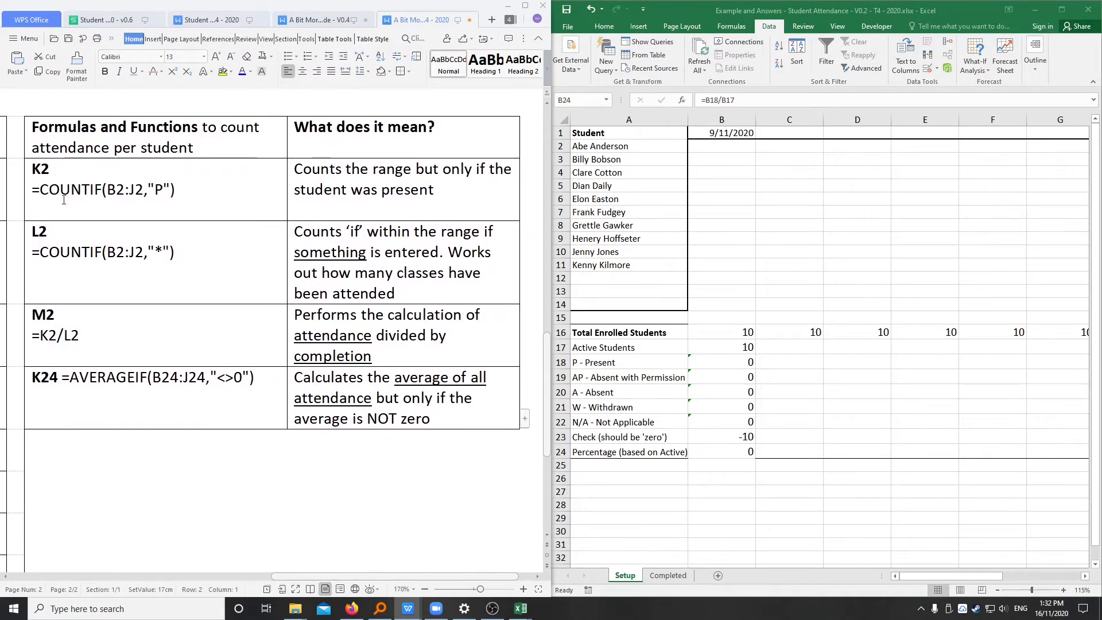
pyautogui.doubleClick(56, 177)
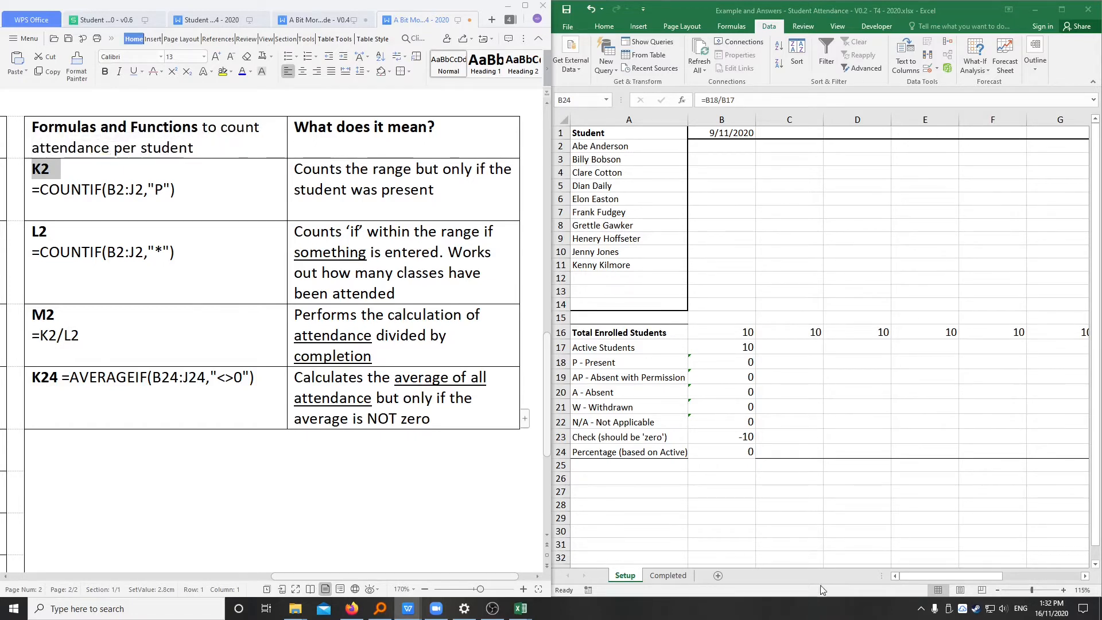
pyautogui.click(925, 576)
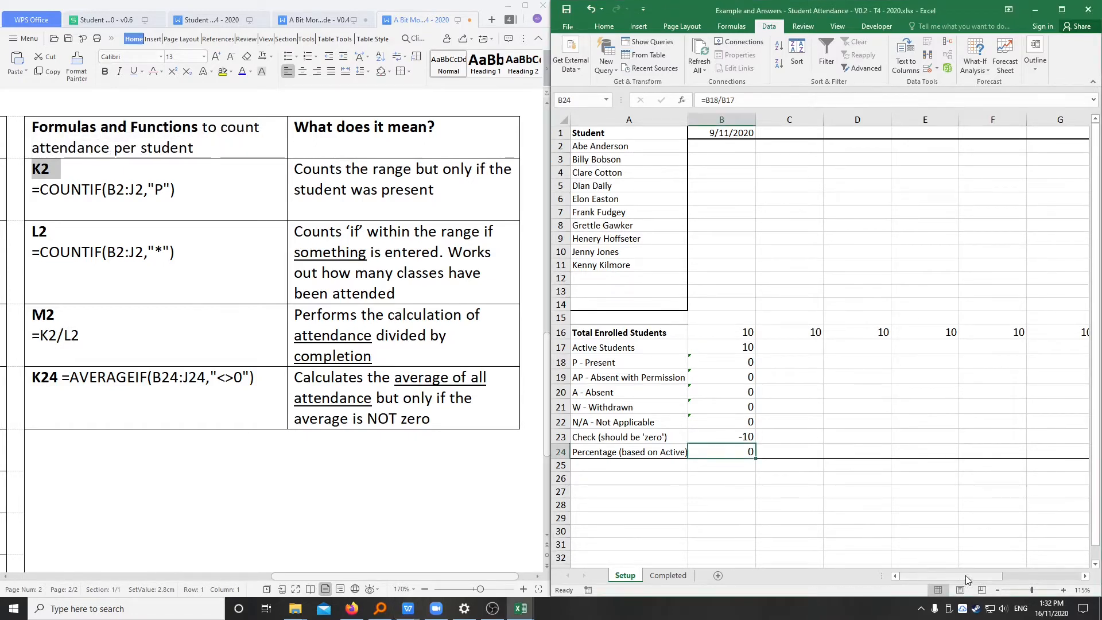
pyautogui.click(1085, 576)
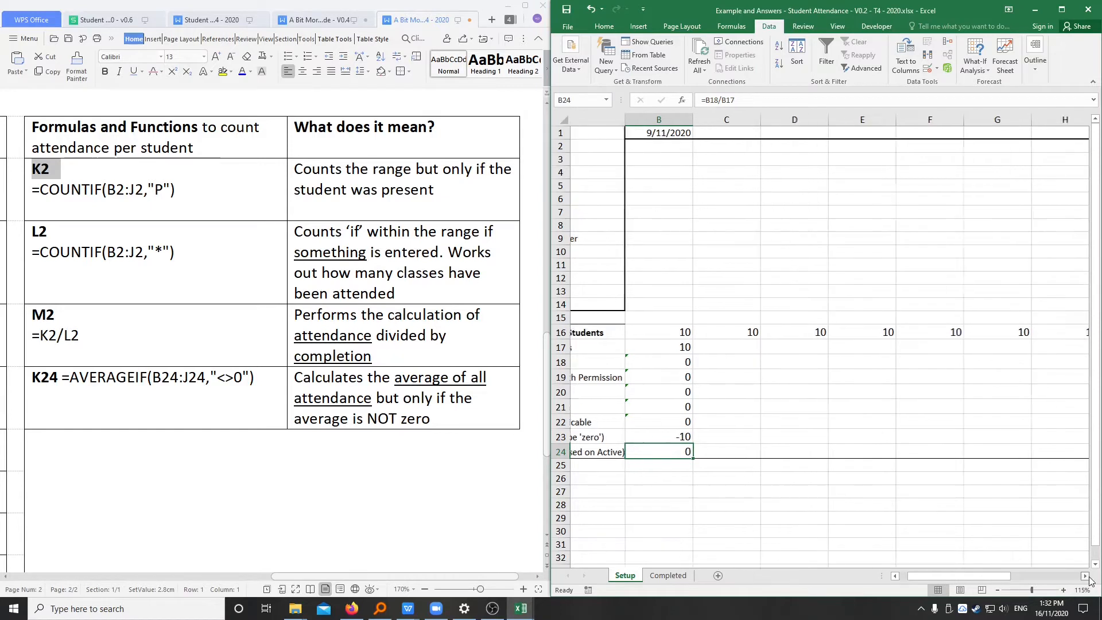
pyautogui.click(1084, 576)
pyautogui.click(1086, 576)
pyautogui.click(1086, 576)
pyautogui.click(1086, 576)
pyautogui.click(1087, 576)
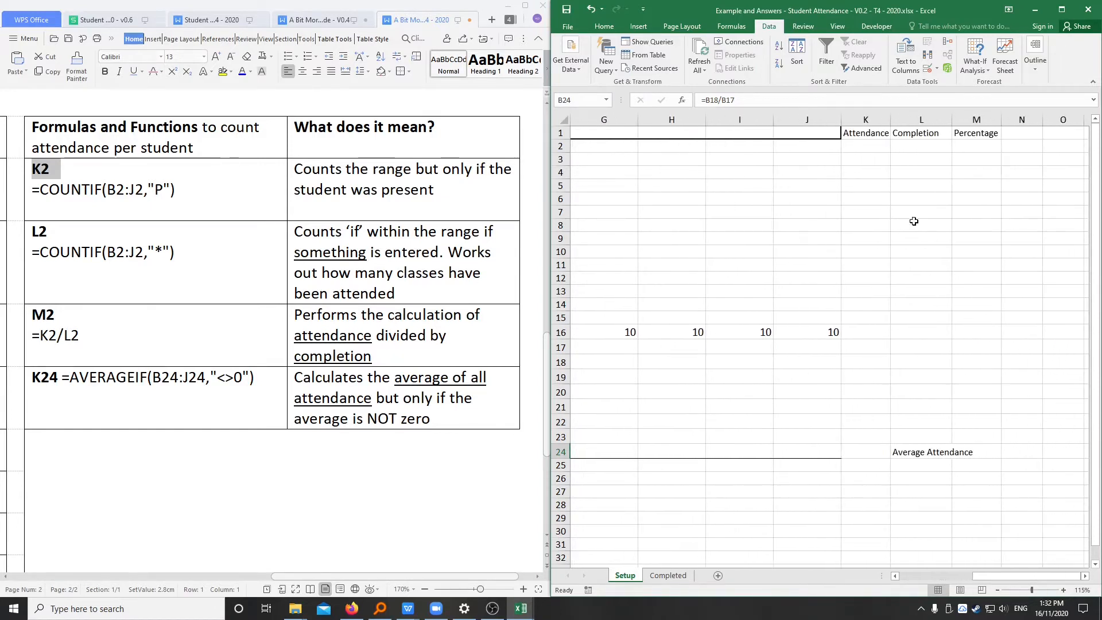
pyautogui.click(858, 143)
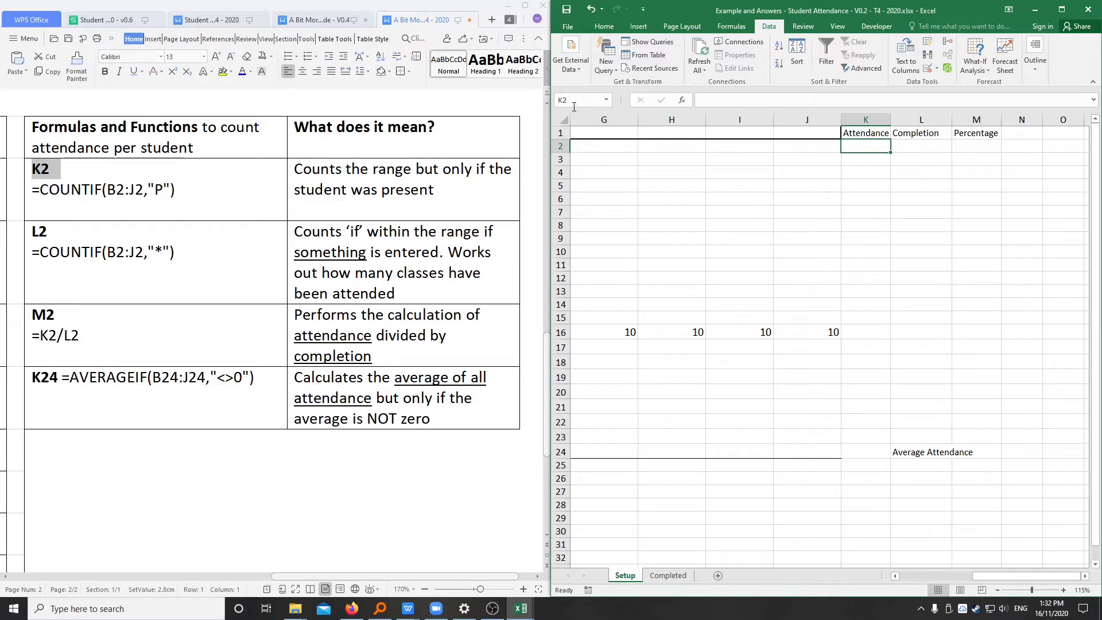
# Copy the formula =COUNTIF(B2:J2,"P") from the handout into the Attendance cell K2 and check the range it covers.
pyautogui.moveTo(175, 192); pyautogui.dragTo(35, 191)
pyautogui.hotkey('ctrl', 'c')
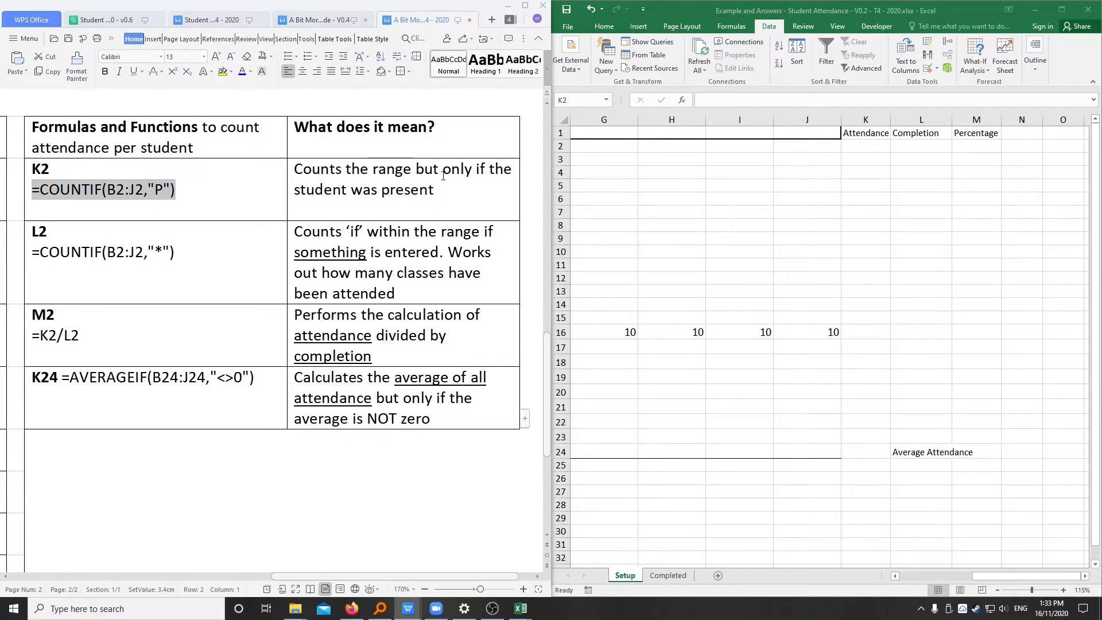
pyautogui.click(438, 192)
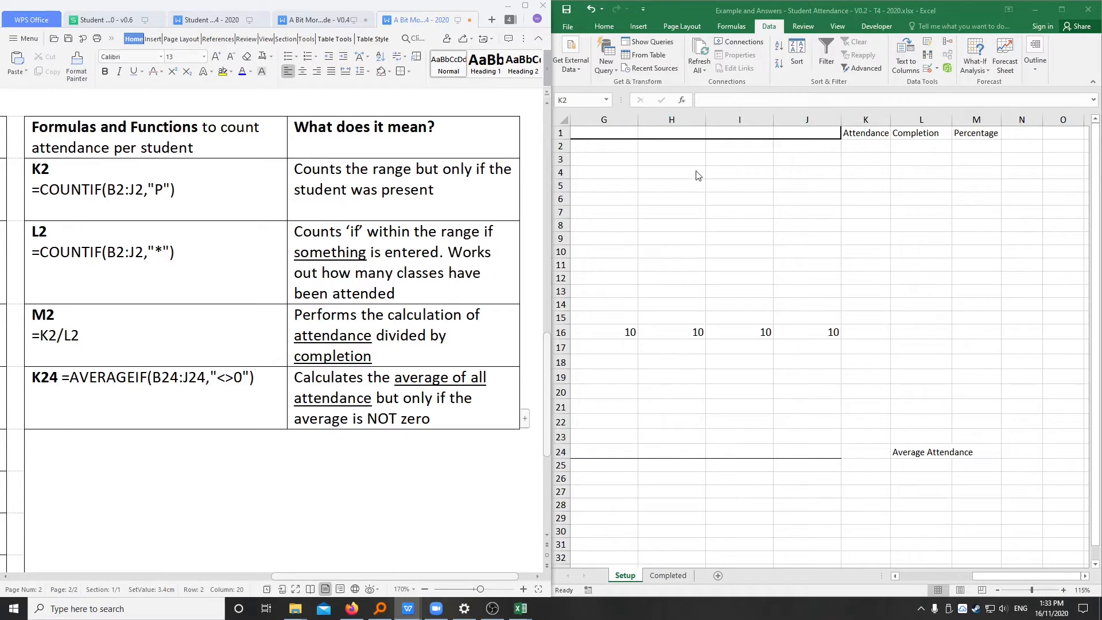
pyautogui.click(865, 147)
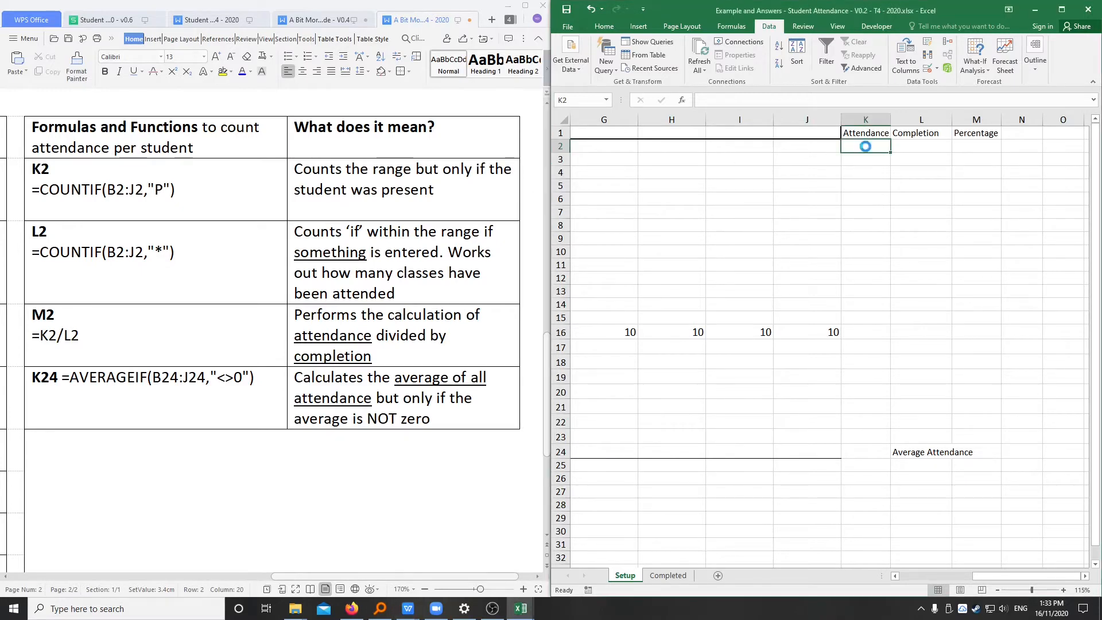
pyautogui.hotkey('ctrl', 'v')
pyautogui.click(794, 101)
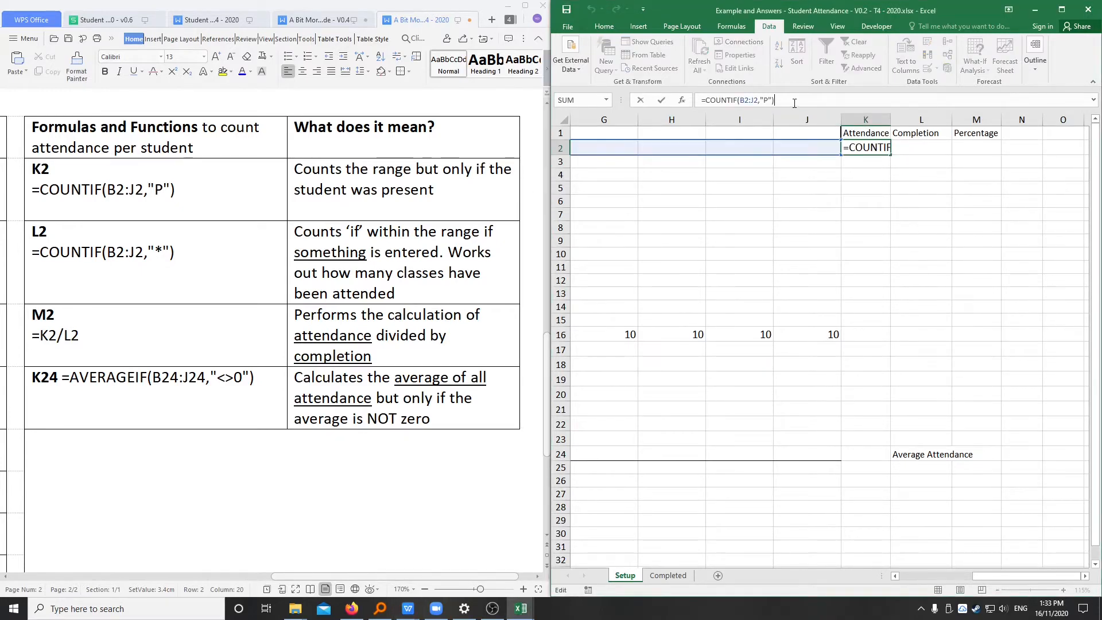
pyautogui.moveTo(1006, 574); pyautogui.dragTo(946, 575)
pyautogui.moveTo(979, 576); pyautogui.dragTo(1016, 576)
pyautogui.press('Return')
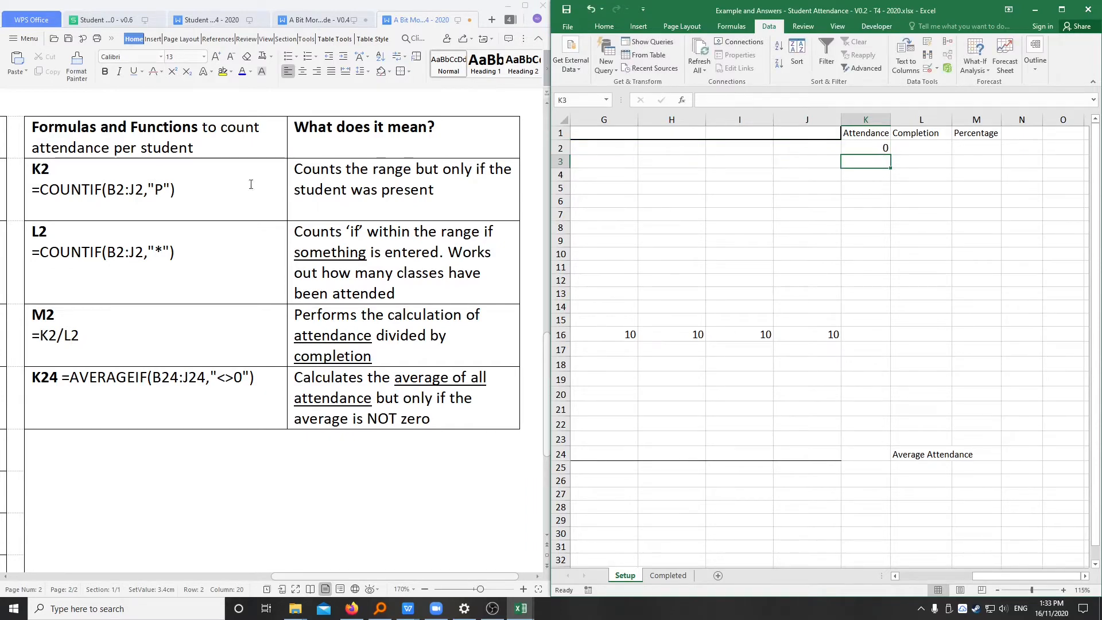
# Copy the formula =COUNTIF(B2:J2,"*") from the handout into the Completion cell L2 and compare its "*" criterion with the "P" criterion of K2.
pyautogui.moveTo(176, 254); pyautogui.dragTo(32, 256)
pyautogui.hotkey('ctrl', 'c')
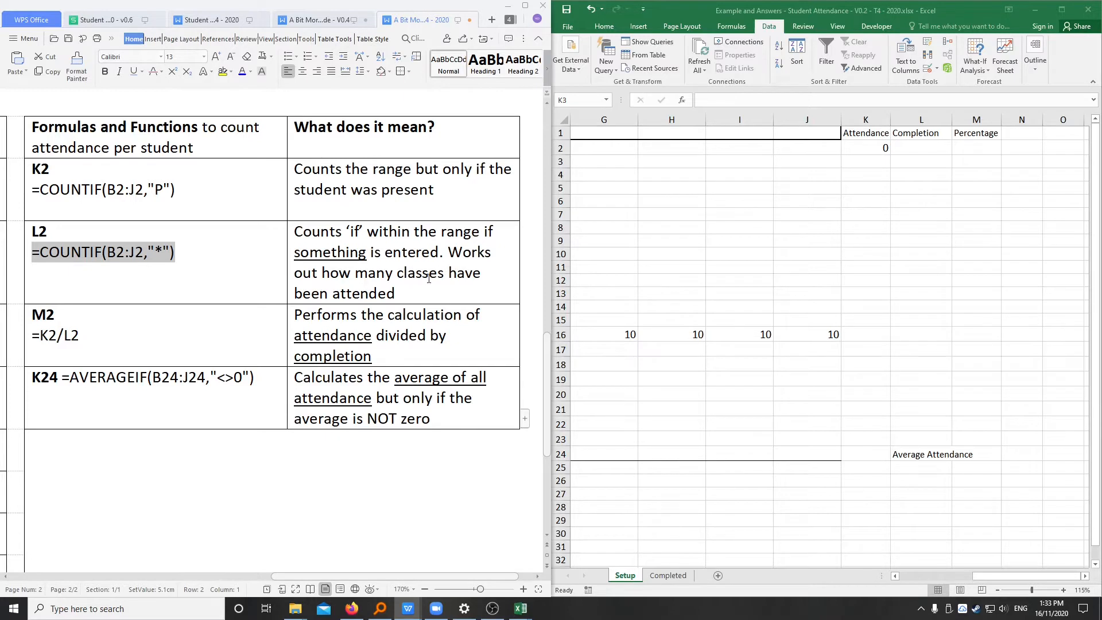
pyautogui.click(918, 148)
pyautogui.hotkey('ctrl', 'v')
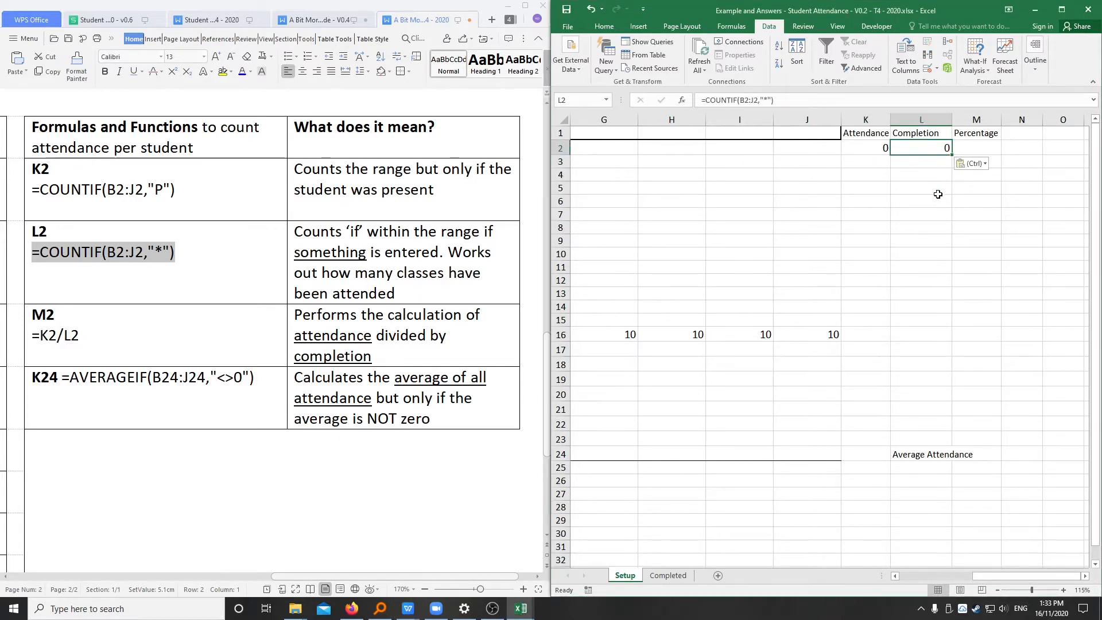
pyautogui.click(151, 247)
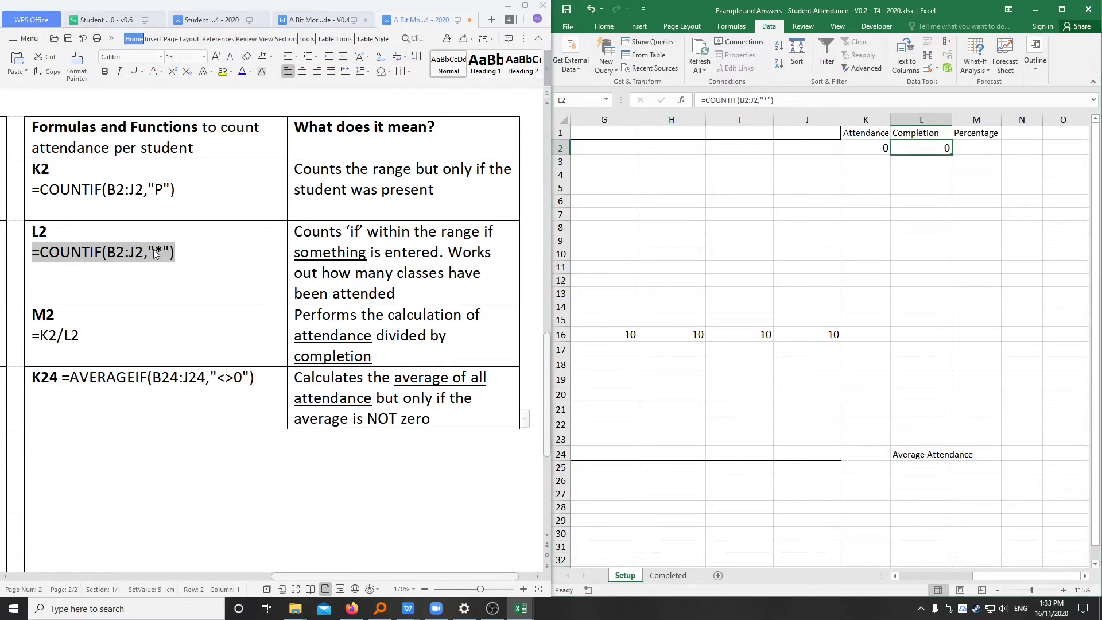
pyautogui.moveTo(149, 248); pyautogui.dragTo(170, 252)
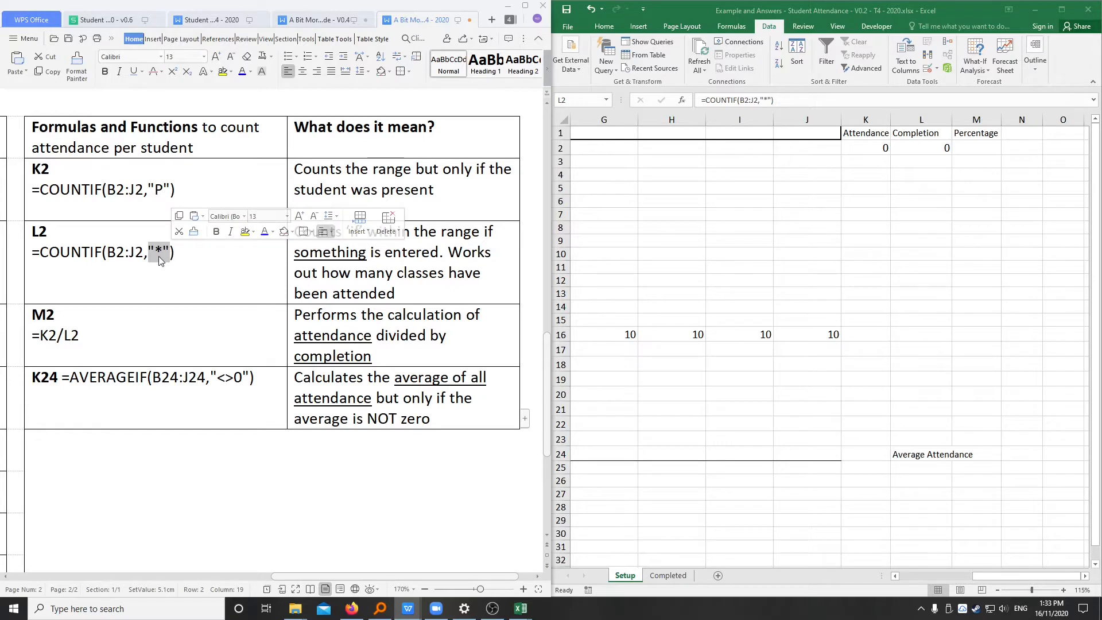
pyautogui.click(163, 252)
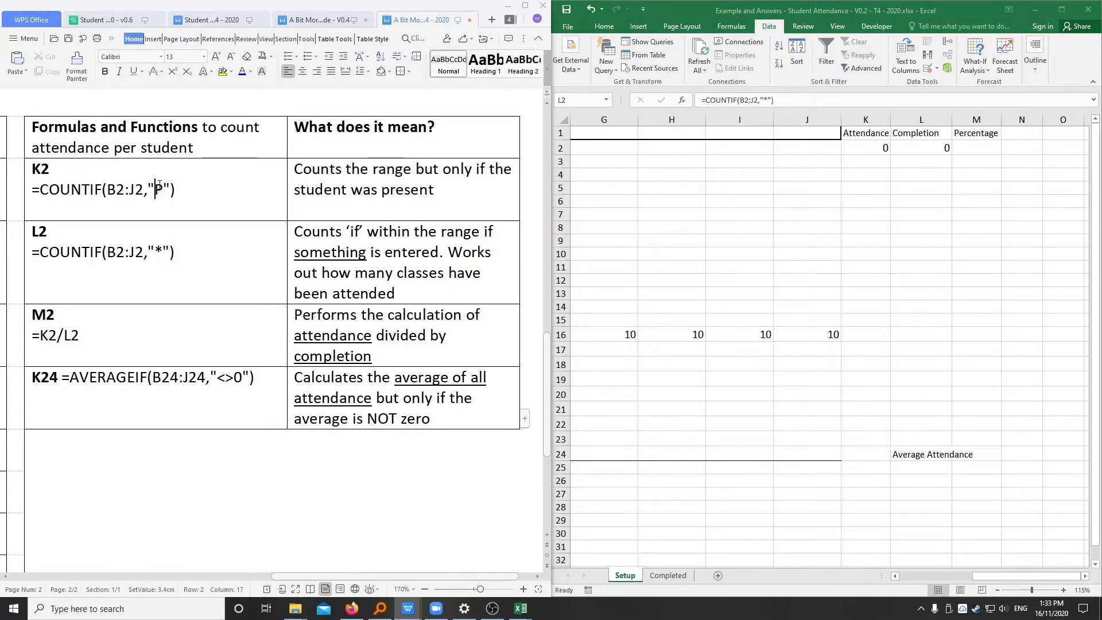
pyautogui.doubleClick(159, 185)
pyautogui.doubleClick(160, 252)
pyautogui.moveTo(149, 253); pyautogui.dragTo(175, 253)
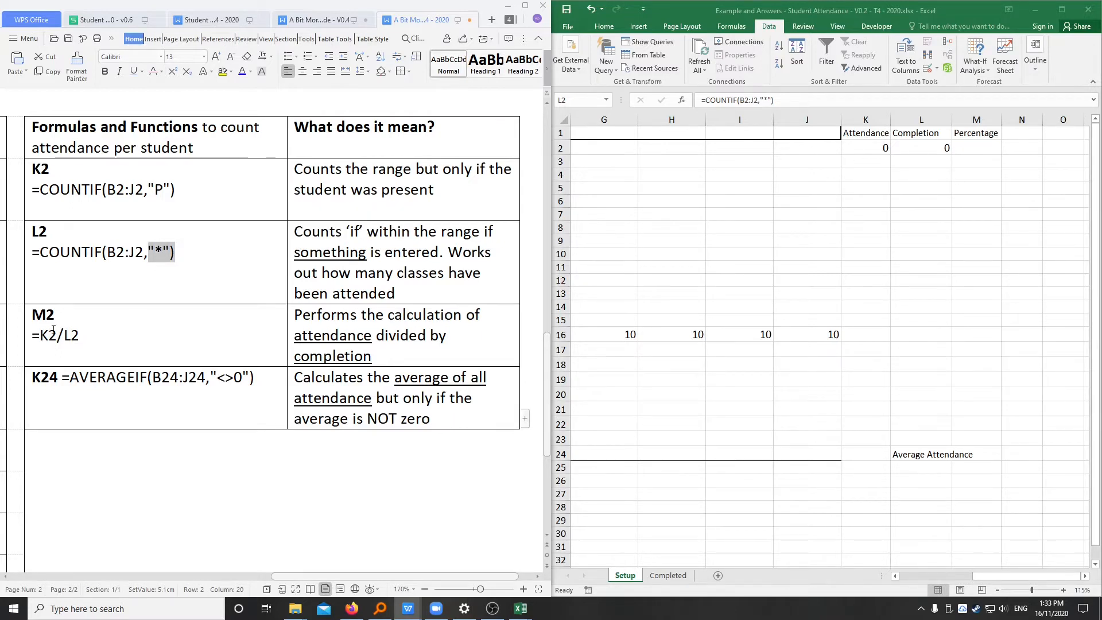
# Copy the formula =K2/L2 from the handout into the Percentage cell M2 and check which cells it references.
pyautogui.moveTo(87, 335); pyautogui.dragTo(26, 335)
pyautogui.hotkey('ctrl', 'c')
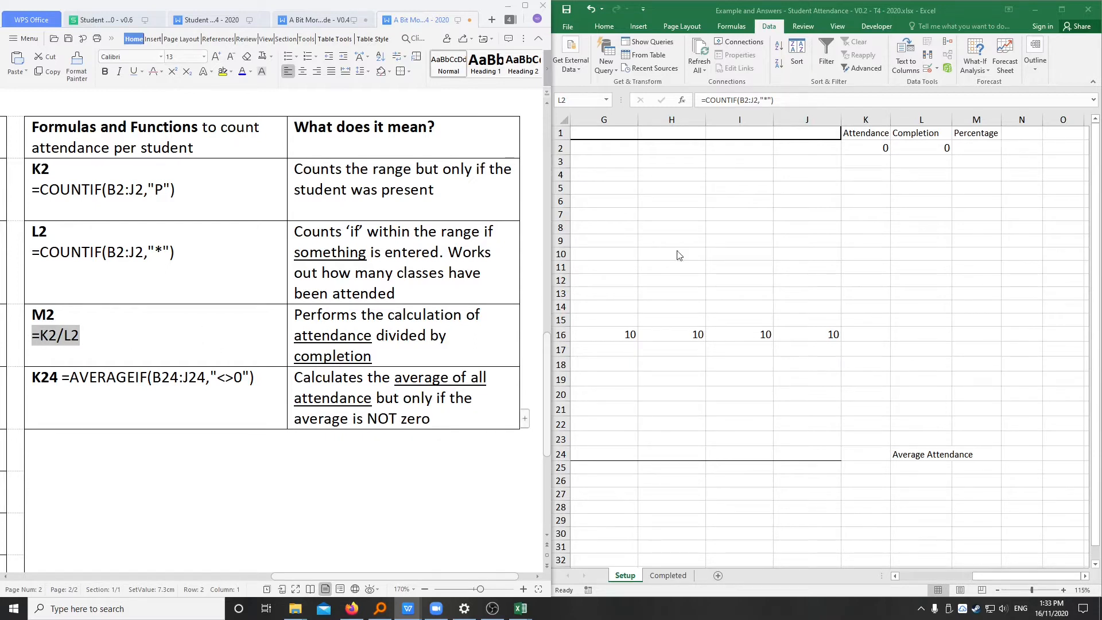
pyautogui.click(975, 148)
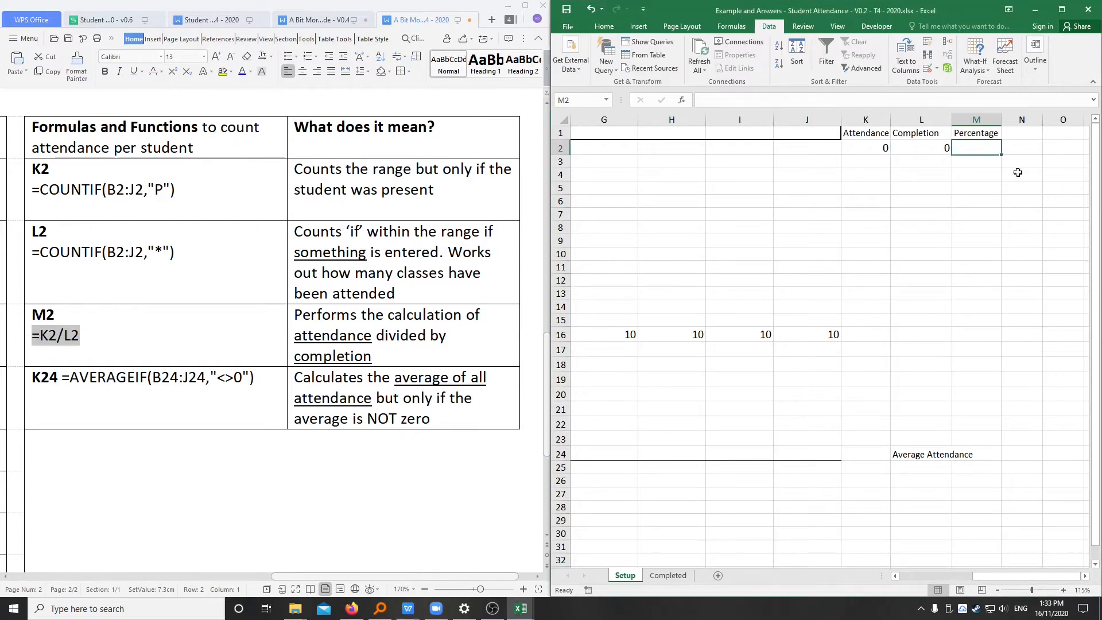
pyautogui.hotkey('ctrl', 'v')
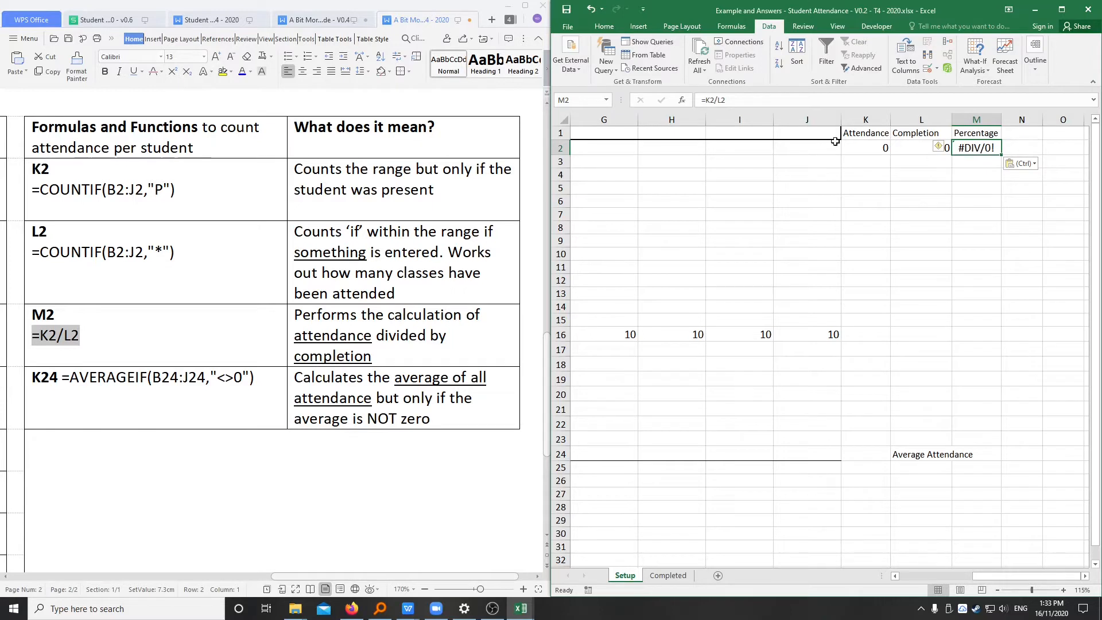
pyautogui.click(913, 149)
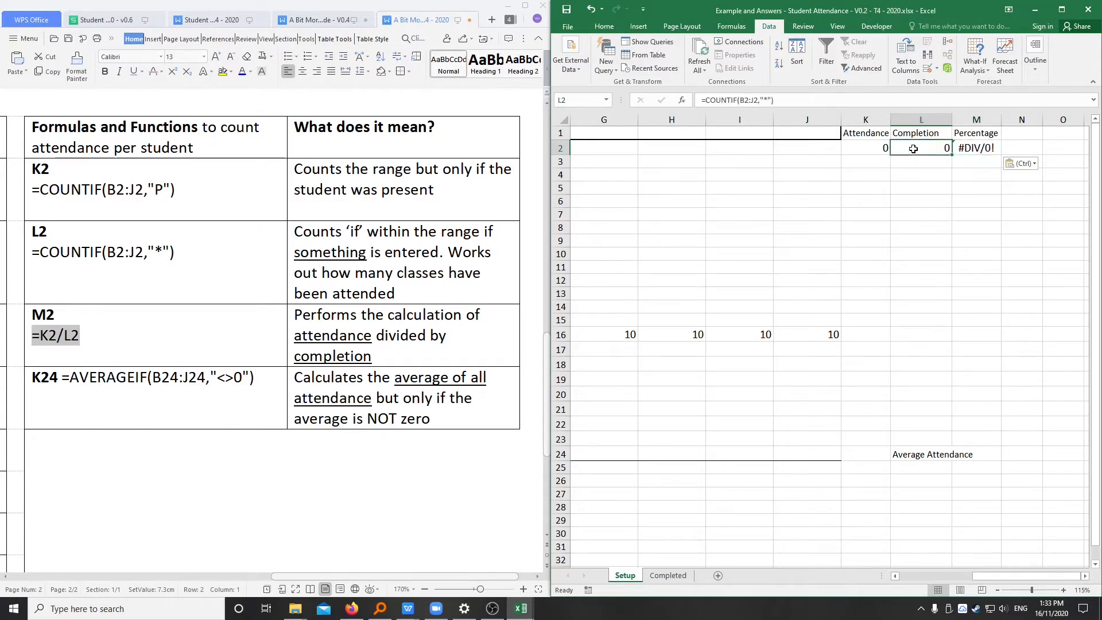
pyautogui.click(976, 148)
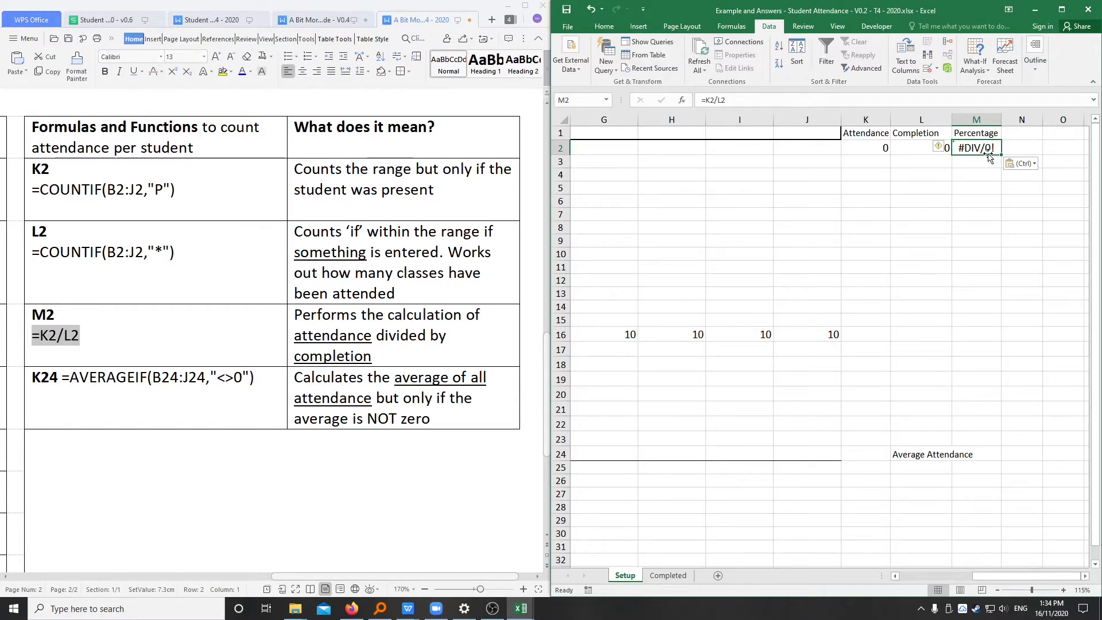
pyautogui.click(164, 405)
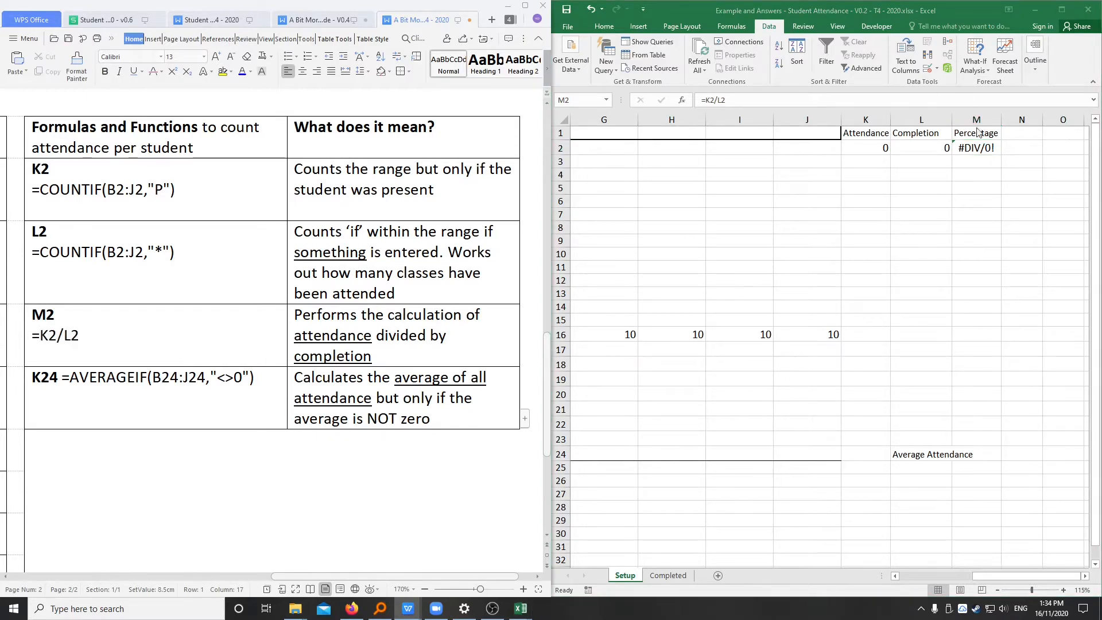
pyautogui.click(981, 150)
pyautogui.doubleClick(978, 148)
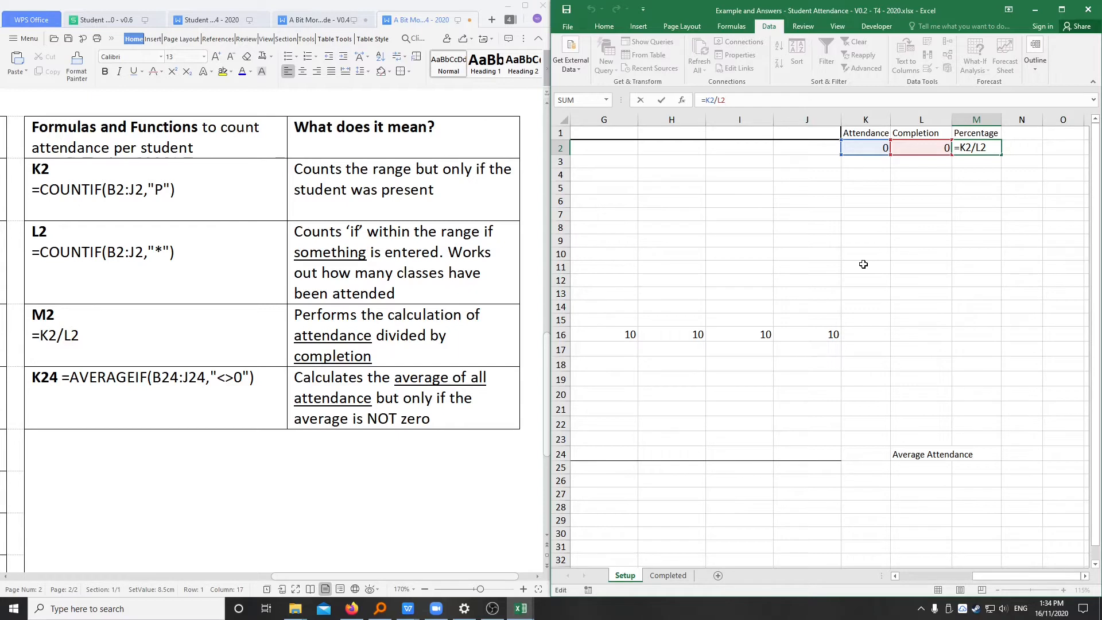
pyautogui.press('Return')
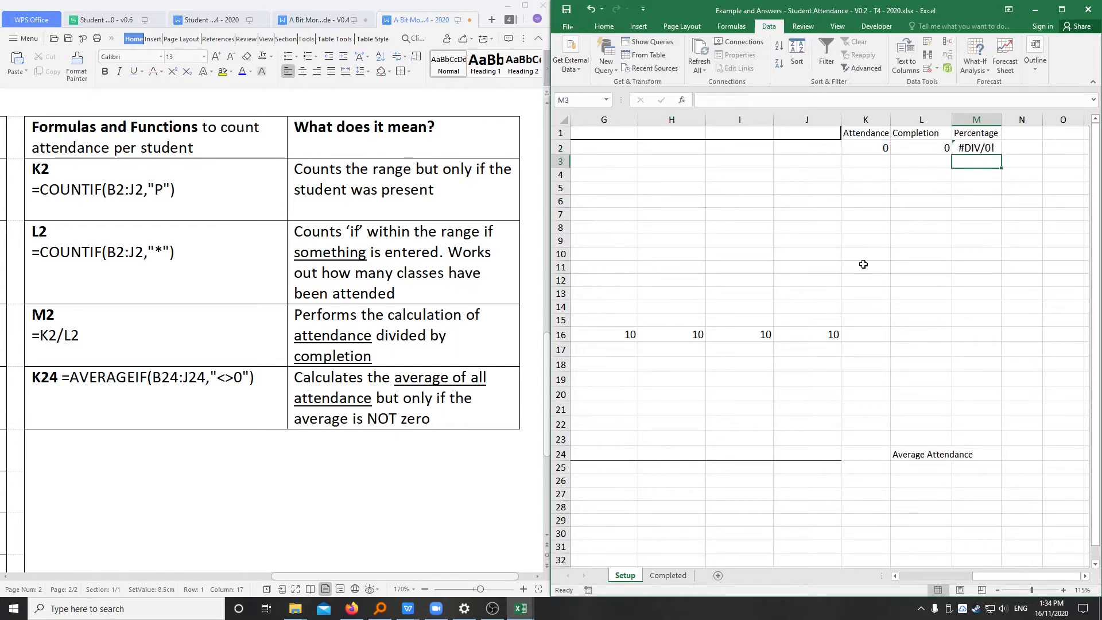
# Copy the formula =AVERAGEIF(B24:J24,"<>0") from the handout into the Average Attendance cell K24 and review its explanation in the handout.
pyautogui.click(868, 121)
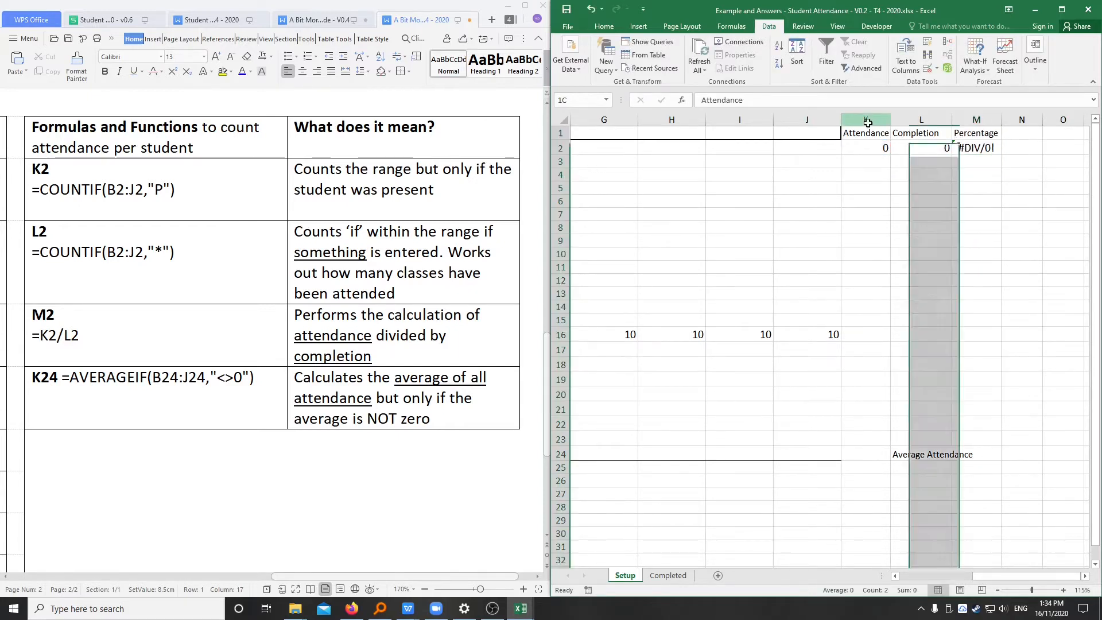
pyautogui.click(864, 453)
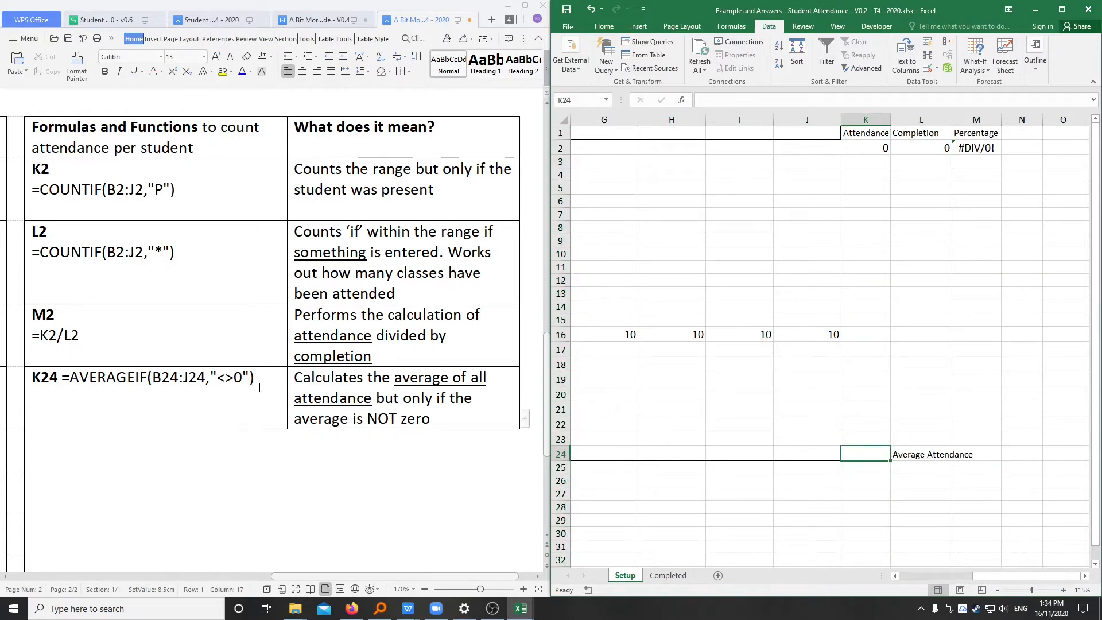
pyautogui.moveTo(260, 387); pyautogui.dragTo(65, 374)
pyautogui.hotkey('ctrl', 'c')
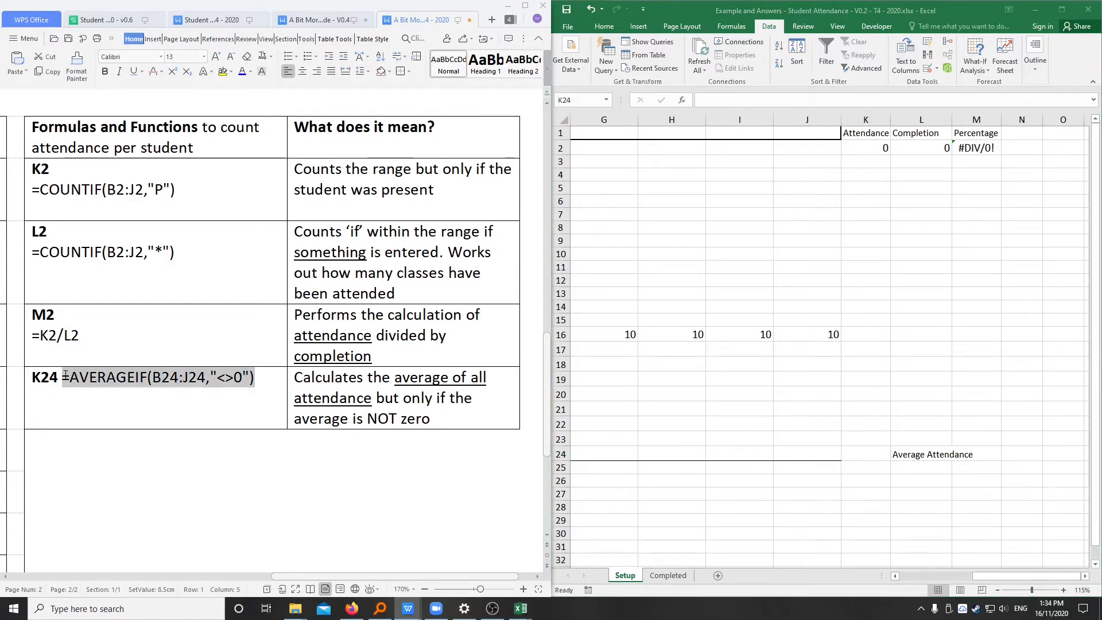
pyautogui.click(873, 454)
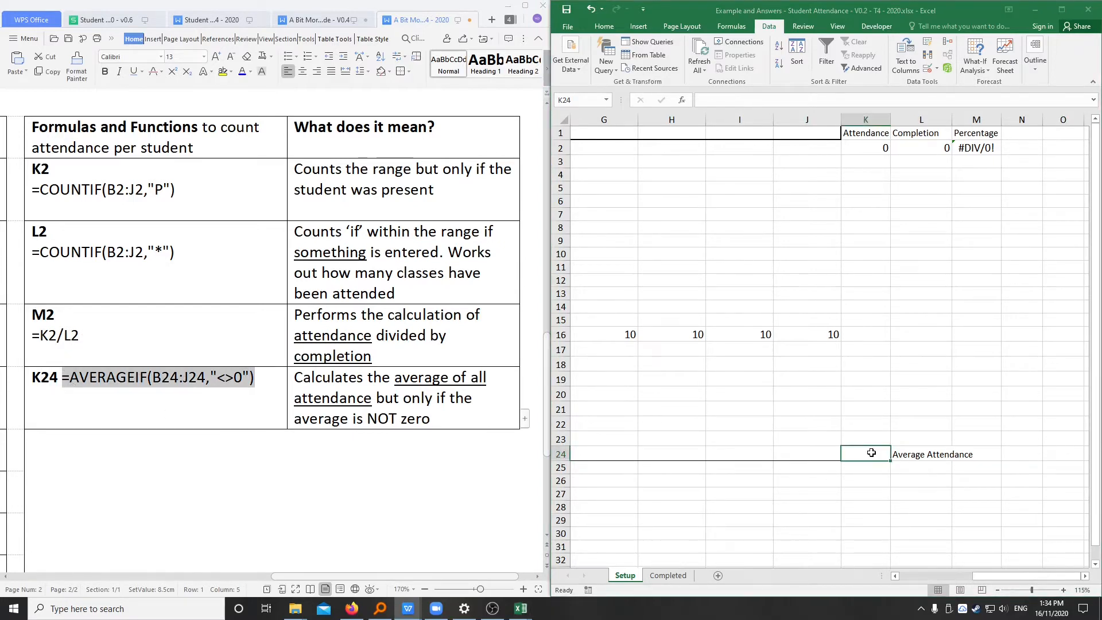
pyautogui.hotkey('ctrl', 'v')
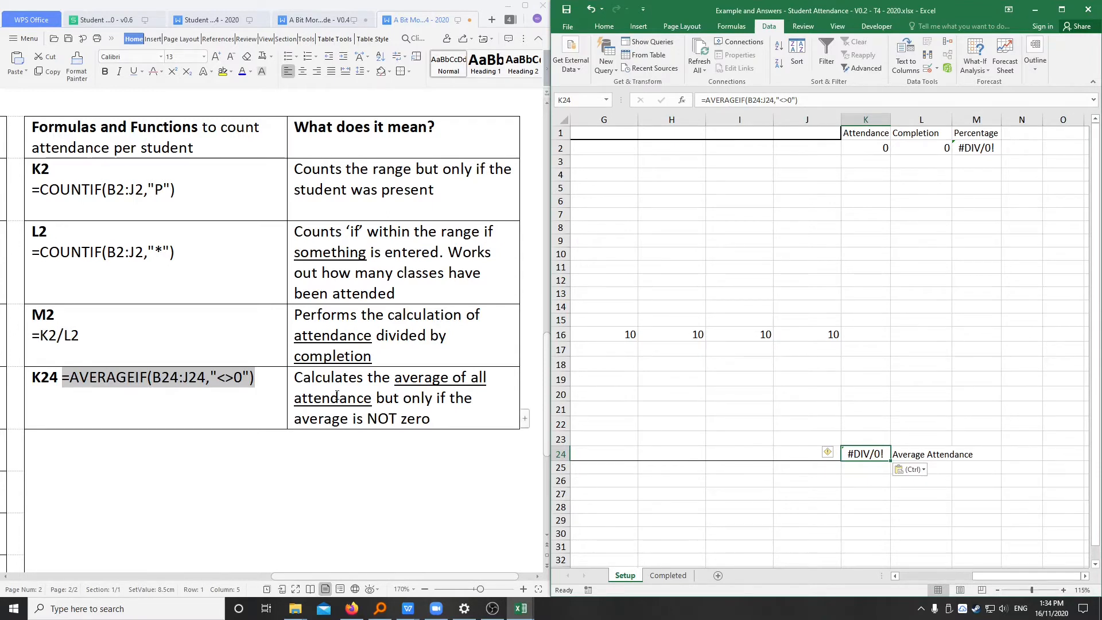
pyautogui.moveTo(348, 397); pyautogui.dragTo(438, 417)
# Fill the weekly formulas in B17:B24 across to column J and check the Average Attendance cell K24.
pyautogui.click(821, 459)
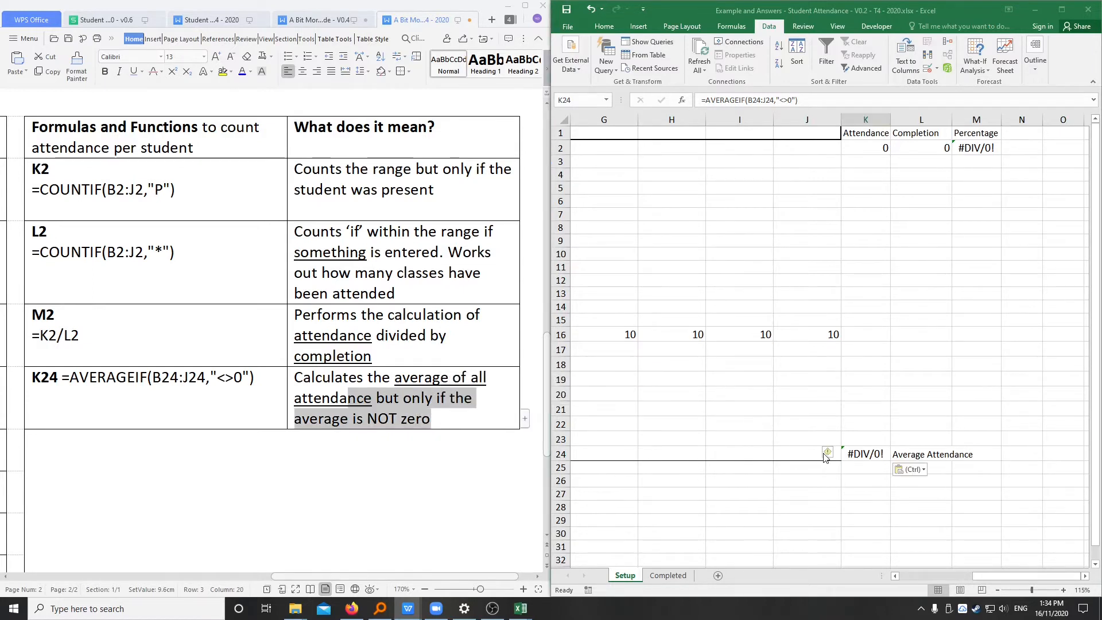
pyautogui.press('Left')
pyautogui.press('Left')
pyautogui.press('Left')
pyautogui.press('Left')
pyautogui.press('Left')
pyautogui.press('Left')
pyautogui.press('Left')
pyautogui.press('Left')
pyautogui.press('Left')
pyautogui.press('Left')
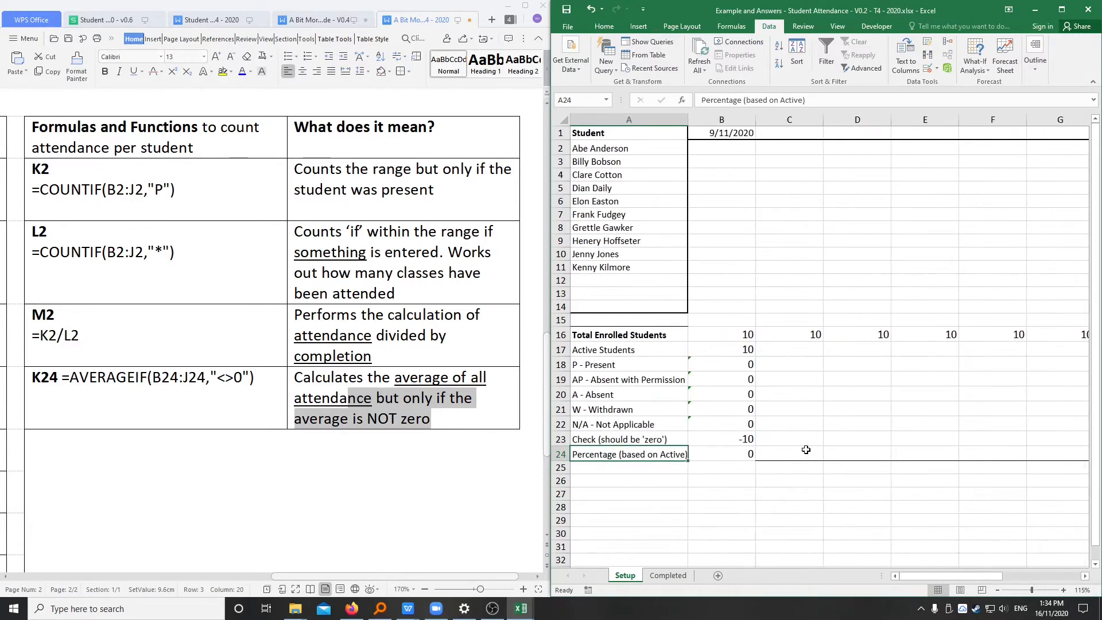
pyautogui.press('Right')
pyautogui.press('Right')
pyautogui.press('Up')
pyautogui.press('Up')
pyautogui.press('Left')
pyautogui.press('Left')
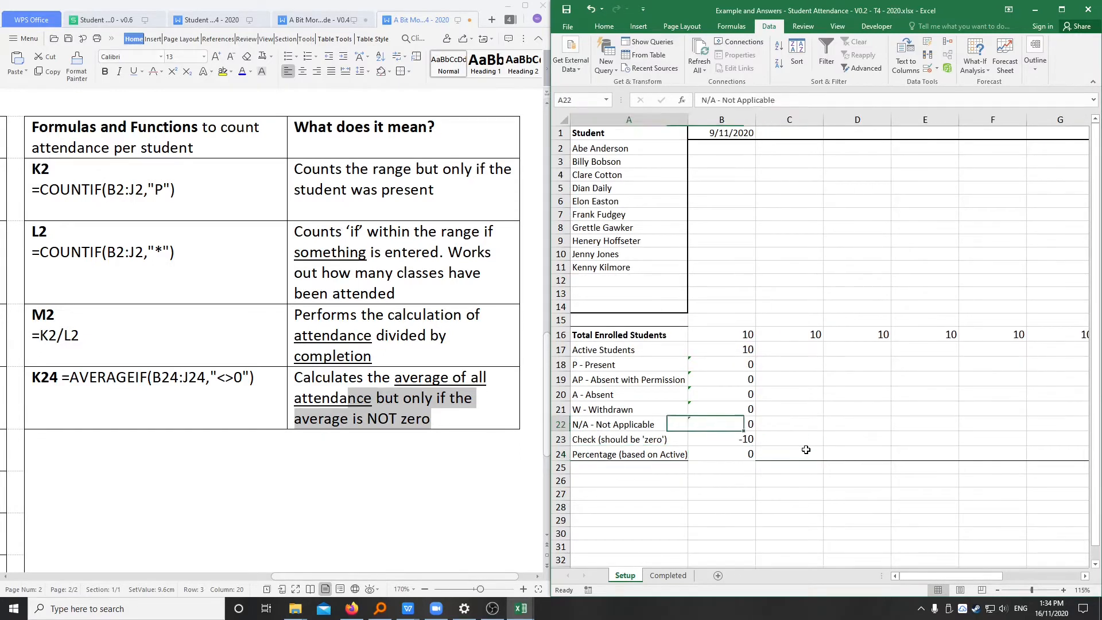
pyautogui.press('Down')
pyautogui.press('Right')
pyautogui.press('Up')
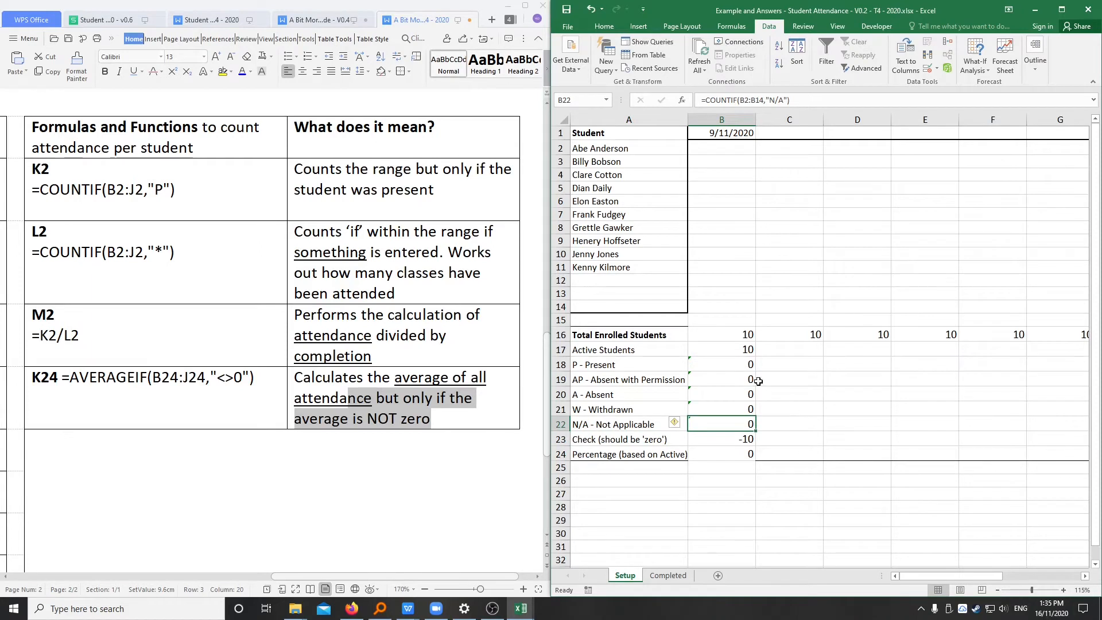
pyautogui.moveTo(727, 346); pyautogui.dragTo(959, 437)
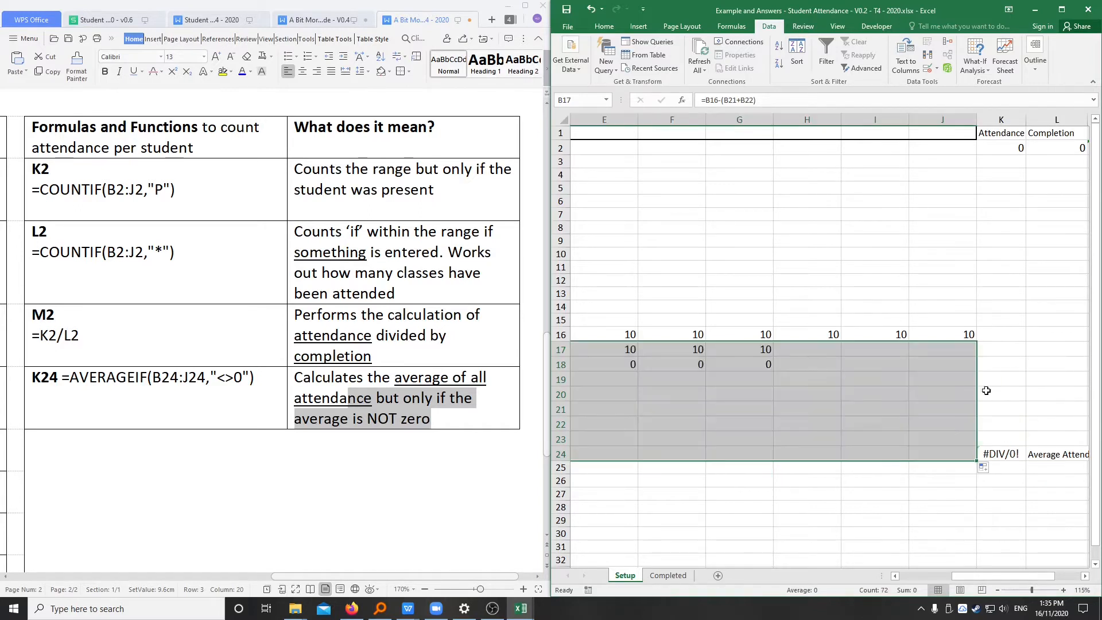
pyautogui.click(1014, 453)
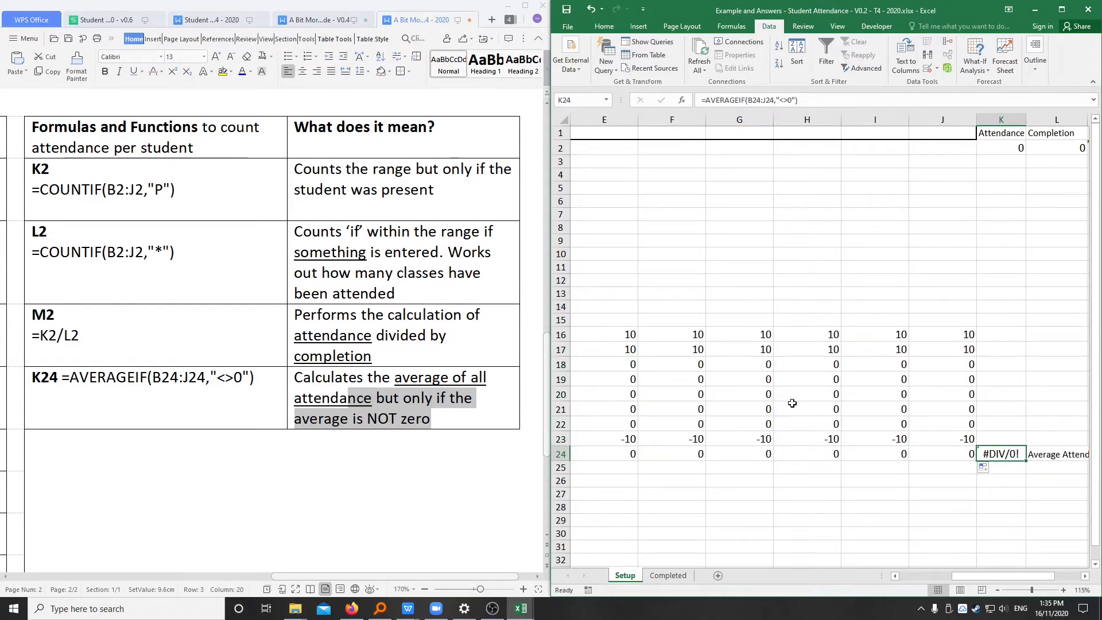
pyautogui.scroll(4, 811, 437)
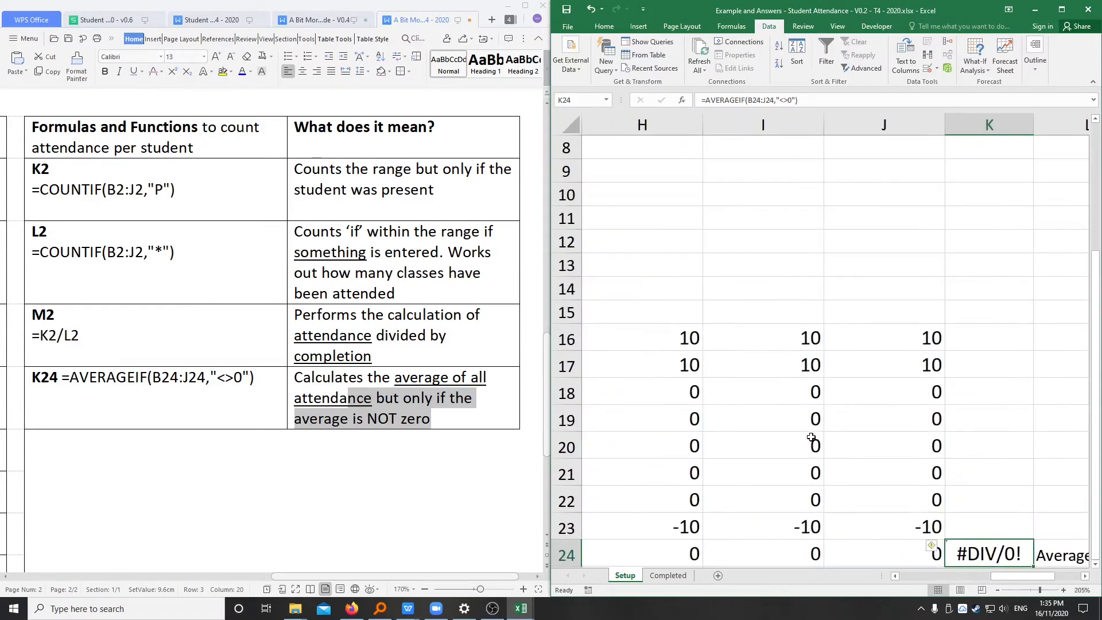
pyautogui.scroll(-3, 810, 436)
pyautogui.scroll(-2, 811, 434)
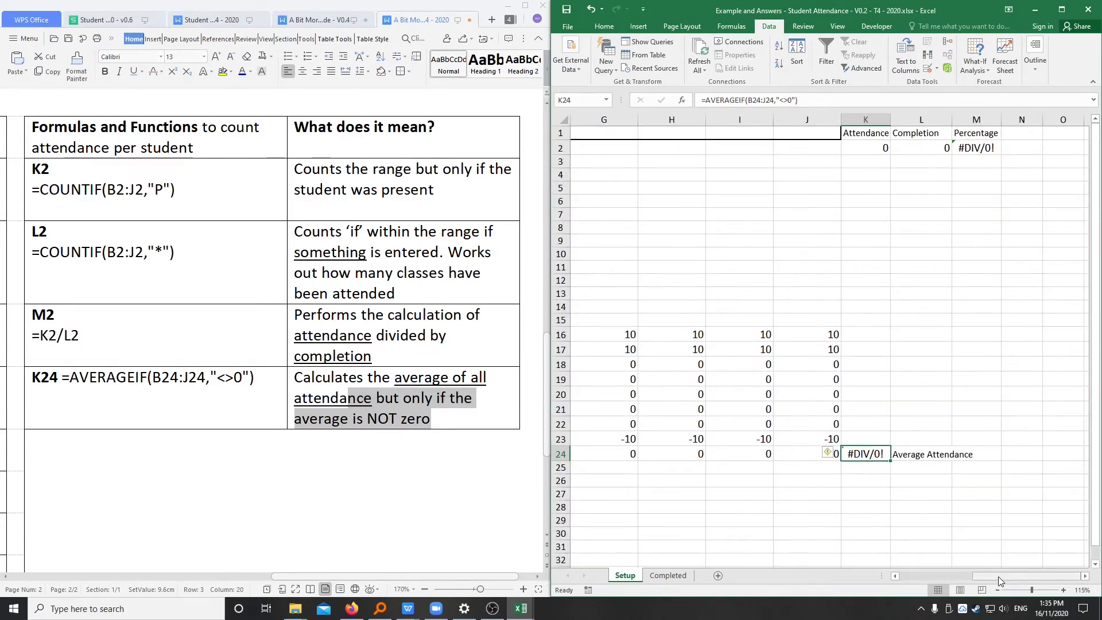
# Inspect the P - Present formulas in row 18 from column B to F, checking which range each one counts.
pyautogui.moveTo(1001, 576); pyautogui.dragTo(877, 574)
pyautogui.click(752, 364)
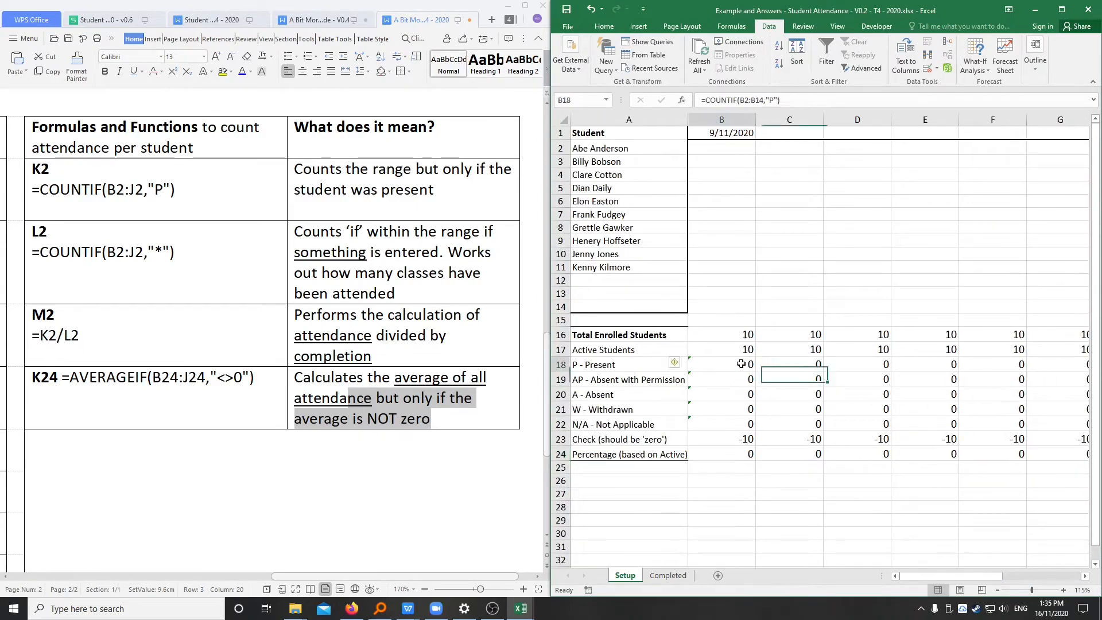
pyautogui.click(810, 367)
pyautogui.click(866, 370)
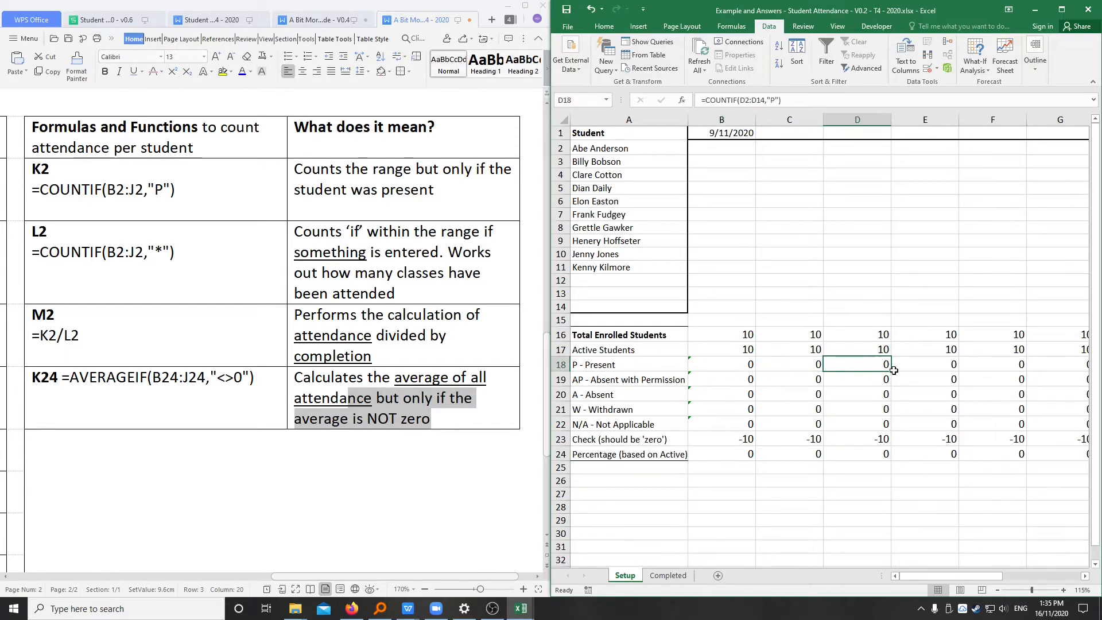
pyautogui.click(924, 359)
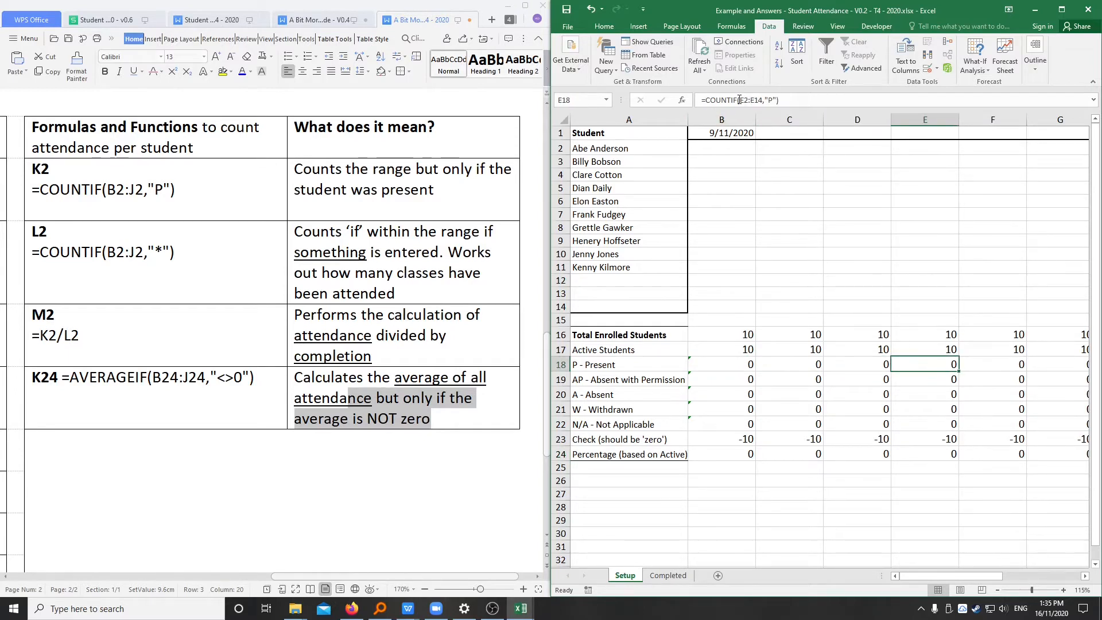
pyautogui.press('F2')
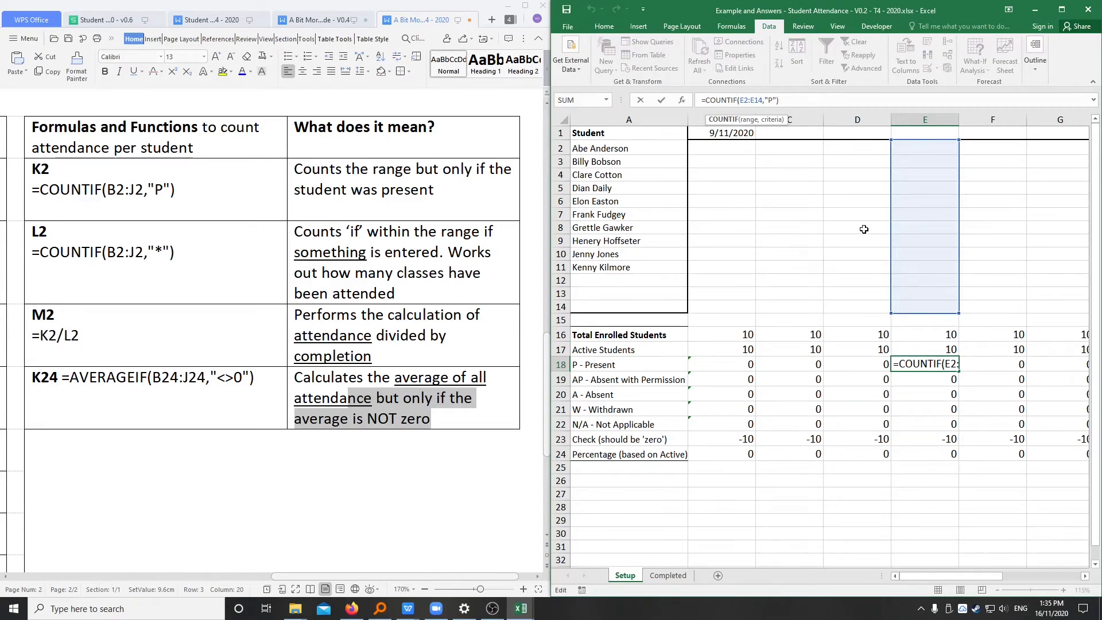
pyautogui.press('Return')
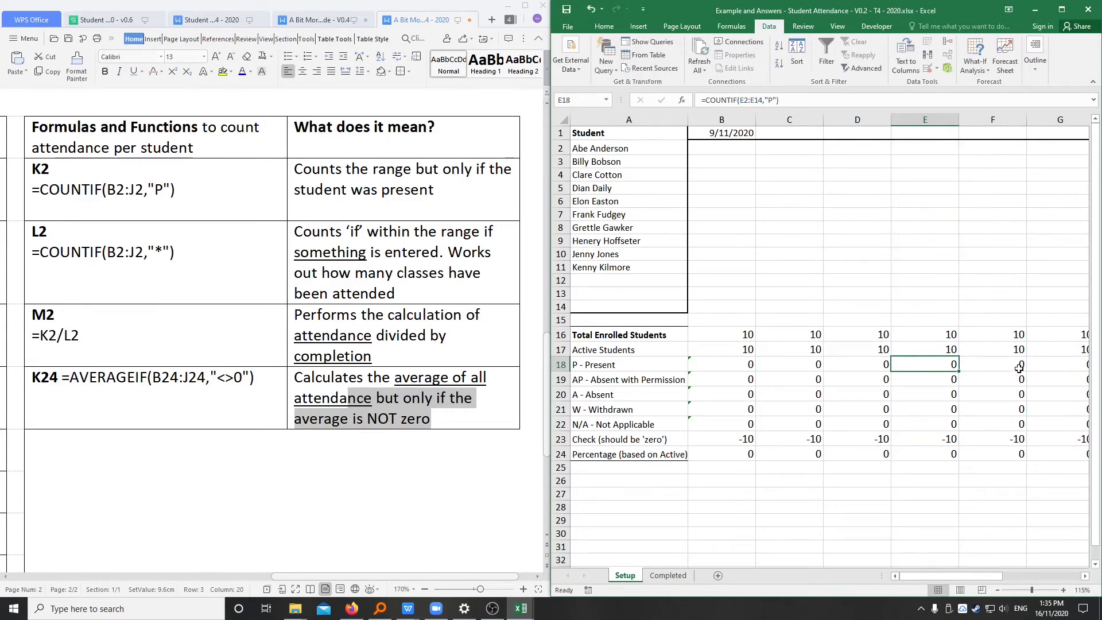
pyautogui.press('Right')
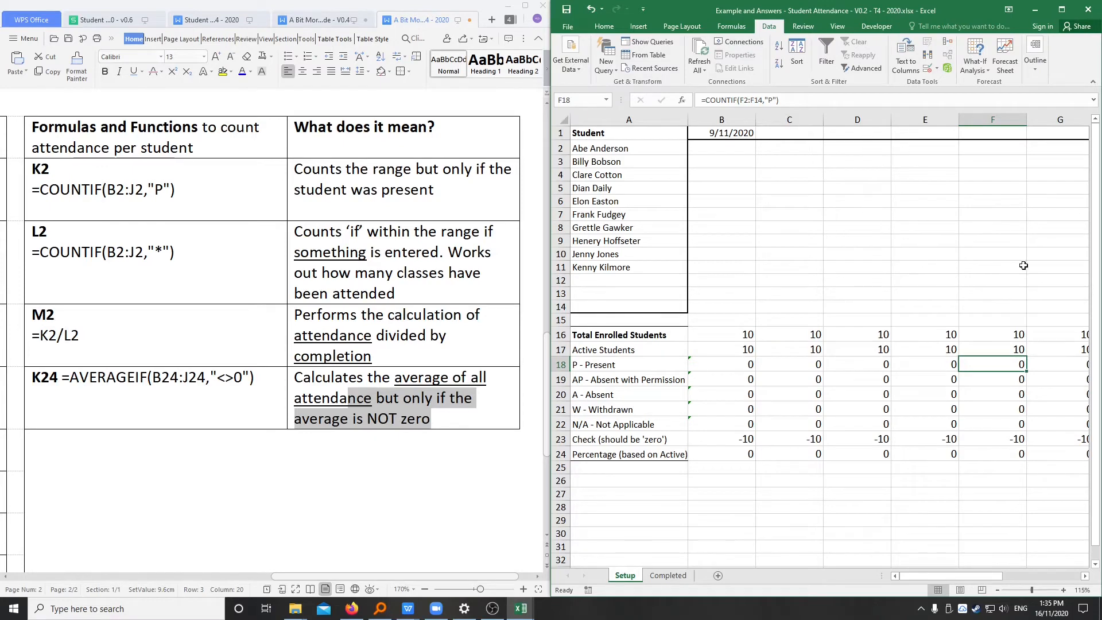
pyautogui.click(812, 102)
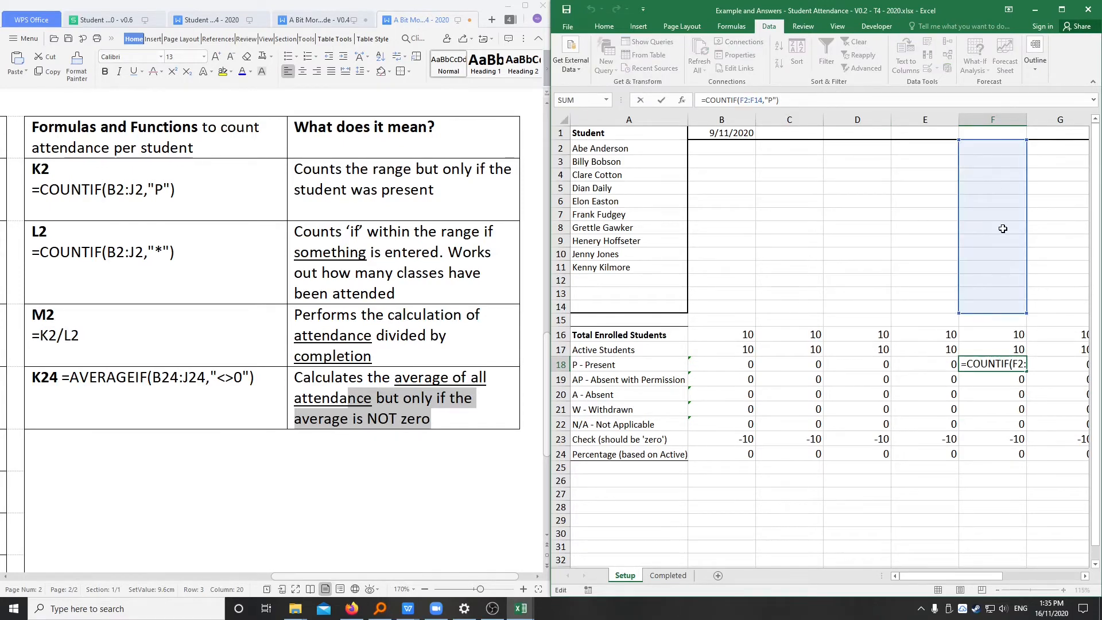
pyautogui.press('Escape')
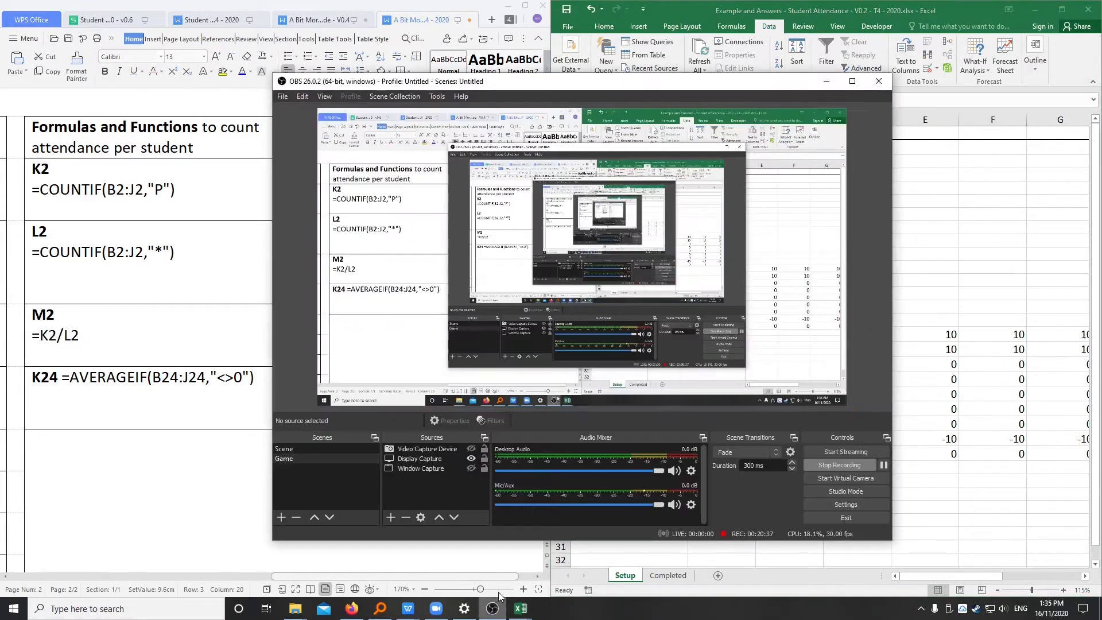
pyautogui.click(492, 608)
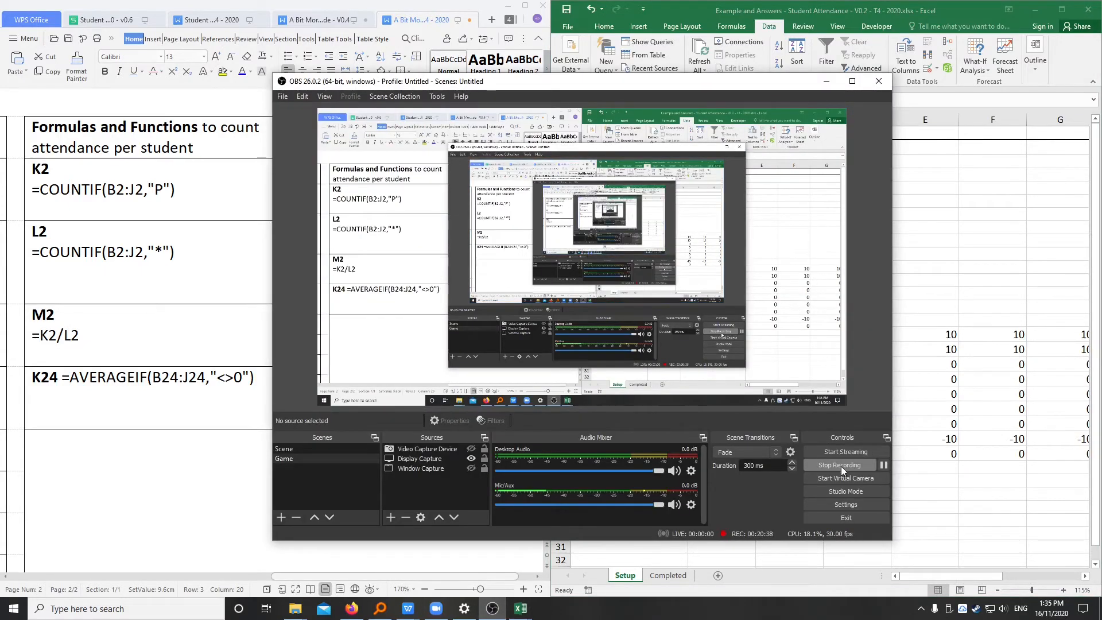
pyautogui.click(884, 464)
pyautogui.click(826, 81)
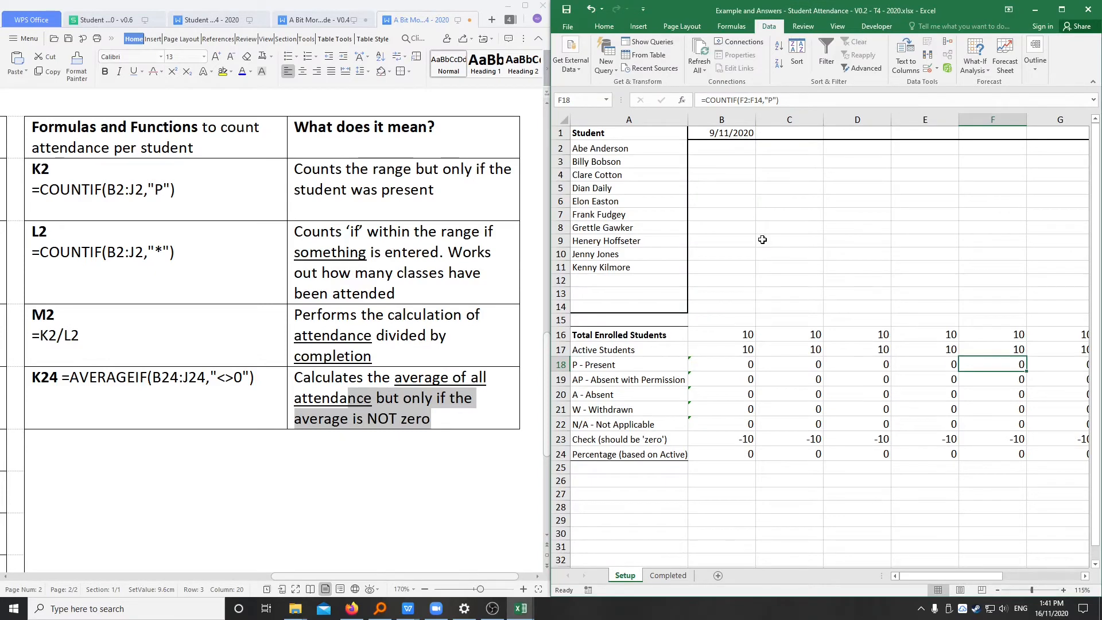
# Return to the roster template in Step 1 on the first page of the setup handout.
pyautogui.click(372, 503)
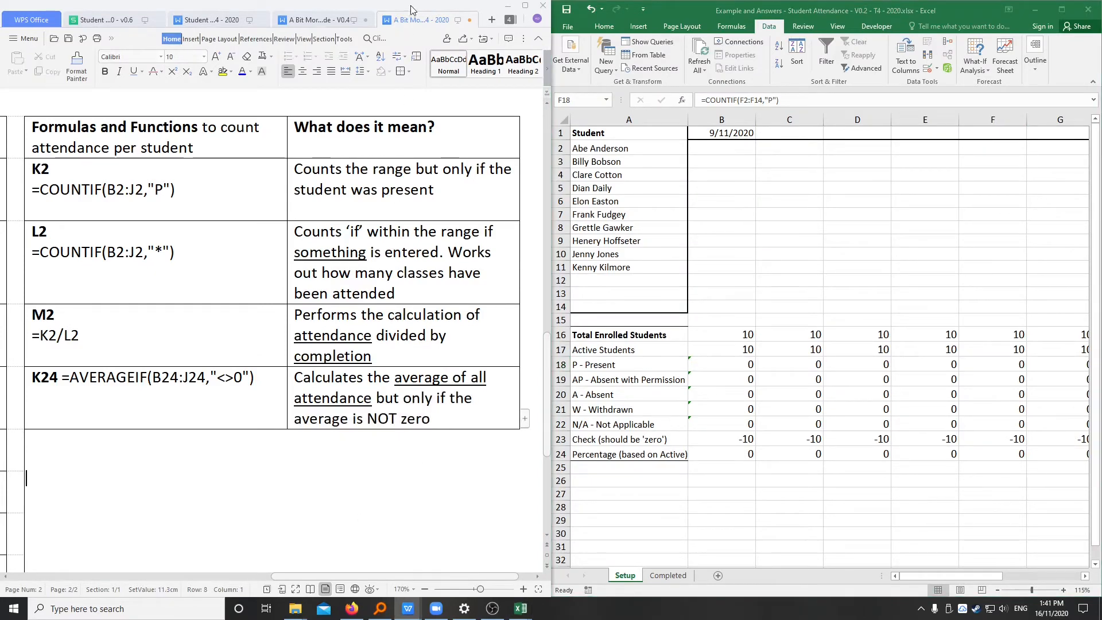
pyautogui.scroll(5, 346, 391)
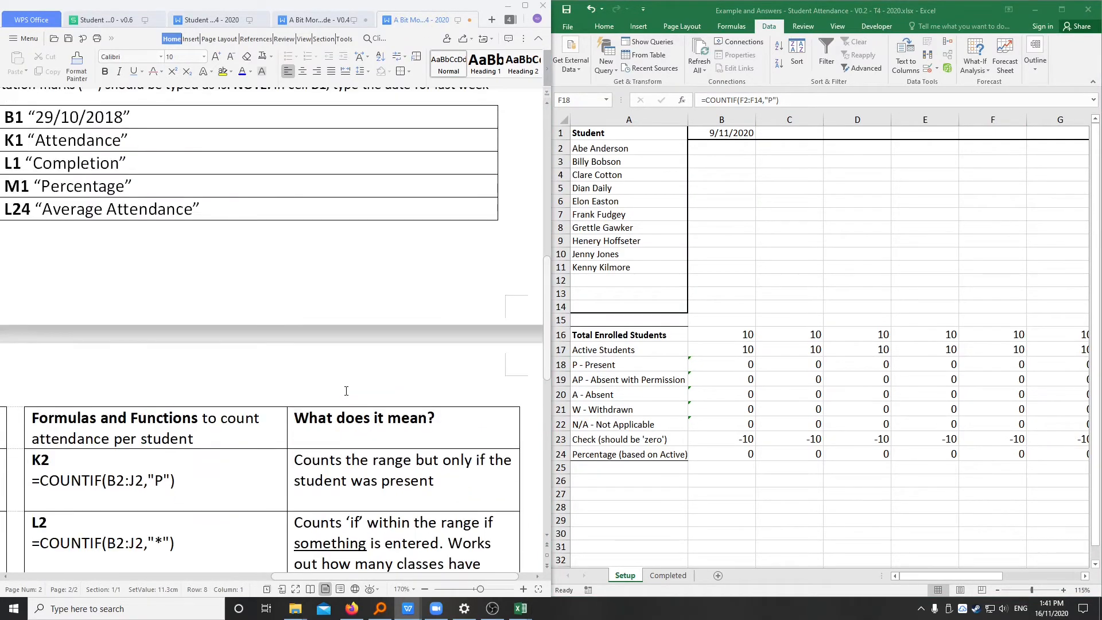
pyautogui.scroll(8, 345, 391)
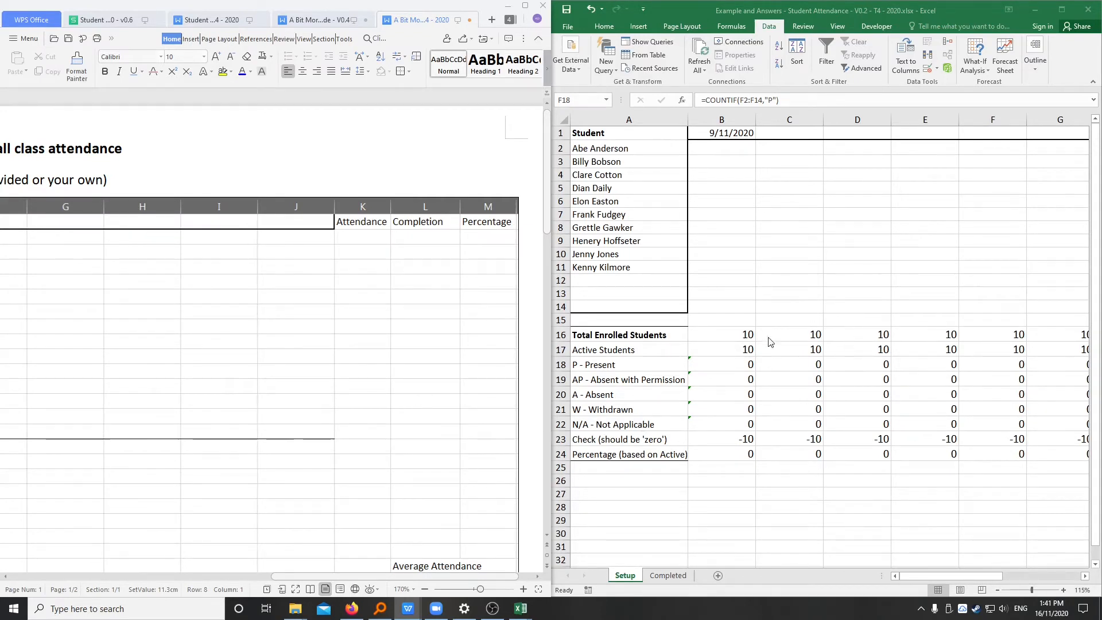
# Save the workbook in the A bit more folder as "Example and Answers - Student Attendance - V0.2 - Edited - T4 - 2020.xlsx".
pyautogui.click(566, 27)
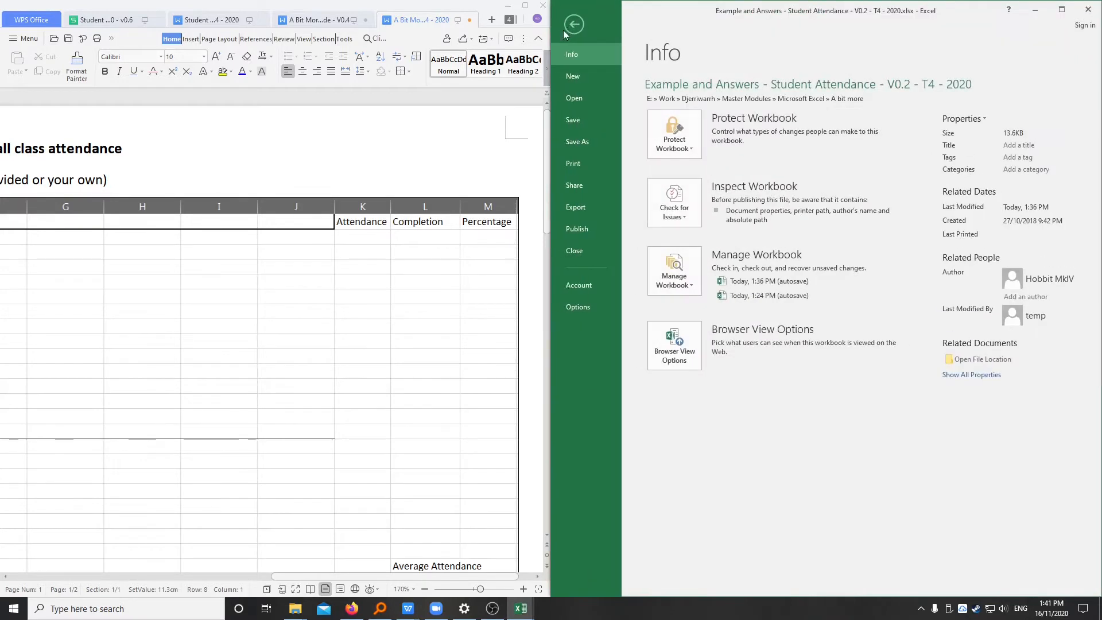
pyautogui.click(577, 141)
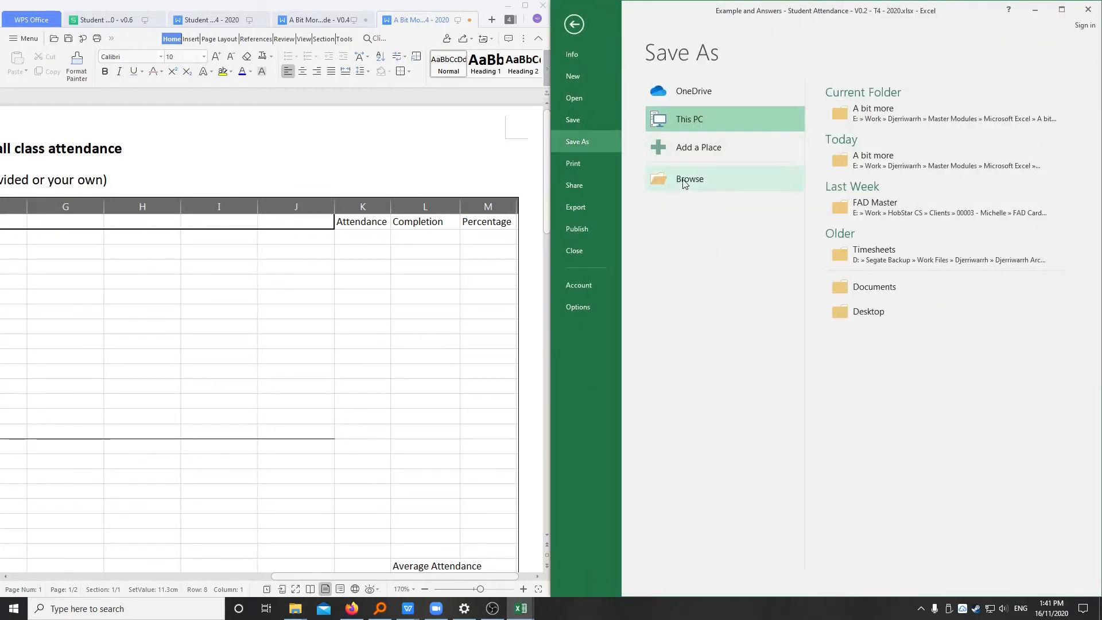
pyautogui.click(851, 118)
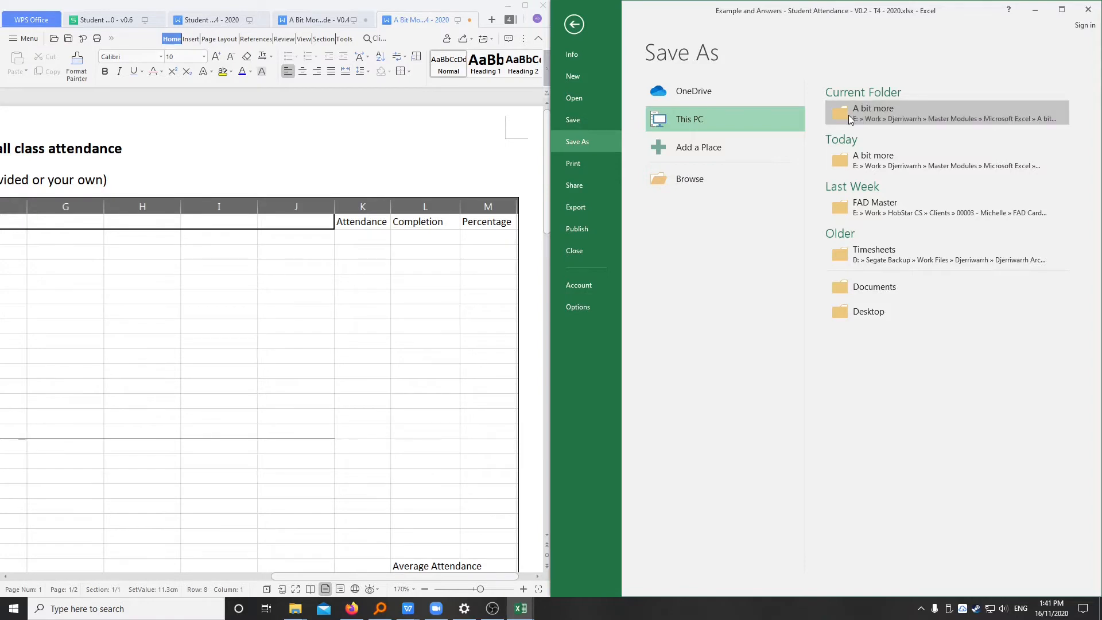
pyautogui.click(797, 231)
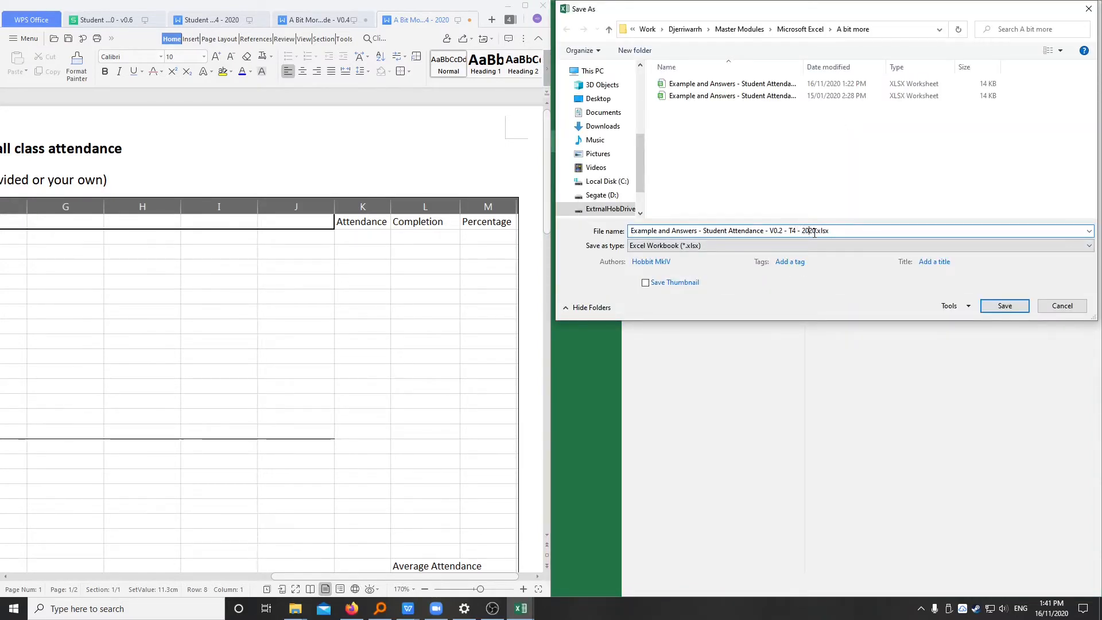
pyautogui.press('Left')
pyautogui.press('Left')
pyautogui.press('Left')
pyautogui.press('Left')
pyautogui.write('- Edited')
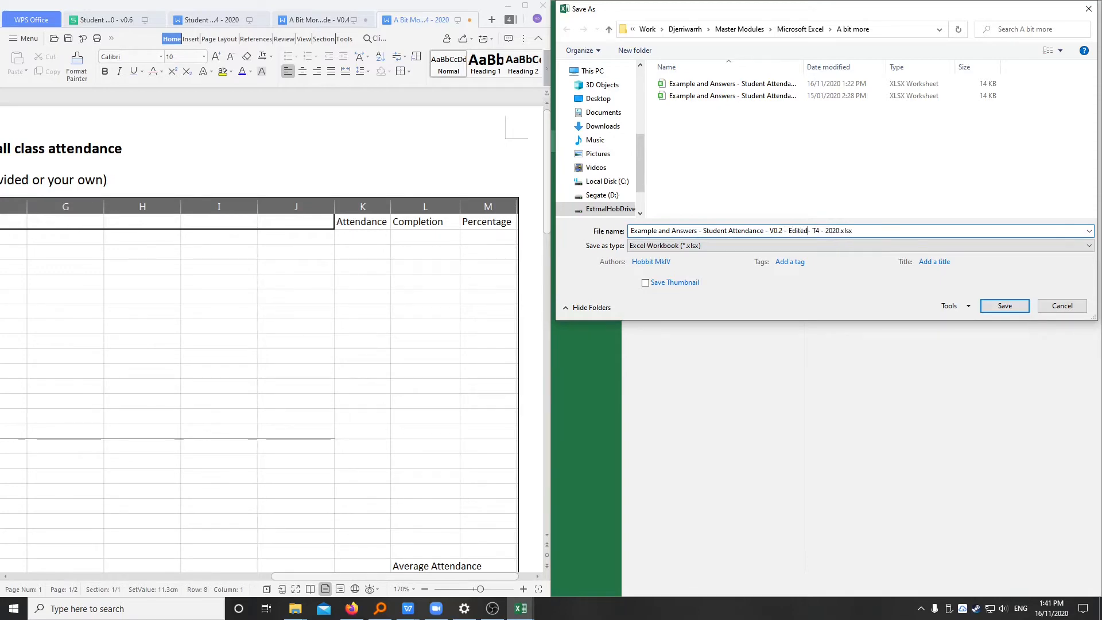
pyautogui.press('Return')
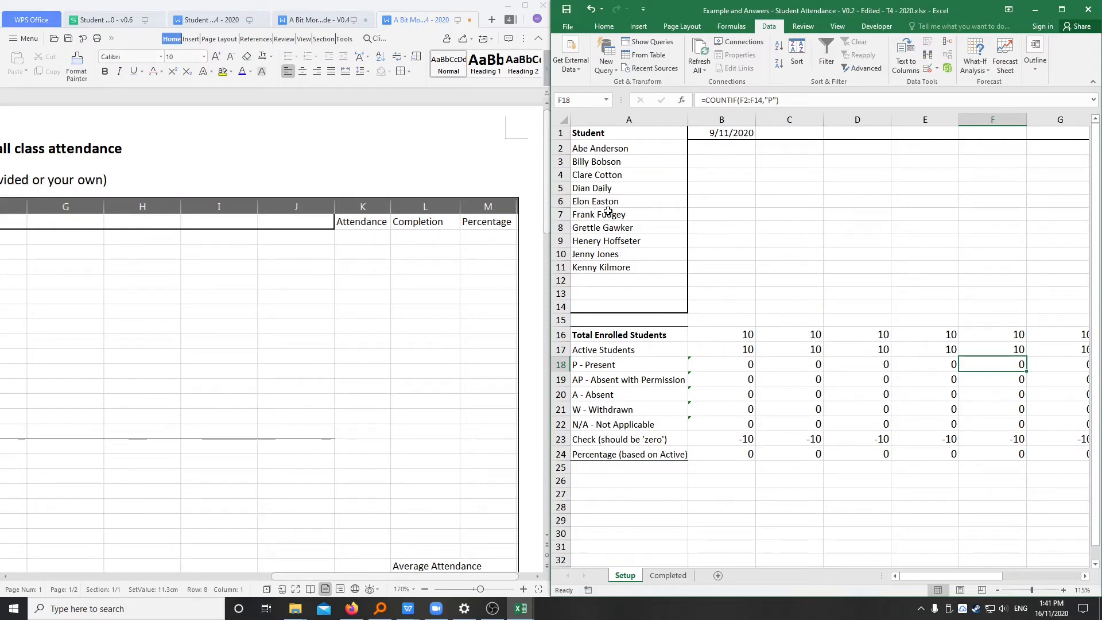
# Save the setup handout and switch to the Getting Started section of the V0.4 A Bit More guide.
pyautogui.click(409, 18)
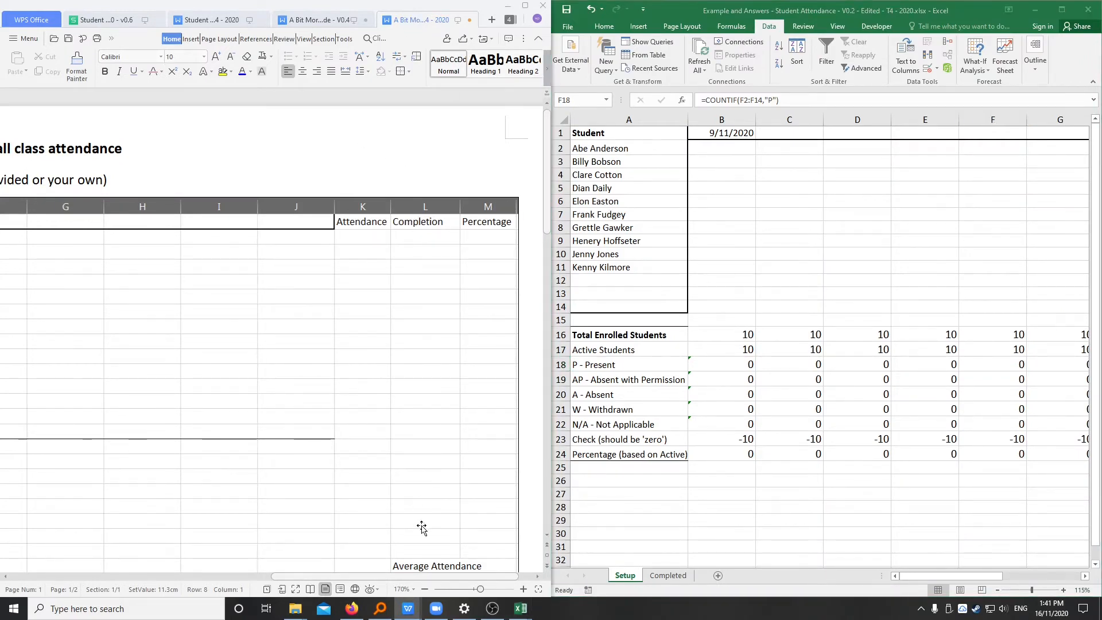
pyautogui.moveTo(456, 579); pyautogui.dragTo(196, 580)
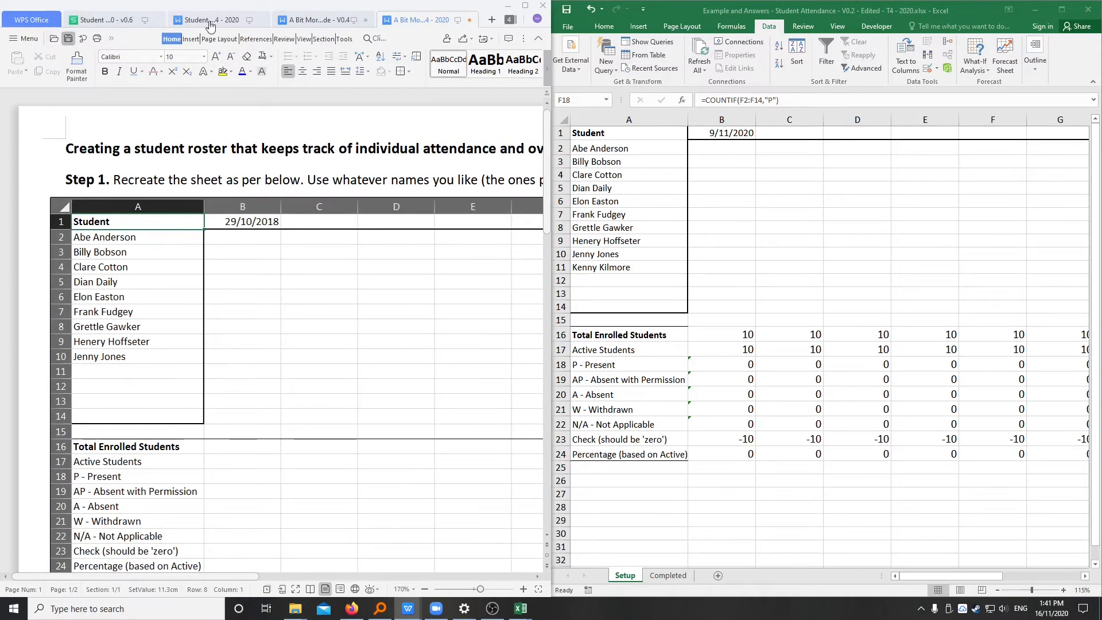
pyautogui.click(328, 22)
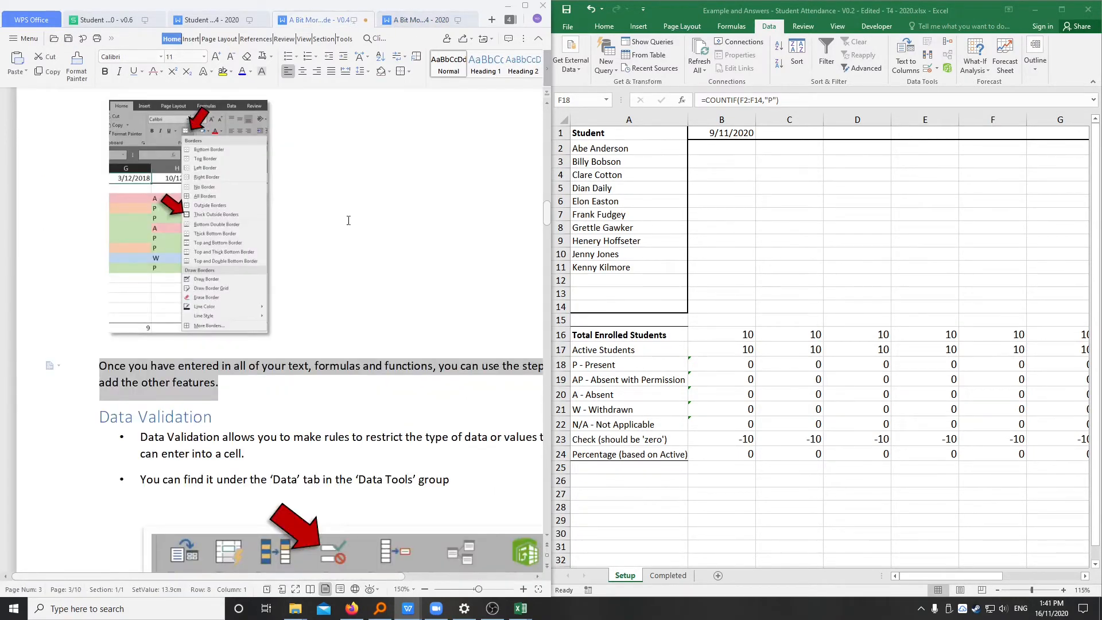
pyautogui.scroll(3, 310, 242)
pyautogui.scroll(2, 282, 224)
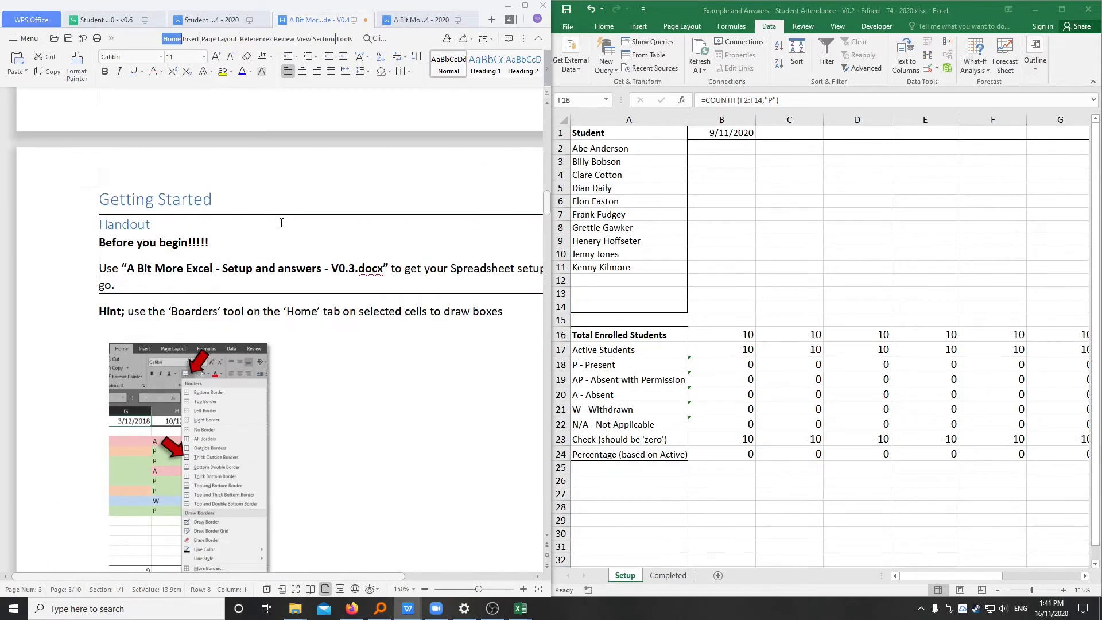
# Read the guide's note on adding the other features once text, formulas and functions are entered, up to the Data Validation heading.
pyautogui.moveTo(325, 21)
pyautogui.scroll(-6, 313, 301)
pyautogui.click(239, 342)
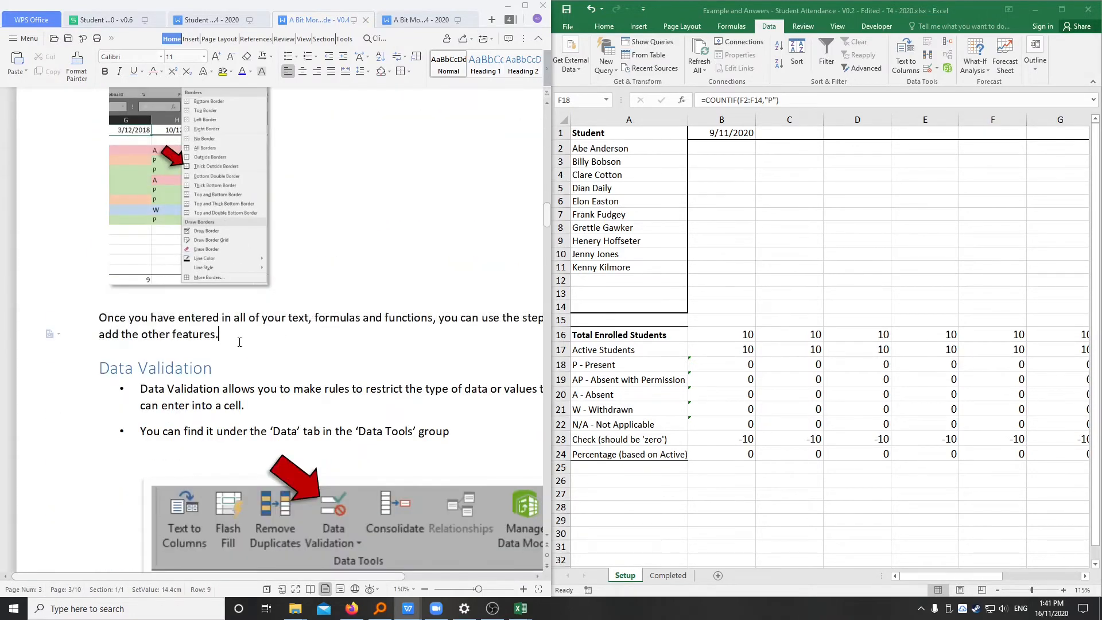
pyautogui.moveTo(324, 319); pyautogui.dragTo(435, 317)
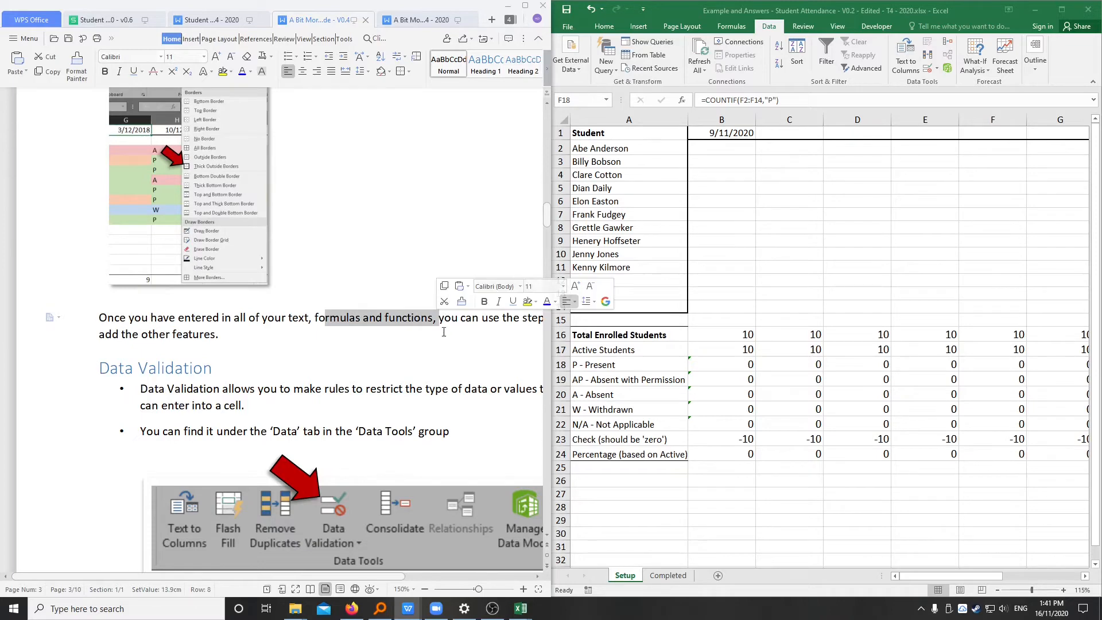
pyautogui.click(246, 364)
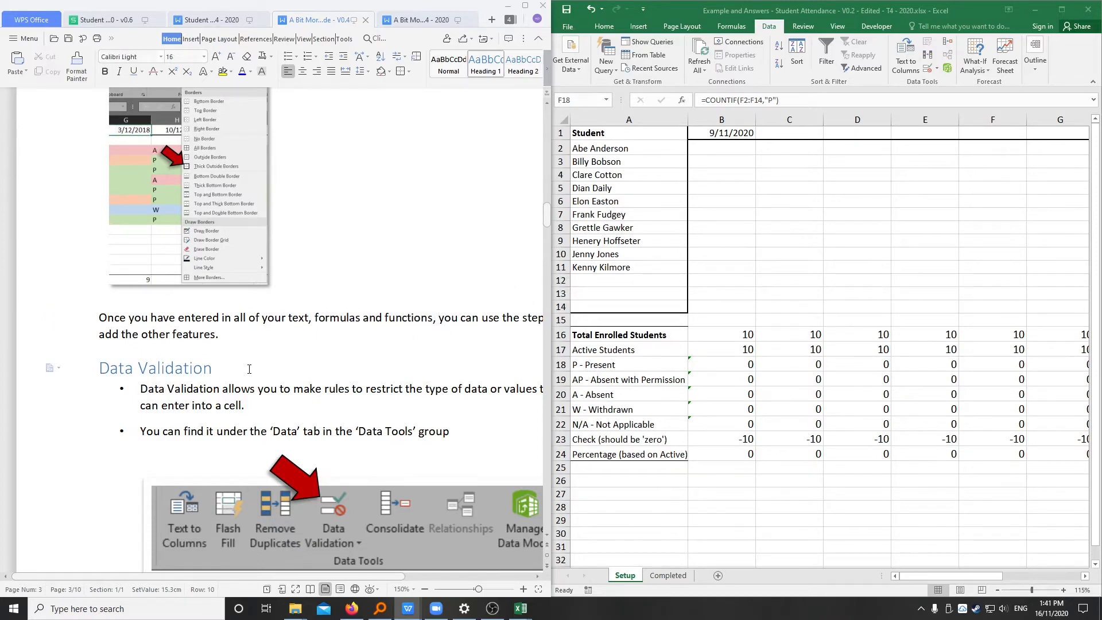
pyautogui.scroll(-5, 249, 368)
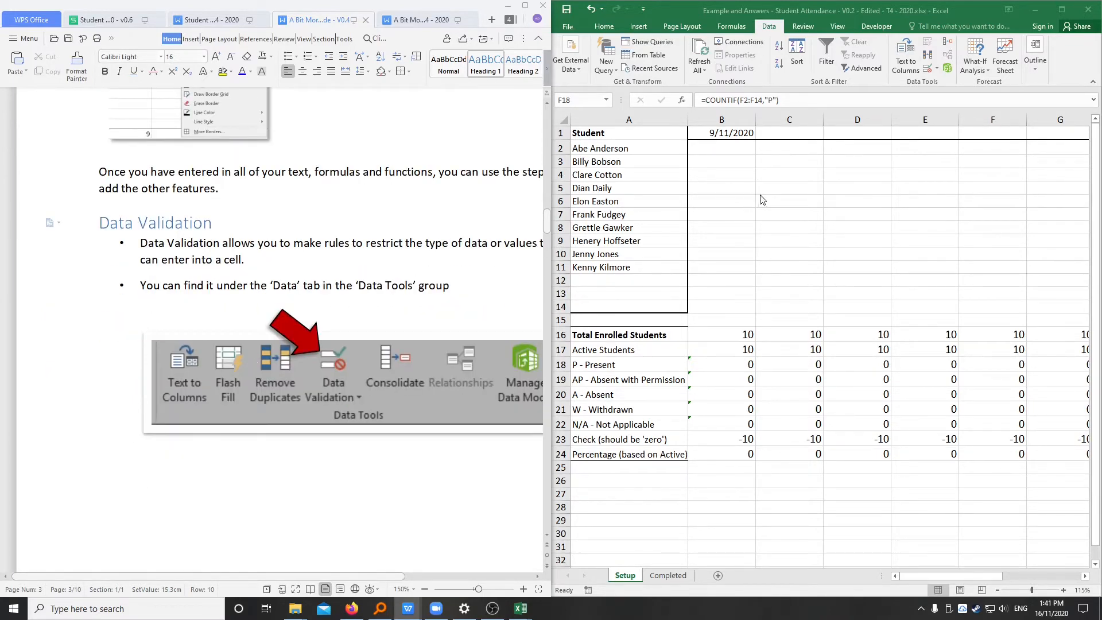
# Read the guide's Data Validation bullets on what the feature restricts and where to find it.
pyautogui.click(819, 176)
pyautogui.click(239, 222)
pyautogui.hscroll(2, 215, 252)
pyautogui.hscroll(1, 217, 249)
pyautogui.hscroll(-1, 217, 247)
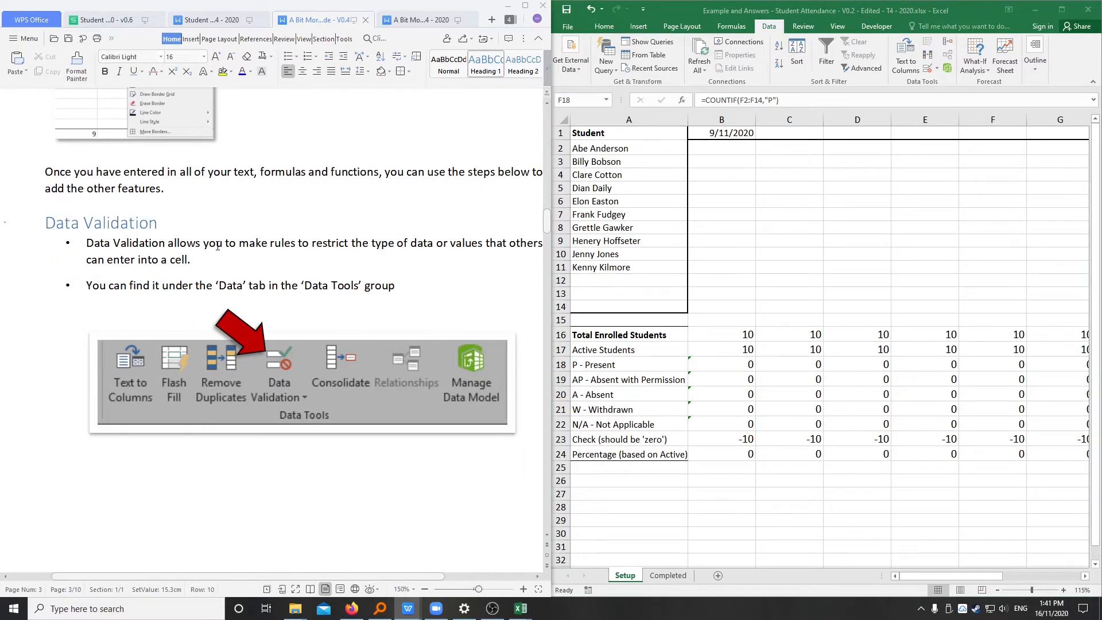
pyautogui.moveTo(86, 245); pyautogui.dragTo(332, 258)
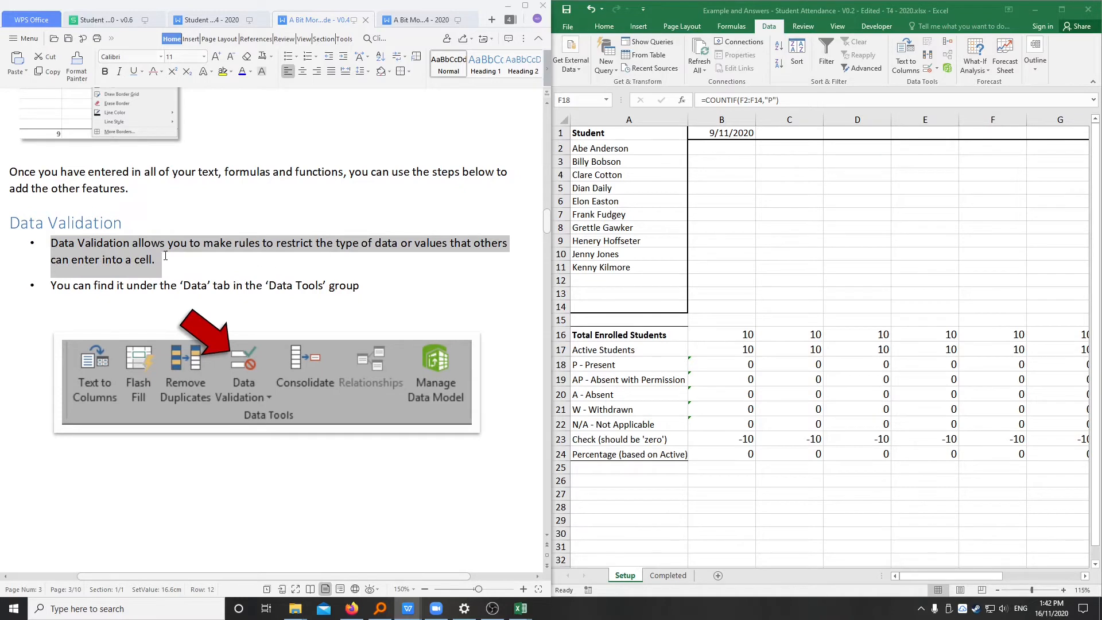
pyautogui.moveTo(165, 256); pyautogui.dragTo(162, 259)
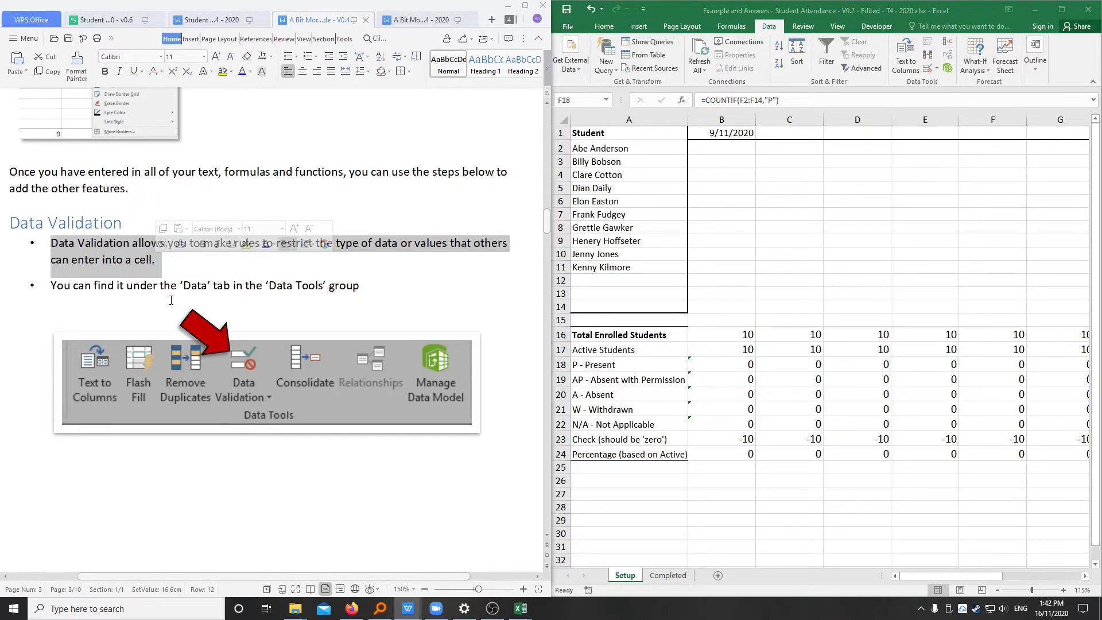
pyautogui.moveTo(58, 291); pyautogui.dragTo(354, 295)
pyautogui.click(365, 289)
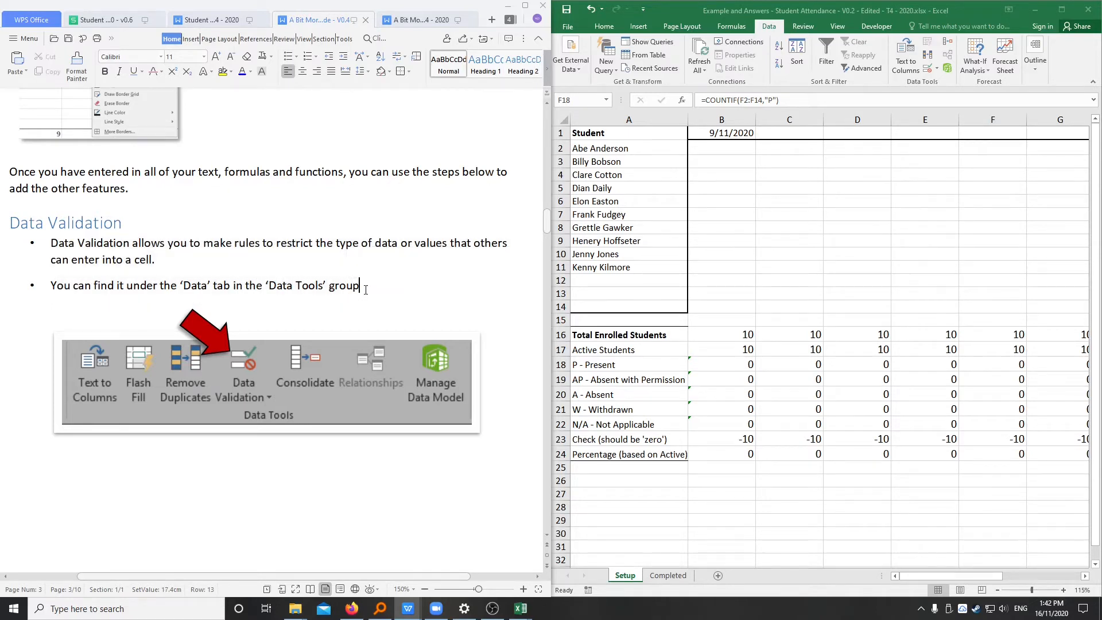
# Locate the Data Validation command in the workbook and view its description.
pyautogui.click(769, 28)
pyautogui.click(610, 27)
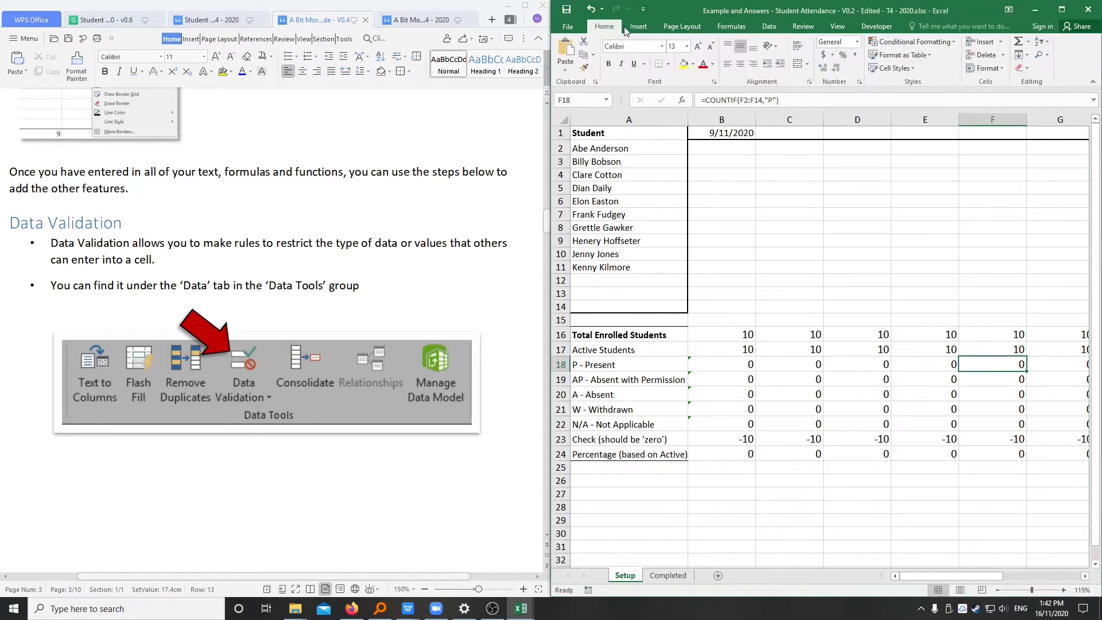
pyautogui.click(767, 27)
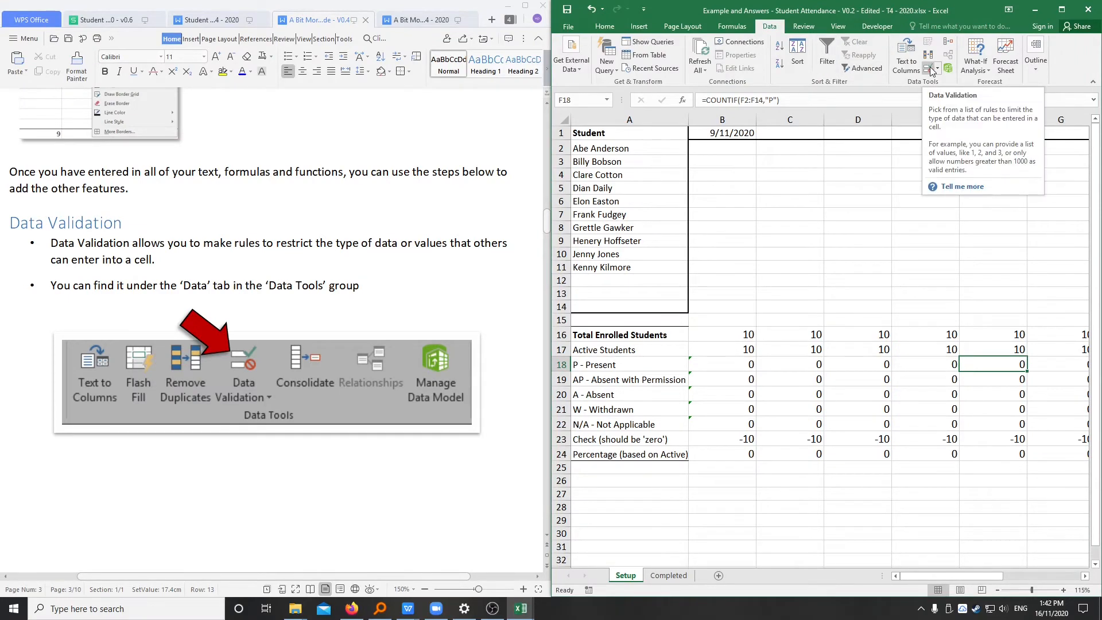
# Add the line "Before we begin, select the cells between B2:J14" below the Data Tools picture in the guide, after reviewing its validation instructions.
pyautogui.click(359, 241)
pyautogui.scroll(-6, 362, 264)
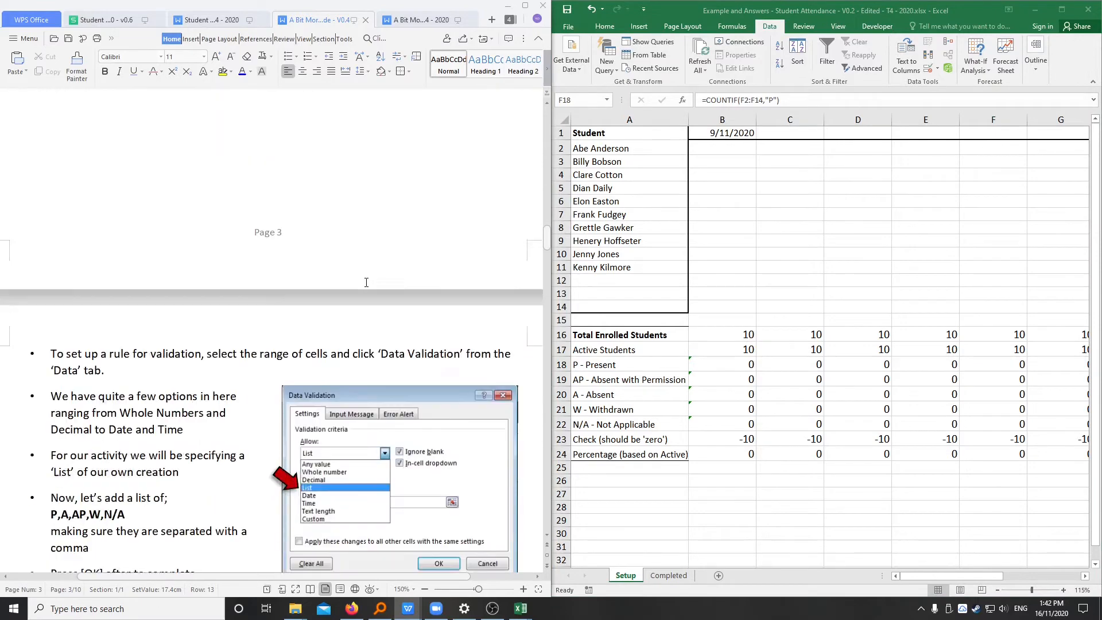
pyautogui.scroll(-2, 366, 283)
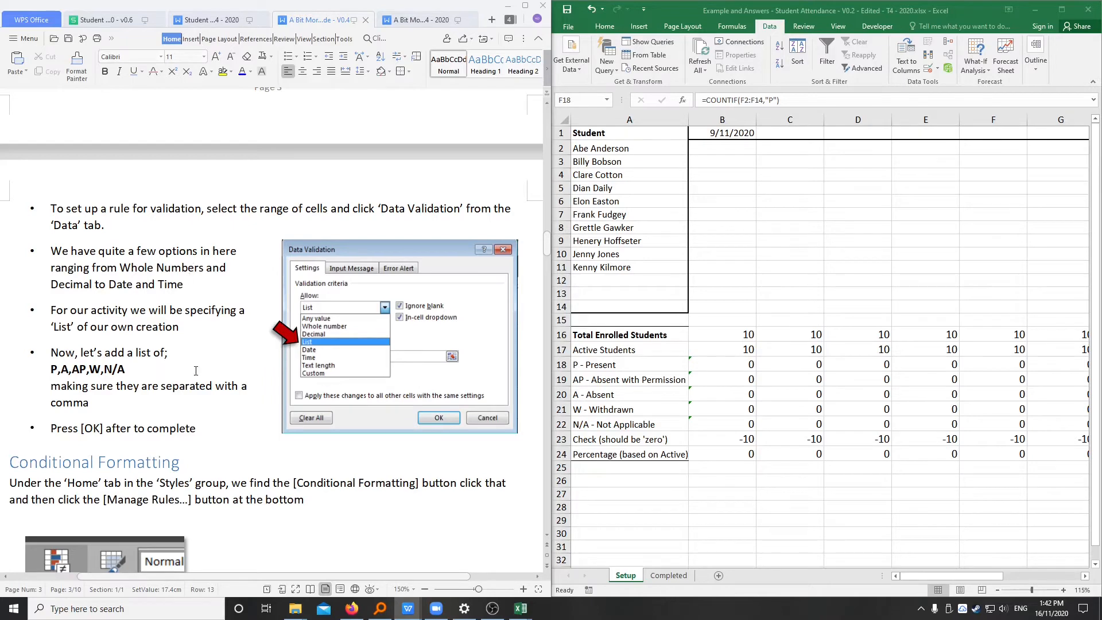
pyautogui.scroll(6, 196, 371)
pyautogui.scroll(-2, 110, 239)
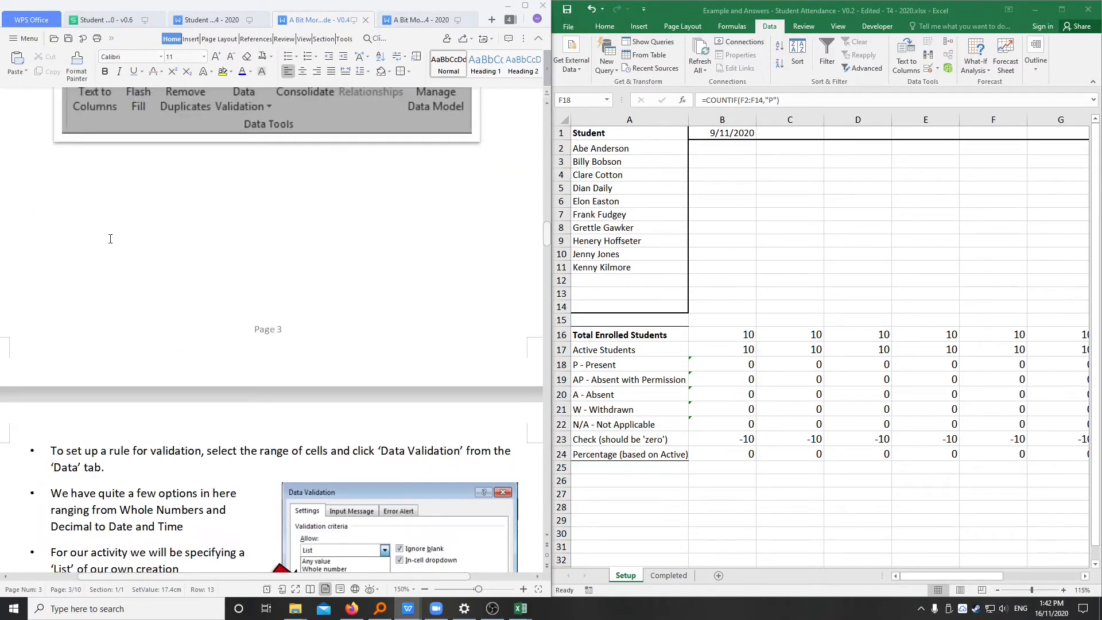
pyautogui.write('efore we begin, select t')
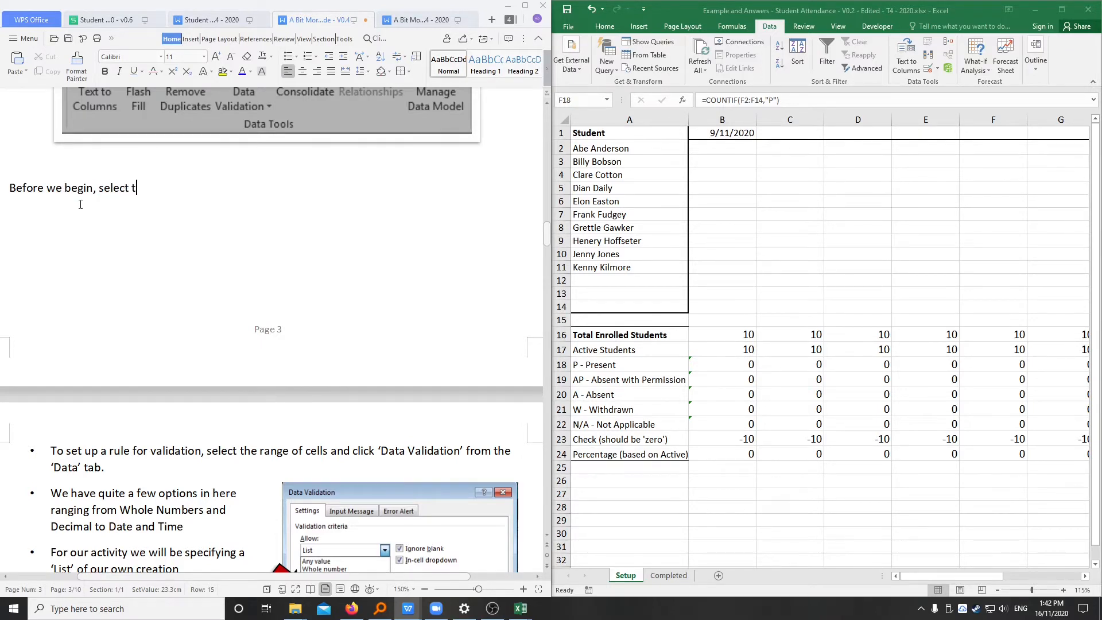
pyautogui.write('he cells between B2:')
pyautogui.click(944, 578)
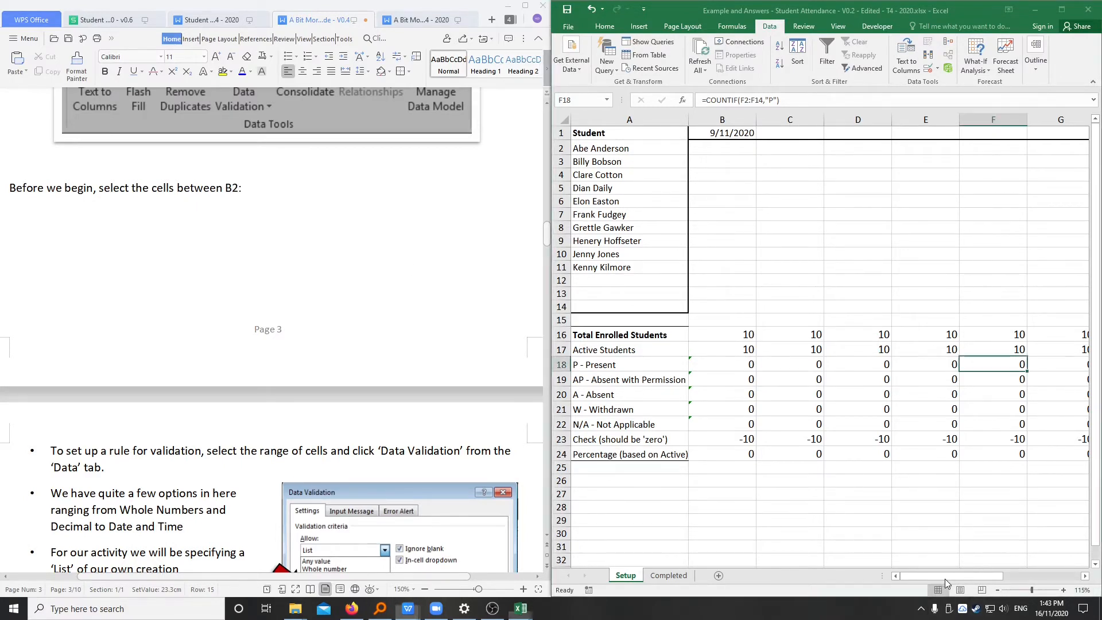
pyautogui.moveTo(967, 572); pyautogui.dragTo(937, 573)
pyautogui.click(285, 194)
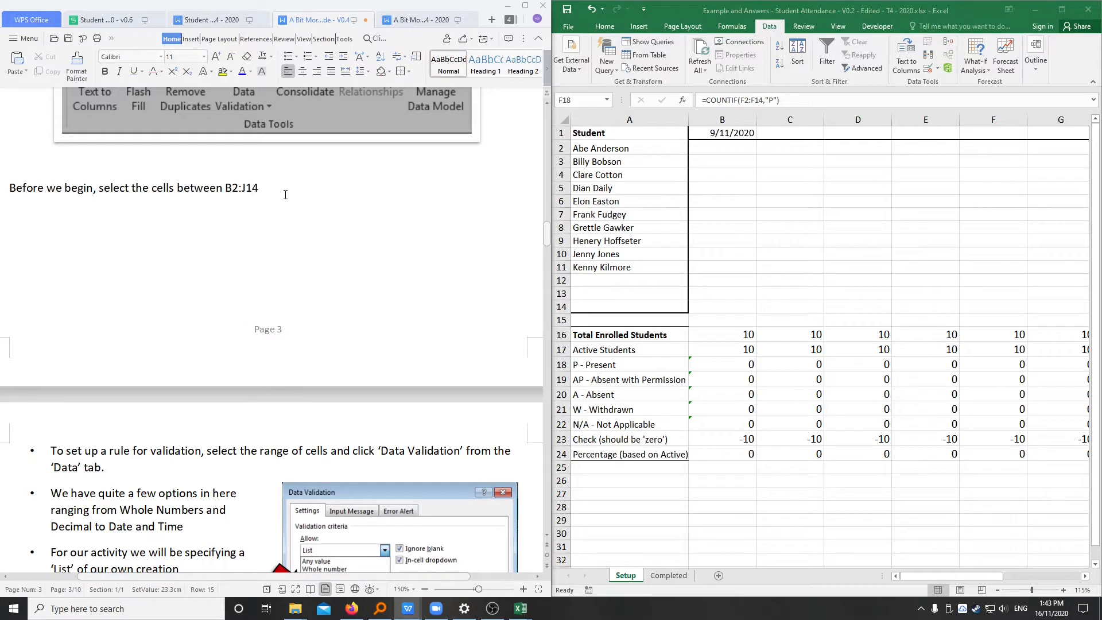
# Select the attendance range B2:J14 on the Setup sheet.
pyautogui.click(709, 152)
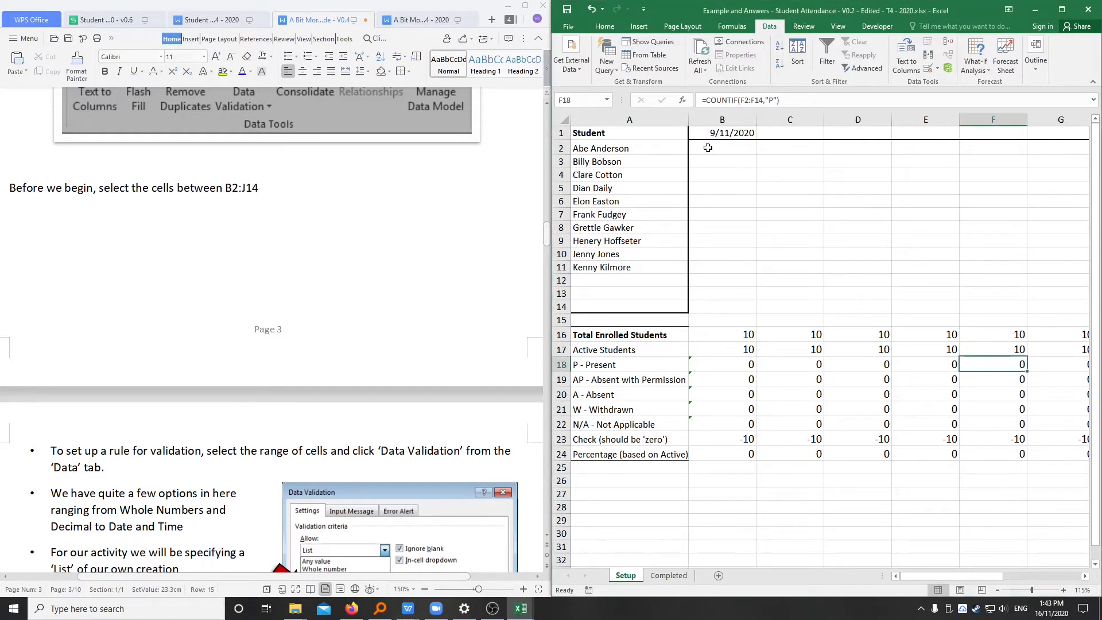
pyautogui.click(716, 151)
pyautogui.moveTo(716, 151)
pyautogui.mouseDown()
pyautogui.moveTo(724, 187)
pyautogui.moveTo(843, 215)
pyautogui.moveTo(803, 214)
pyautogui.moveTo(727, 148)
pyautogui.mouseUp()
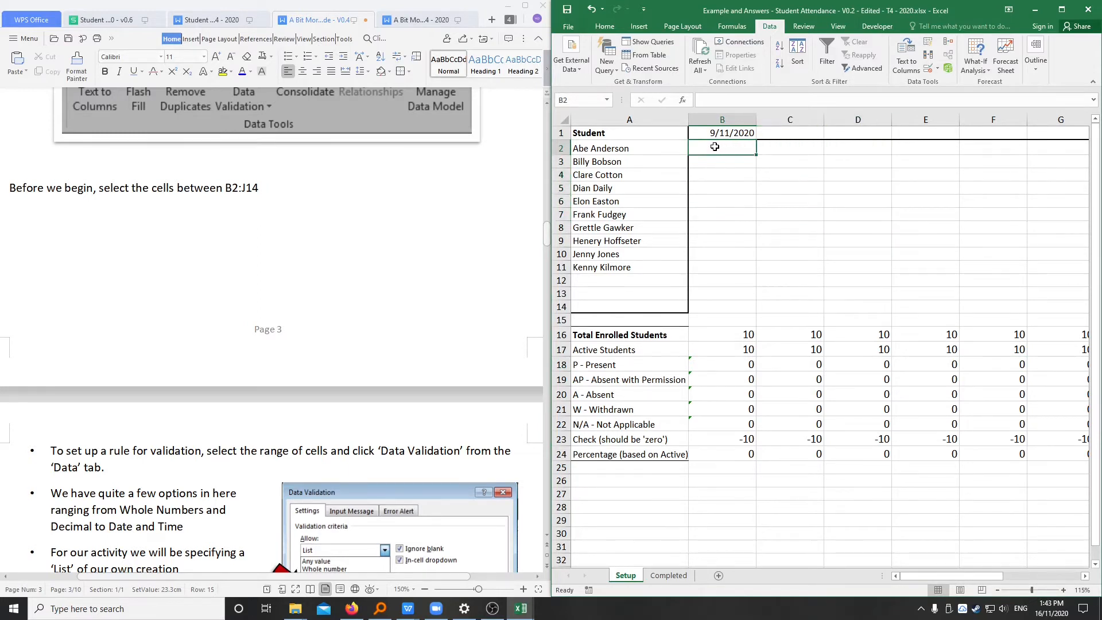
pyautogui.moveTo(715, 147); pyautogui.dragTo(1084, 258)
pyautogui.moveTo(976, 259); pyautogui.dragTo(1062, 303)
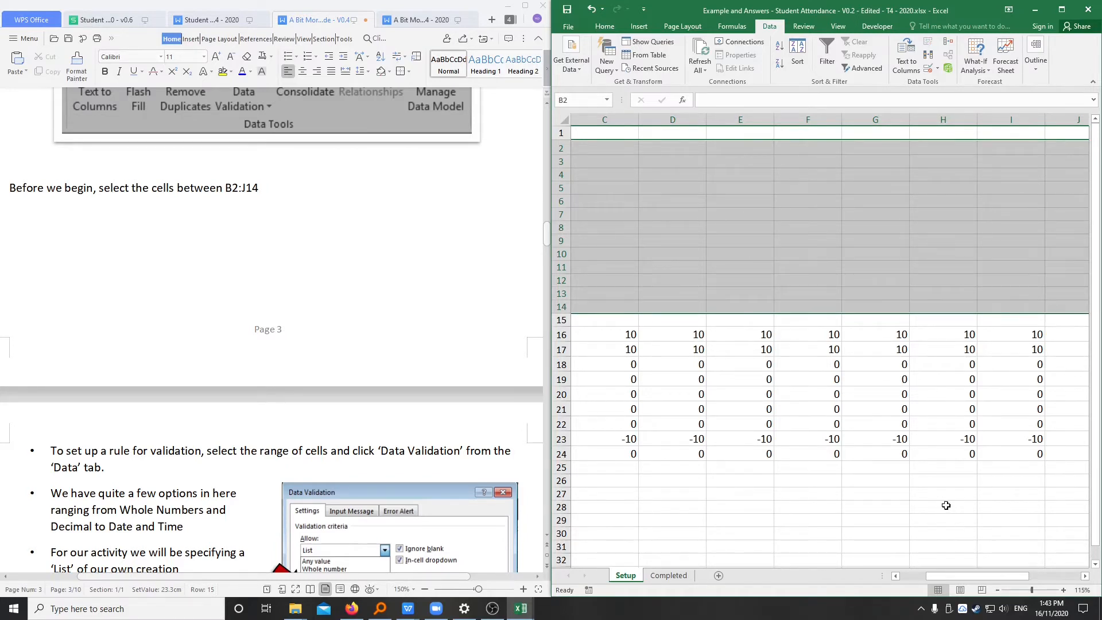
pyautogui.keyDown('ctrl'); pyautogui.scroll(-1, 758, 225); pyautogui.keyUp('ctrl')
pyautogui.keyDown('ctrl'); pyautogui.scroll(-2, 758, 225); pyautogui.keyUp('ctrl')
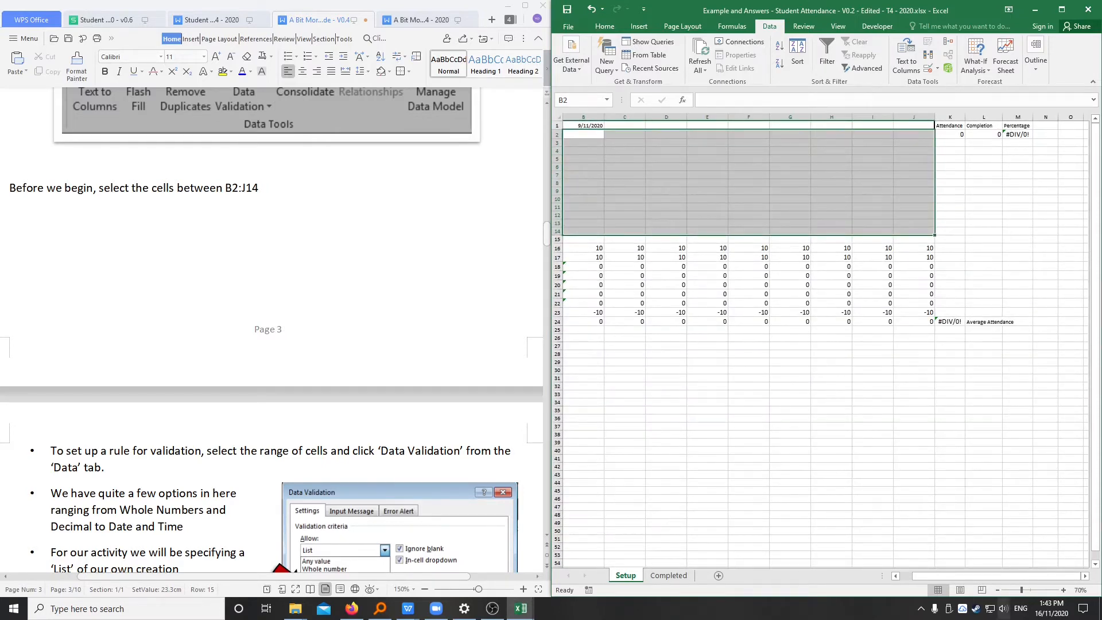
# Reselect the attendance cells B2:J14, starting from the first student's row under the 9/11/2020 date.
pyautogui.moveTo(982, 577); pyautogui.dragTo(913, 577)
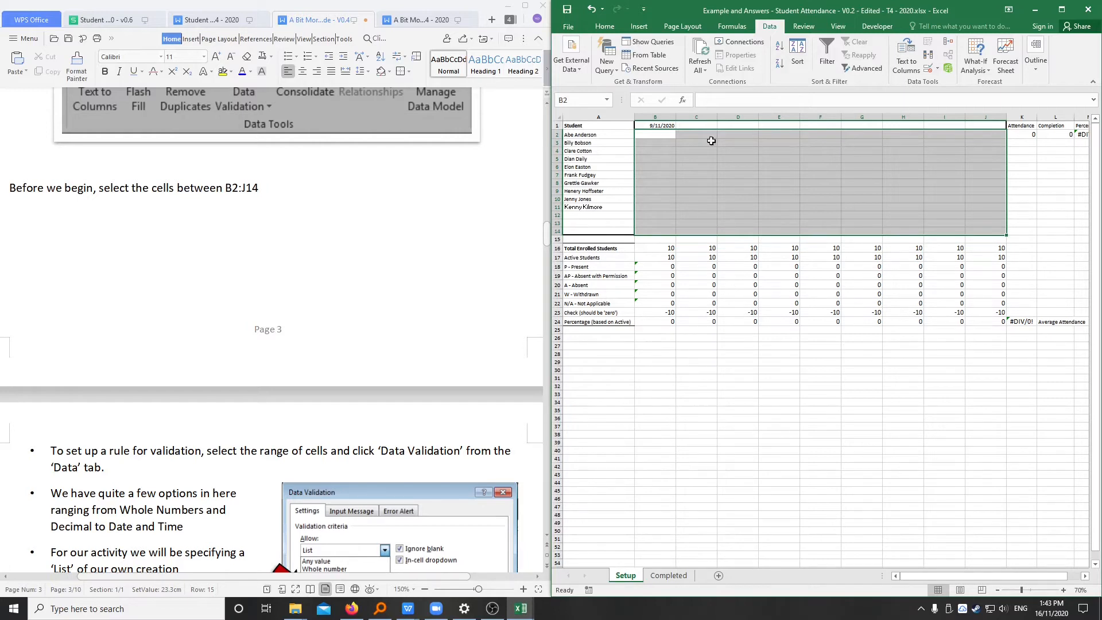
pyautogui.click(650, 136)
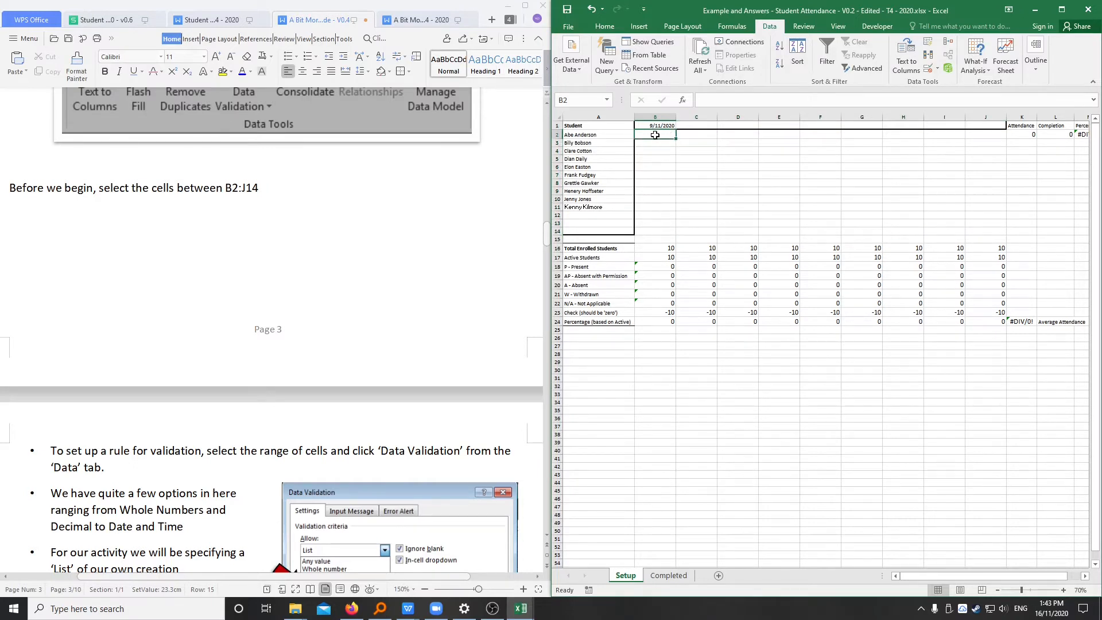
pyautogui.moveTo(652, 134); pyautogui.dragTo(985, 229)
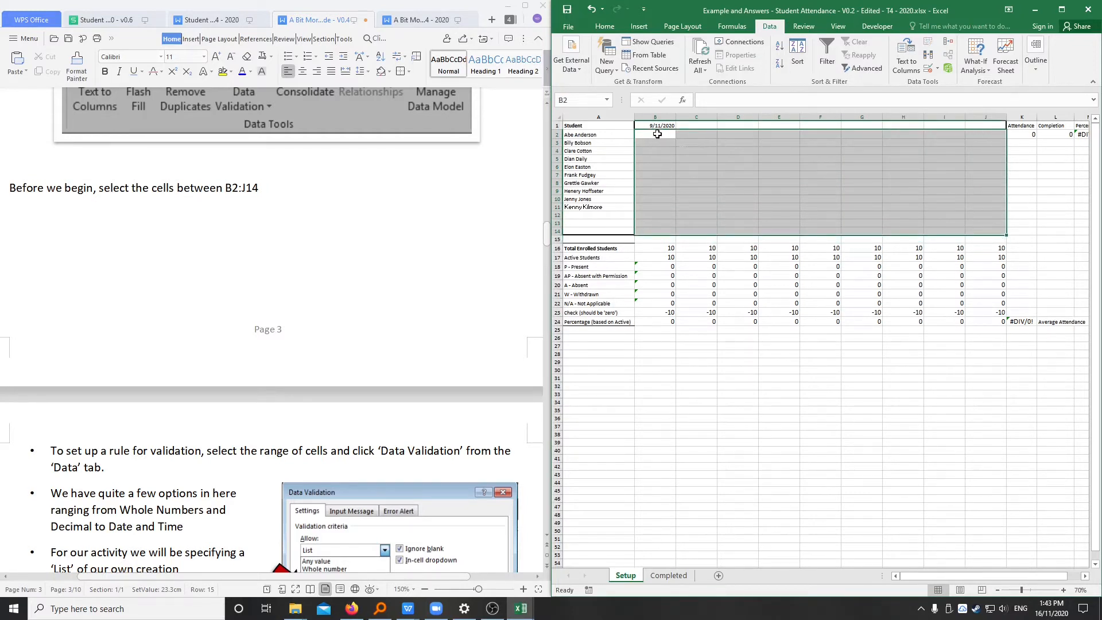
pyautogui.moveTo(978, 231)
pyautogui.mouseDown()
pyautogui.moveTo(654, 132)
pyautogui.moveTo(979, 231)
pyautogui.mouseUp()
# Capture a screen snip of the Excel ribbon and the Setup sheet down to row 24 with B2:J14 selected.
pyautogui.press('shift+super+s')
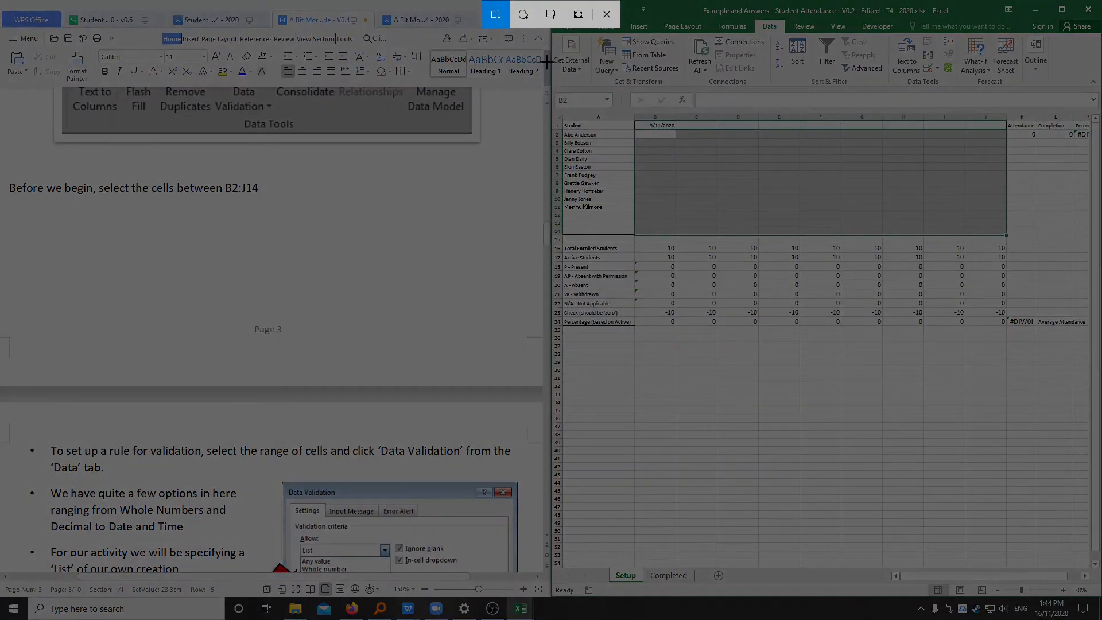
pyautogui.moveTo(553, 31)
pyautogui.mouseDown()
pyautogui.moveTo(634, 241)
pyautogui.moveTo(1032, 340)
pyautogui.moveTo(1042, 317)
pyautogui.moveTo(1042, 330)
pyautogui.moveTo(1093, 332)
pyautogui.moveTo(1086, 326)
pyautogui.mouseUp()
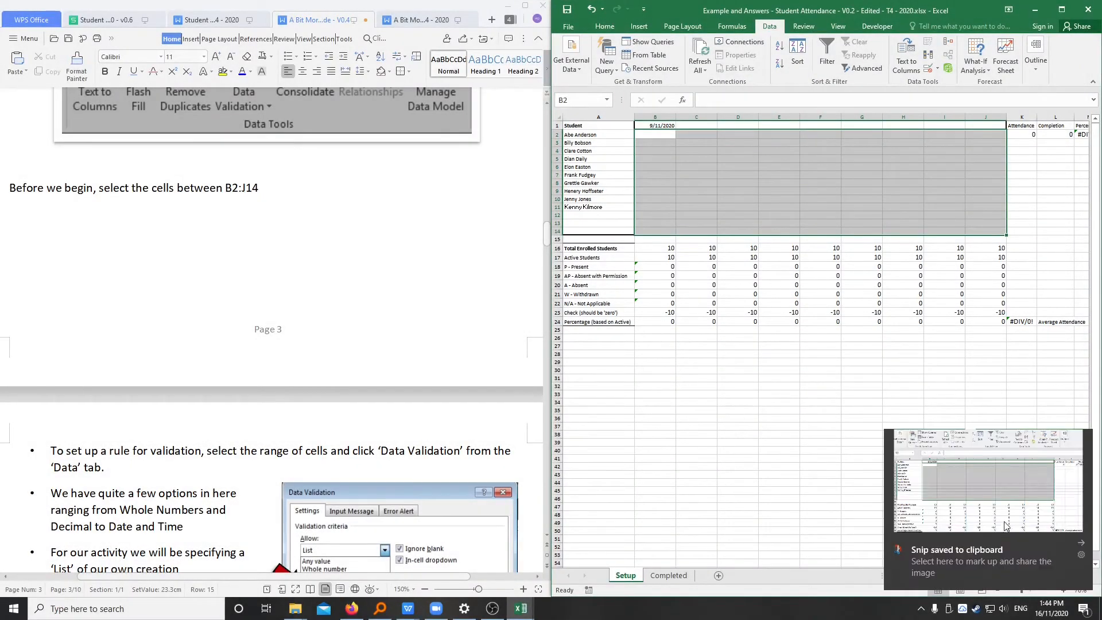
pyautogui.click(973, 485)
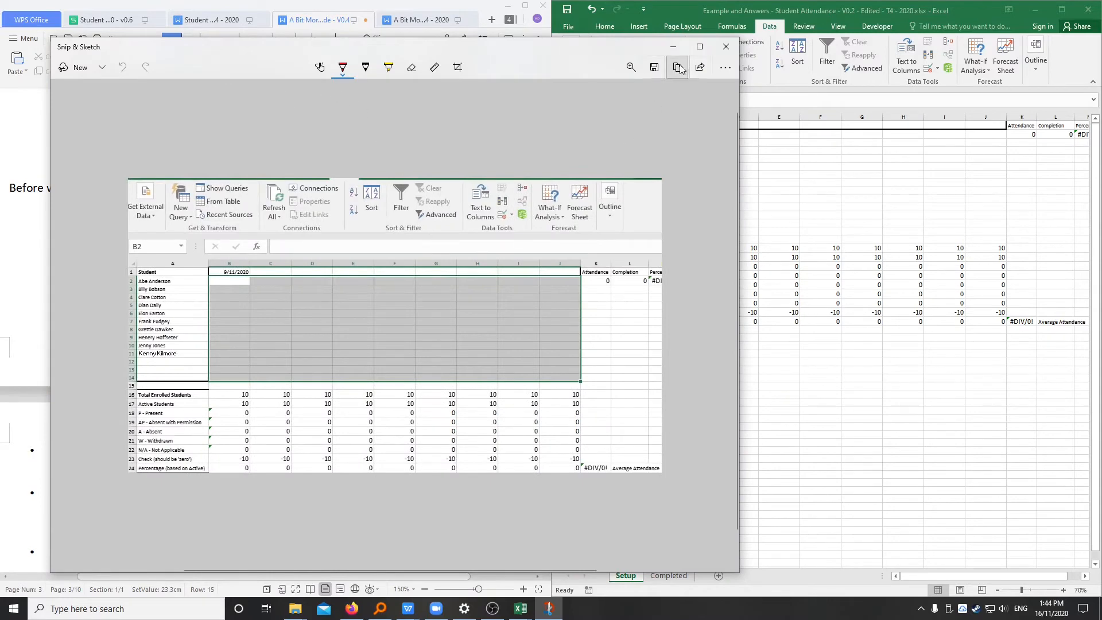
pyautogui.click(676, 47)
# Paste the snip into the guide below "Before we begin, select the cells between B2:J14" and shrink it to about 3.5 × 6.3 cm.
pyautogui.click(320, 205)
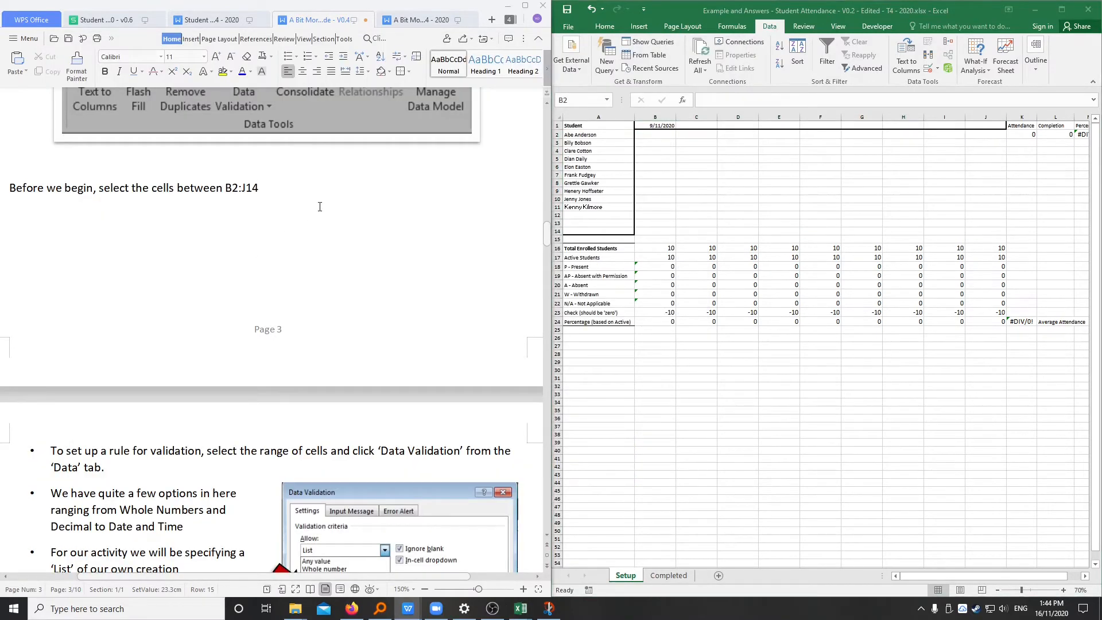
pyautogui.hotkey('ctrl', 'v')
pyautogui.click(208, 392)
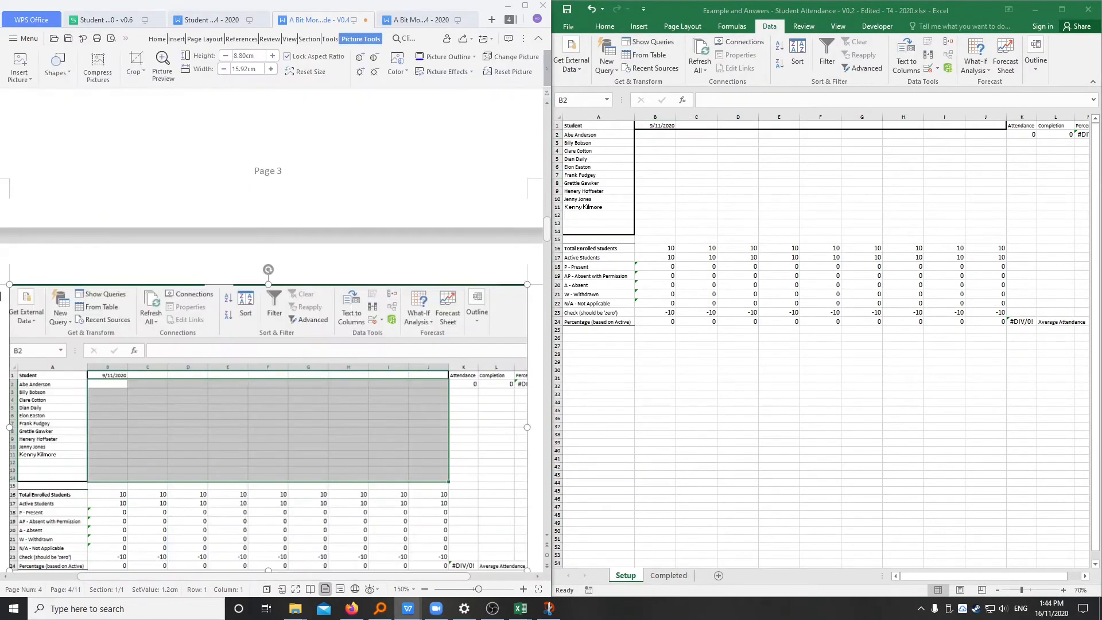
pyautogui.moveTo(12, 284); pyautogui.dragTo(236, 390)
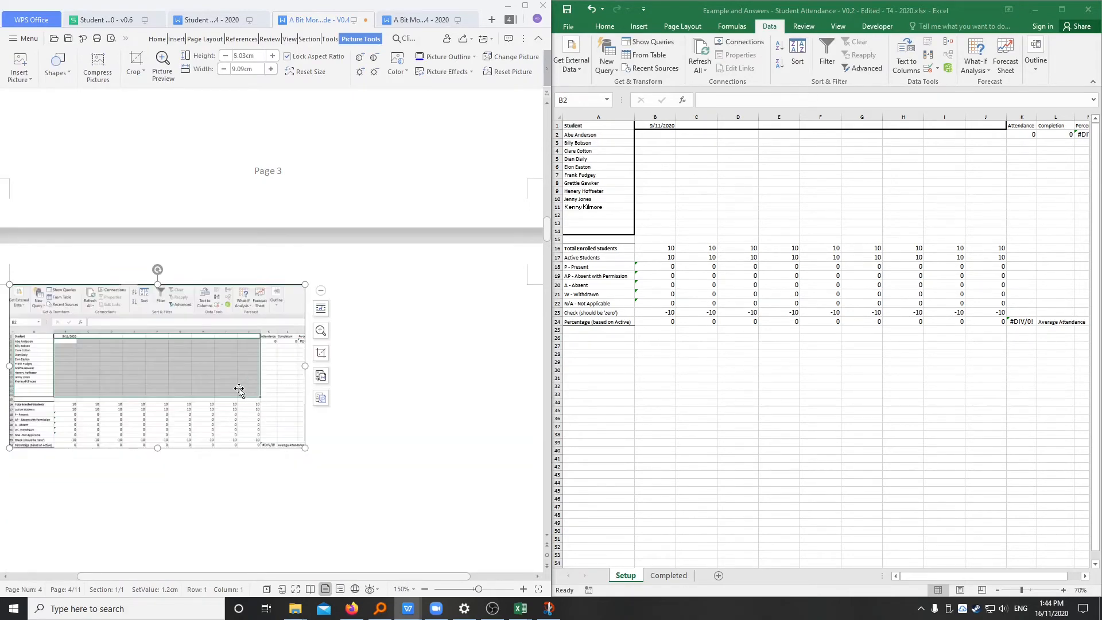
pyautogui.moveTo(304, 447); pyautogui.dragTo(217, 378)
pyautogui.scroll(3, 230, 376)
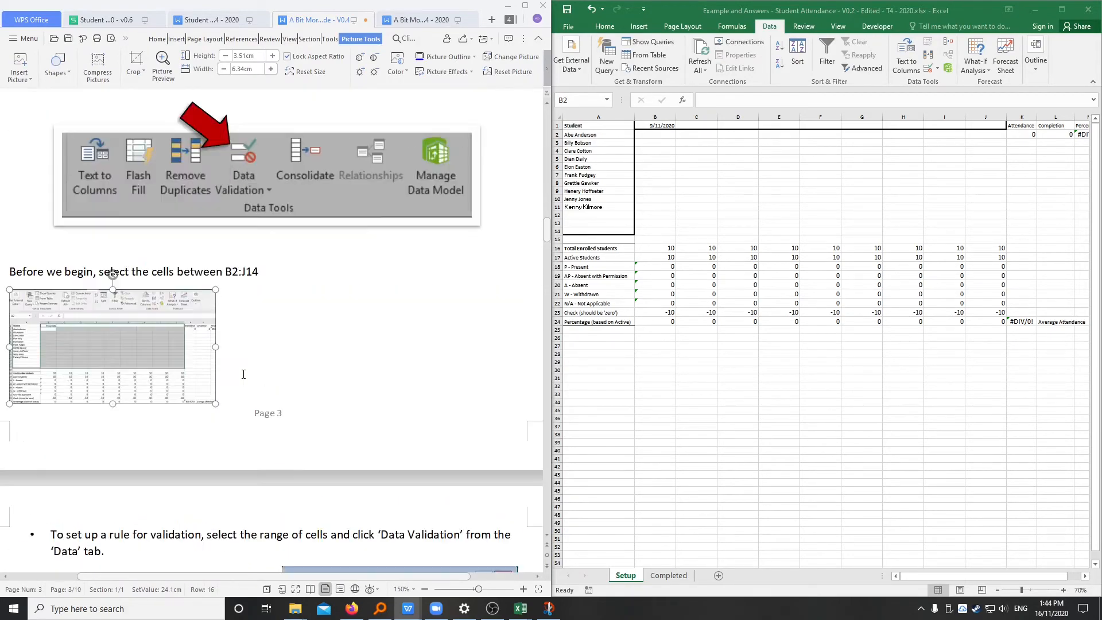
# Read the guide's validation bullets on selecting the range, the available criteria types, the List option and the comma-separated list entries.
pyautogui.scroll(-3, 229, 344)
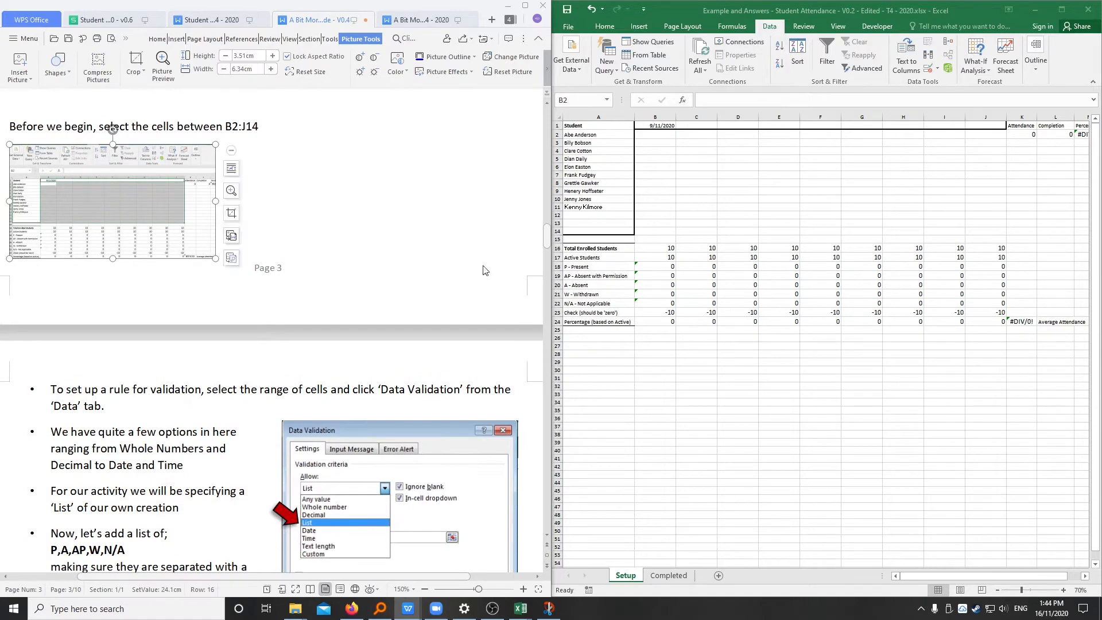
pyautogui.scroll(-2, 143, 310)
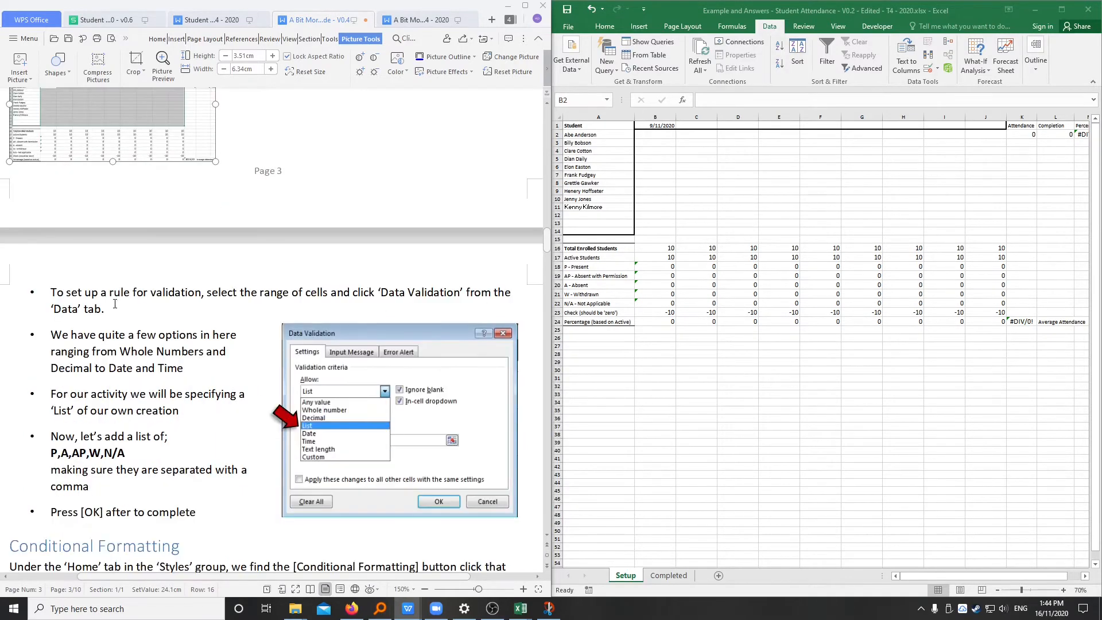
pyautogui.click(142, 307)
pyautogui.scroll(-1, 150, 302)
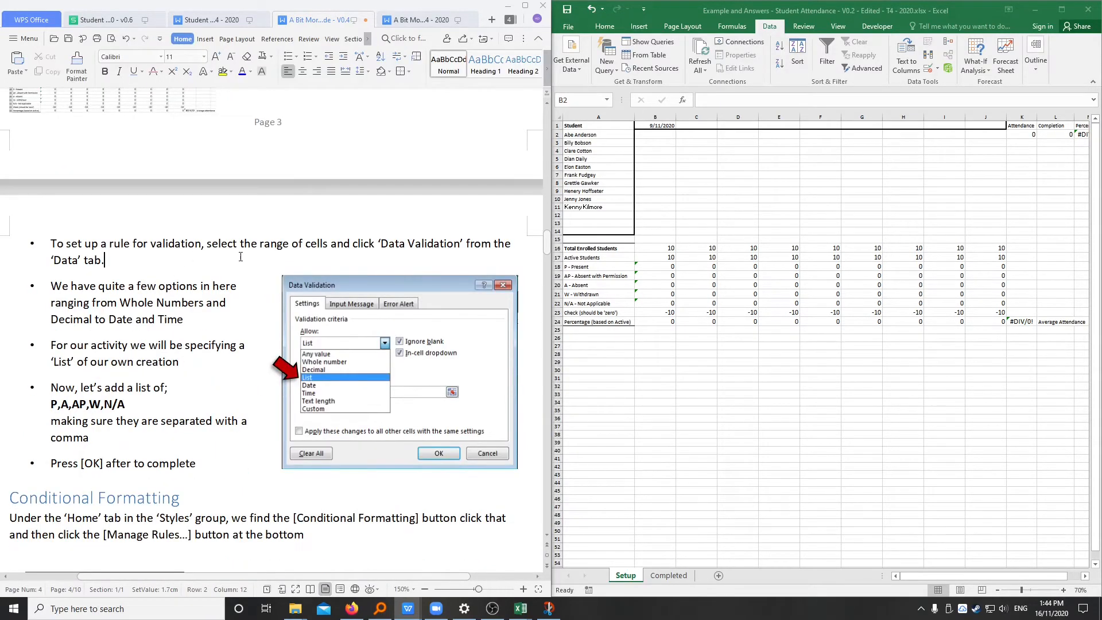
pyautogui.moveTo(201, 248); pyautogui.dragTo(374, 248)
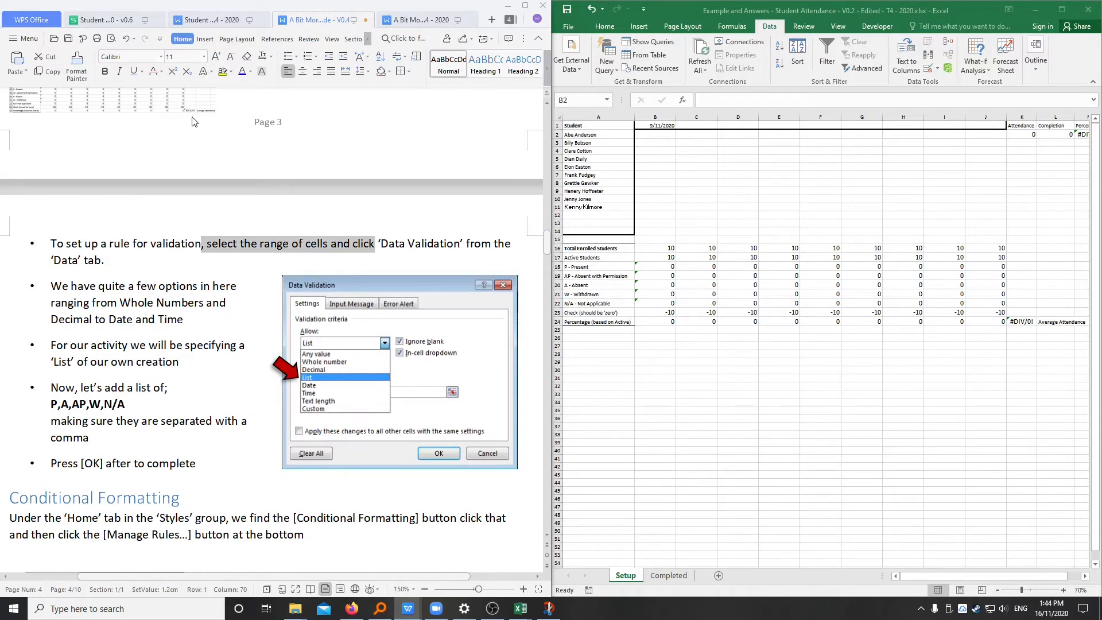
pyautogui.click(369, 251)
pyautogui.moveTo(264, 246); pyautogui.dragTo(335, 249)
pyautogui.click(374, 252)
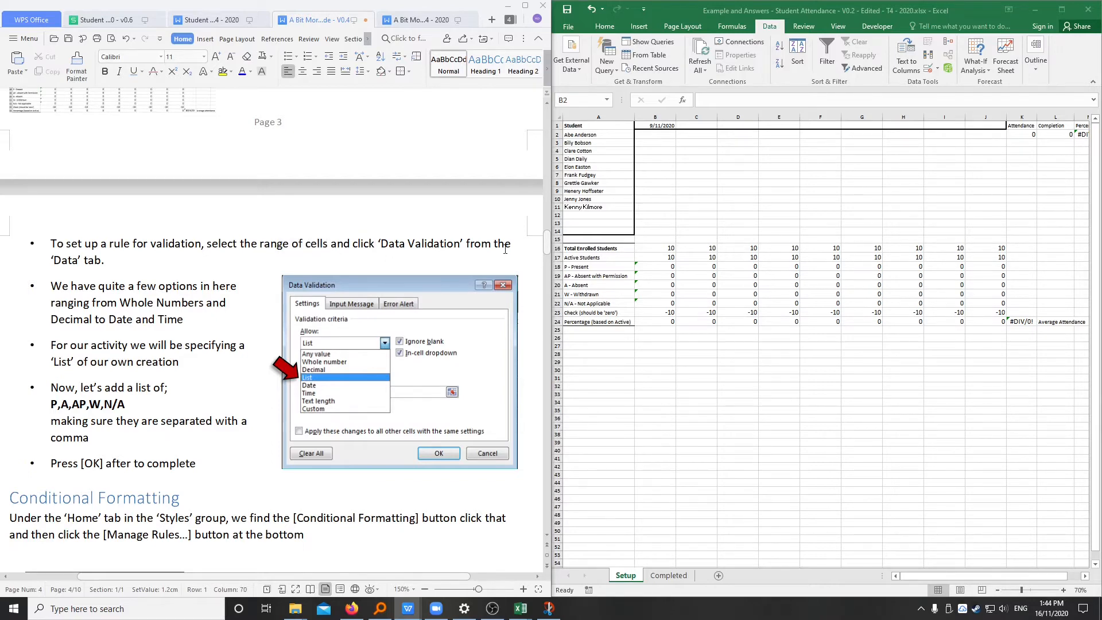
pyautogui.scroll(-1, 78, 297)
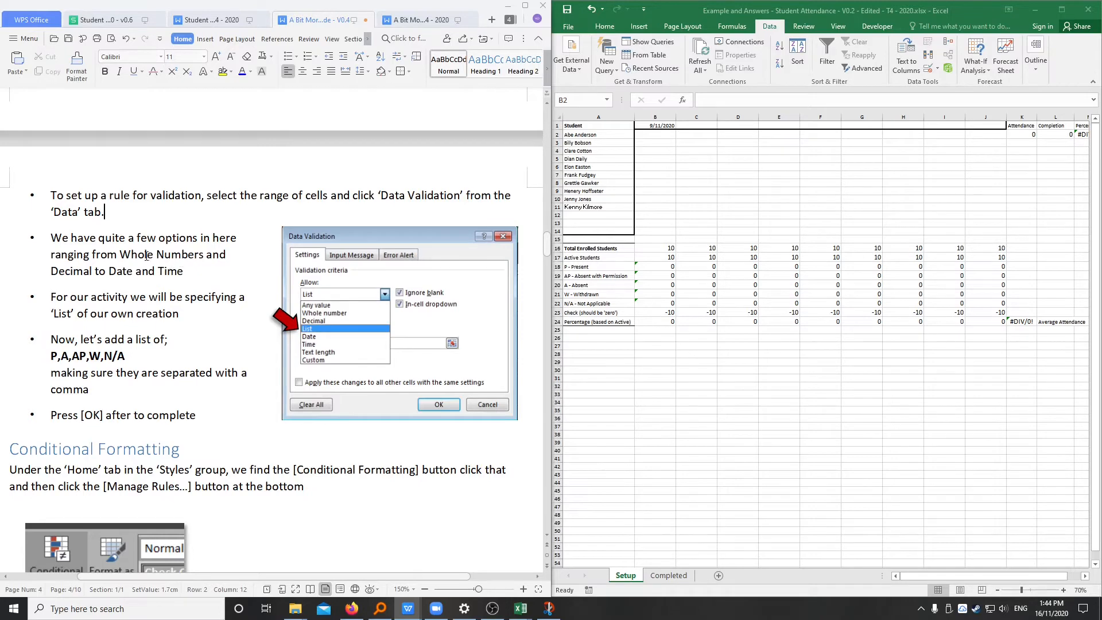
pyautogui.moveTo(146, 255); pyautogui.dragTo(192, 273)
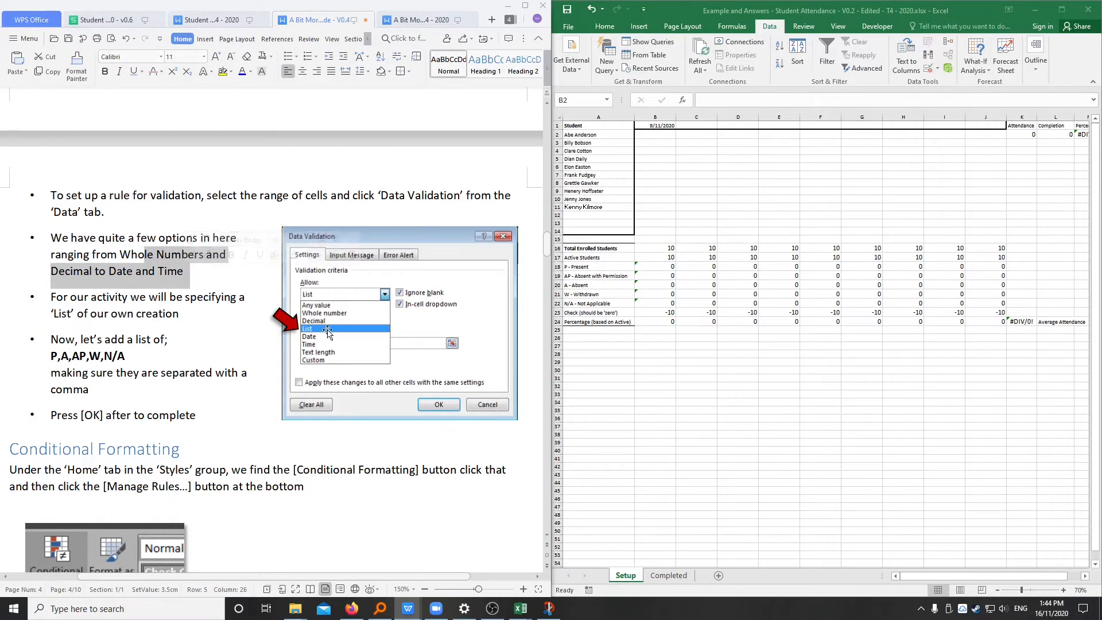
pyautogui.click(51, 298)
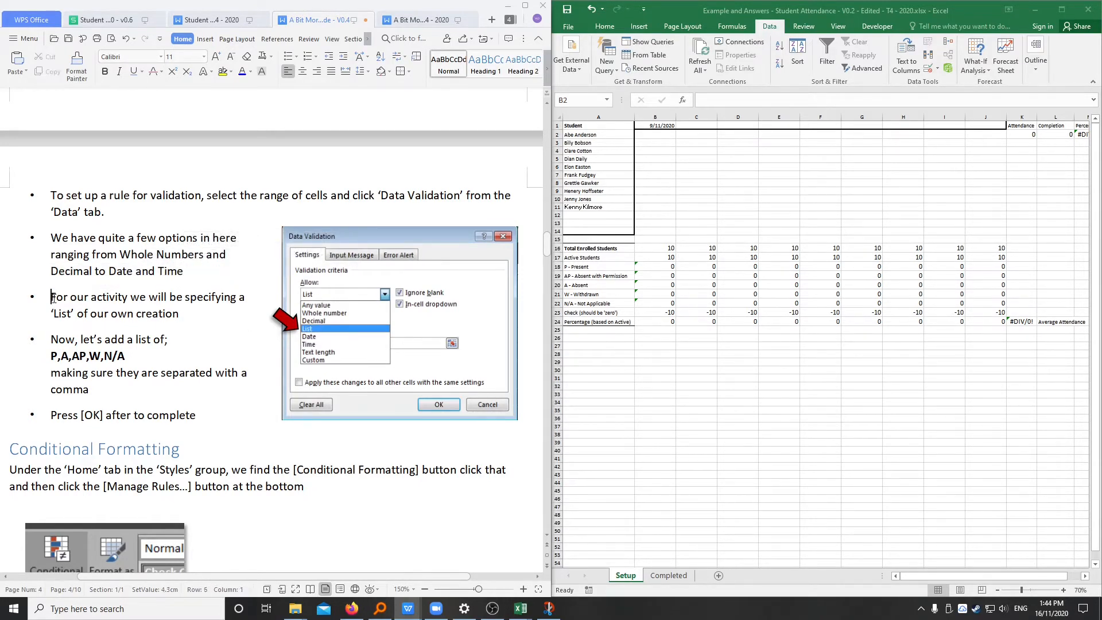
pyautogui.moveTo(52, 297); pyautogui.dragTo(180, 316)
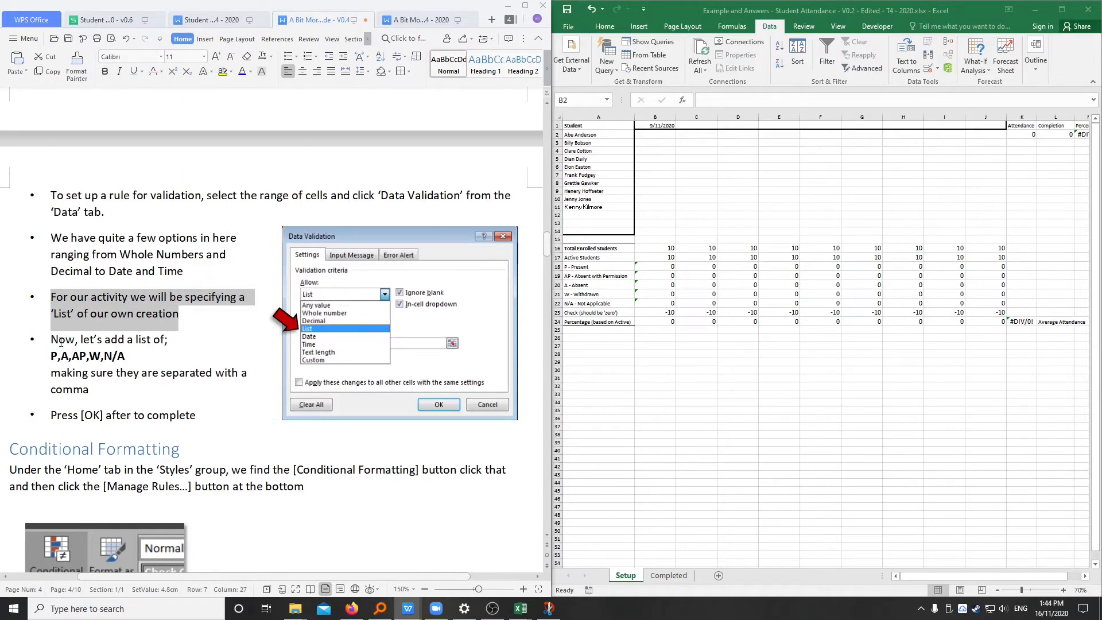
pyautogui.moveTo(51, 339); pyautogui.dragTo(59, 364)
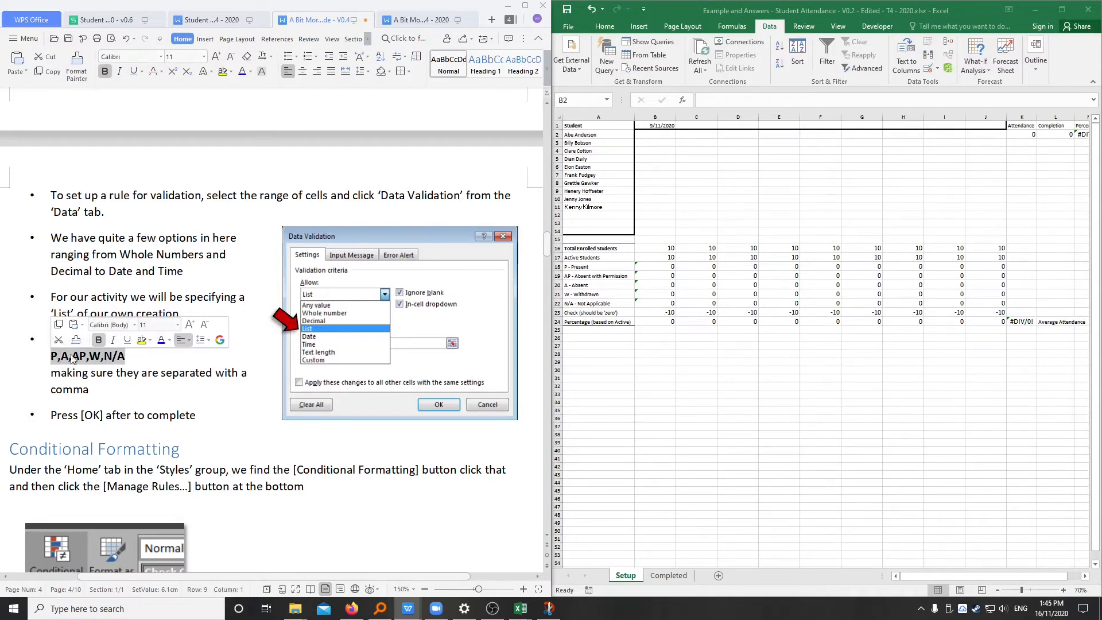
pyautogui.click(144, 354)
pyautogui.moveTo(82, 374); pyautogui.dragTo(232, 374)
pyautogui.click(105, 389)
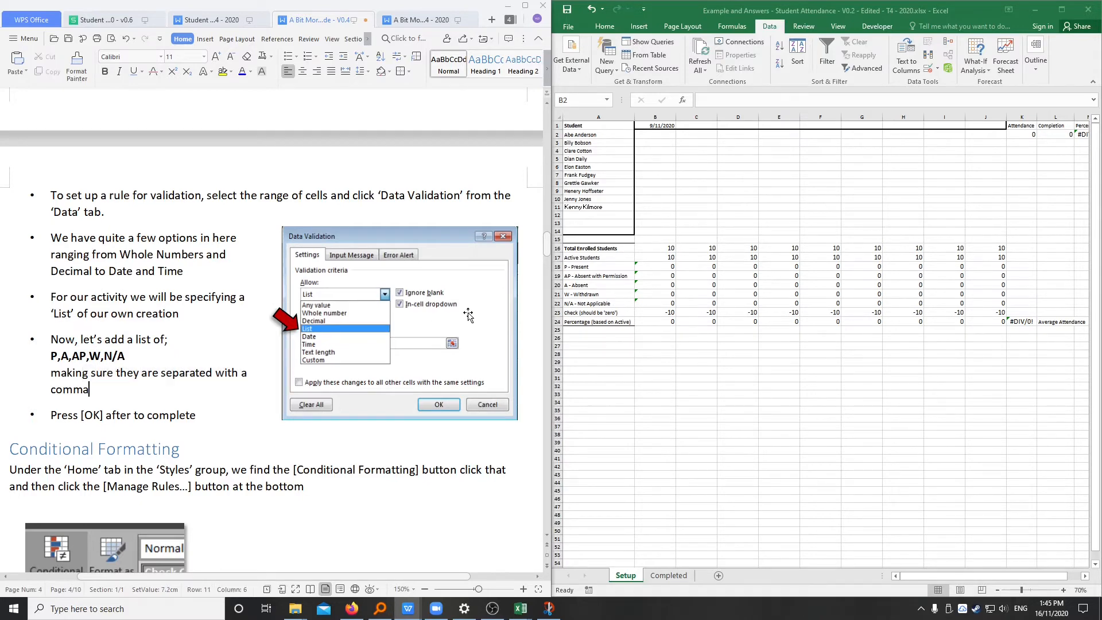
# Open data validation for the attendance grid B2:J14 and set the allowed criteria to List.
pyautogui.click(651, 134)
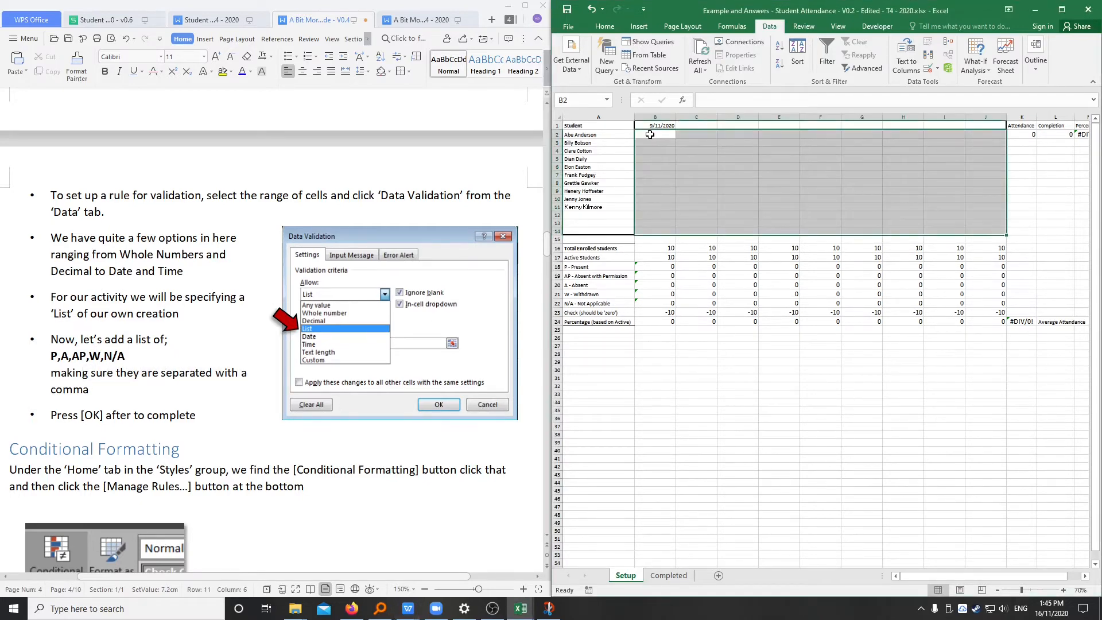
pyautogui.moveTo(651, 136); pyautogui.dragTo(992, 226)
pyautogui.moveTo(993, 229); pyautogui.dragTo(993, 229)
pyautogui.click(937, 70)
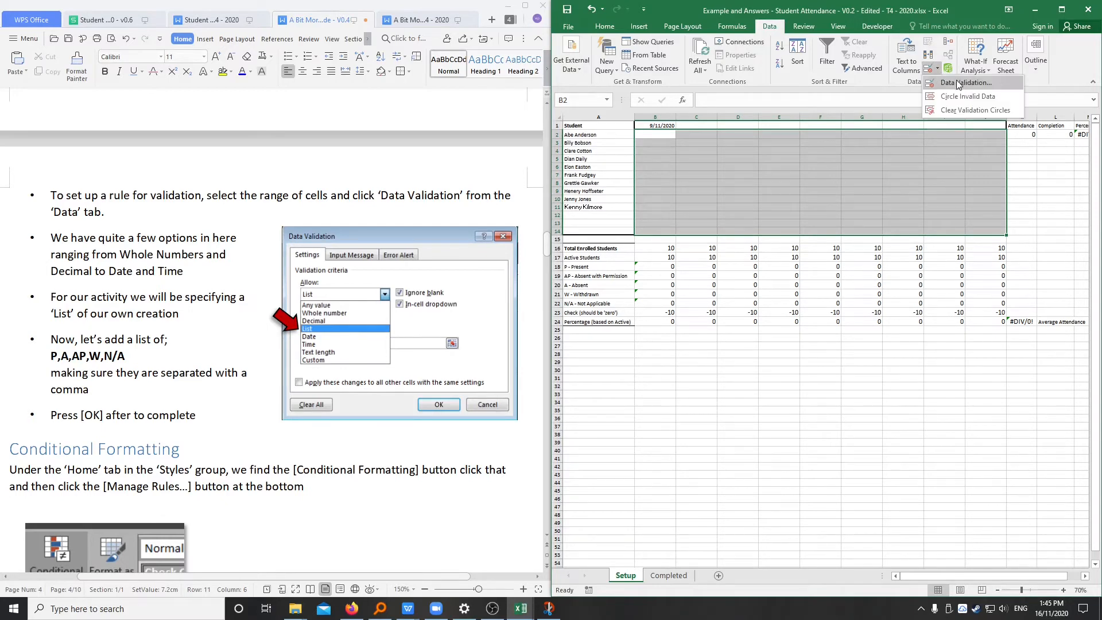
pyautogui.click(954, 84)
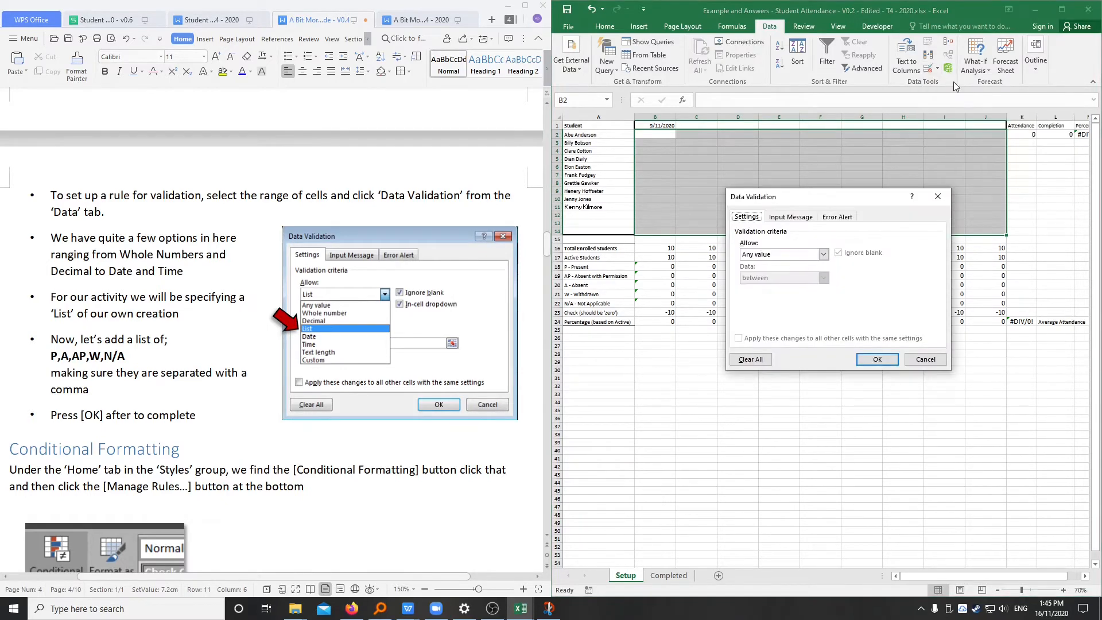
pyautogui.moveTo(861, 202); pyautogui.dragTo(817, 231)
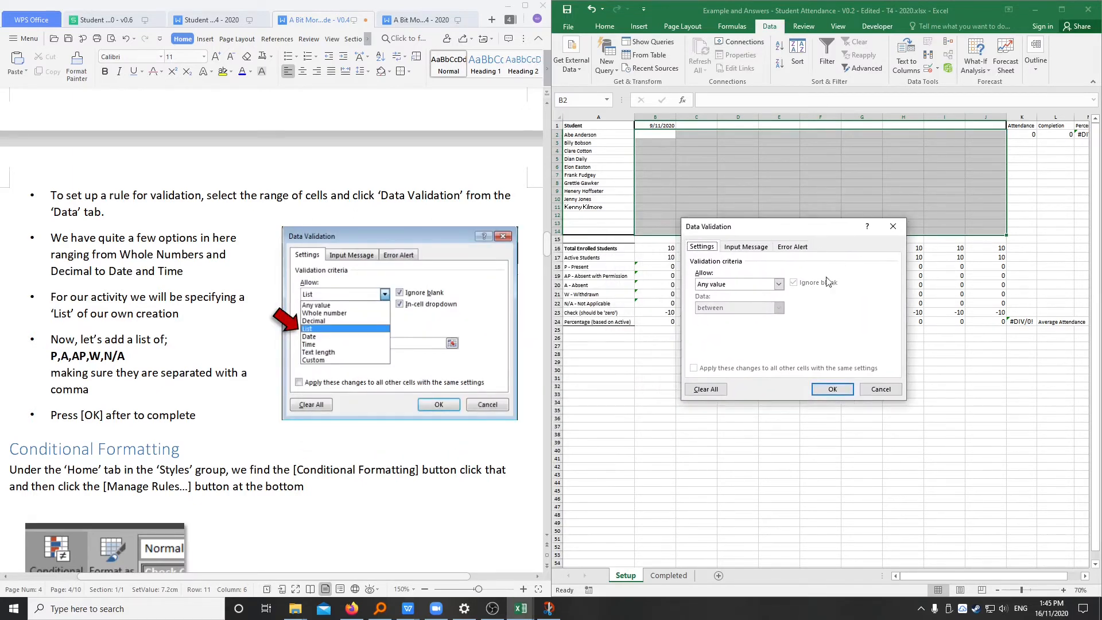
pyautogui.click(719, 285)
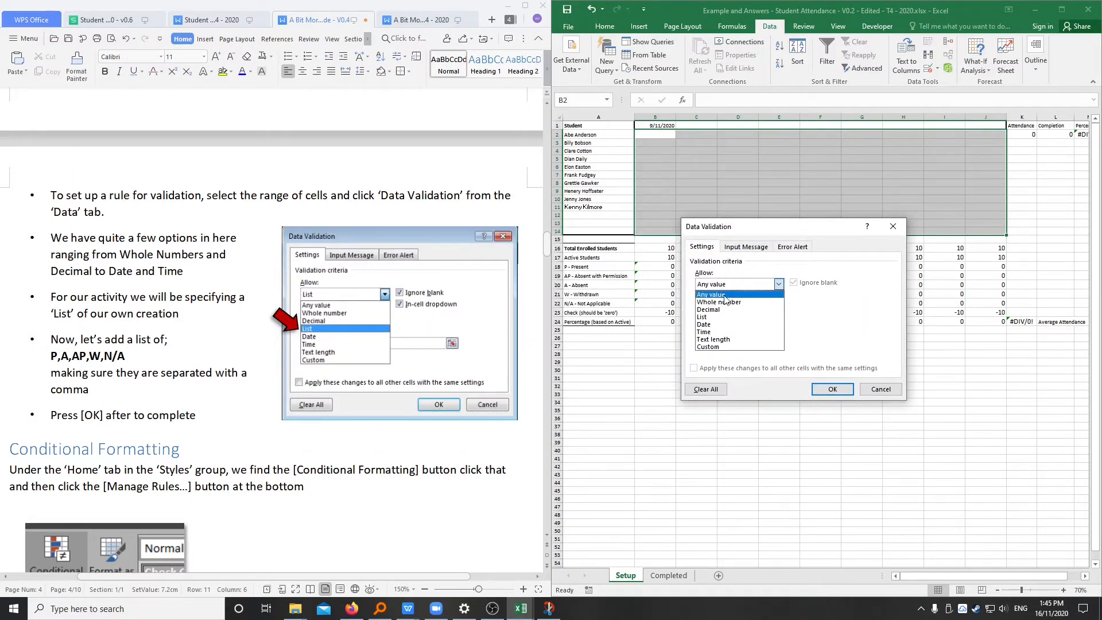
pyautogui.click(727, 316)
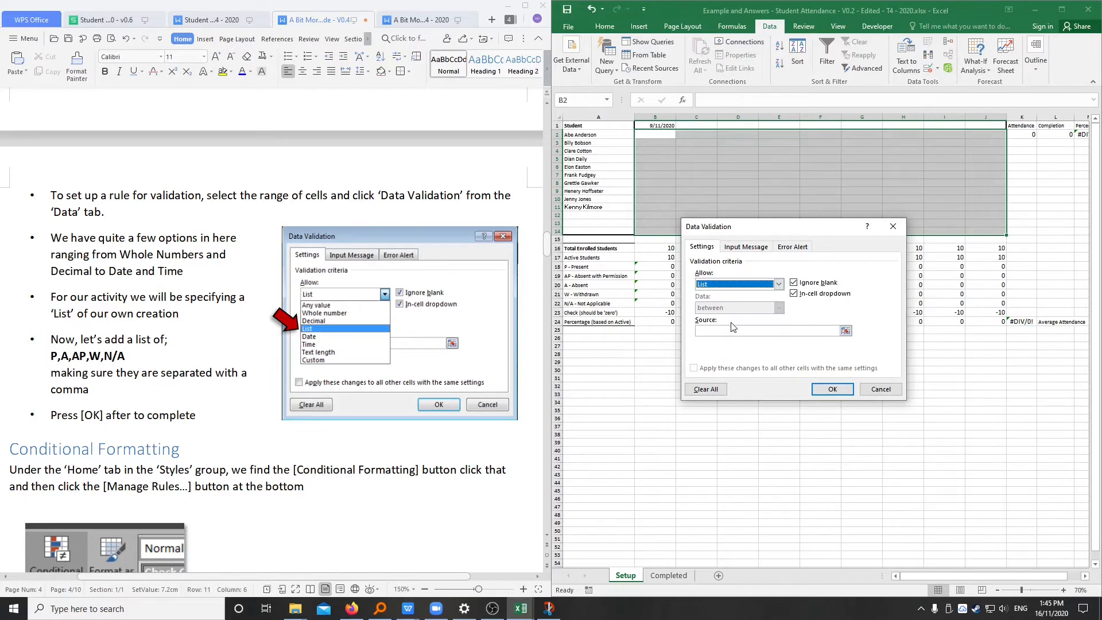
pyautogui.click(728, 331)
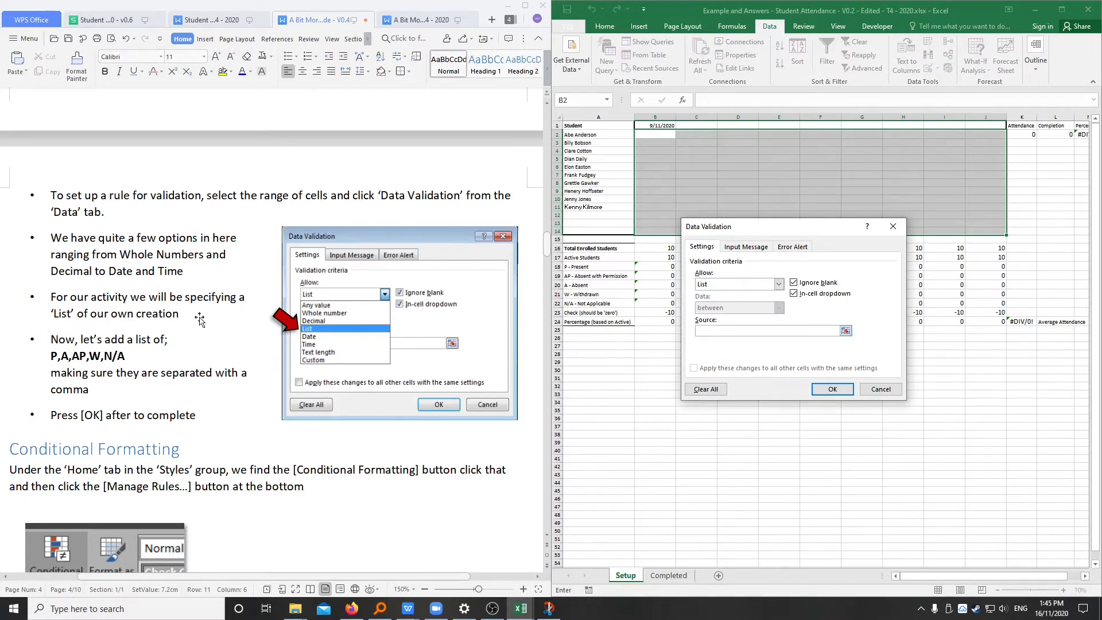
pyautogui.click(107, 313)
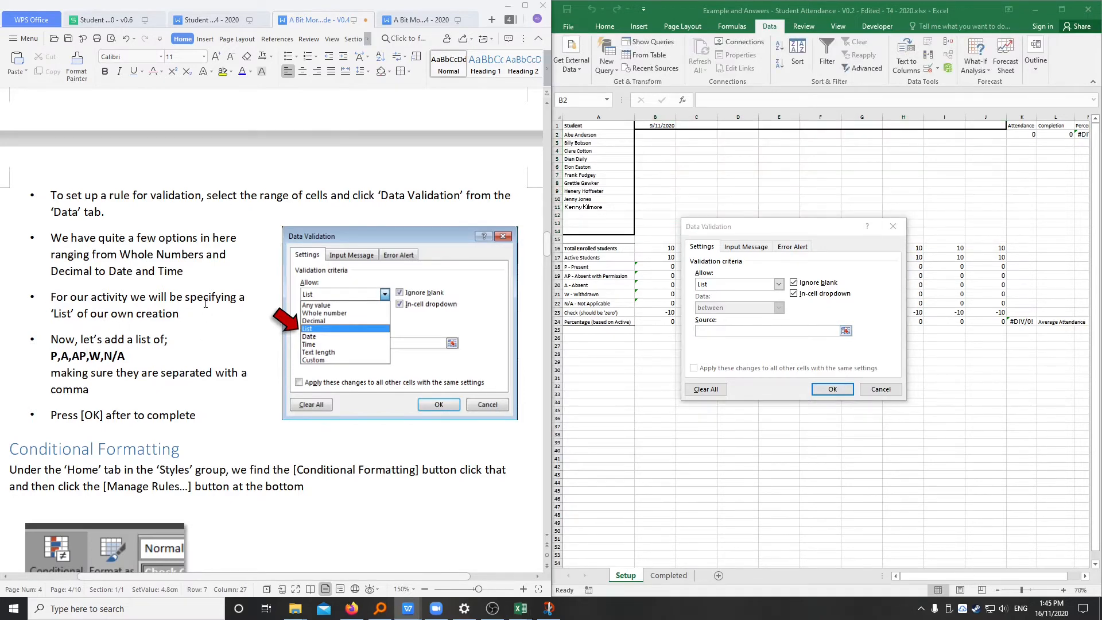
pyautogui.press('Return')
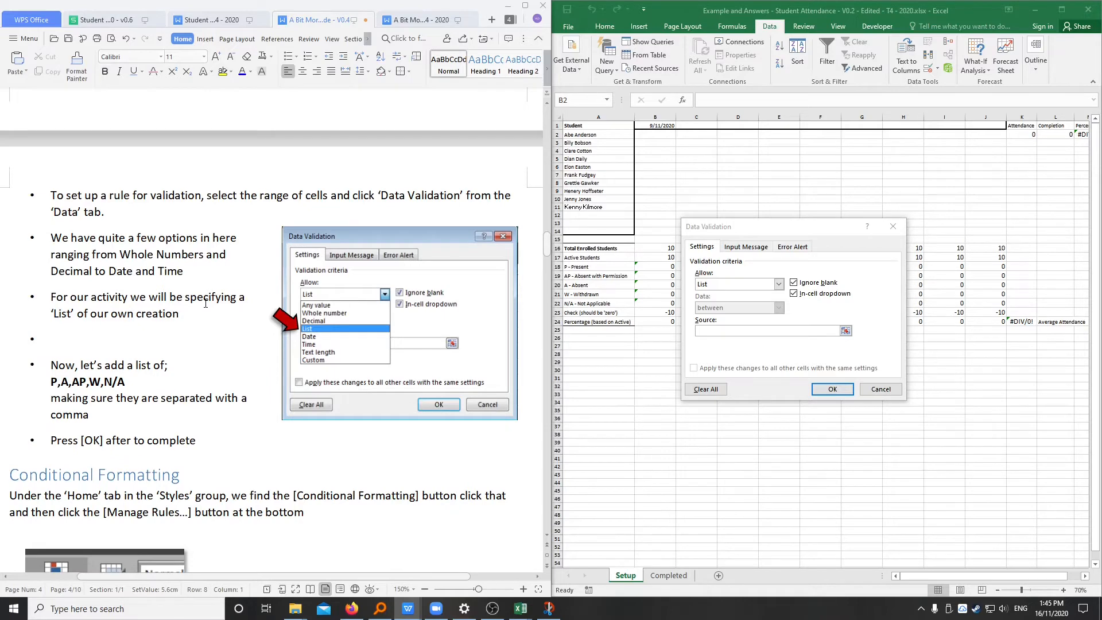
pyautogui.write('Tpye the')
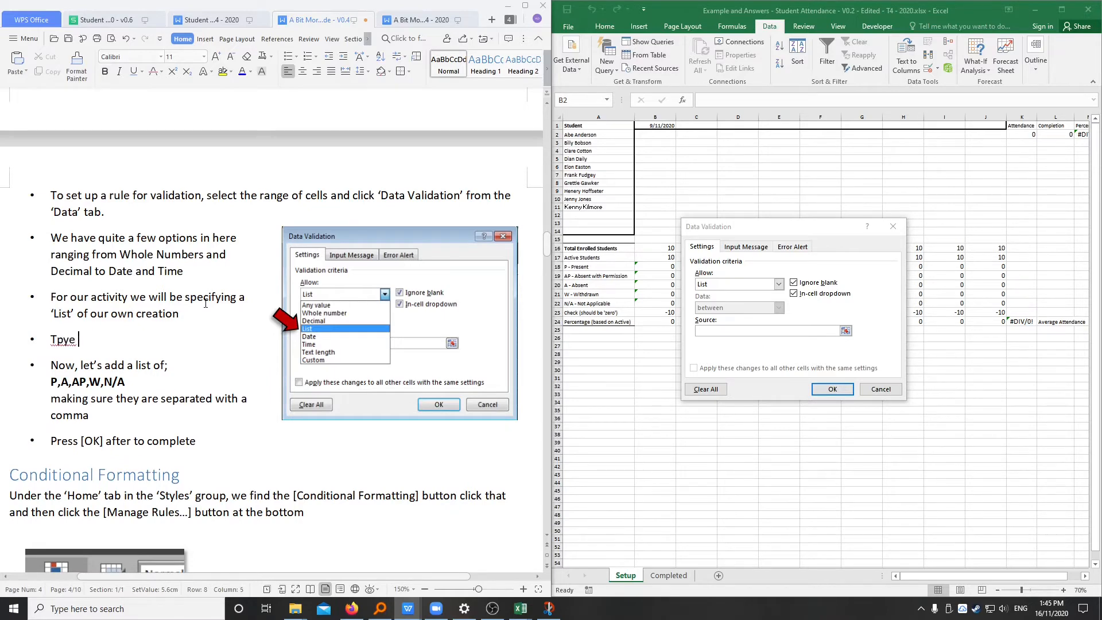
pyautogui.press('BackSpace')
pyautogui.press('BackSpace')
pyautogui.press('BackSpace')
pyautogui.press('BackSpace')
pyautogui.press('BackSpace')
pyautogui.press('BackSpace')
pyautogui.press('BackSpace')
pyautogui.press('BackSpace')
pyautogui.press('BackSpace')
pyautogui.press('BackSpace')
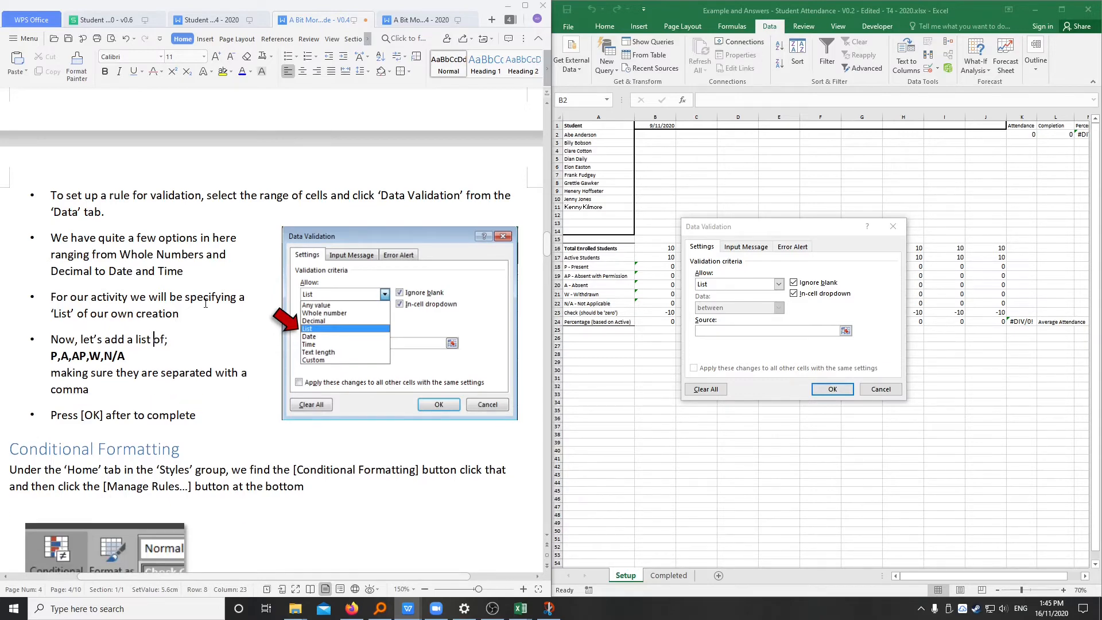
# In the guide document's bullet about adding a list, insert the words 'into the "Source:" box' before "of;".
pyautogui.write('into the "Source:" ')
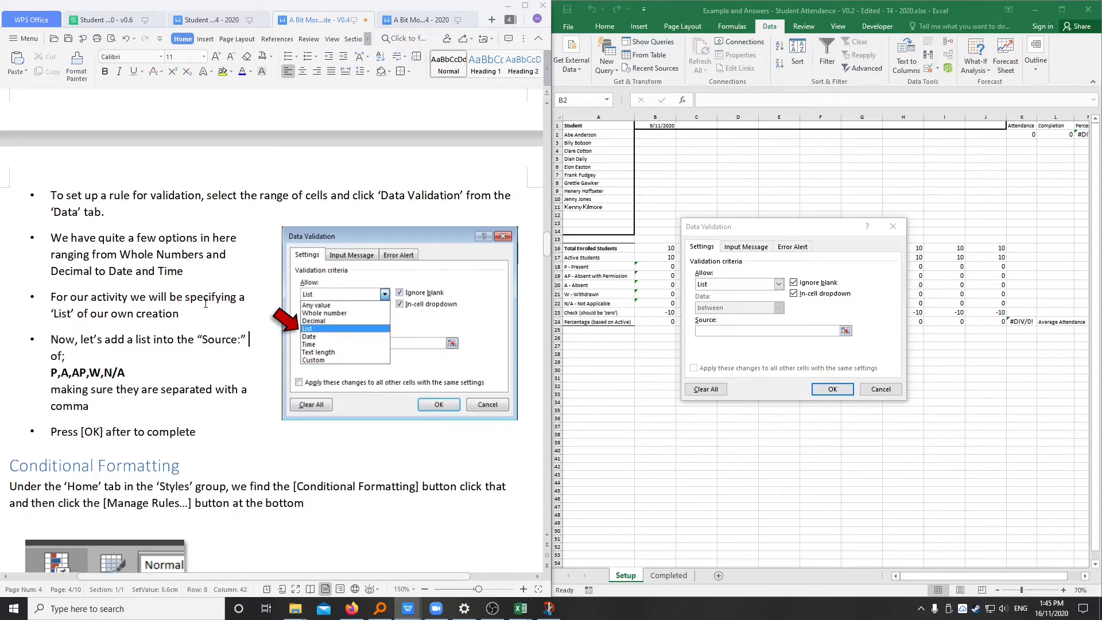
pyautogui.write('box')
pyautogui.click(145, 374)
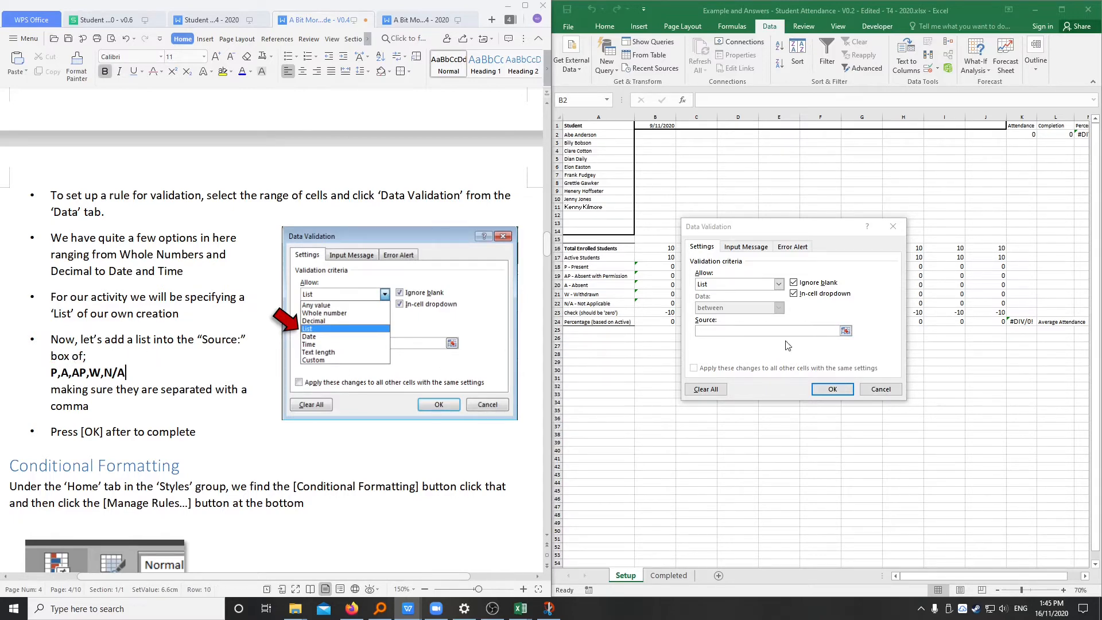
# Set the validation list source to P,A,AP,W,N/A and apply the rule to the attendance grid.
pyautogui.click(756, 325)
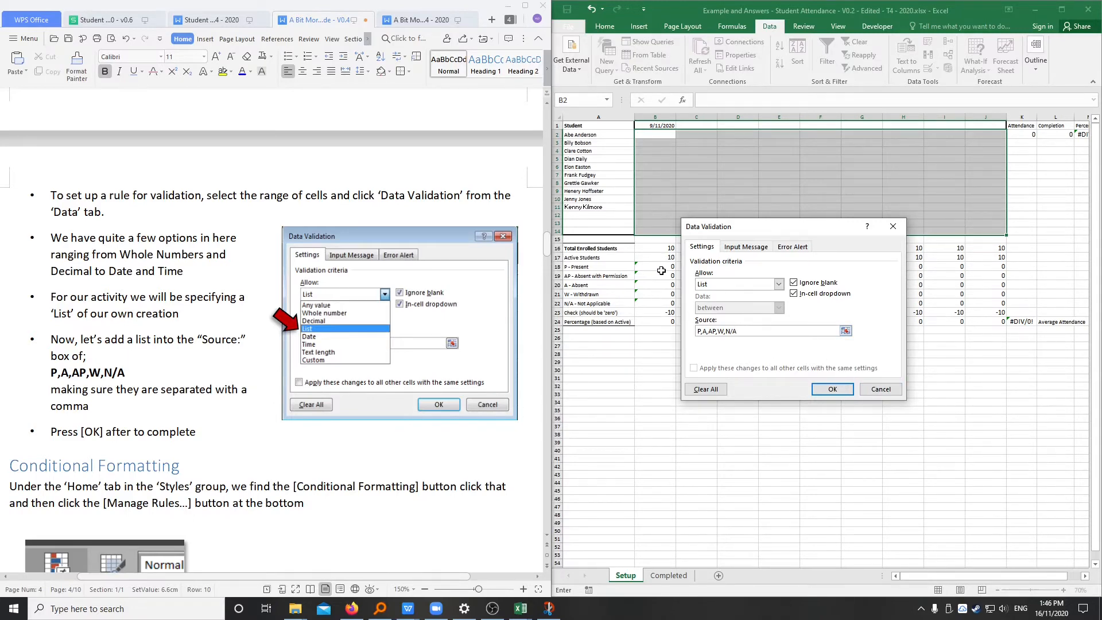
pyautogui.click(832, 390)
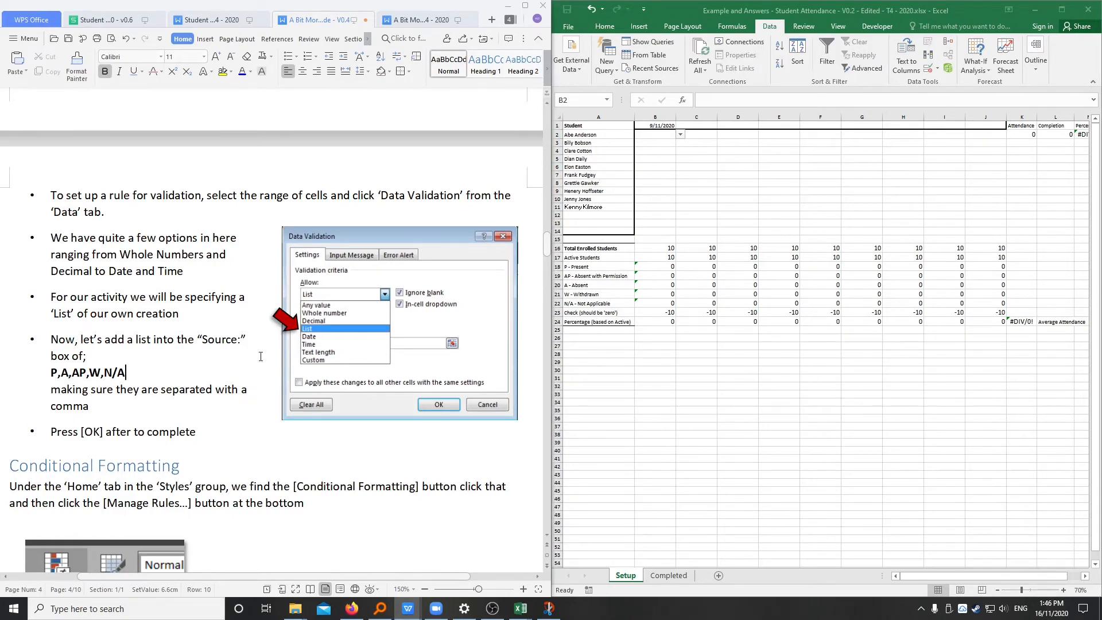
pyautogui.click(183, 420)
pyautogui.scroll(-3, 195, 418)
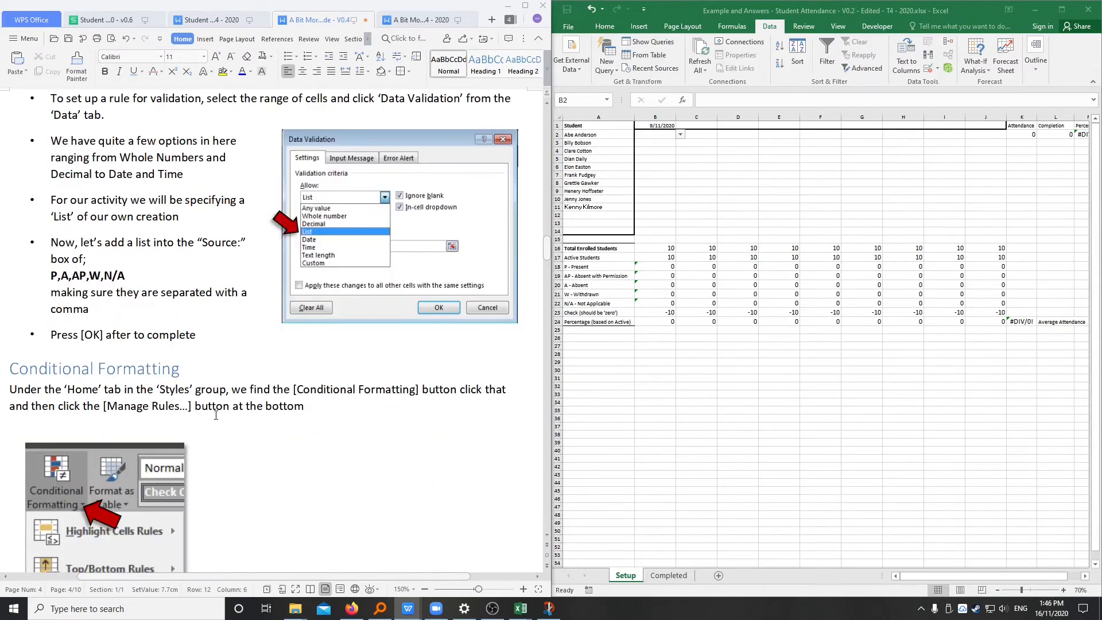
pyautogui.scroll(-1, 143, 340)
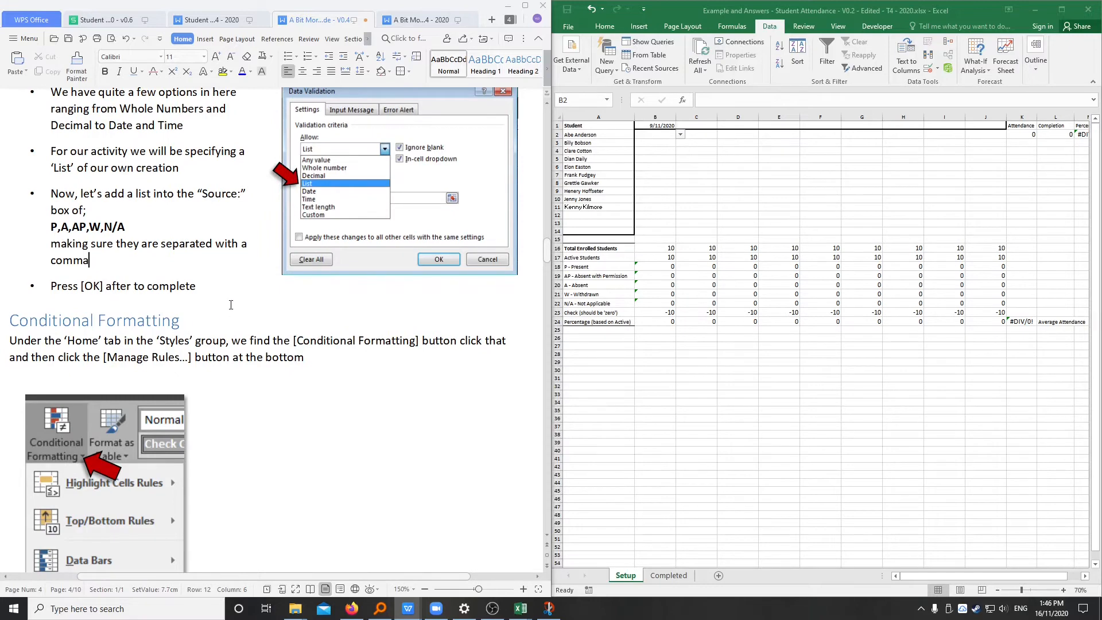
pyautogui.click(196, 285)
# Maximise the workbook and check cells B2, B3, C3, E3, B14 and B15 for a validation drop-down.
pyautogui.click(1061, 10)
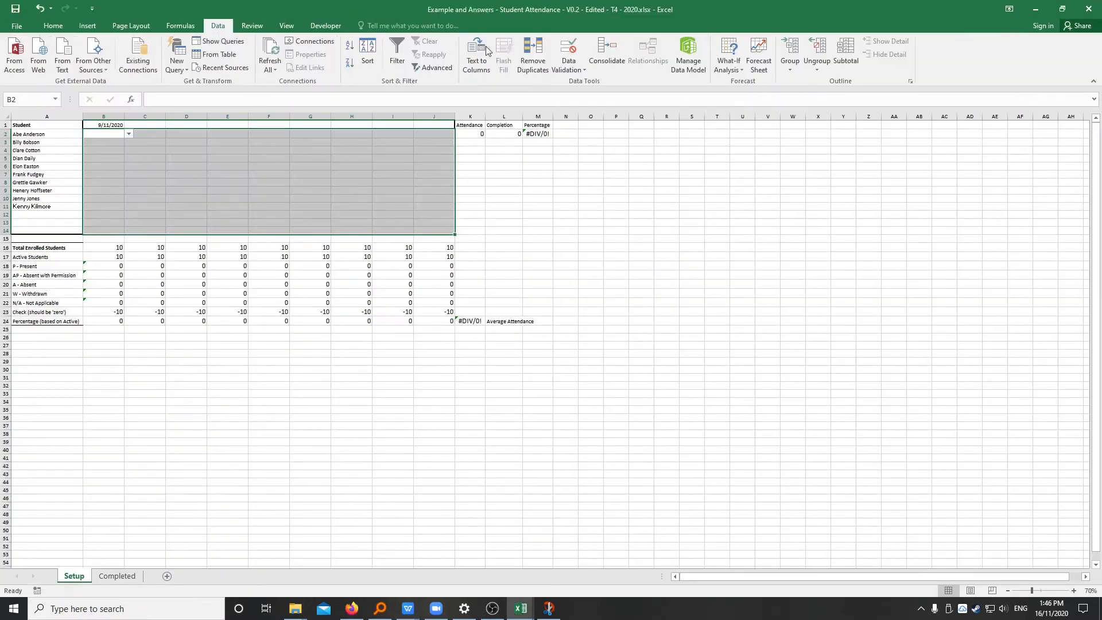
pyautogui.scroll(10, 219, 150)
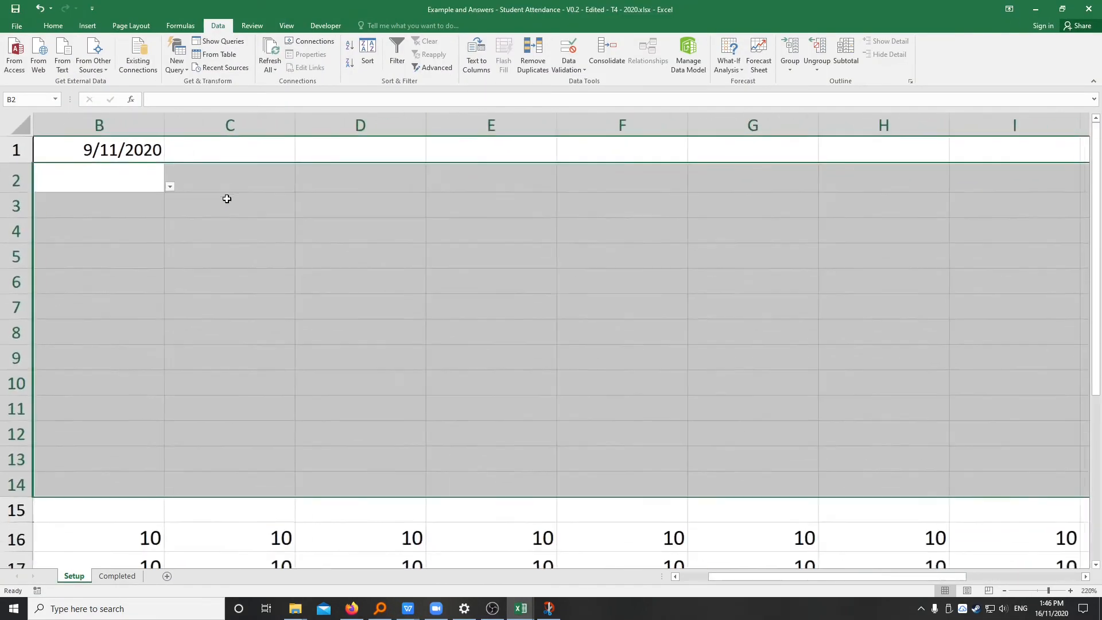
pyautogui.scroll(-1, 226, 199)
pyautogui.click(123, 187)
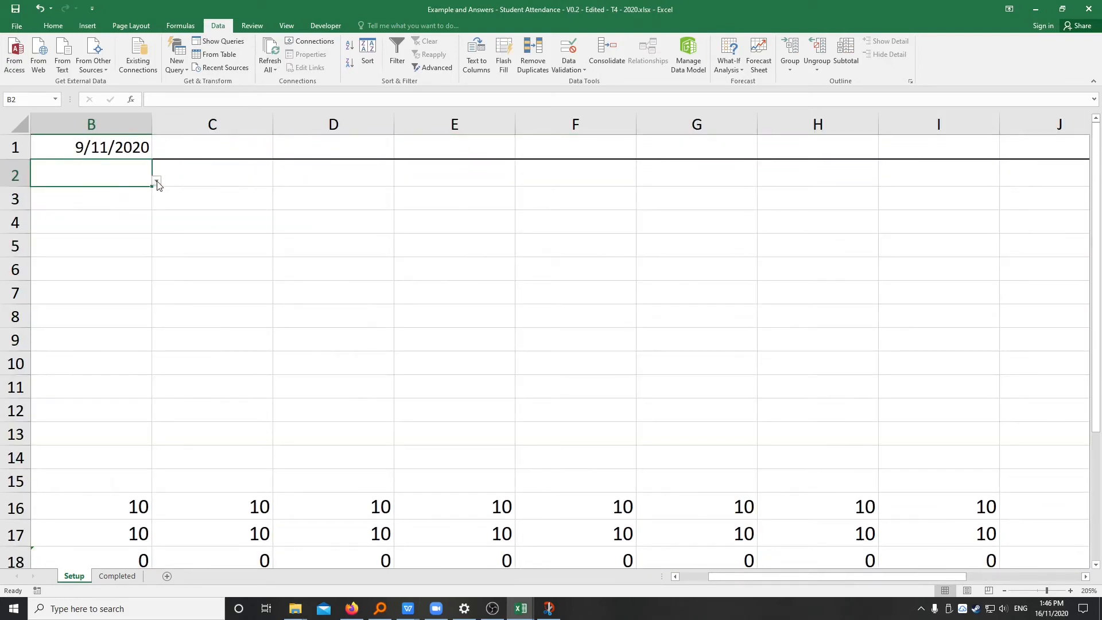
pyautogui.click(118, 199)
pyautogui.click(223, 198)
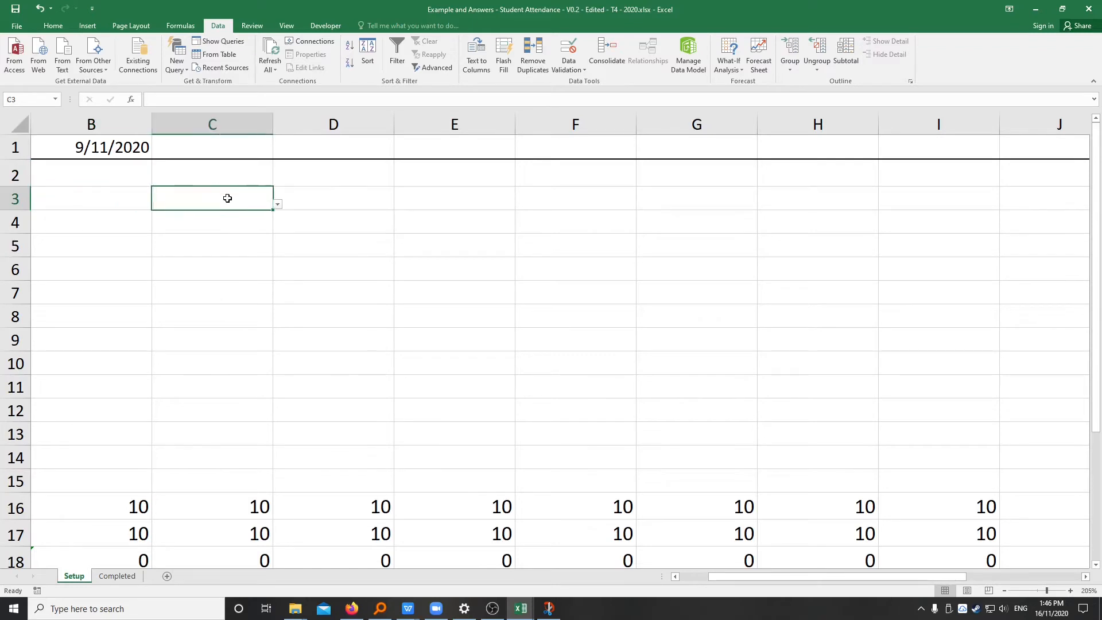
pyautogui.click(451, 192)
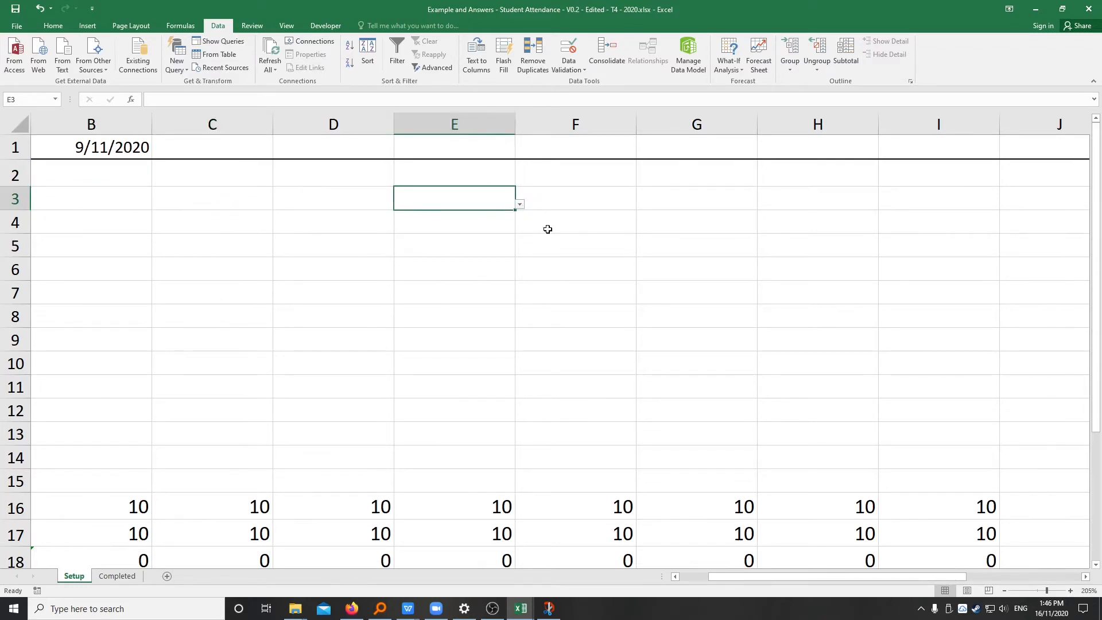
pyautogui.scroll(-1, 450, 355)
pyautogui.scroll(-1, 451, 355)
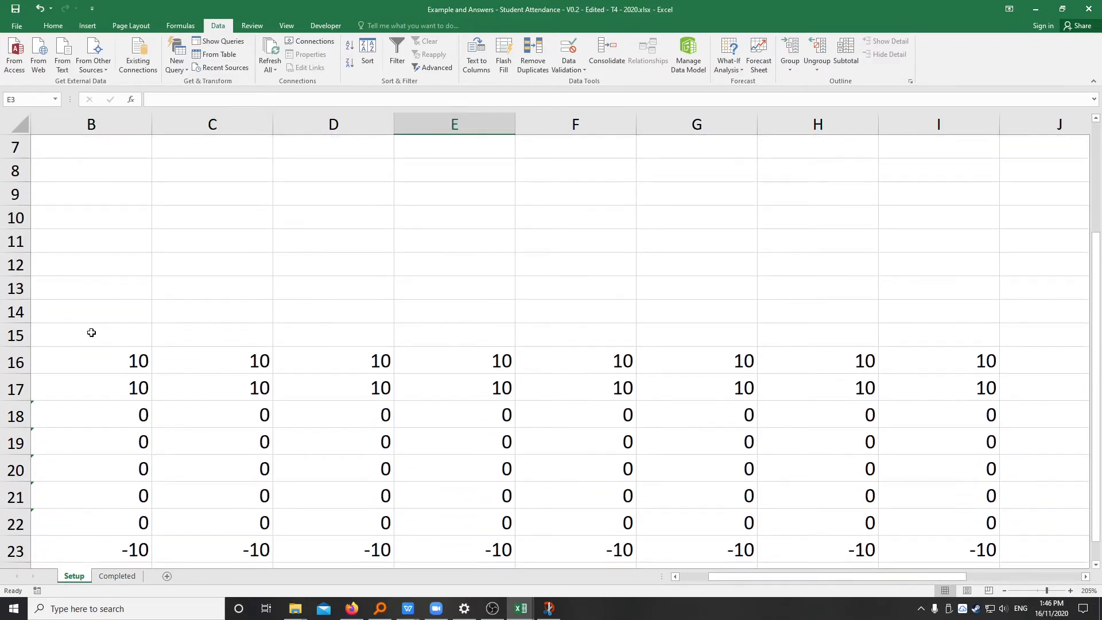
pyautogui.click(109, 331)
pyautogui.click(127, 309)
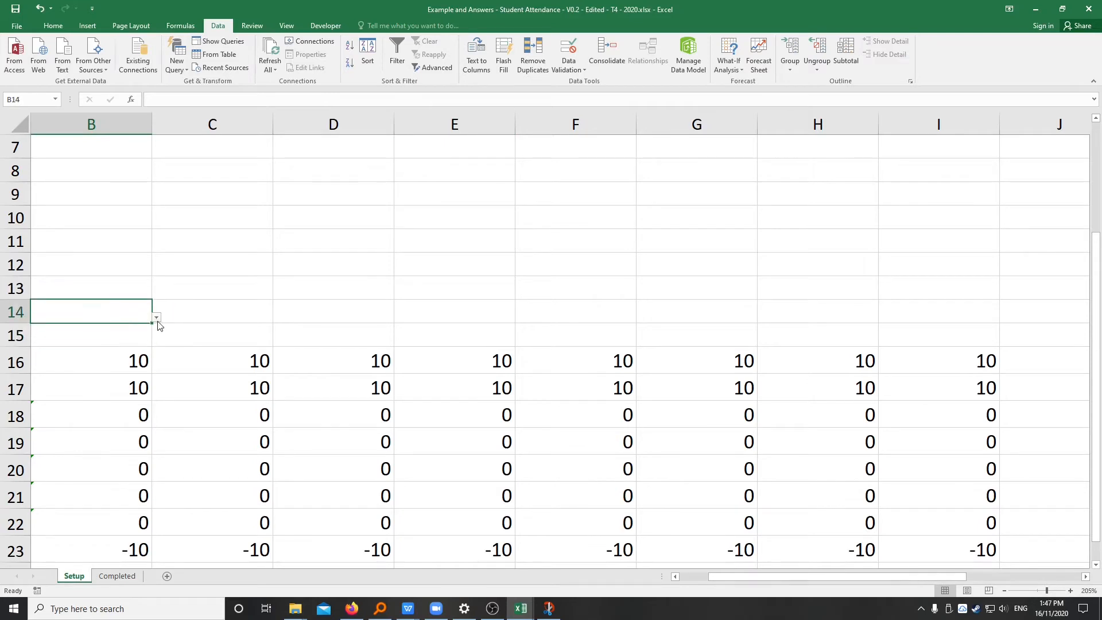
# Choose P from the validation drop-down list for cell B2.
pyautogui.scroll(2, 112, 278)
pyautogui.click(86, 174)
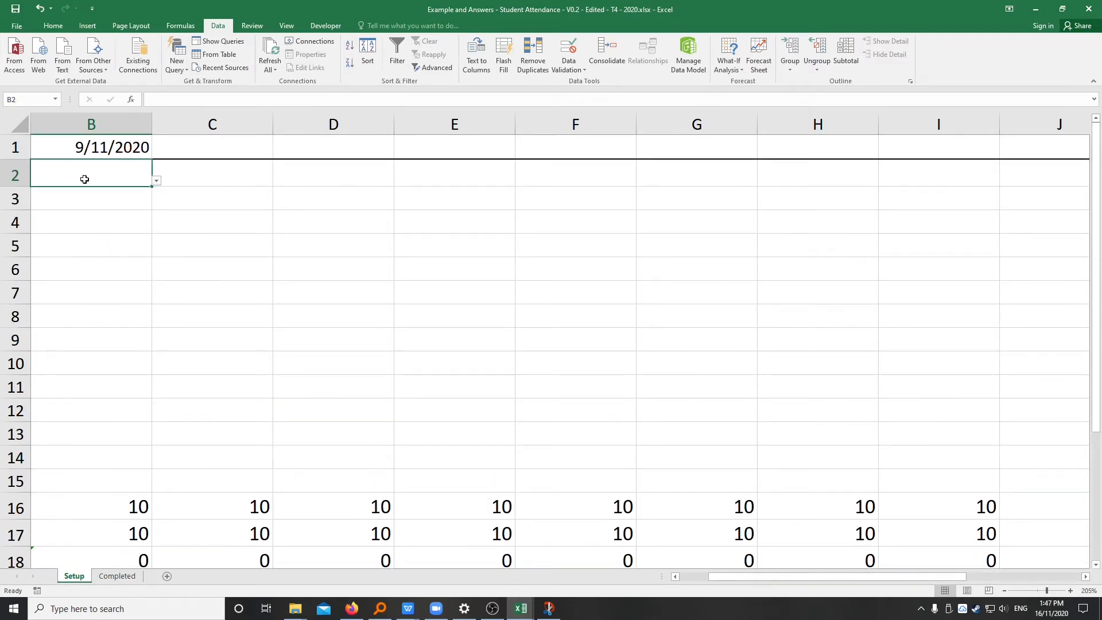
pyautogui.click(156, 181)
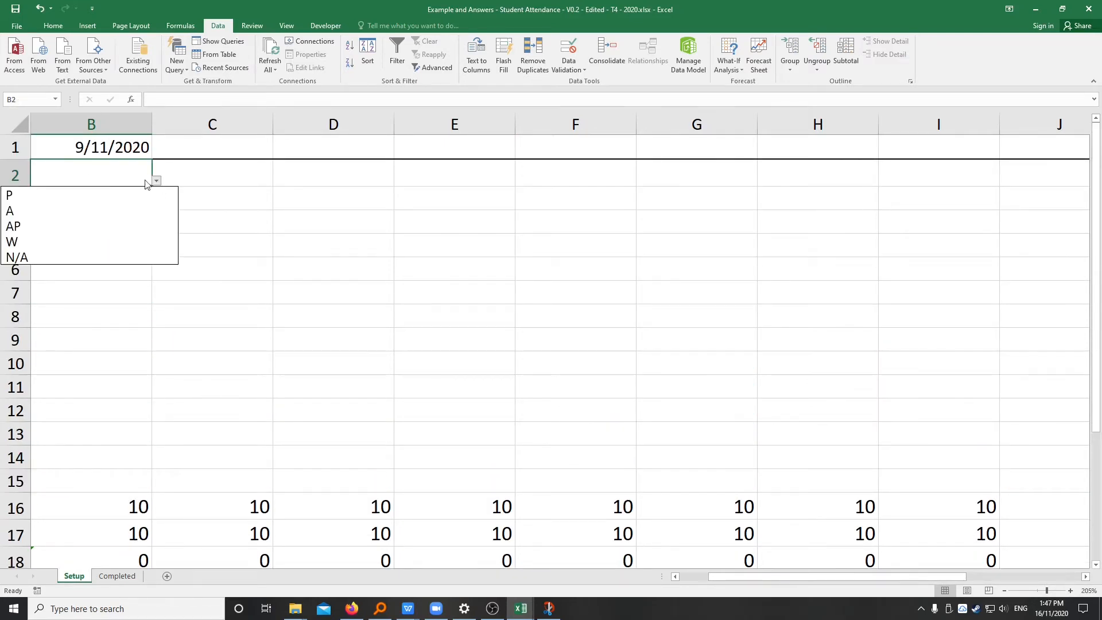
pyautogui.click(26, 195)
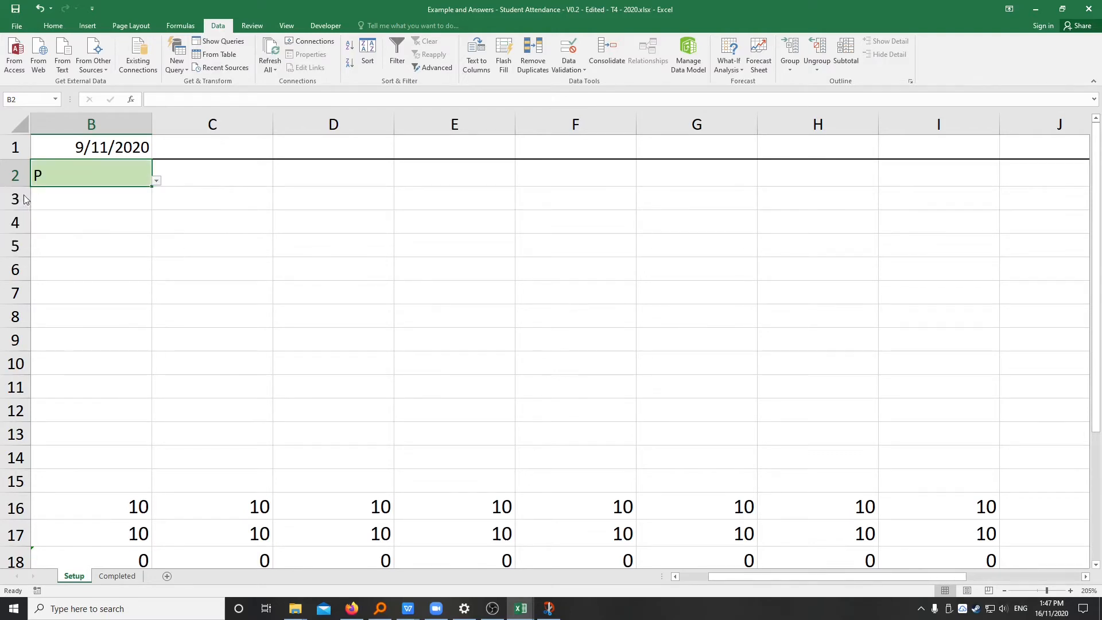
pyautogui.click(105, 192)
# Select the attendance grid B2:J14 and clear the conditional formatting rules from the entire sheet.
pyautogui.click(109, 167)
pyautogui.keyDown('ctrl'); pyautogui.scroll(-2, 737, 387); pyautogui.keyUp('ctrl')
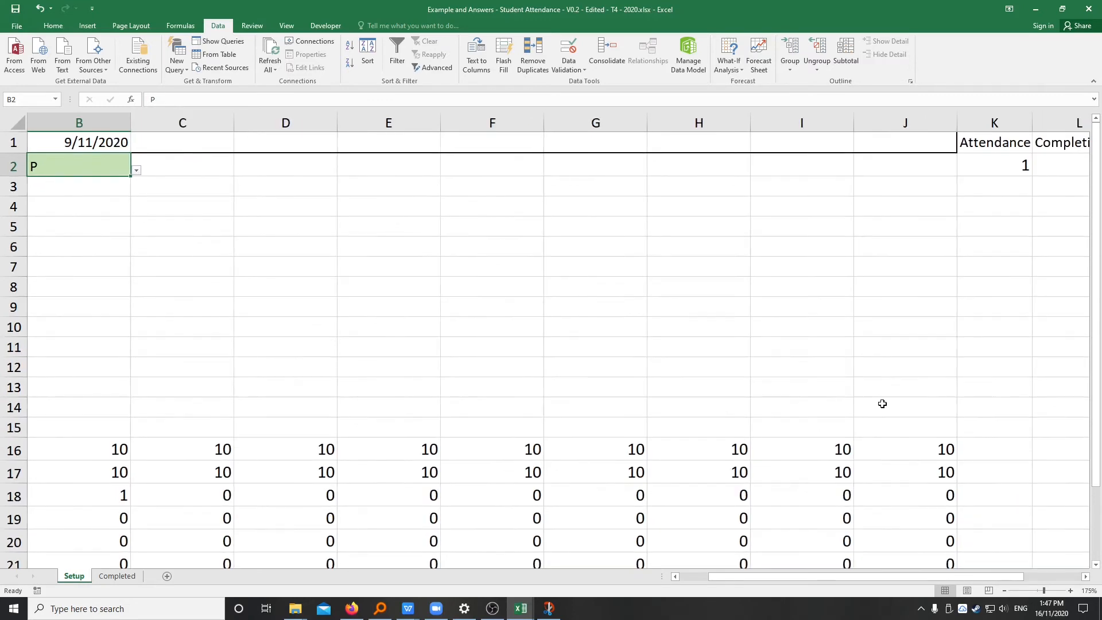
pyautogui.keyDown('shift'); pyautogui.click(927, 384); pyautogui.keyUp('shift')
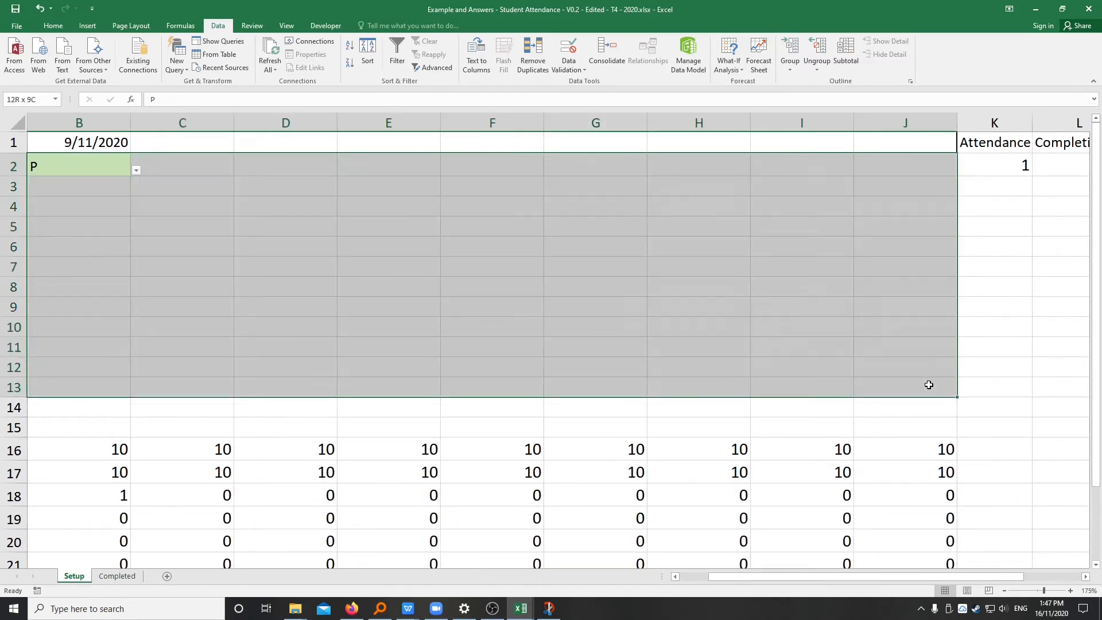
pyautogui.moveTo(935, 394); pyautogui.dragTo(937, 405)
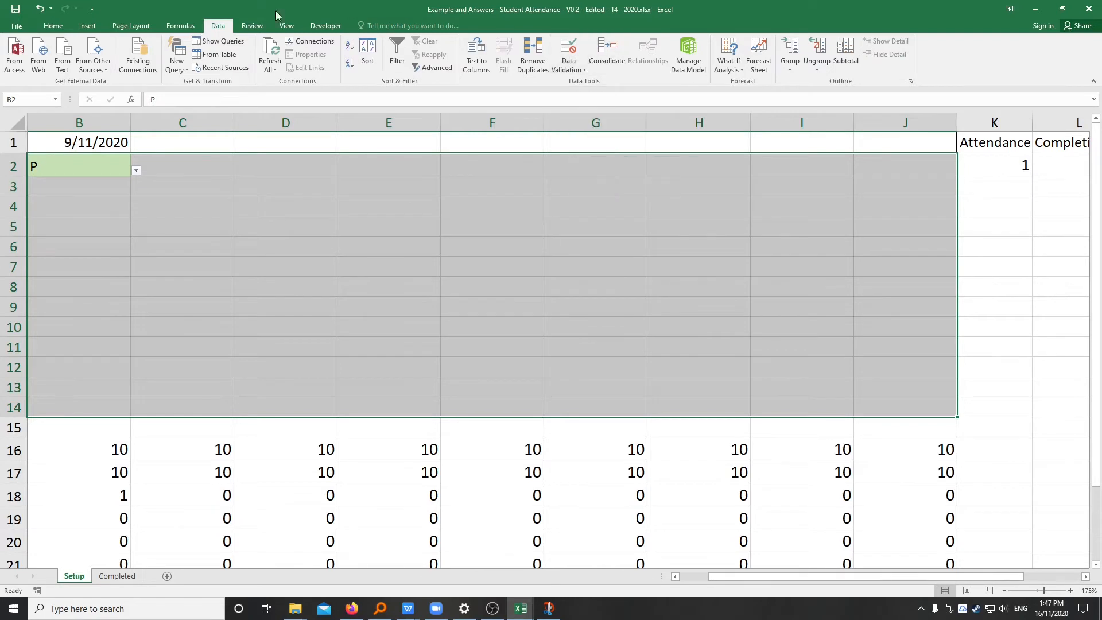
pyautogui.click(53, 25)
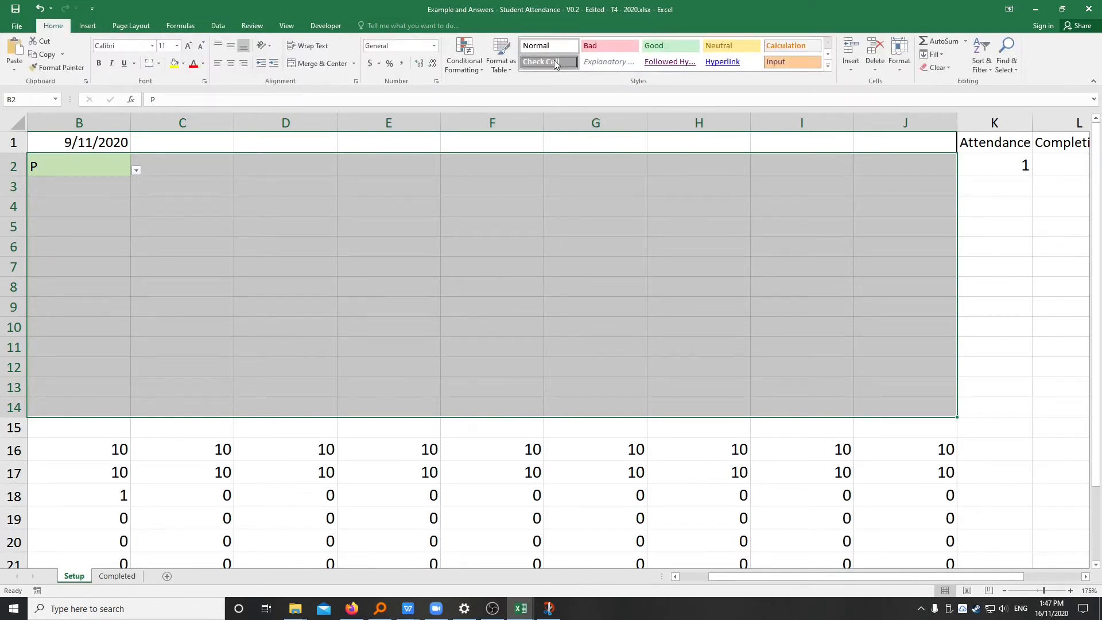
pyautogui.click(469, 74)
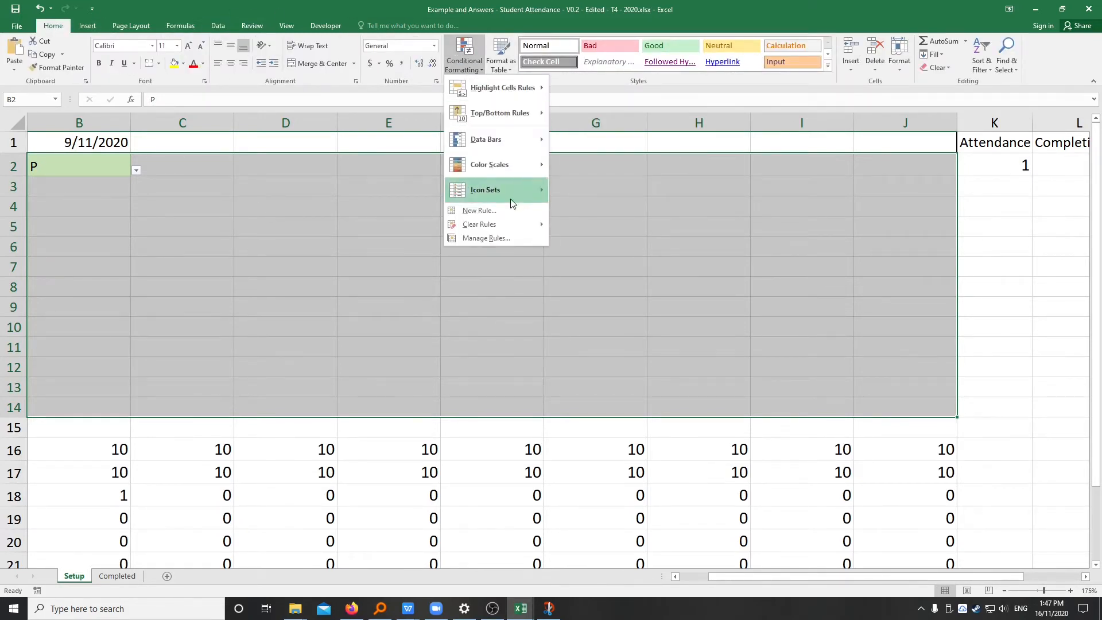
pyautogui.moveTo(495, 231)
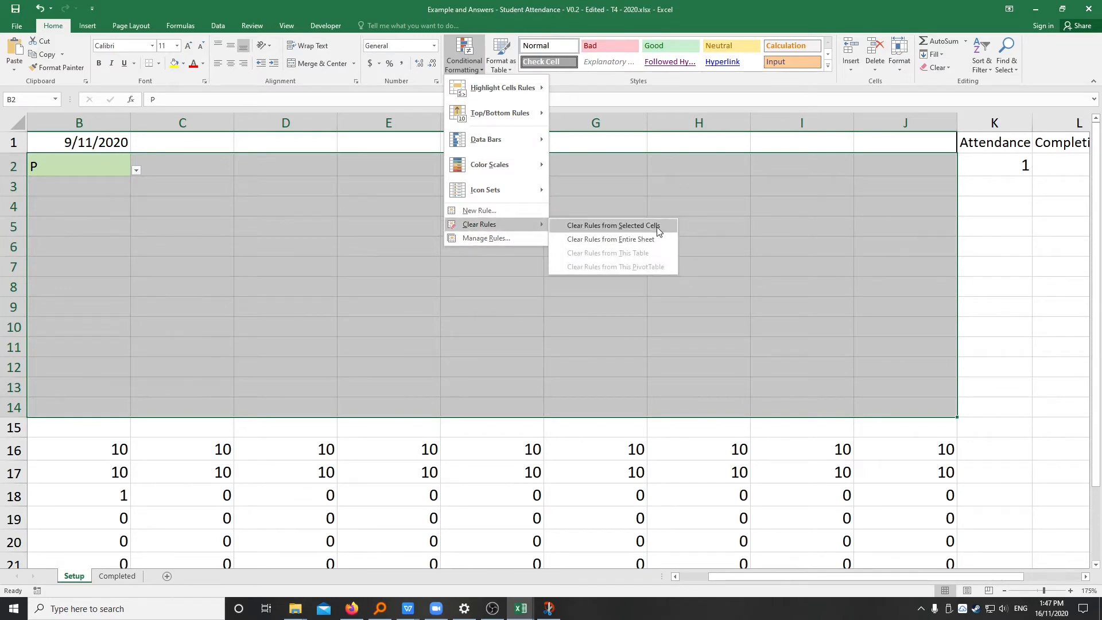
pyautogui.click(647, 238)
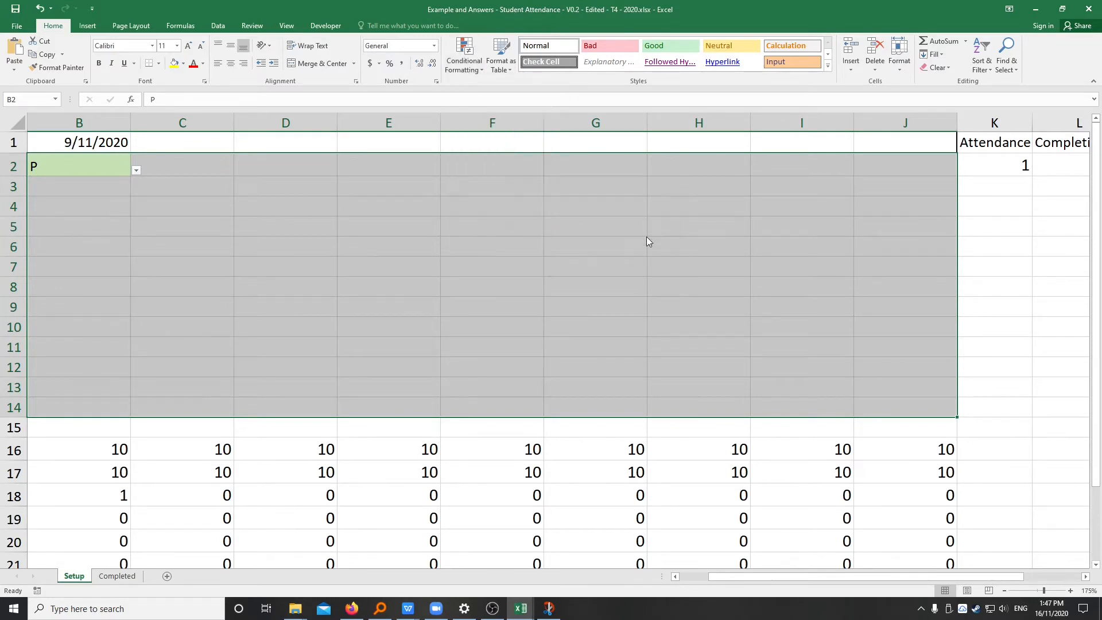
# Choose A for cell B3 and AP for cell B4 from their validation drop-down lists.
pyautogui.click(165, 169)
pyautogui.click(87, 183)
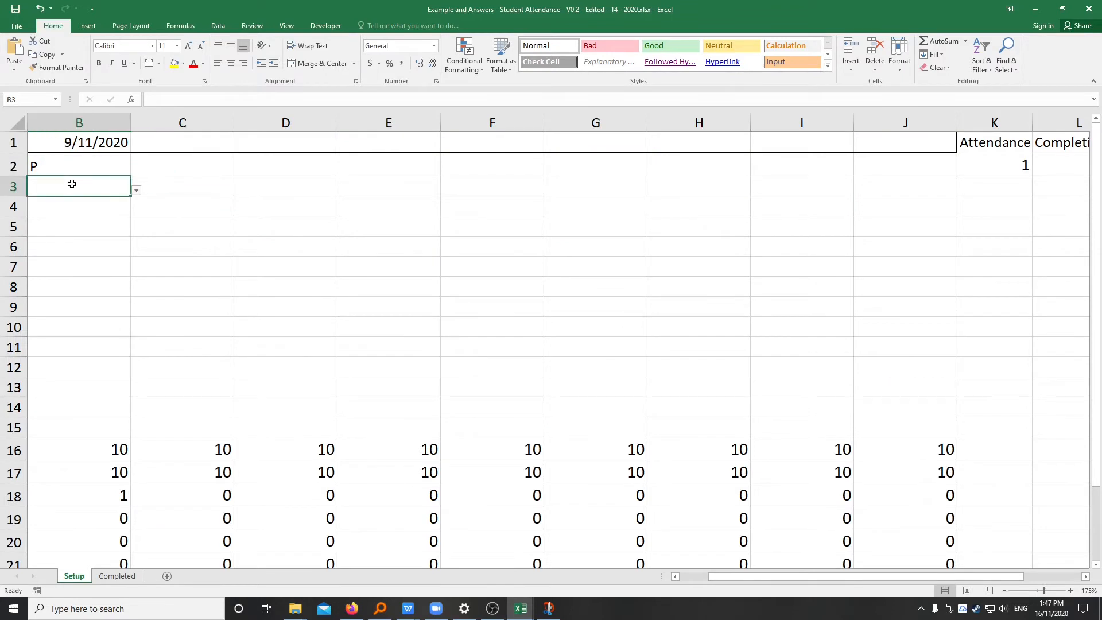
pyautogui.click(137, 190)
pyautogui.click(103, 217)
pyautogui.click(101, 207)
pyautogui.click(137, 212)
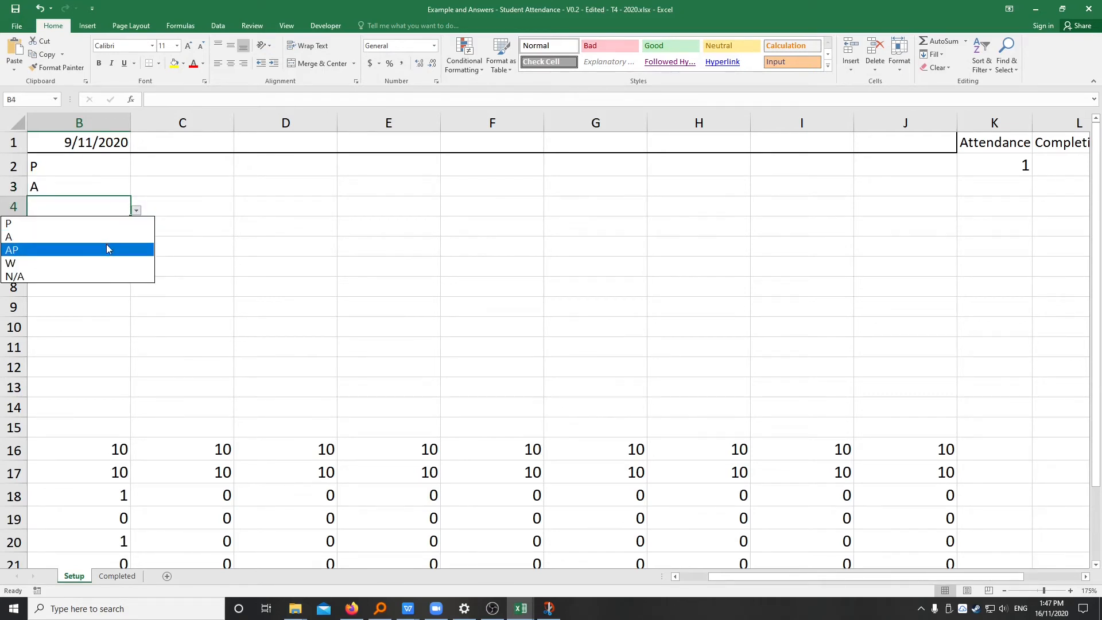
pyautogui.click(113, 247)
# Enter W in cell B5 and N/A in cell B6.
pyautogui.click(81, 218)
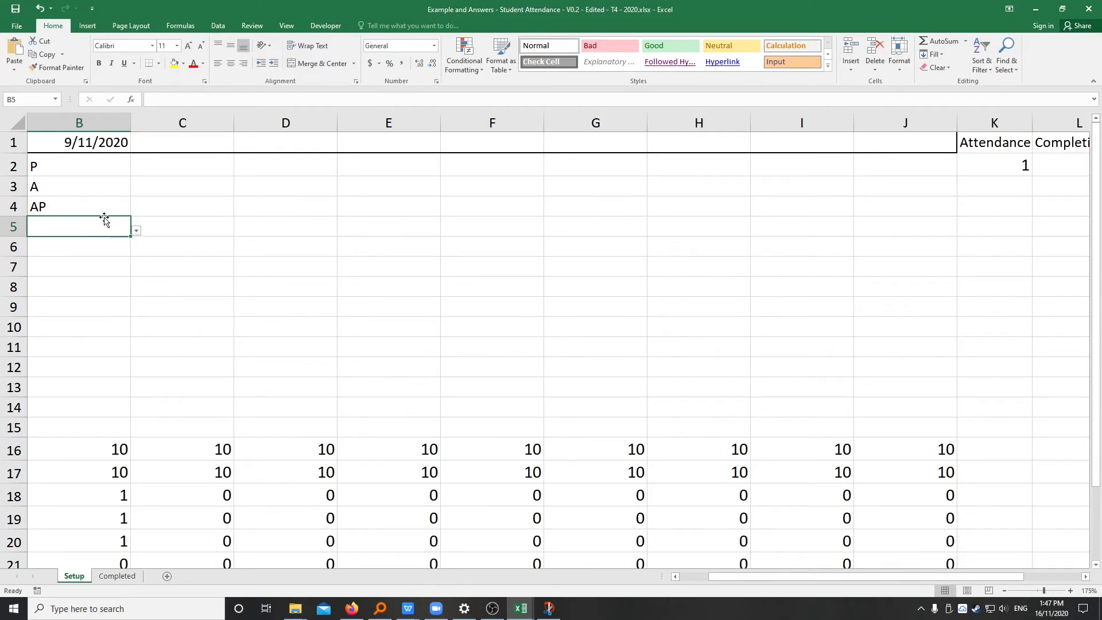
pyautogui.write('W')
pyautogui.press('Return')
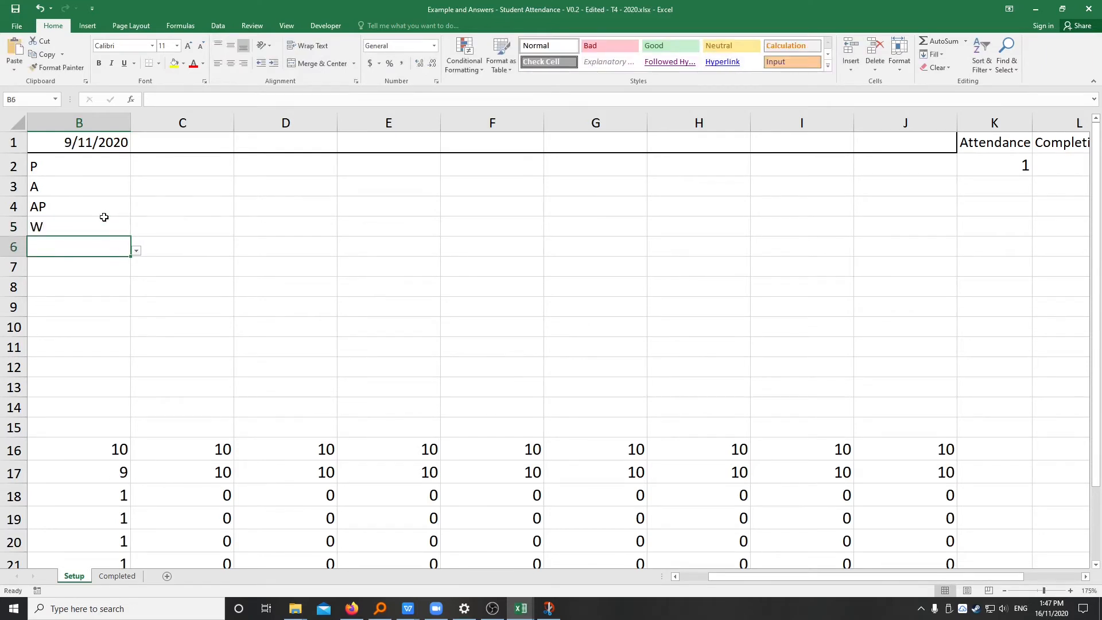
pyautogui.write('N/A')
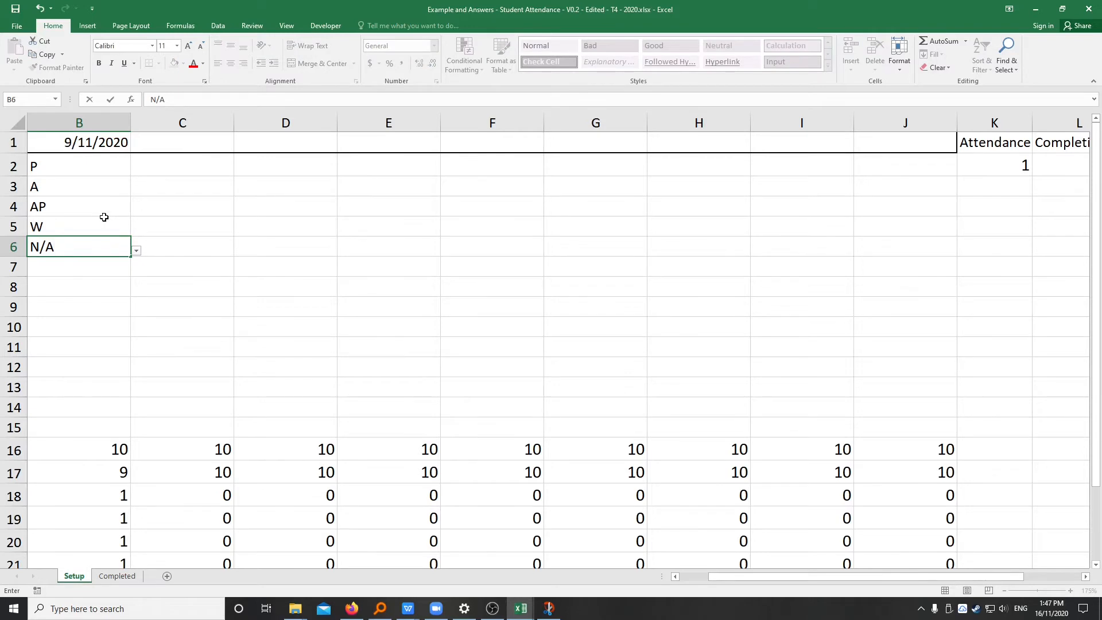
pyautogui.press('Return')
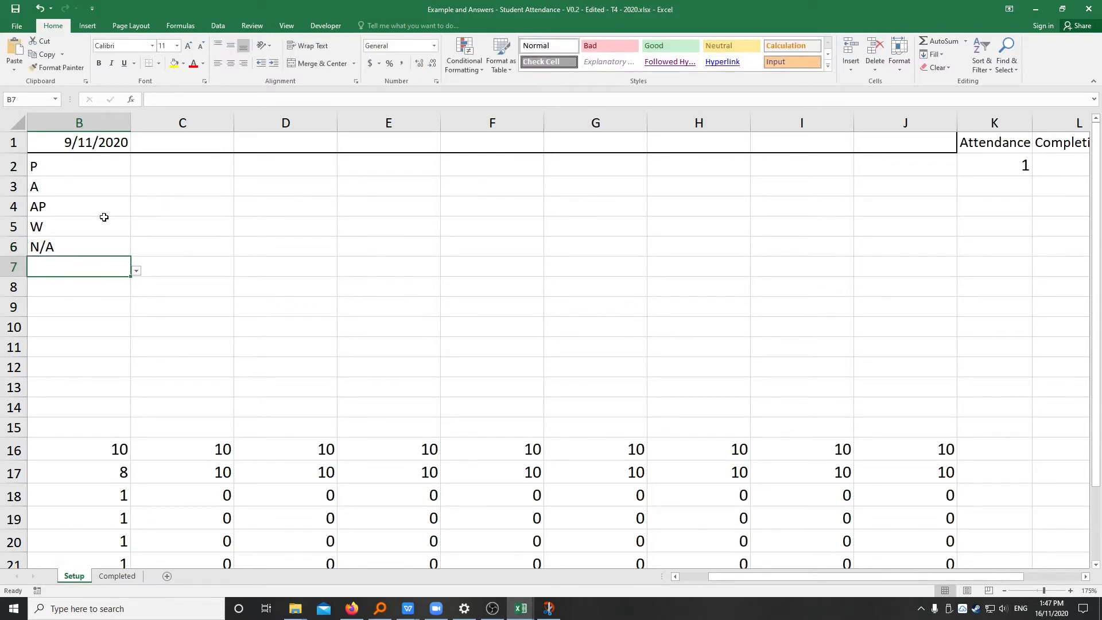
# Test the validation by entering Y in cell B7, and replace the entry with P.
pyautogui.write('Y')
pyautogui.press('Return')
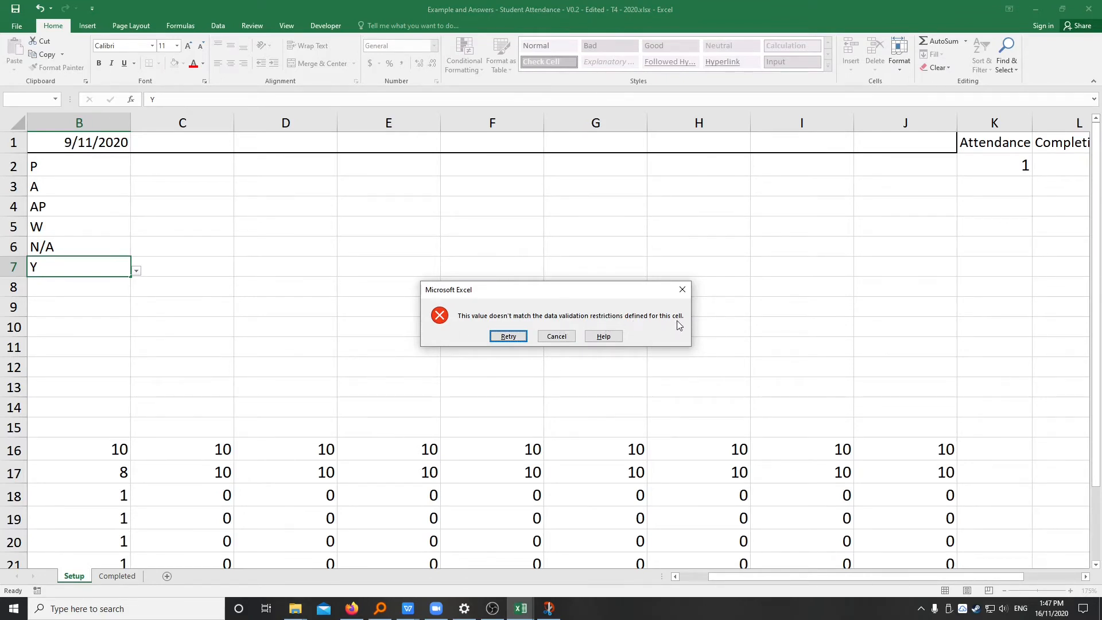
pyautogui.click(508, 336)
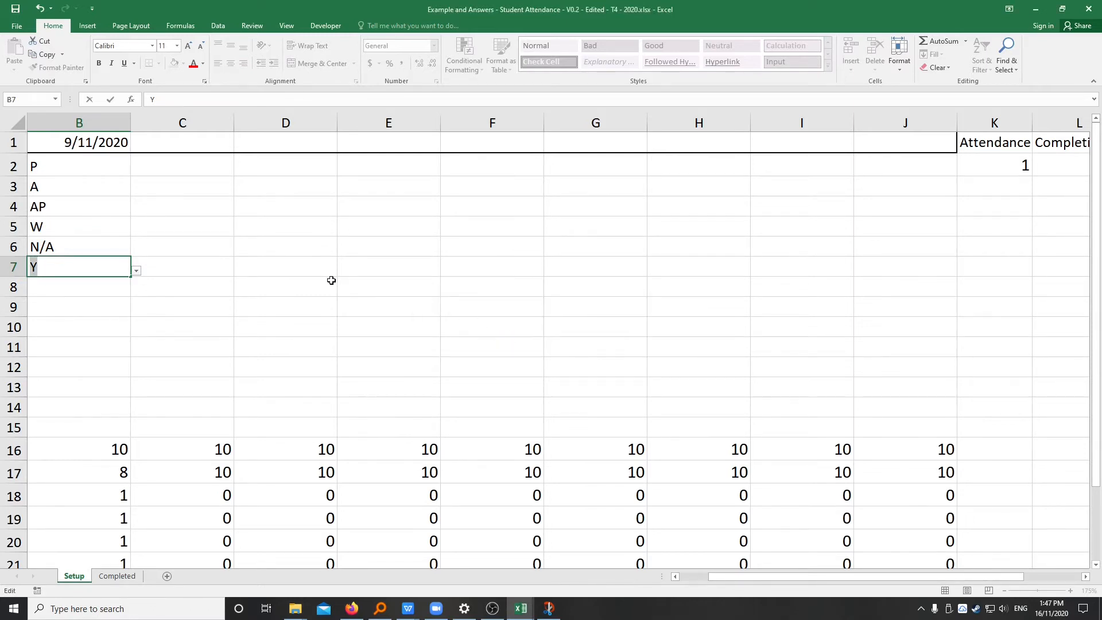
pyautogui.write('p')
pyautogui.press('Return')
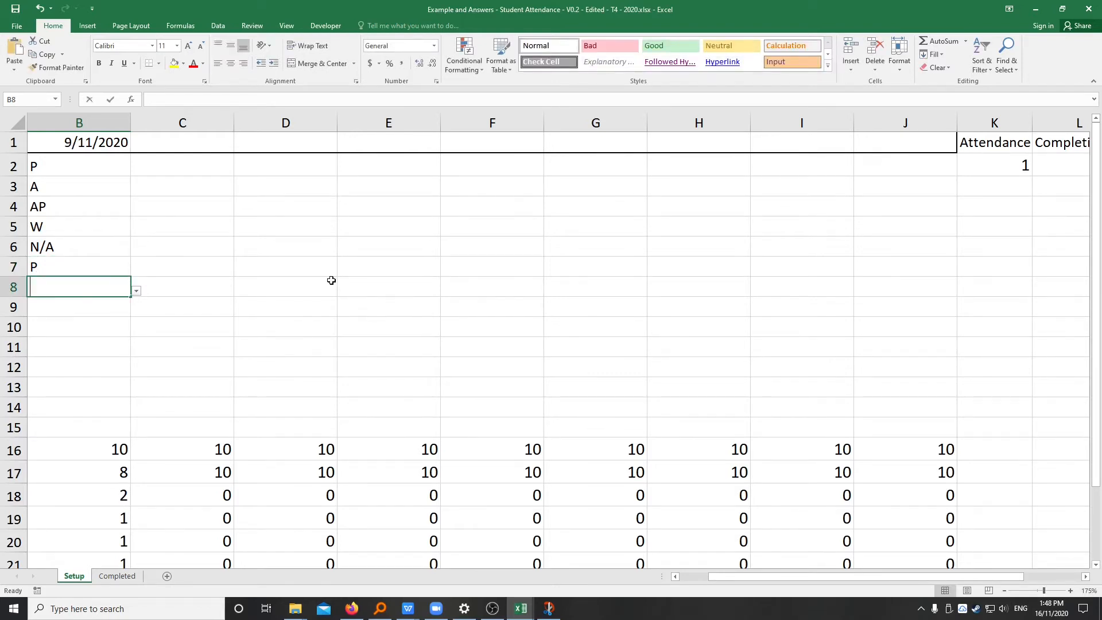
# Test the validation's case sensitivity with a lowercase p in cell B8, and replace the entry with an uppercase P.
pyautogui.write('p')
pyautogui.press('Return')
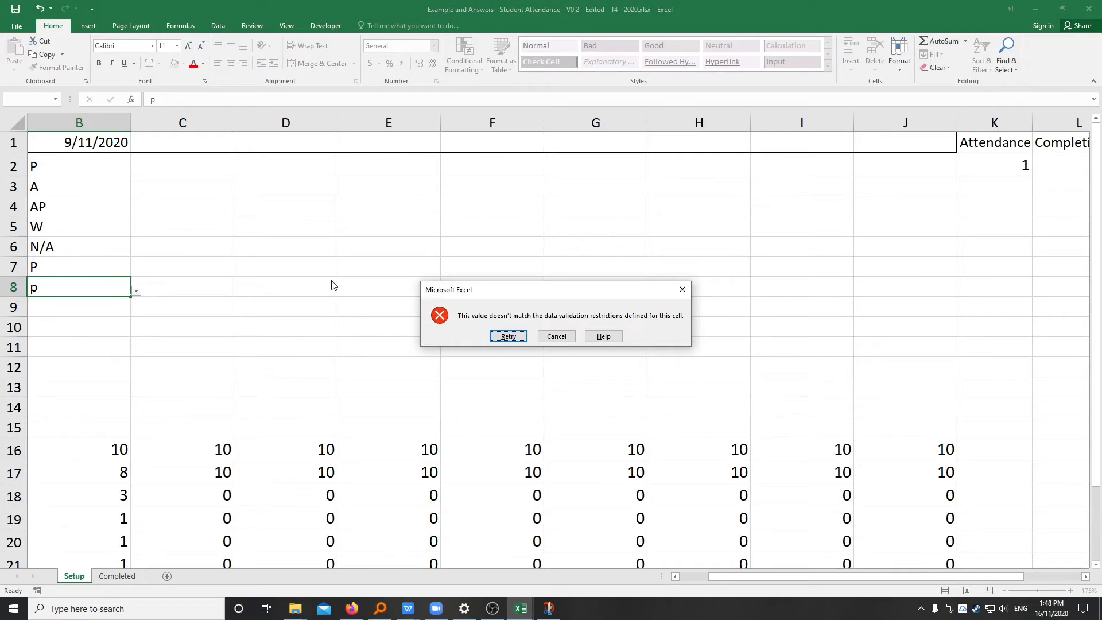
pyautogui.press('Return')
pyautogui.write('P')
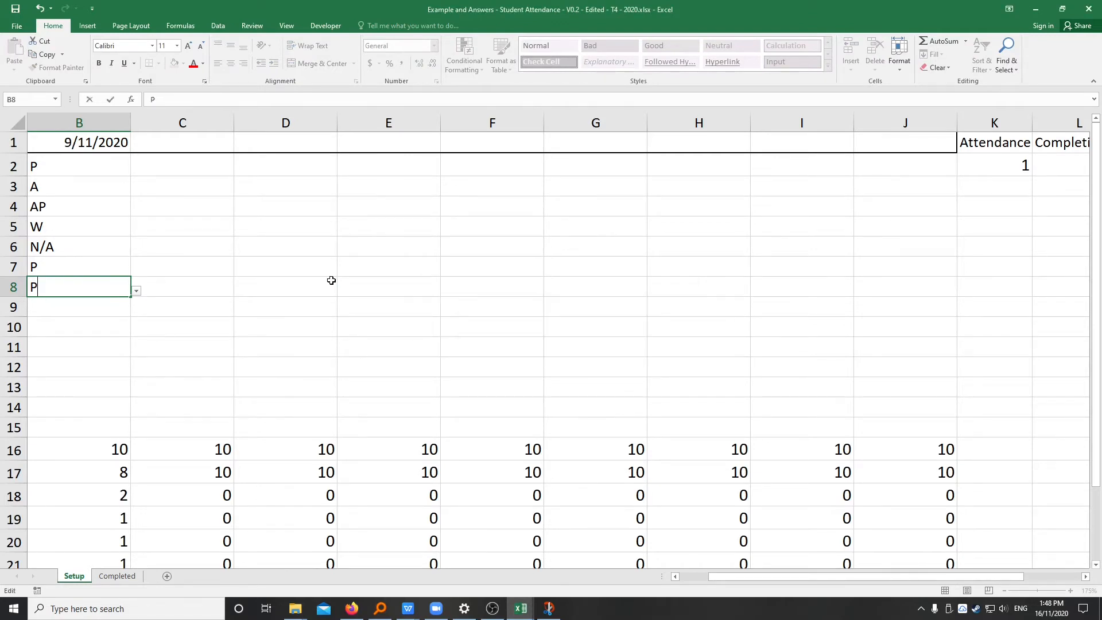
pyautogui.press('Return')
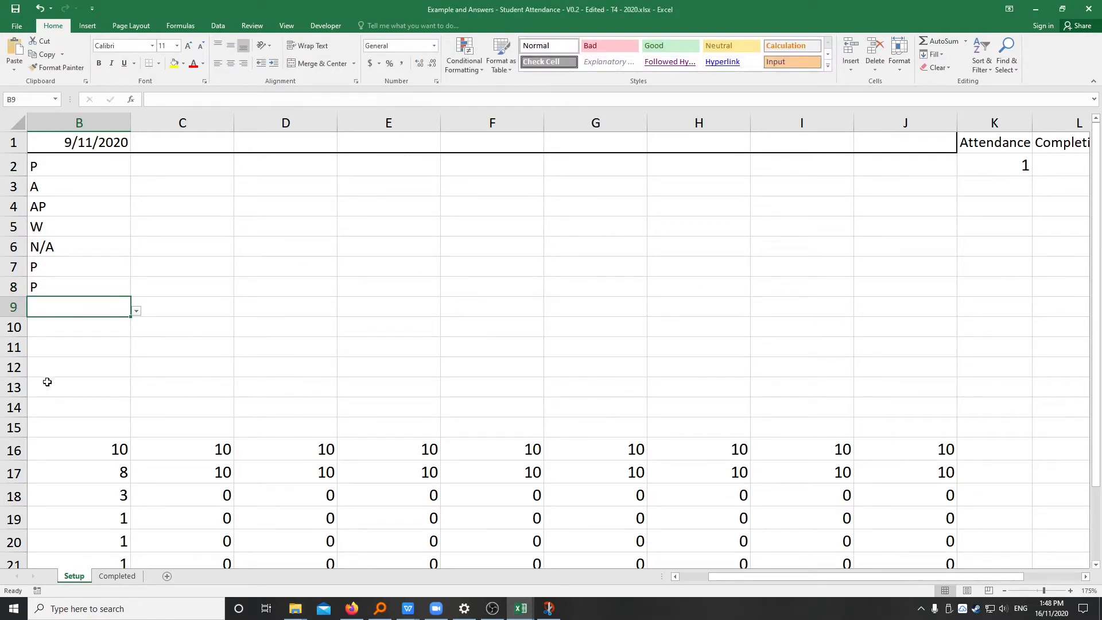
# Examine the Total Enrolled Students formula in B16 and the cells referenced by the Active Students formula in B17.
pyautogui.scroll(-1, 77, 376)
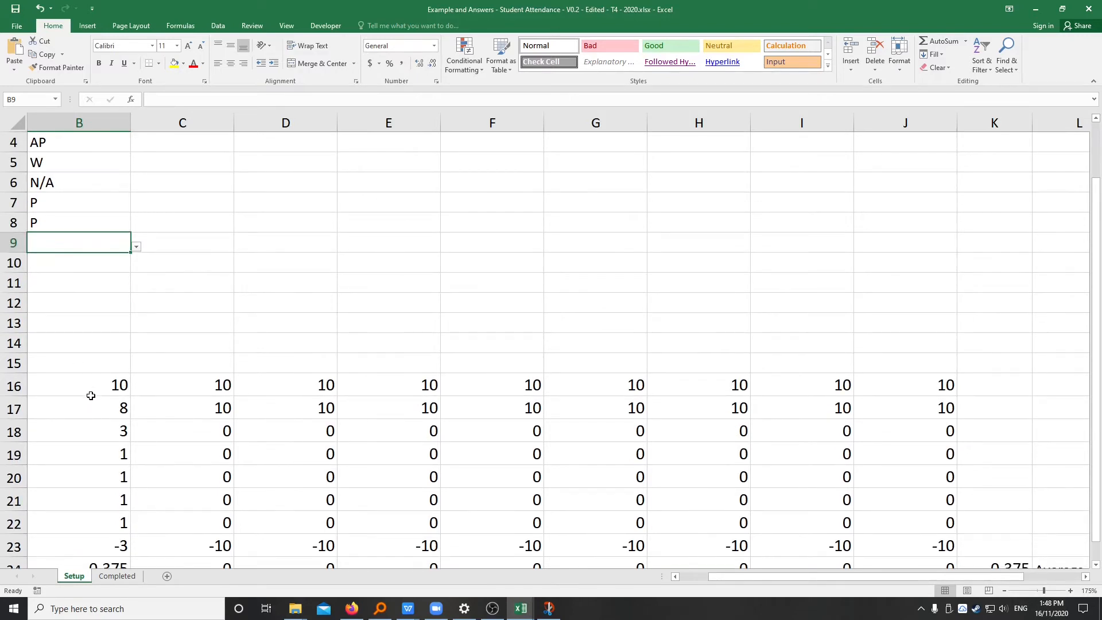
pyautogui.click(675, 576)
pyautogui.click(262, 391)
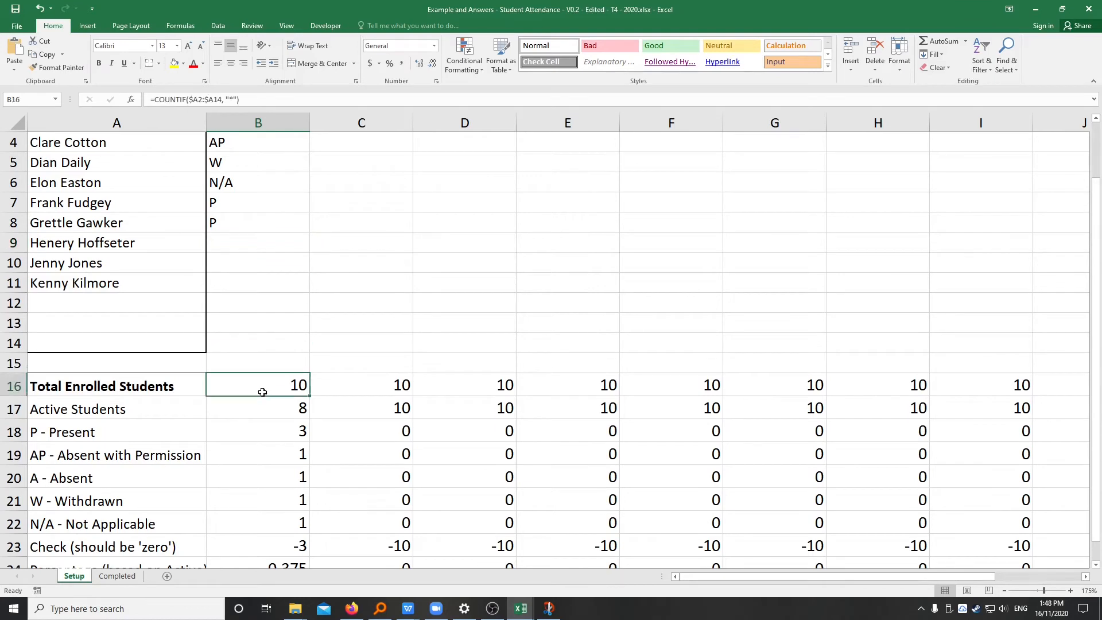
pyautogui.click(255, 409)
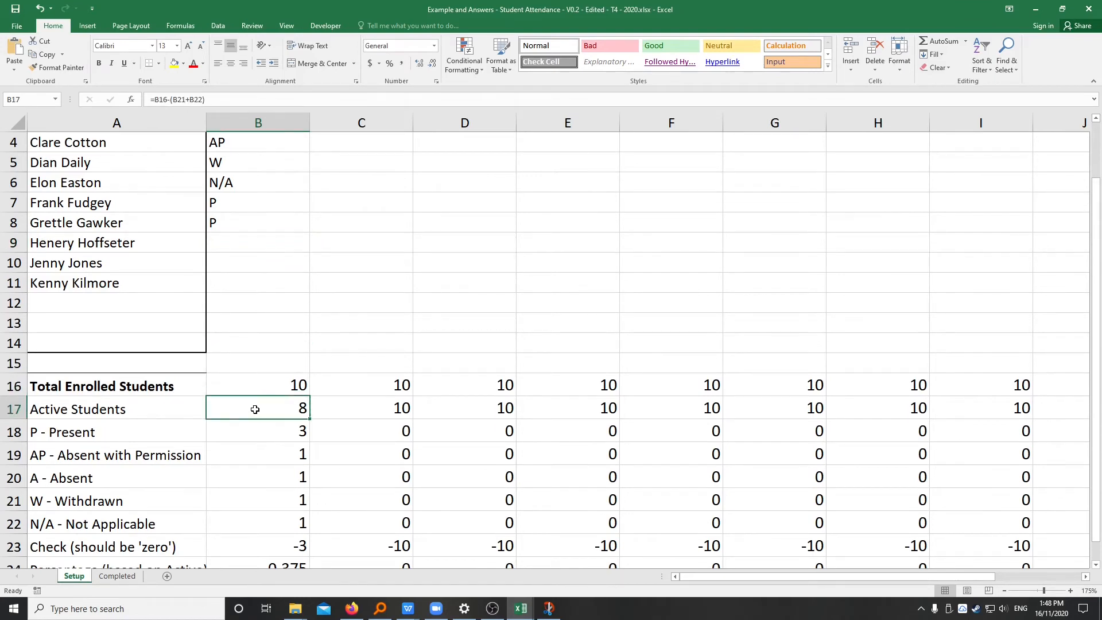
pyautogui.click(226, 99)
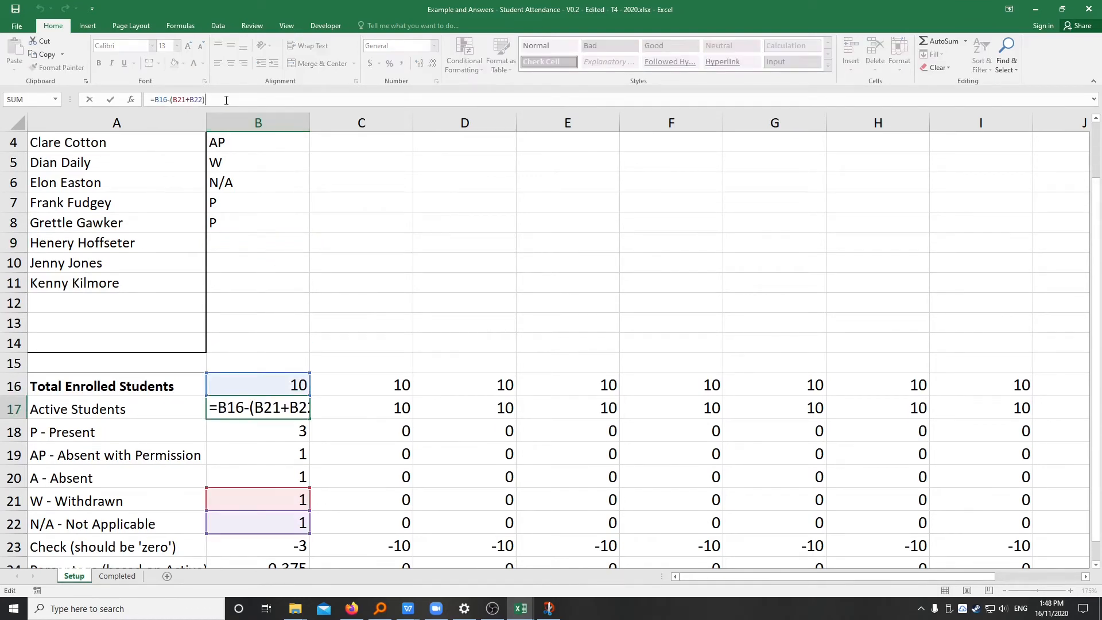
pyautogui.press('Return')
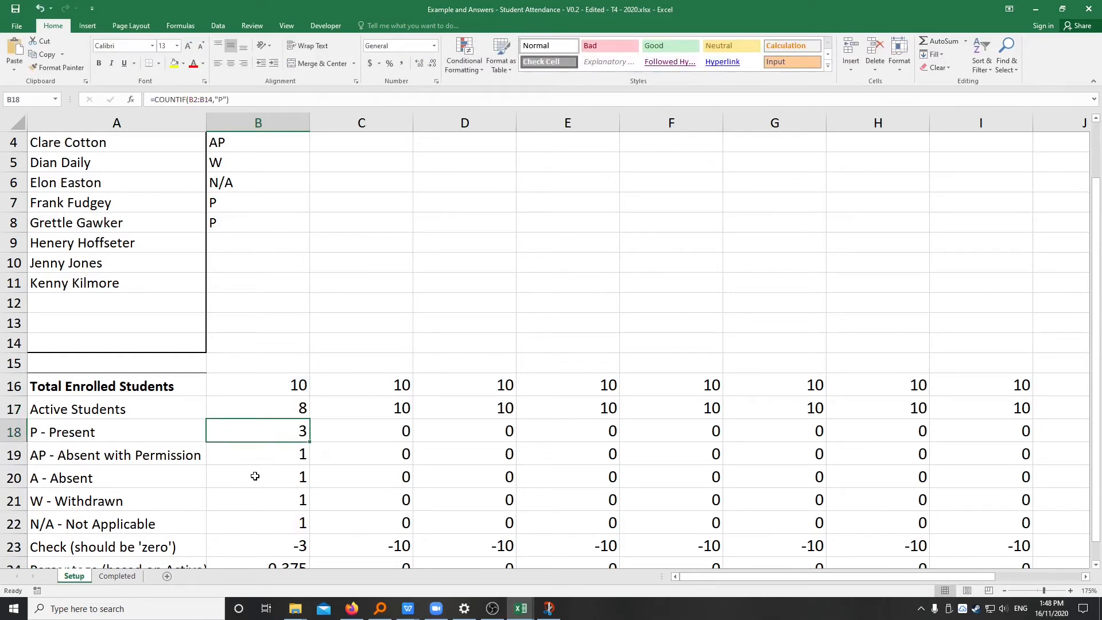
# Compare the P and AP entries in column B with their COUNTIF totals and inspect the check formula in B23.
pyautogui.scroll(1, 278, 333)
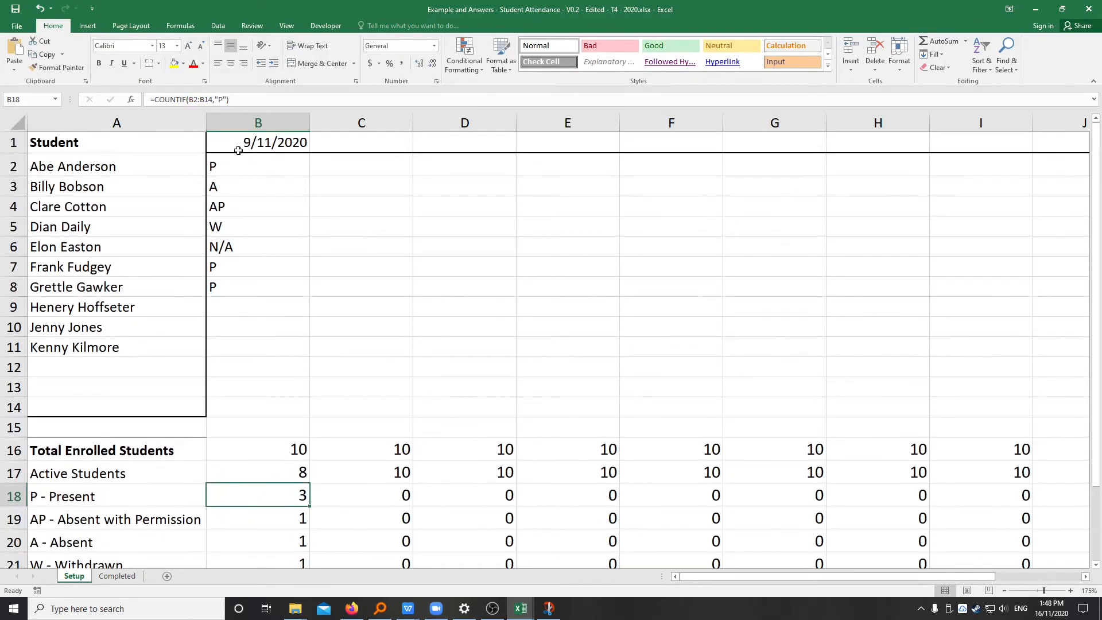
pyautogui.click(226, 167)
pyautogui.click(227, 267)
pyautogui.click(226, 286)
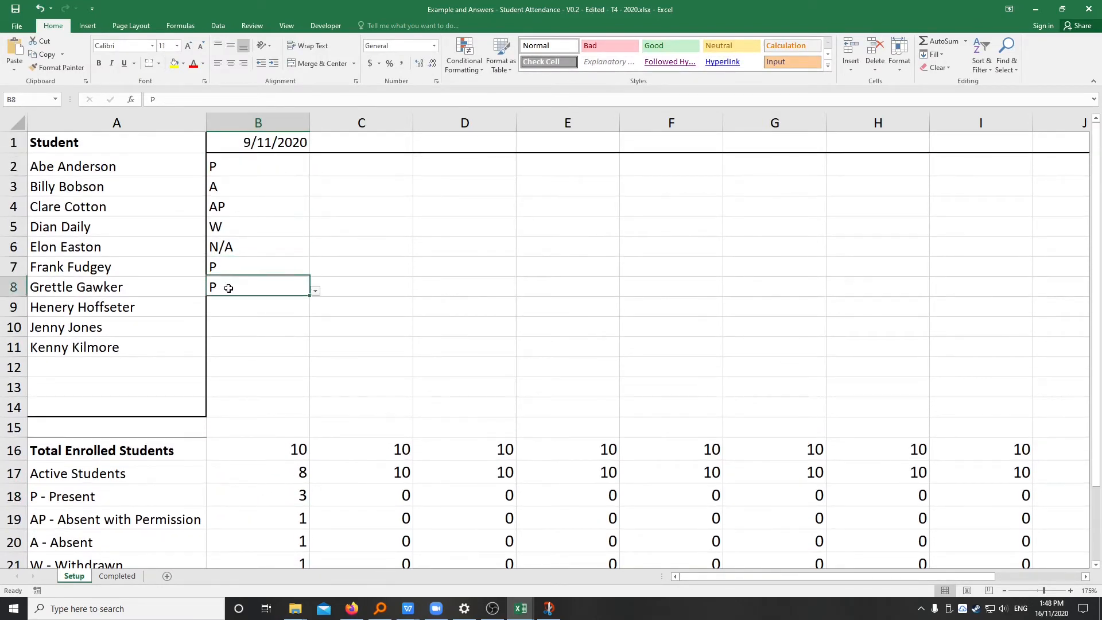
pyautogui.click(221, 207)
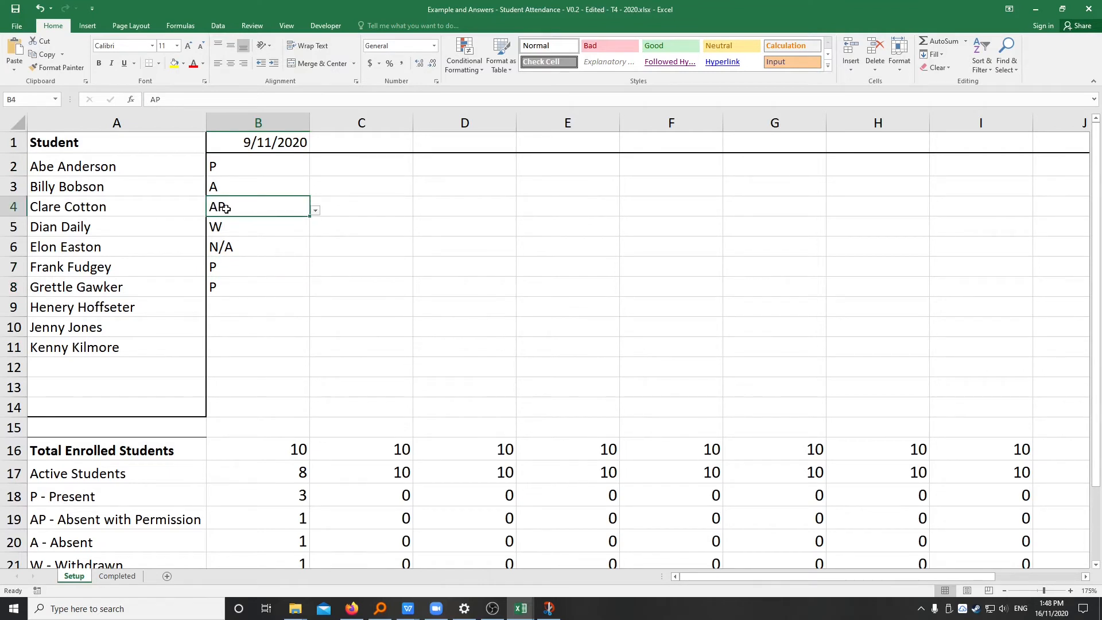
pyautogui.click(221, 168)
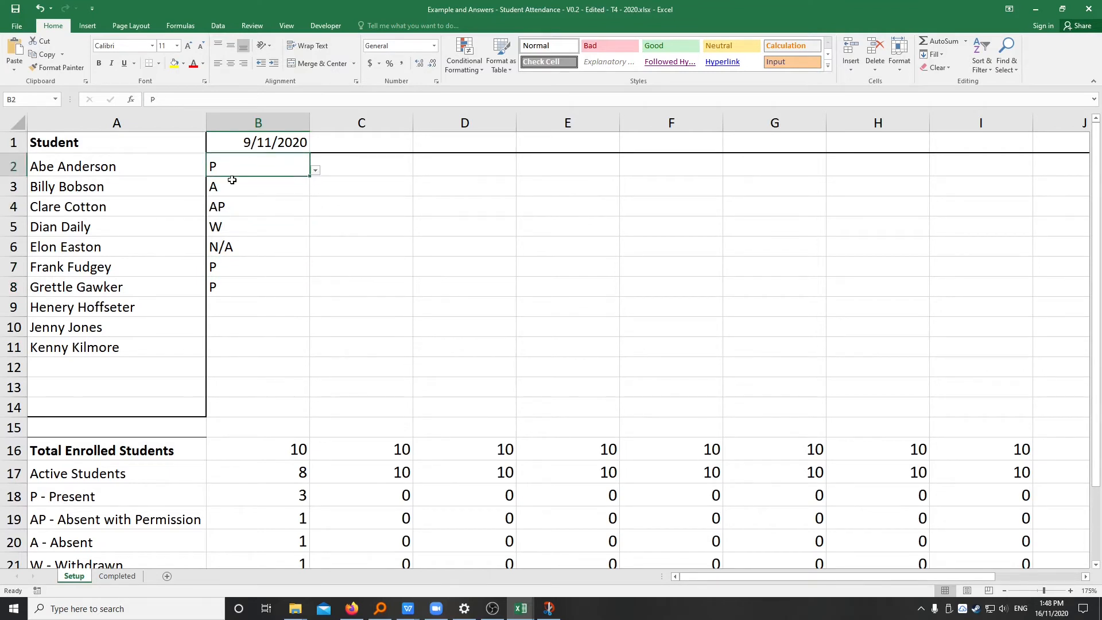
pyautogui.click(230, 204)
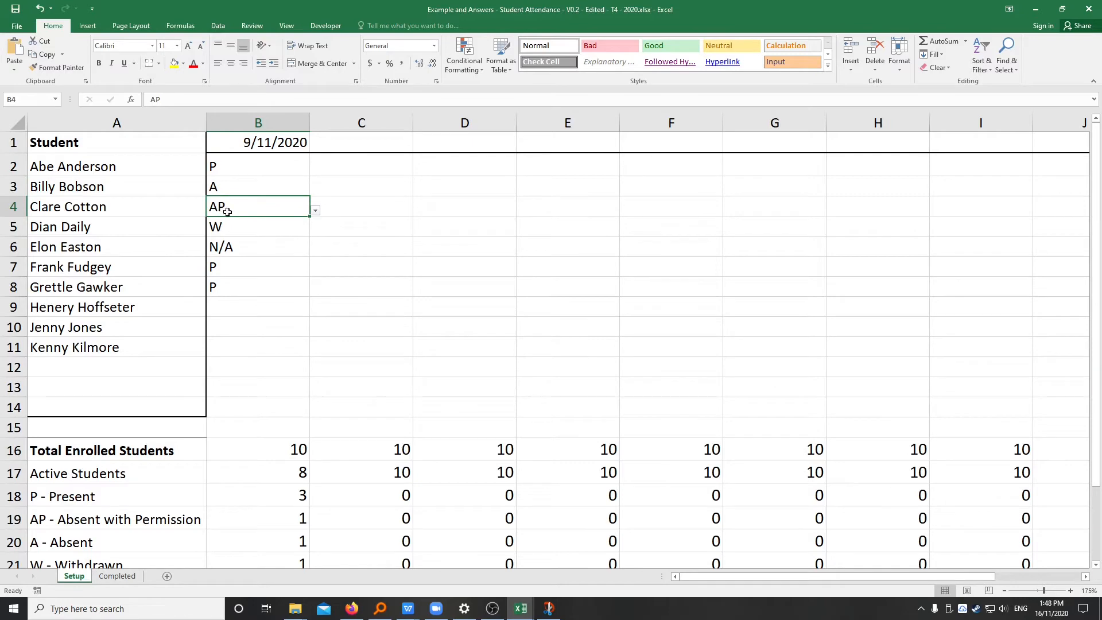
pyautogui.click(301, 521)
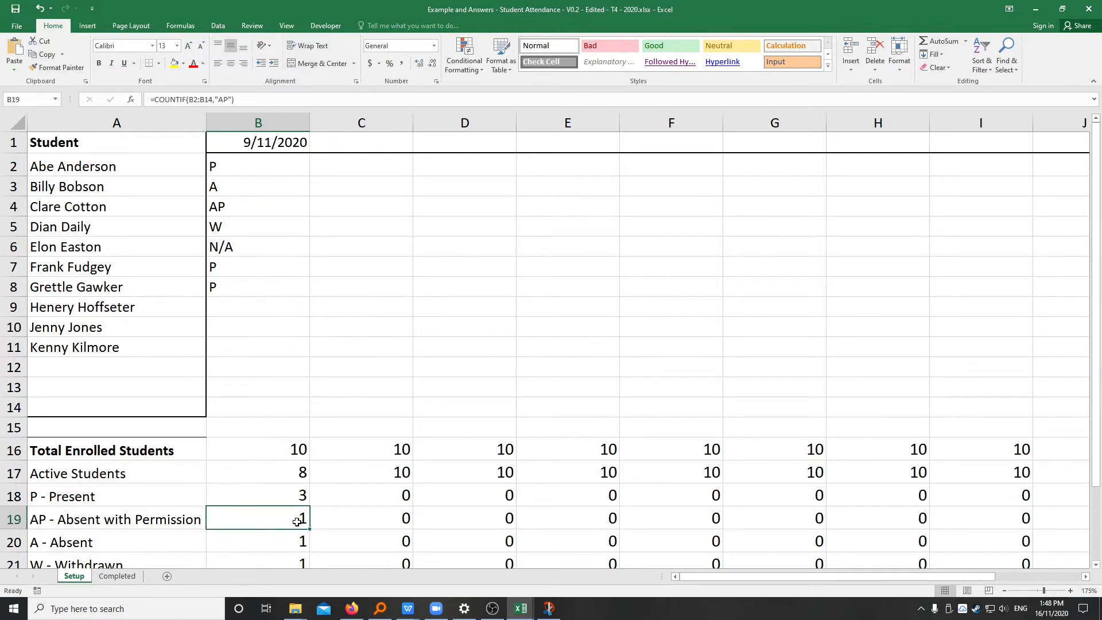
pyautogui.click(260, 209)
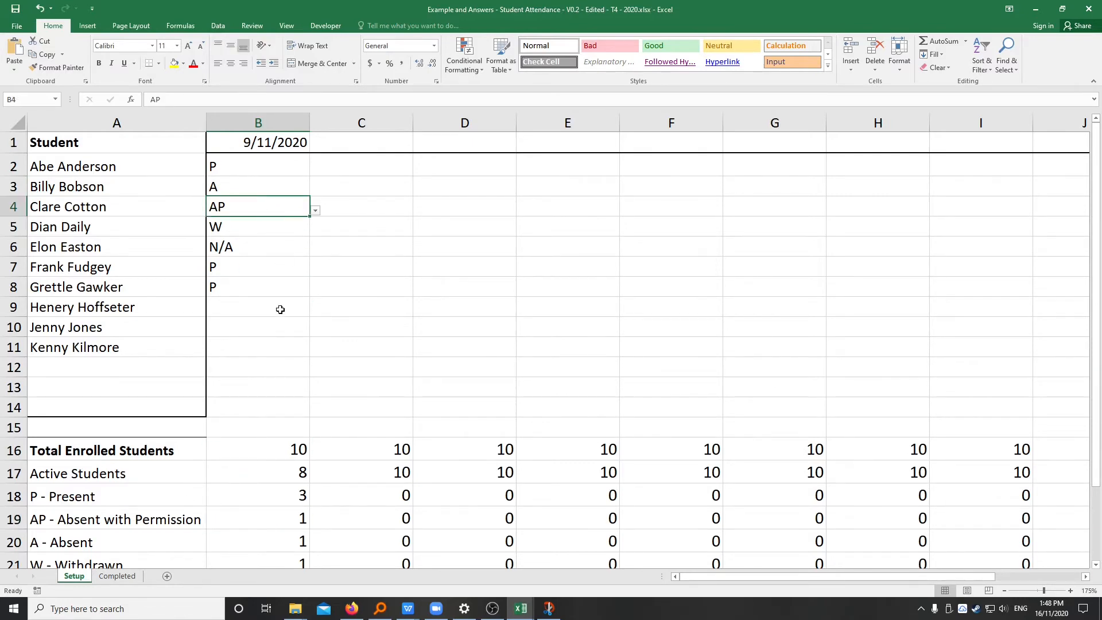
pyautogui.scroll(-2, 281, 312)
pyautogui.click(296, 493)
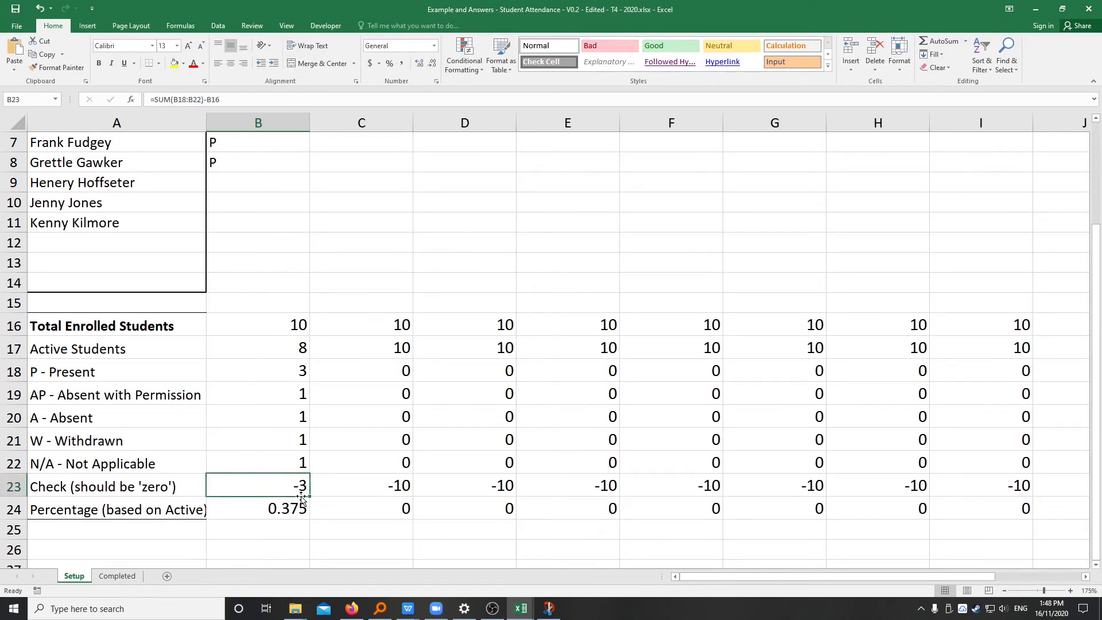
# Choose P from the validation drop-down lists for the remaining students in cells B9, B10 and B11.
pyautogui.scroll(1, 231, 286)
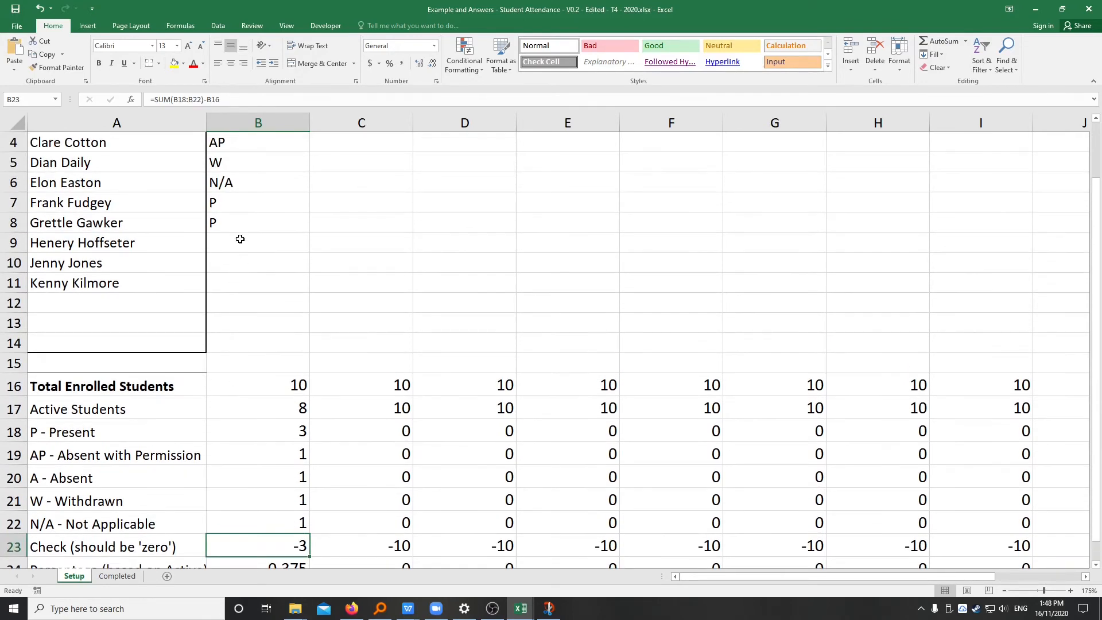
pyautogui.moveTo(240, 239); pyautogui.dragTo(241, 278)
pyautogui.click(307, 247)
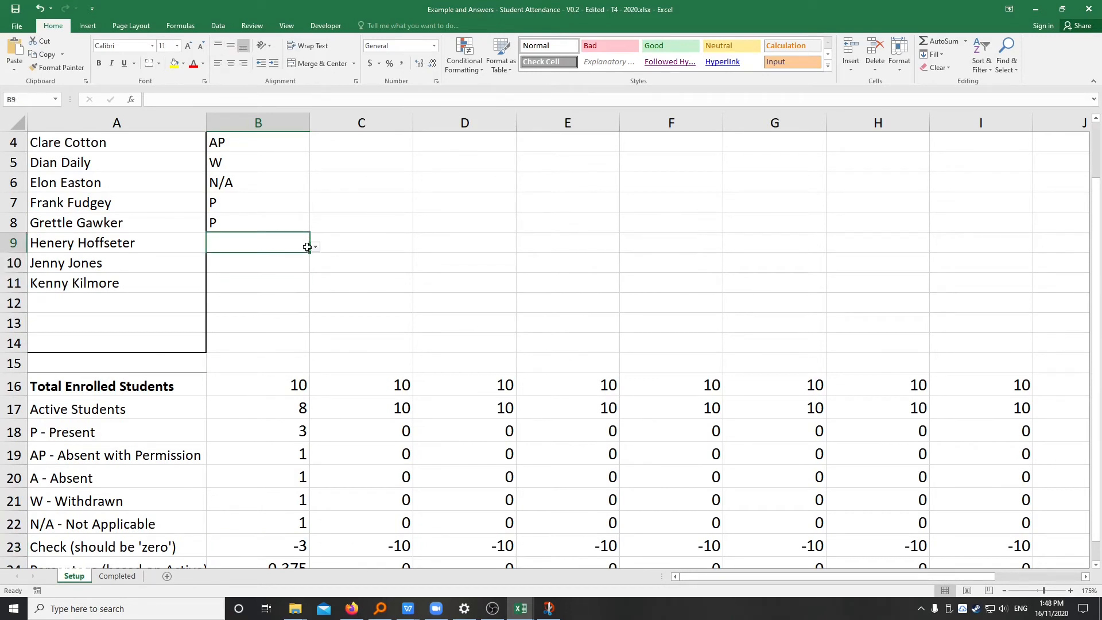
pyautogui.click(316, 247)
pyautogui.click(295, 260)
pyautogui.click(296, 260)
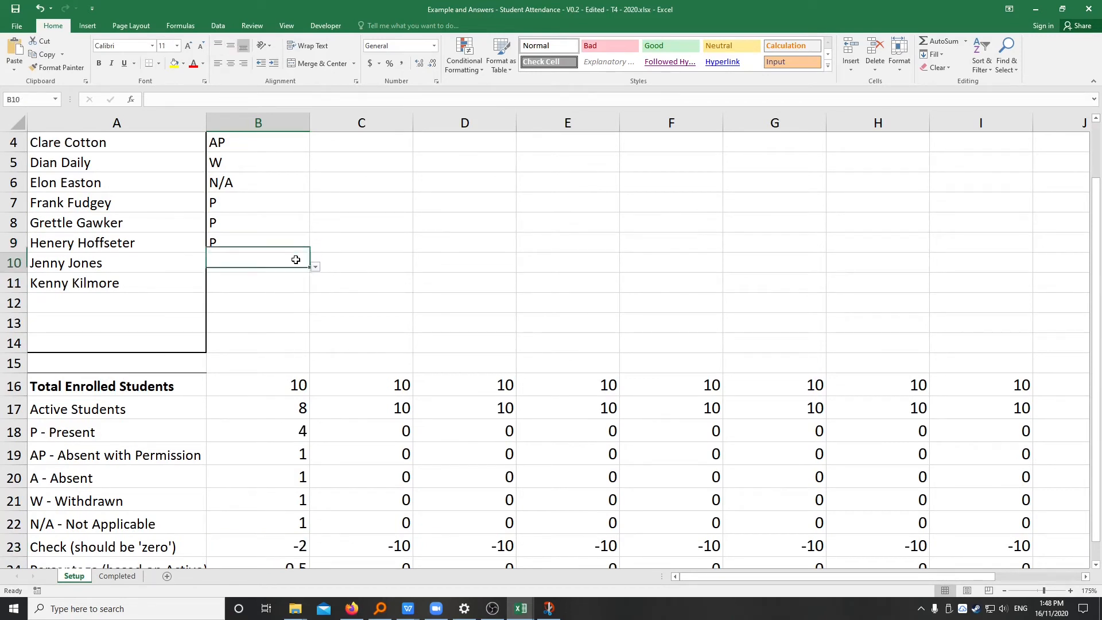
pyautogui.click(316, 267)
pyautogui.click(294, 281)
pyautogui.click(298, 287)
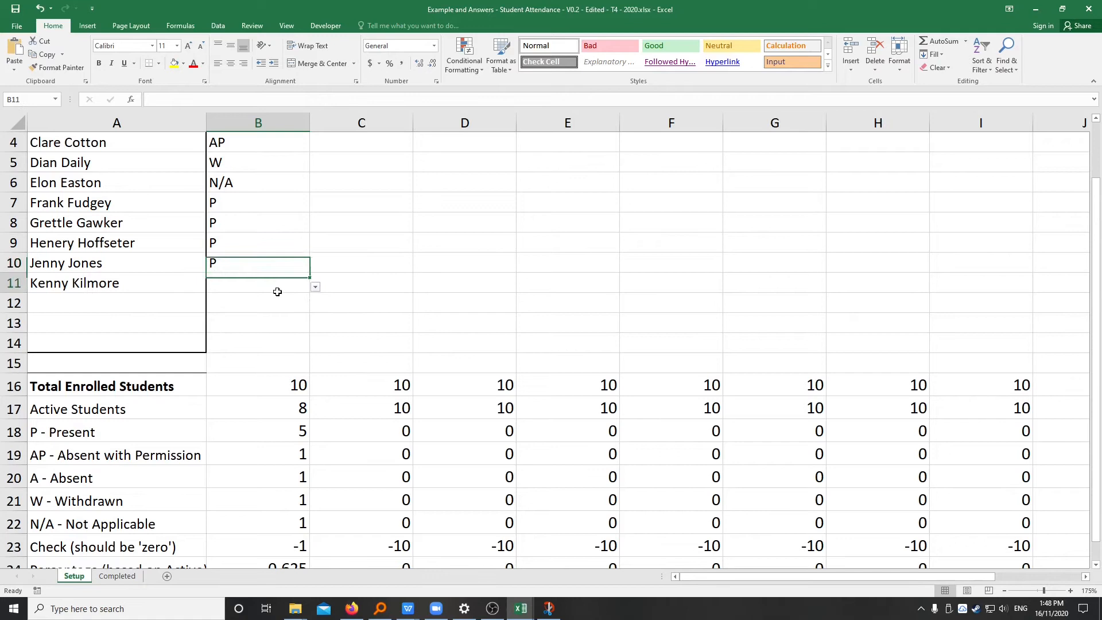
pyautogui.click(320, 292)
pyautogui.click(306, 290)
pyautogui.click(315, 287)
pyautogui.click(296, 302)
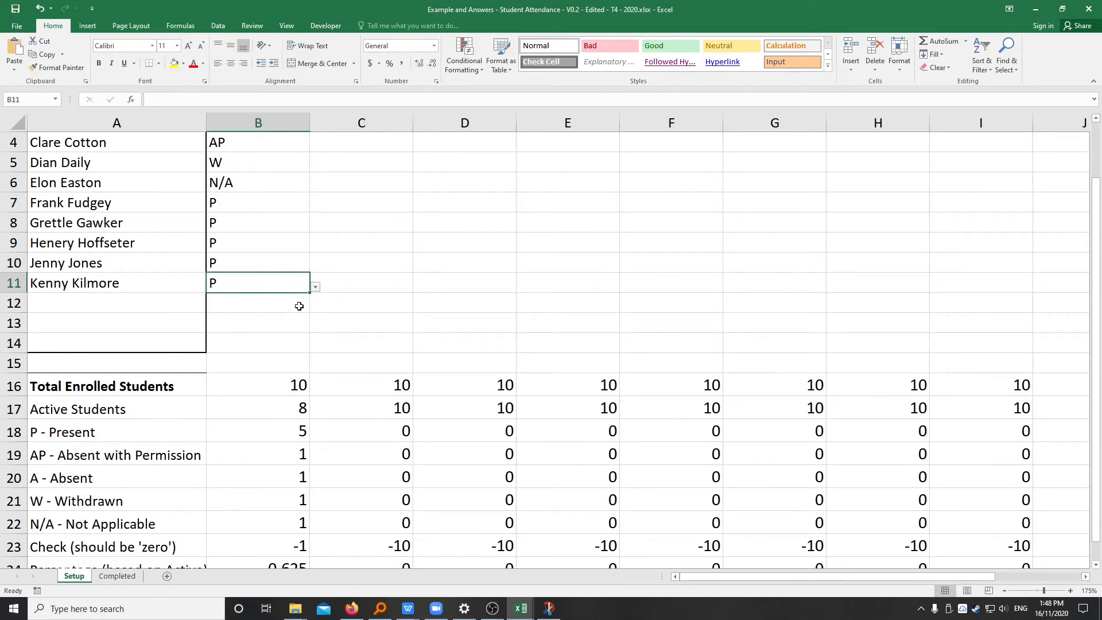
# Inspect the check result in B23 and the attendance percentage formula in B24.
pyautogui.scroll(-1, 298, 409)
pyautogui.scroll(-1, 298, 409)
pyautogui.click(295, 435)
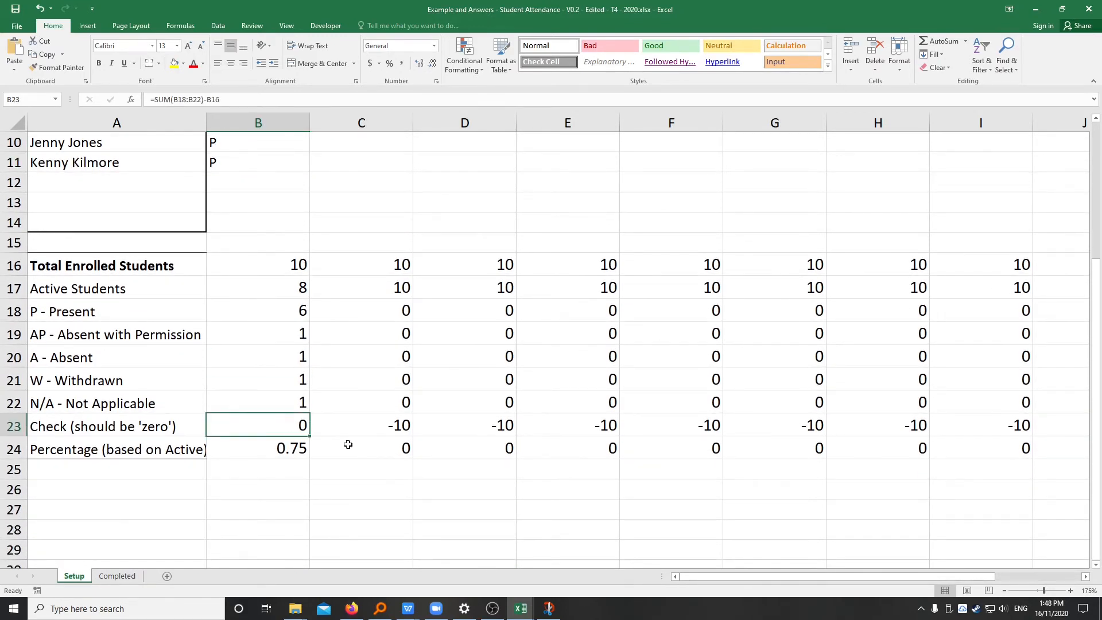
pyautogui.click(280, 451)
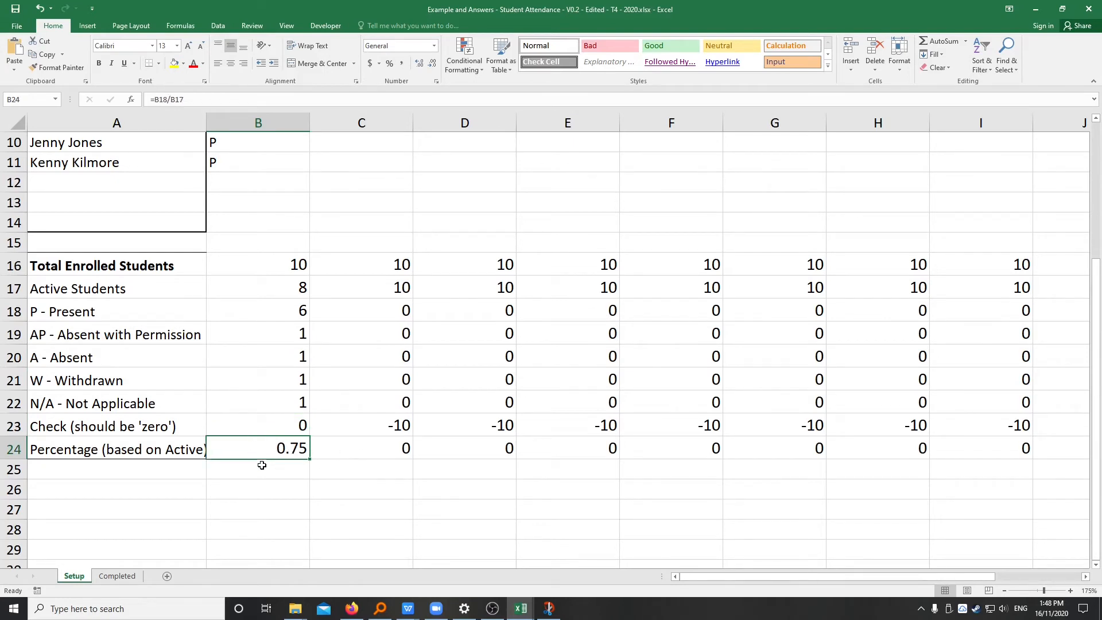
pyautogui.scroll(3, 299, 427)
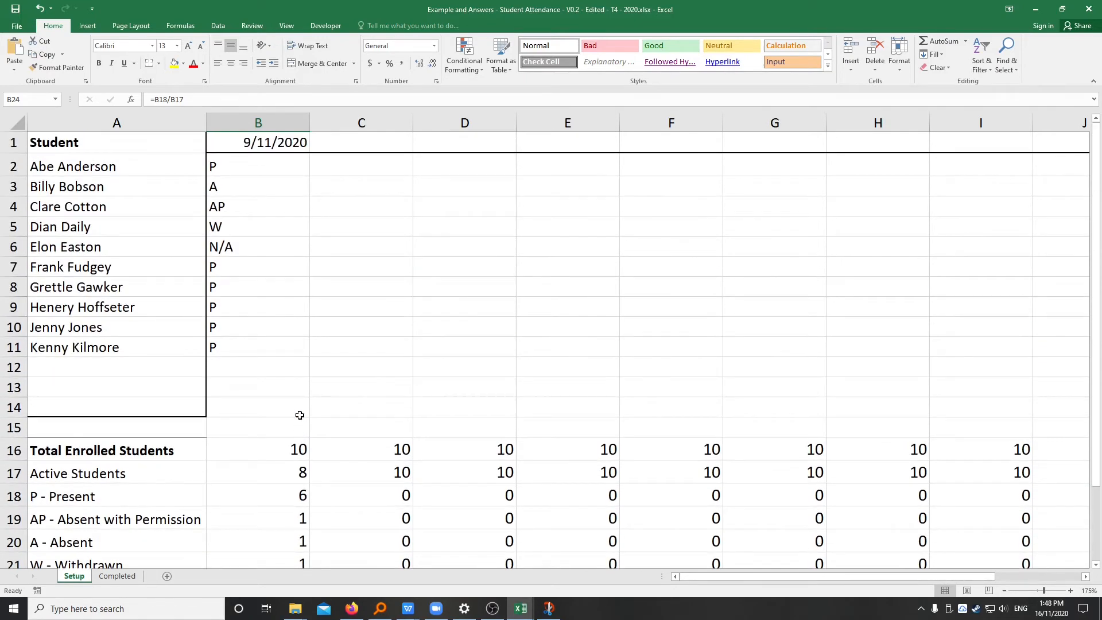
pyautogui.click(236, 164)
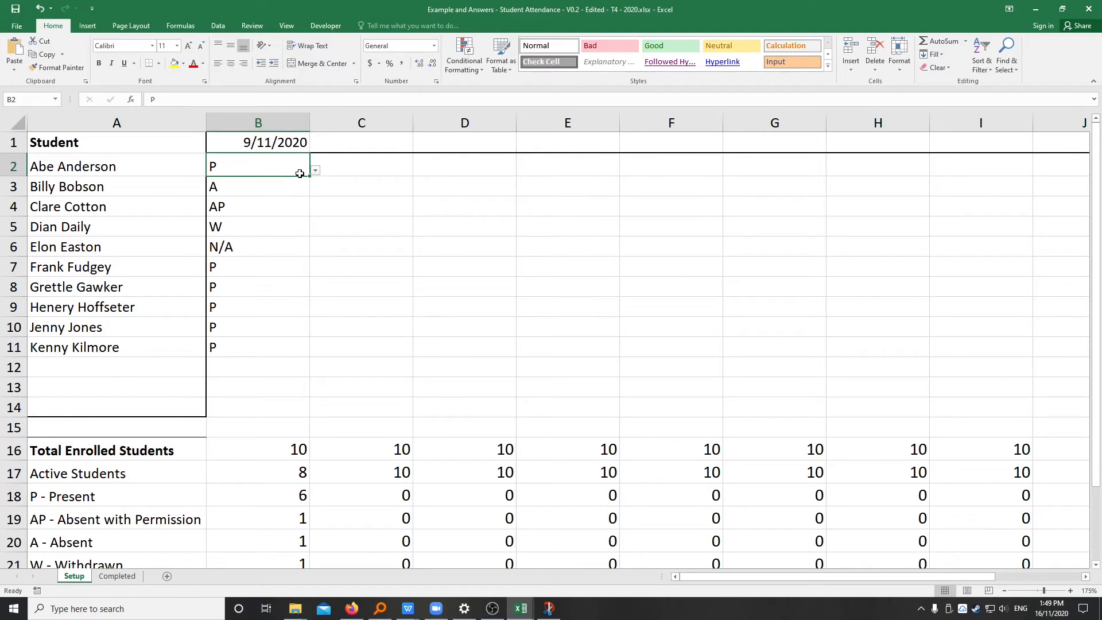
pyautogui.click(218, 26)
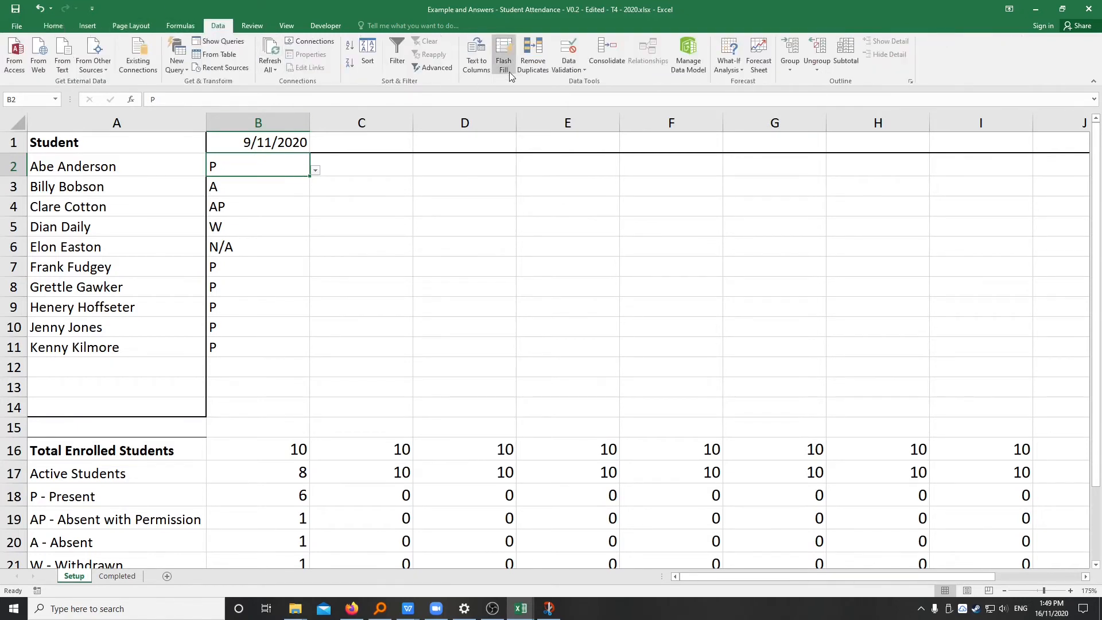
pyautogui.click(567, 67)
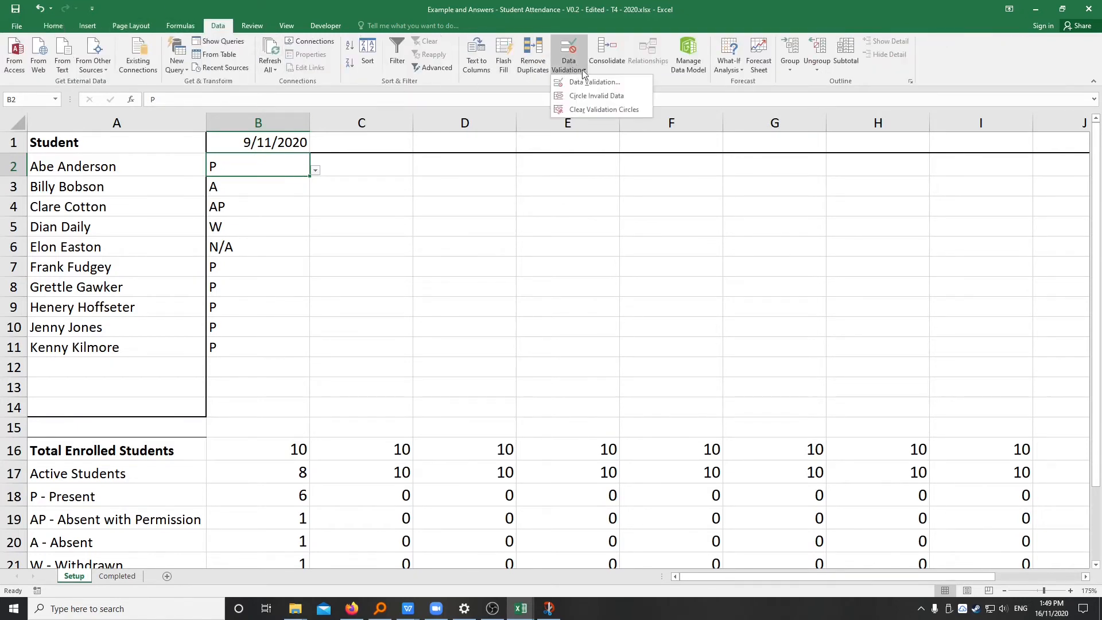
pyautogui.click(265, 167)
pyautogui.moveTo(246, 165); pyautogui.dragTo(986, 409)
pyautogui.click(240, 164)
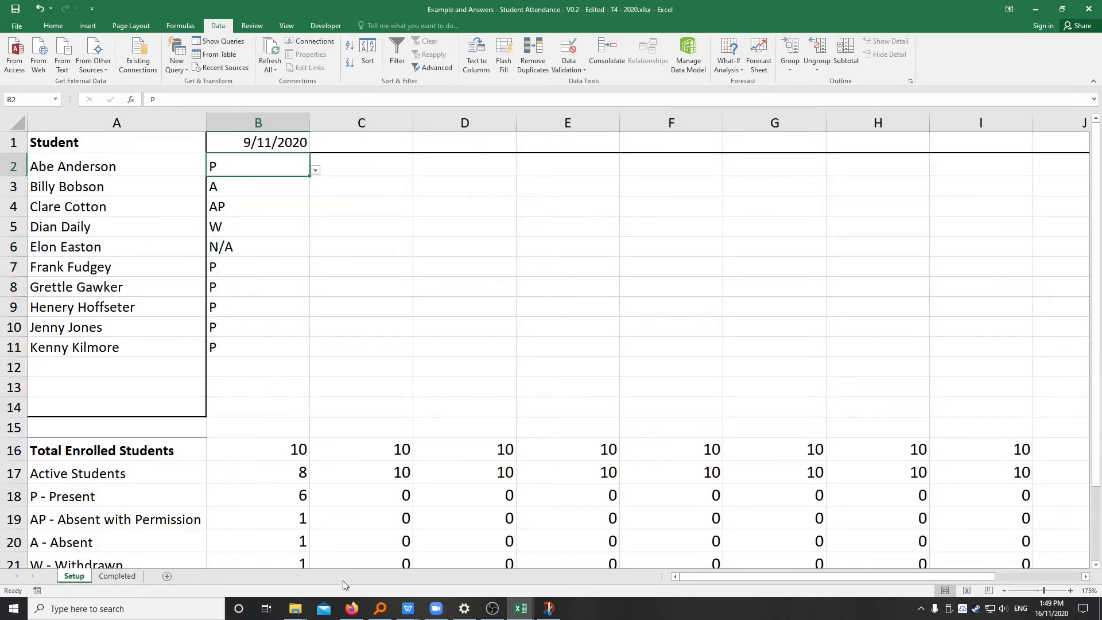
pyautogui.click(351, 608)
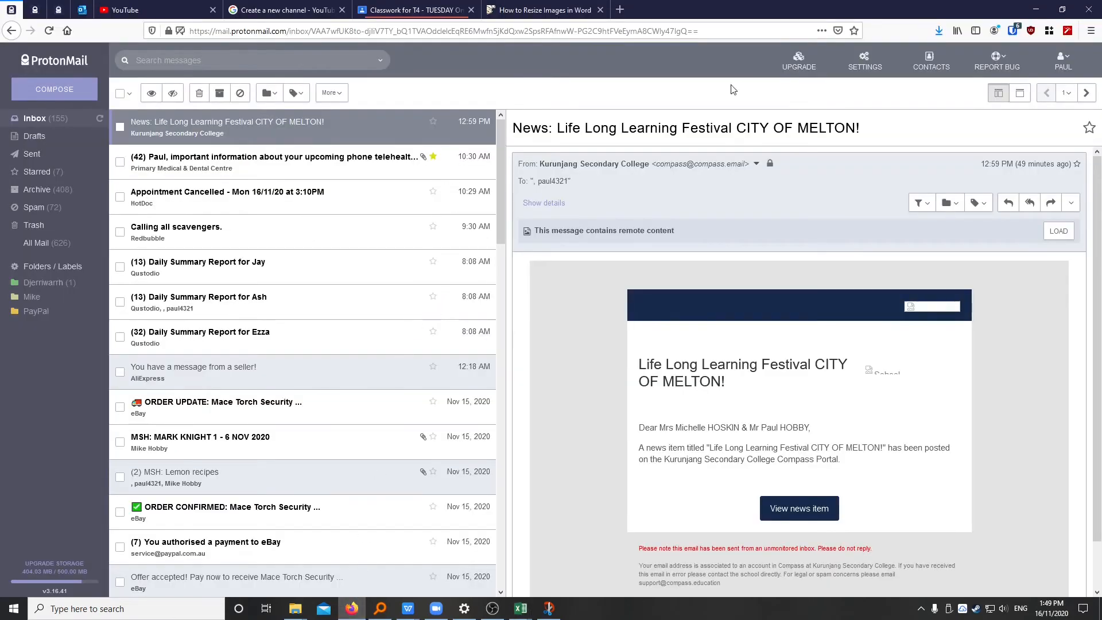
pyautogui.click(1036, 9)
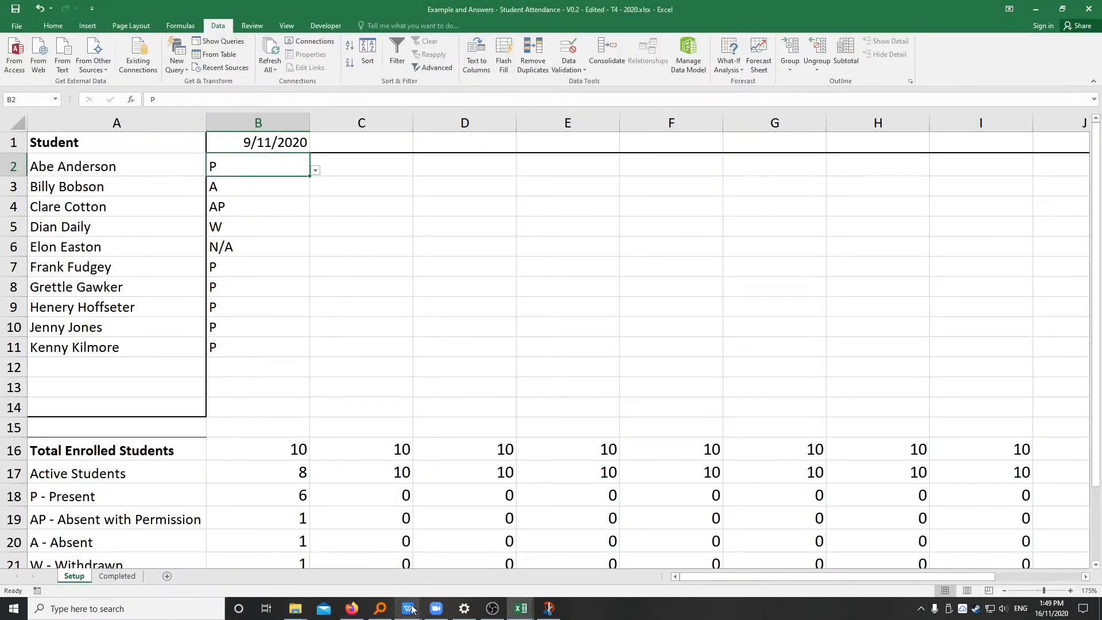
# Switch to the Excel guide document in WPS Office and review its Data Validation and Conditional Formatting instructions.
pyautogui.click(605, 559)
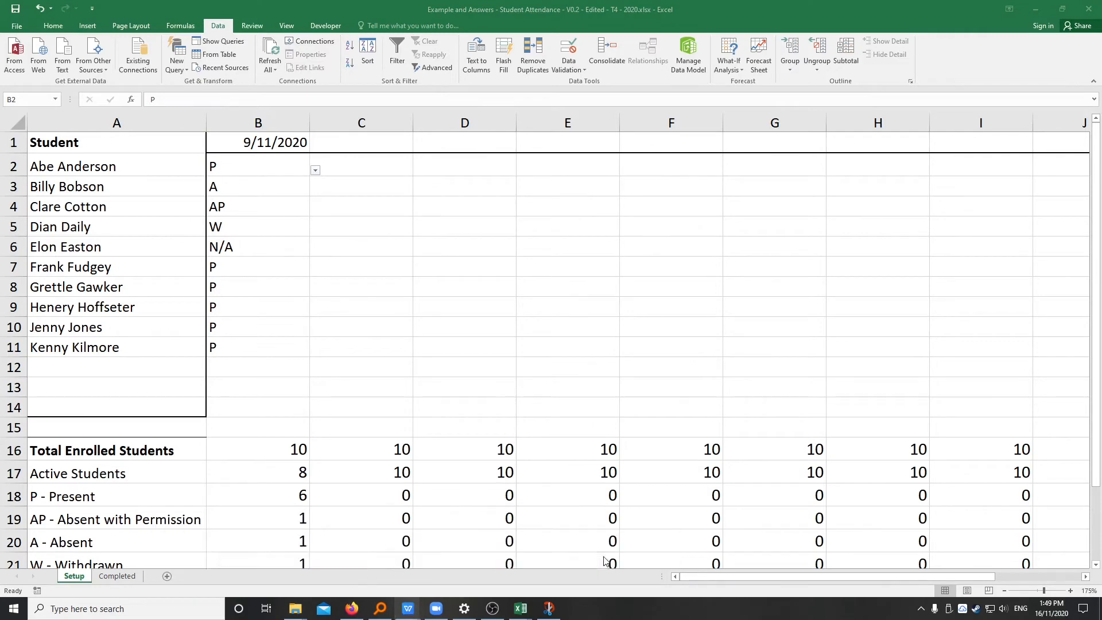
pyautogui.click(525, 5)
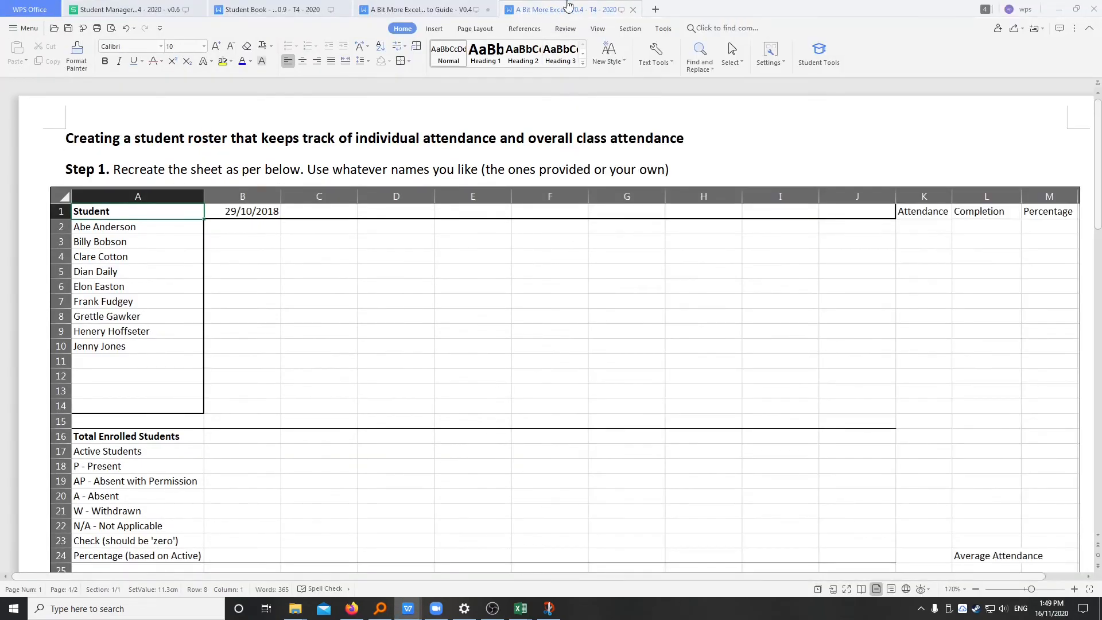
pyautogui.click(417, 6)
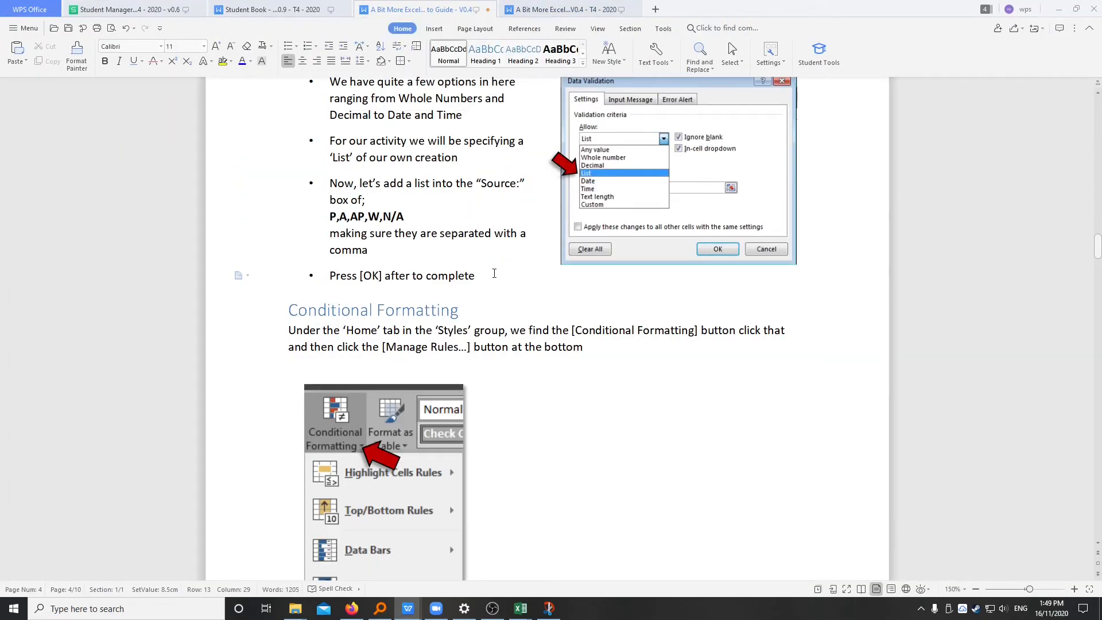
pyautogui.scroll(-1, 564, 293)
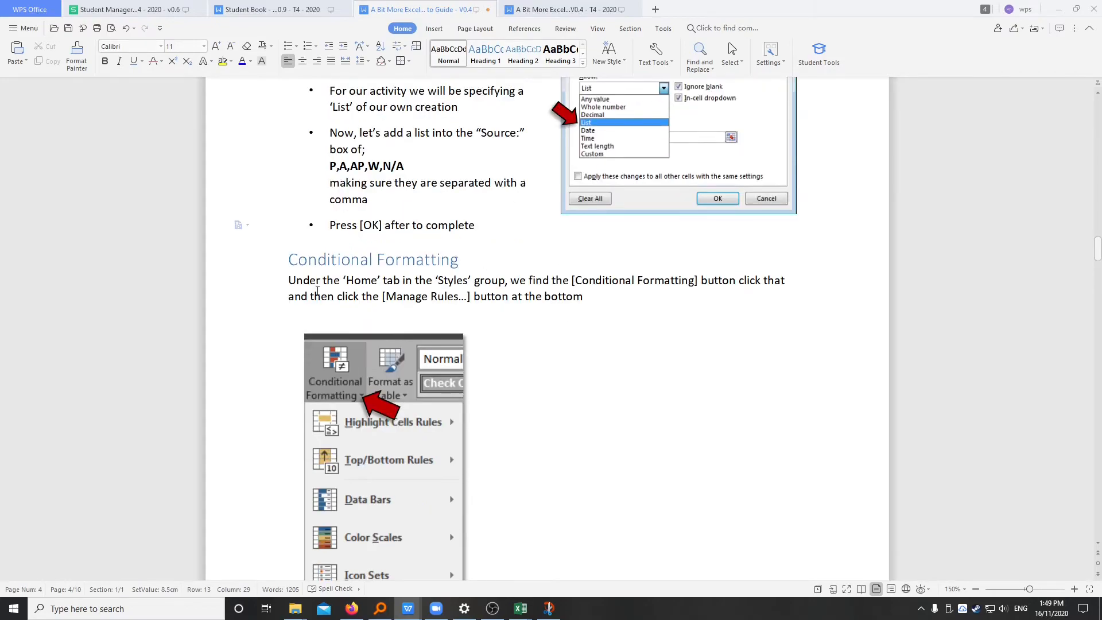
pyautogui.moveTo(288, 259); pyautogui.dragTo(516, 254)
pyautogui.scroll(5, 505, 258)
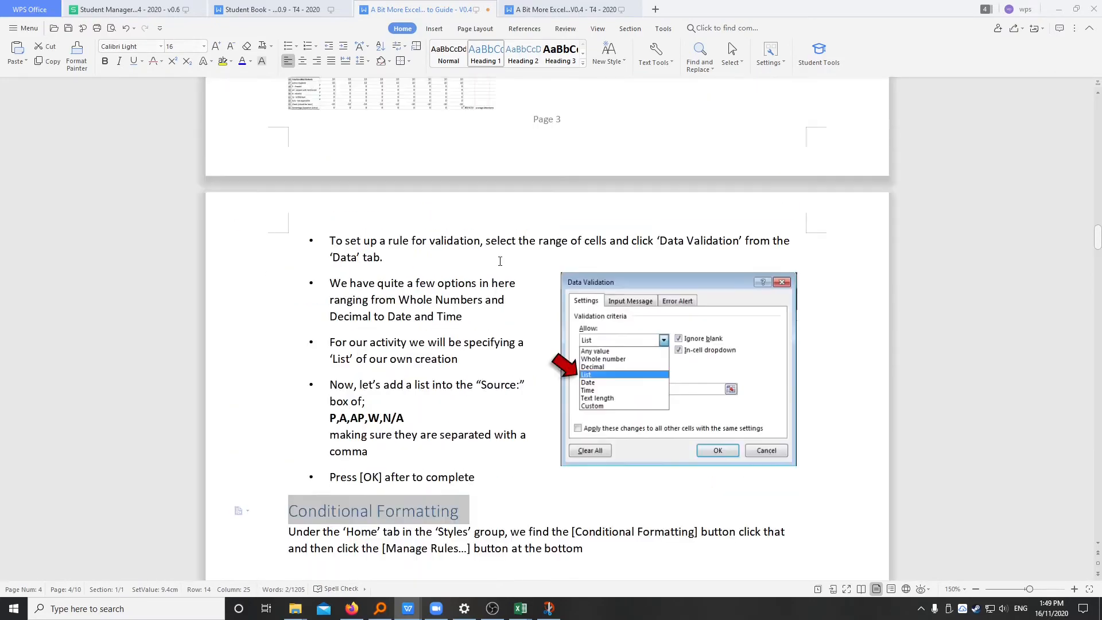
pyautogui.scroll(15, 499, 261)
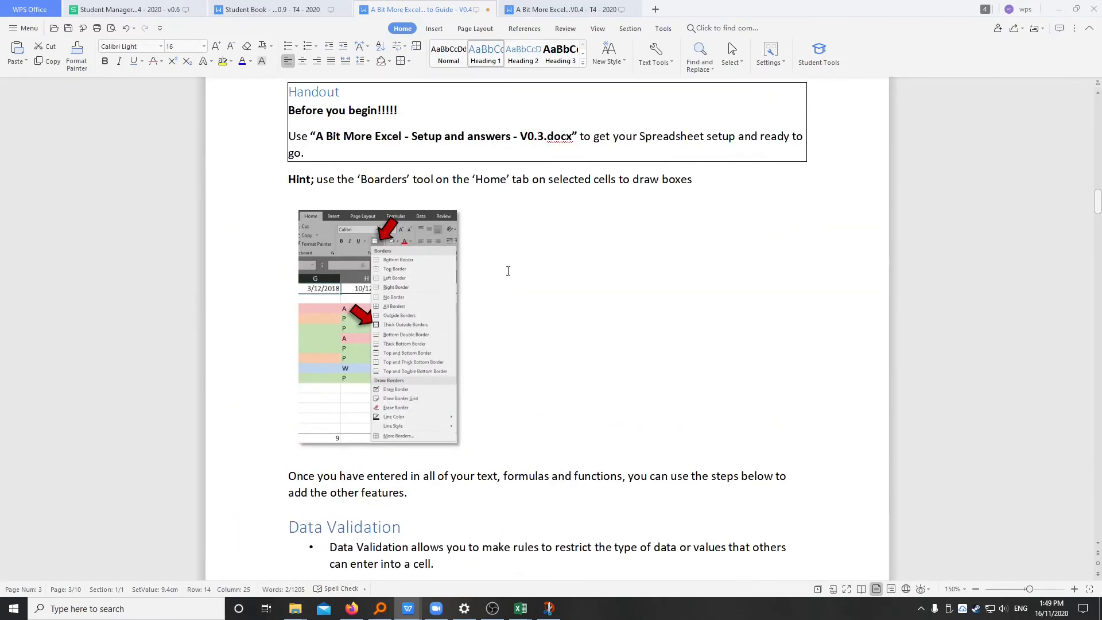
pyautogui.scroll(2, 507, 271)
pyautogui.scroll(-9, 507, 276)
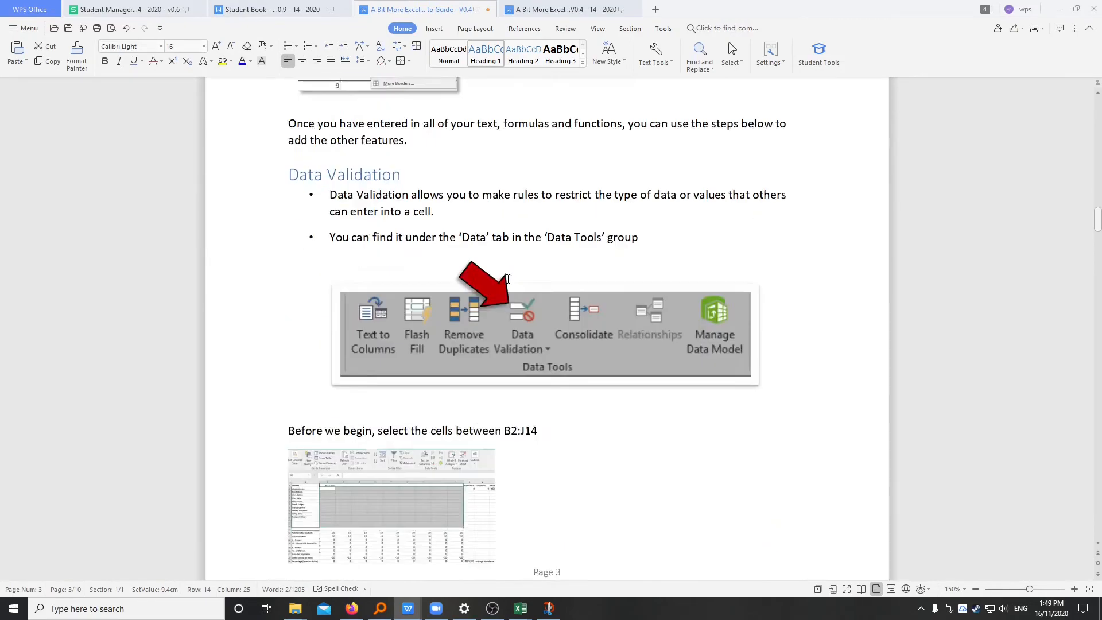
pyautogui.scroll(-14, 507, 278)
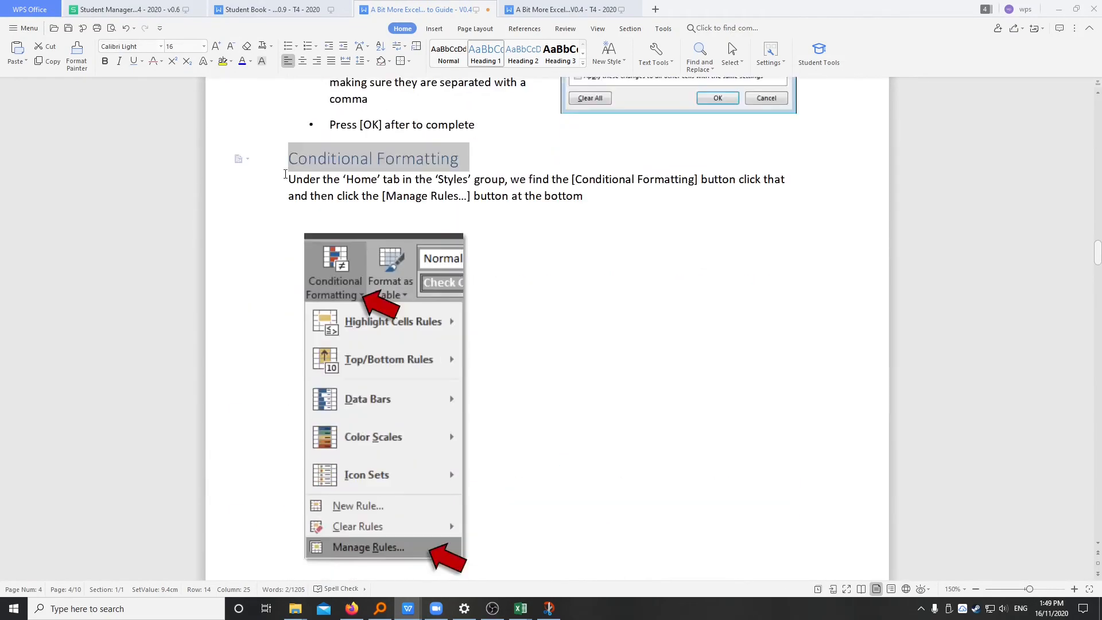
pyautogui.click(608, 201)
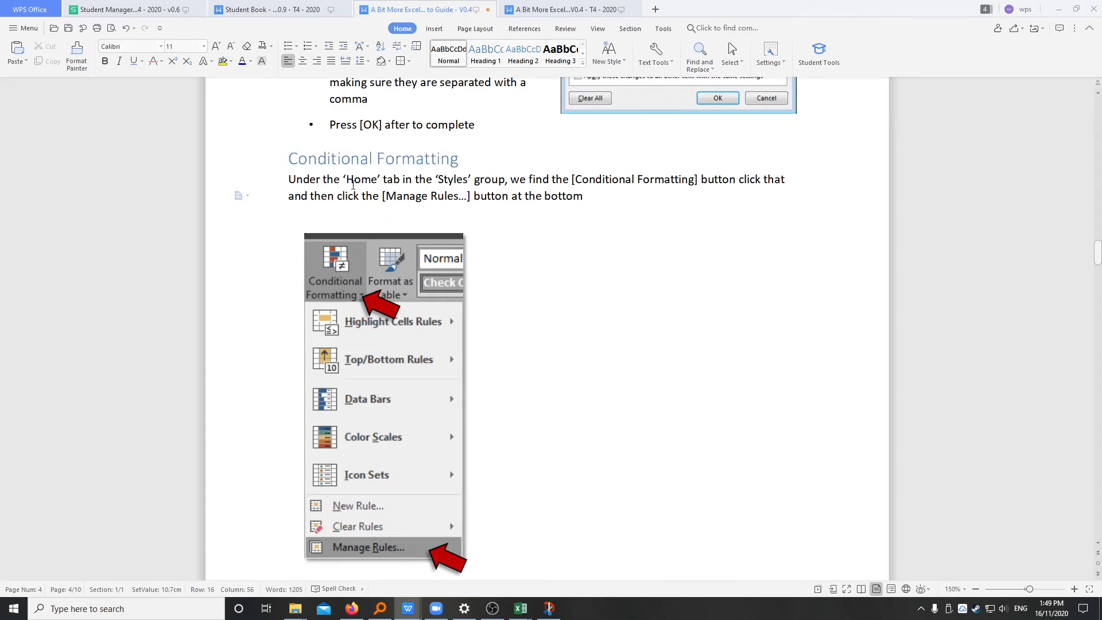
pyautogui.moveTo(352, 185); pyautogui.dragTo(453, 199)
# Add a line directly below the Conditional Formatting heading reading "Select the cells to be have this applied to".
pyautogui.click(537, 185)
pyautogui.press('Home')
pyautogui.press('Return')
pyautogui.press('Up')
pyautogui.write('Se')
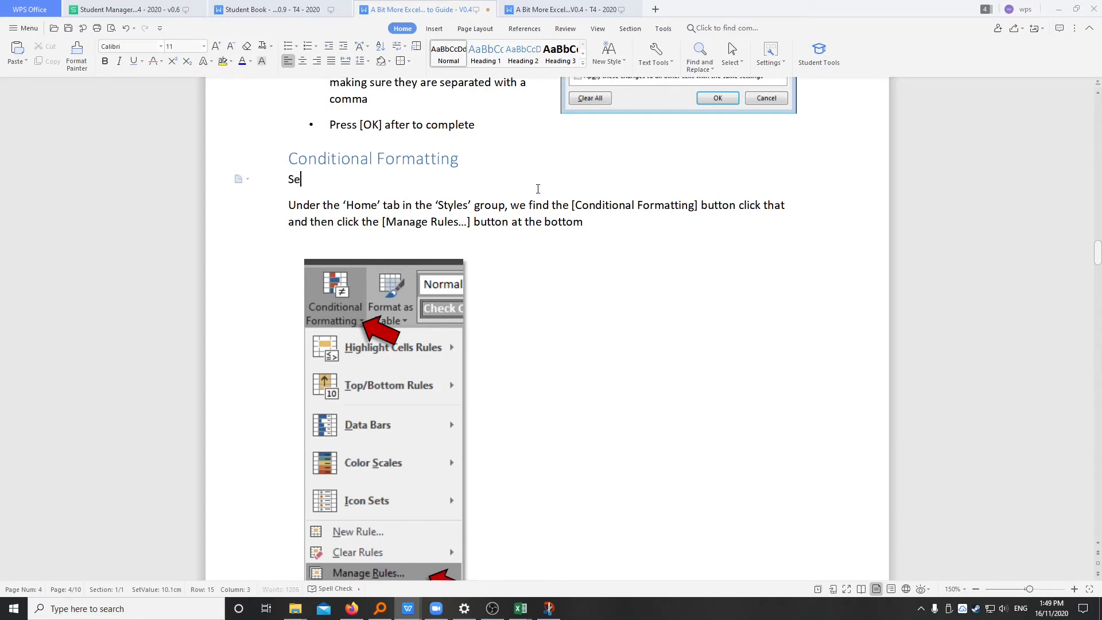
pyautogui.write('lect the clels')
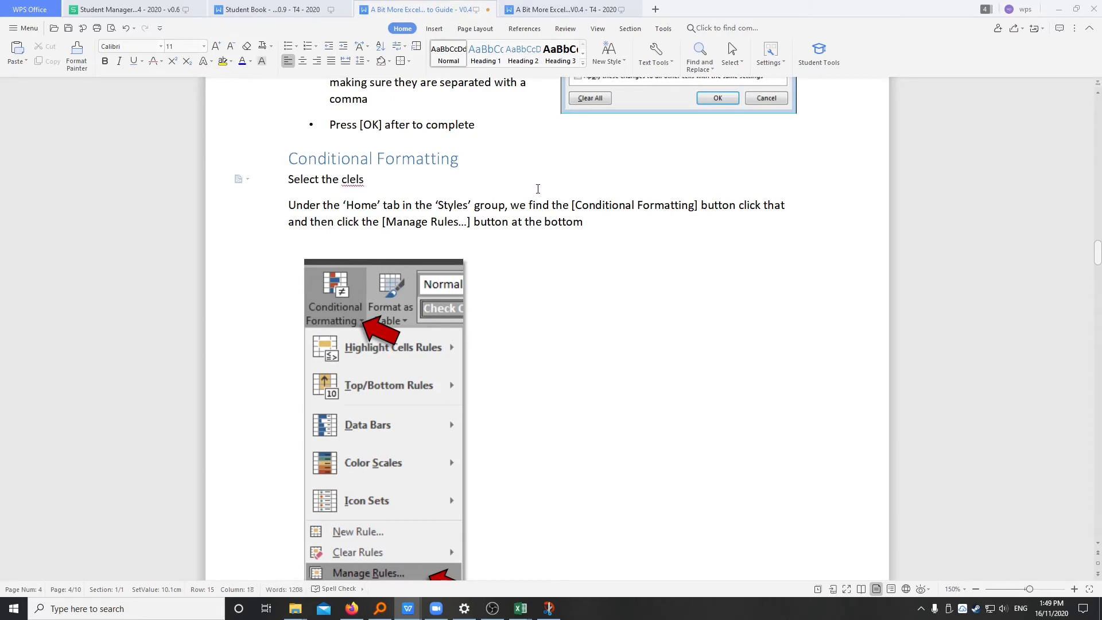
pyautogui.press('BackSpace')
pyautogui.press('BackSpace')
pyautogui.press('BackSpace')
pyautogui.write('cells to ')
pyautogui.write('be f')
pyautogui.press('BackSpace')
pyautogui.write('have this applied to')
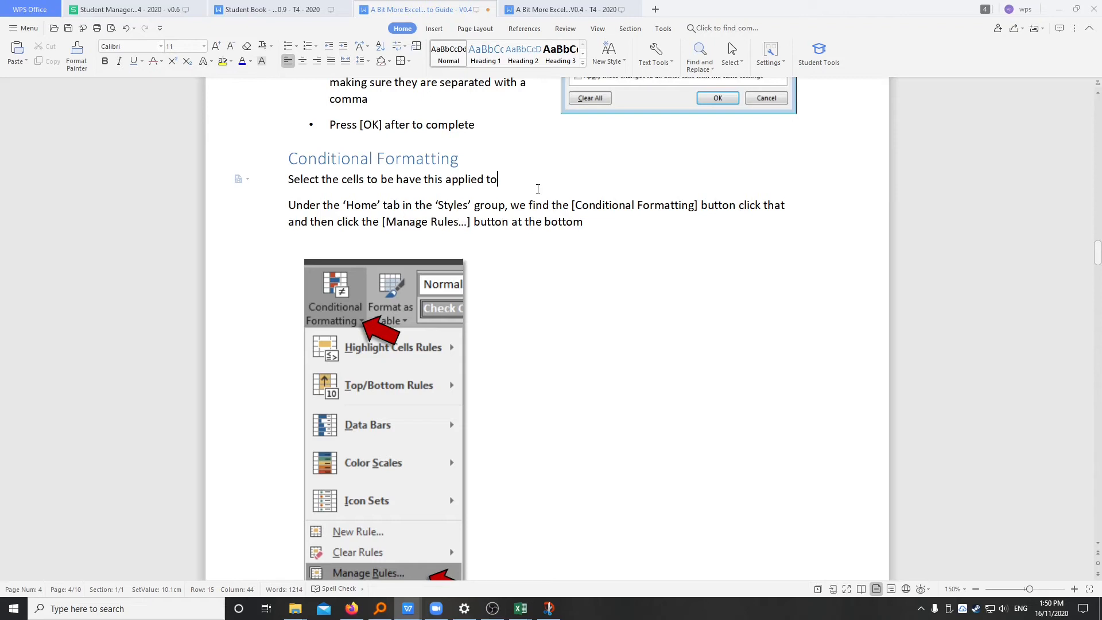
# Enclose the new line under the Conditional Formatting heading in angle brackets as a placeholder note.
pyautogui.write('>')
pyautogui.press('Home')
pyautogui.write('<')
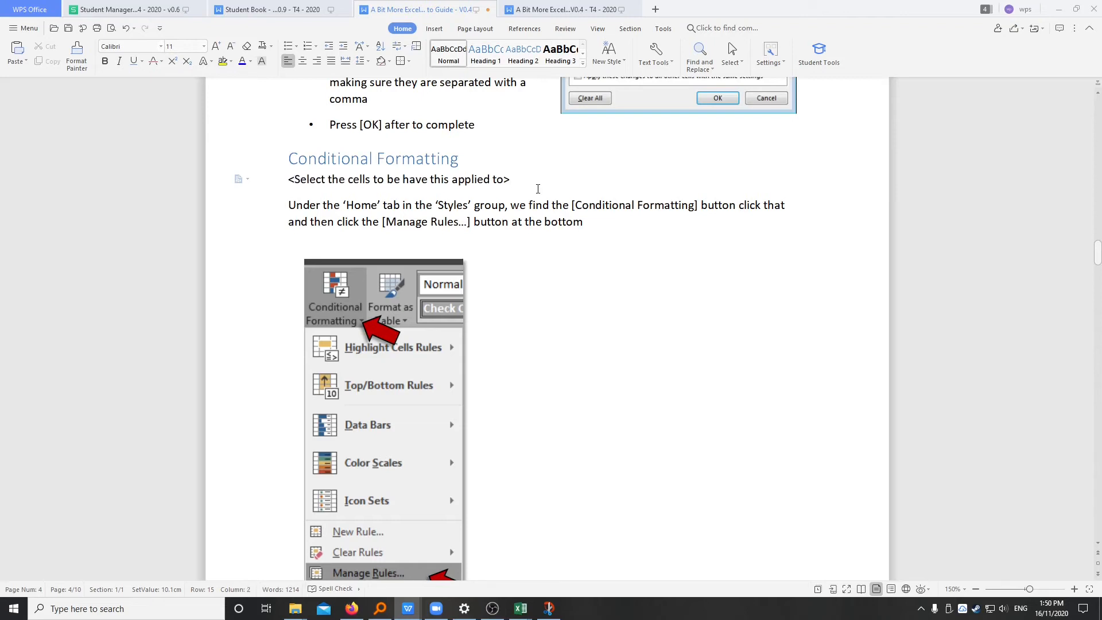
pyautogui.click(532, 222)
pyautogui.scroll(-1, 534, 224)
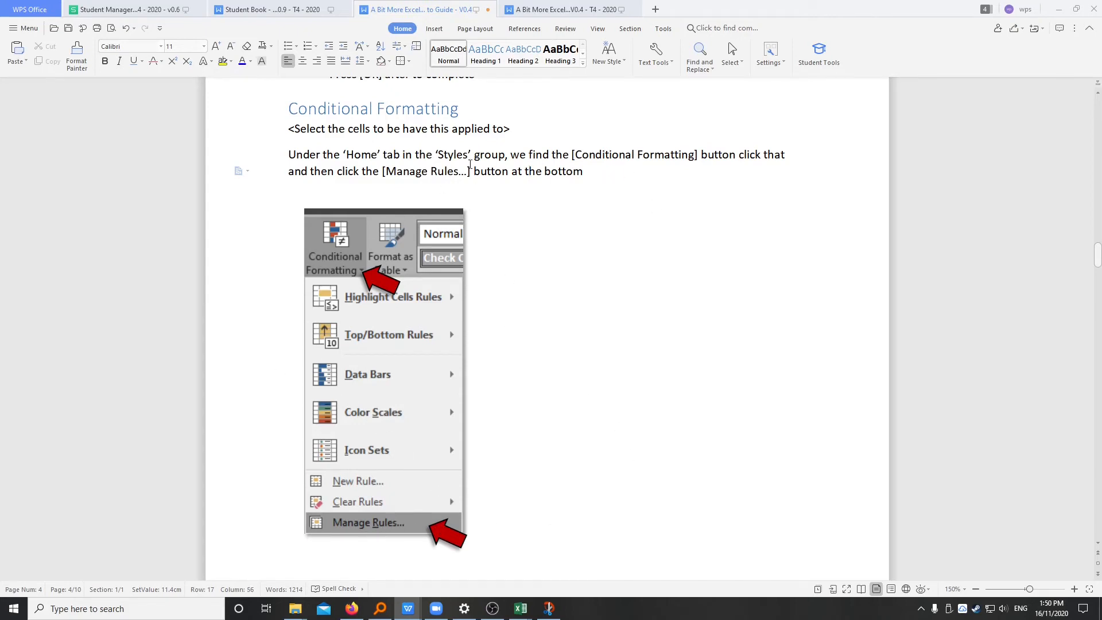
pyautogui.scroll(-1, 340, 156)
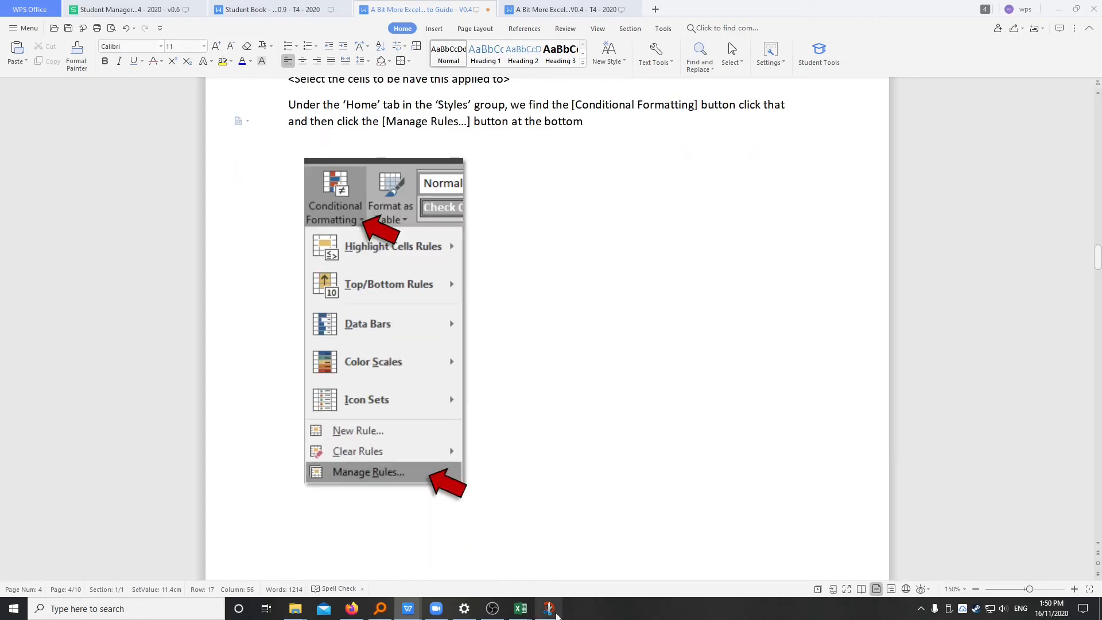
# Switch to the Excel attendance workbook and open the Conditional Formatting Rules Manager for B2:J14, moving it clear of the column B entries.
pyautogui.moveTo(521, 607)
pyautogui.click(545, 569)
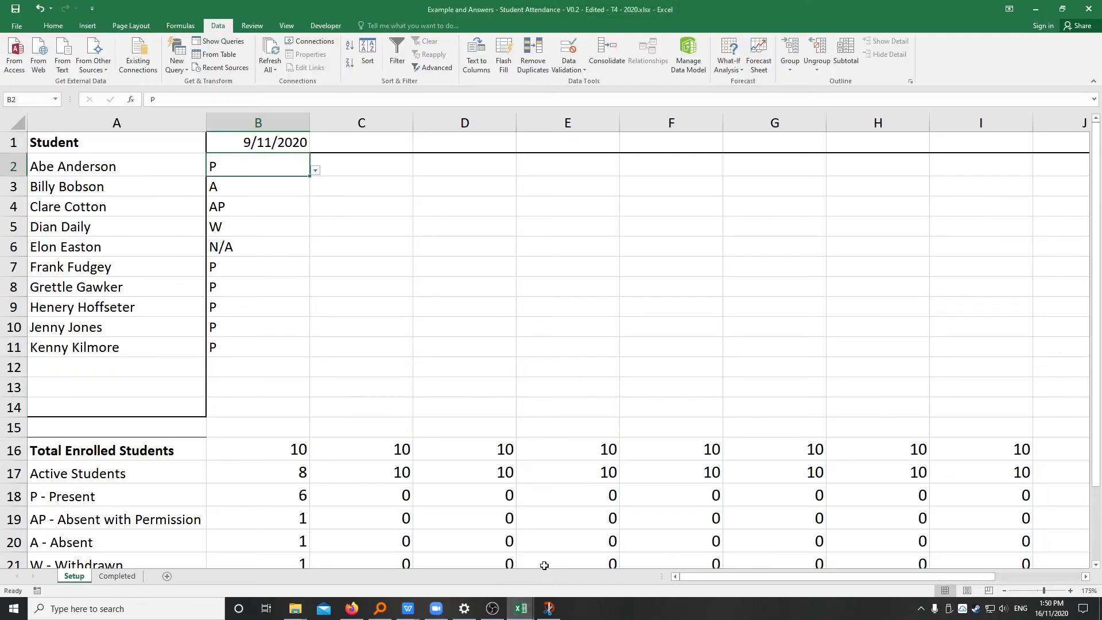
pyautogui.scroll(-2, 320, 236)
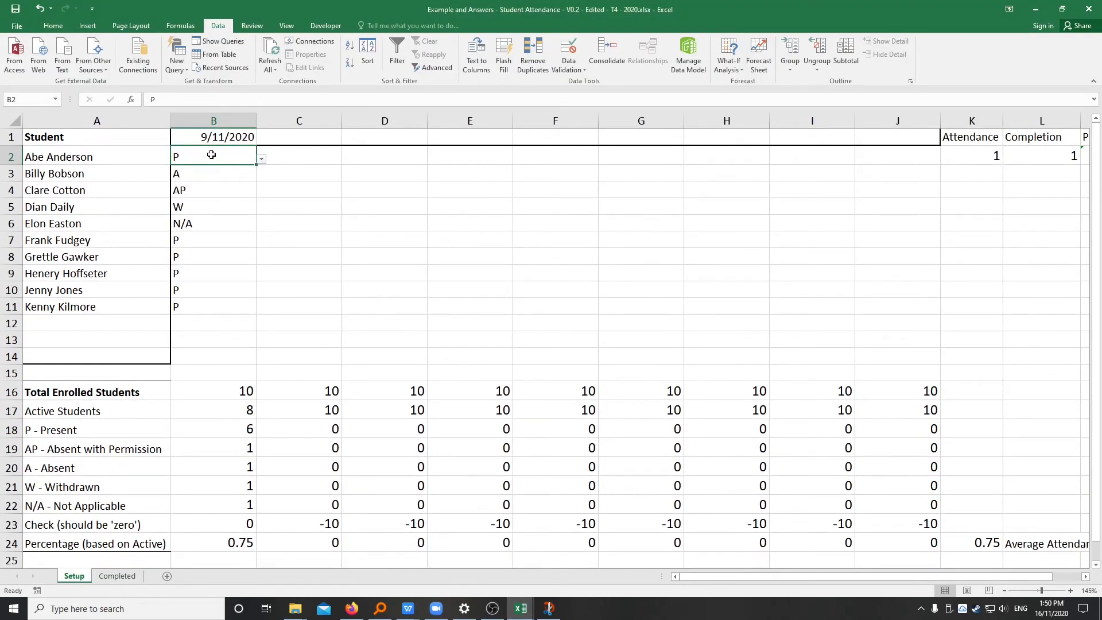
pyautogui.moveTo(212, 155)
pyautogui.mouseDown()
pyautogui.moveTo(335, 239)
pyautogui.moveTo(851, 374)
pyautogui.moveTo(907, 344)
pyautogui.moveTo(910, 388)
pyautogui.moveTo(915, 334)
pyautogui.moveTo(923, 353)
pyautogui.mouseUp()
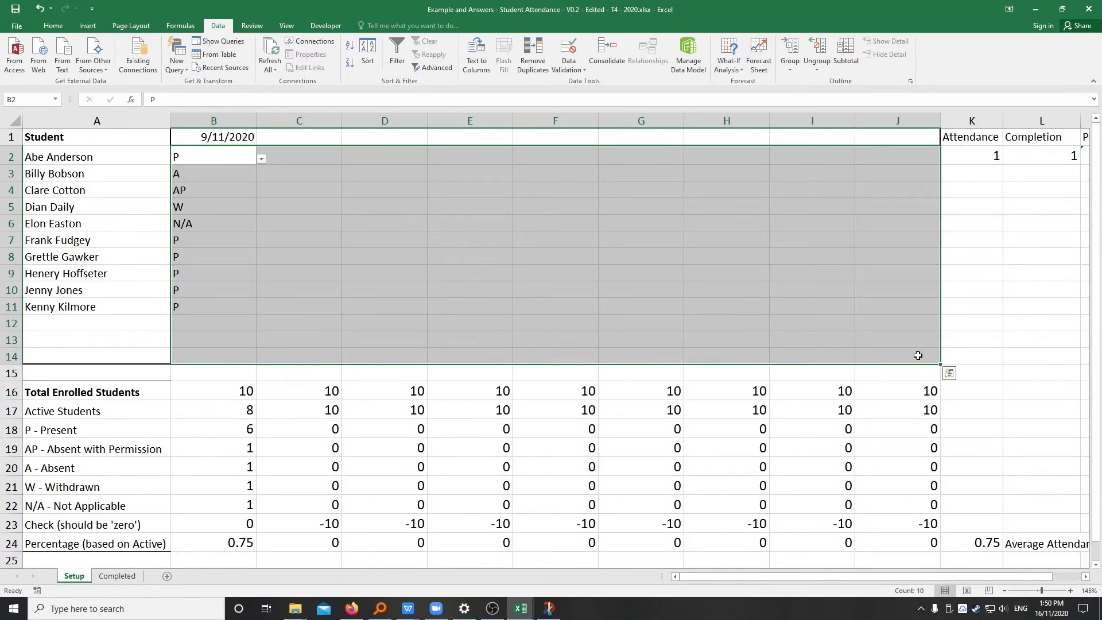
pyautogui.click(53, 26)
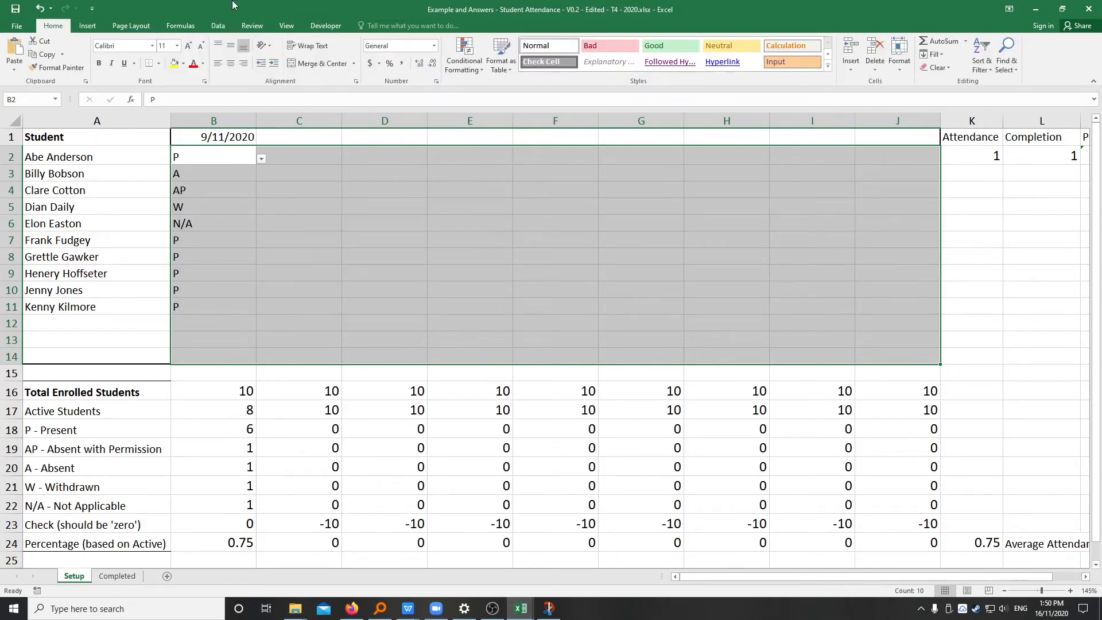
pyautogui.click(474, 72)
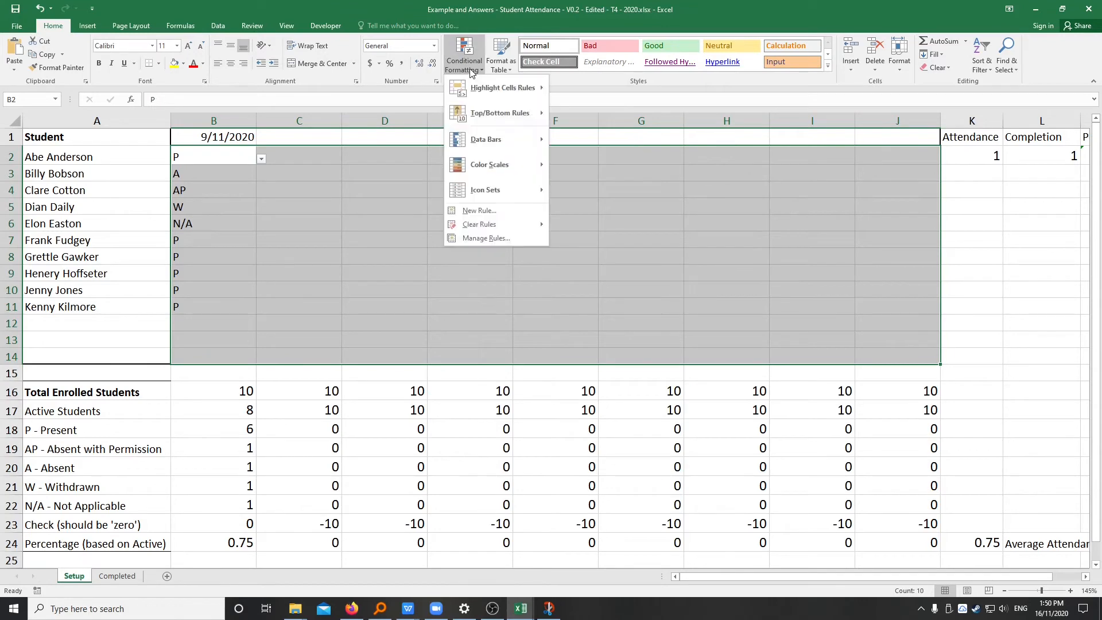
pyautogui.click(488, 239)
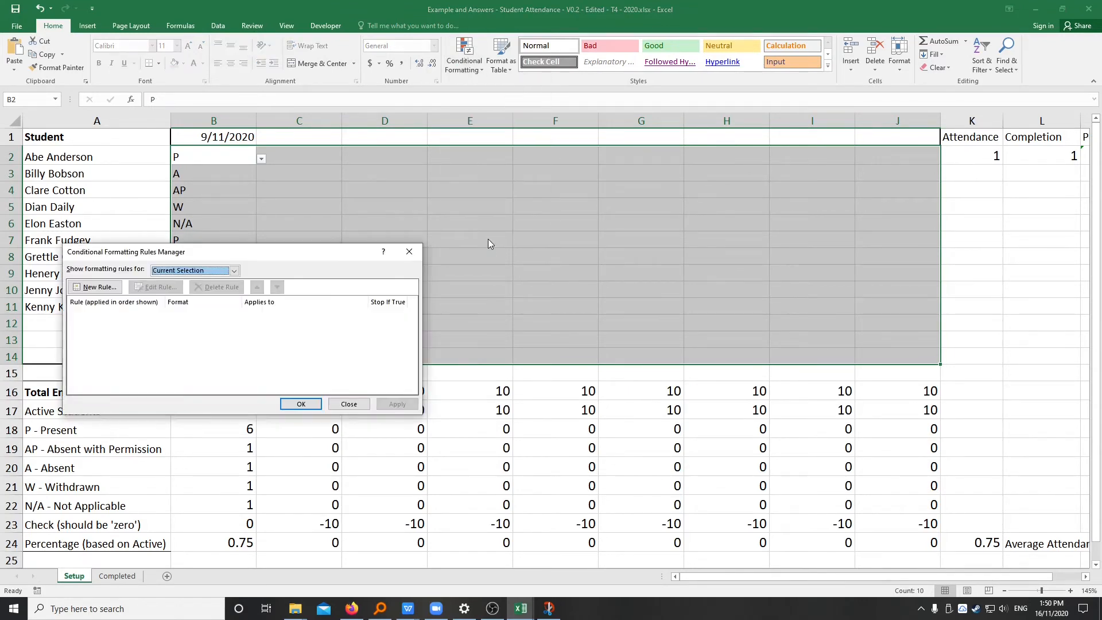
pyautogui.moveTo(317, 252); pyautogui.dragTo(693, 146)
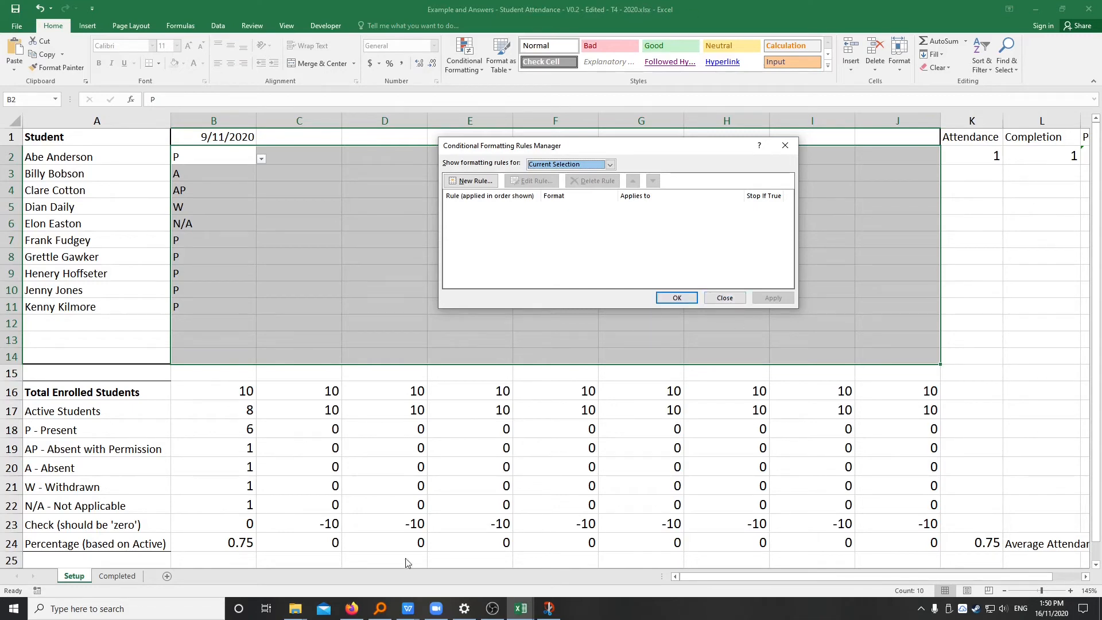
# Switch to the WPS guide and read the page 5 instructions for the "Format only cells that contain" rule type.
pyautogui.click(408, 608)
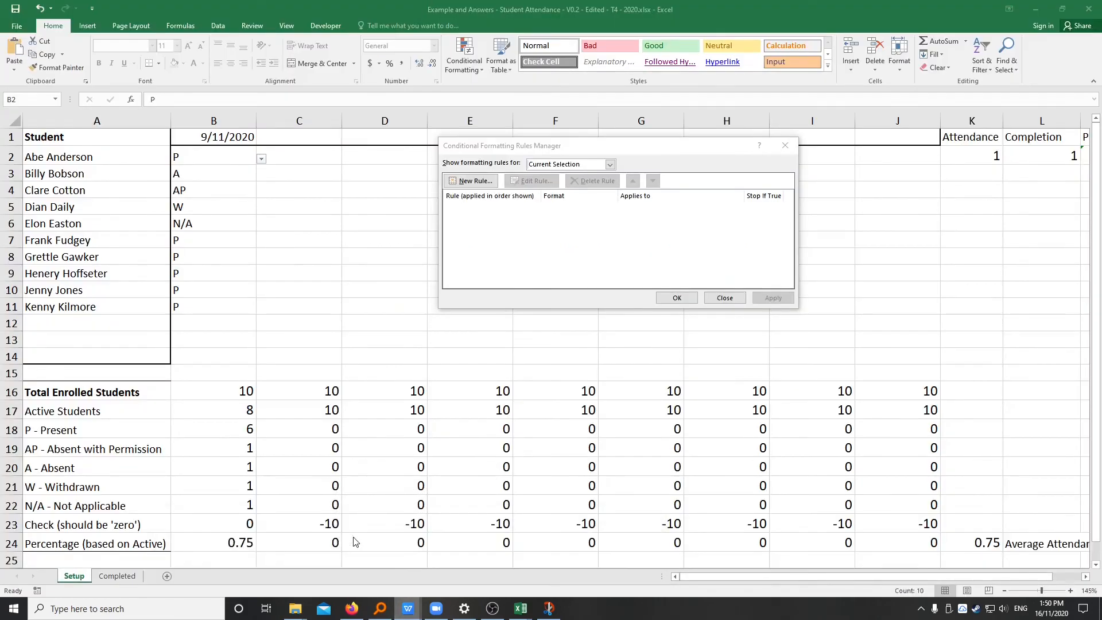
pyautogui.click(356, 542)
pyautogui.click(448, 4)
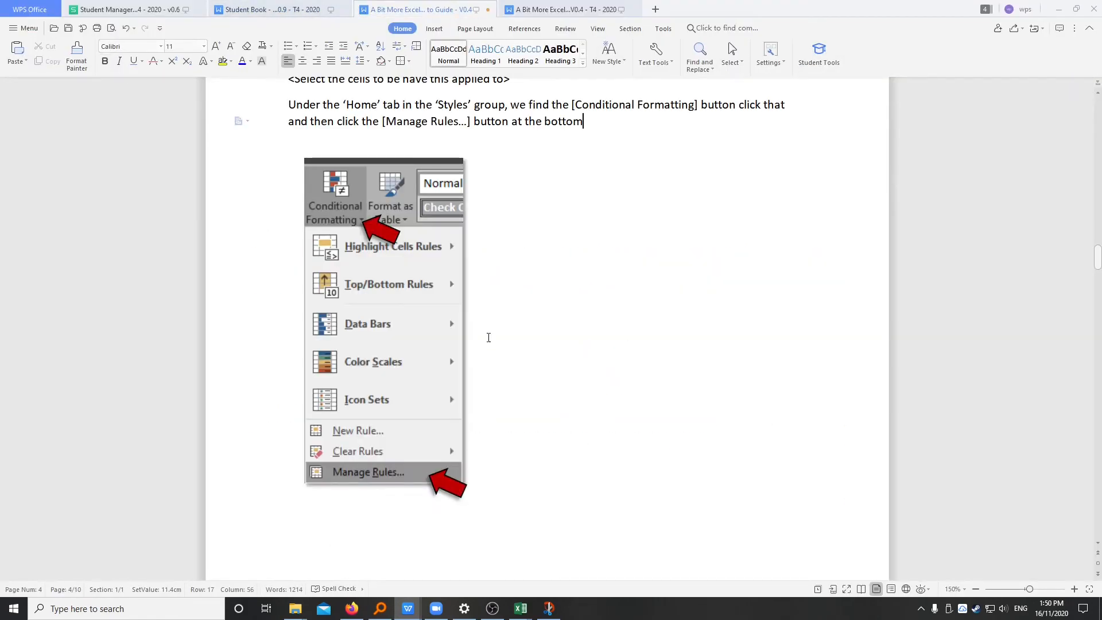
pyautogui.scroll(-3, 428, 409)
pyautogui.scroll(-9, 407, 352)
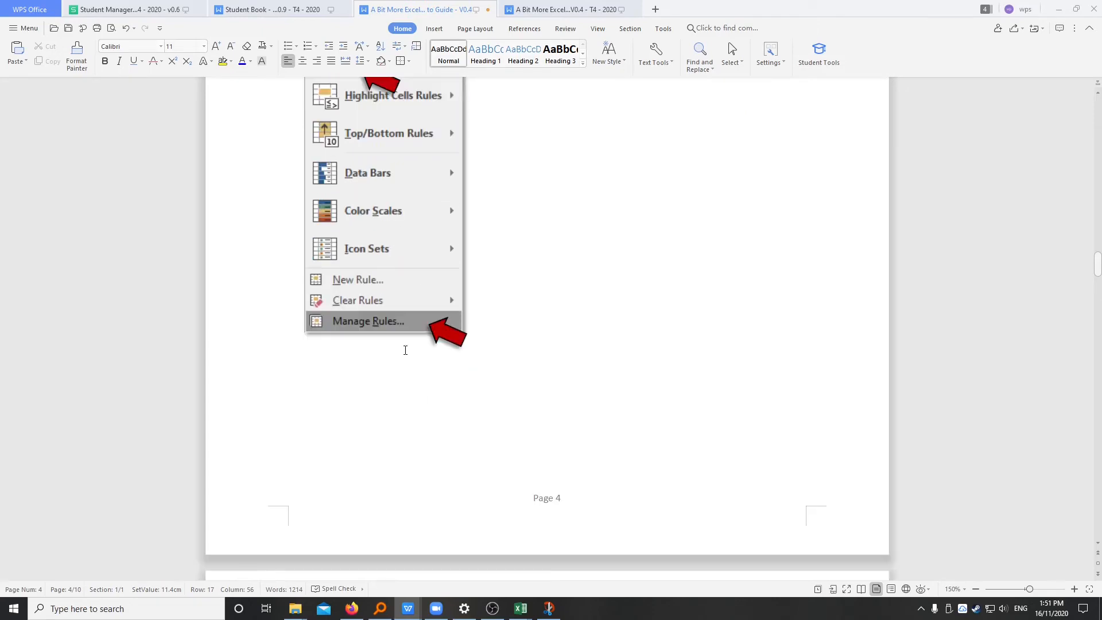
pyautogui.scroll(-8, 410, 355)
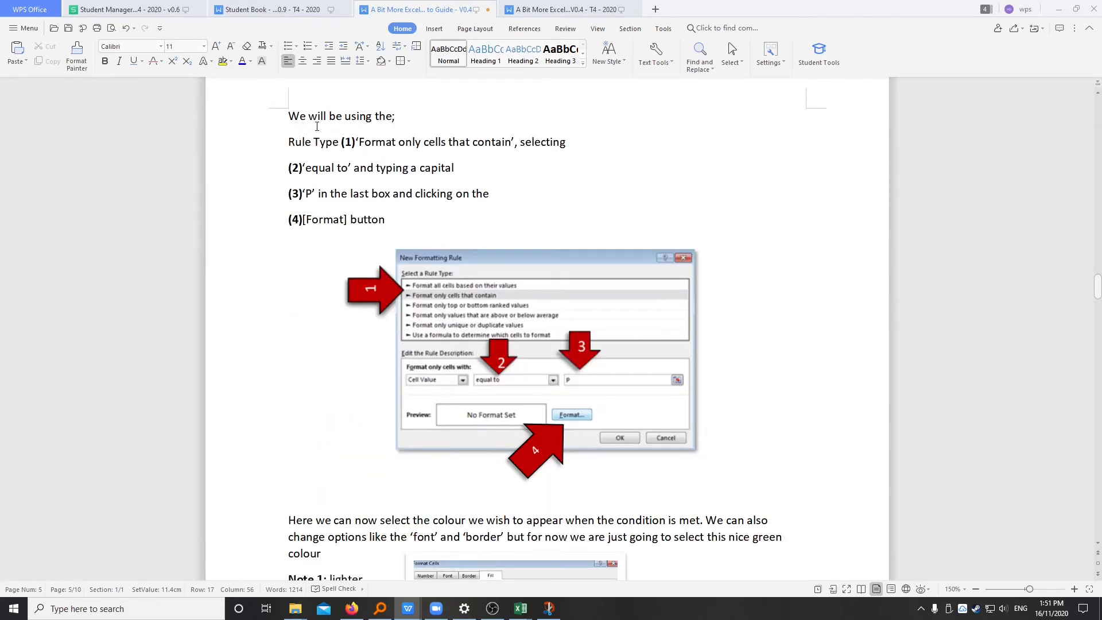
pyautogui.moveTo(286, 144); pyautogui.dragTo(356, 144)
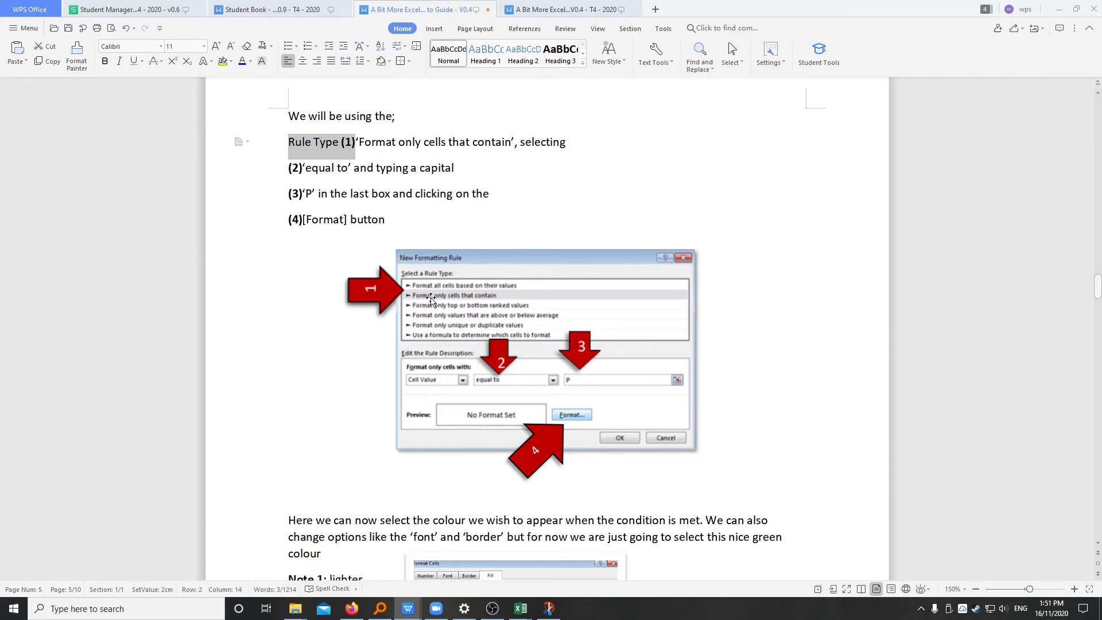
pyautogui.click(385, 298)
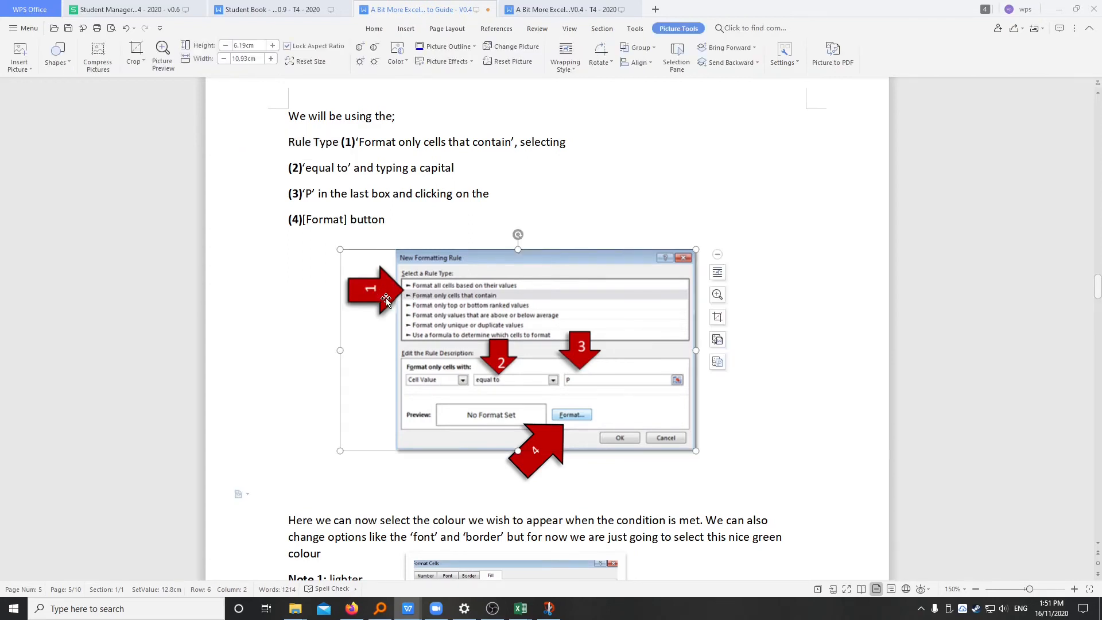
# Review the guide's rule instructions by highlighting the 'Format only cells that contain', 'equal to' and 'P' wording on page 5.
pyautogui.moveTo(365, 143); pyautogui.dragTo(511, 146)
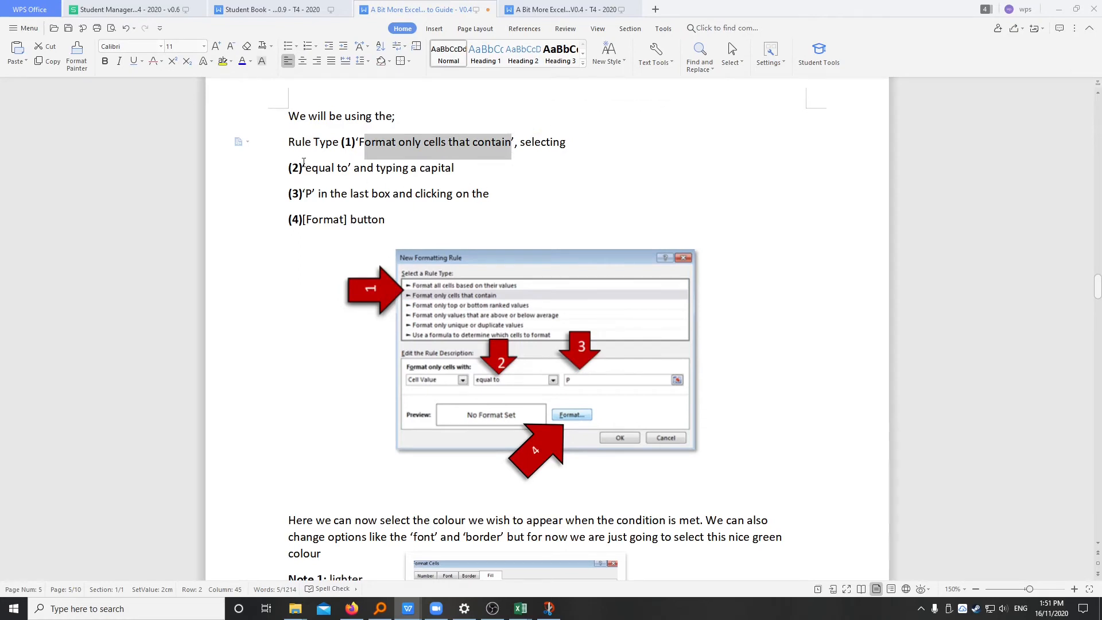
pyautogui.moveTo(304, 165); pyautogui.dragTo(353, 168)
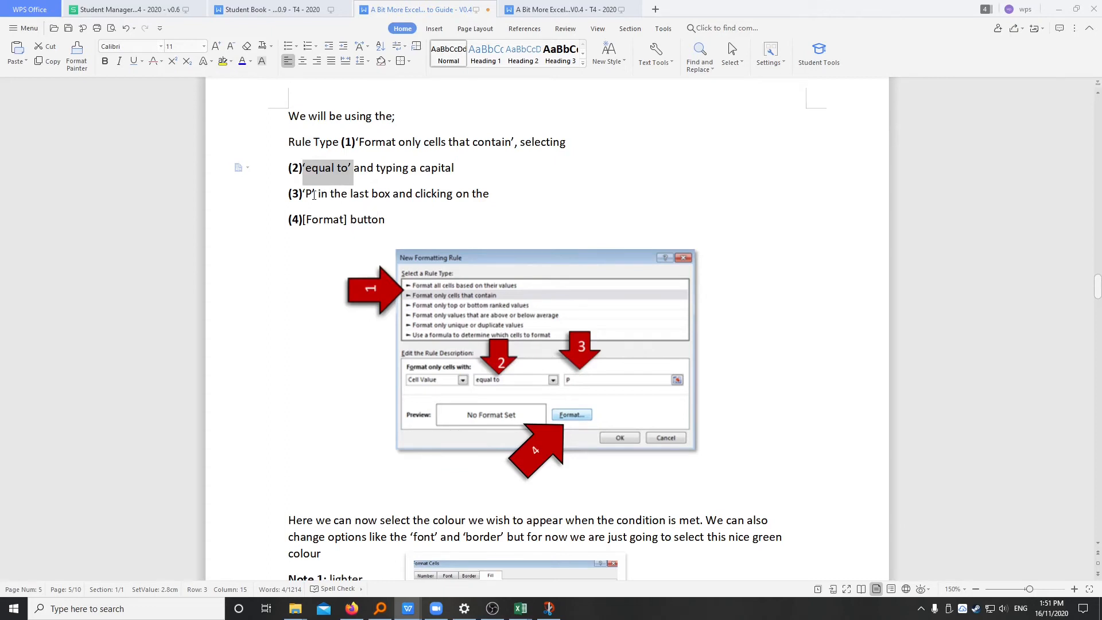
pyautogui.moveTo(303, 194); pyautogui.dragTo(488, 195)
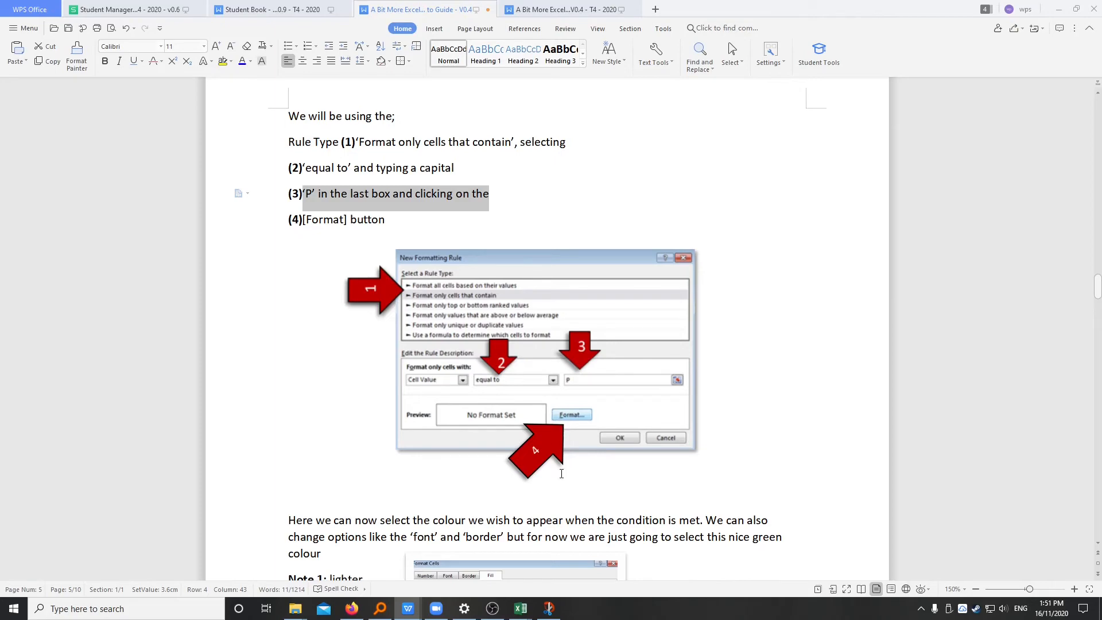
# Switch to the Excel attendance workbook and start a new conditional formatting rule for the selected cells.
pyautogui.moveTo(520, 611)
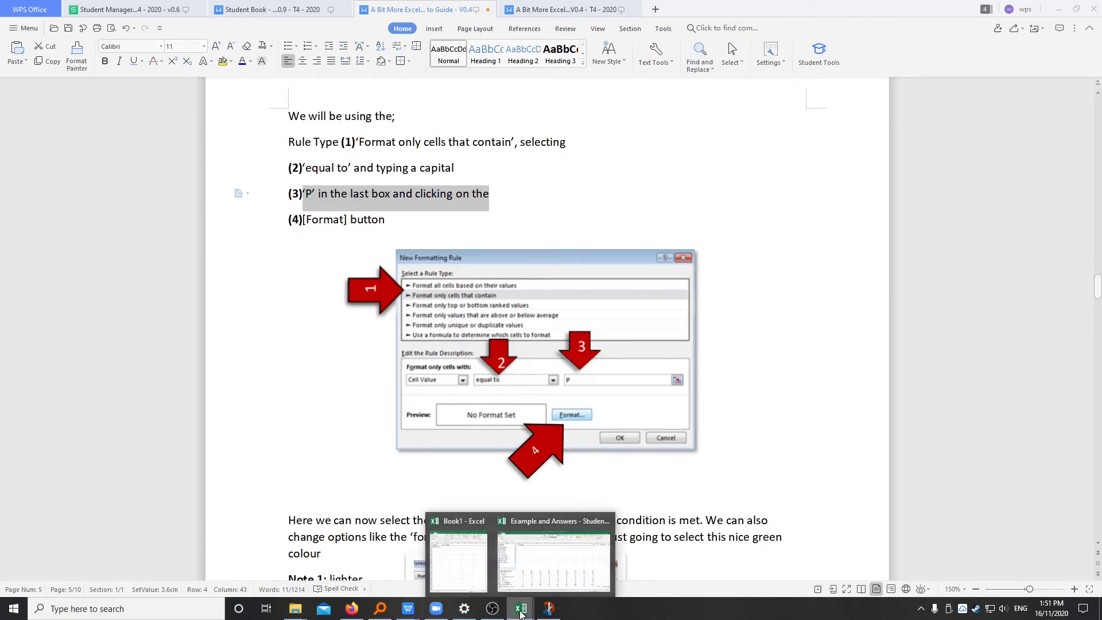
pyautogui.click(554, 542)
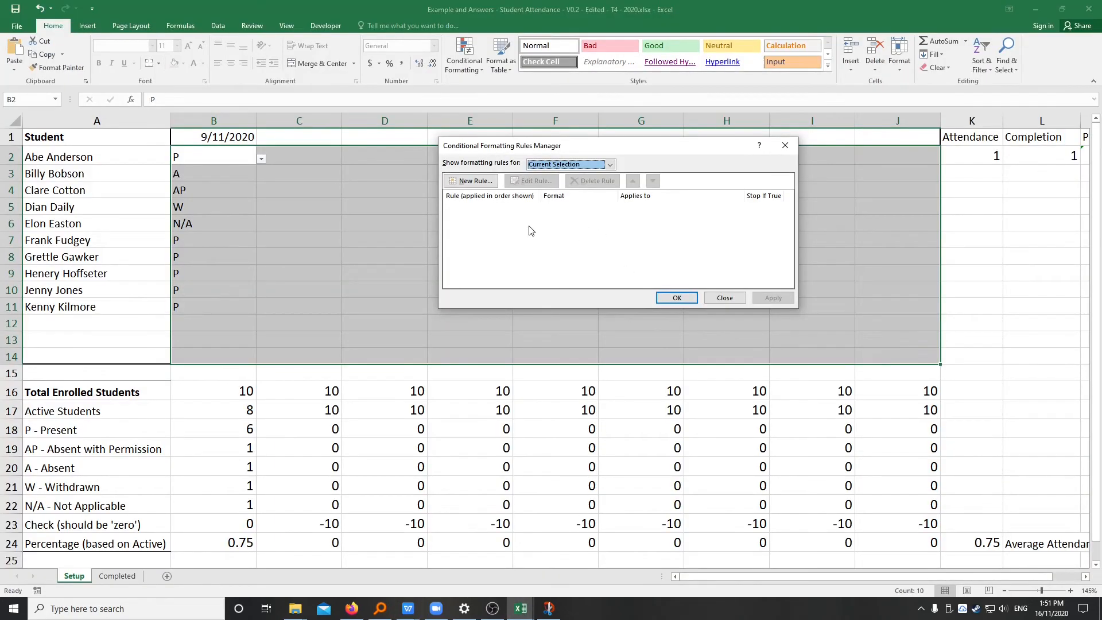
pyautogui.click(472, 180)
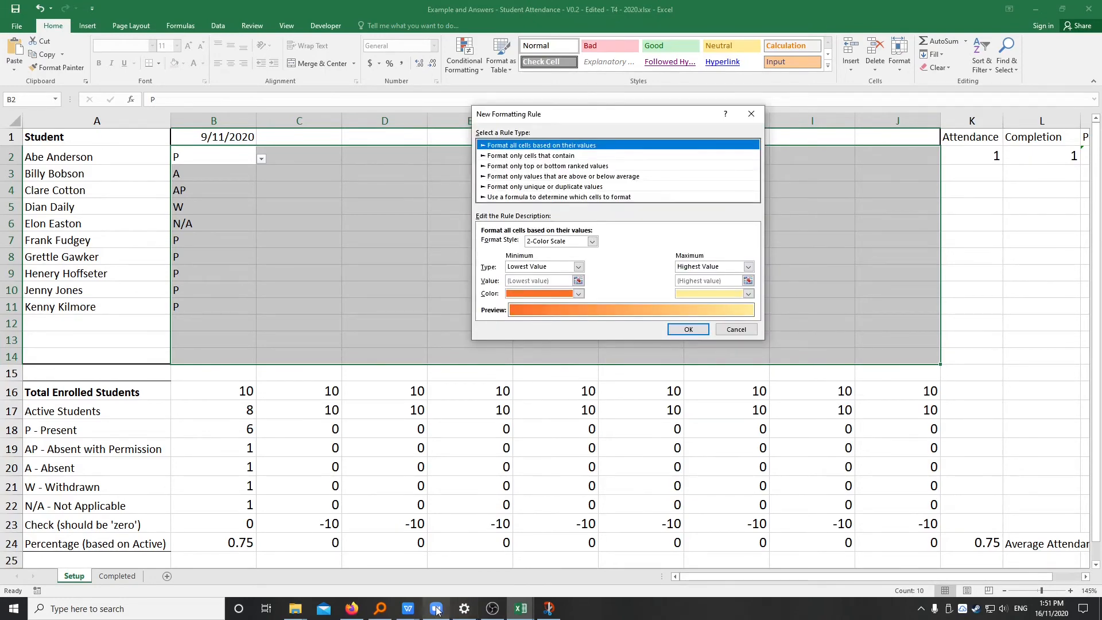
# Switch to the WPS guide and insert a line reading "<new Rule>" directly above "We will be using the;" on page 5.
pyautogui.click(408, 608)
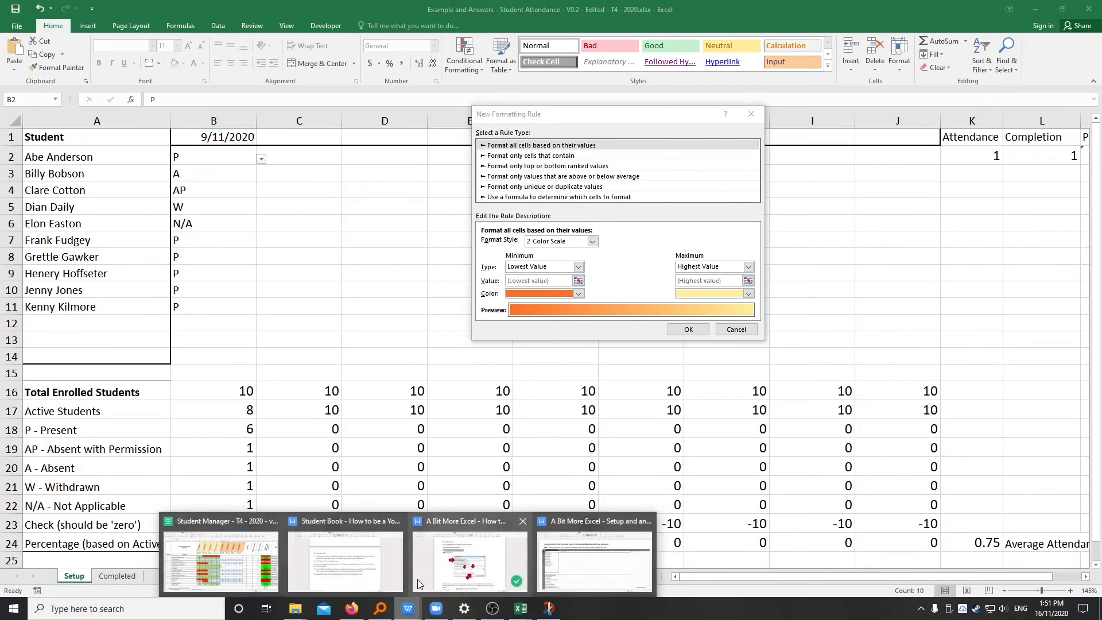
pyautogui.click(469, 569)
pyautogui.click(449, 122)
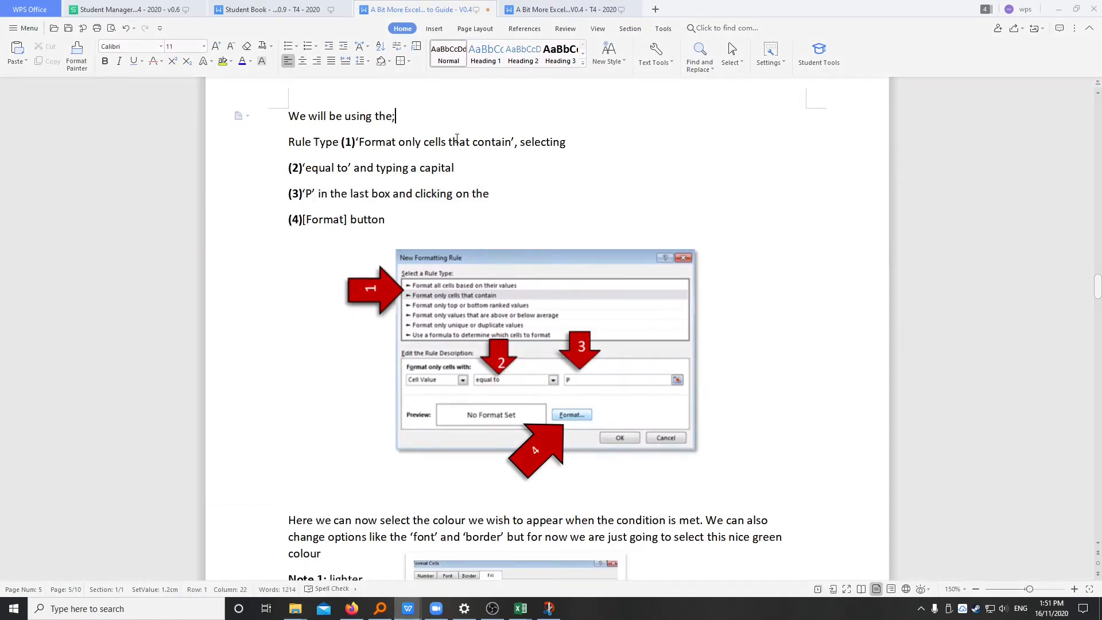
pyautogui.scroll(3, 457, 138)
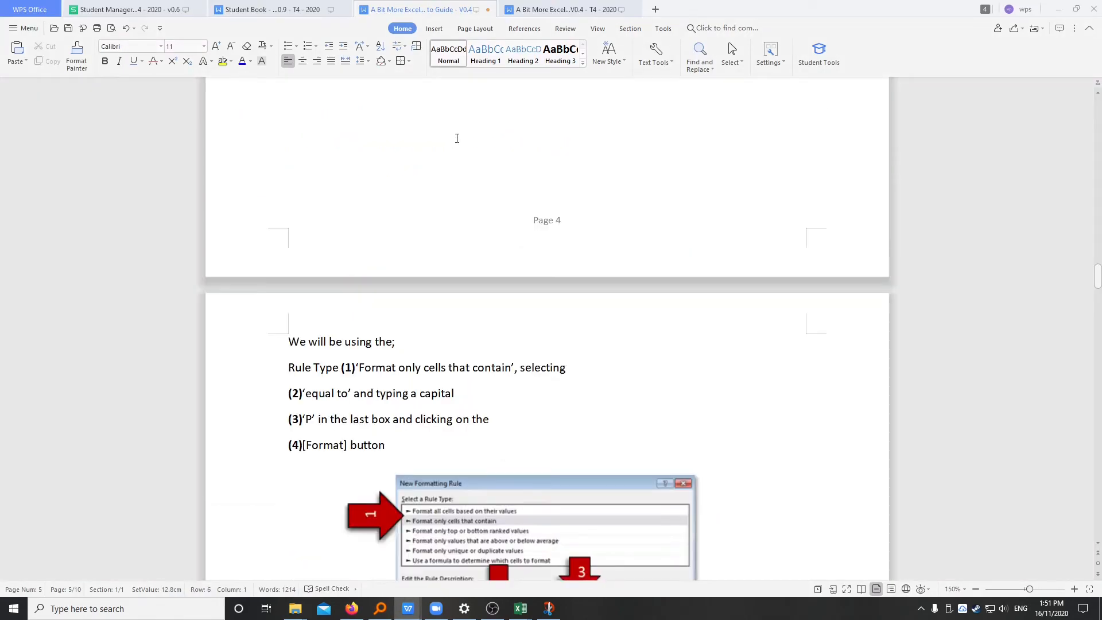
pyautogui.click(292, 336)
pyautogui.press('Return')
pyautogui.click(293, 336)
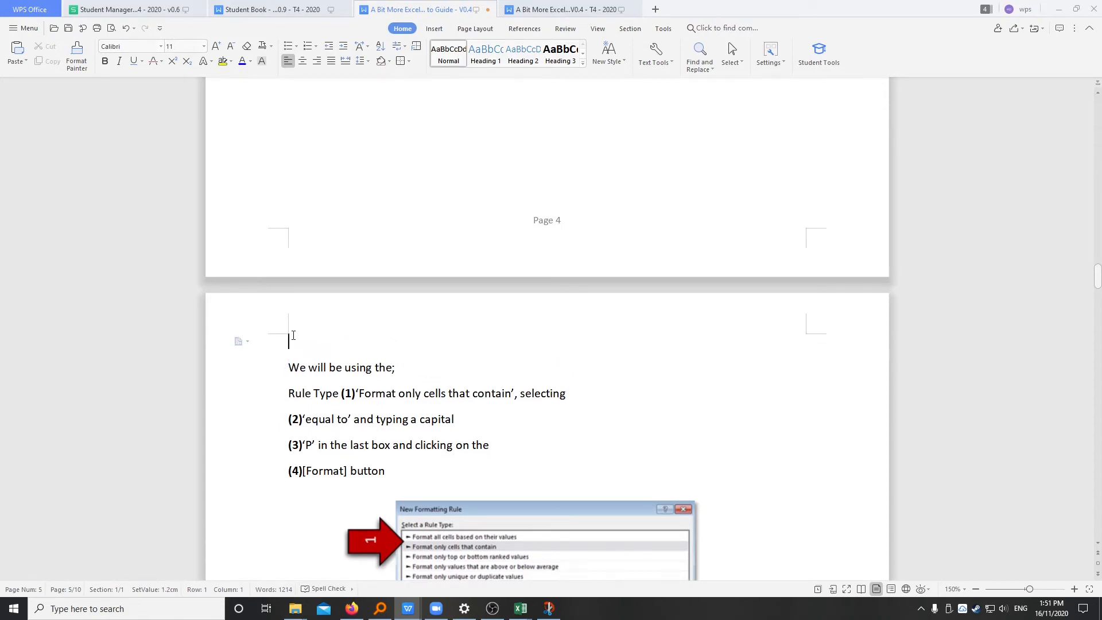
pyautogui.write('<new Rule>')
# Switch back to the Excel attendance workbook and set the new rule to format only cells whose value is equal to P.
pyautogui.moveTo(522, 608)
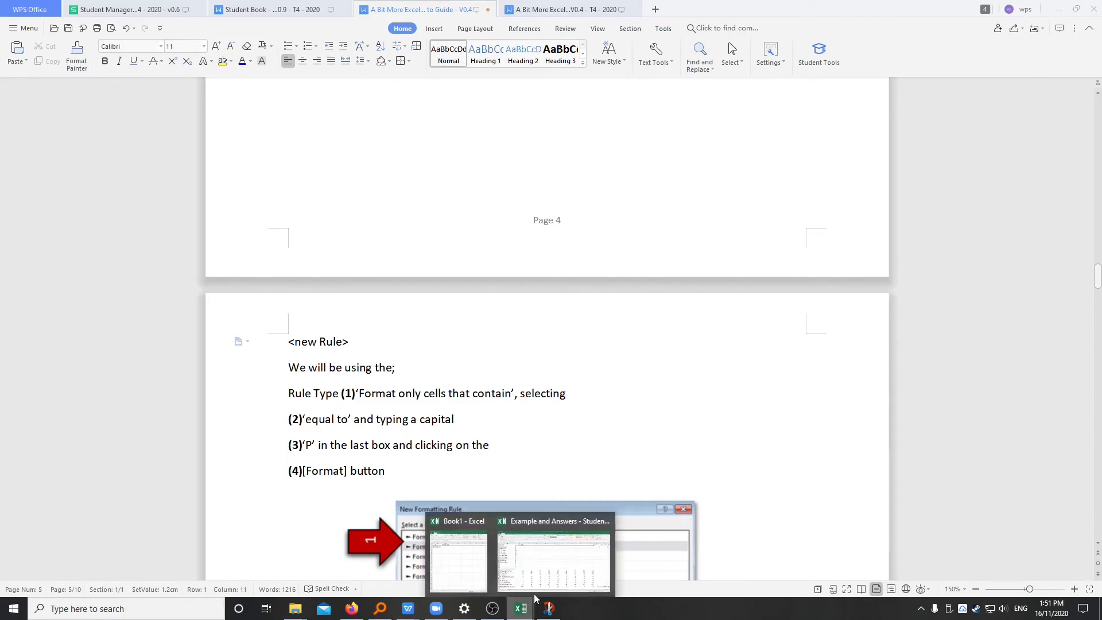
pyautogui.click(551, 533)
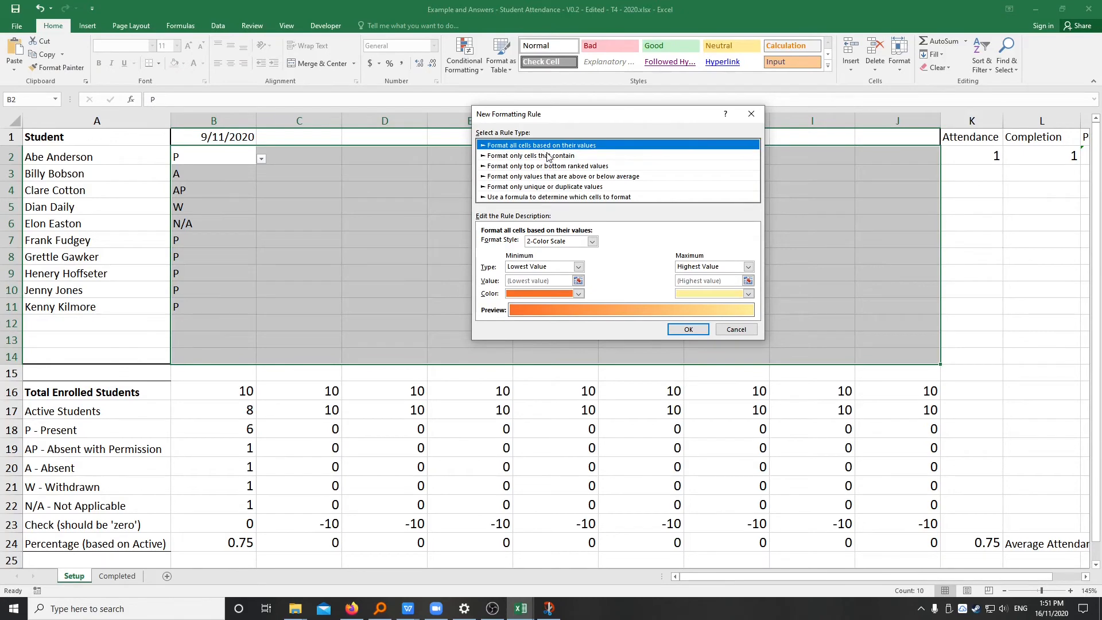
pyautogui.click(494, 156)
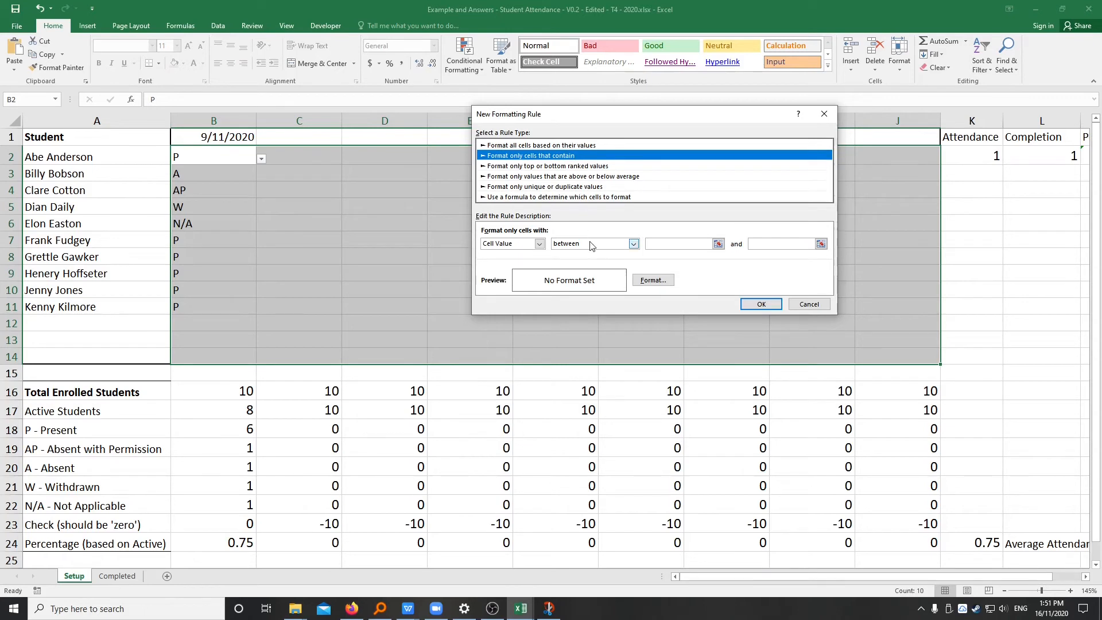
pyautogui.click(611, 242)
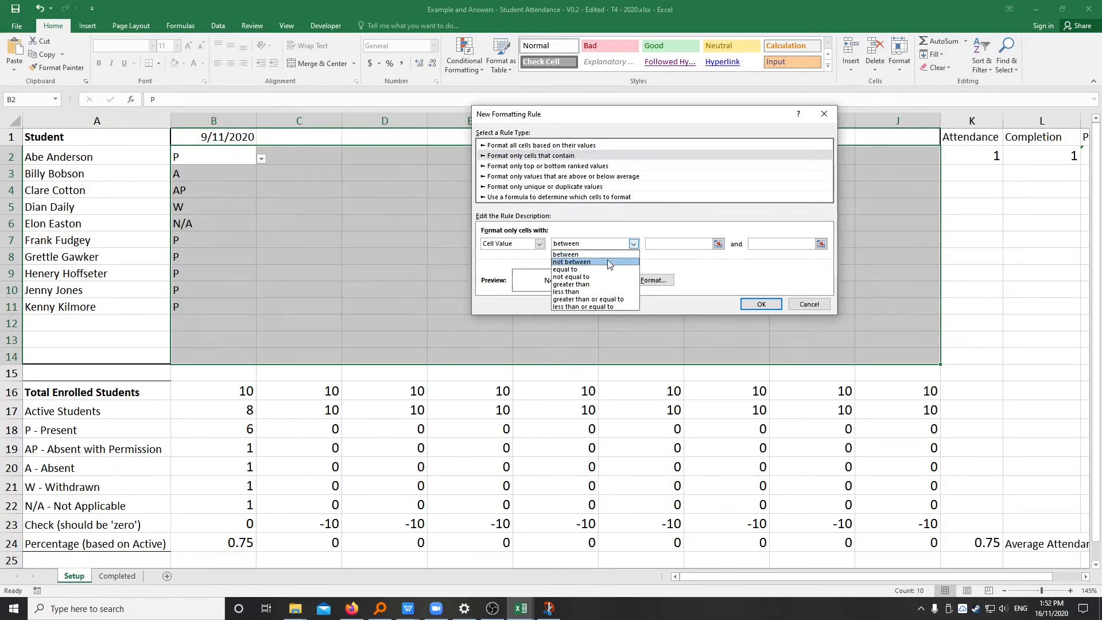
pyautogui.click(606, 270)
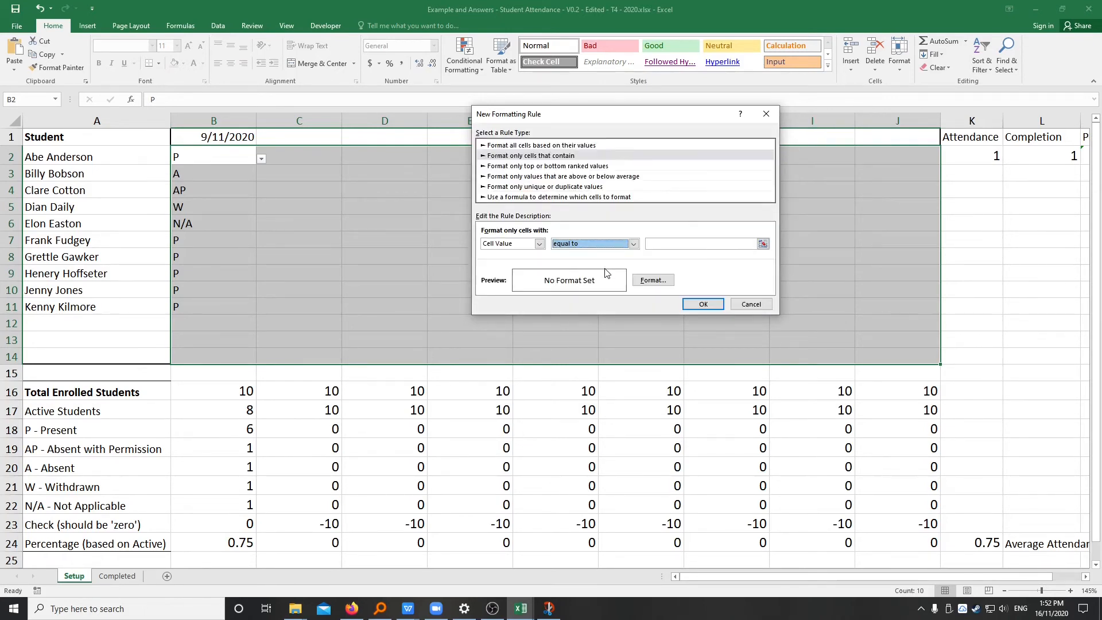
pyautogui.click(680, 245)
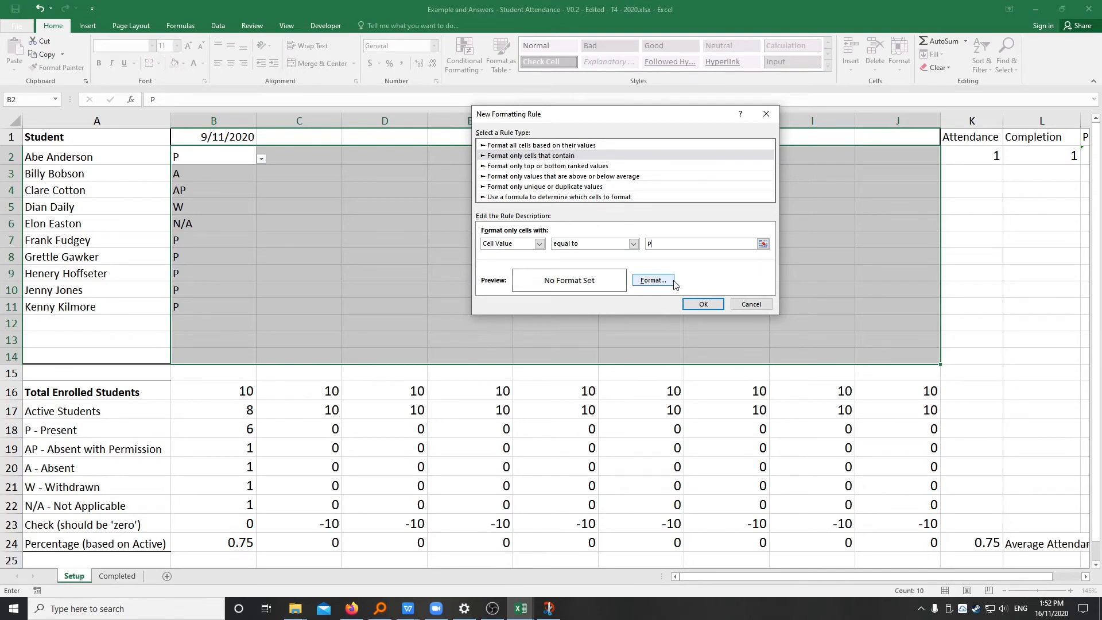
# Give the P rule a light green background fill, after comparing green shades, and add it to the rules list.
pyautogui.click(648, 281)
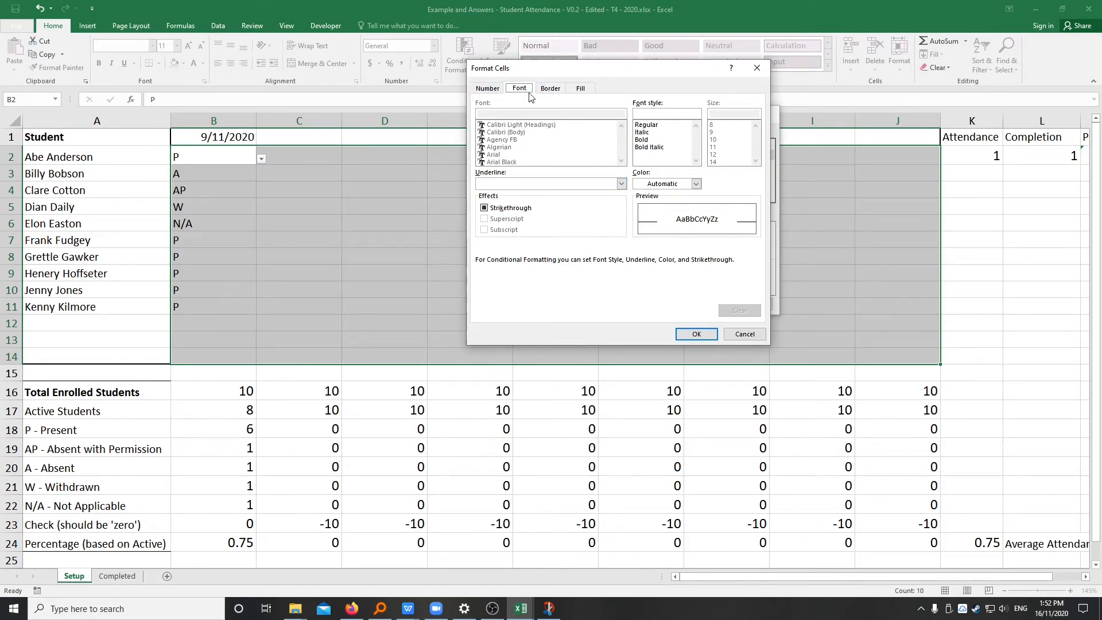
pyautogui.click(580, 90)
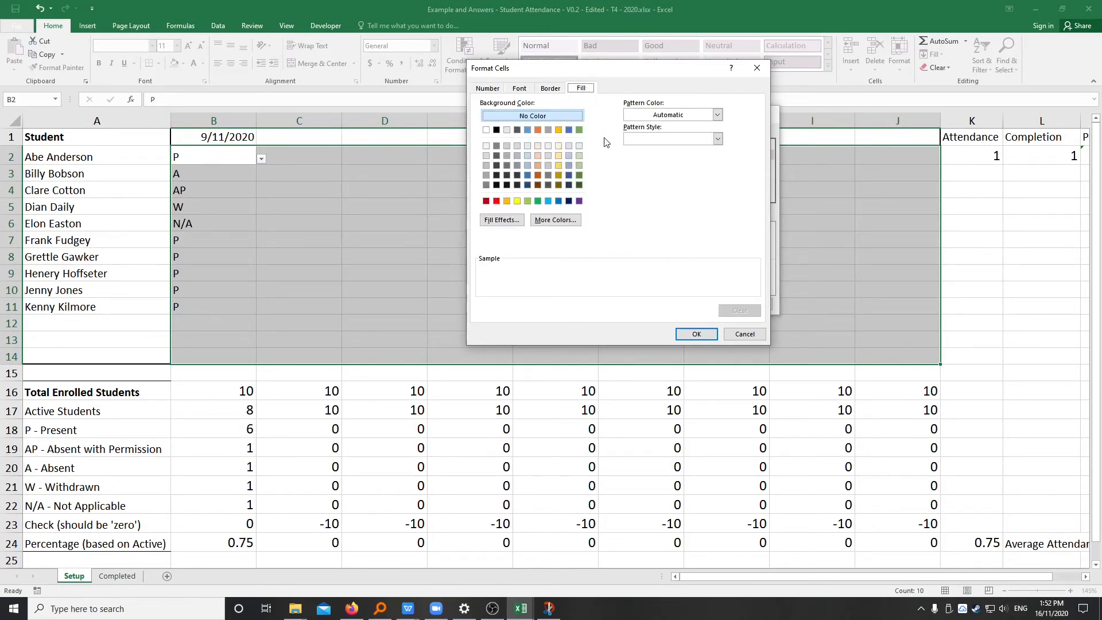
pyautogui.click(579, 129)
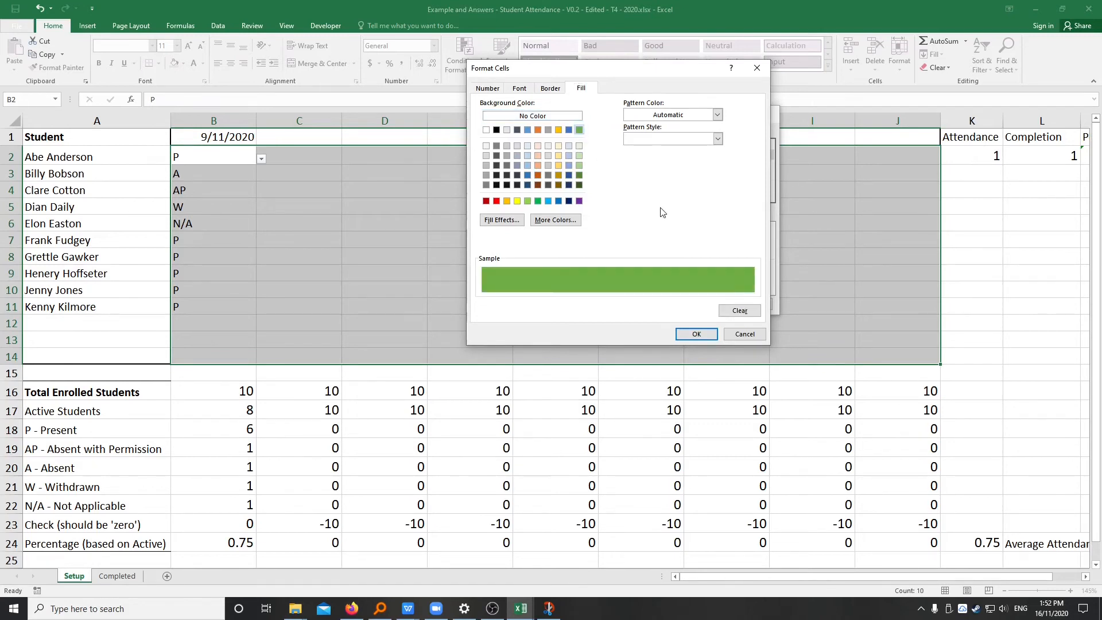
pyautogui.click(580, 156)
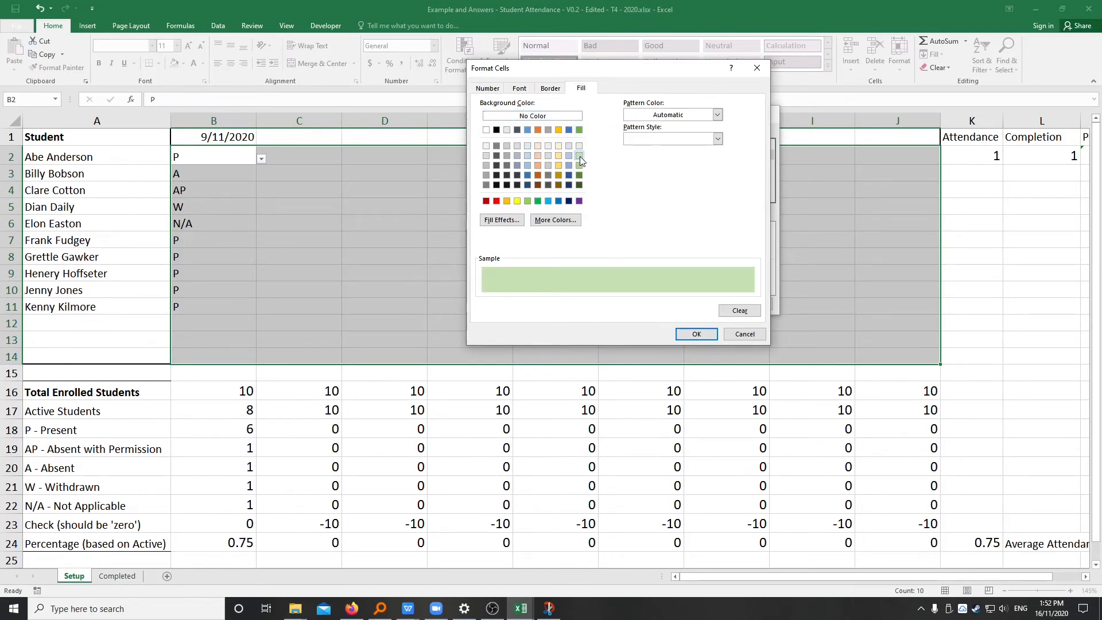
pyautogui.click(580, 166)
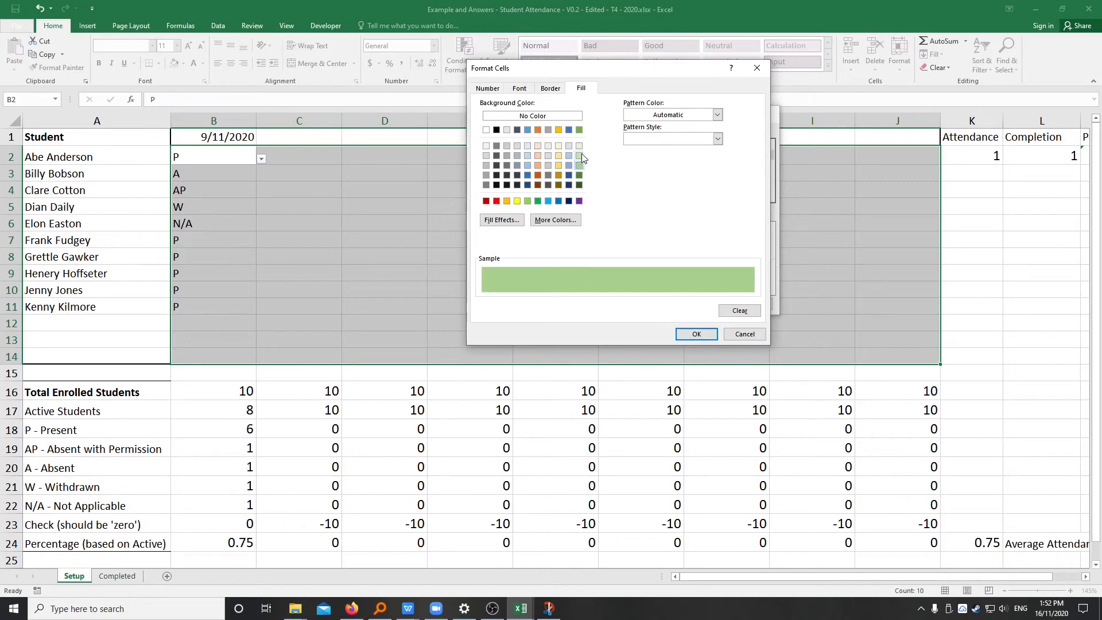
pyautogui.click(579, 146)
pyautogui.click(579, 156)
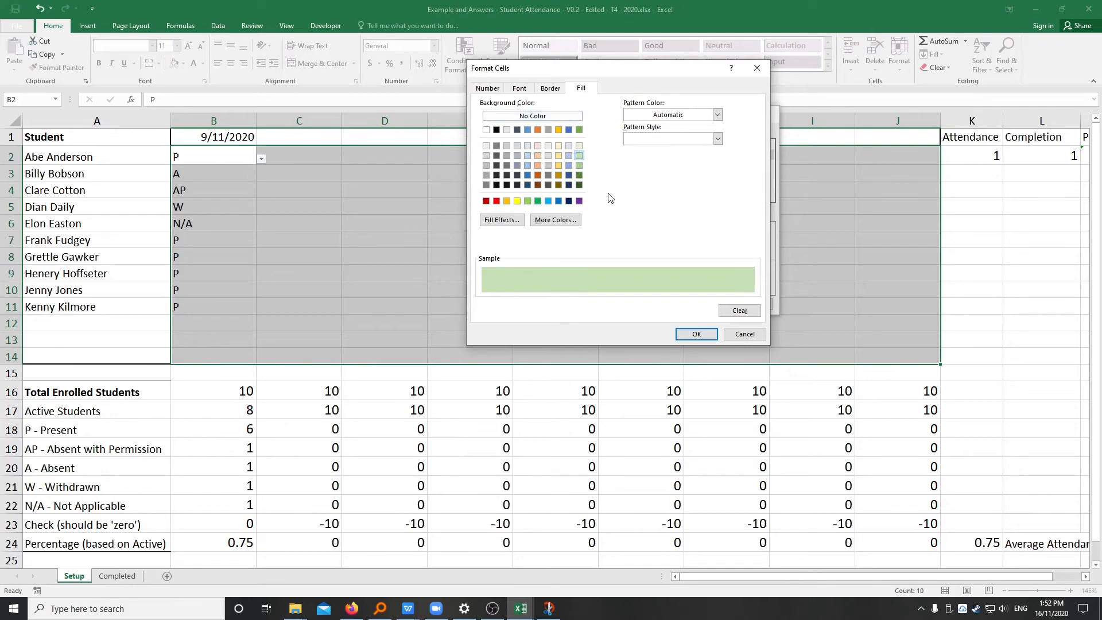
pyautogui.click(695, 335)
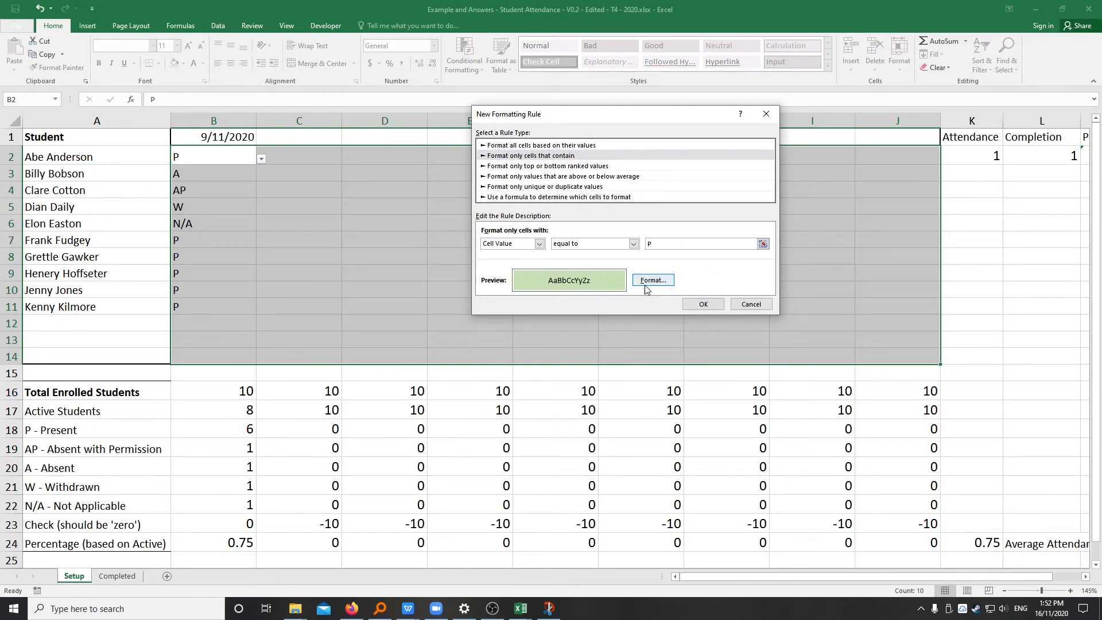
pyautogui.click(702, 305)
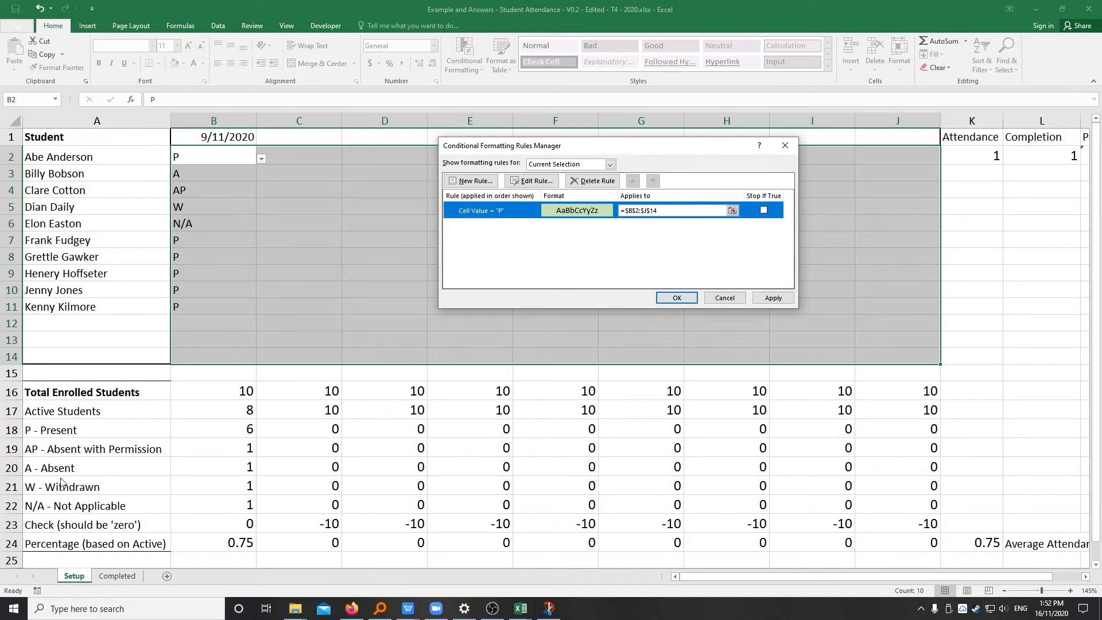
# Create a second 'Format only cells that contain' rule for cell values equal to AP.
pyautogui.click(468, 181)
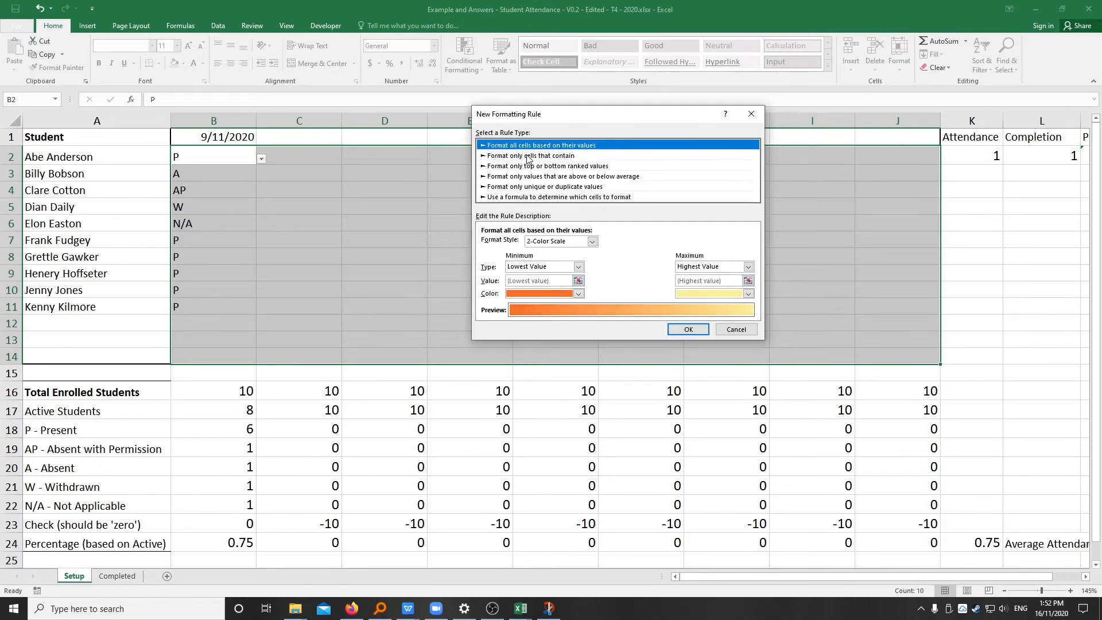
pyautogui.click(528, 159)
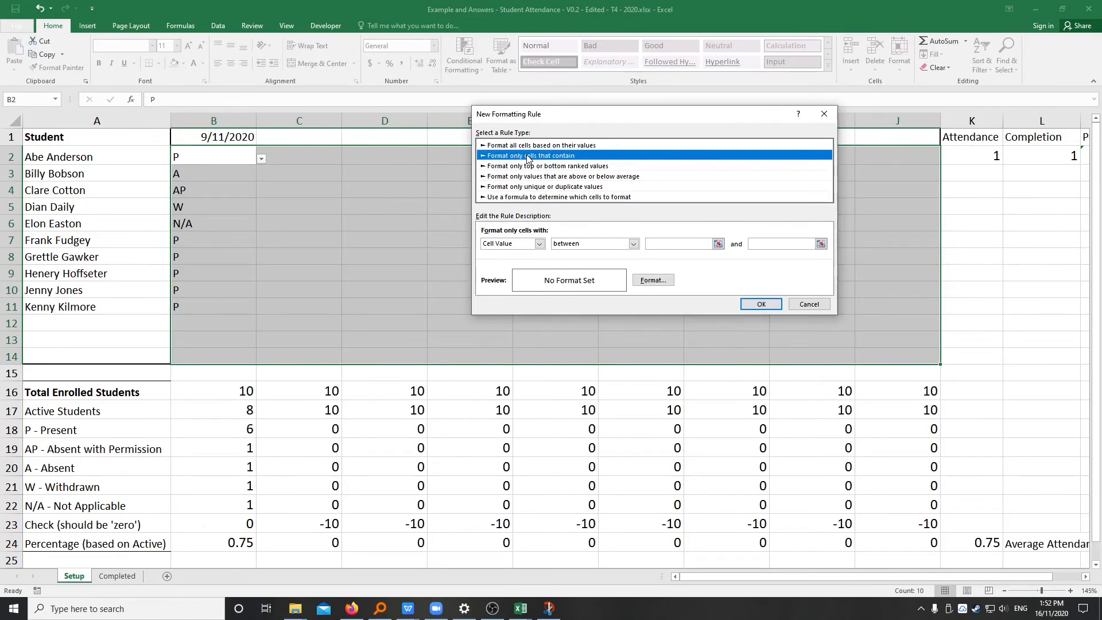
pyautogui.click(633, 244)
pyautogui.click(639, 266)
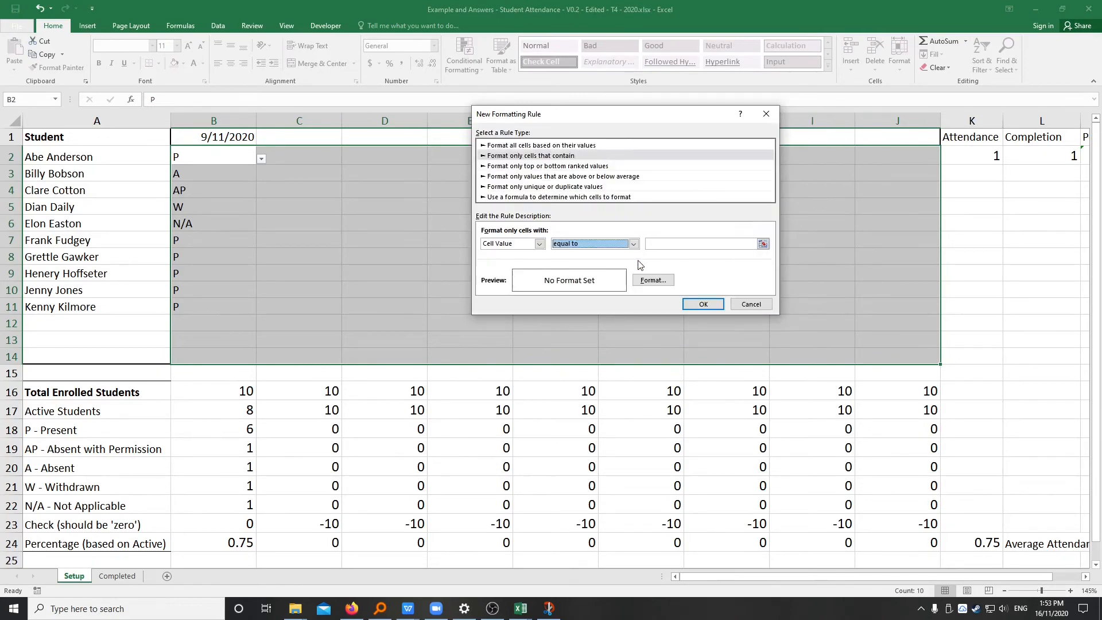
pyautogui.click(665, 243)
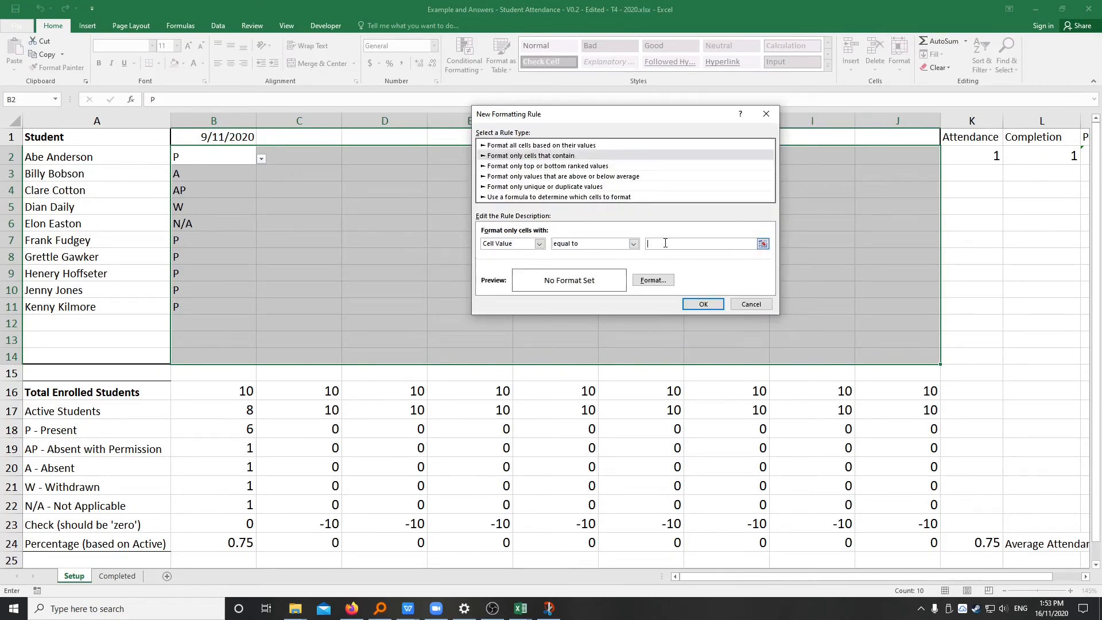
# Give the AP rule a light orange background fill and add it to the rules list.
pyautogui.click(658, 280)
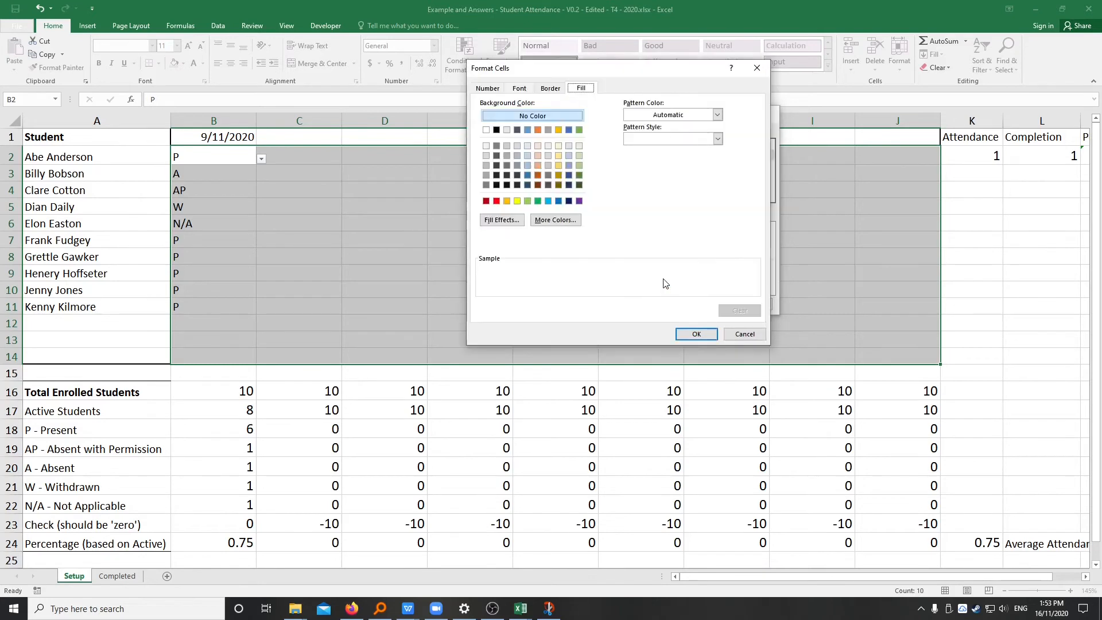
pyautogui.click(537, 155)
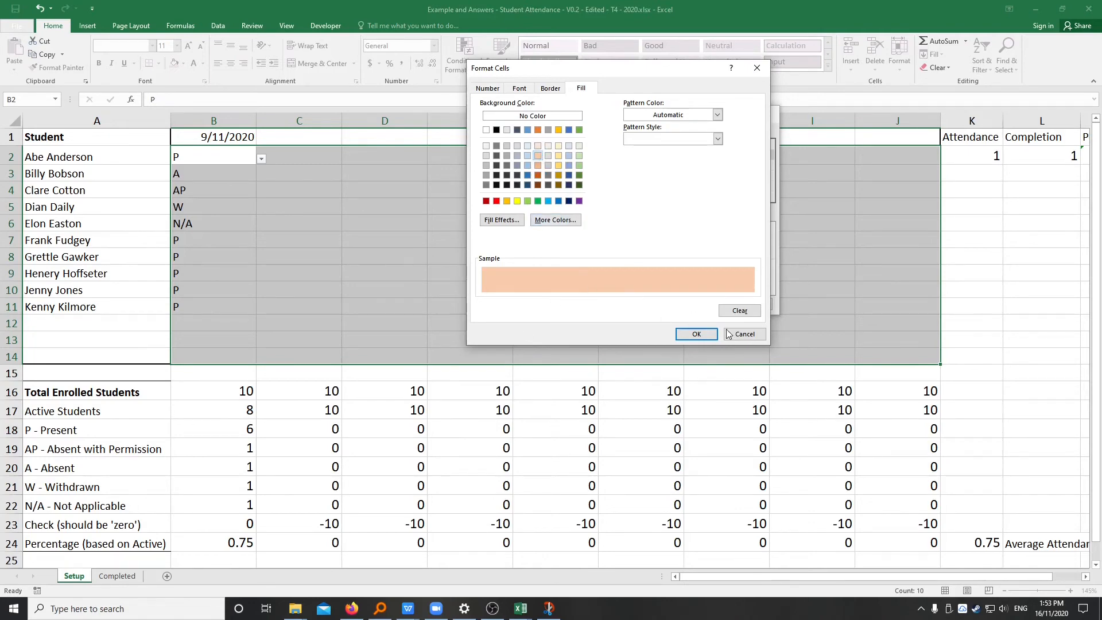
pyautogui.click(693, 335)
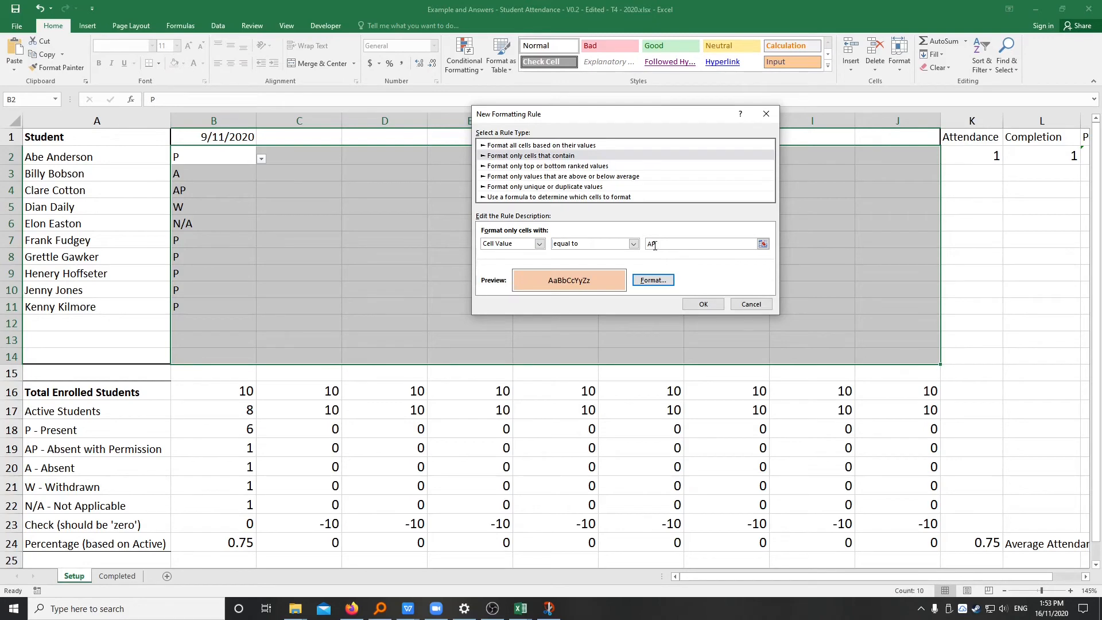
pyautogui.click(701, 304)
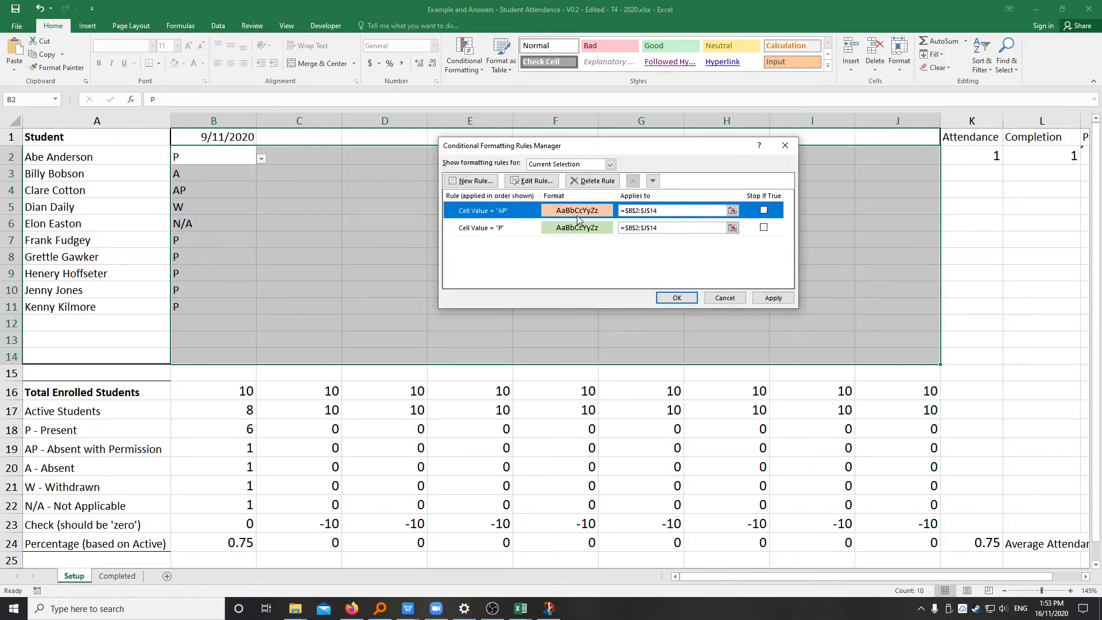
# Create a third 'Format only cells that contain' rule for cell values equal to A.
pyautogui.click(471, 181)
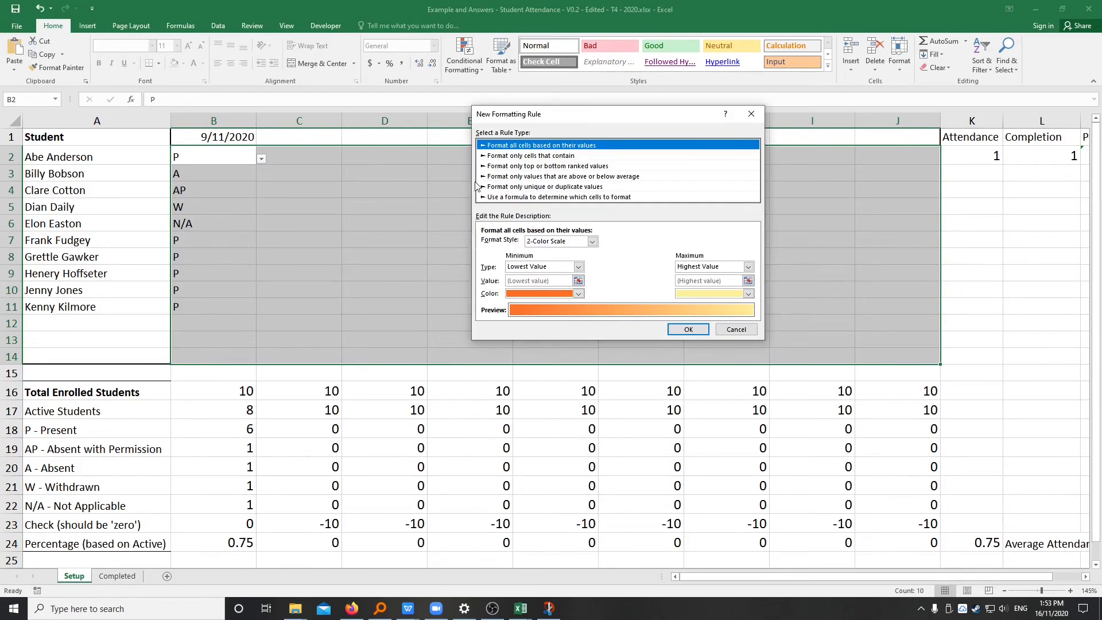
pyautogui.click(552, 156)
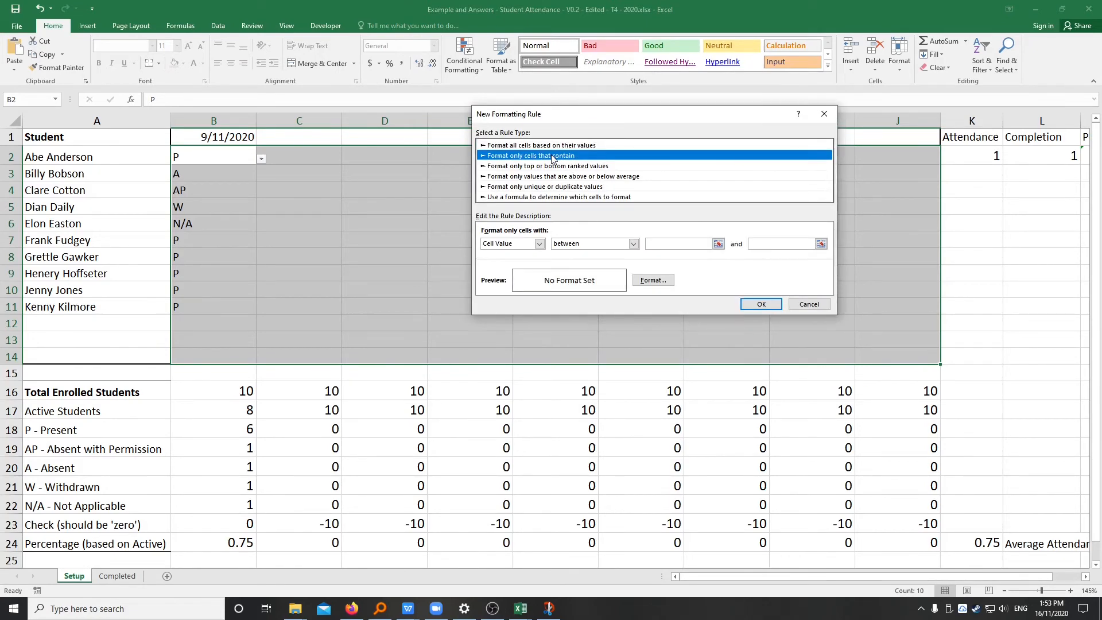
pyautogui.click(632, 243)
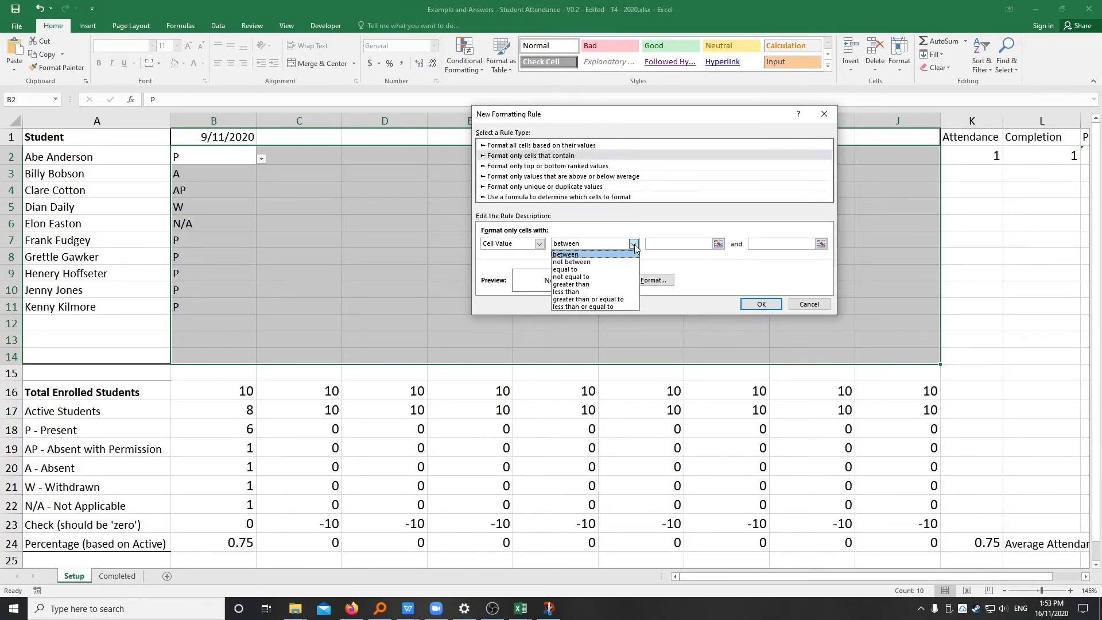
pyautogui.click(620, 270)
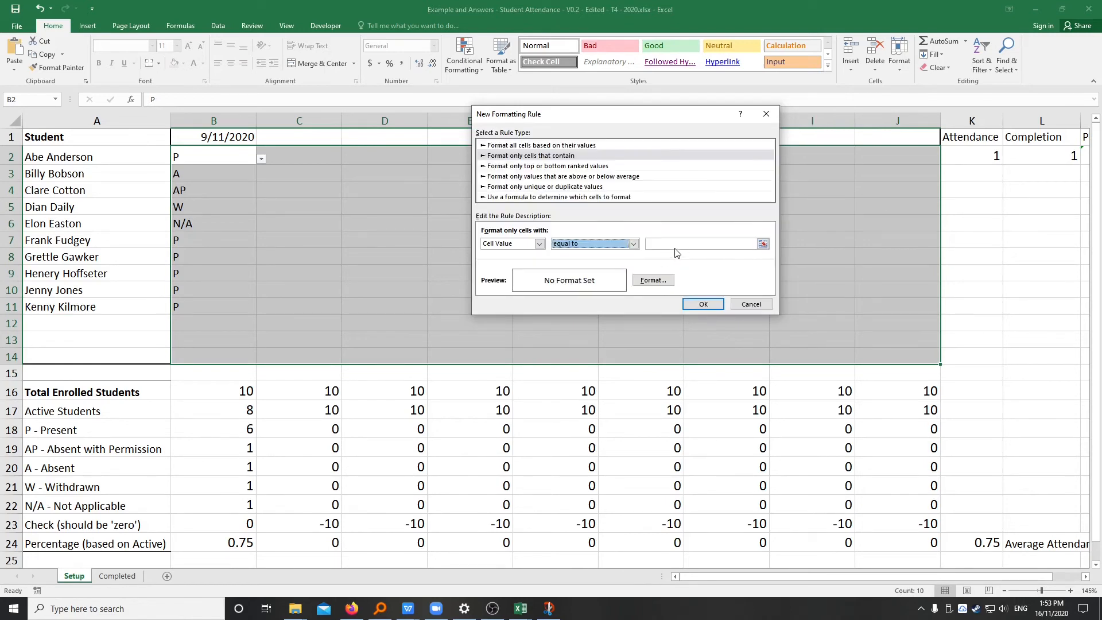
pyautogui.click(674, 244)
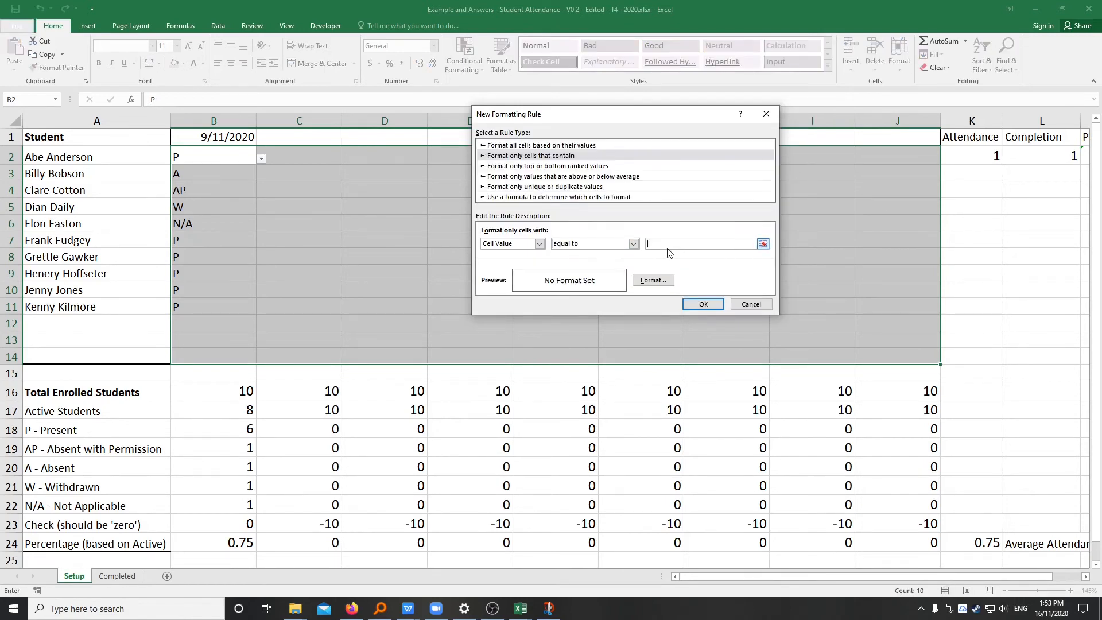
# Give the A rule a custom light red background fill and add it to the rules list.
pyautogui.click(655, 284)
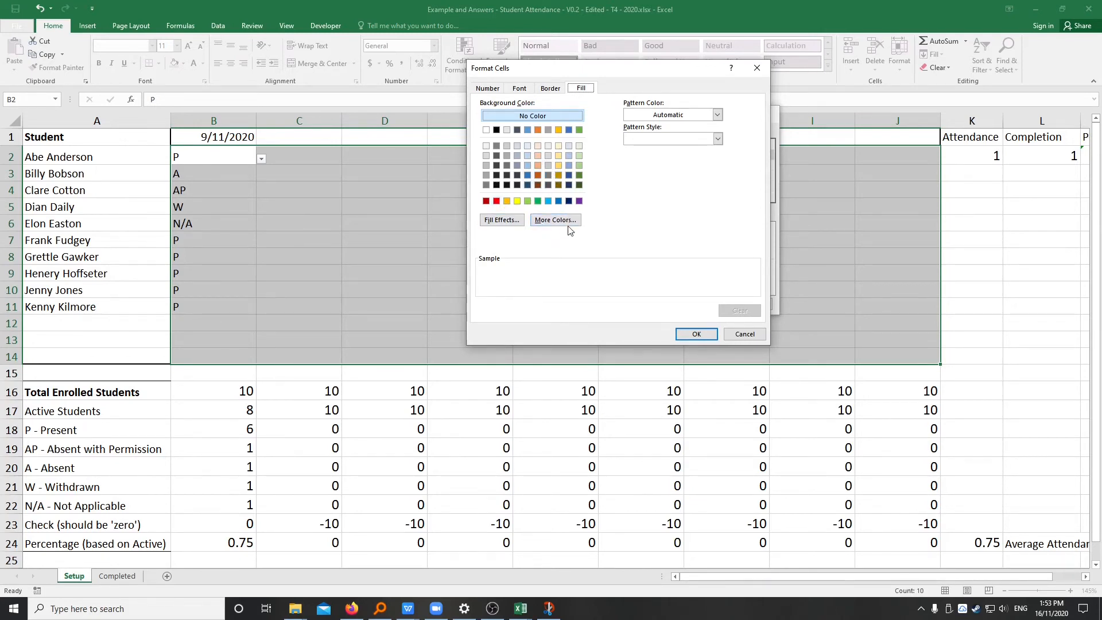
pyautogui.click(551, 221)
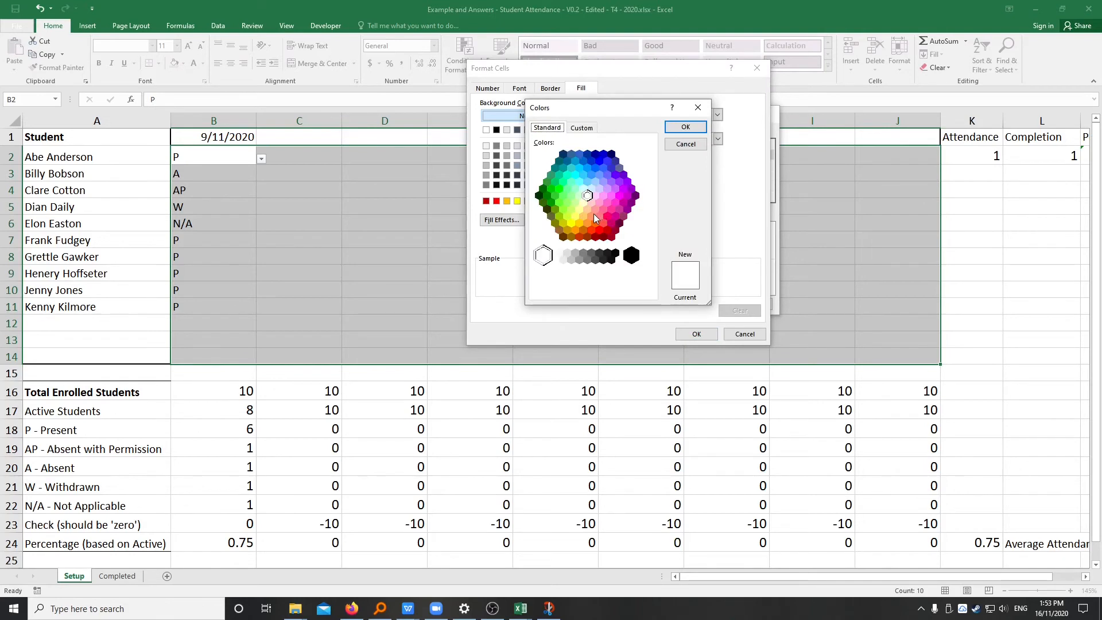
pyautogui.click(581, 127)
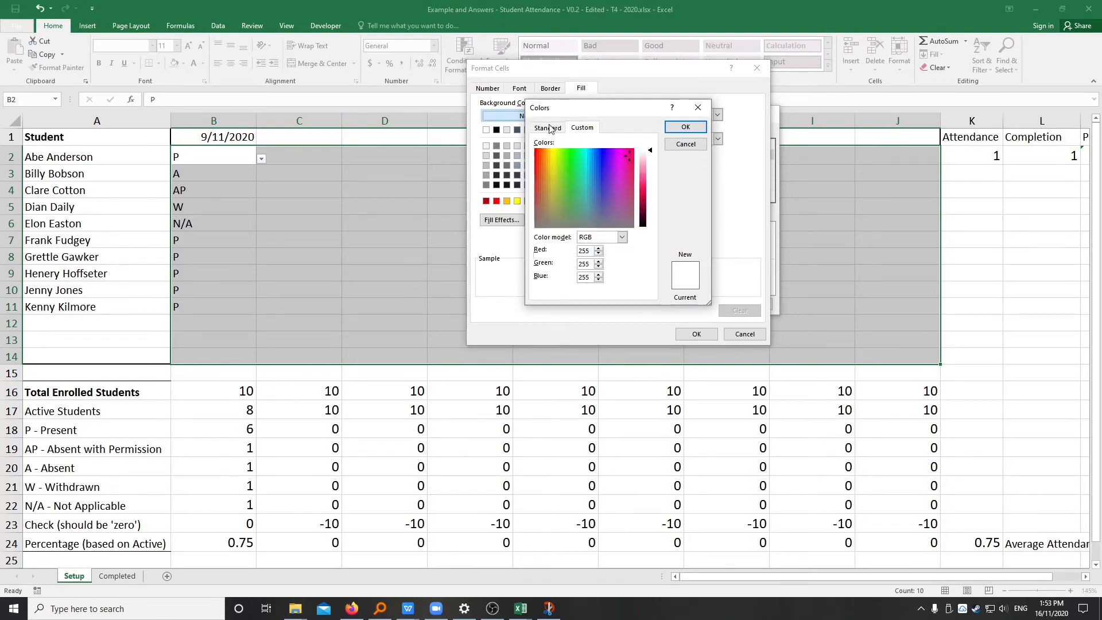
pyautogui.click(549, 128)
pyautogui.click(581, 127)
pyautogui.click(535, 152)
pyautogui.click(540, 151)
pyautogui.click(536, 150)
pyautogui.moveTo(650, 150); pyautogui.dragTo(653, 179)
pyautogui.click(685, 127)
pyautogui.click(696, 334)
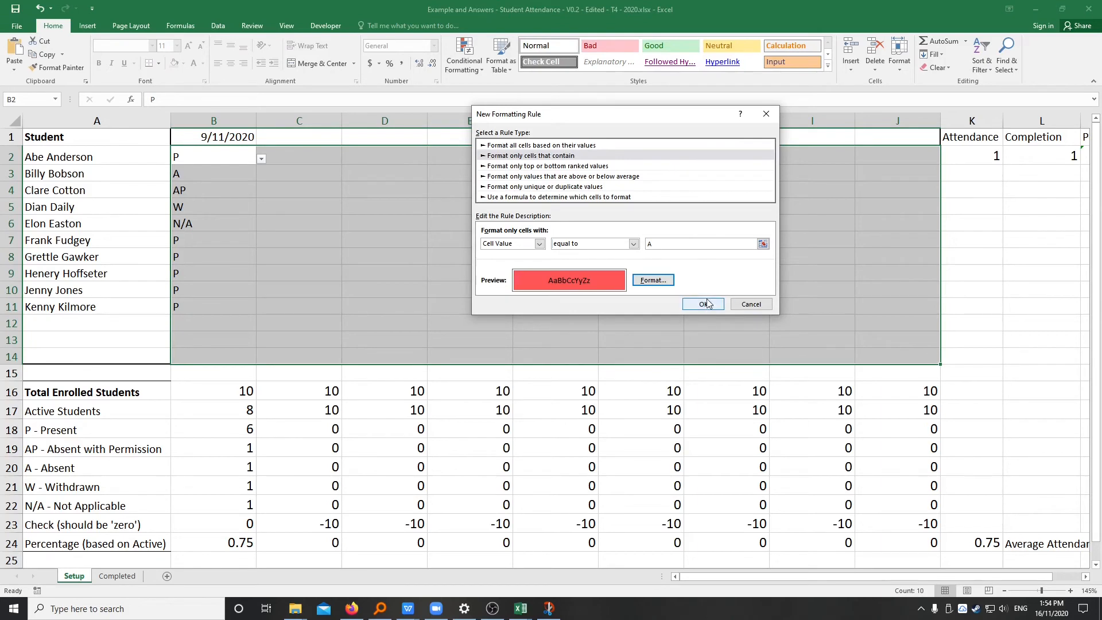
pyautogui.click(703, 304)
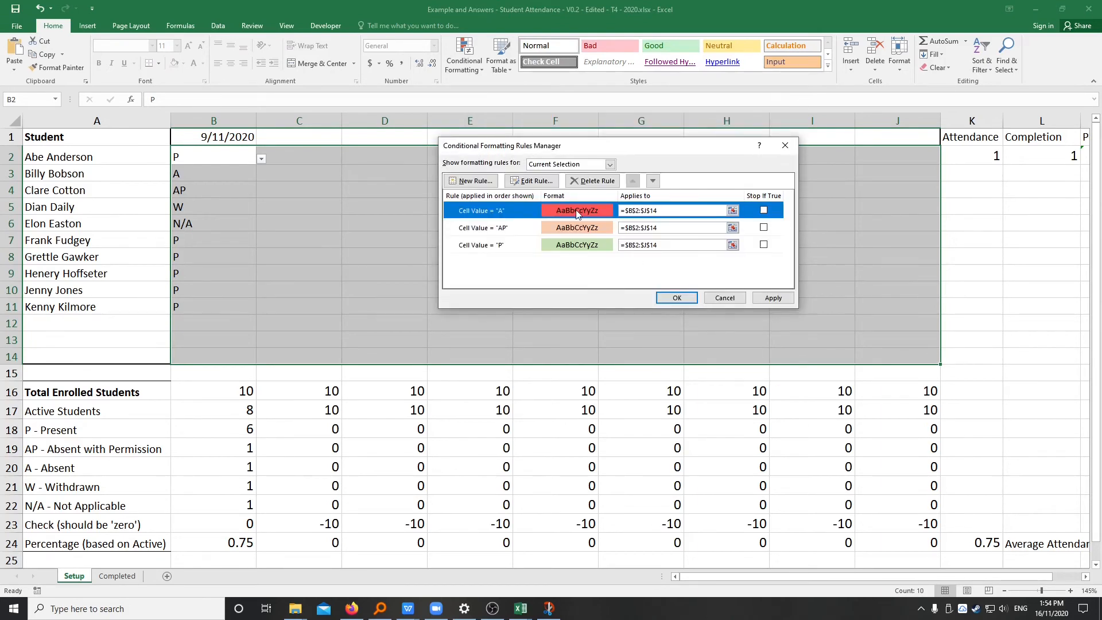
# Create a fourth 'Format only cells that contain' rule for cell values equal to W.
pyautogui.click(474, 181)
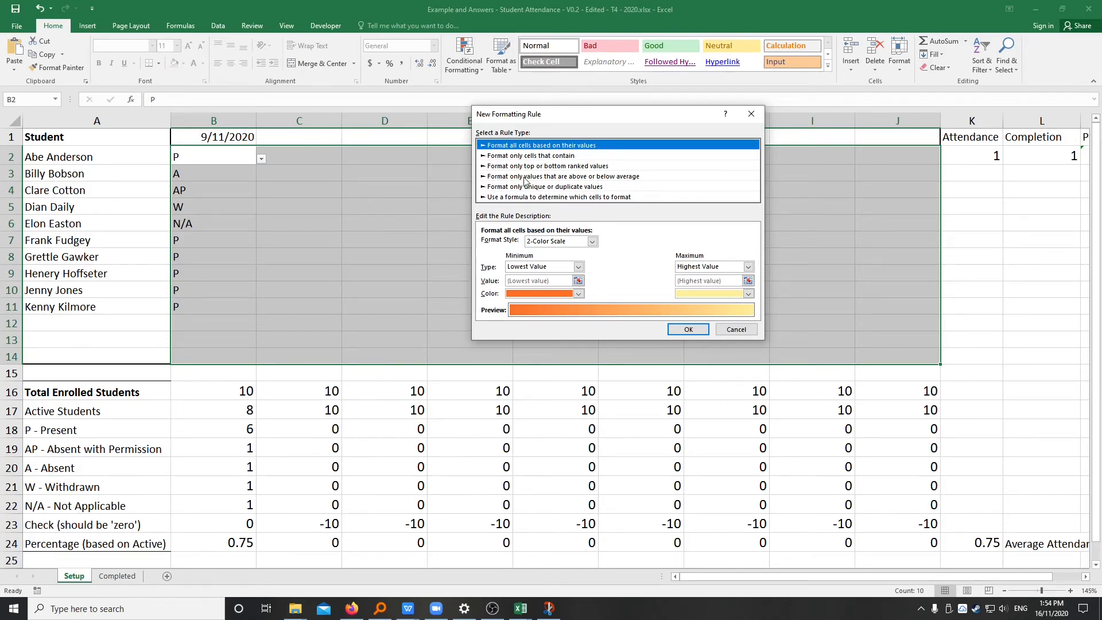
pyautogui.click(525, 156)
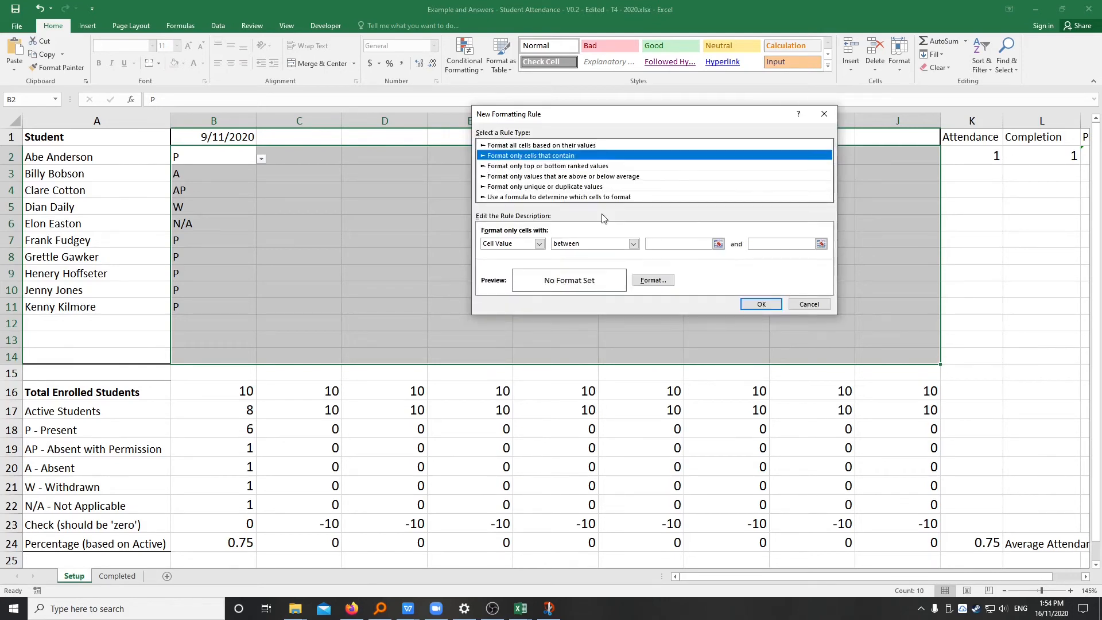
pyautogui.click(605, 245)
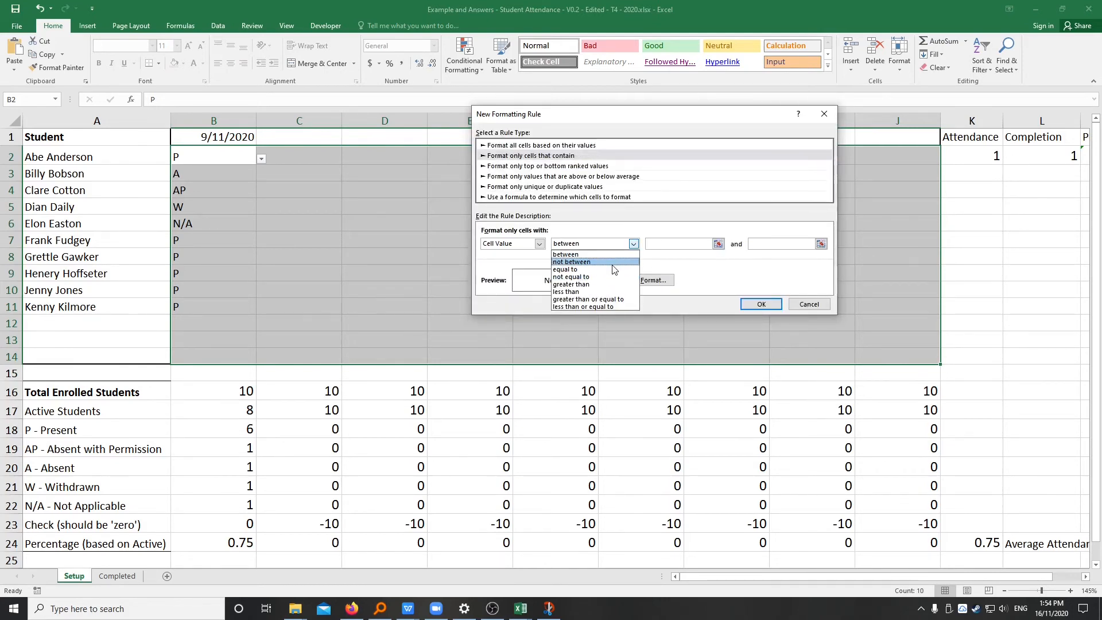
pyautogui.click(613, 262)
pyautogui.click(612, 244)
pyautogui.click(603, 269)
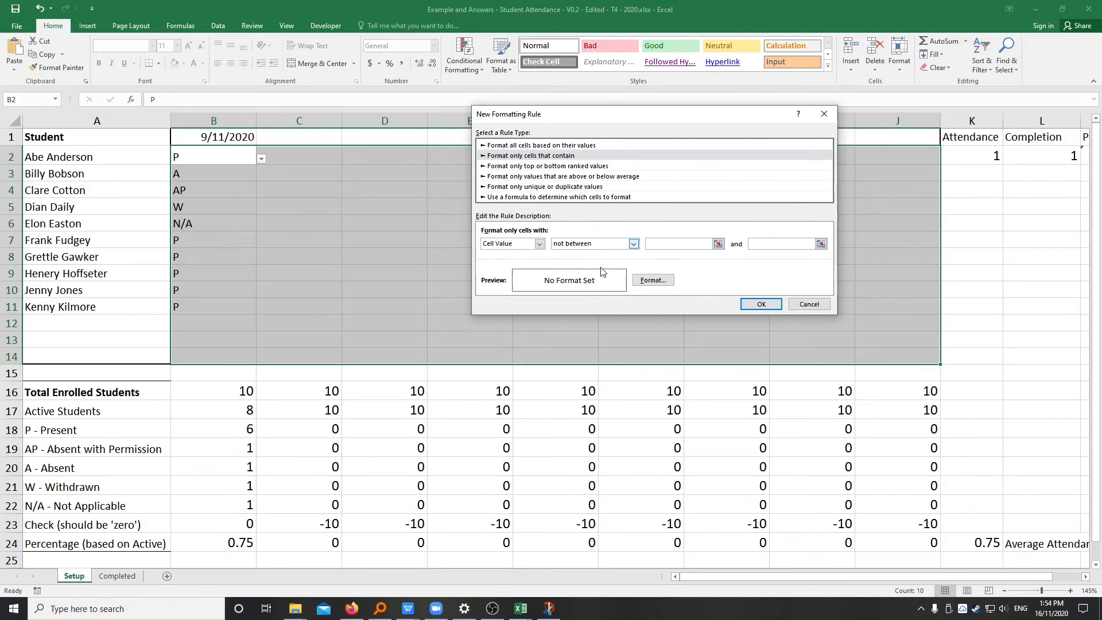
pyautogui.click(675, 243)
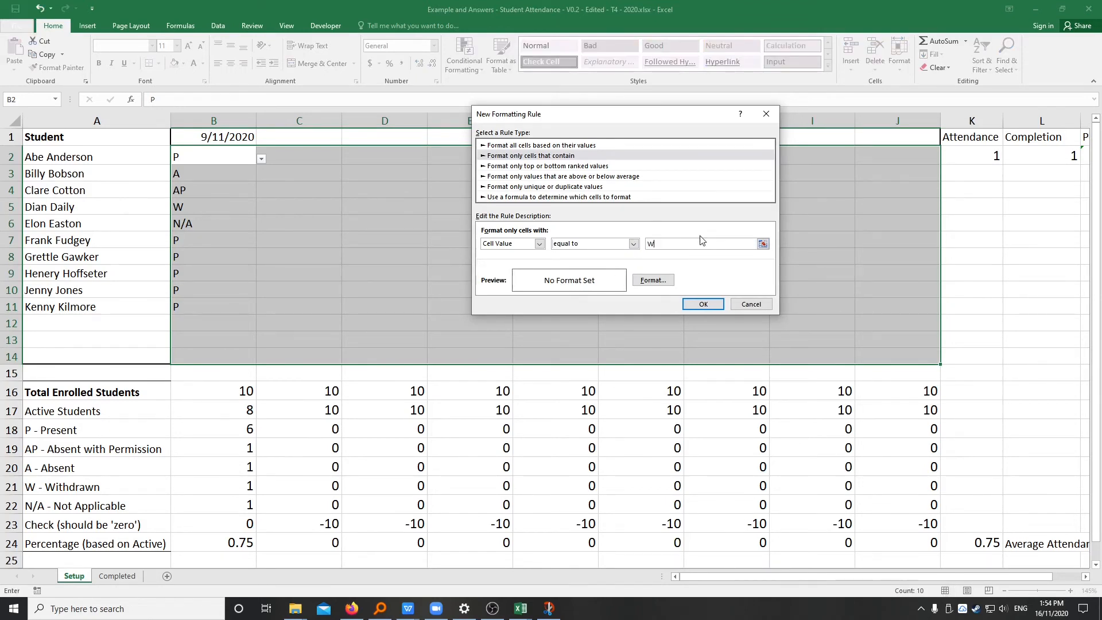
pyautogui.write('W')
# Give the W rule a light blue background fill, after comparing blue shades, and add it to the rules list.
pyautogui.click(663, 281)
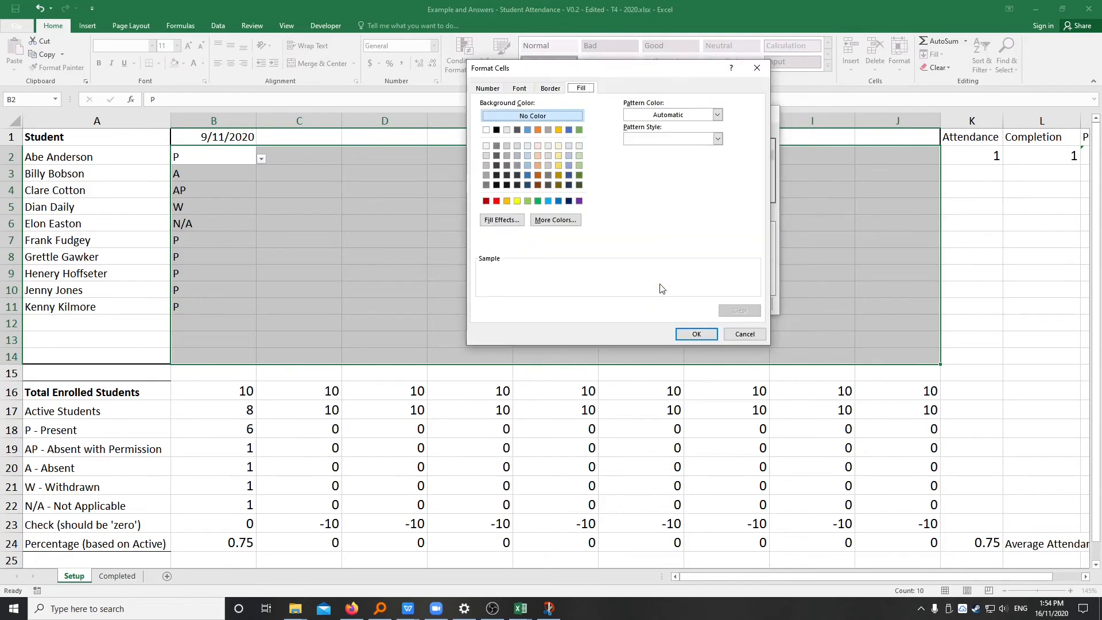
pyautogui.click(529, 157)
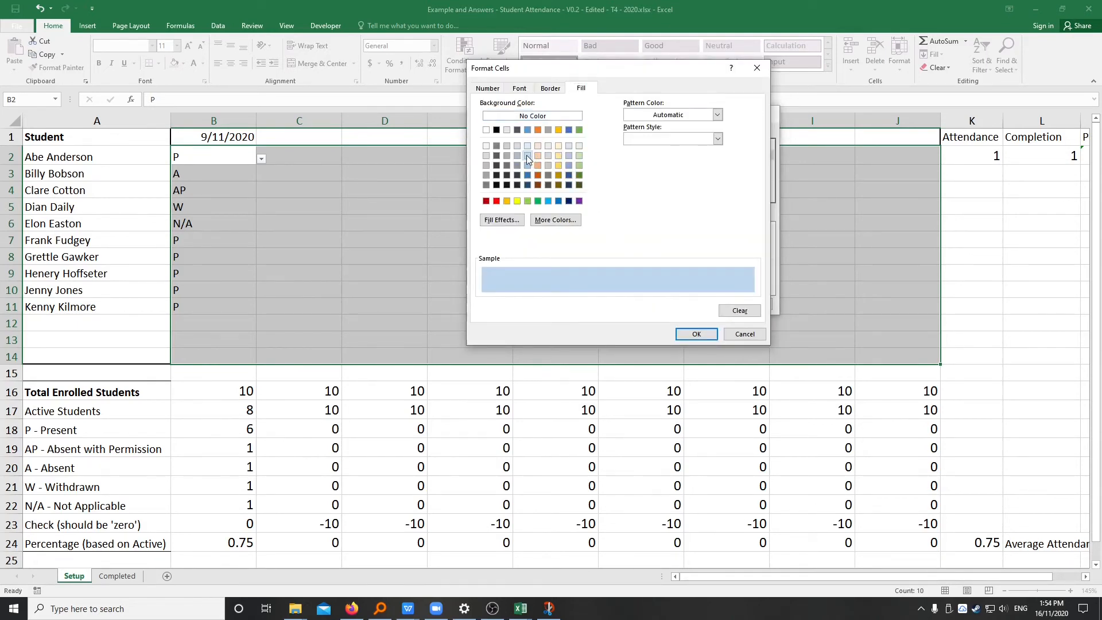
pyautogui.click(527, 147)
pyautogui.click(529, 154)
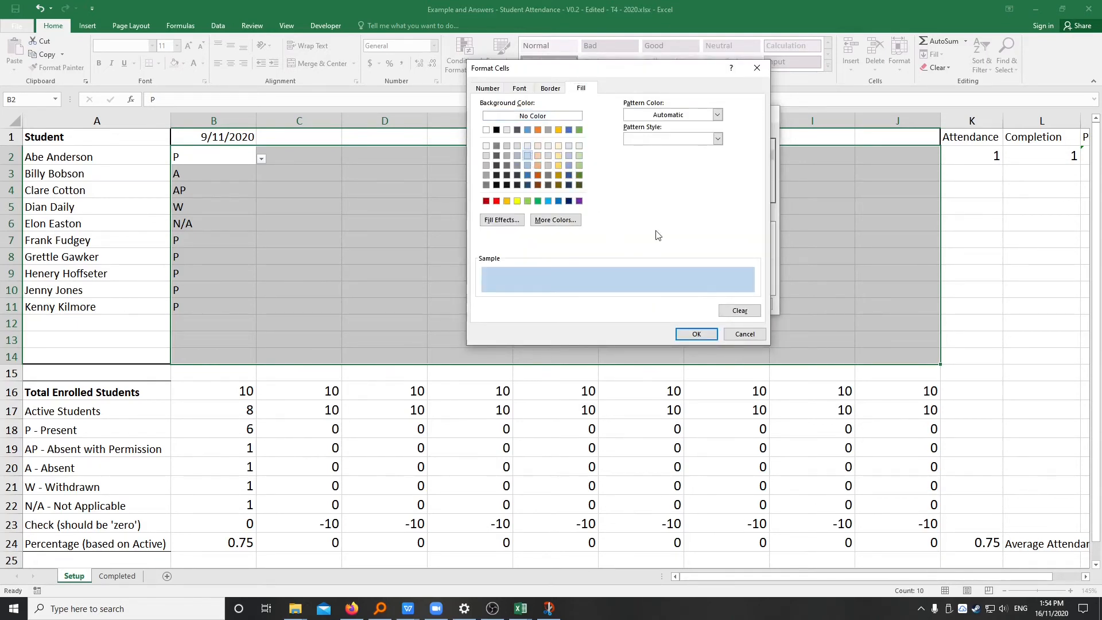
pyautogui.click(695, 334)
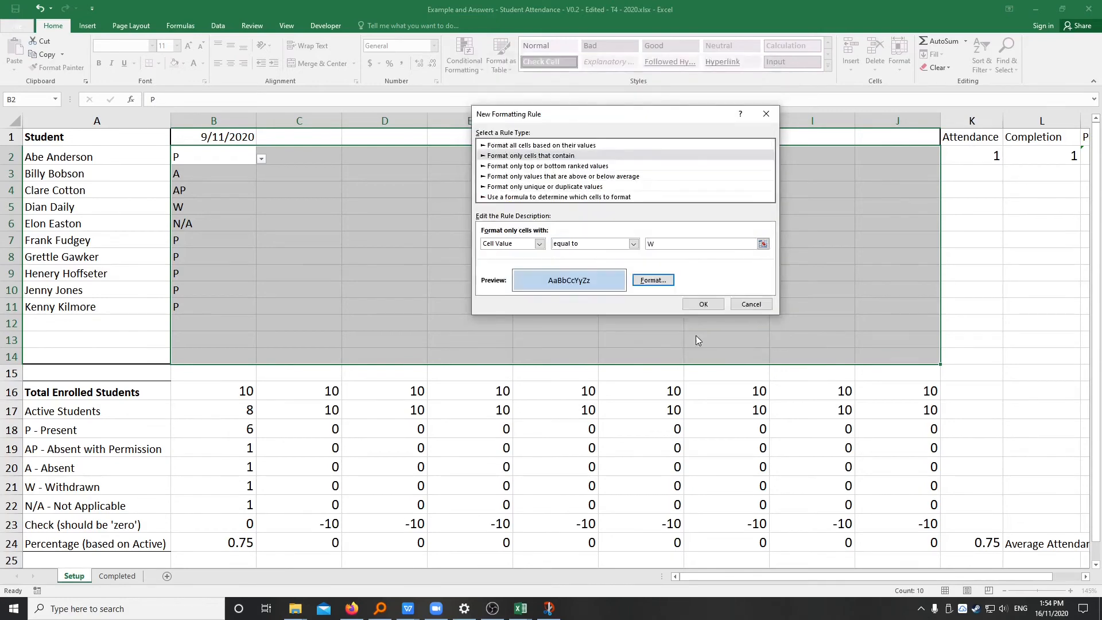
pyautogui.click(702, 305)
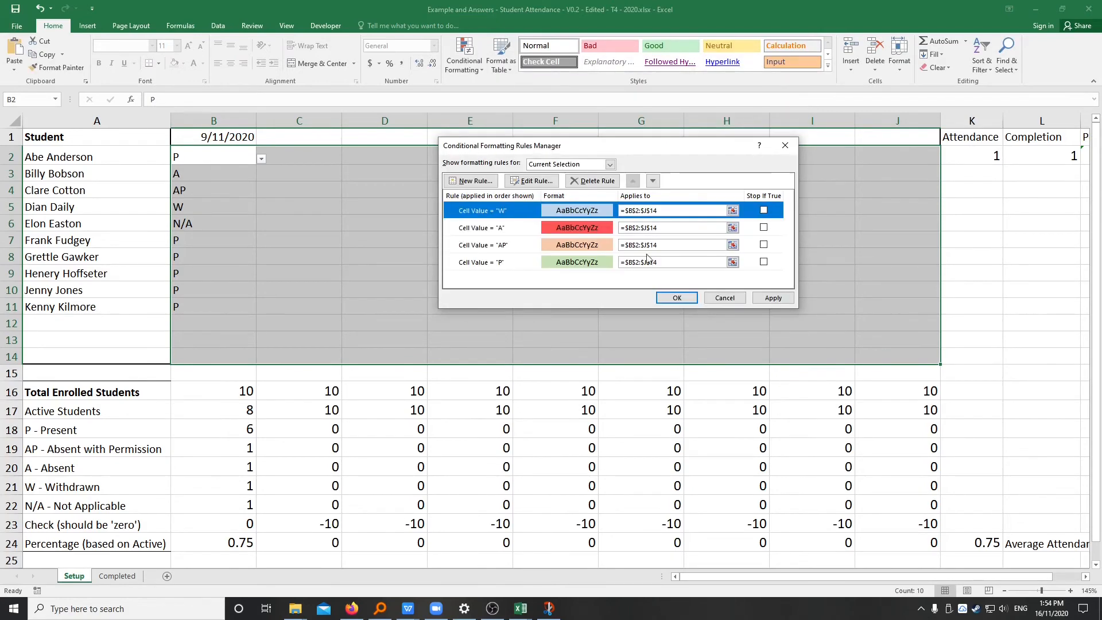
# Create a fifth 'Format only cells that contain' rule for cell values equal to N/A.
pyautogui.click(470, 182)
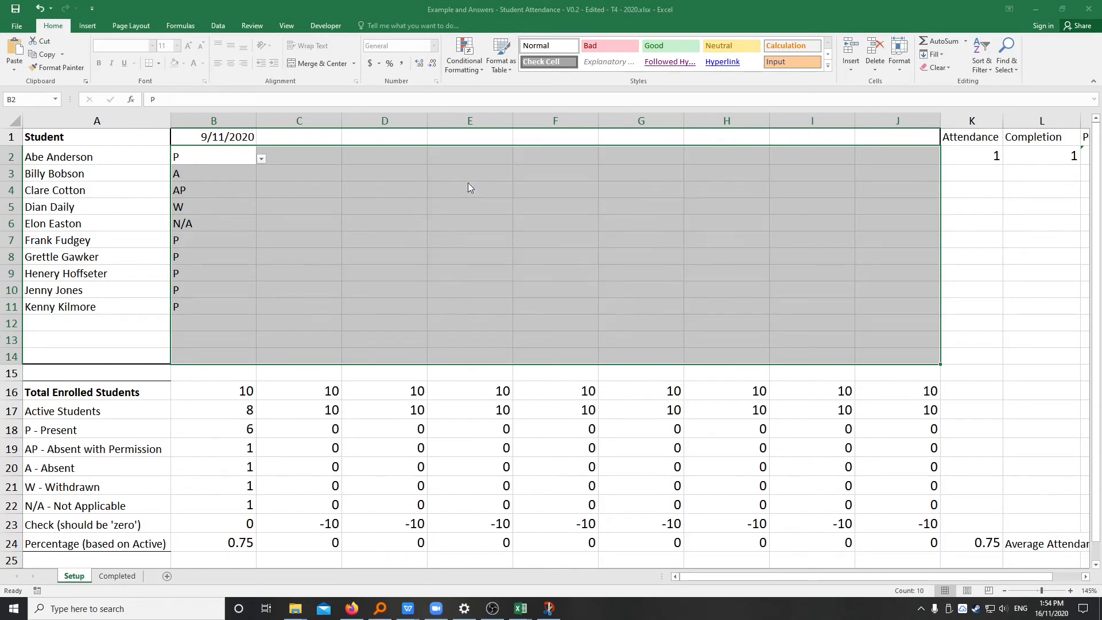
pyautogui.click(510, 156)
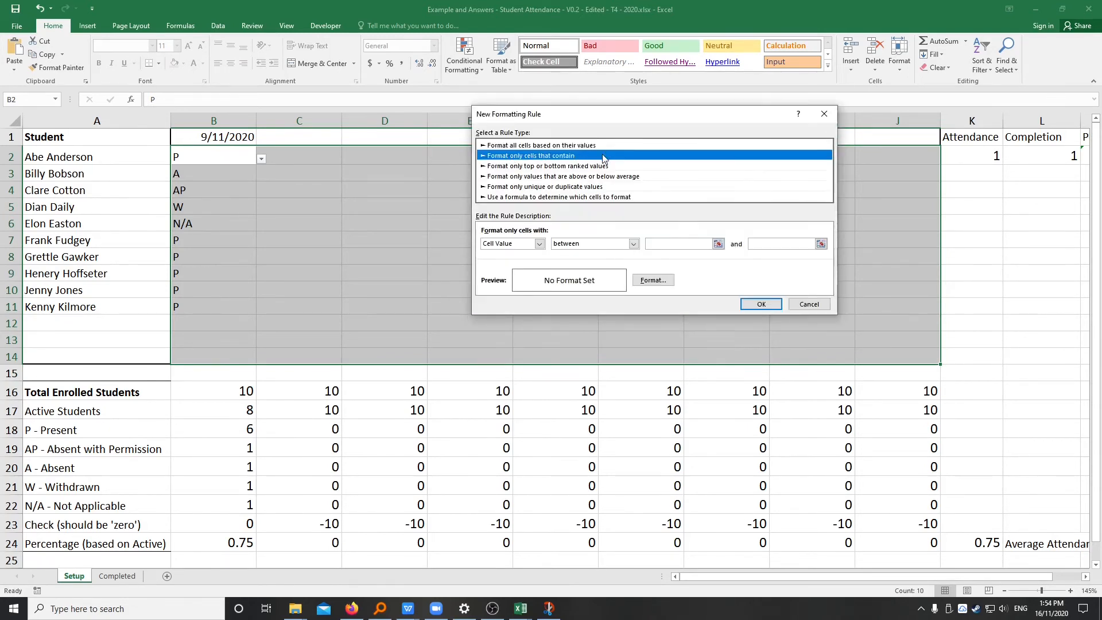
pyautogui.click(633, 244)
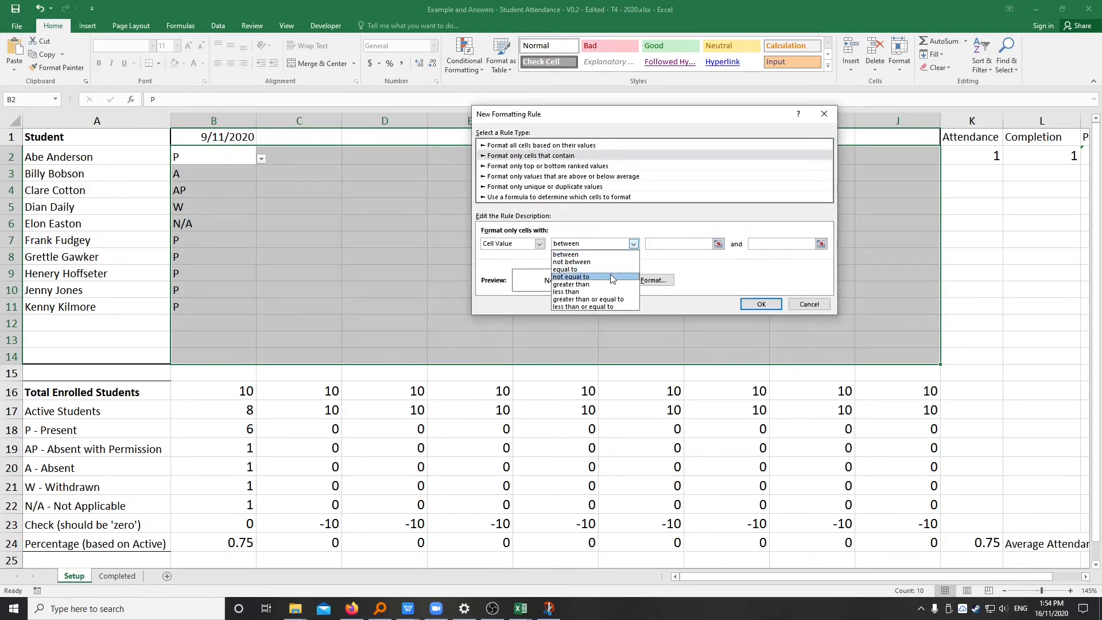
pyautogui.click(610, 269)
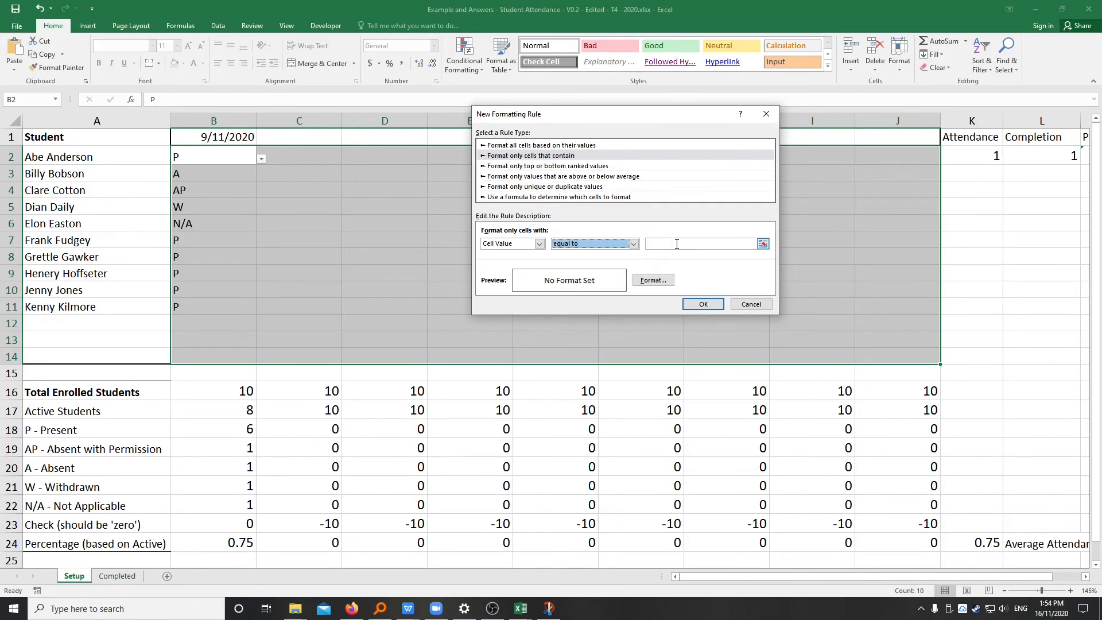
pyautogui.click(677, 244)
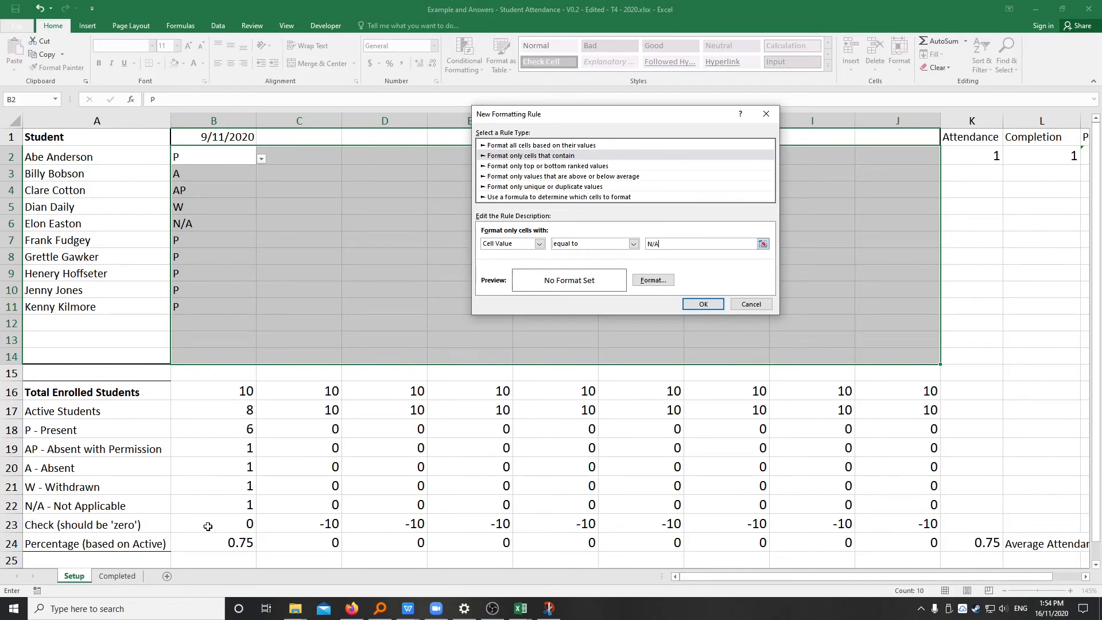
# Give the N/A rule a very light grey background fill and apply all the attendance code rules to the sheet.
pyautogui.click(646, 282)
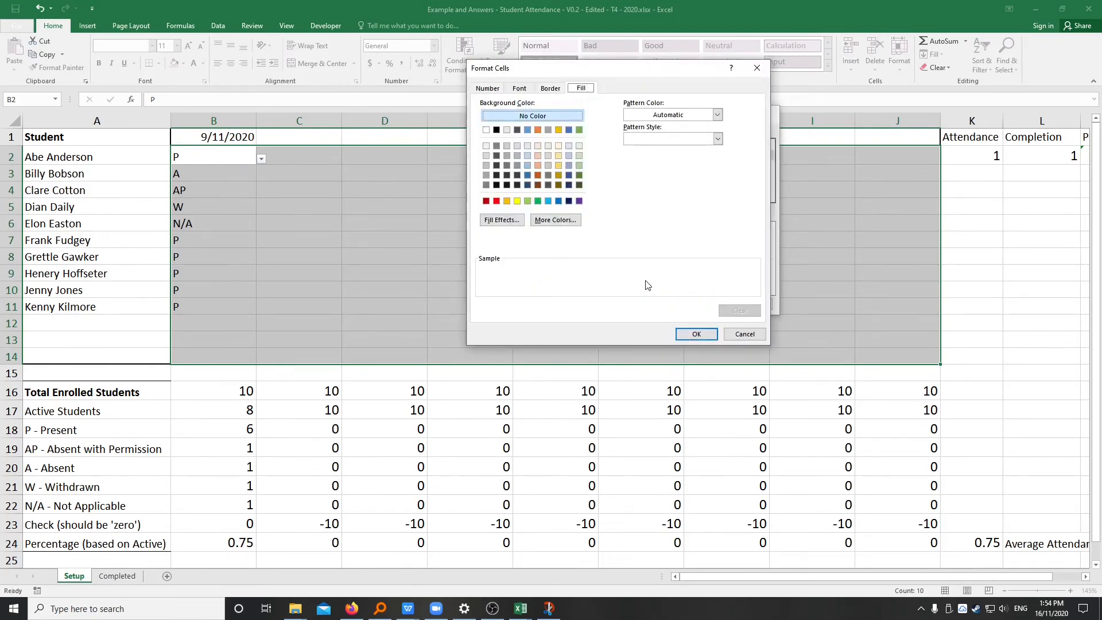
pyautogui.click(548, 147)
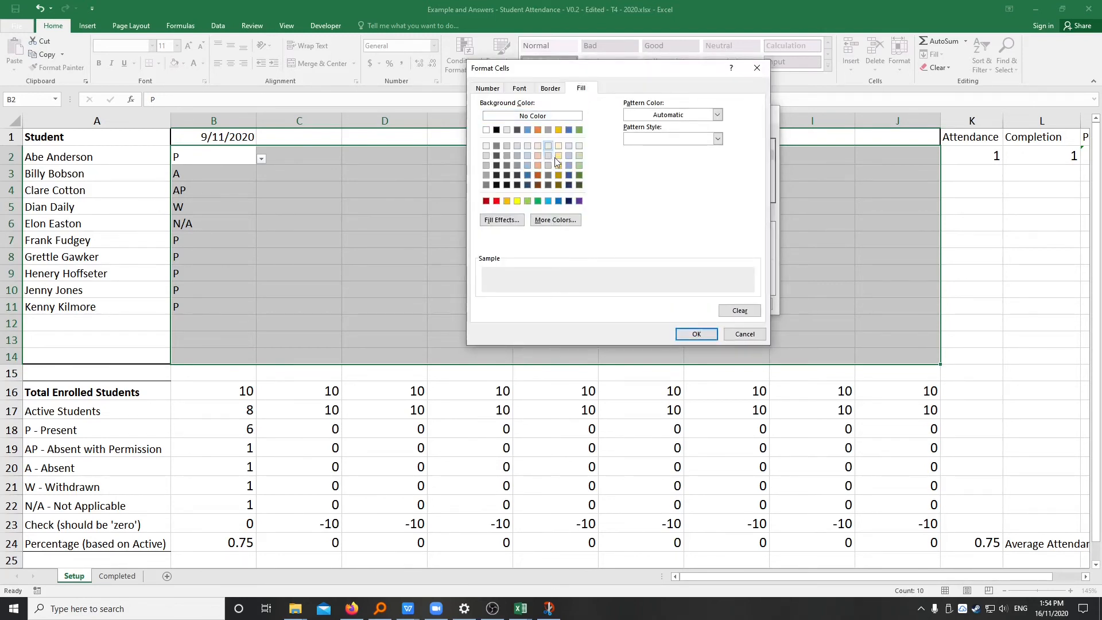
pyautogui.click(701, 334)
pyautogui.click(703, 304)
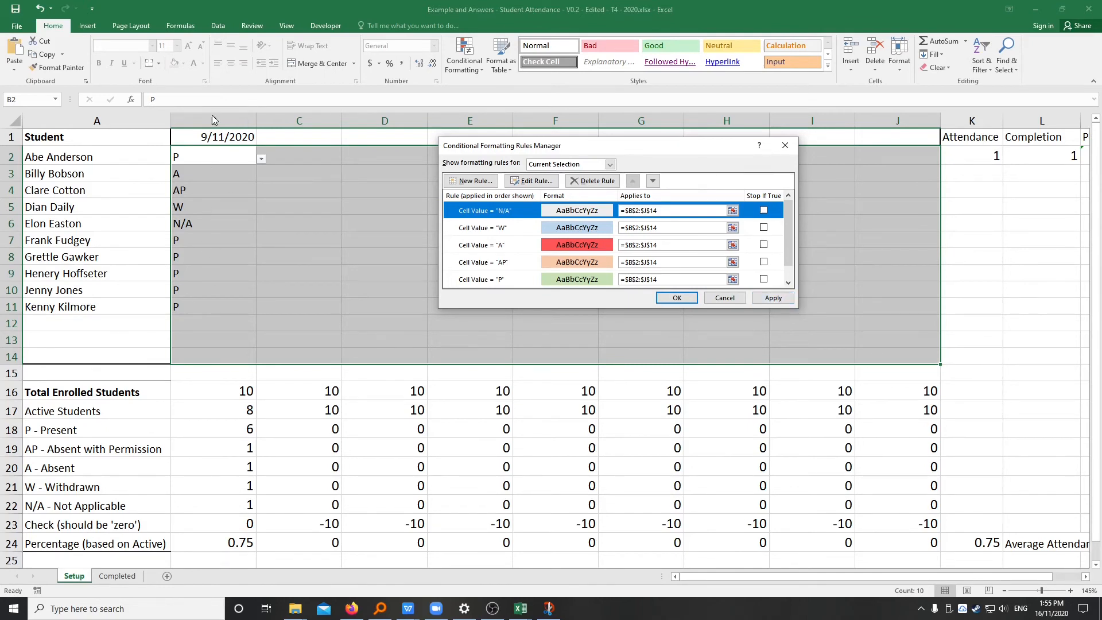
pyautogui.click(775, 299)
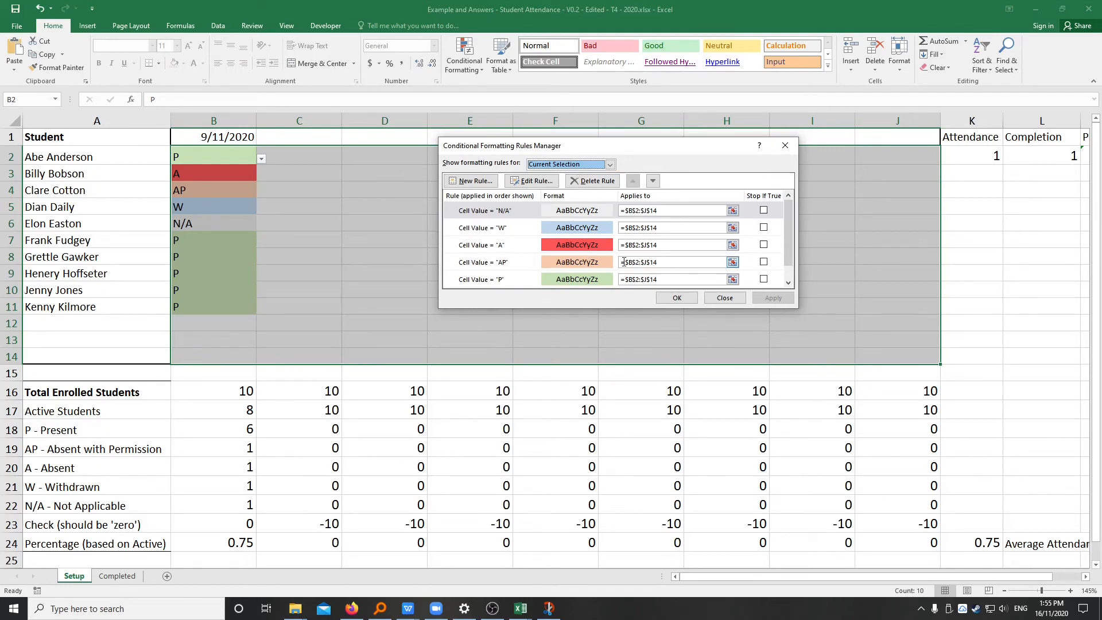
pyautogui.click(676, 298)
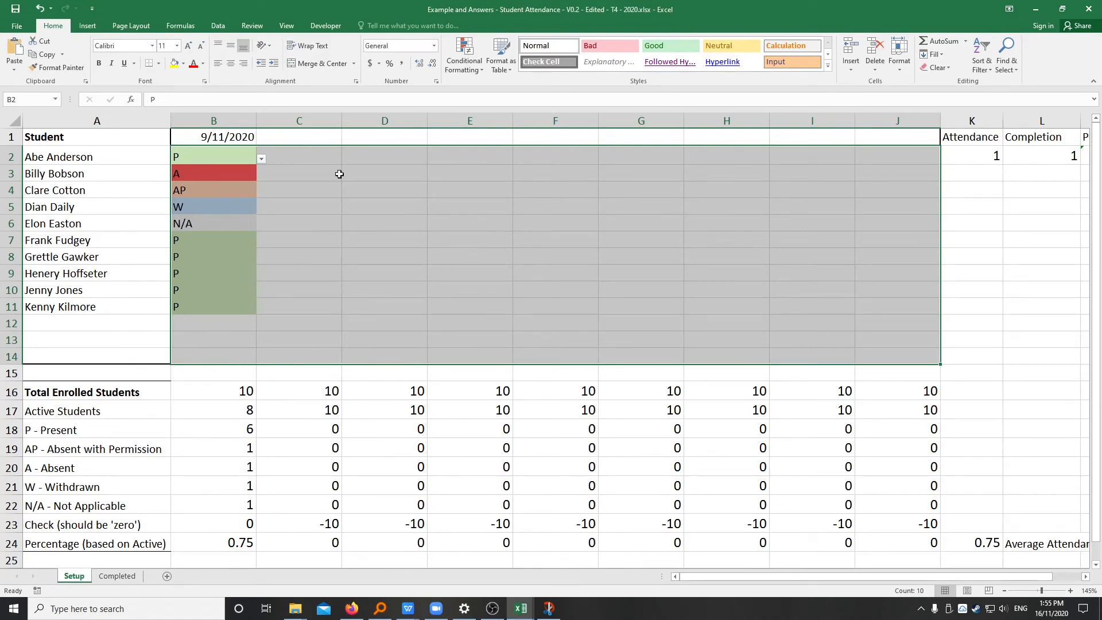
# Pick the second session's attendance codes from the validation lists: AP in C2, P in C3 and P in C4.
pyautogui.click(288, 157)
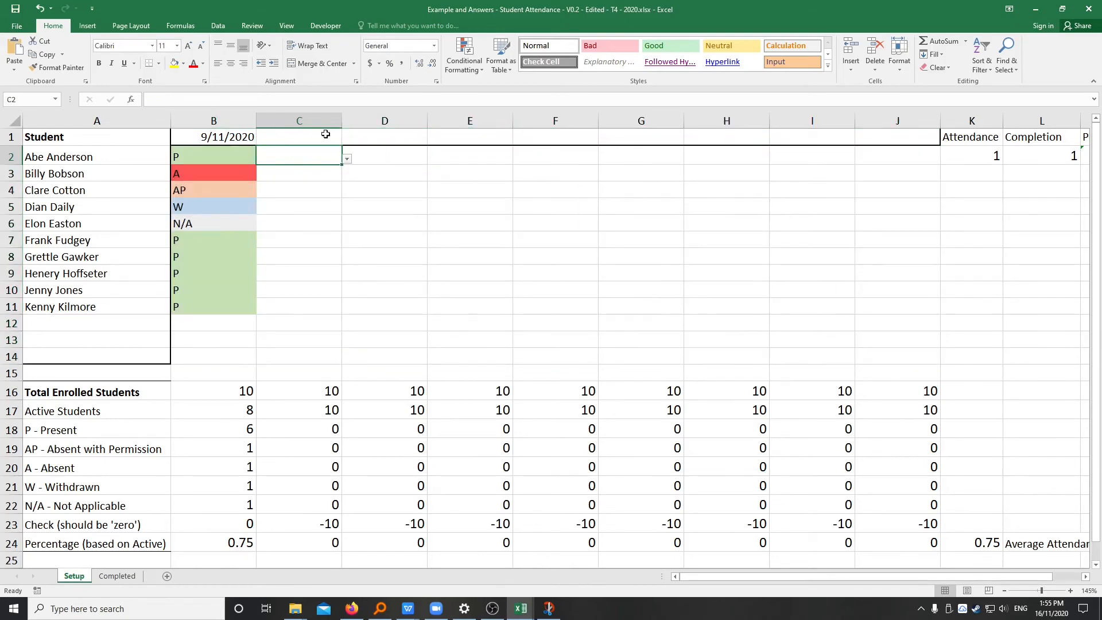
pyautogui.click(348, 159)
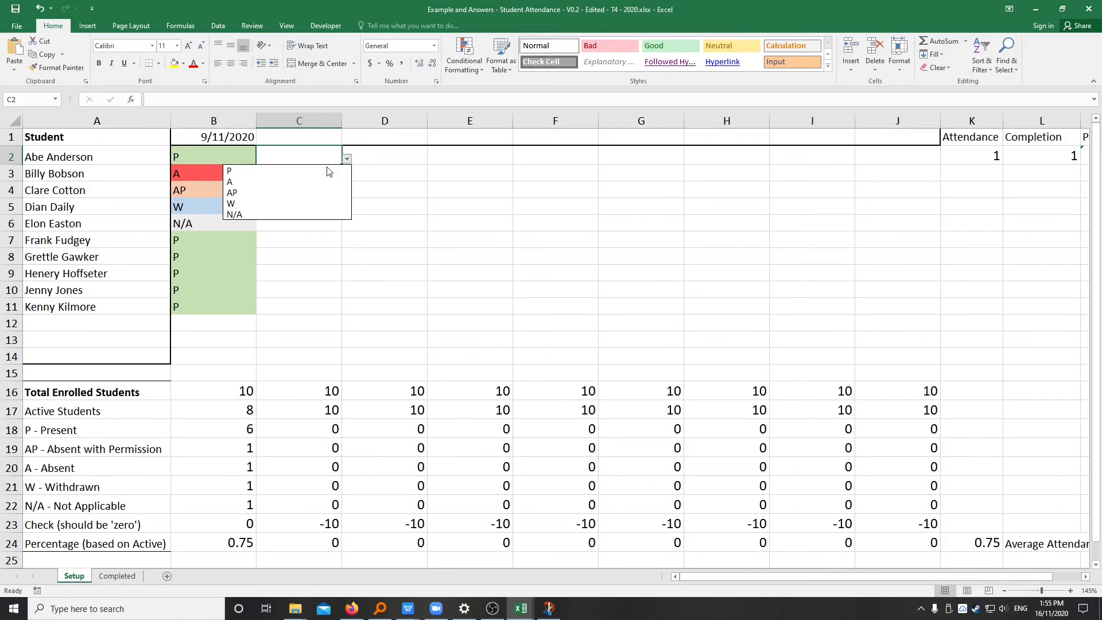
pyautogui.click(289, 198)
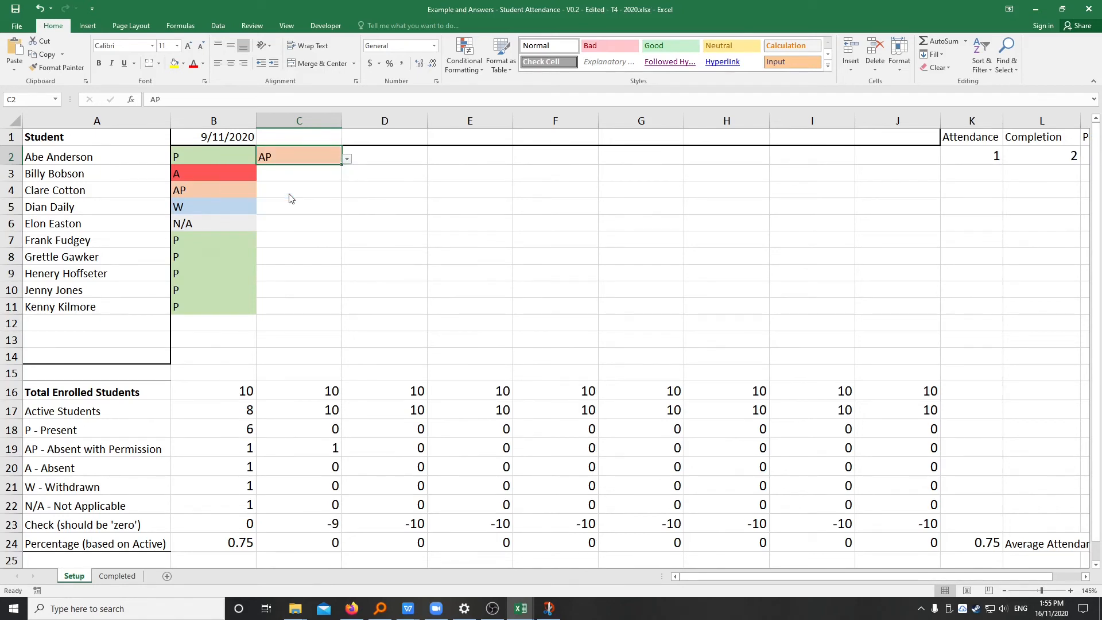
pyautogui.click(315, 174)
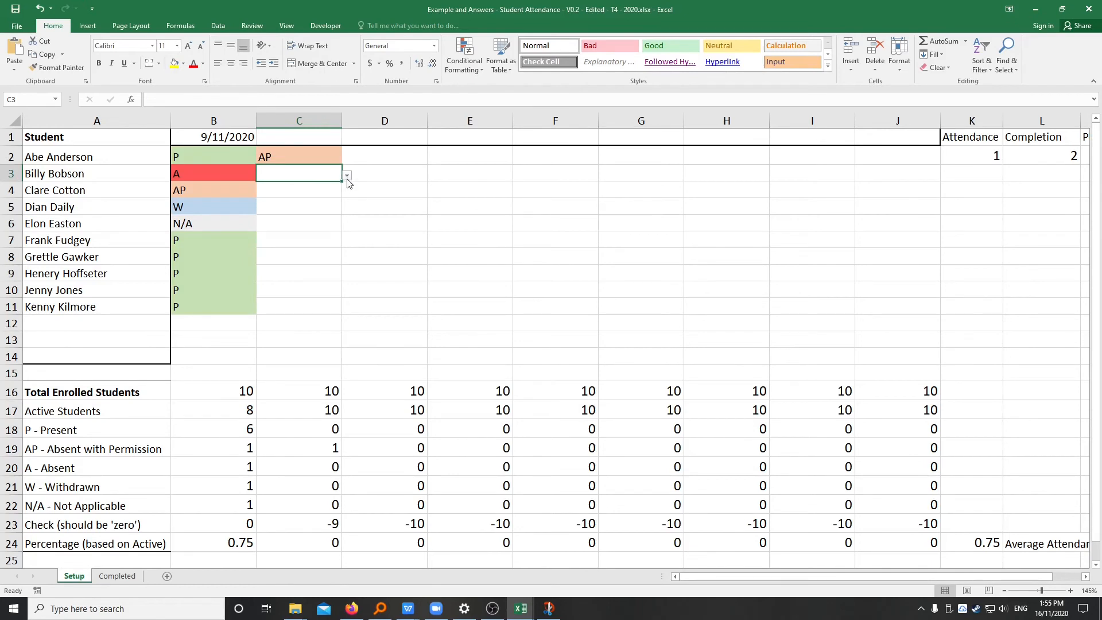
pyautogui.click(347, 175)
pyautogui.click(310, 187)
pyautogui.click(328, 195)
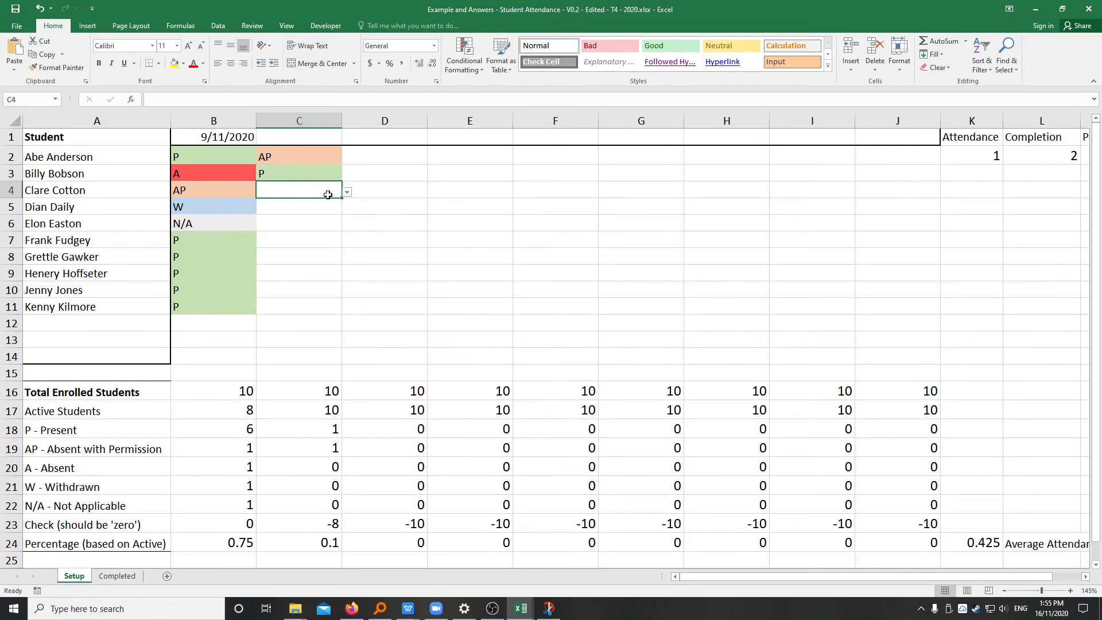
pyautogui.click(347, 192)
pyautogui.click(321, 204)
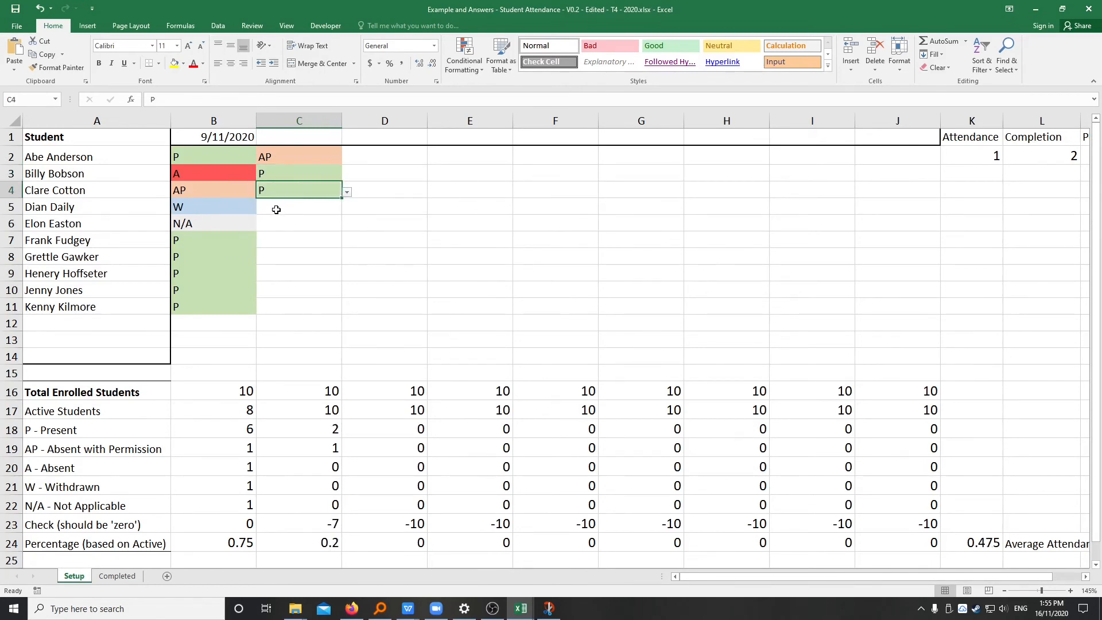
pyautogui.click(234, 213)
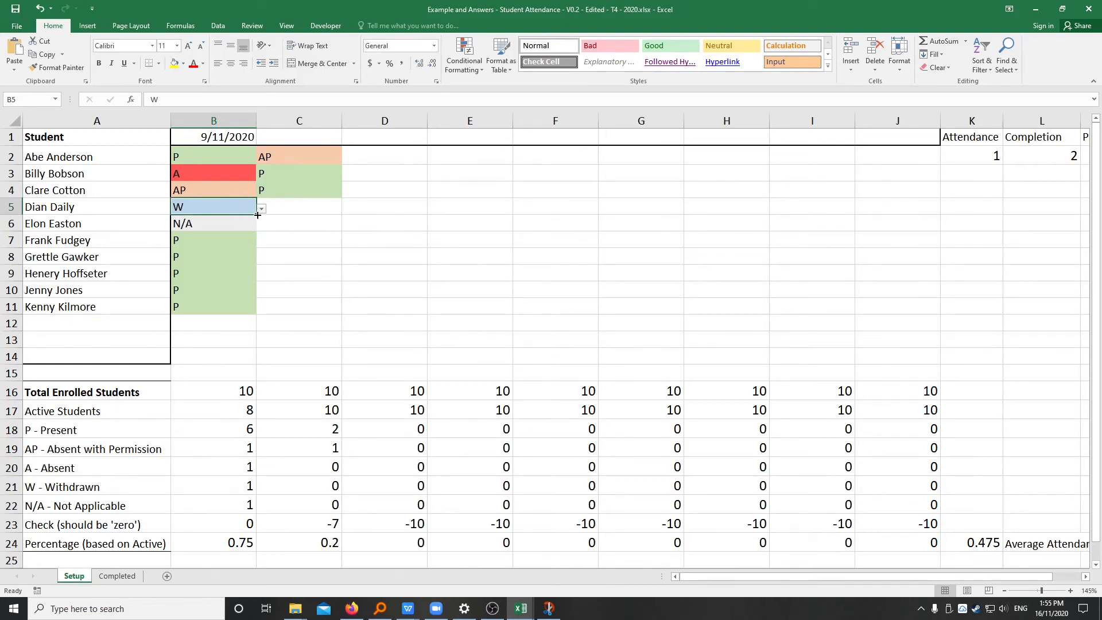
pyautogui.moveTo(257, 214); pyautogui.dragTo(907, 219)
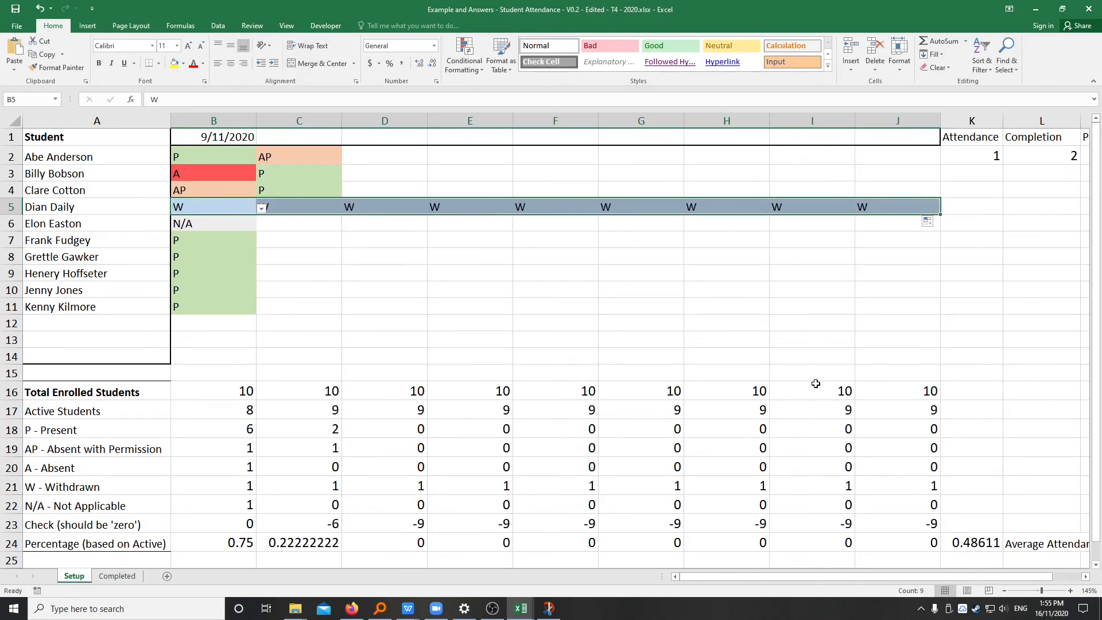
pyautogui.click(320, 413)
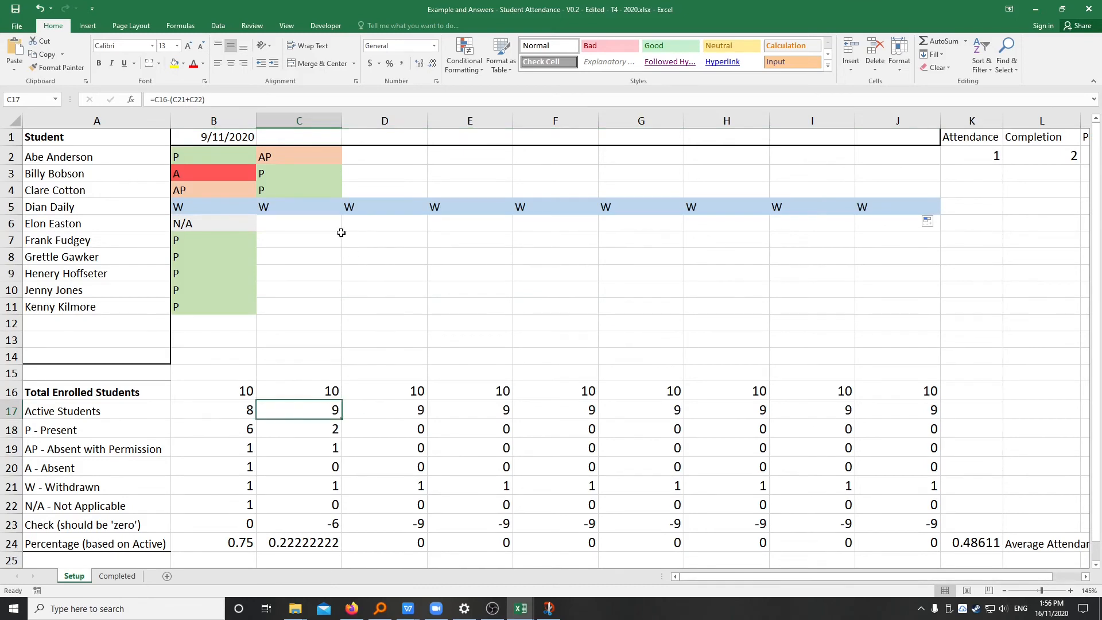
pyautogui.hotkey('ctrl', 'z')
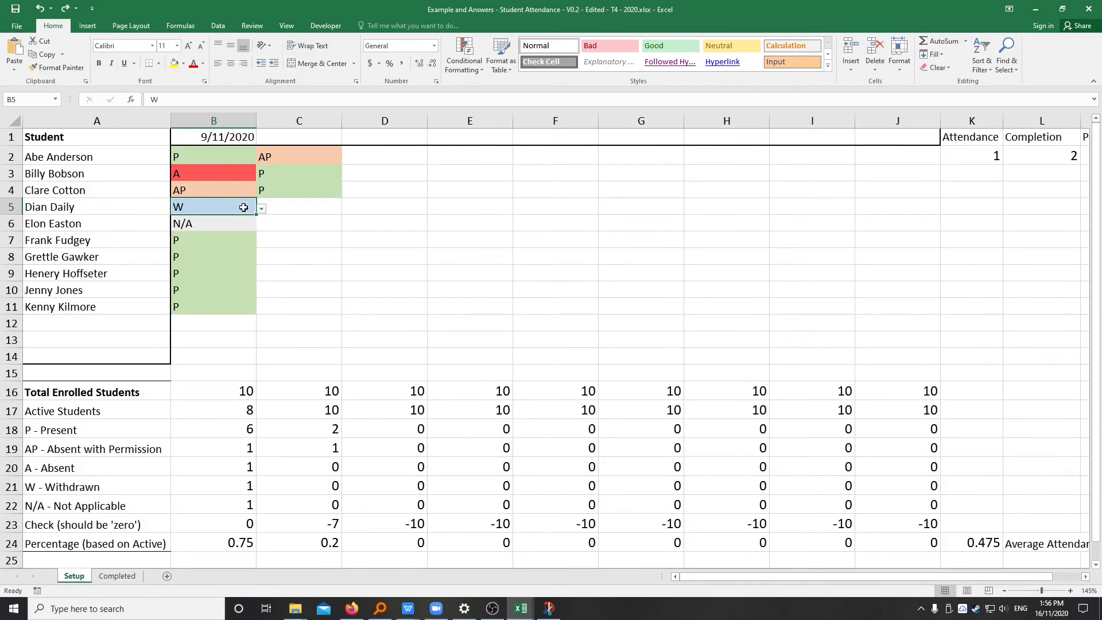
pyautogui.click(246, 409)
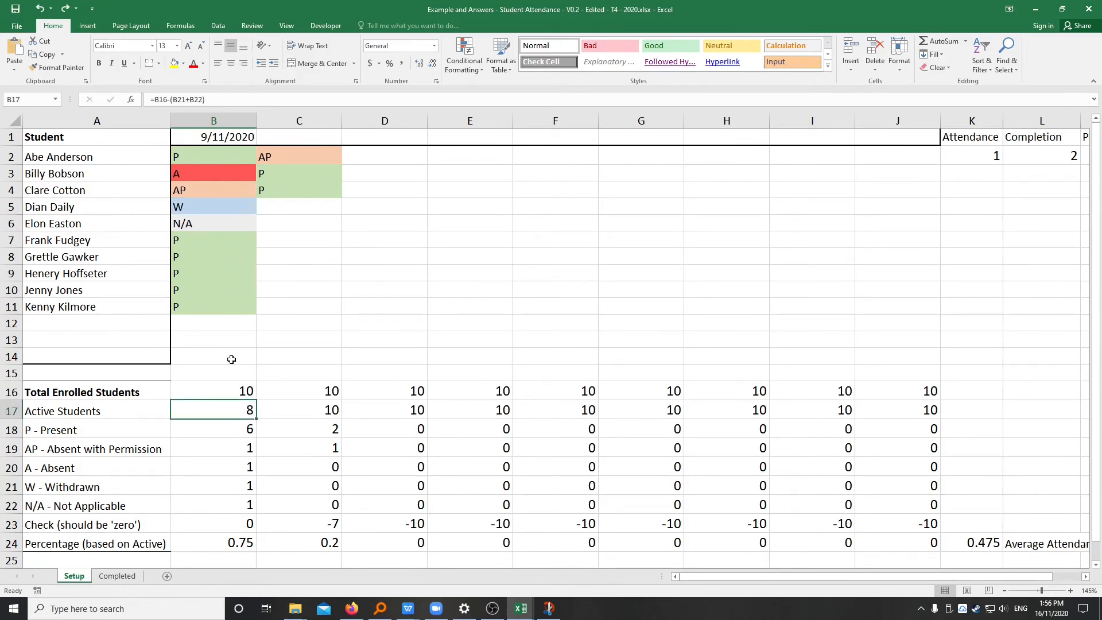
# Fill the withdrawn code W from B5 across row 5 to J5 and check the Active Students formula in B17.
pyautogui.click(216, 207)
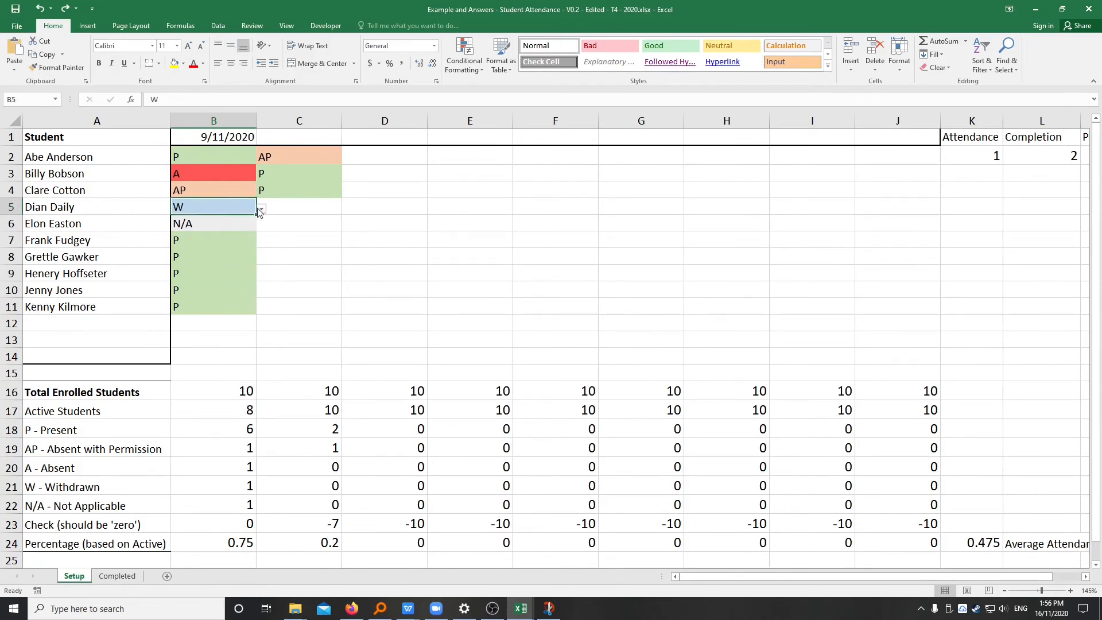
pyautogui.moveTo(257, 214); pyautogui.dragTo(922, 210)
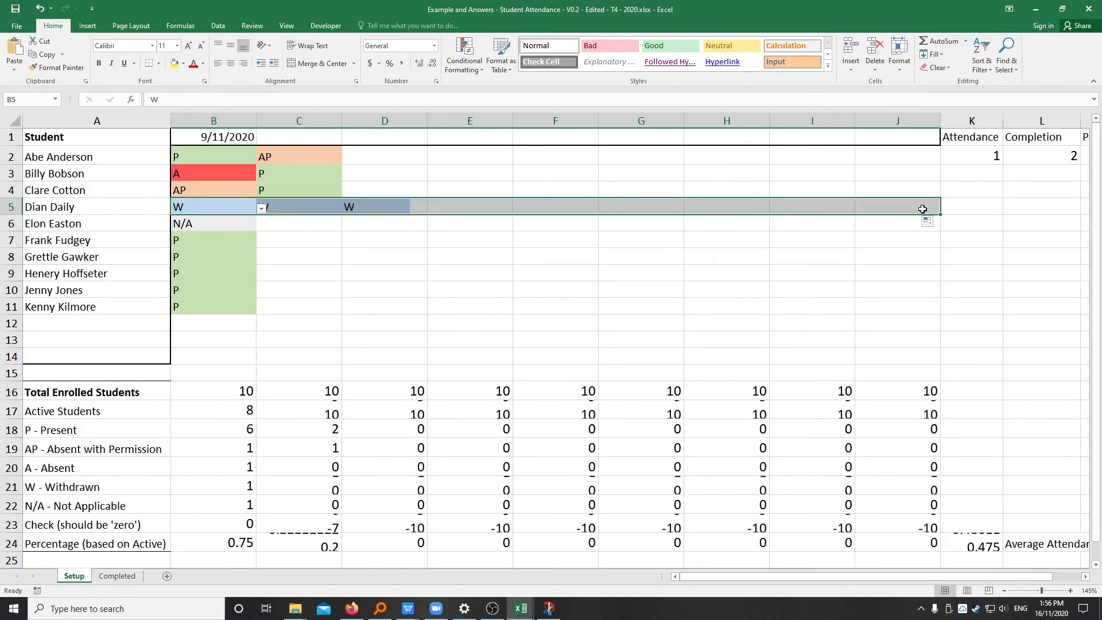
pyautogui.click(237, 412)
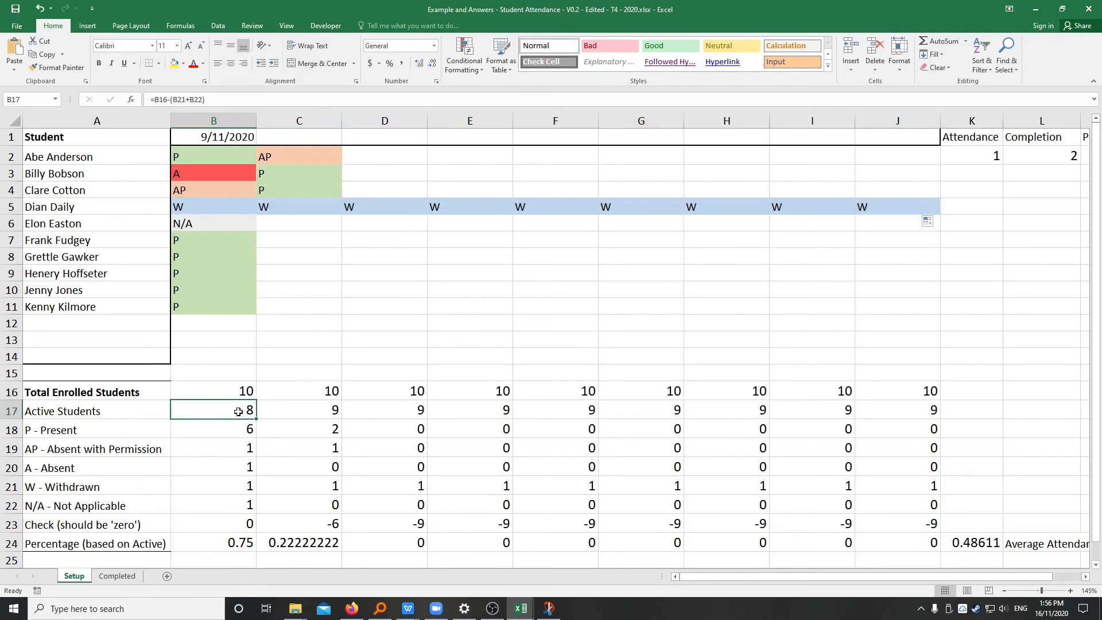
# Mark the student in row 6 as P in C6 and check the column's zero-check formula in C23.
pyautogui.click(210, 226)
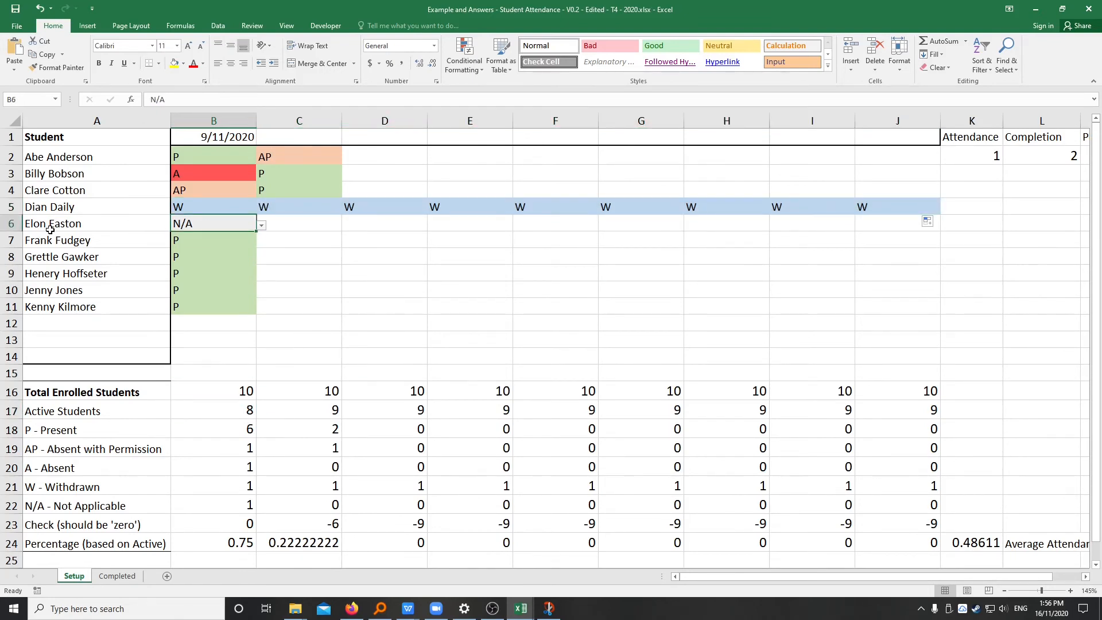
pyautogui.click(304, 220)
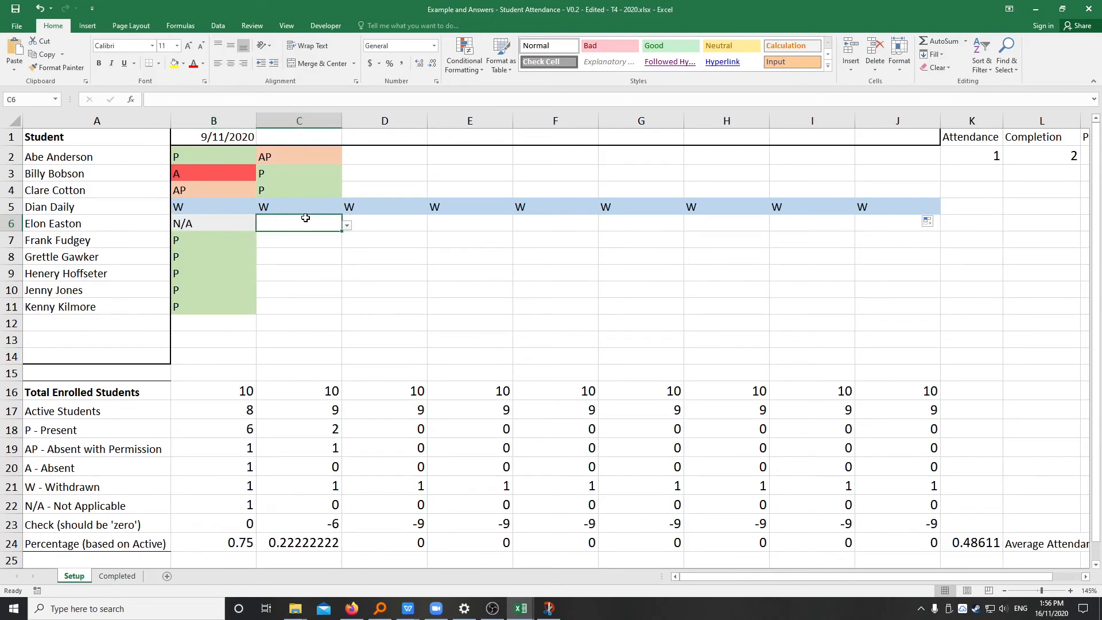
pyautogui.click(346, 225)
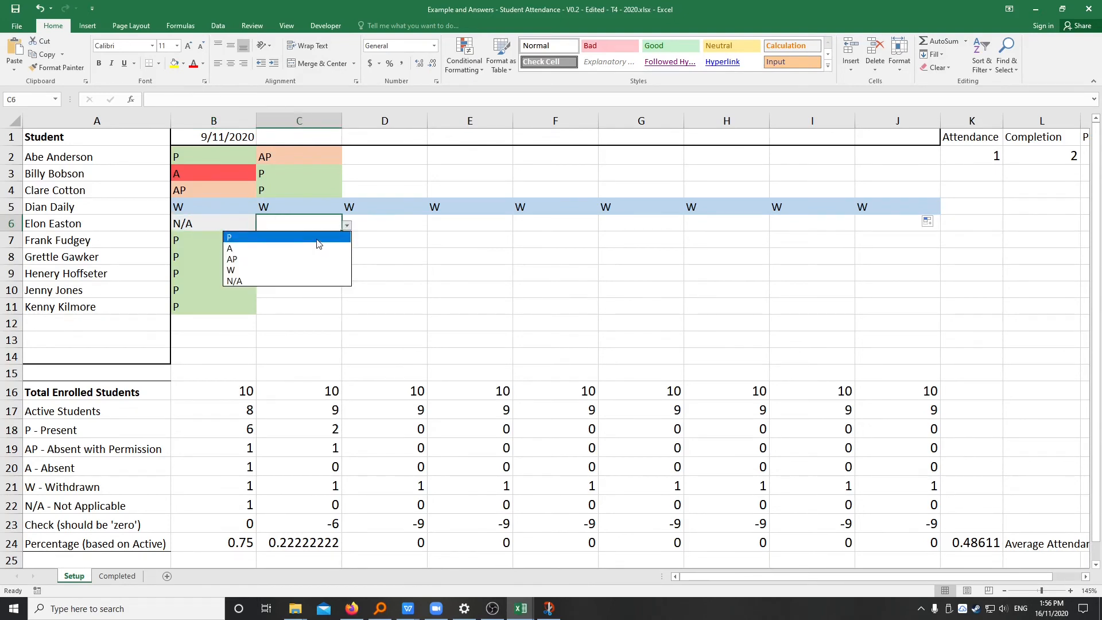
pyautogui.click(320, 237)
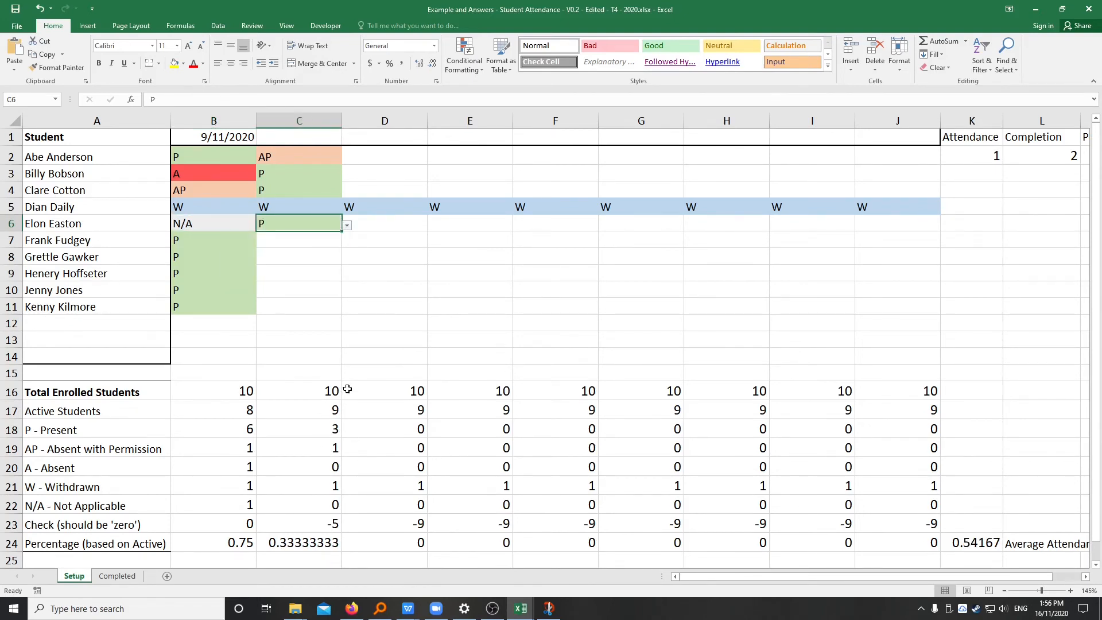
pyautogui.click(327, 531)
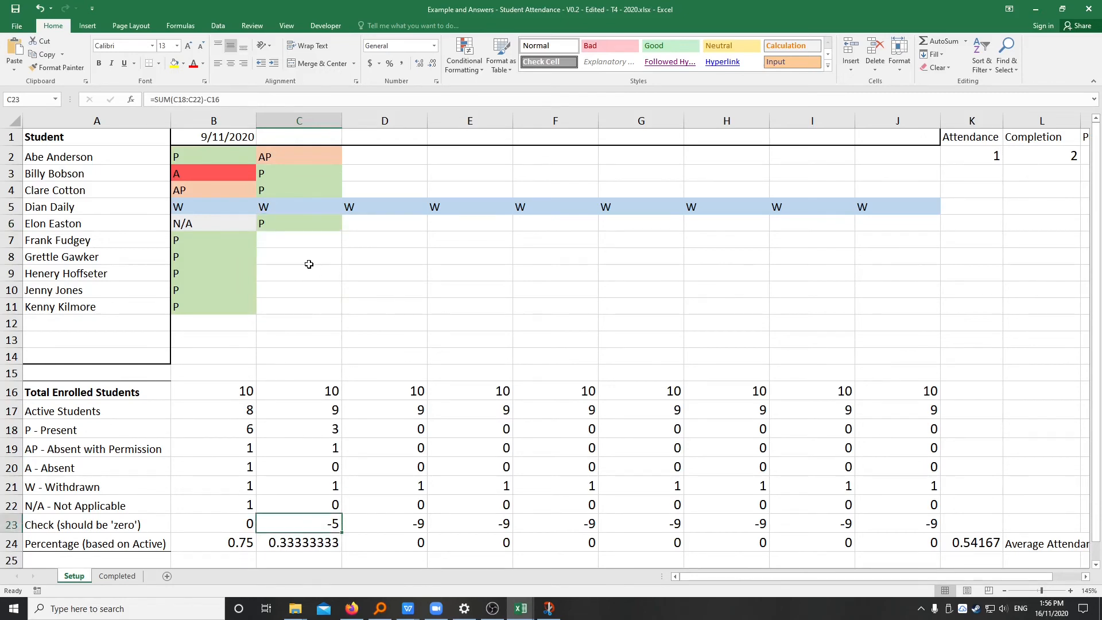
# Choose AP in C7 and A in C8 from the validation lists.
pyautogui.click(284, 240)
pyautogui.click(347, 242)
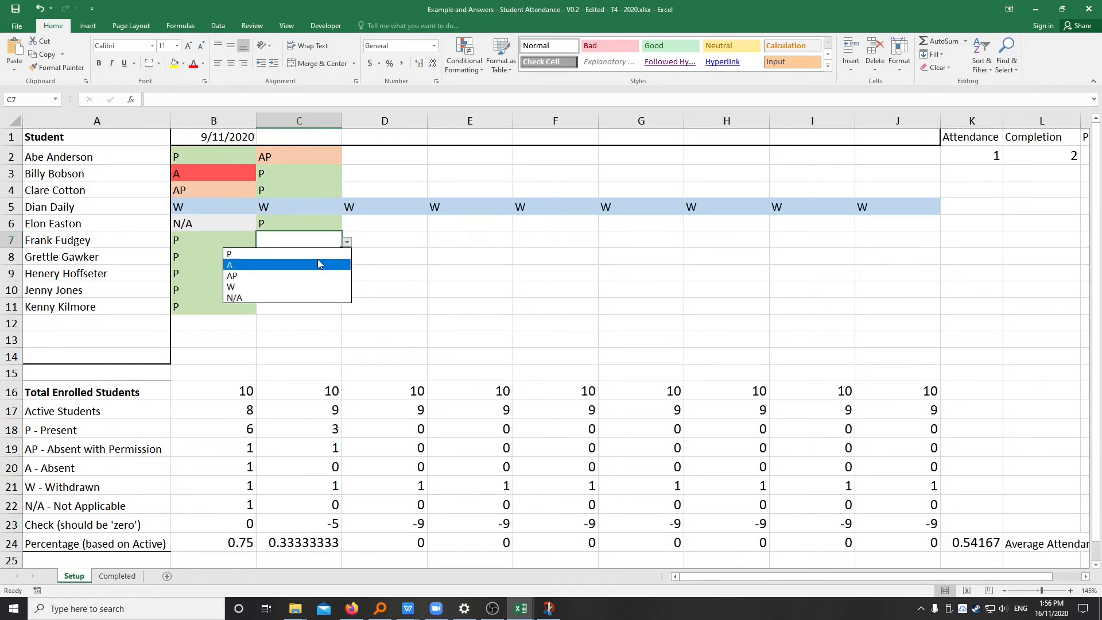
pyautogui.click(310, 276)
pyautogui.click(317, 261)
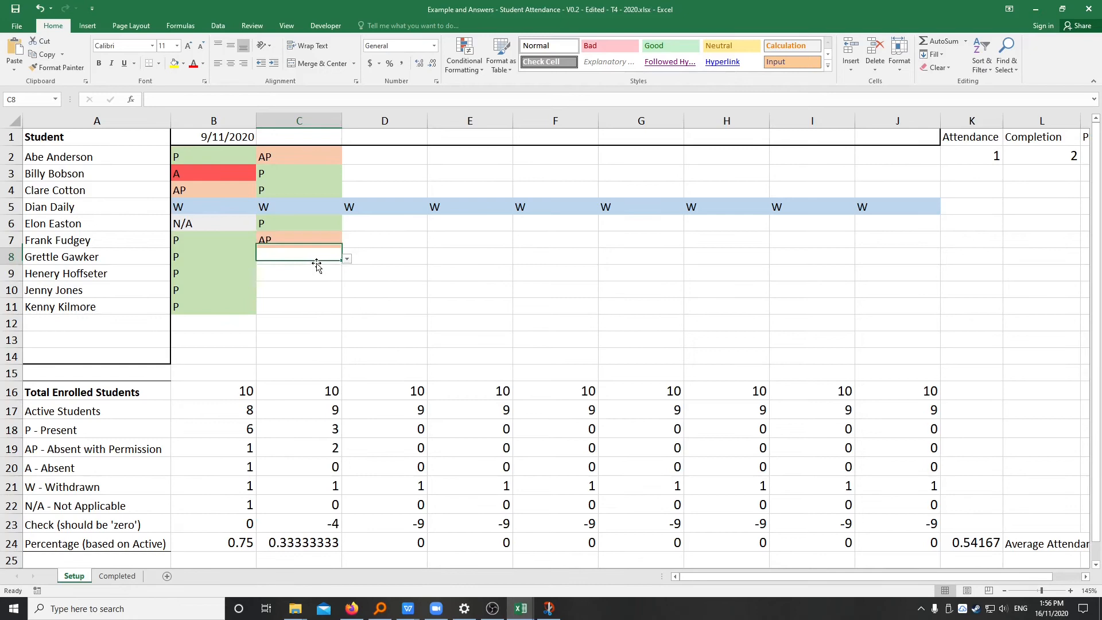
pyautogui.click(347, 258)
pyautogui.click(312, 281)
# Set C9 to W and fill the withdrawn code across row 9 to J9.
pyautogui.click(339, 275)
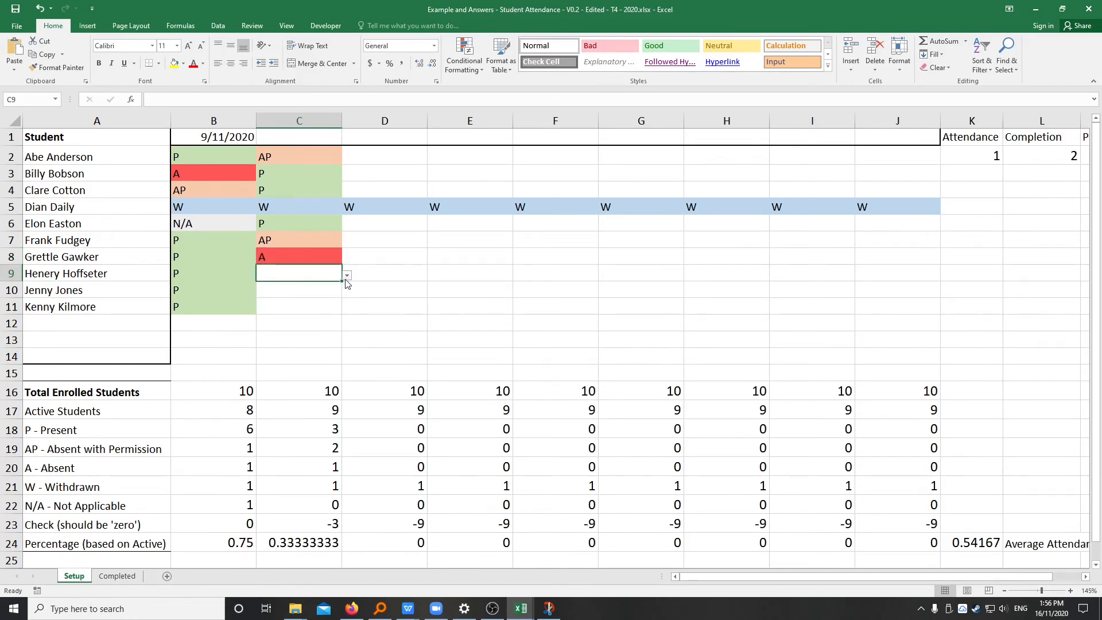
pyautogui.click(347, 275)
pyautogui.click(298, 320)
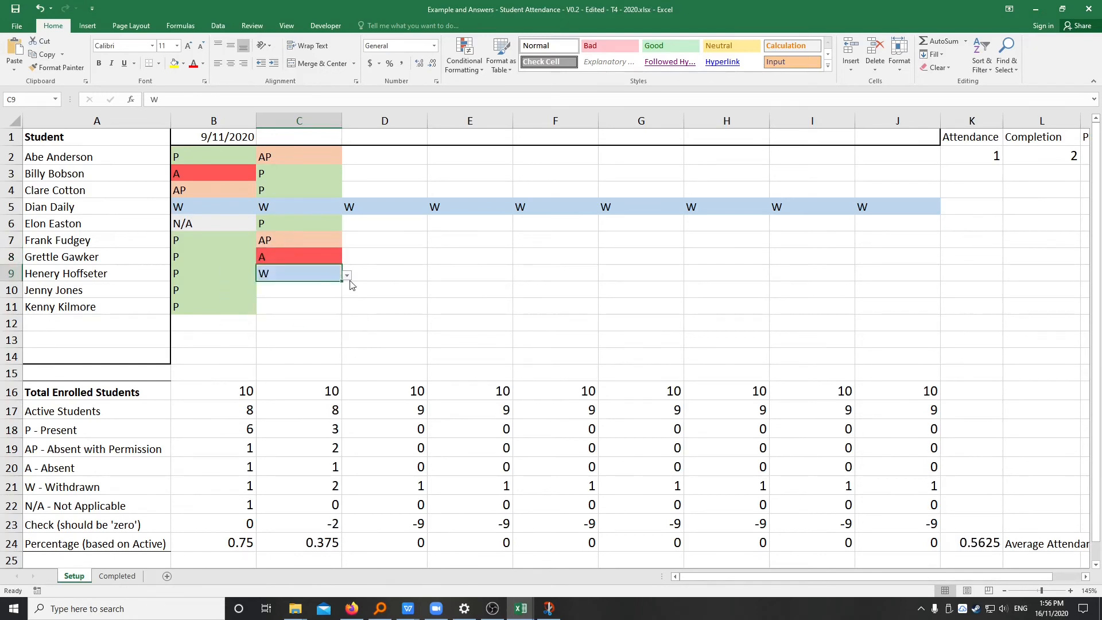
pyautogui.moveTo(341, 280); pyautogui.dragTo(929, 275)
# Enter P in C10 and C11 to complete the second session's attendance column.
pyautogui.click(283, 292)
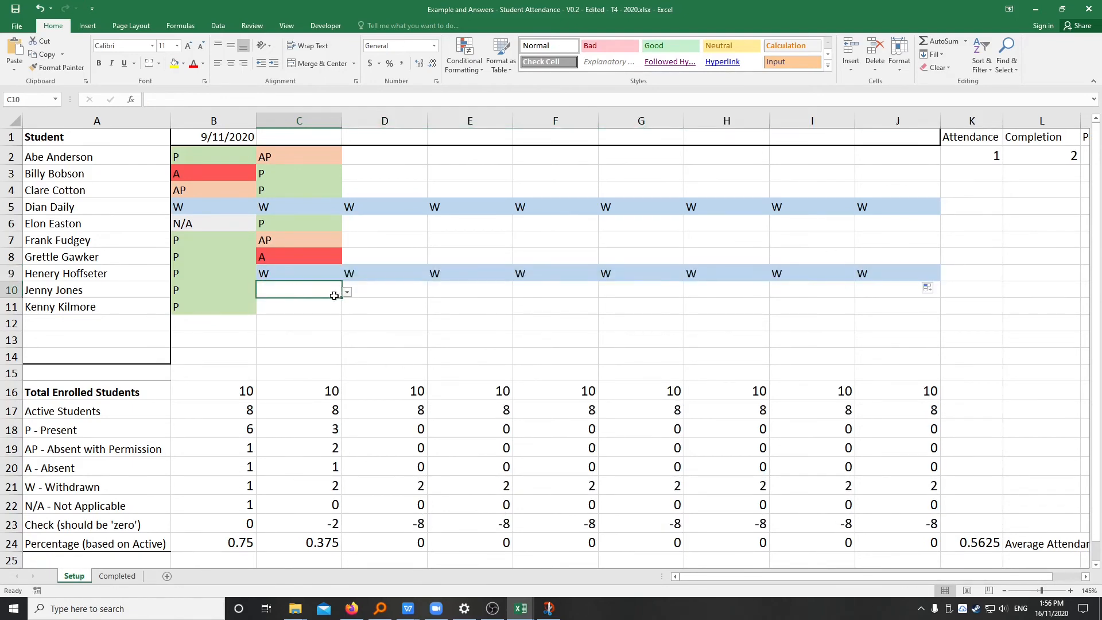
pyautogui.click(347, 291)
pyautogui.click(276, 303)
pyautogui.click(310, 309)
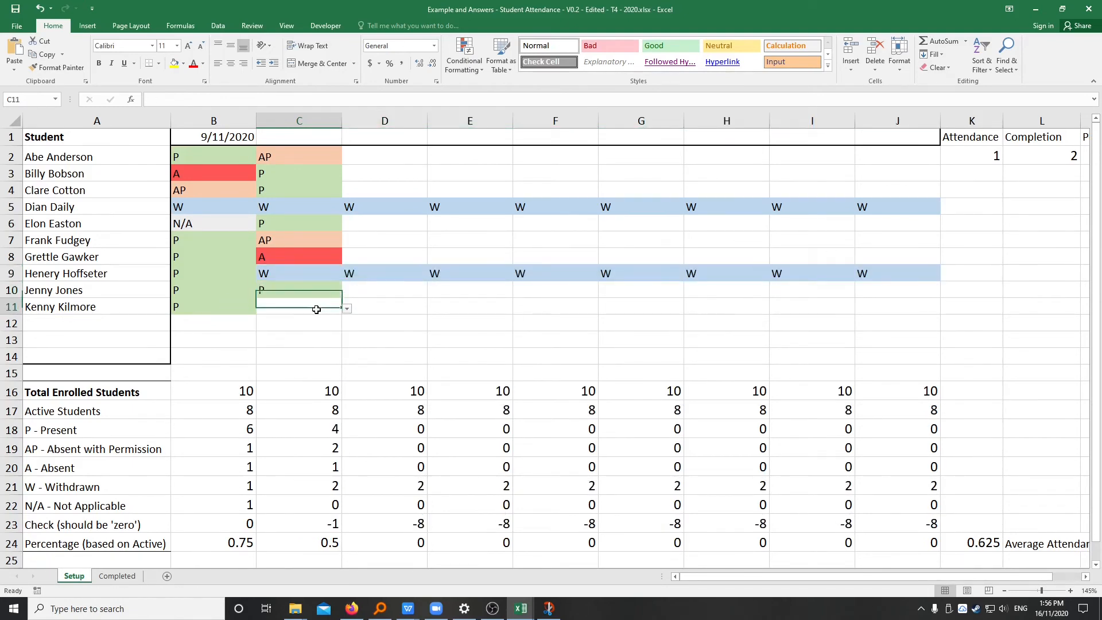
pyautogui.write('P')
pyautogui.press('Return')
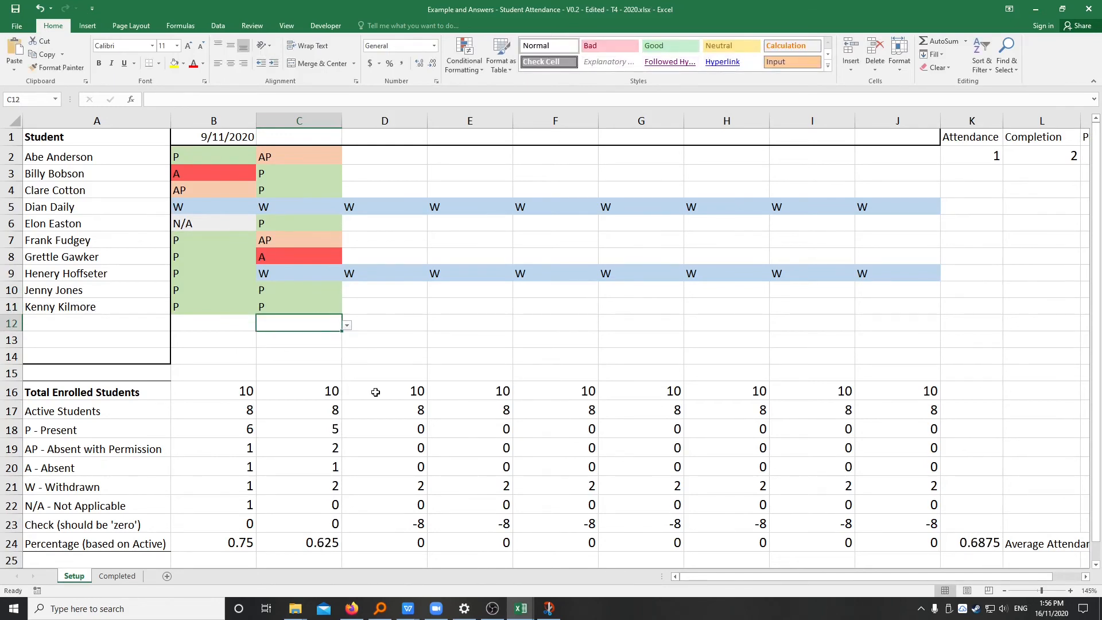
# Enter the formula =B1+7 in C1 to calculate the second session's date one week after the first.
pyautogui.click(211, 137)
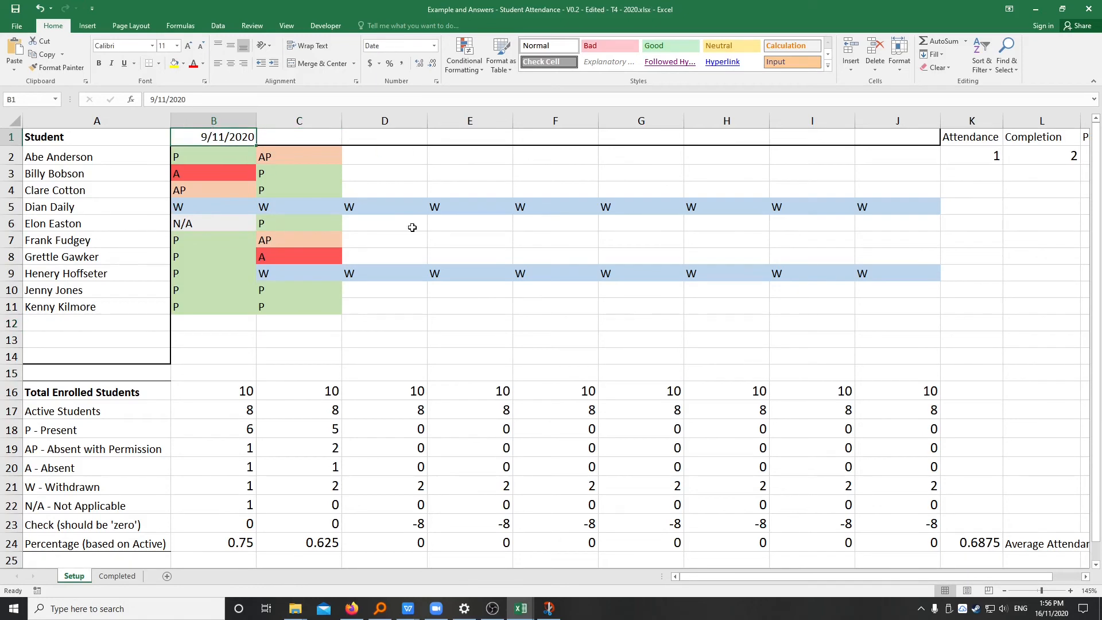
pyautogui.click(293, 137)
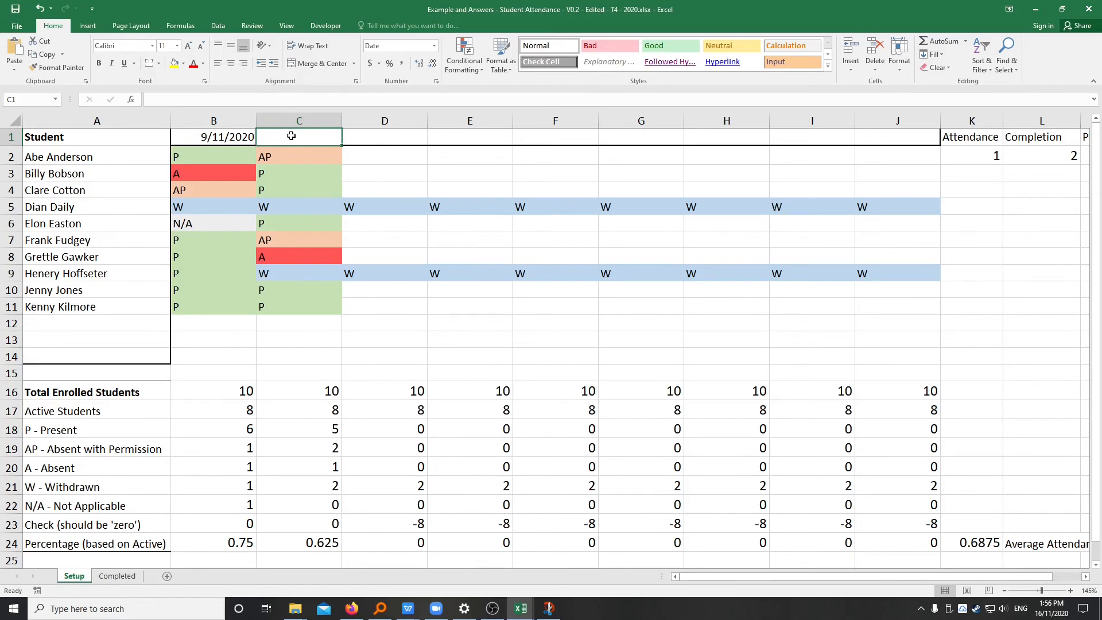
pyautogui.write('=')
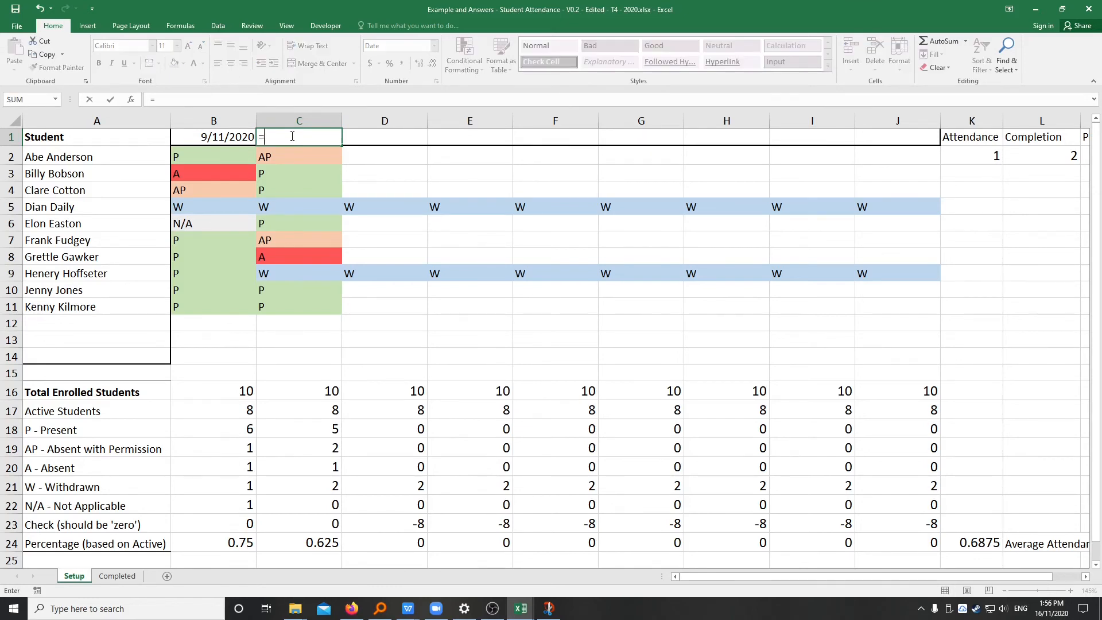
pyautogui.write('B')
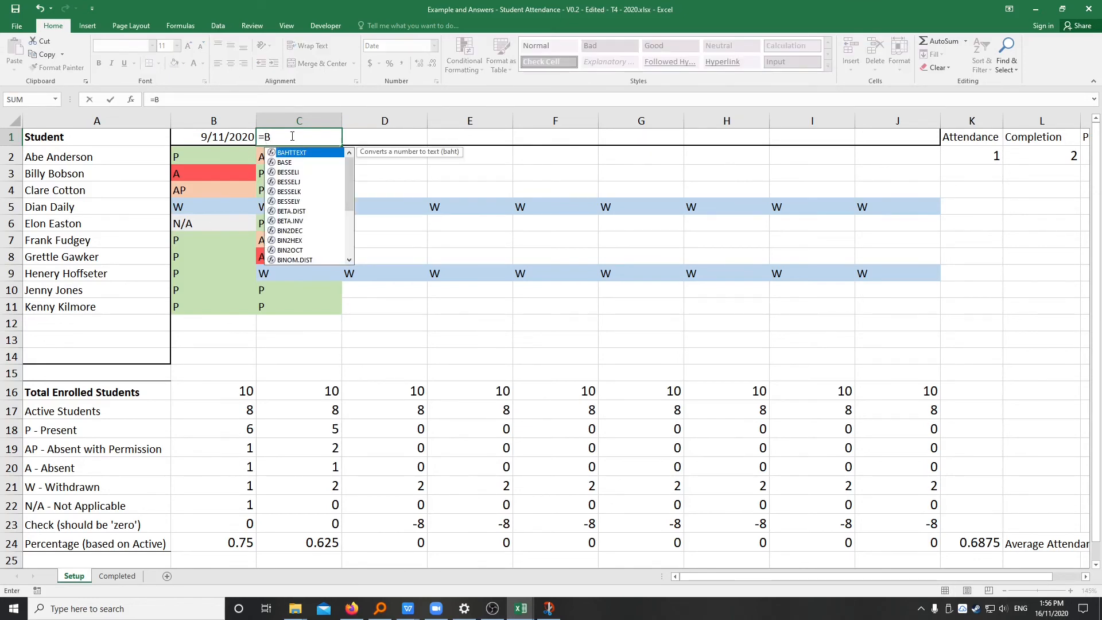
pyautogui.write('1+7')
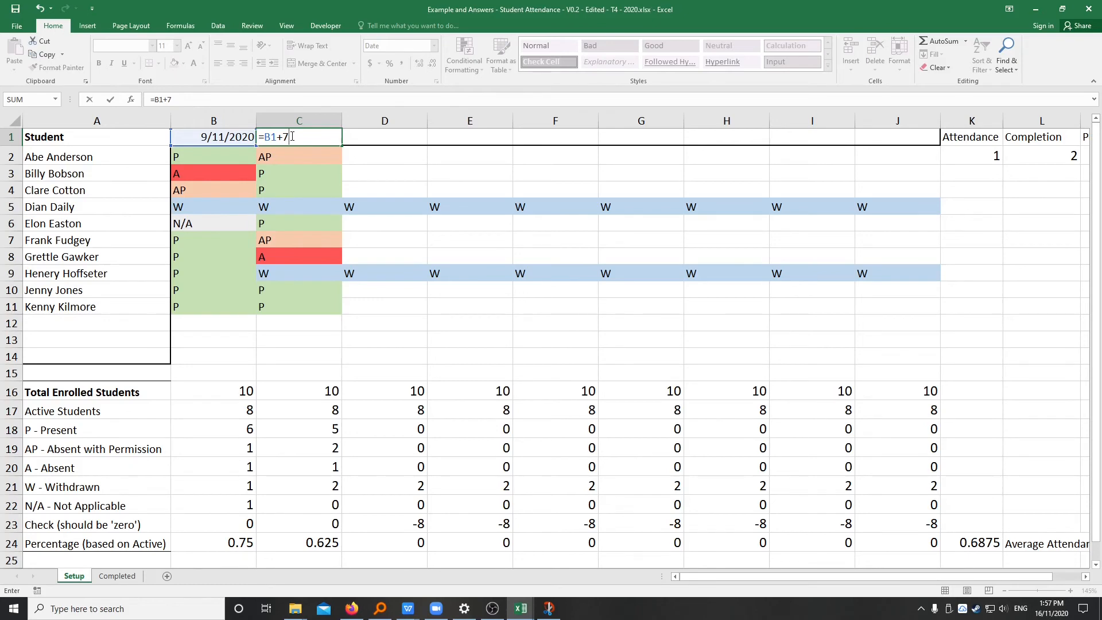
pyautogui.press('Return')
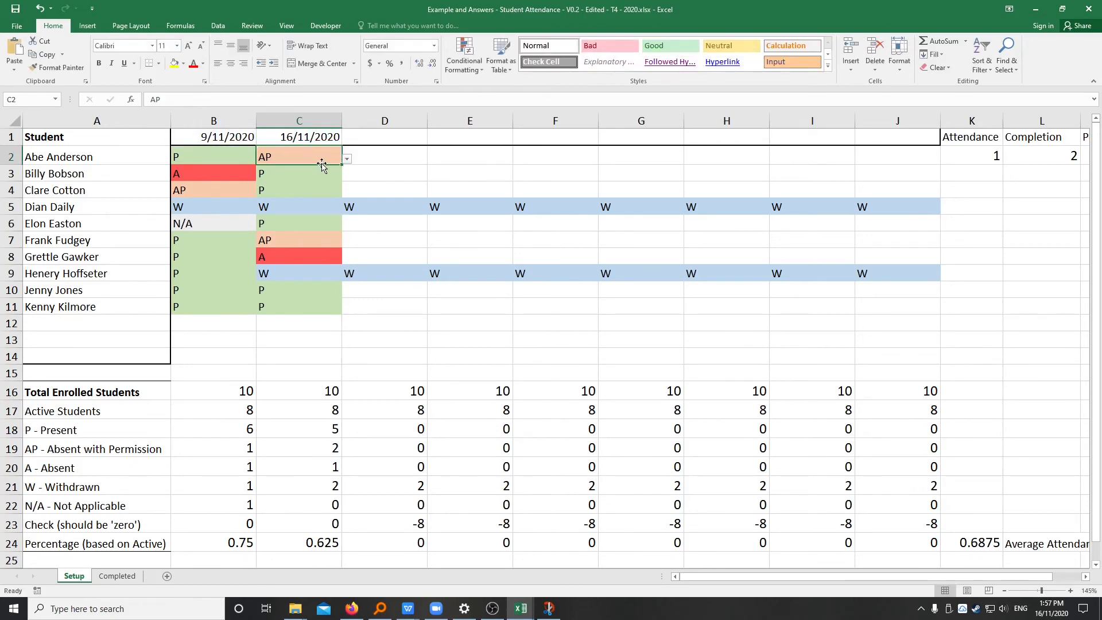
# Fill the weekly date formula from C1 across the header row to J1 and inspect the copied formula in D1.
pyautogui.click(307, 136)
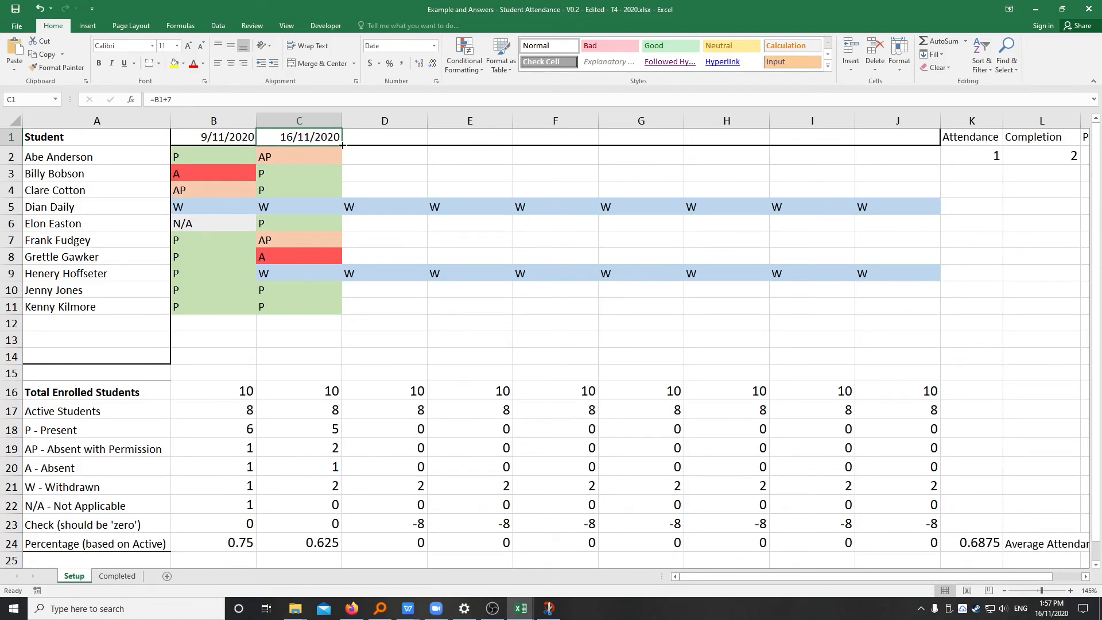
pyautogui.moveTo(342, 145); pyautogui.dragTo(936, 146)
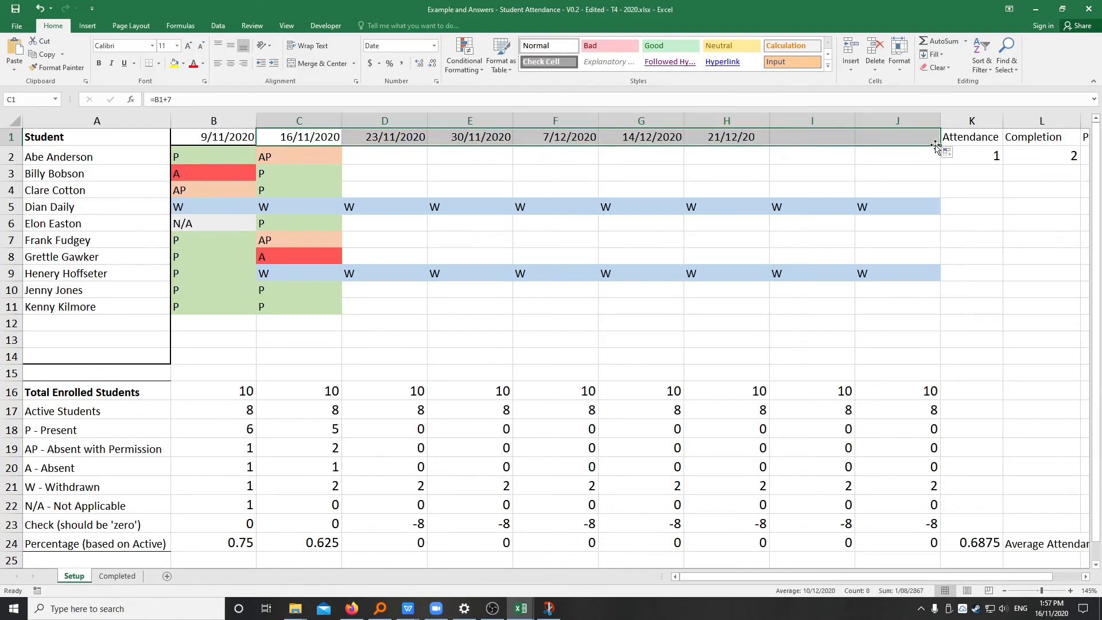
pyautogui.click(398, 139)
pyautogui.click(277, 100)
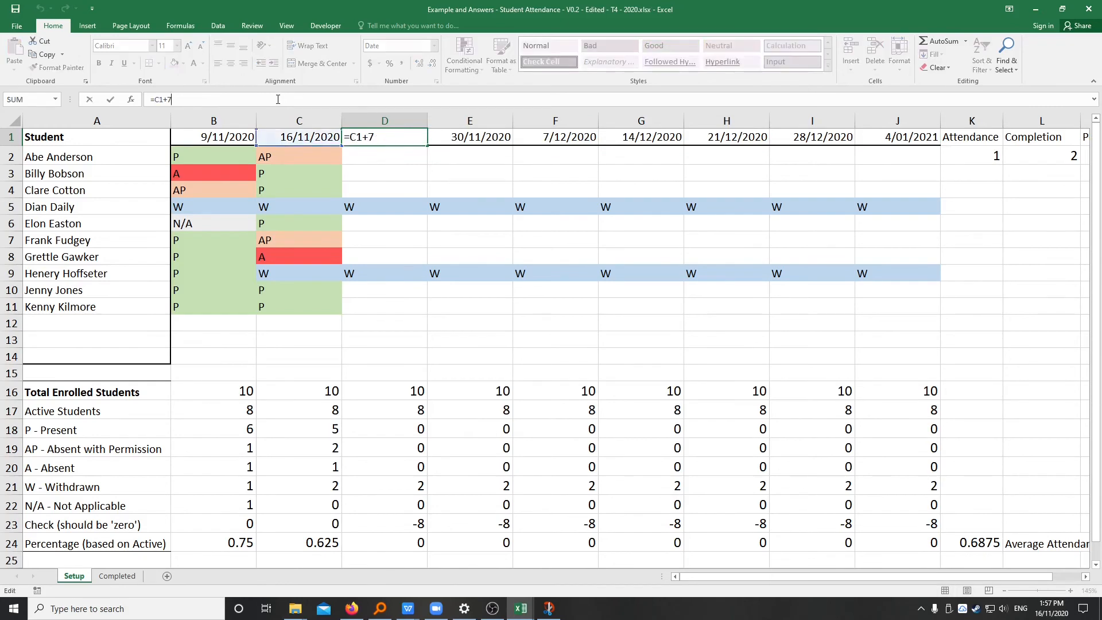
# Examine the weekly date formulas across the header row from D1 to J1, plus C1's formula and B1's starting date.
pyautogui.click(469, 140)
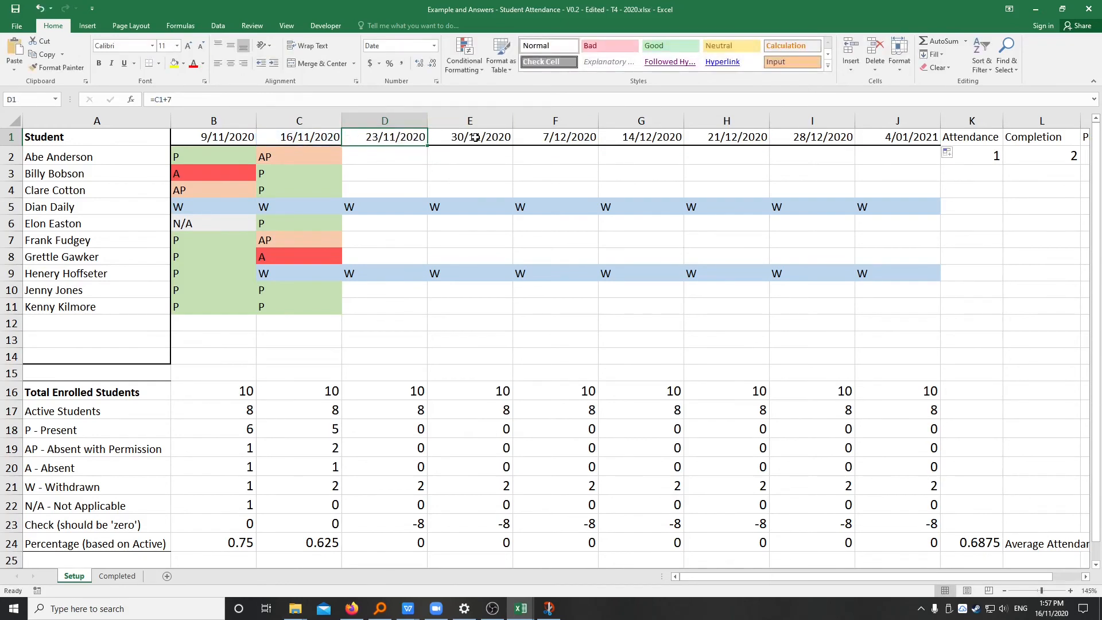
pyautogui.click(389, 138)
pyautogui.click(467, 137)
pyautogui.click(539, 140)
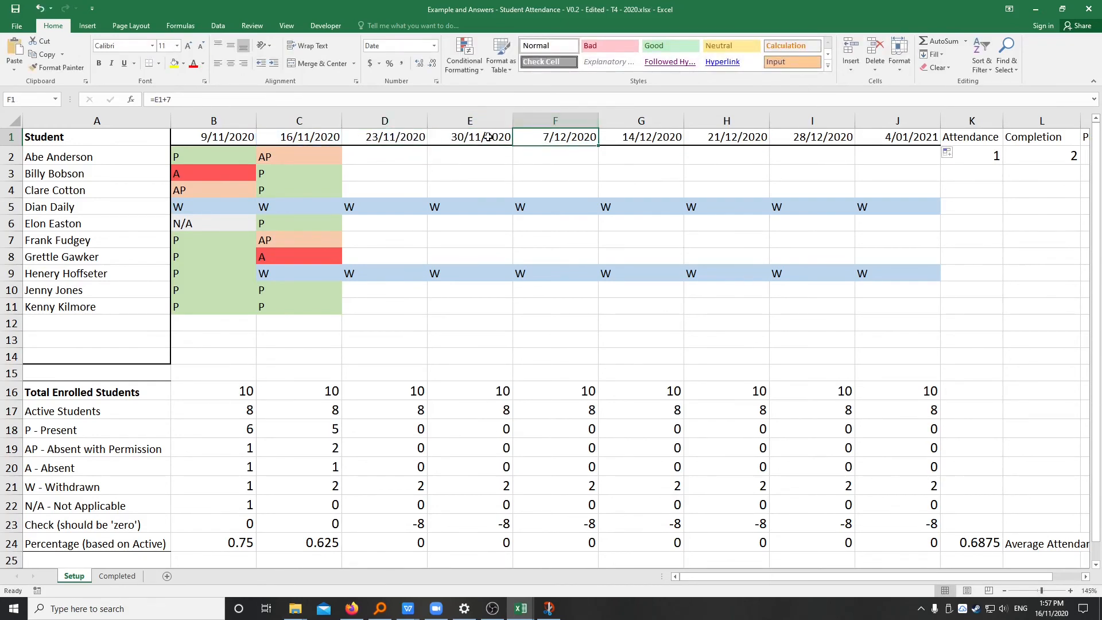
pyautogui.click(638, 140)
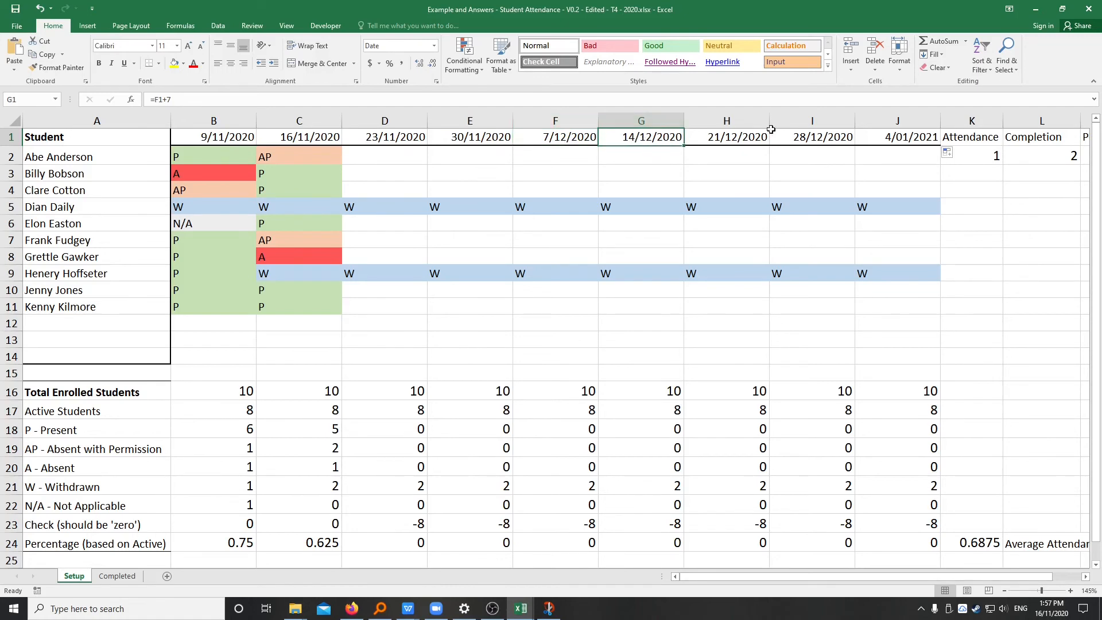
pyautogui.click(899, 139)
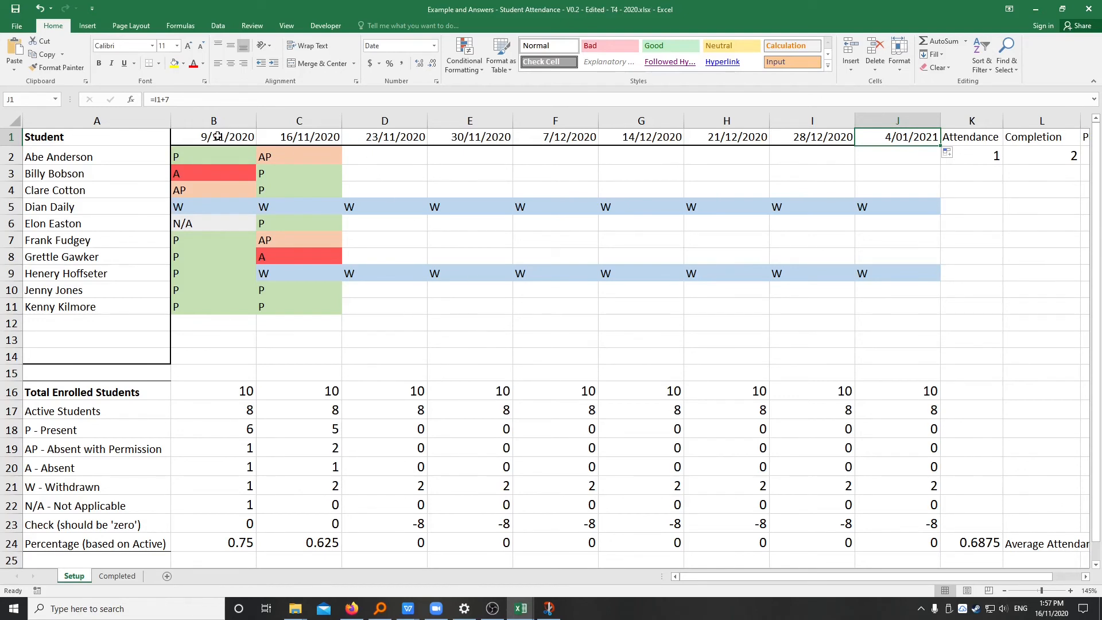
pyautogui.click(314, 138)
pyautogui.write('=B1+7')
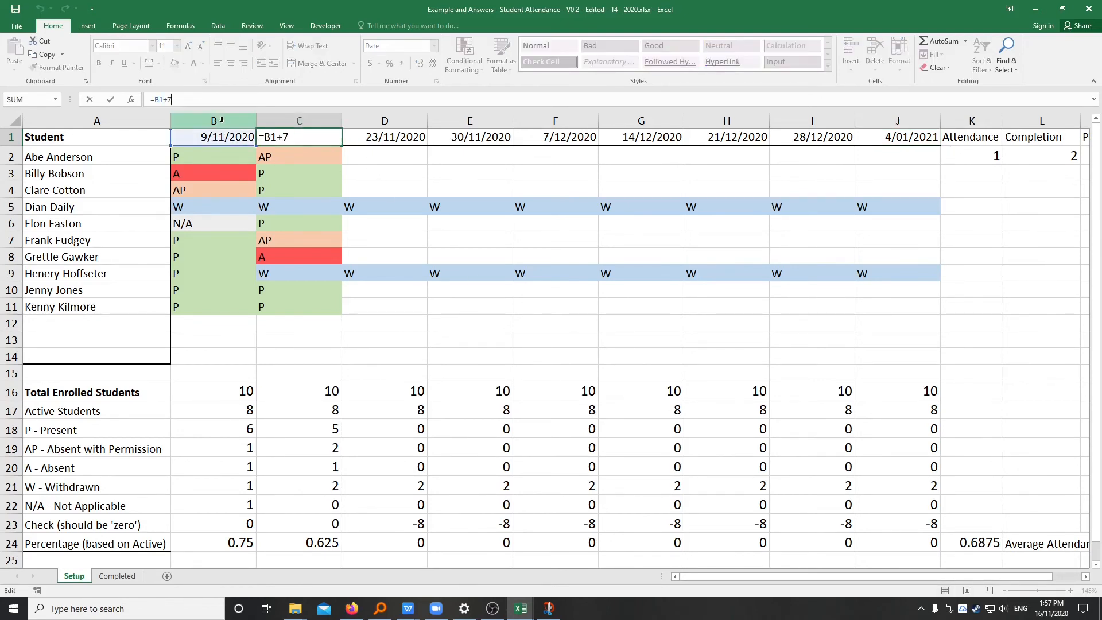
pyautogui.press('Return')
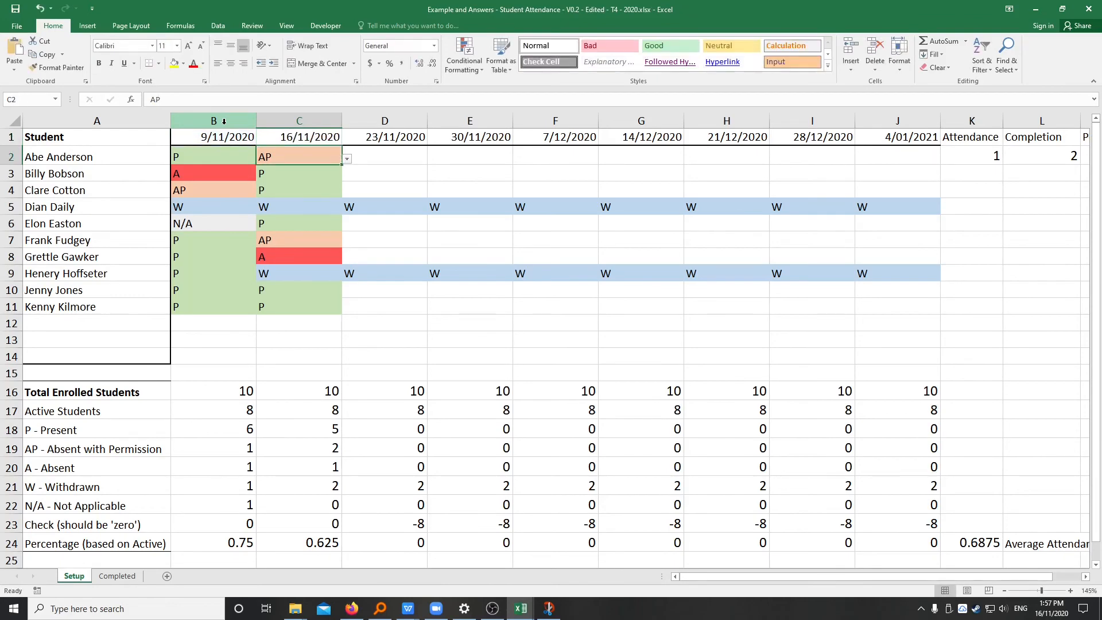
pyautogui.click(214, 140)
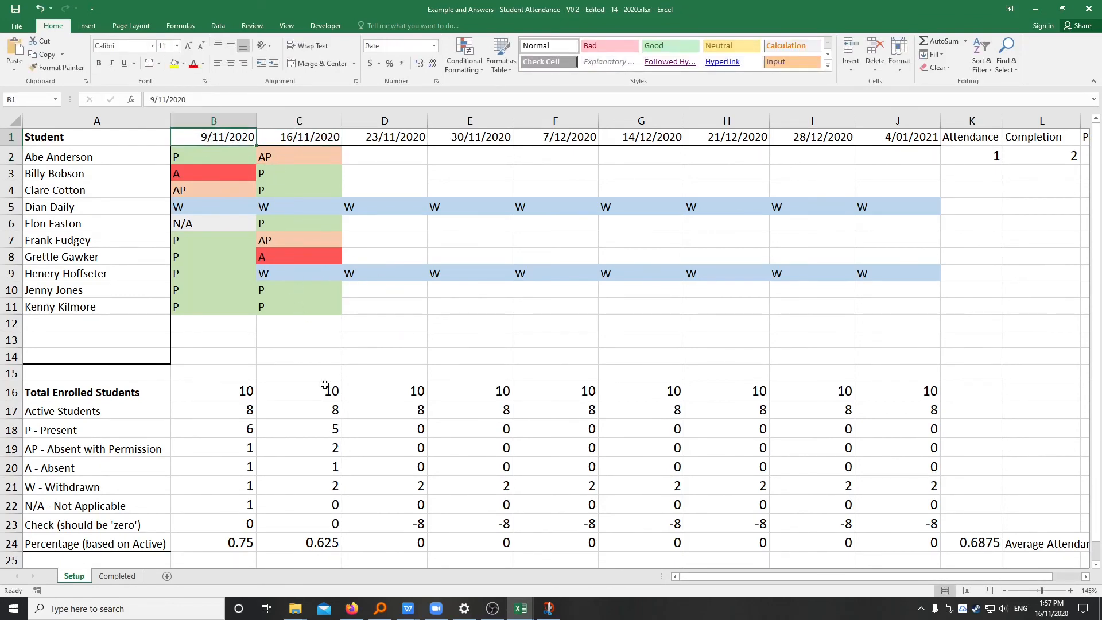
# Format the attendance percentage row B24:K24 as Percentage with 2 decimal places.
pyautogui.scroll(-1, 325, 385)
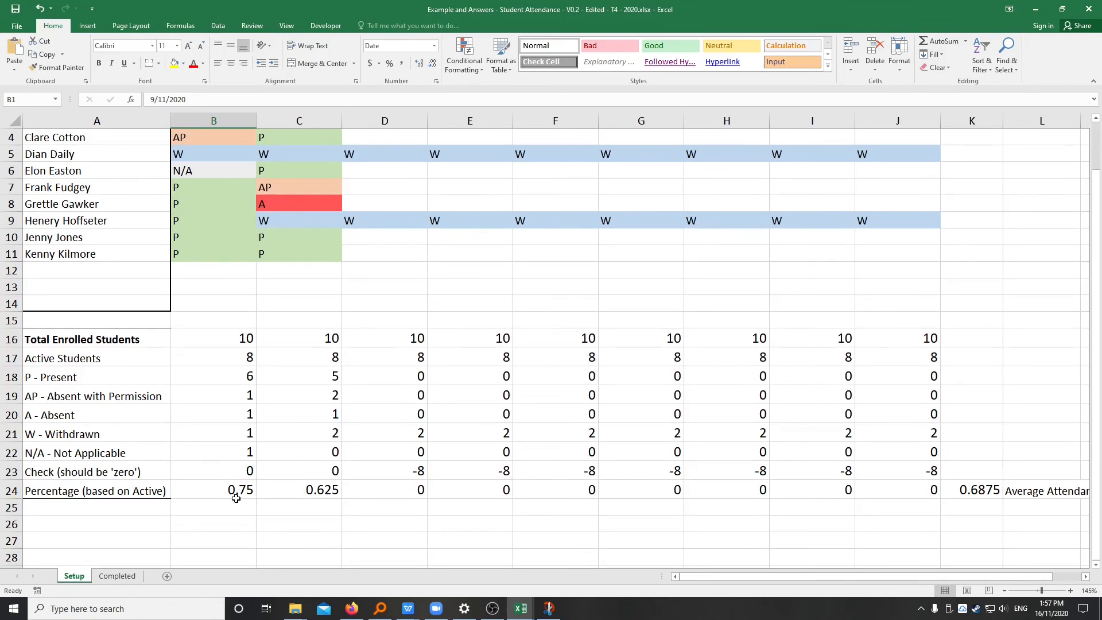
pyautogui.click(239, 495)
pyautogui.click(313, 493)
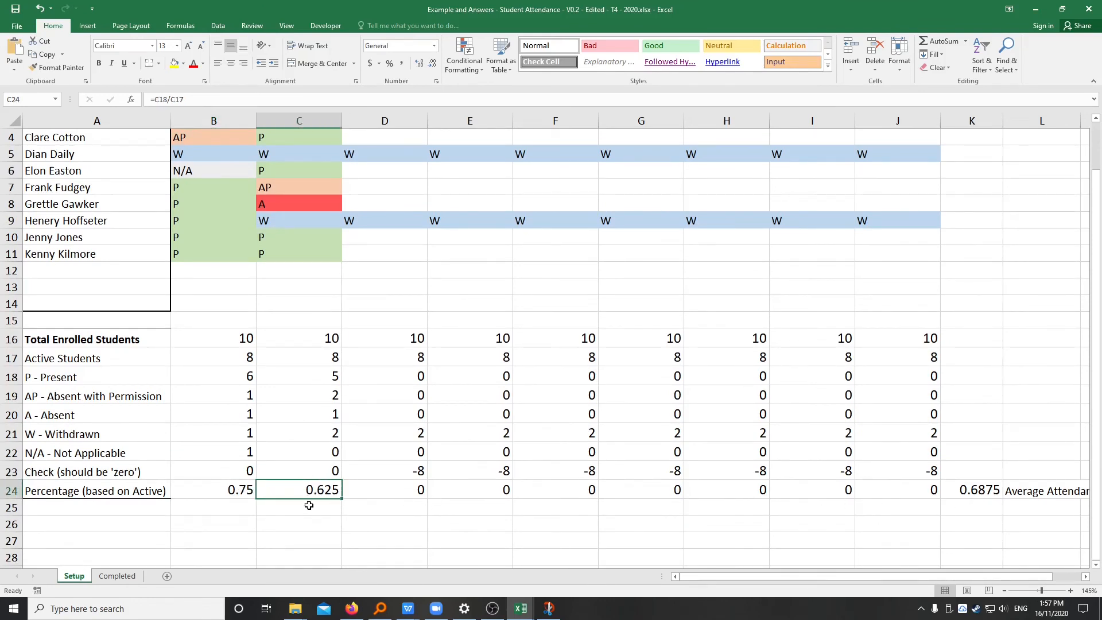
pyautogui.moveTo(205, 489); pyautogui.dragTo(431, 491)
pyautogui.click(220, 491)
pyautogui.moveTo(214, 489); pyautogui.dragTo(962, 489)
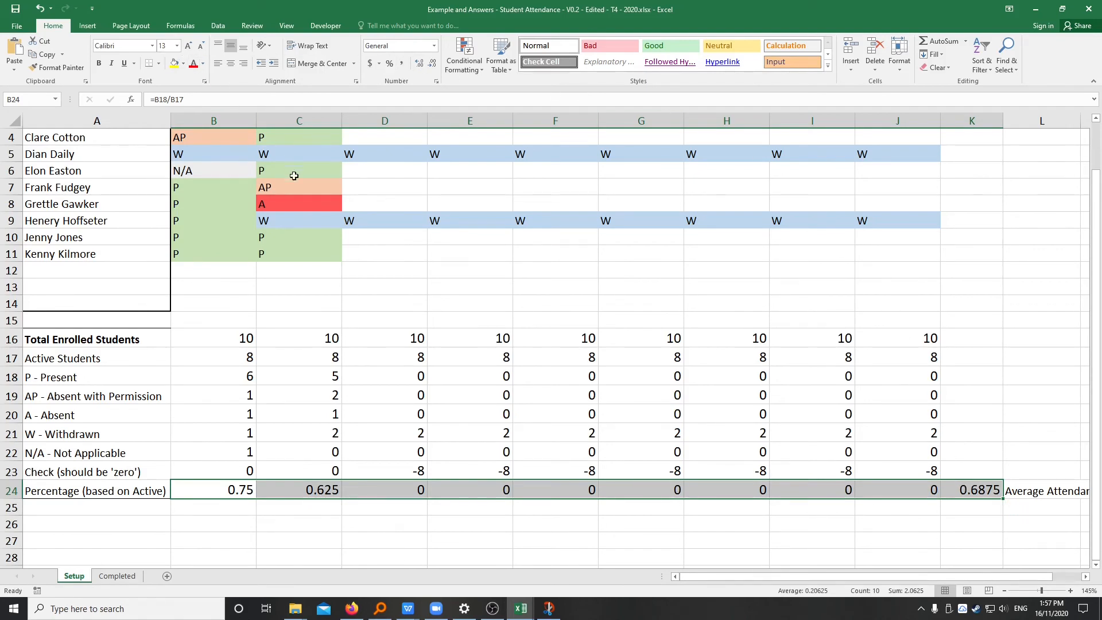
pyautogui.click(217, 27)
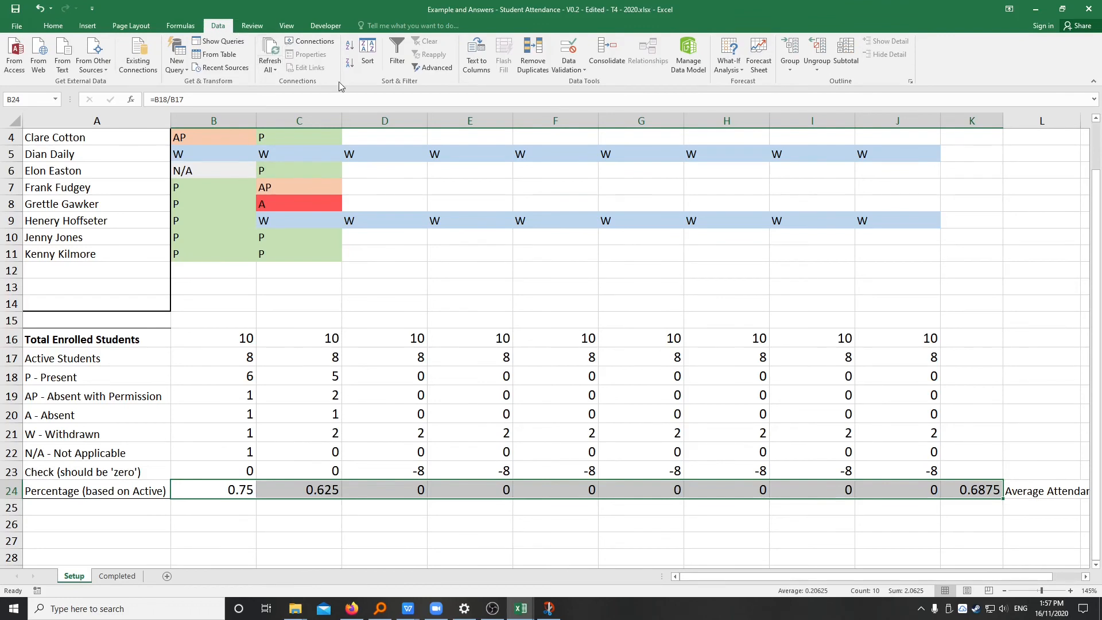
pyautogui.rightClick(791, 492)
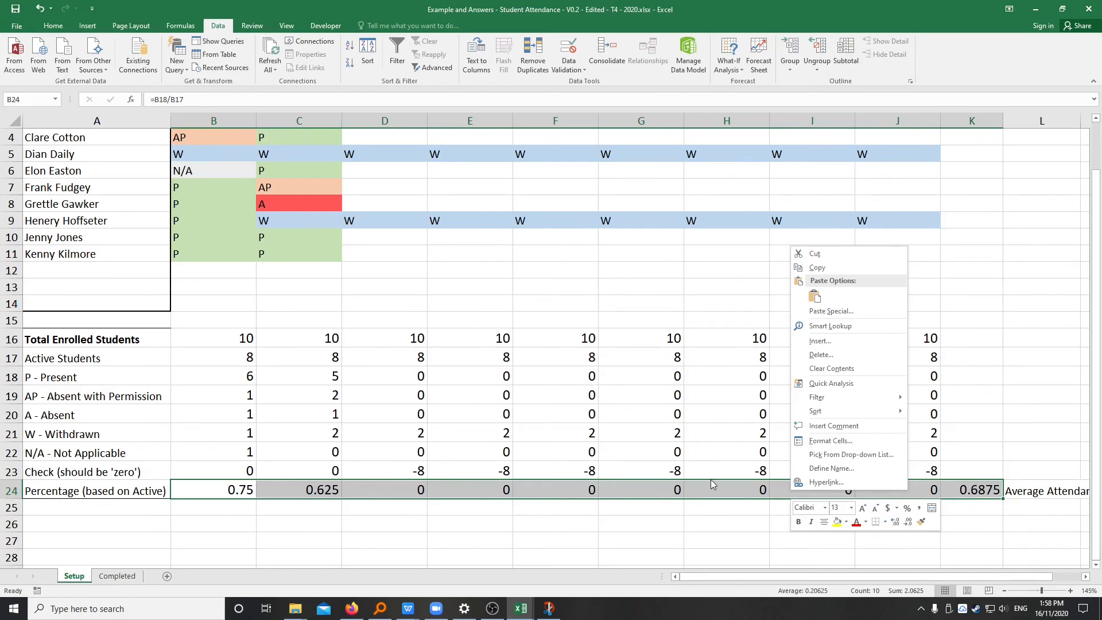
pyautogui.rightClick(645, 495)
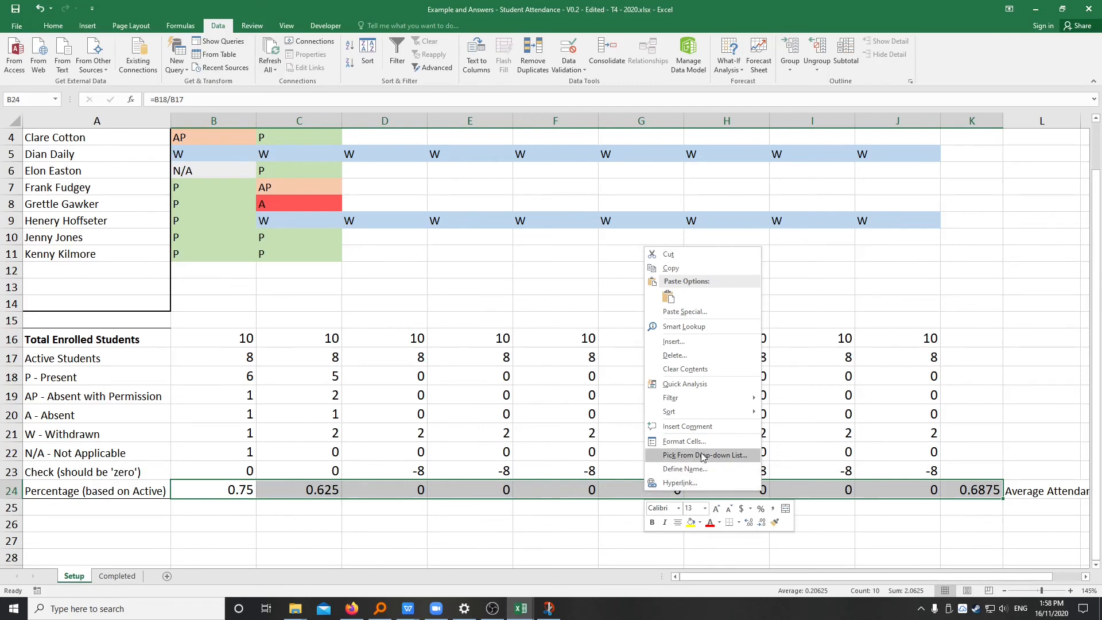
pyautogui.click(684, 441)
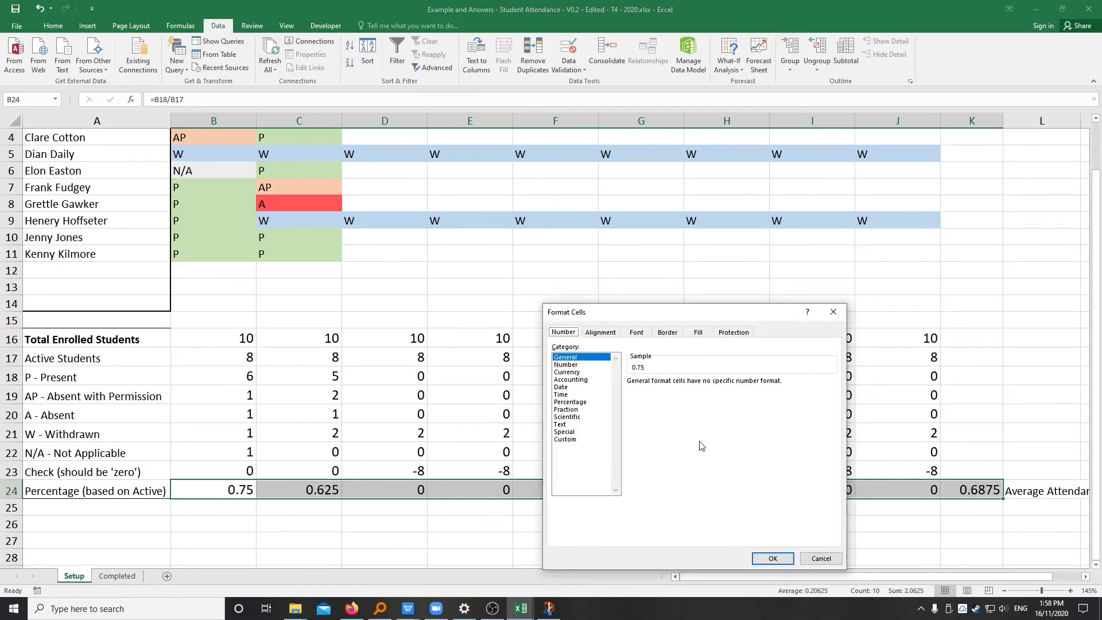
pyautogui.click(573, 403)
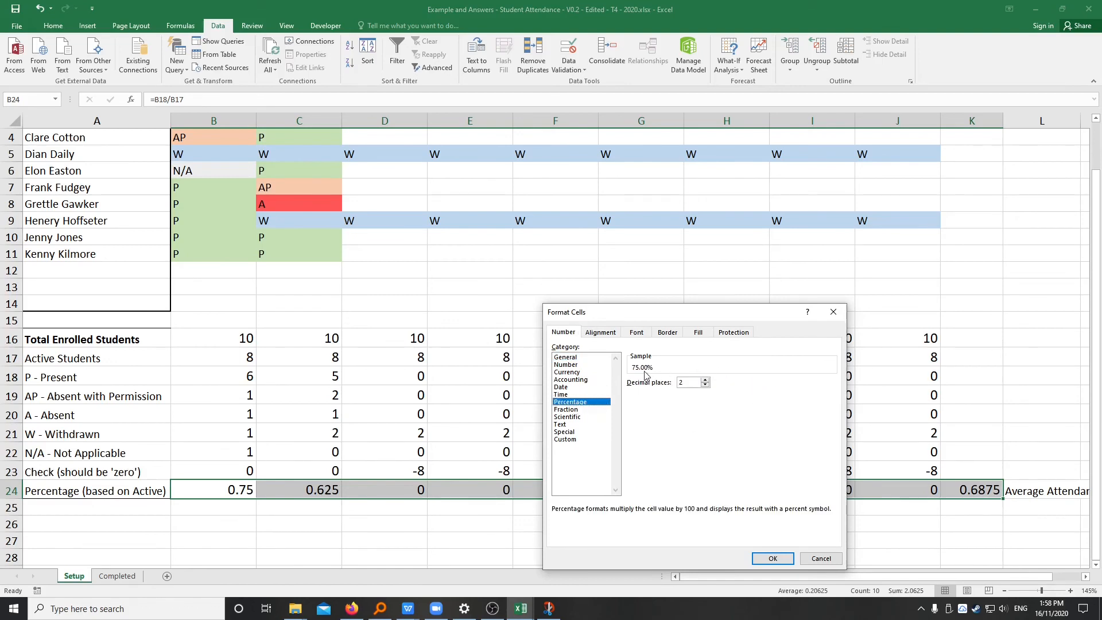
pyautogui.click(769, 558)
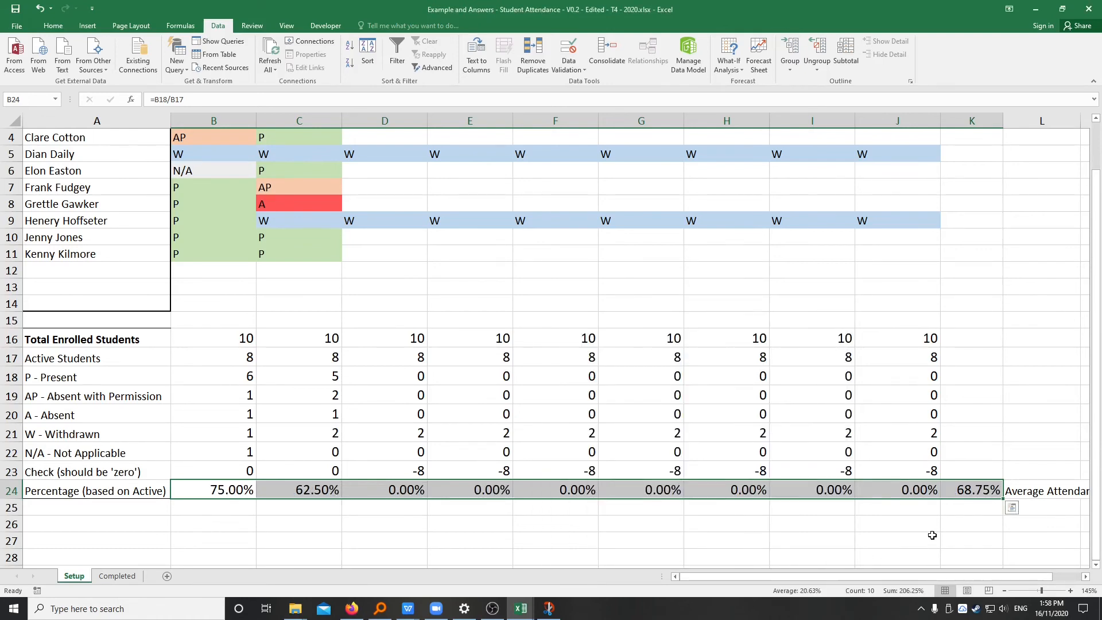
pyautogui.click(422, 538)
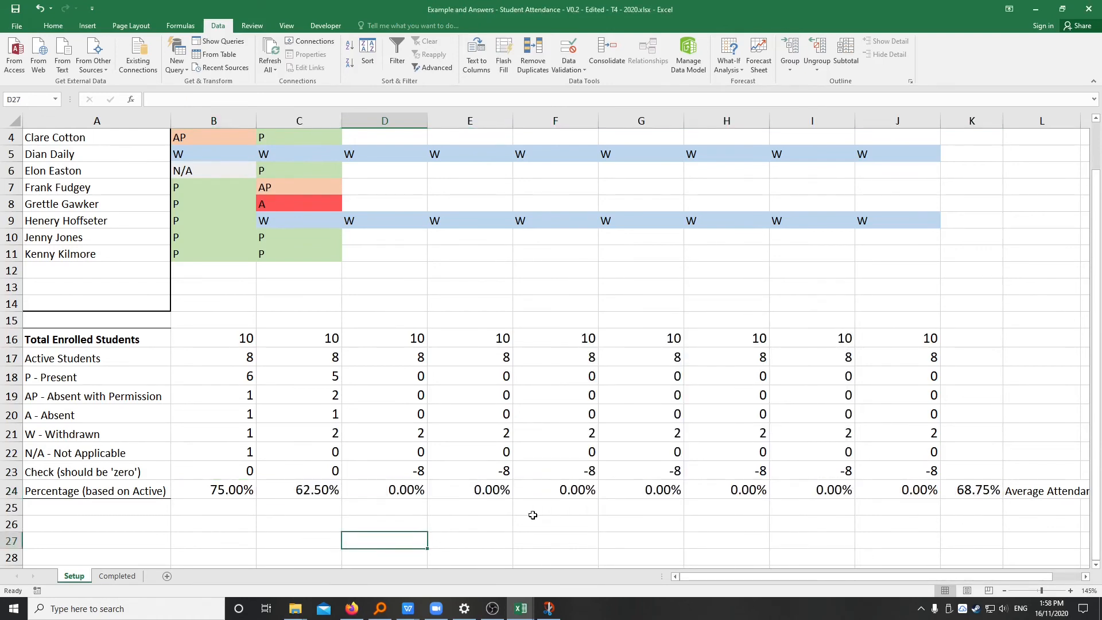
# Try the AVERAGE function in K24's formula in place of AVERAGEIF, with the arguments B24:J24 and "<>0".
pyautogui.click(986, 489)
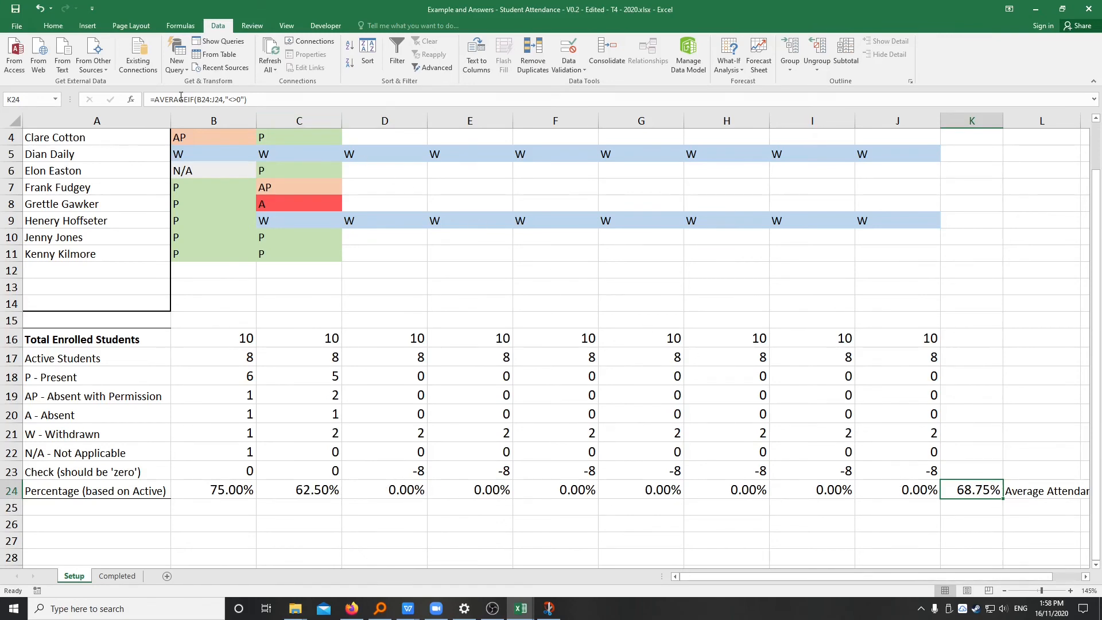
pyautogui.click(181, 99)
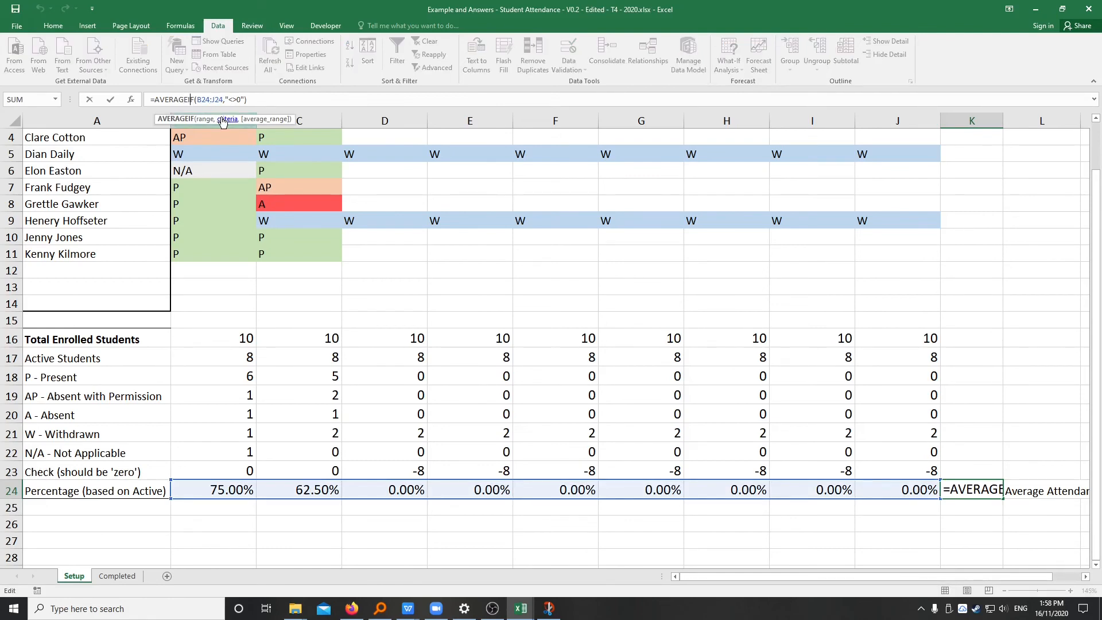
pyautogui.press('BackSpace')
pyautogui.press('Delete')
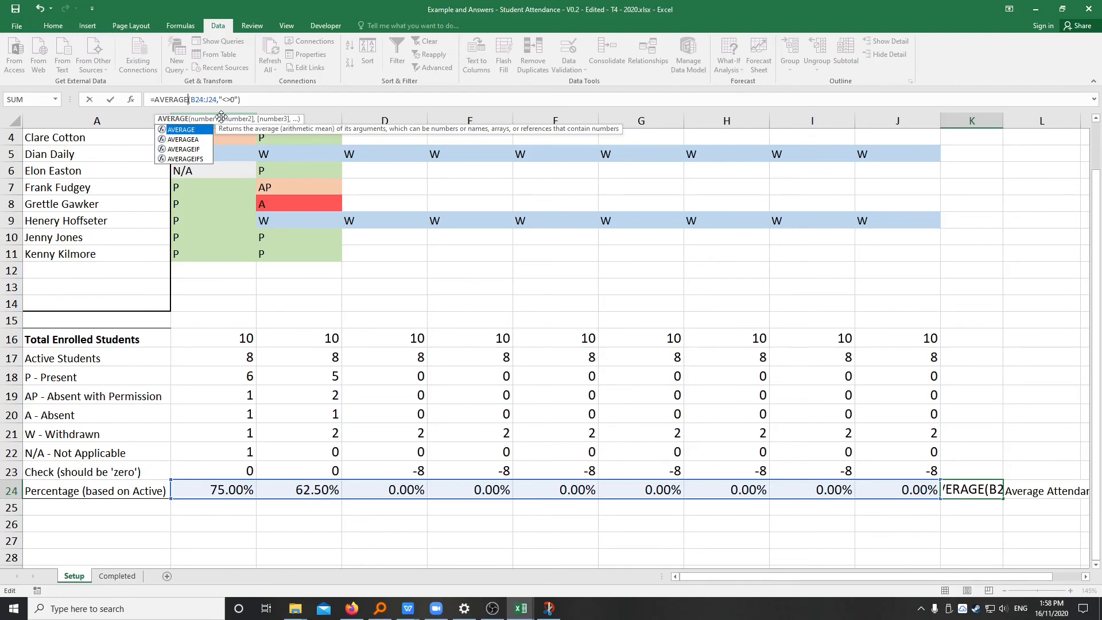
pyautogui.hotkey('ctrl', 'Return')
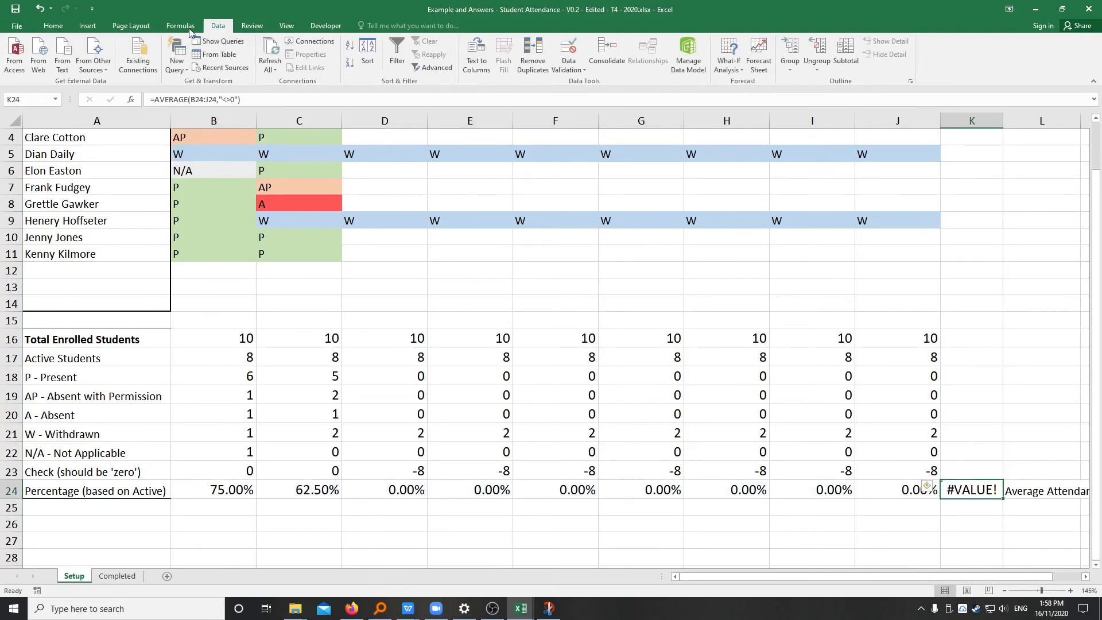
# Remove the "<>0" criterion from K24 so the formula reads =AVERAGE(B24:J24).
pyautogui.click(192, 99)
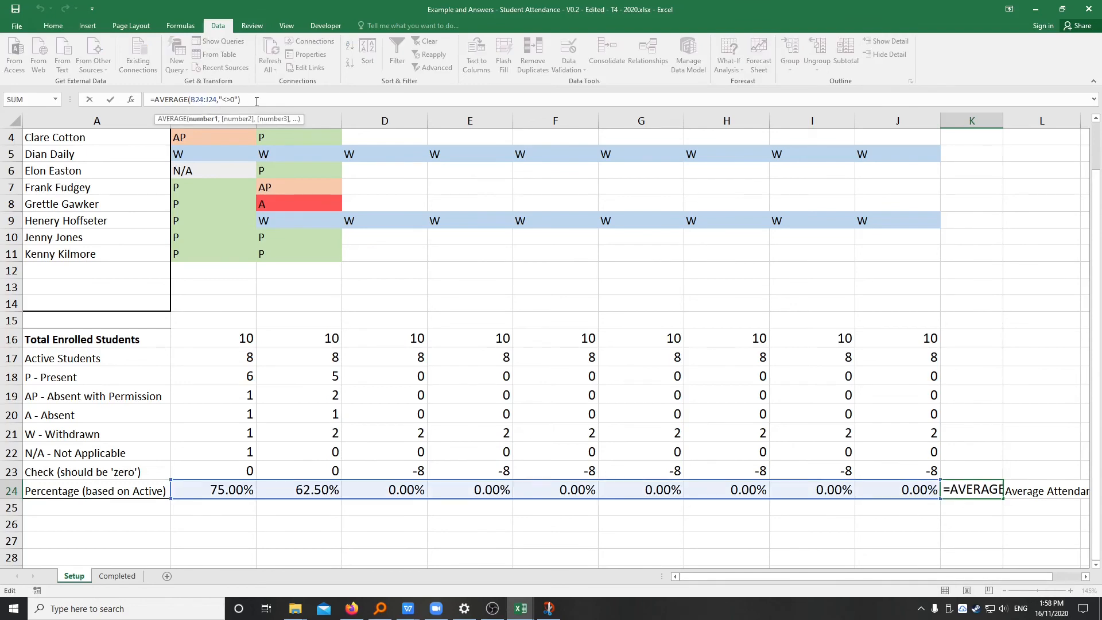
pyautogui.click(257, 101)
pyautogui.moveTo(219, 100); pyautogui.dragTo(239, 100)
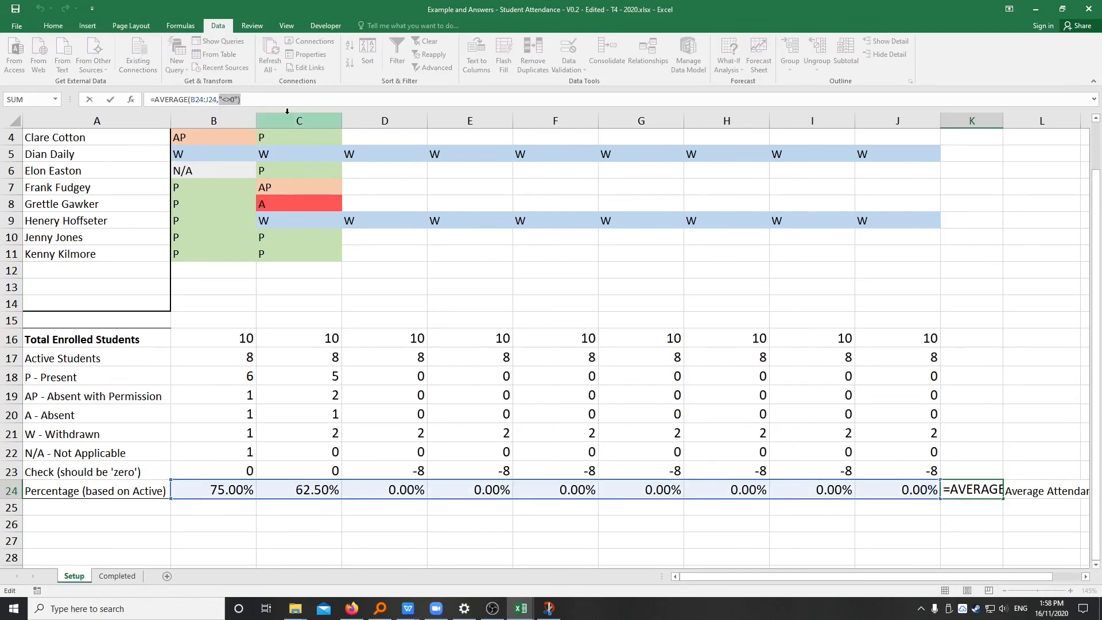
pyautogui.press('BackSpace')
pyautogui.press('BackSpace')
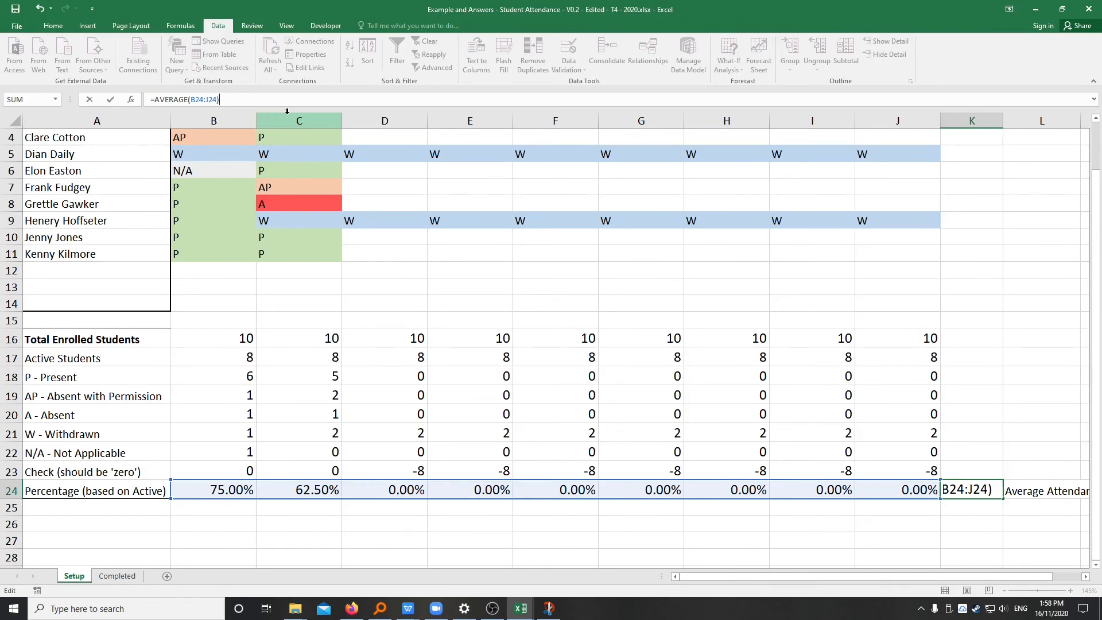
pyautogui.press('Return')
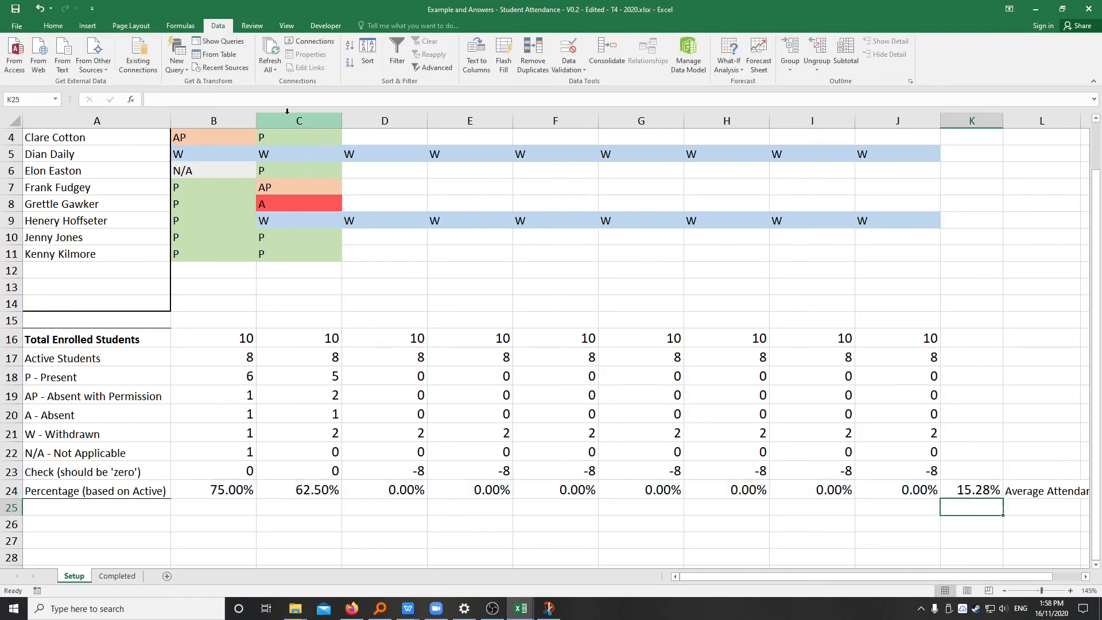
pyautogui.click(980, 480)
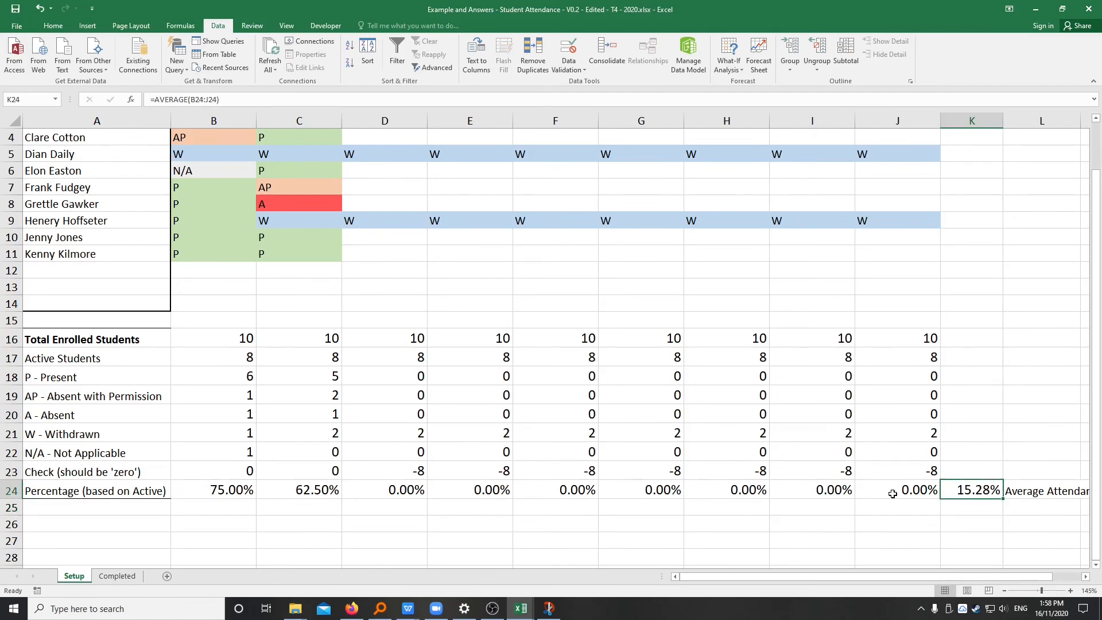
pyautogui.click(498, 606)
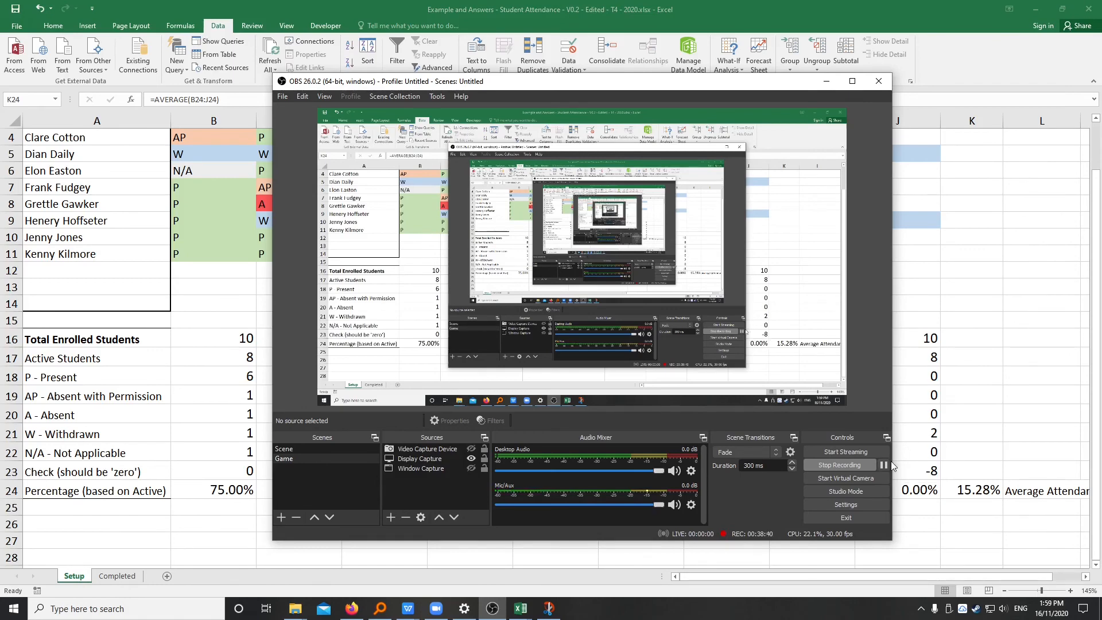
pyautogui.click(826, 81)
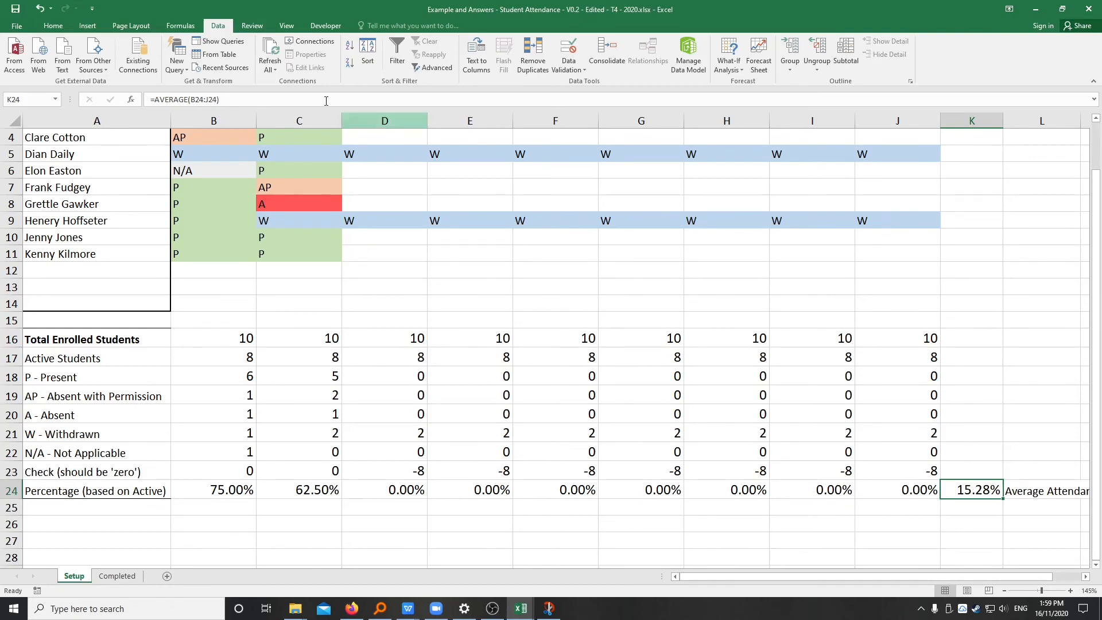
# Undo the last two formula edits in the average attendance cell K24.
pyautogui.hotkey('ctrl', 'z')
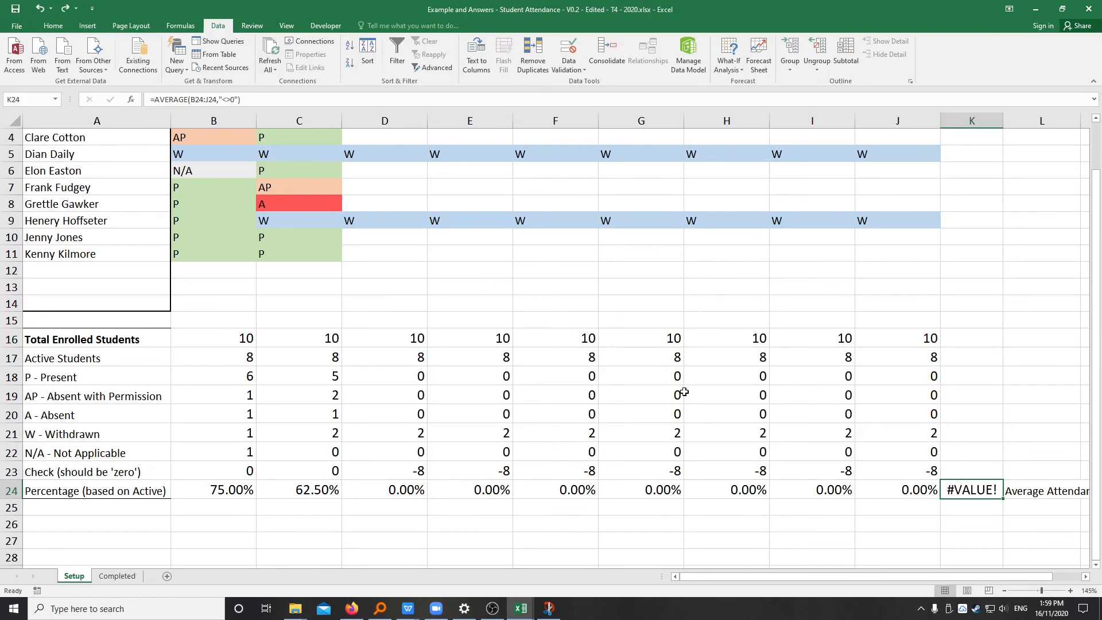
pyautogui.hotkey('ctrl', 'z')
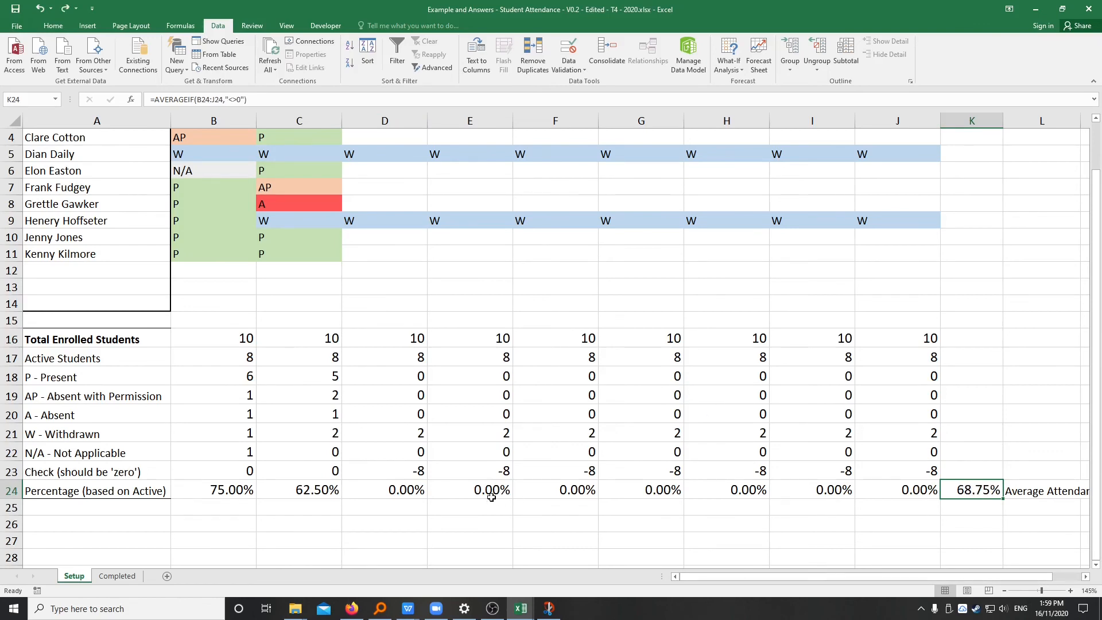
# Examine the unfilled sessions' percentages in D24:J24 against the K24 average and the withdrawn entries in D5:J5.
pyautogui.moveTo(387, 490); pyautogui.dragTo(924, 496)
pyautogui.click(954, 493)
pyautogui.scroll(1, 396, 484)
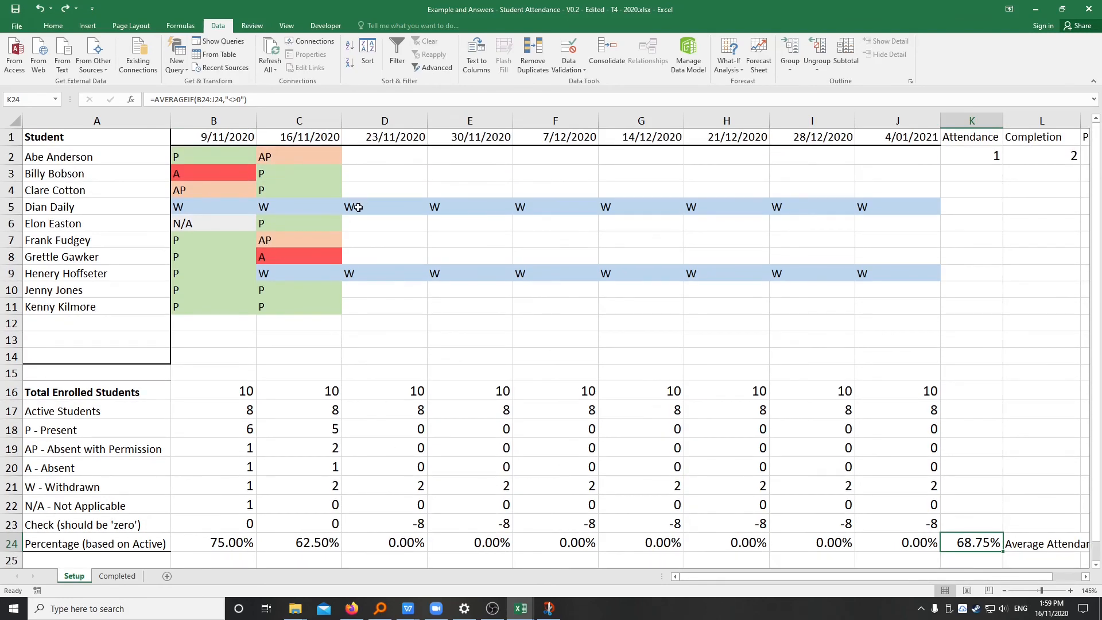
pyautogui.moveTo(347, 207); pyautogui.dragTo(895, 207)
pyautogui.scroll(-1, 615, 425)
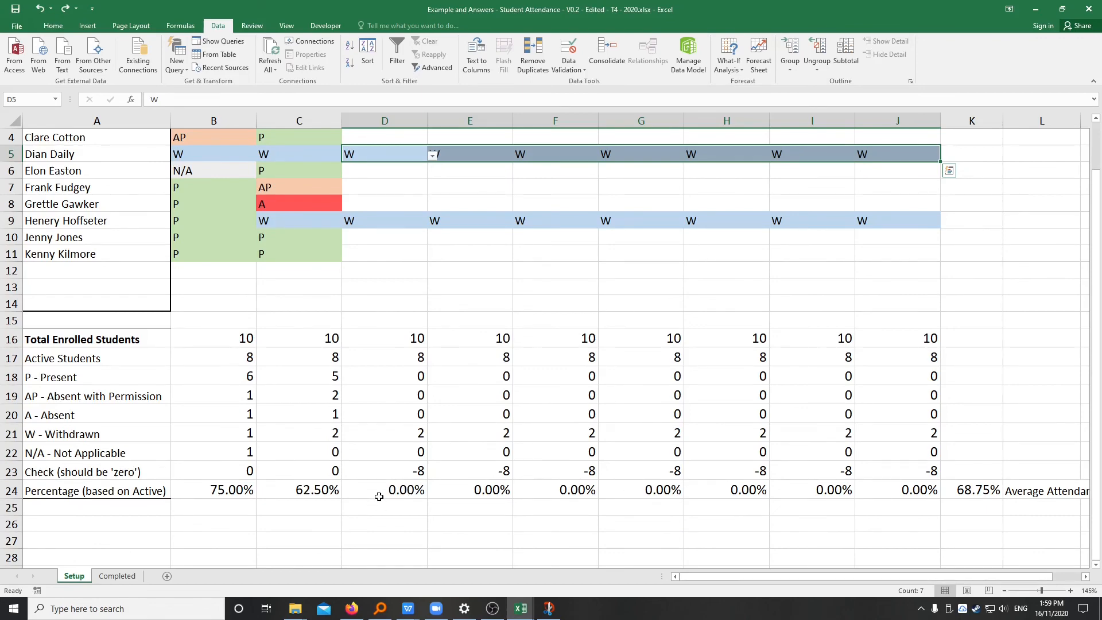
pyautogui.click(382, 492)
pyautogui.scroll(1, 405, 492)
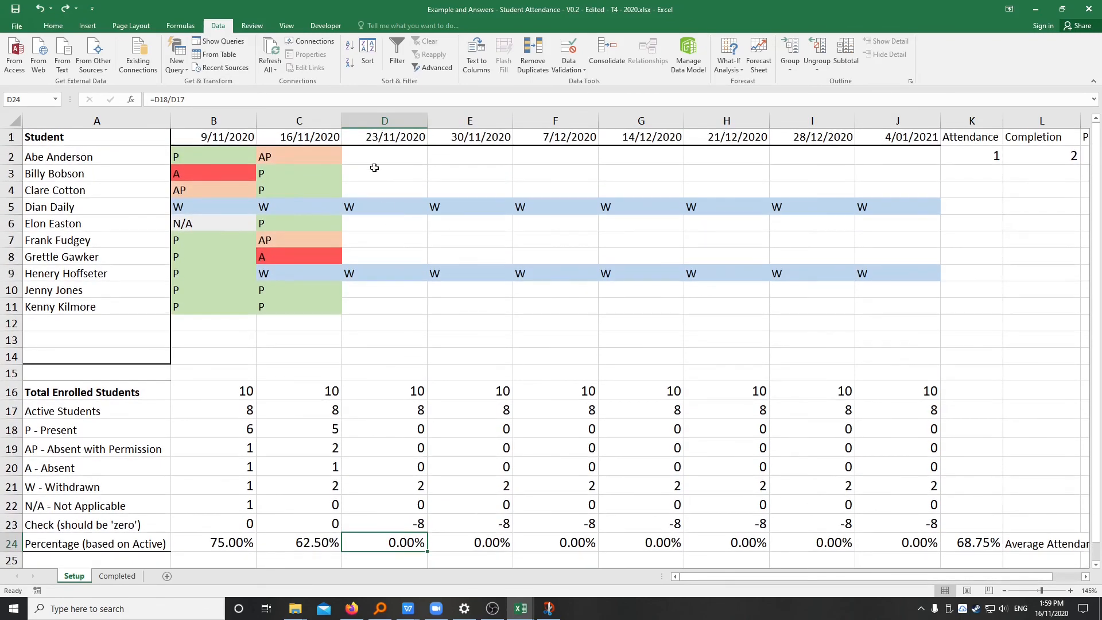
# Enter P in D2 as the first student's attendance for the 23/11/2020 session.
pyautogui.click(383, 152)
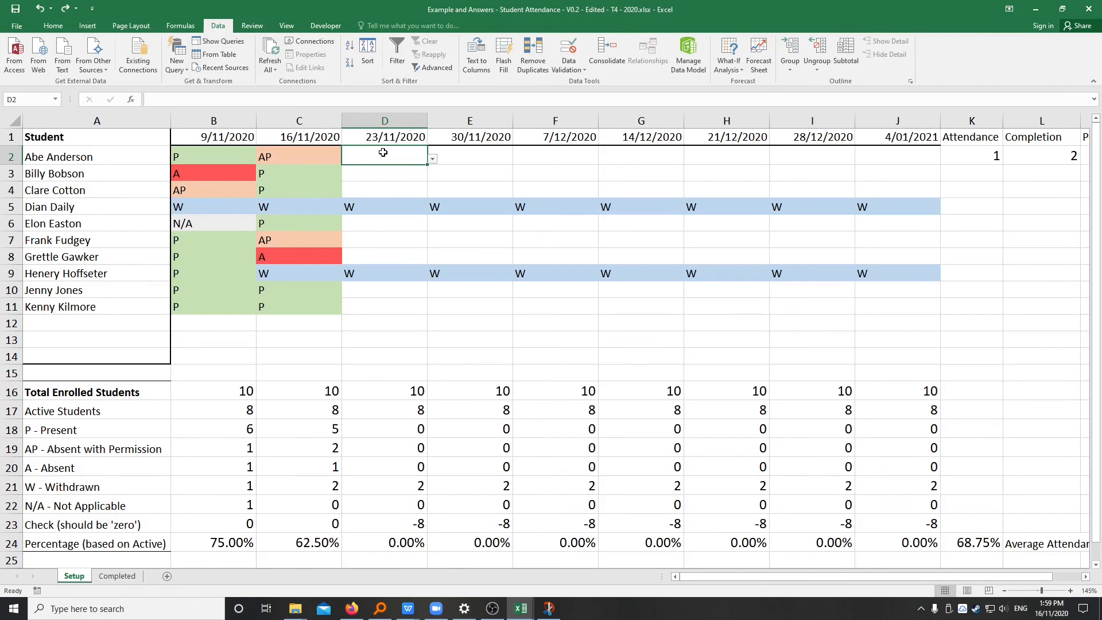
pyautogui.write('P')
pyautogui.press('Return')
# Copy the P from D2 to the other students who are not withdrawn, filling D3:D4, D6:D8 and D10:D11.
pyautogui.click(382, 152)
pyautogui.hotkey('ctrl', 'c')
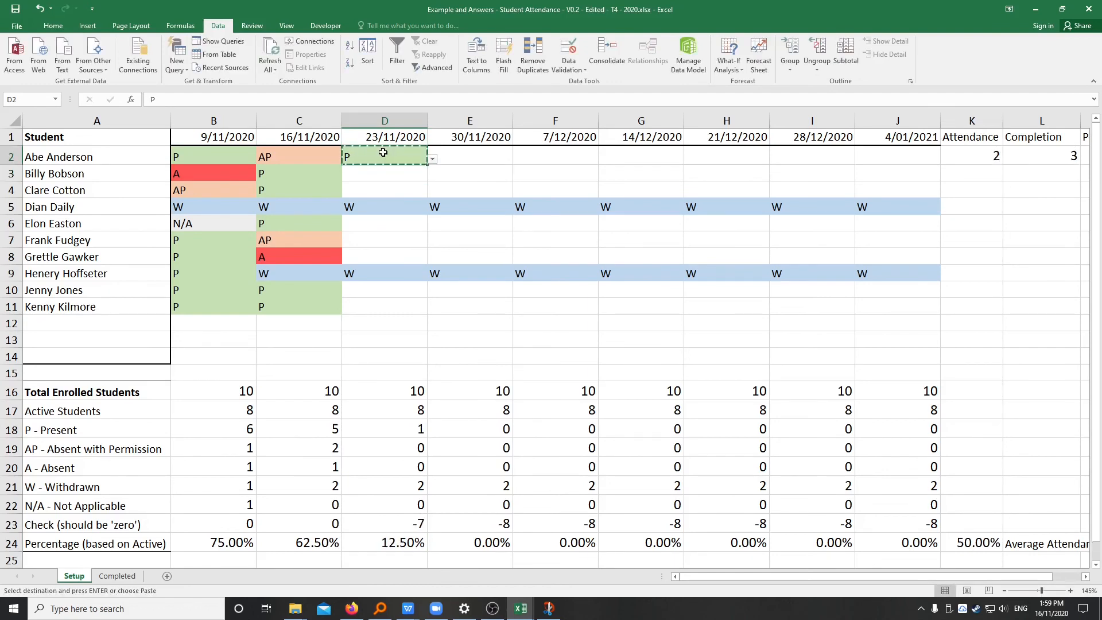
pyautogui.press('Down')
pyautogui.hotkey('ctrl', 'v')
pyautogui.press('Down')
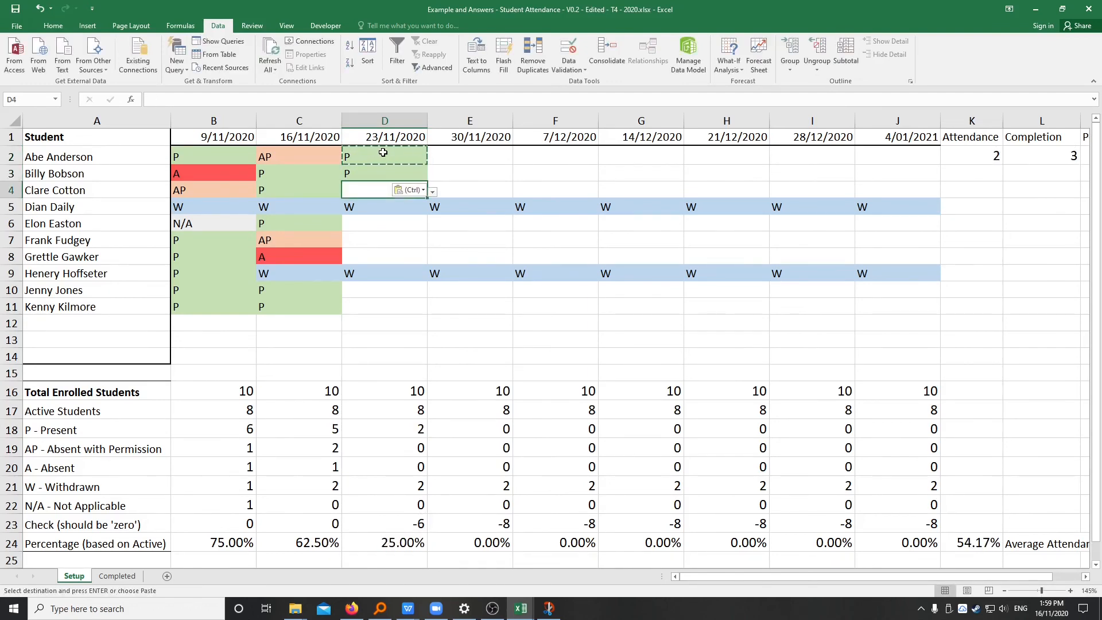
pyautogui.hotkey('ctrl', 'v')
pyautogui.press('Down')
pyautogui.press('Down')
pyautogui.hotkey('ctrl', 'v')
pyautogui.press('Down')
pyautogui.hotkey('ctrl', 'v')
pyautogui.press('Down')
pyautogui.hotkey('ctrl', 'v')
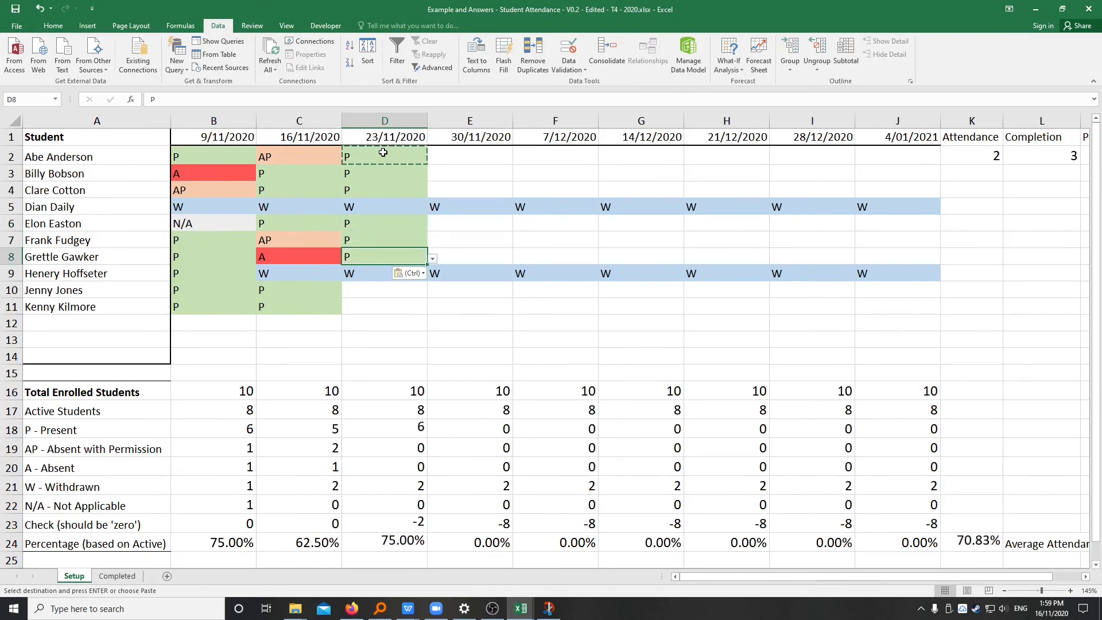
pyautogui.press('Down')
pyautogui.press('Down')
pyautogui.hotkey('ctrl', 'v')
pyautogui.press('Down')
pyautogui.hotkey('ctrl', 'v')
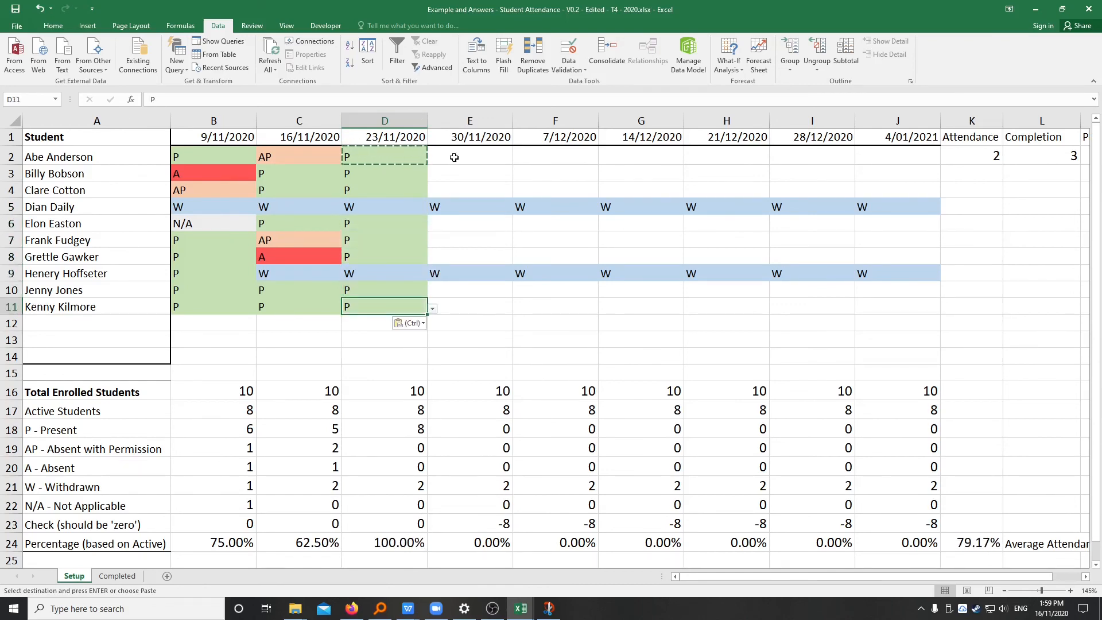
# Examine the K24 average and D24 percentage against the withdrawn entries in D5 and D9 and the counts in column D.
pyautogui.click(976, 542)
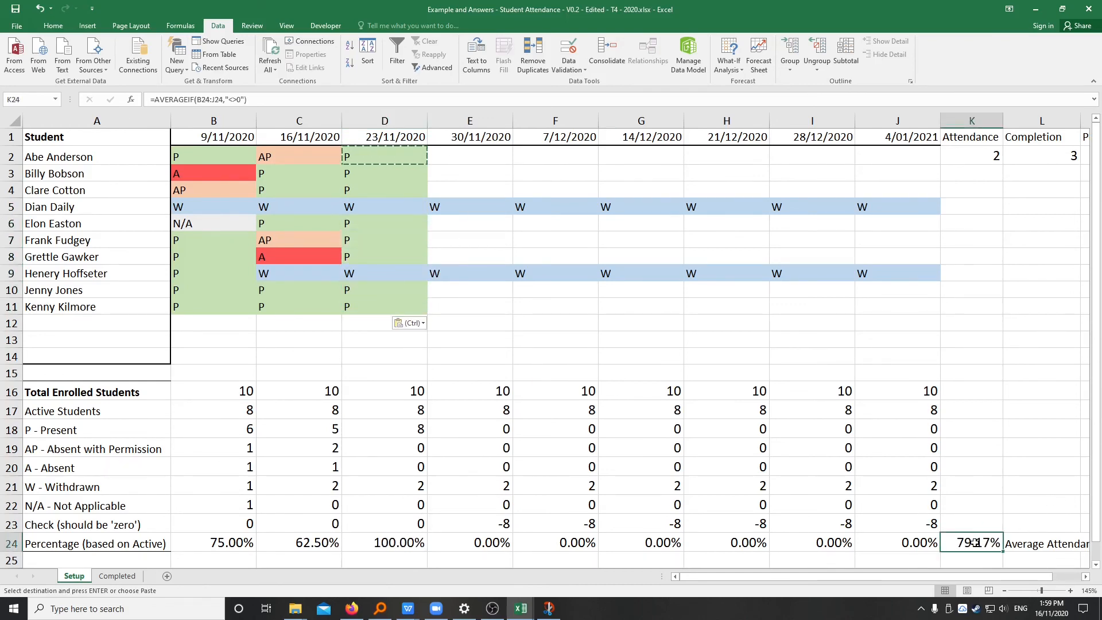
pyautogui.click(396, 542)
pyautogui.click(380, 271)
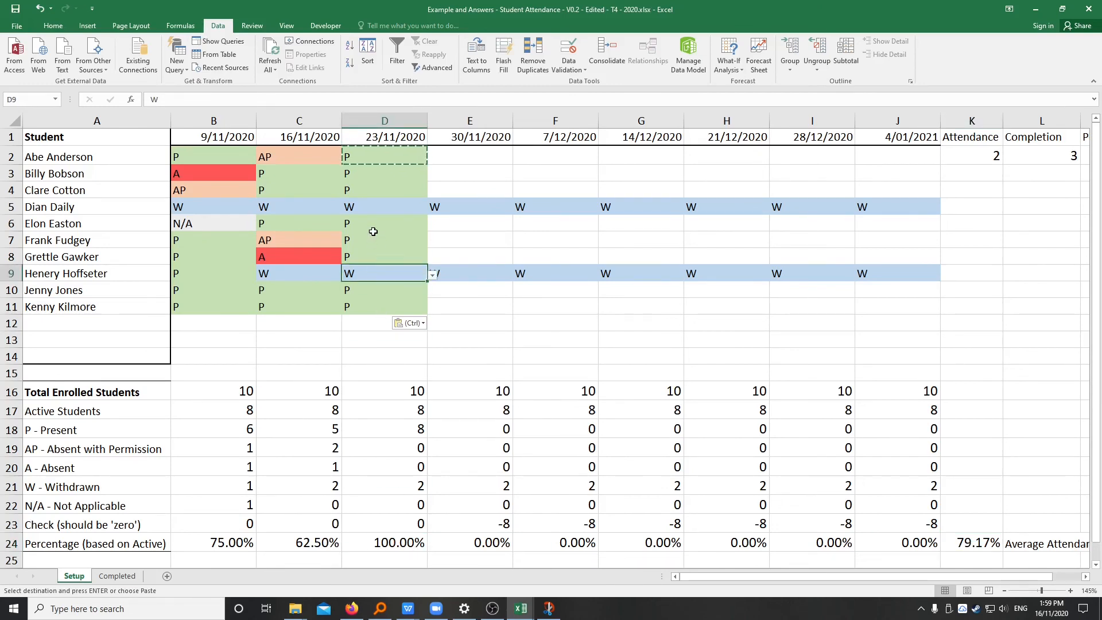
pyautogui.click(374, 203)
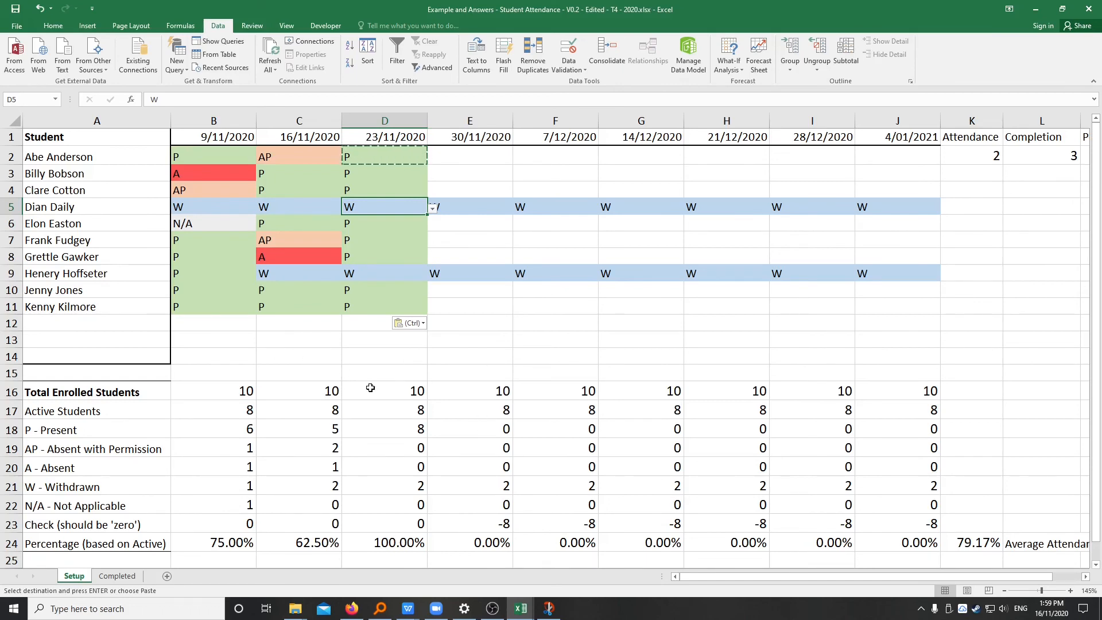
pyautogui.click(397, 412)
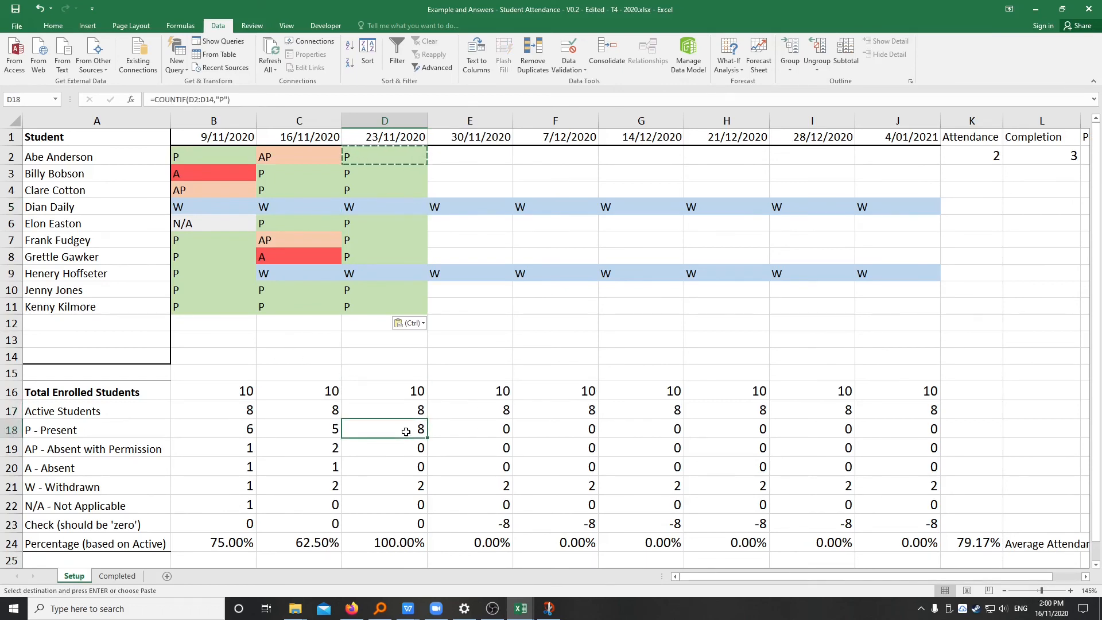
pyautogui.click(422, 490)
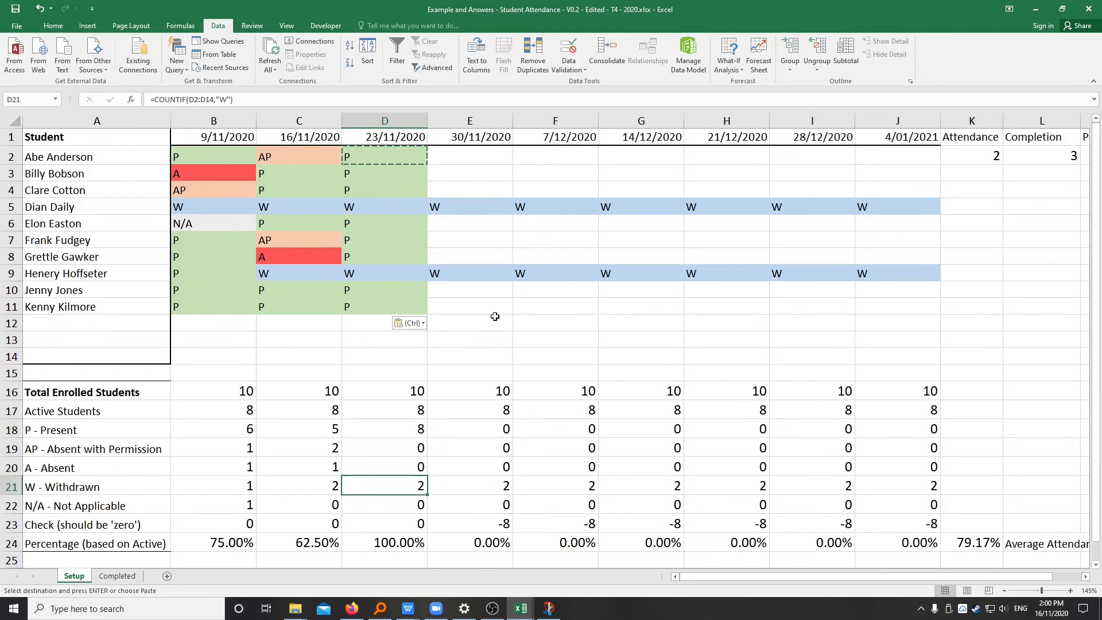
pyautogui.click(487, 340)
pyautogui.press('Escape')
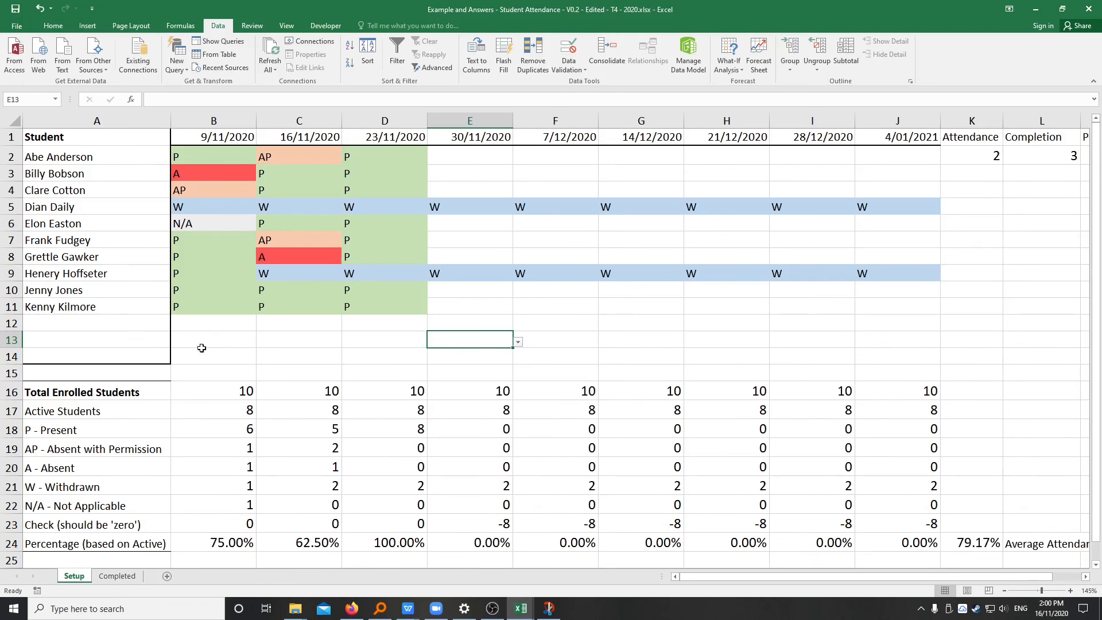
# Add a new student's full name in A12, directly below the last listed student.
pyautogui.click(51, 323)
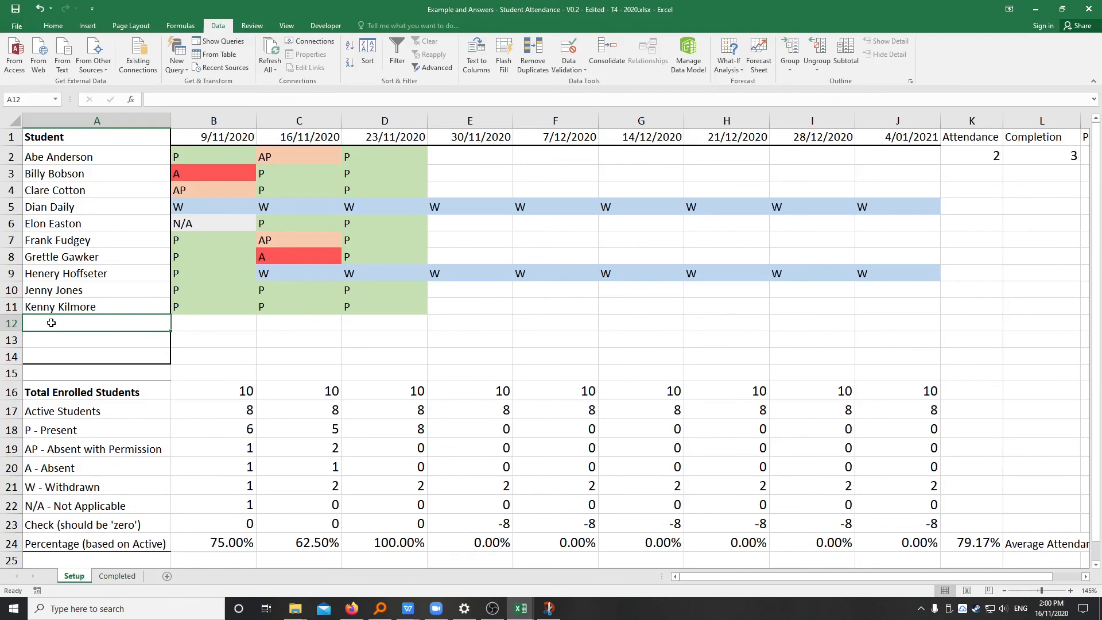
pyautogui.write('Lisa Lanly')
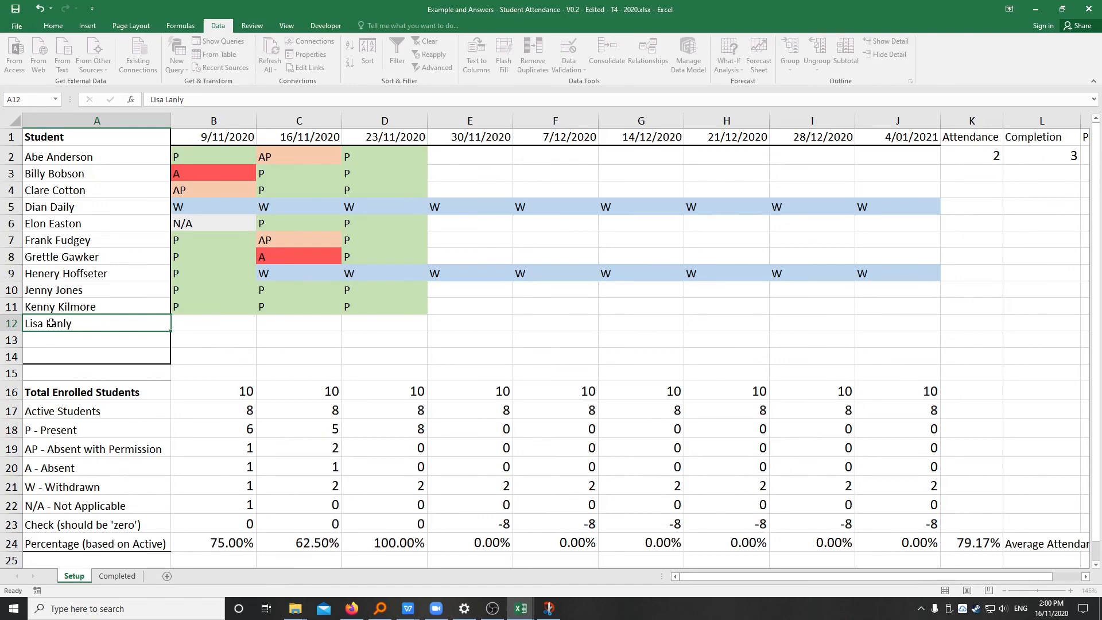
pyautogui.press('Tab')
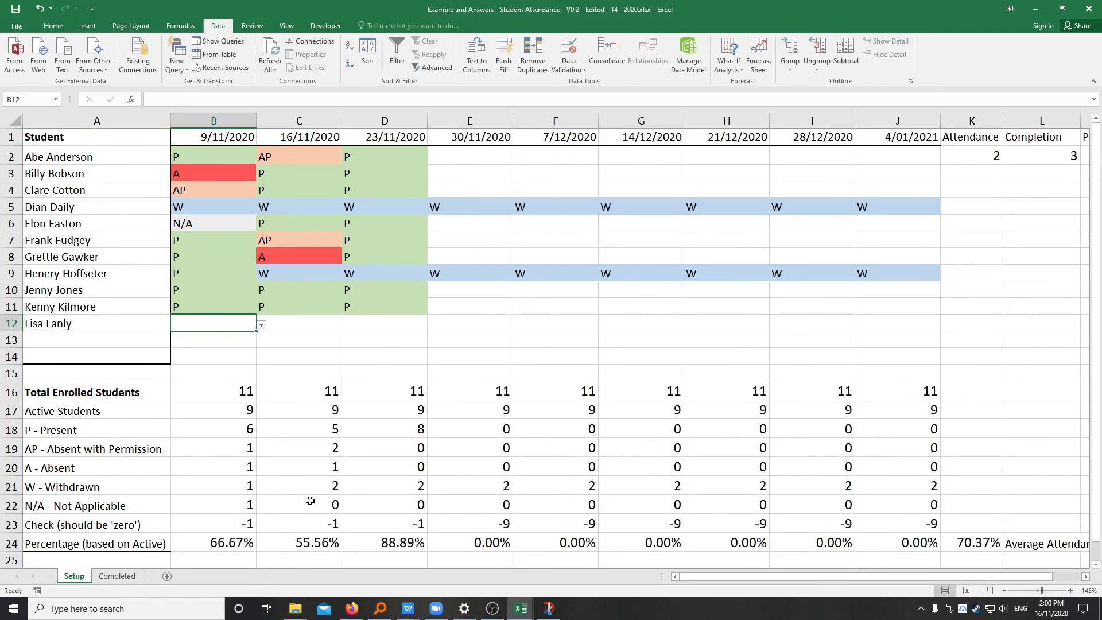
# Undo and redo the new student's entry in A12 to compare its effect on the summary rows.
pyautogui.scroll(-1, 310, 501)
pyautogui.hotkey('ctrl', 'z')
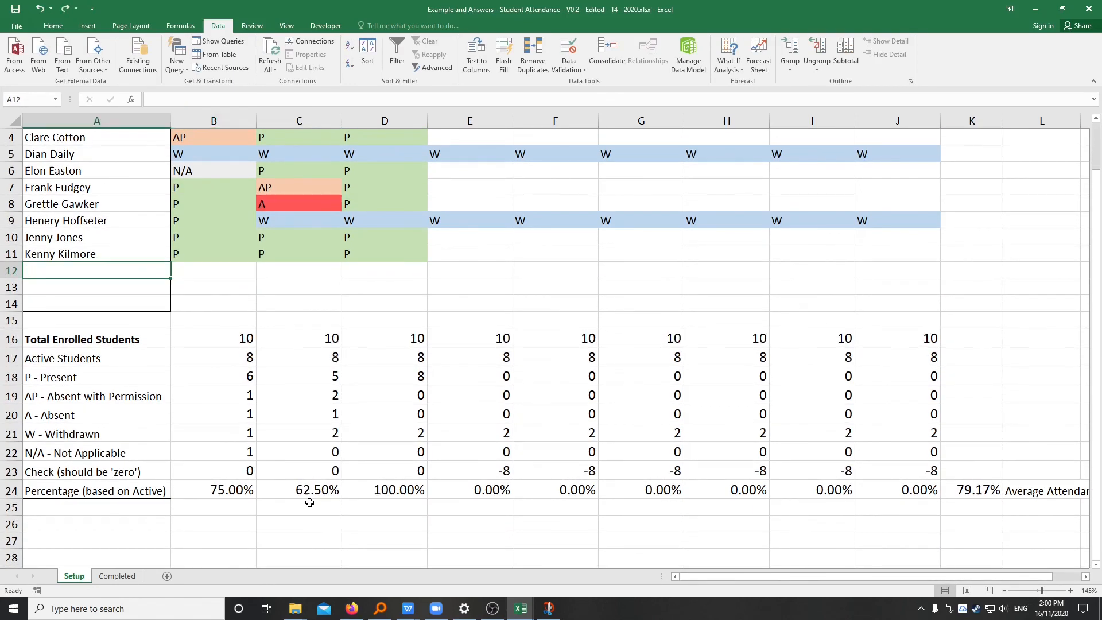
pyautogui.hotkey('ctrl', 'y')
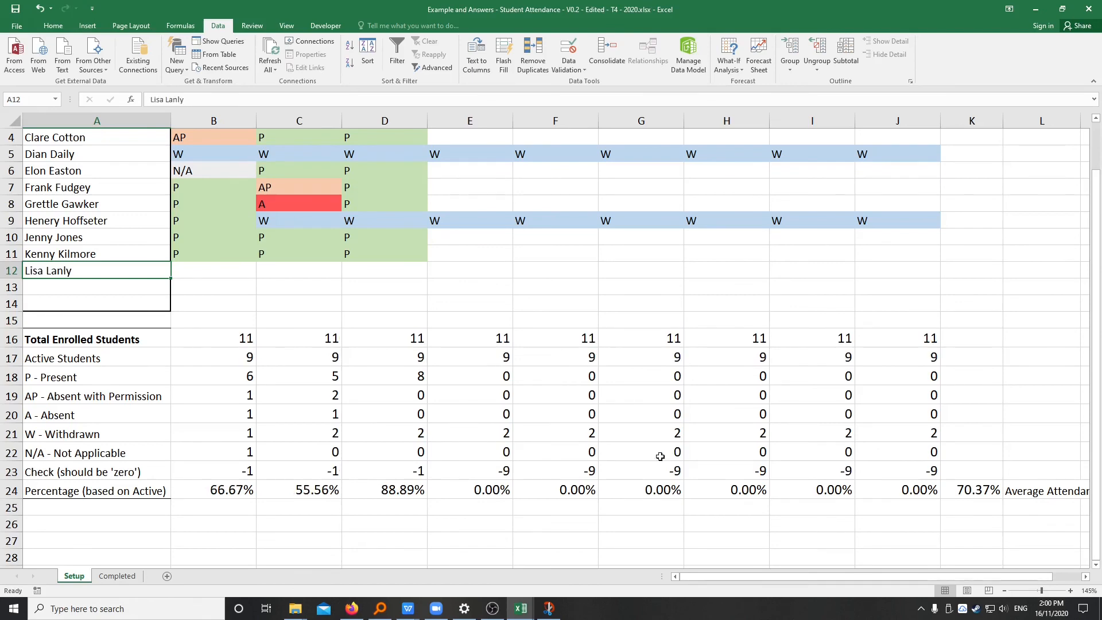
# Mark the new student in row 12 as N/A for the first three sessions (B12:D12) and P for 30/11/2020 in E12.
pyautogui.click(204, 271)
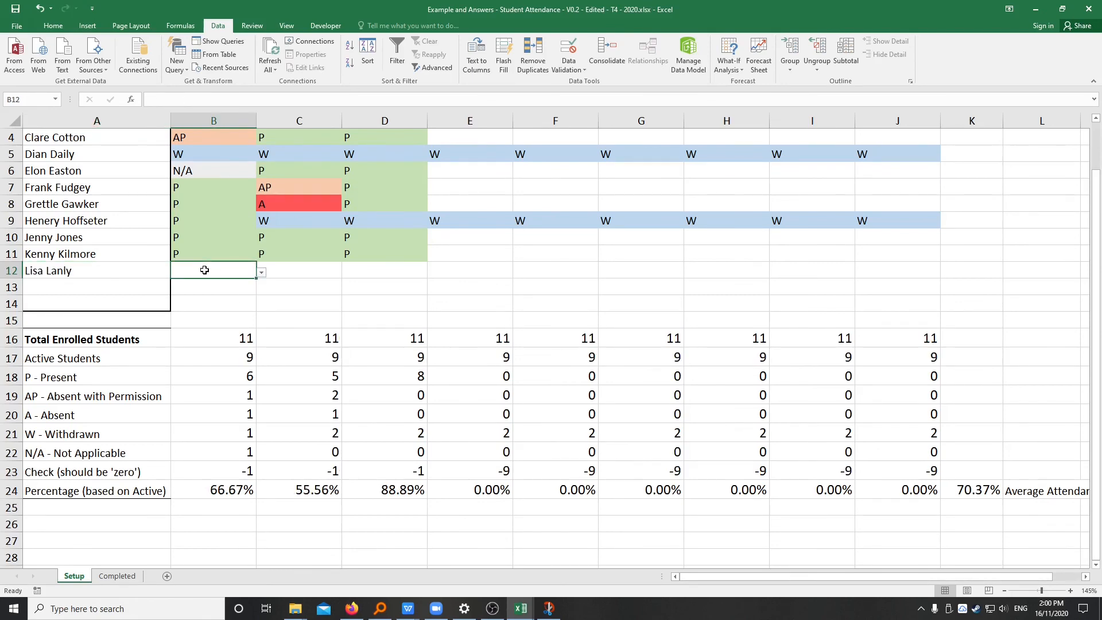
pyautogui.write('N/A')
pyautogui.press('Tab')
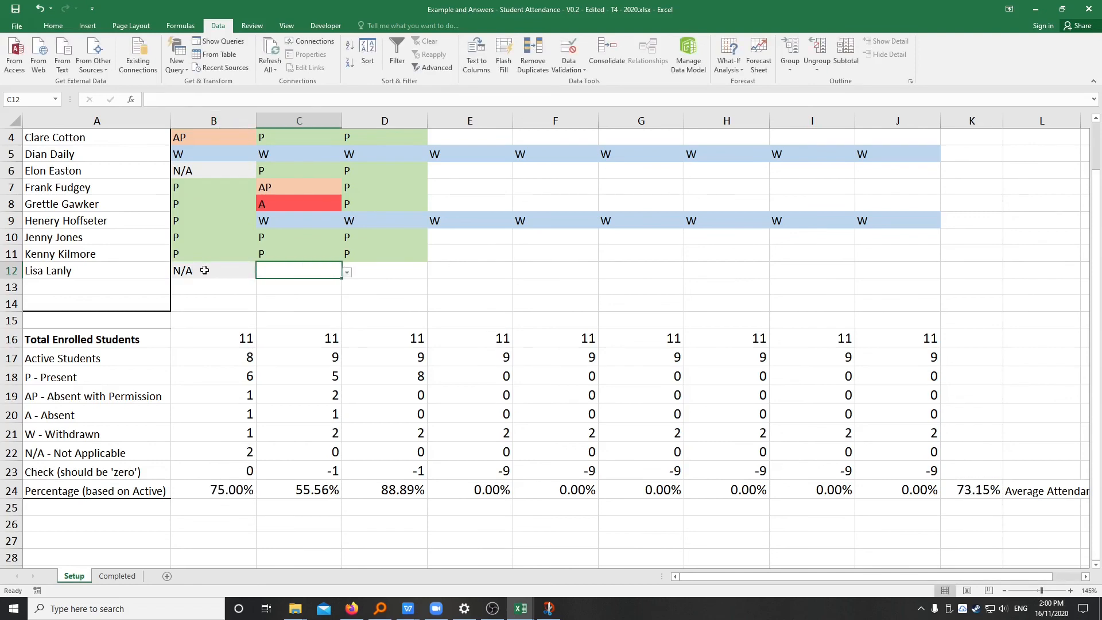
pyautogui.write('N/A')
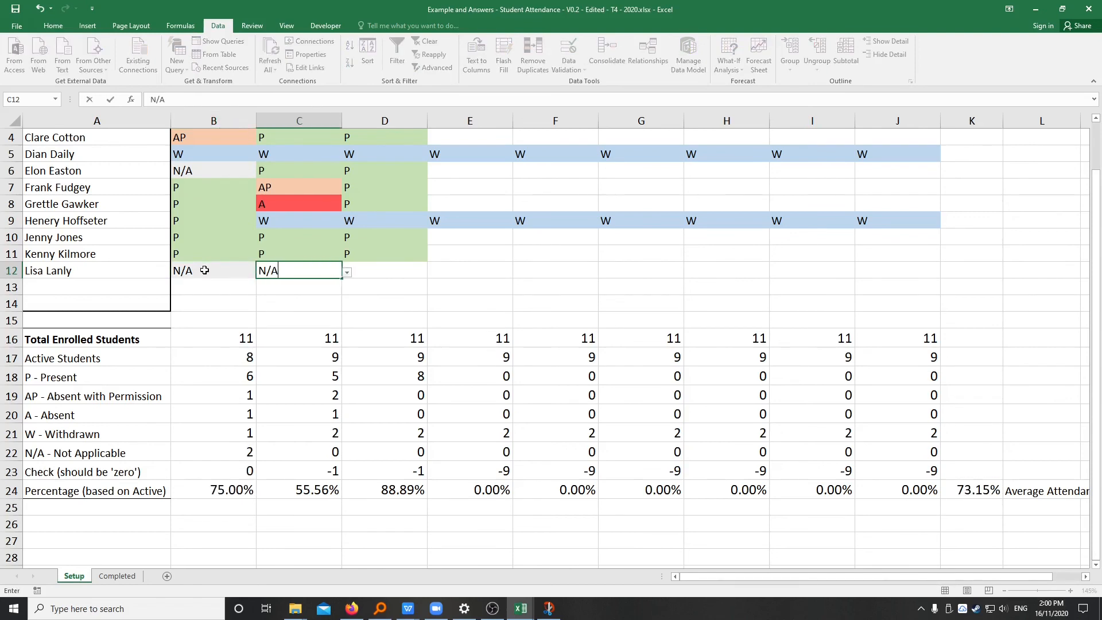
pyautogui.press('Tab')
pyautogui.write('N')
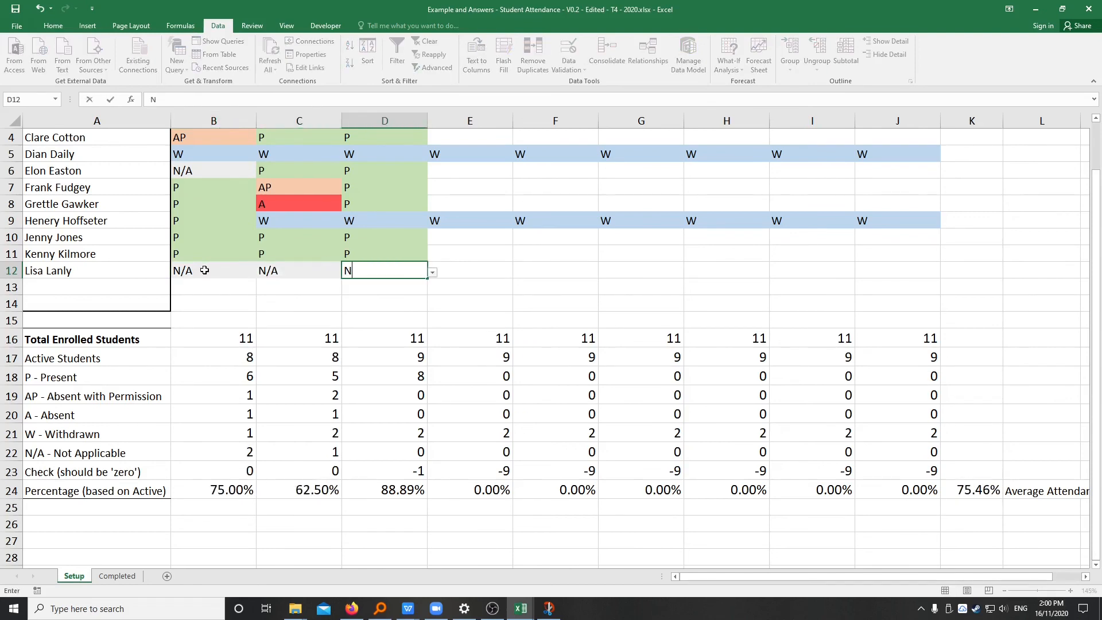
pyautogui.press('Tab')
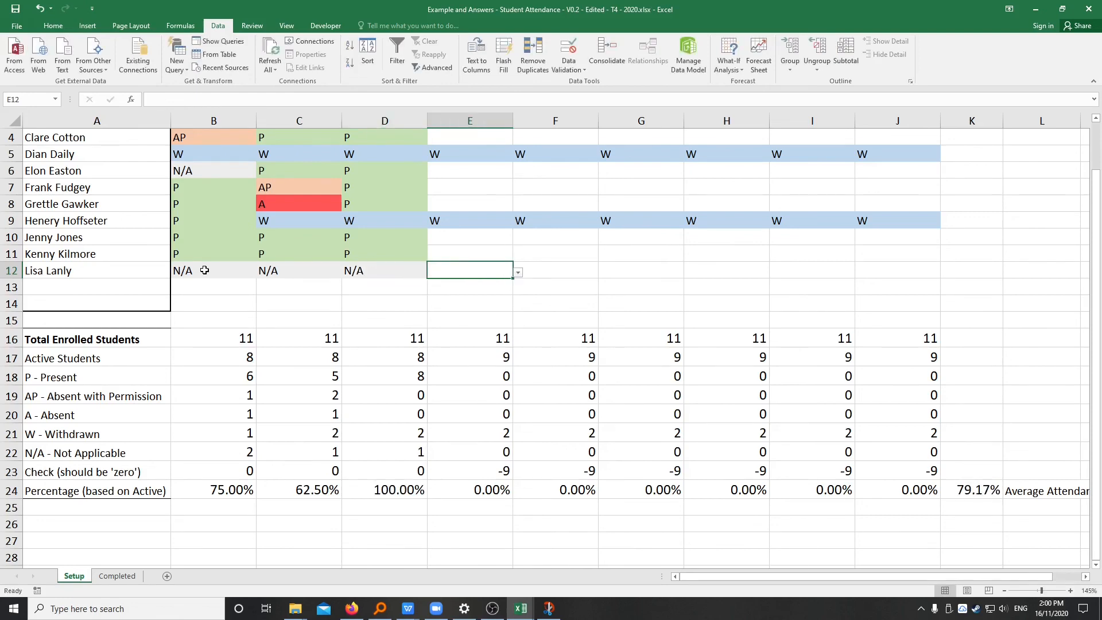
pyautogui.write('P')
pyautogui.press('Return')
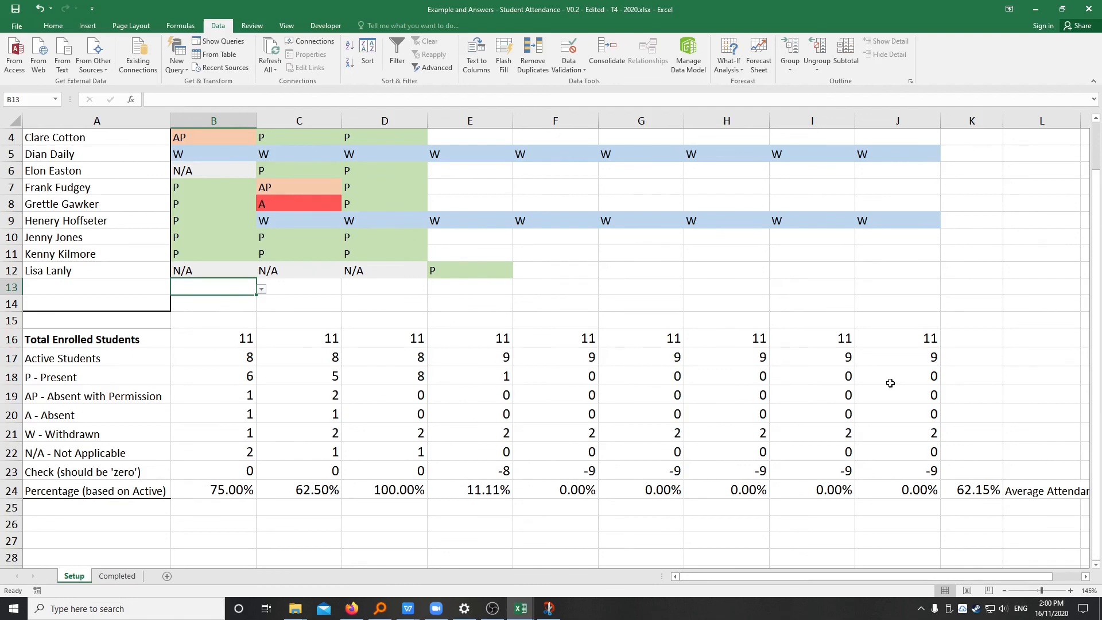
# Fill the Attendance and Completion formulas from K2:L2 down to row 14 and check the copied formulas in row 5.
pyautogui.scroll(1, 495, 250)
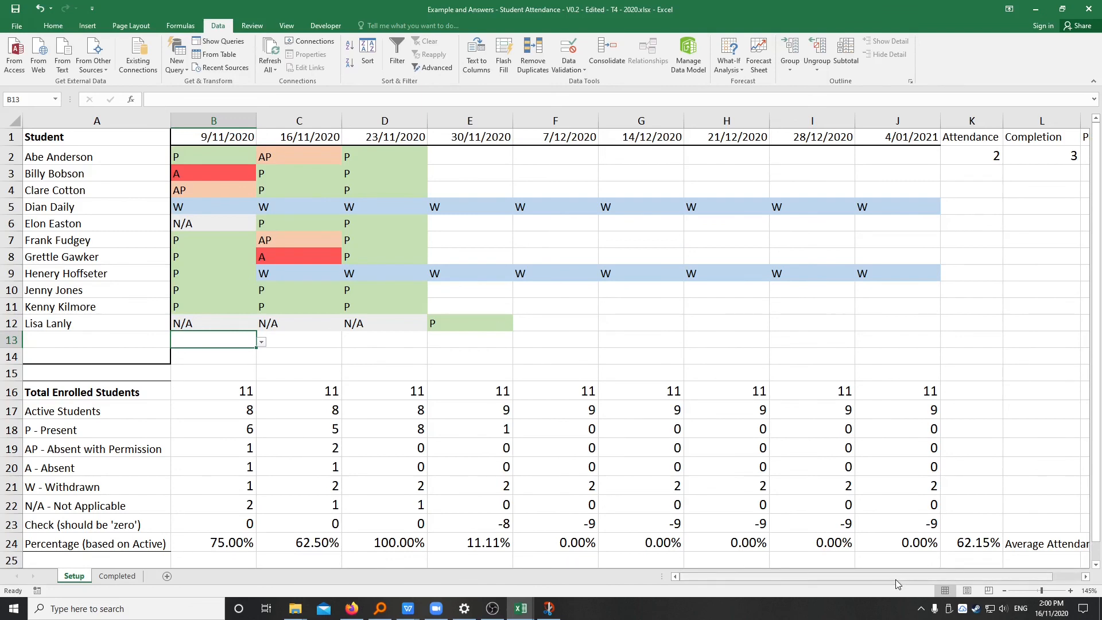
pyautogui.moveTo(896, 583); pyautogui.dragTo(923, 581)
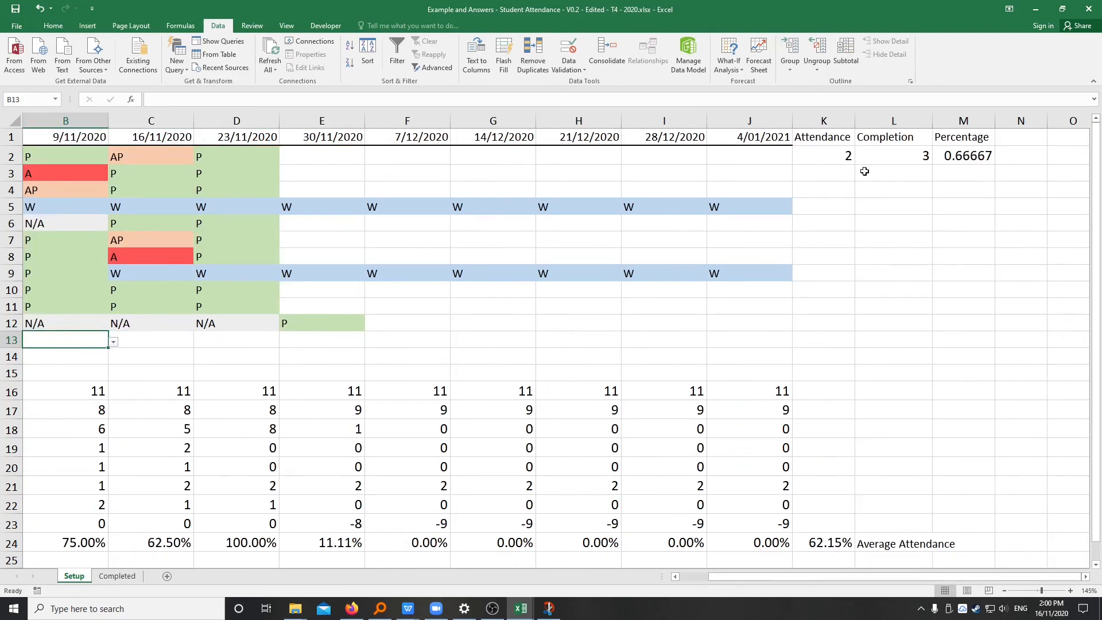
pyautogui.click(806, 159)
pyautogui.click(890, 157)
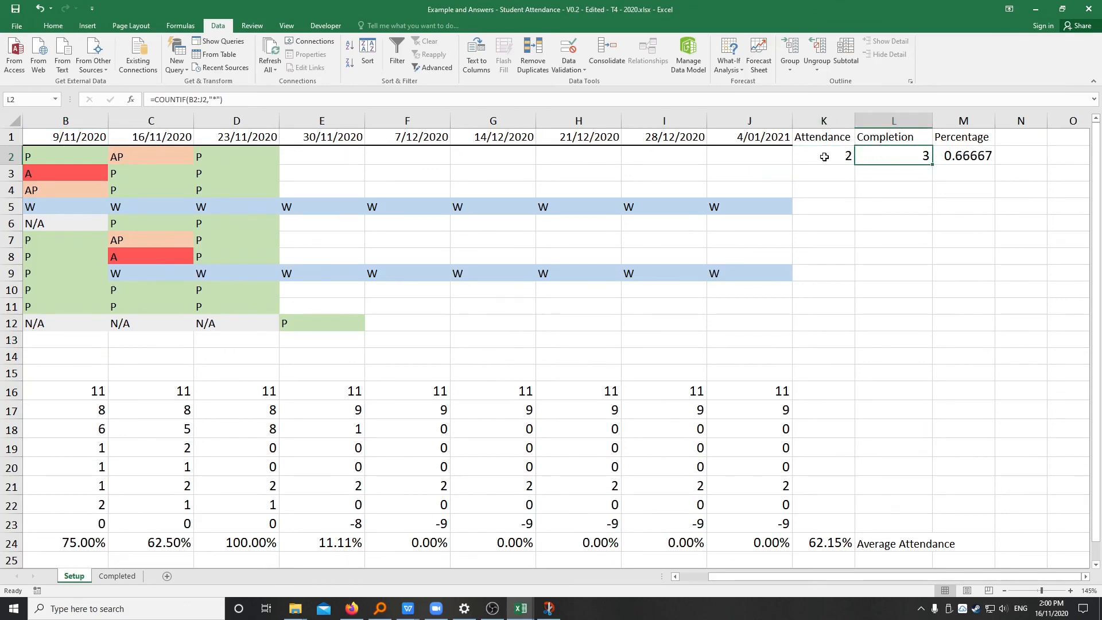
pyautogui.moveTo(819, 155); pyautogui.dragTo(935, 358)
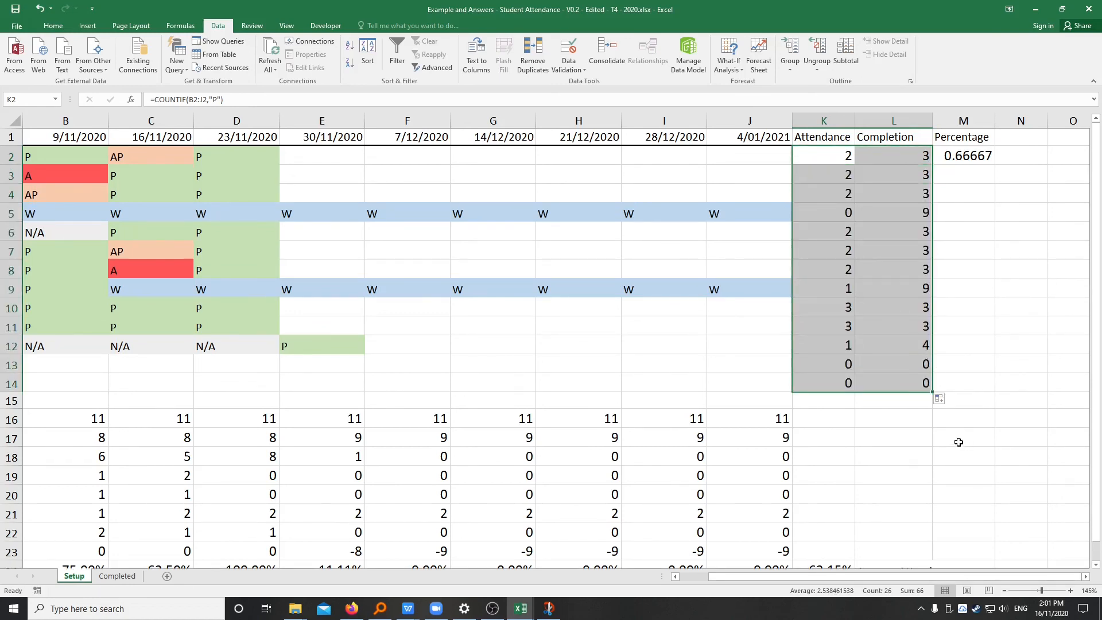
pyautogui.click(829, 164)
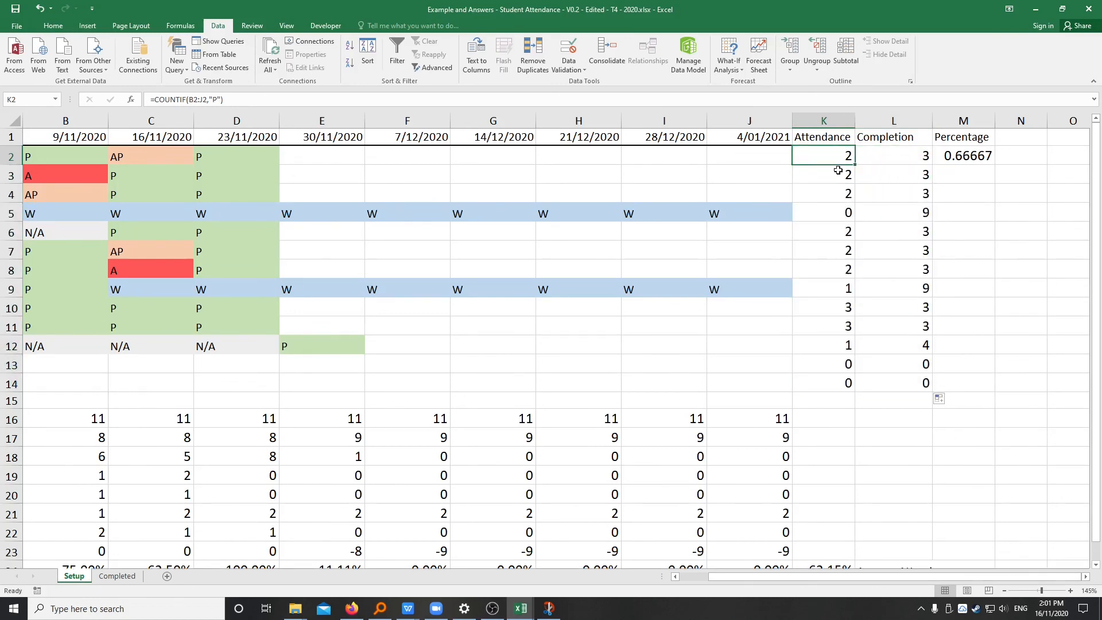
pyautogui.click(829, 214)
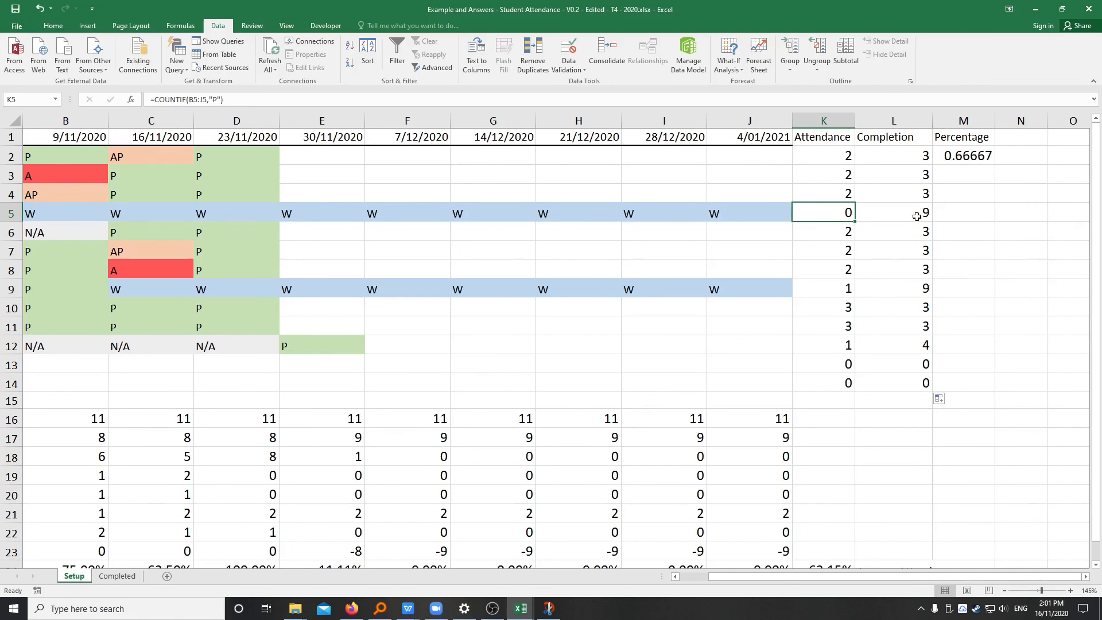
pyautogui.click(920, 215)
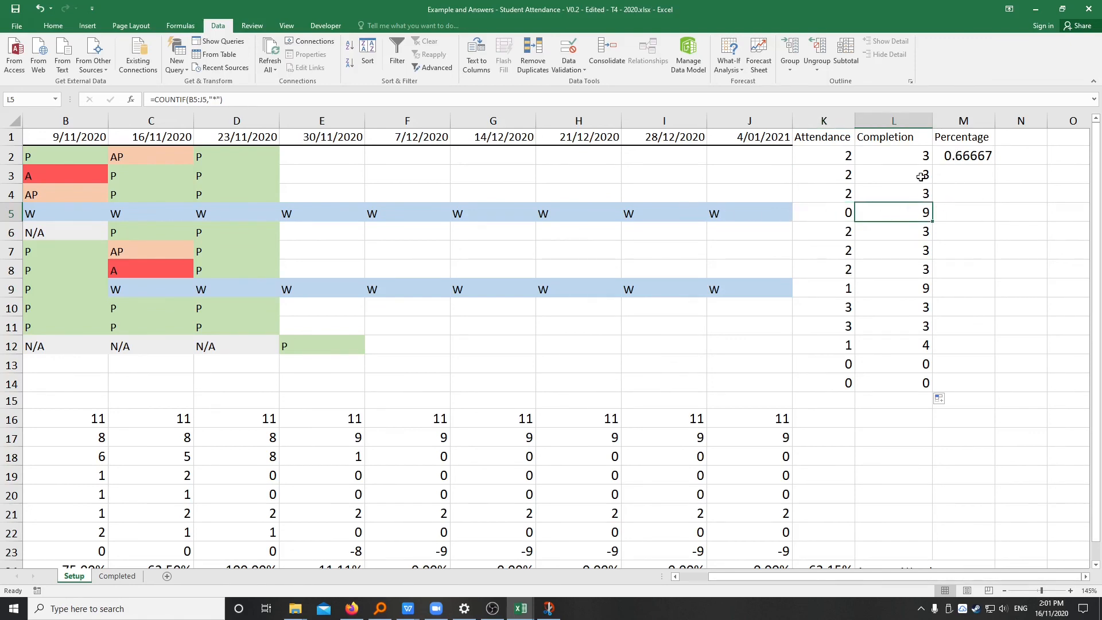
# Fill the Percentage formula =K2/L2 from M2 down to M14 and check the copied formula in M13.
pyautogui.click(985, 156)
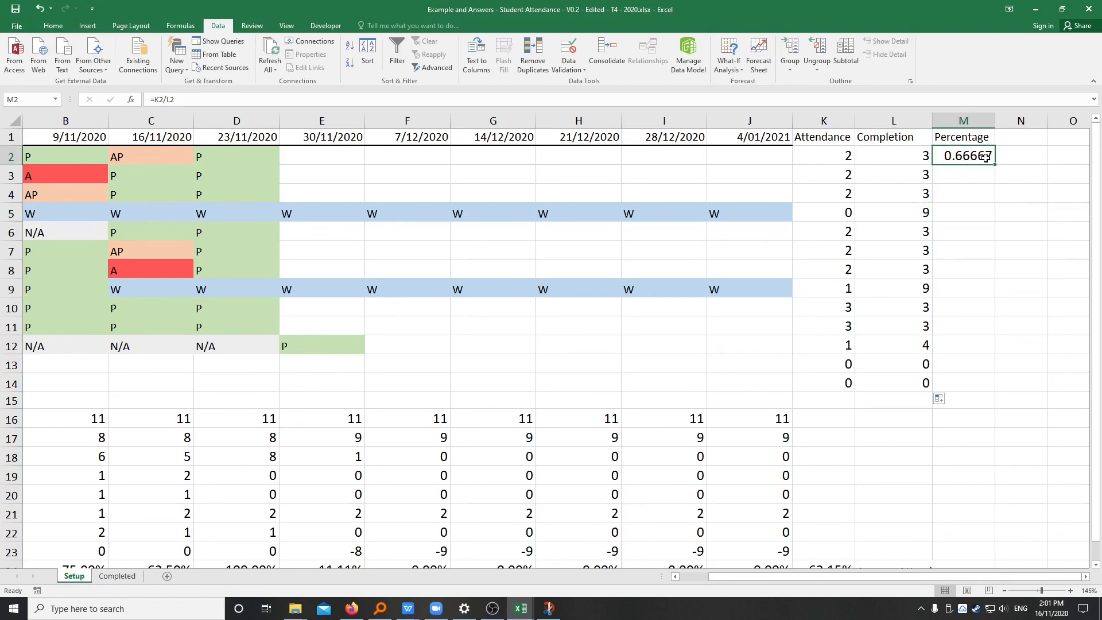
pyautogui.moveTo(997, 165); pyautogui.dragTo(997, 390)
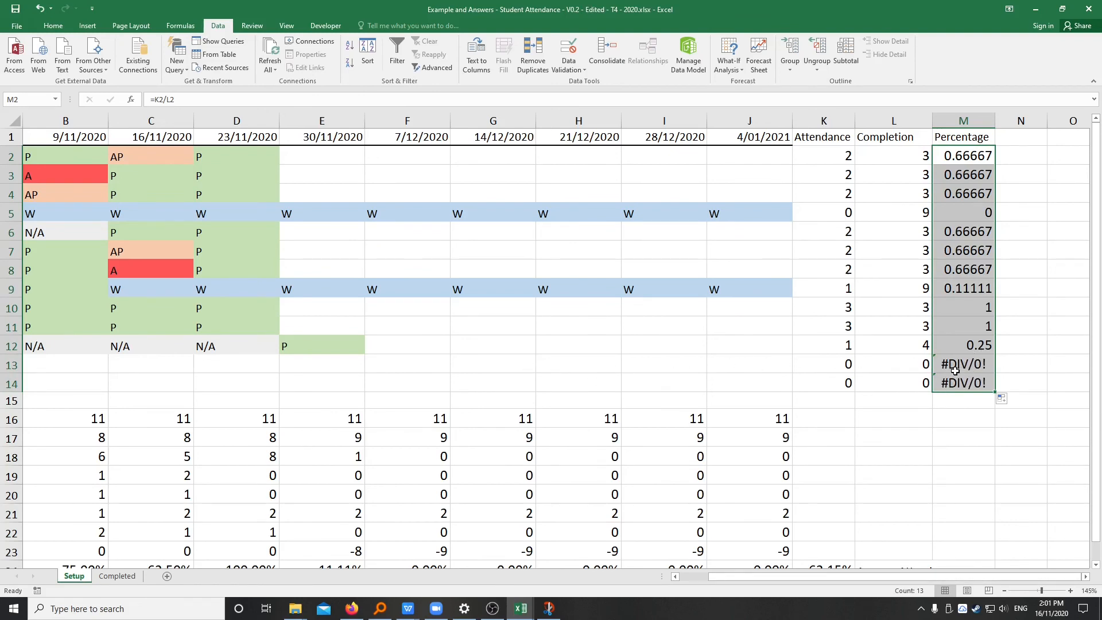
pyautogui.click(975, 366)
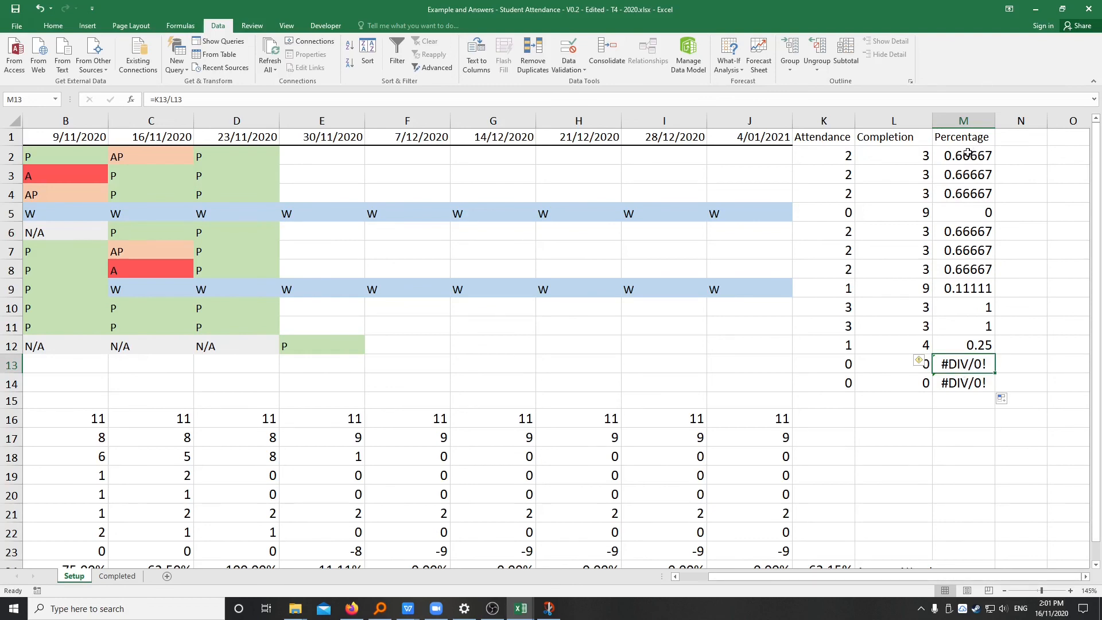
# Format the Percentage cells M2:M14 as Percentage with 2 decimal places.
pyautogui.moveTo(968, 155); pyautogui.dragTo(975, 383)
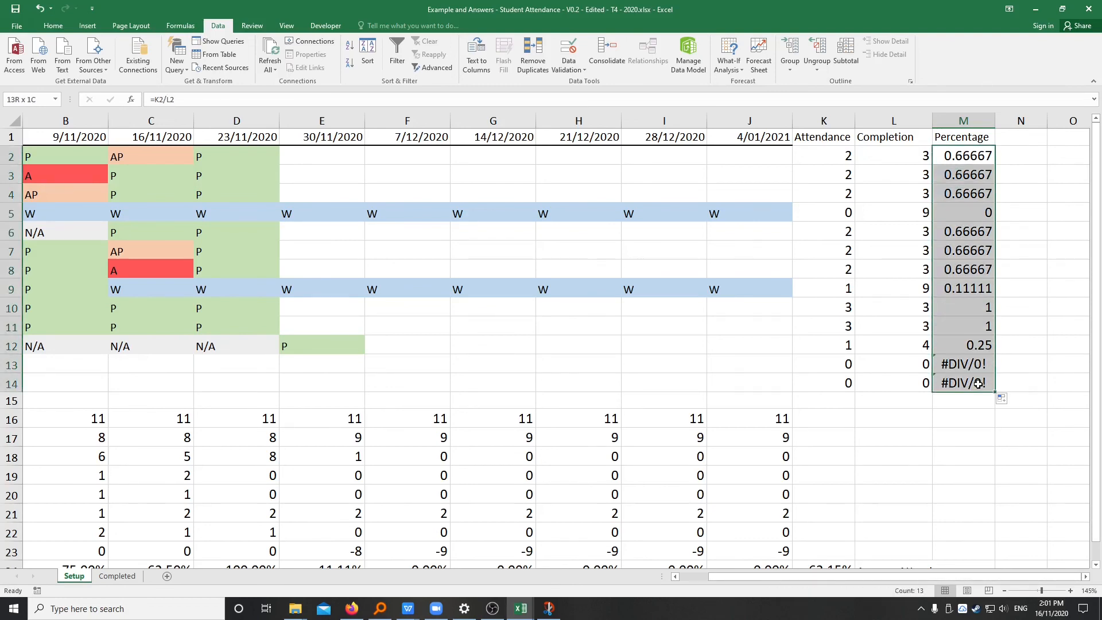
pyautogui.rightClick(964, 266)
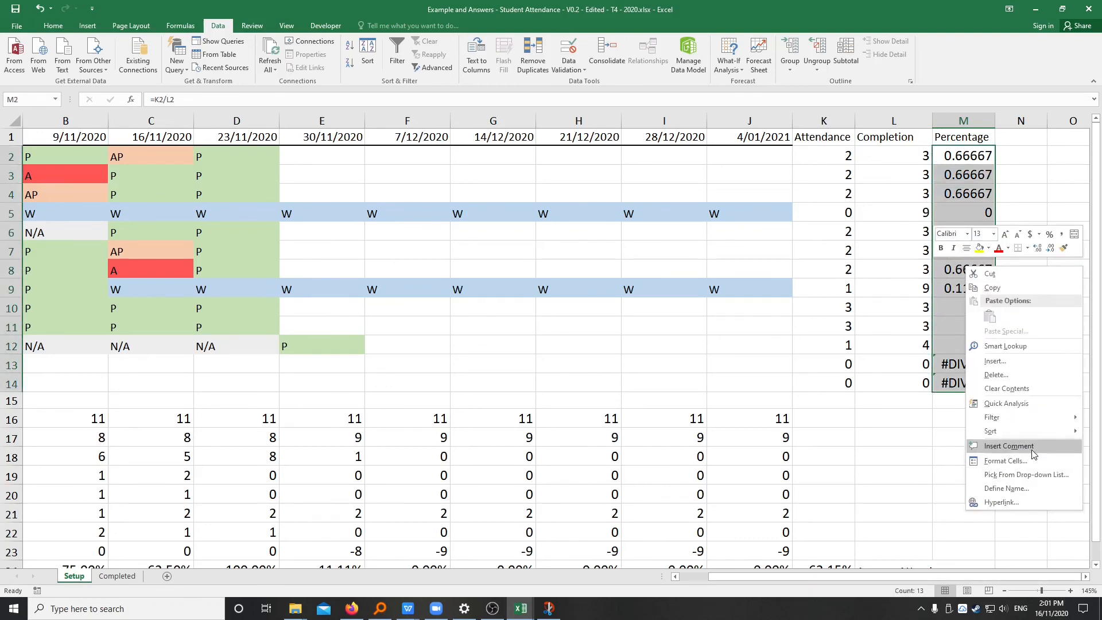
pyautogui.click(1003, 461)
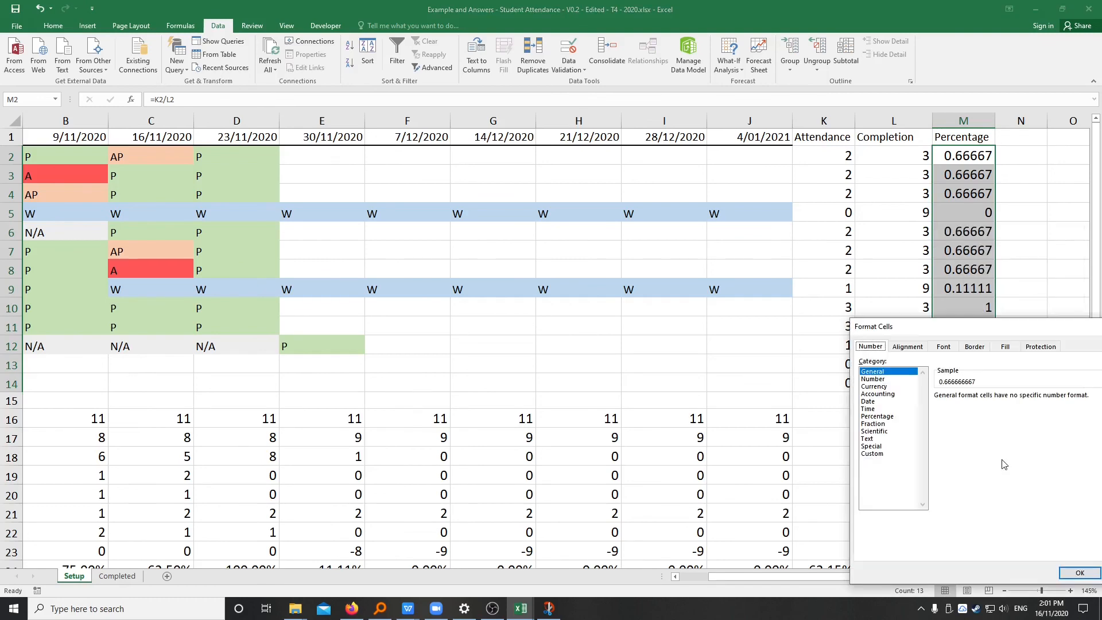
pyautogui.click(884, 417)
pyautogui.moveTo(1050, 332); pyautogui.dragTo(923, 293)
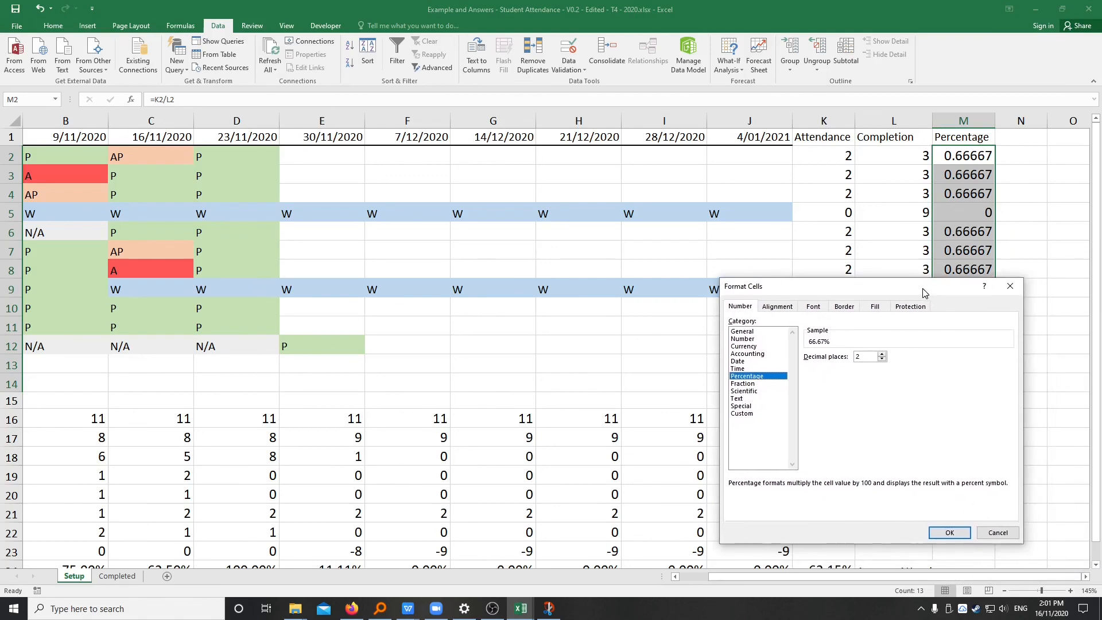
pyautogui.click(952, 533)
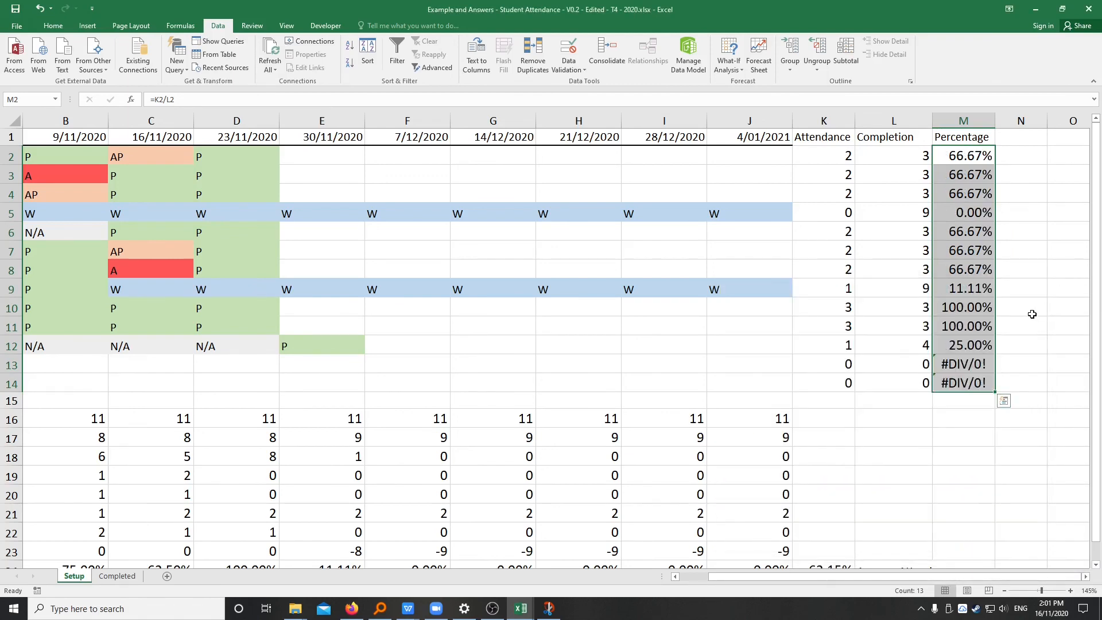
pyautogui.click(1030, 317)
# Check the Percentage formulas in M10, M12 and M2 against the students' attendance entries.
pyautogui.click(964, 309)
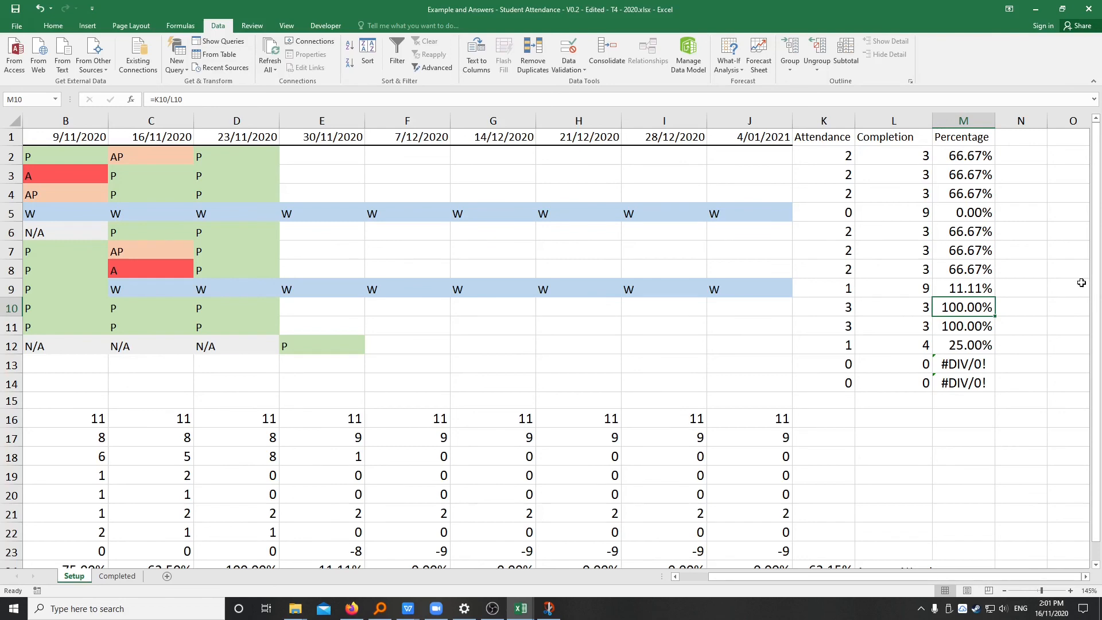
pyautogui.click(969, 346)
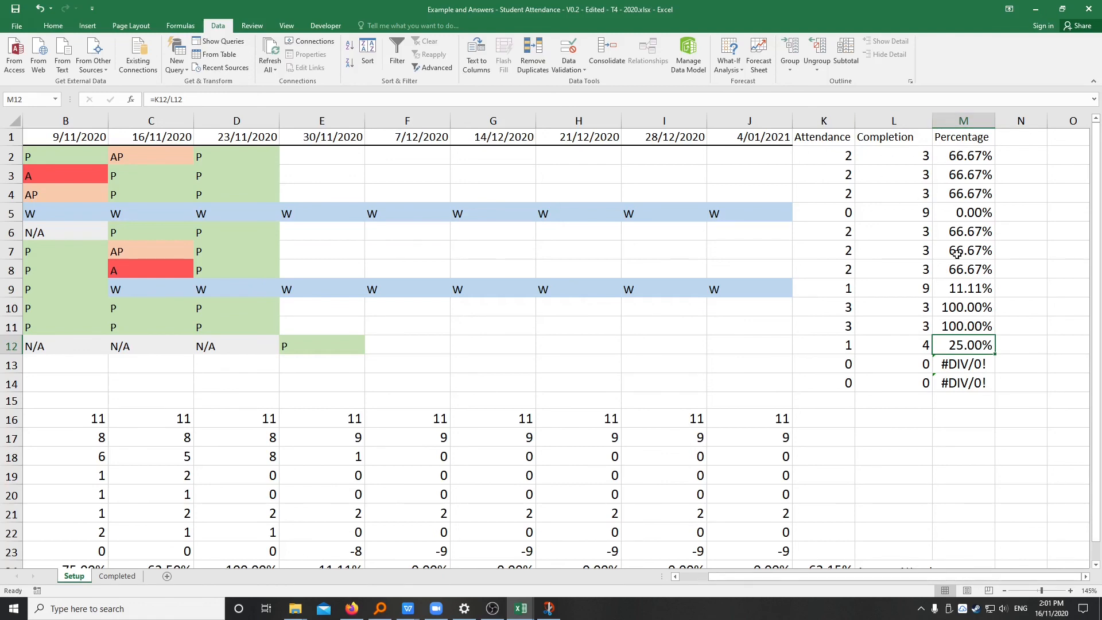
pyautogui.click(968, 156)
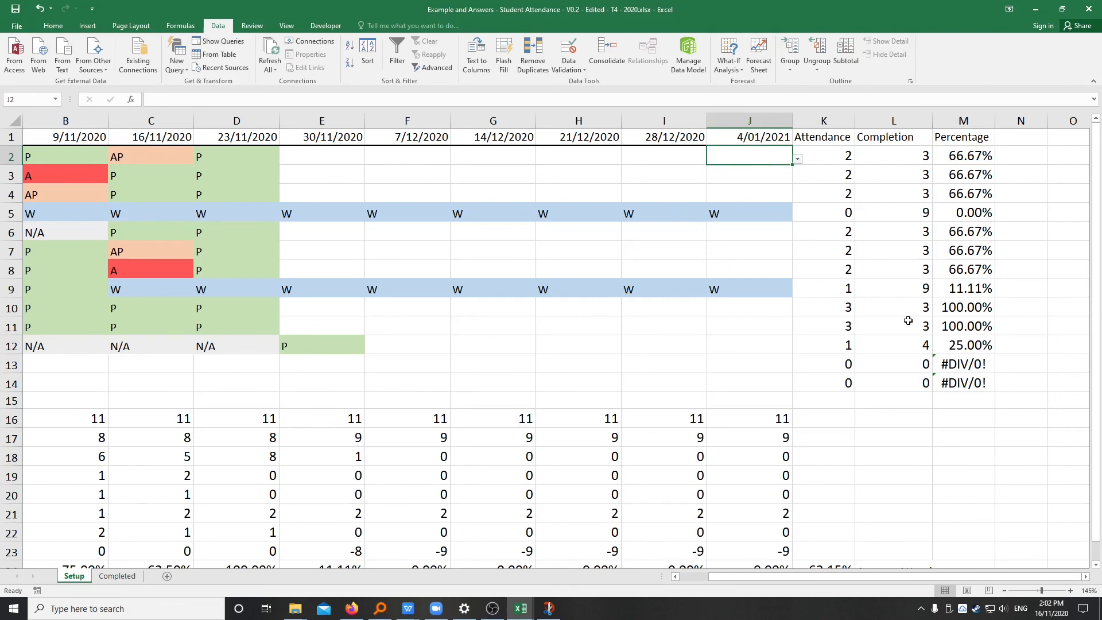
pyautogui.click(963, 152)
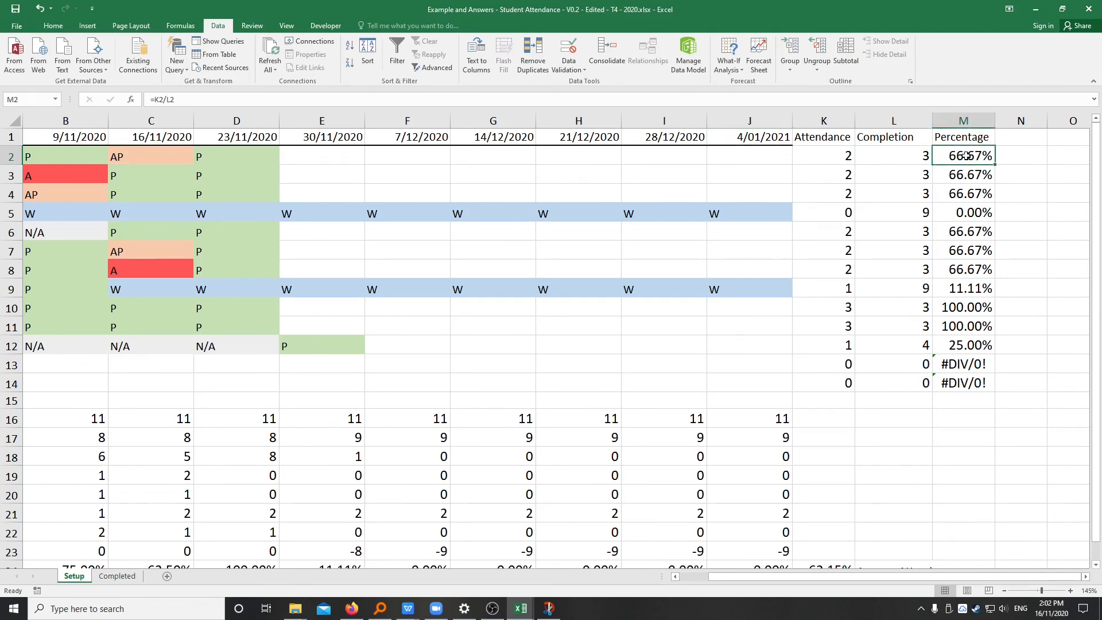
# Switch to the Excel guide in WPS Office and review the conditional formatting rule steps and attendance colour options.
pyautogui.click(408, 610)
pyautogui.click(486, 532)
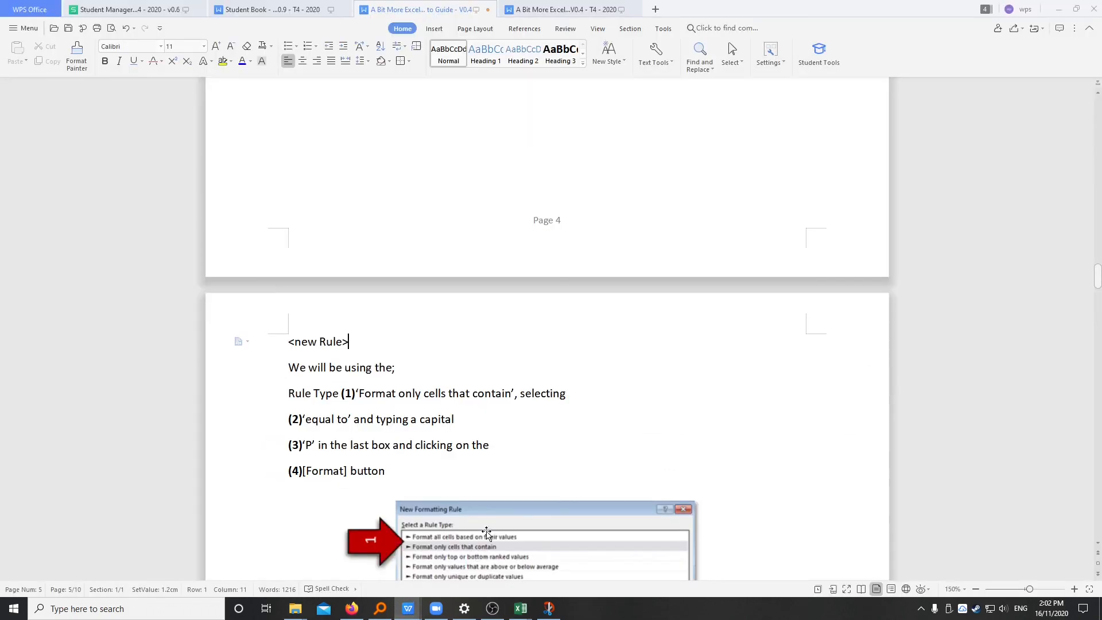
pyautogui.scroll(-10, 543, 390)
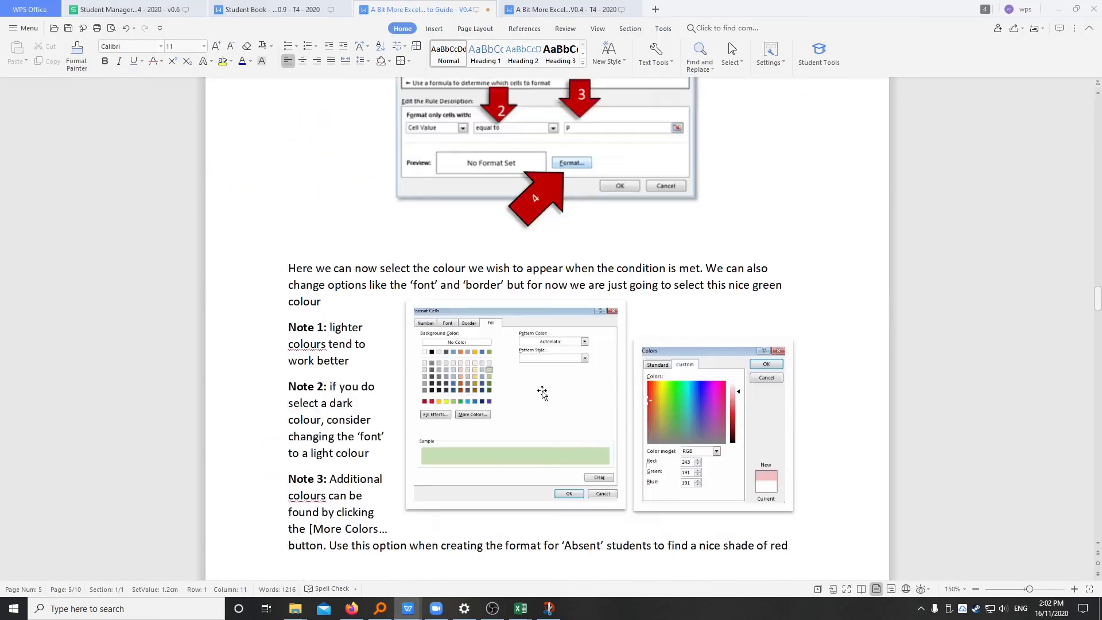
pyautogui.scroll(2, 540, 379)
pyautogui.scroll(-2, 522, 295)
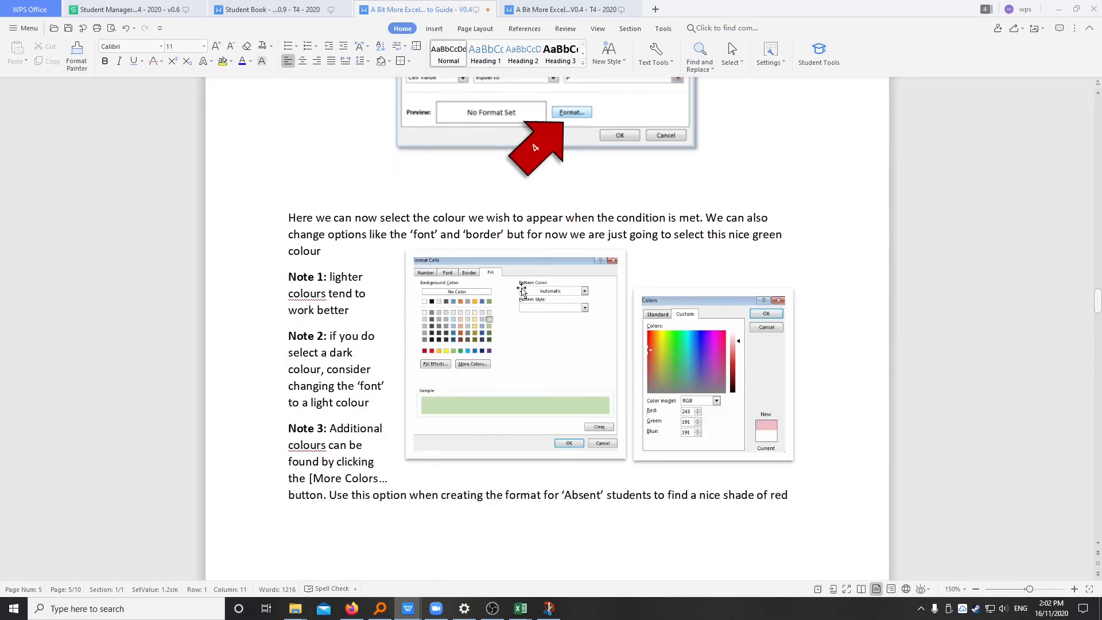
pyautogui.scroll(-8, 522, 291)
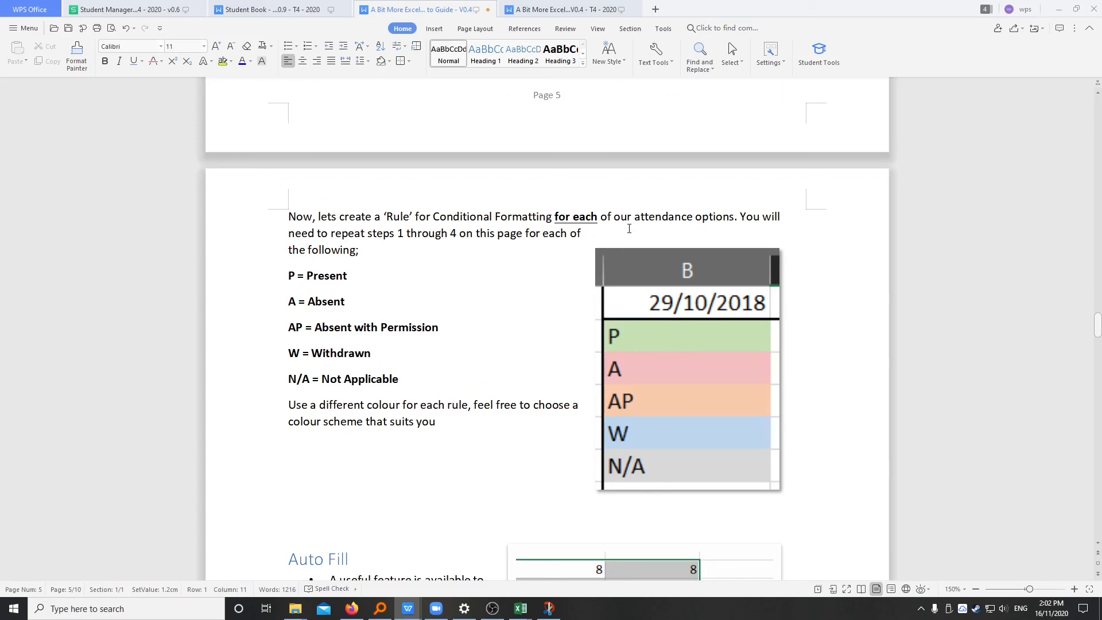
pyautogui.scroll(-1, 772, 229)
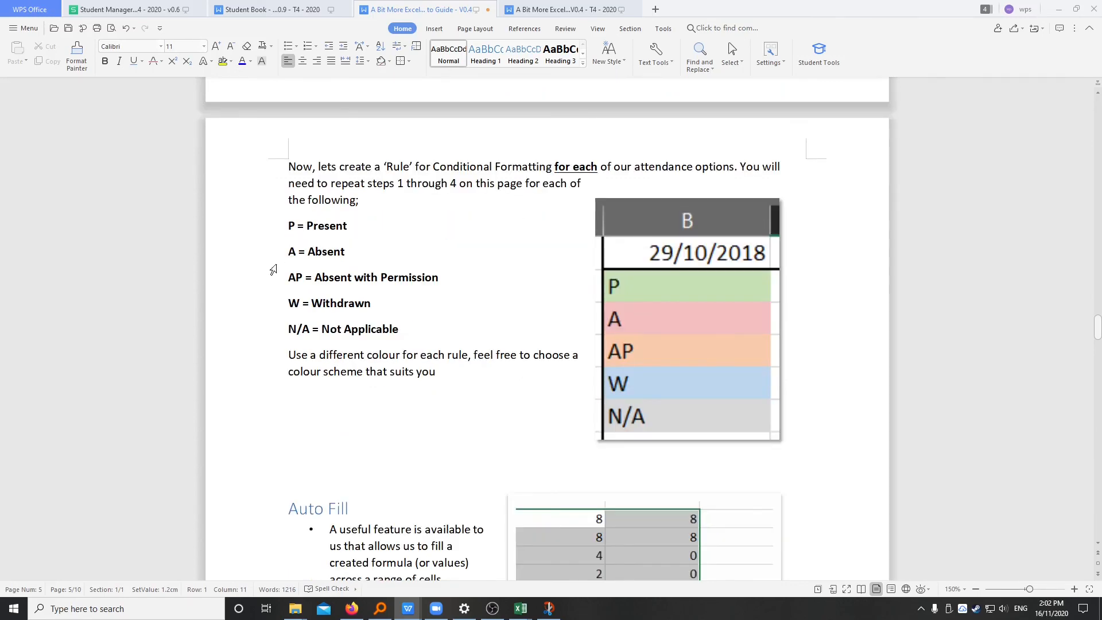
# Review the guide's Auto Fill section, including the weekly date instructions using =B1+7.
pyautogui.scroll(-4, 272, 269)
pyautogui.scroll(-1, 393, 272)
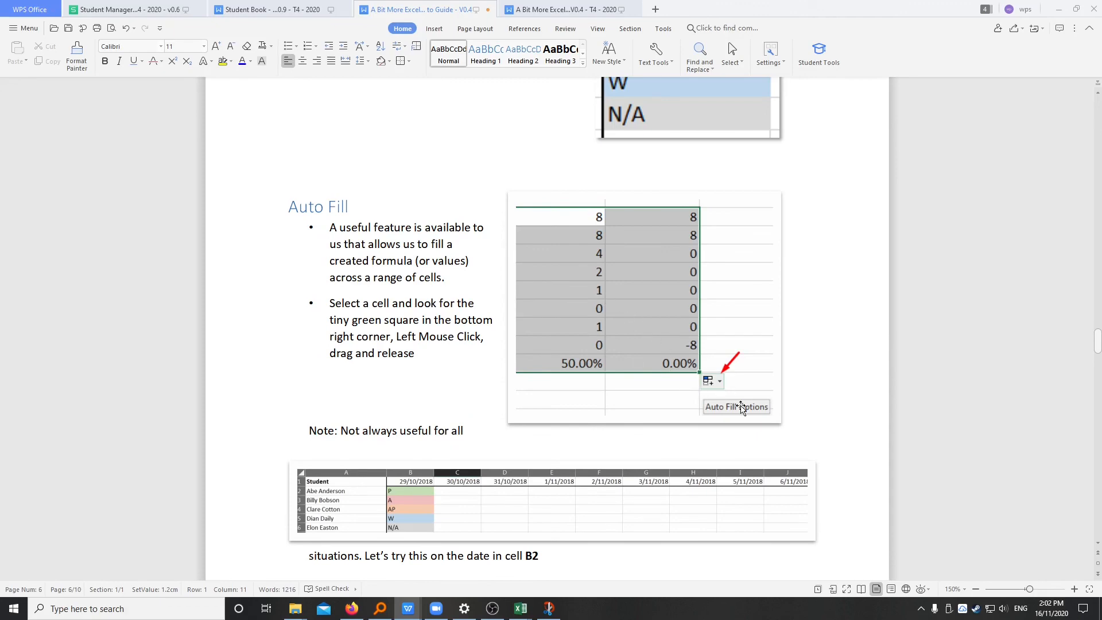
pyautogui.scroll(-3, 740, 406)
pyautogui.scroll(-1, 392, 261)
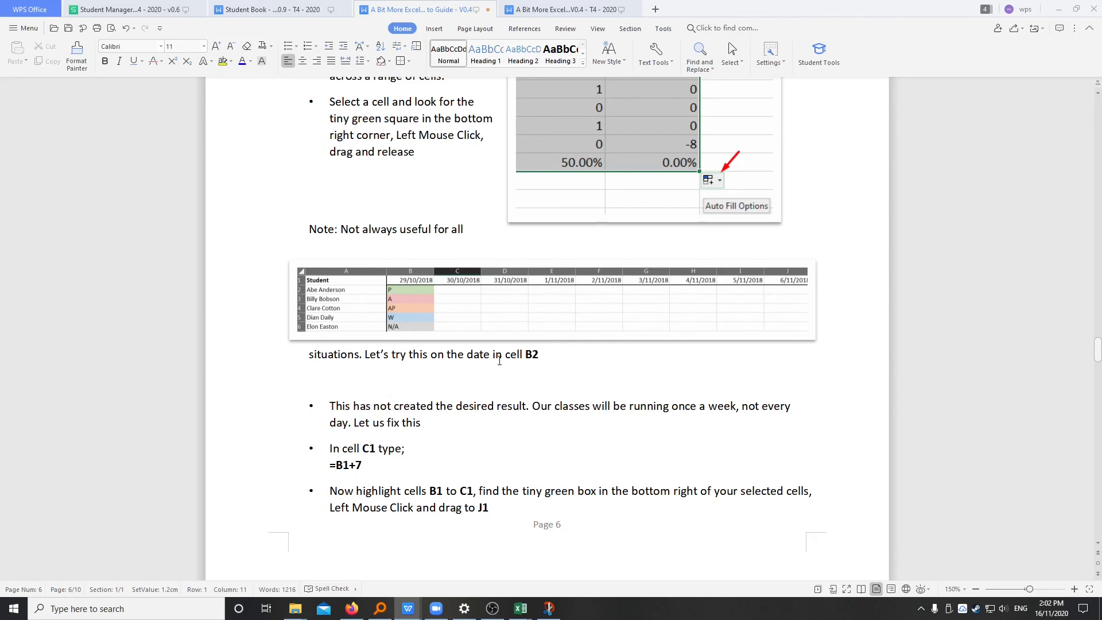
pyautogui.scroll(-1, 512, 361)
pyautogui.scroll(-1, 458, 360)
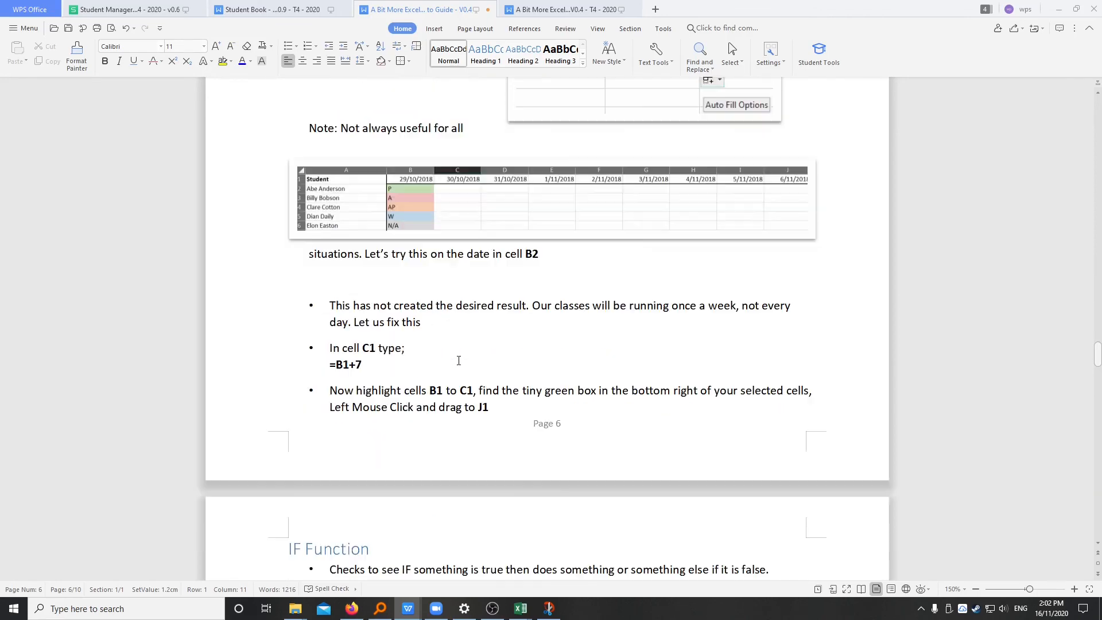
pyautogui.moveTo(489, 407); pyautogui.dragTo(287, 278)
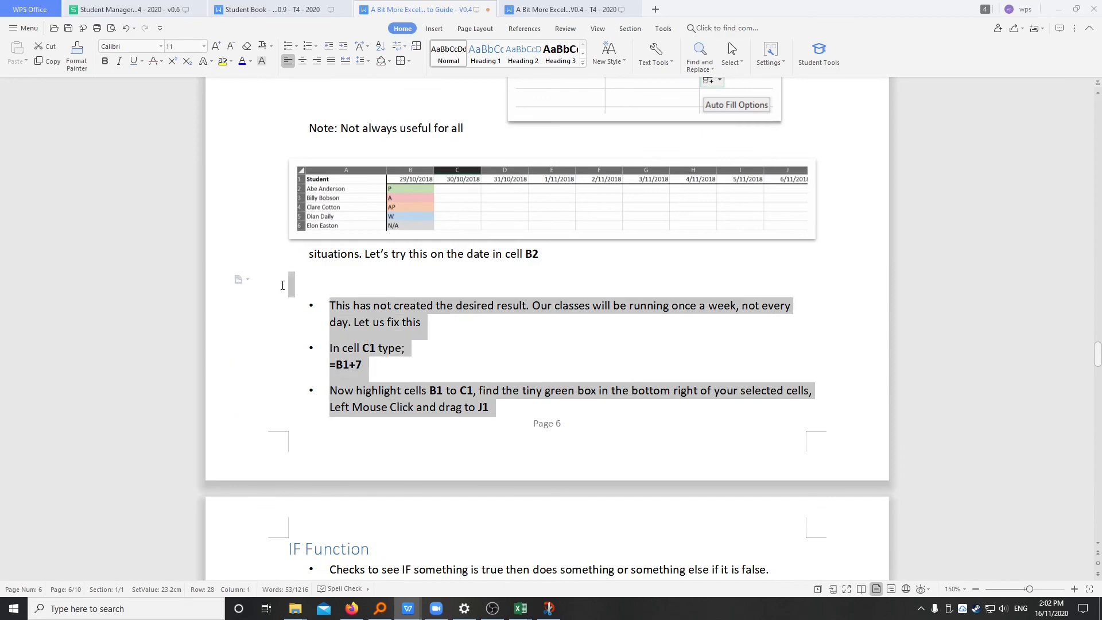
pyautogui.click(487, 345)
# Replace the example formula under the IF Function heading with <=IK2/L2>.
pyautogui.scroll(-5, 487, 345)
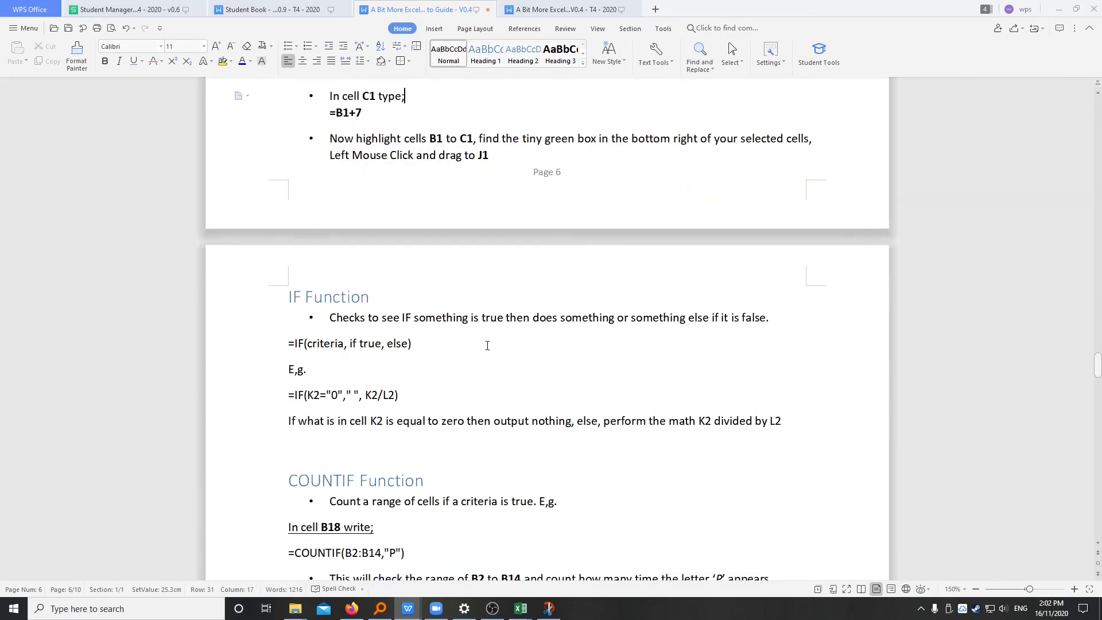
pyautogui.scroll(-1, 487, 345)
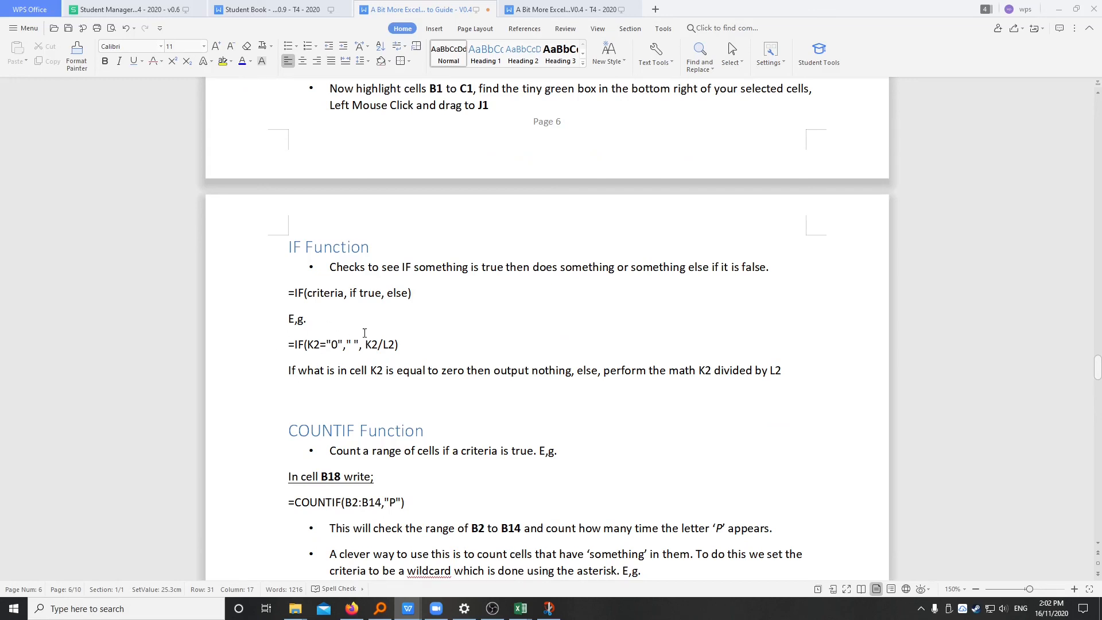
pyautogui.moveTo(418, 348); pyautogui.dragTo(287, 344)
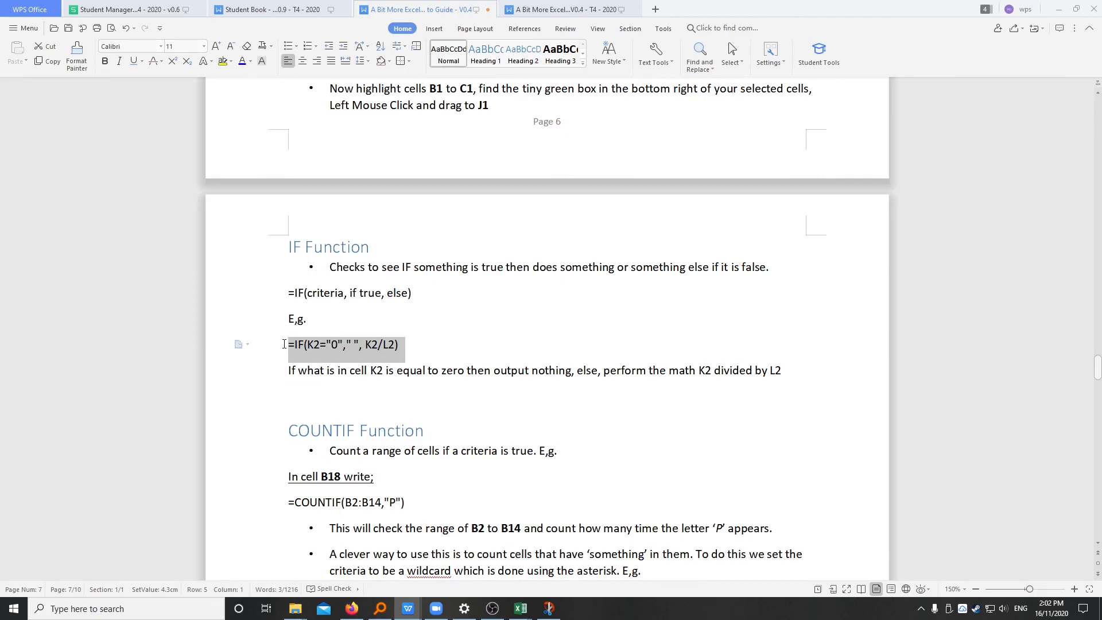
pyautogui.click(378, 346)
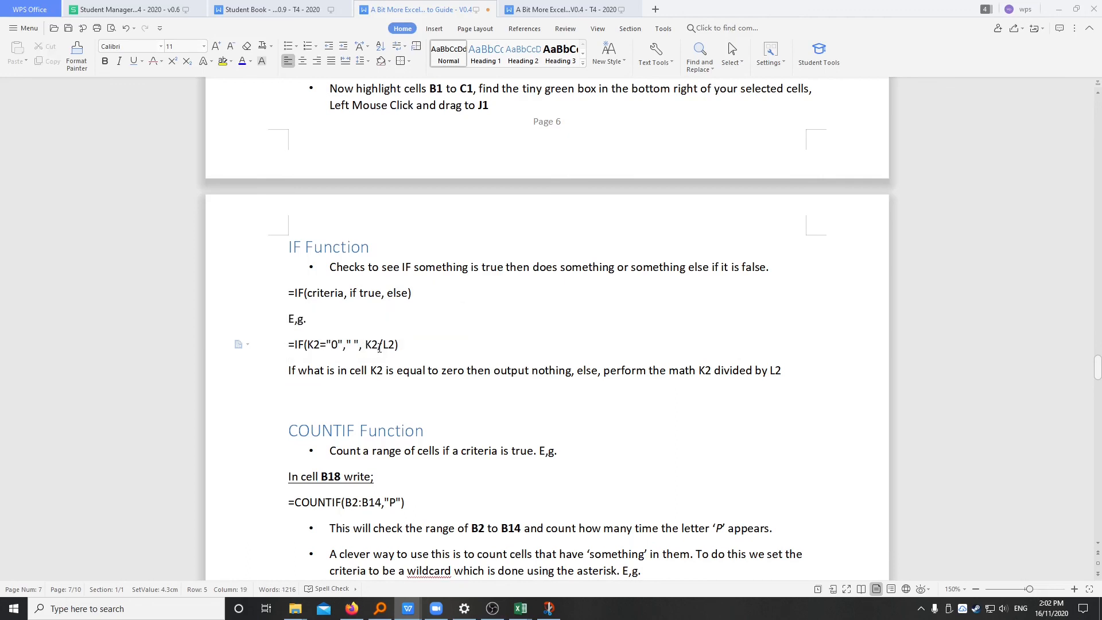
pyautogui.moveTo(365, 346); pyautogui.dragTo(298, 344)
pyautogui.press('BackSpace')
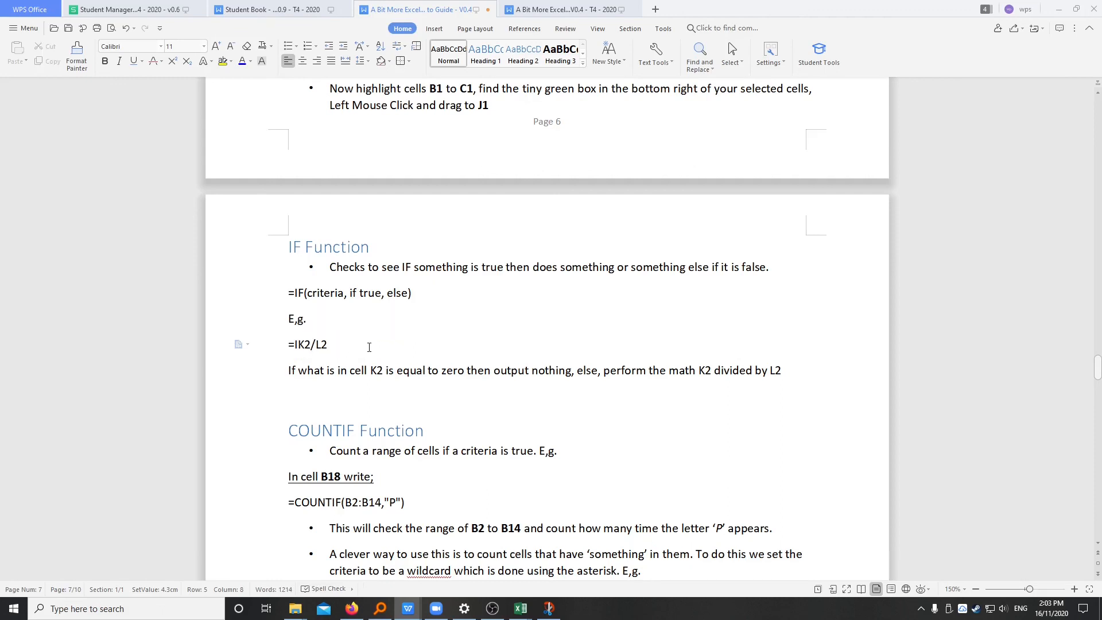
pyautogui.write('<')
# Review the guide's COUNTIF Function, Calculating an Average and Using AVERAGEIF sections and their example formulas.
pyautogui.scroll(-3, 360, 347)
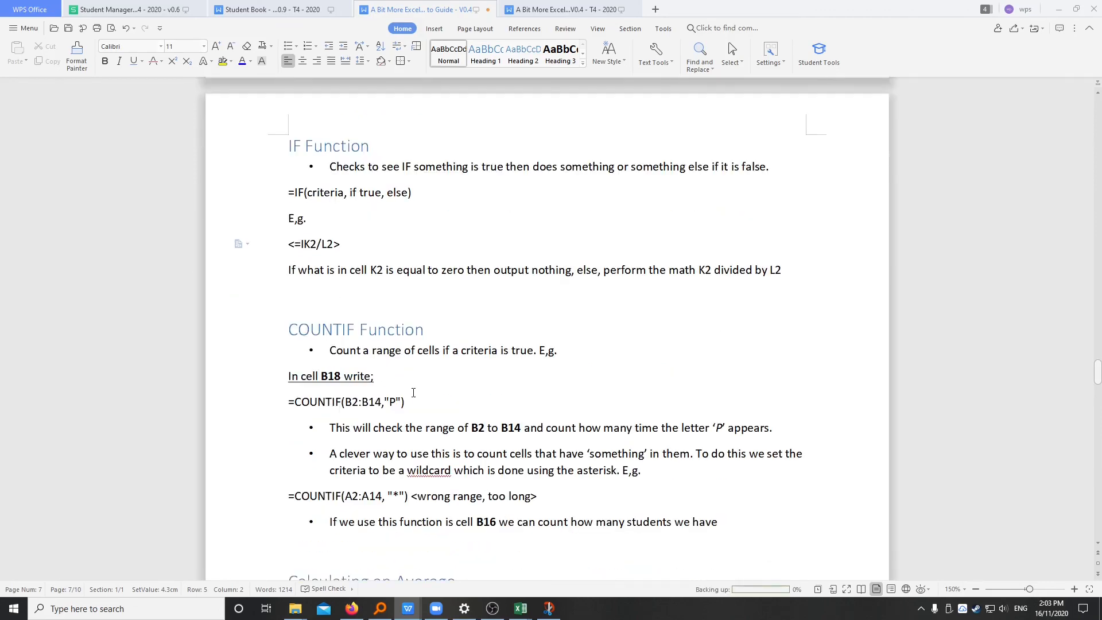
pyautogui.click(437, 410)
pyautogui.scroll(-3, 441, 392)
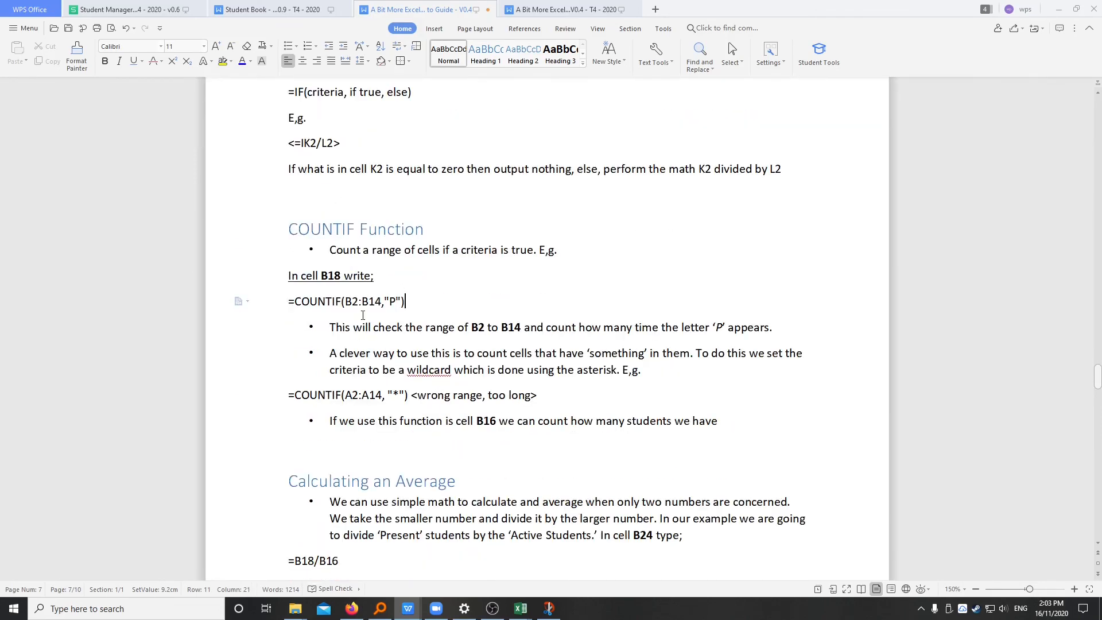
pyautogui.doubleClick(395, 301)
pyautogui.scroll(-9, 421, 445)
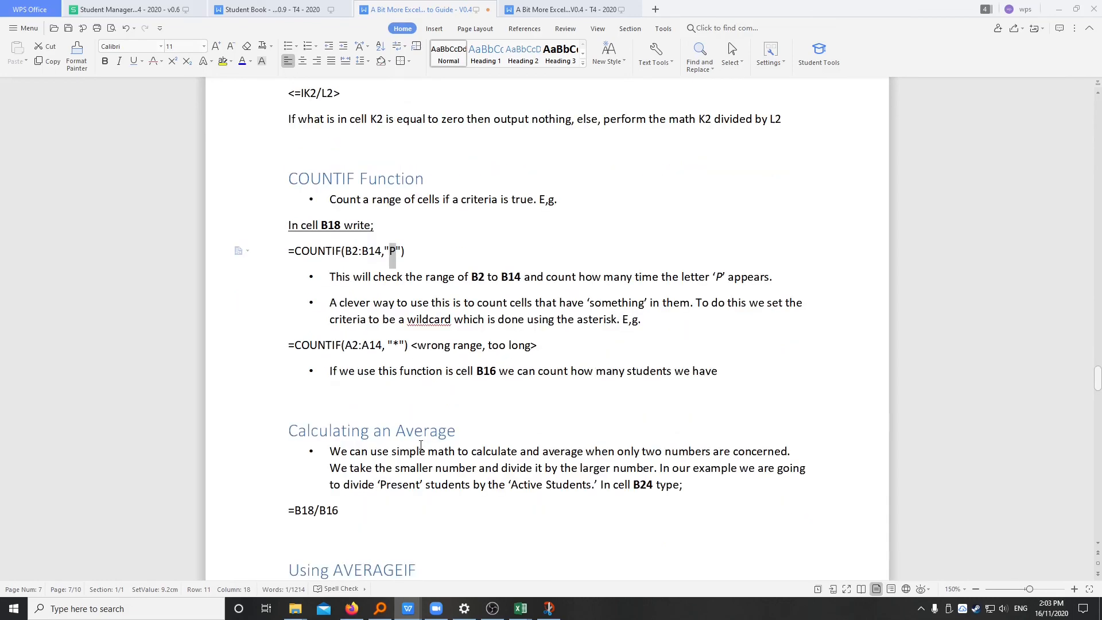
pyautogui.scroll(-6, 422, 441)
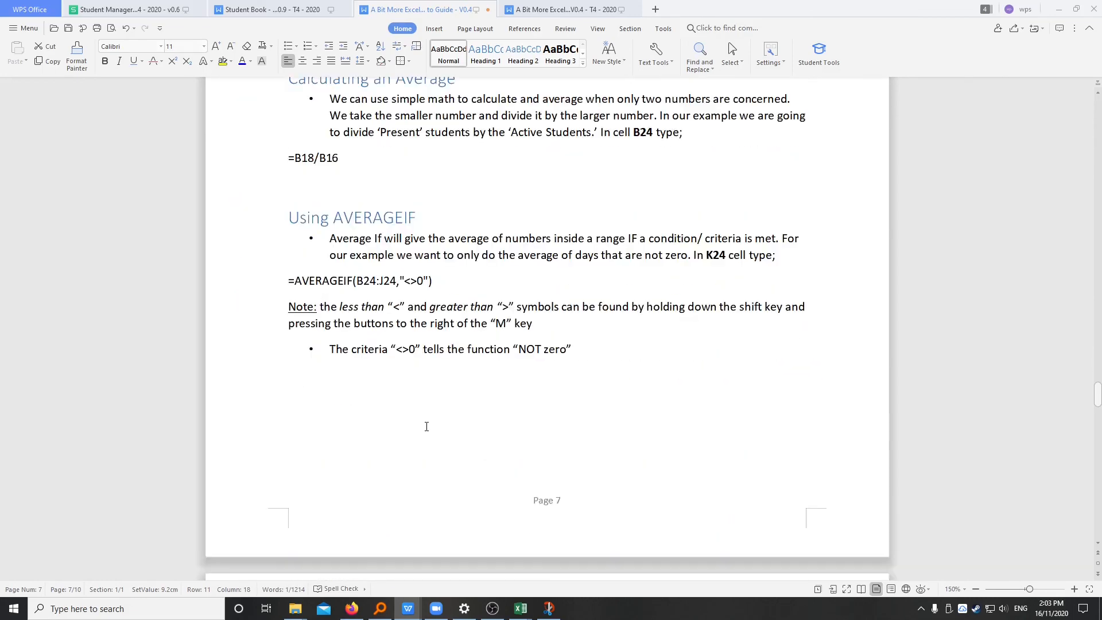
pyautogui.scroll(5, 473, 297)
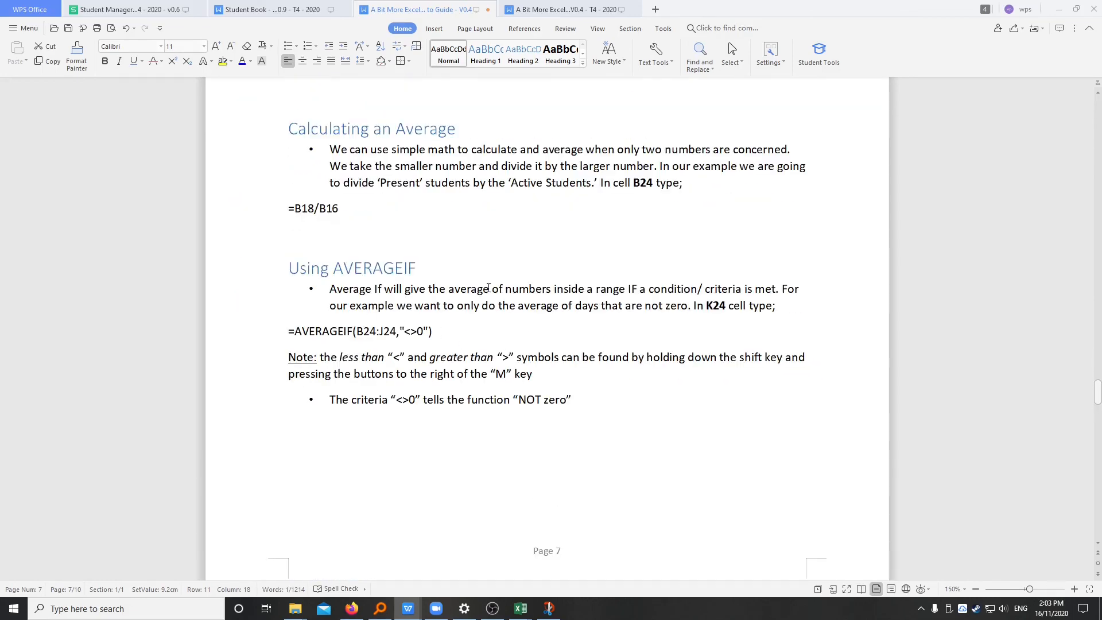
pyautogui.click(450, 276)
# Review the guide's Some Additional Conditionals section with the color scale and date rules, through to Usage of the Roster.
pyautogui.scroll(-12, 664, 393)
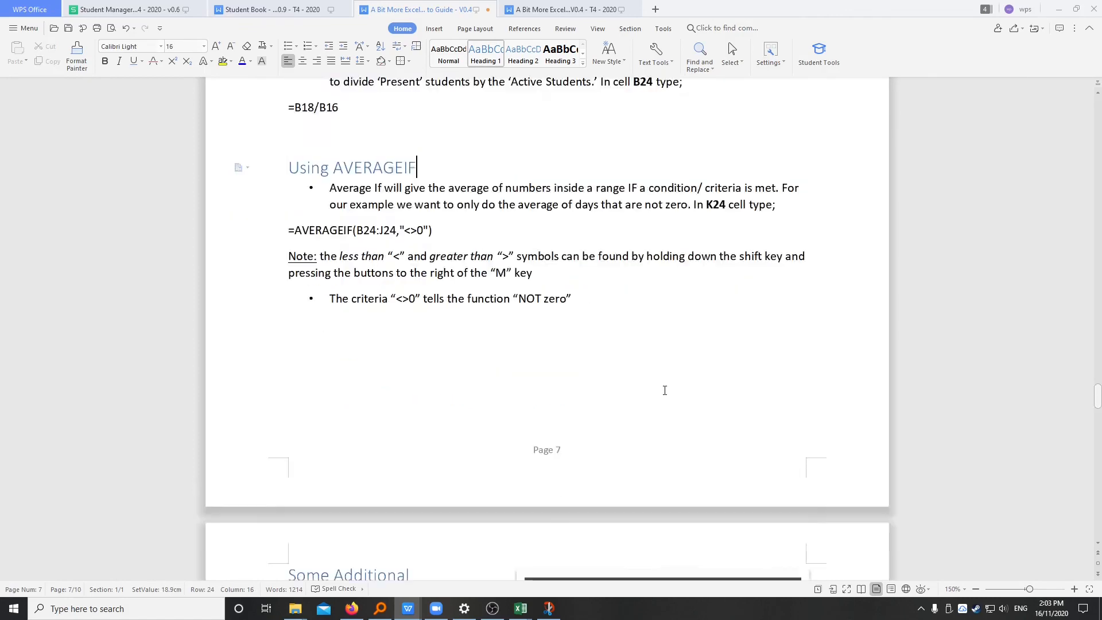
pyautogui.scroll(-2, 665, 393)
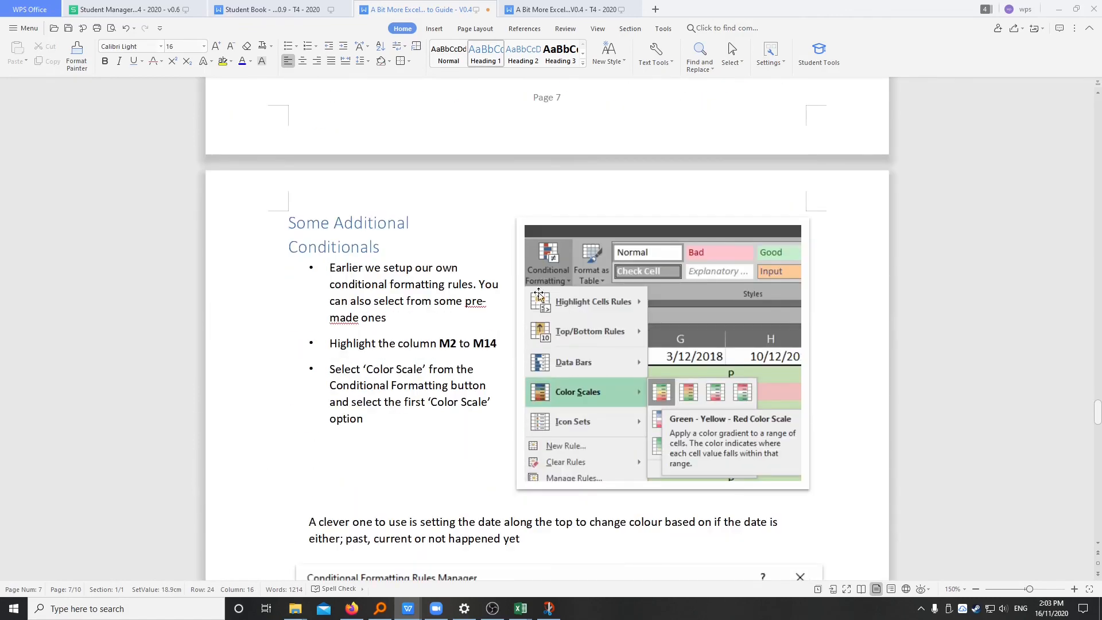
pyautogui.scroll(-9, 457, 320)
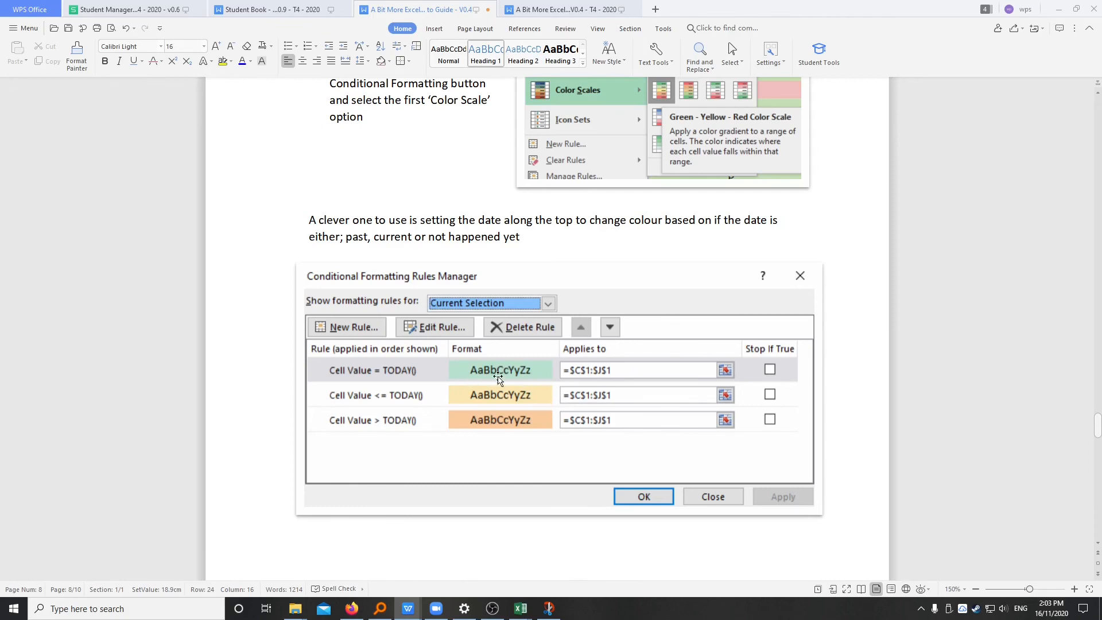
pyautogui.scroll(-10, 543, 374)
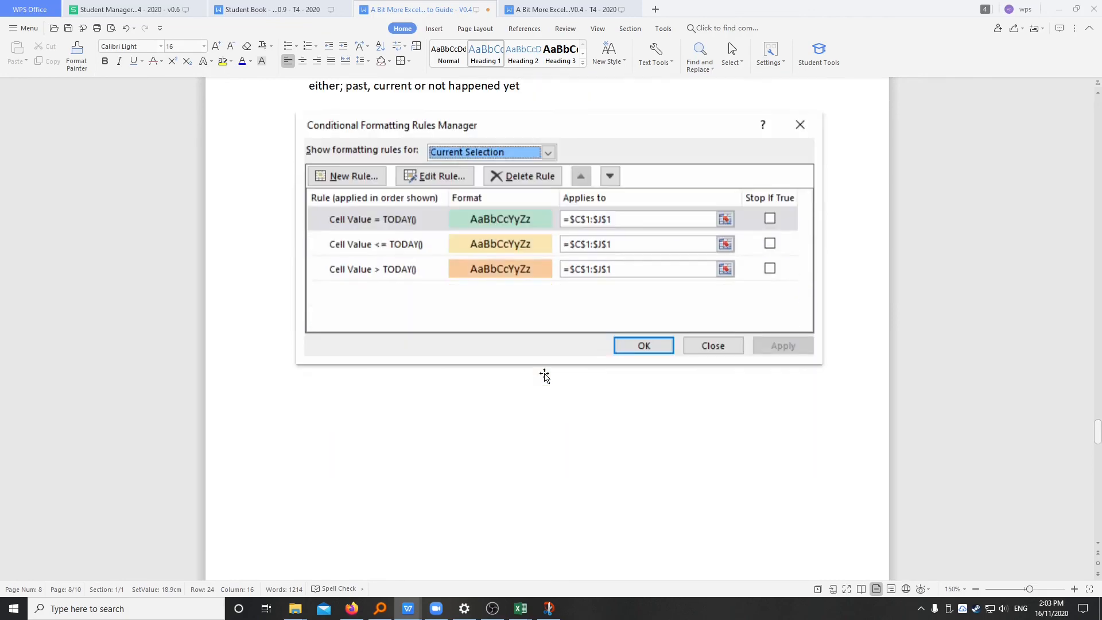
pyautogui.scroll(-15, 543, 373)
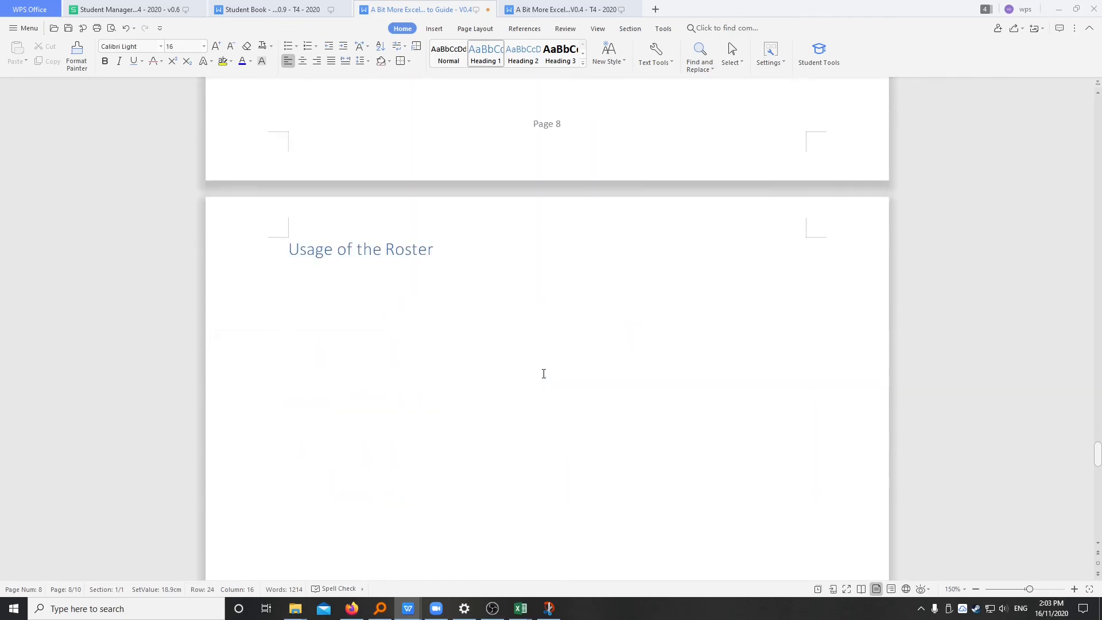
pyautogui.scroll(14, 544, 369)
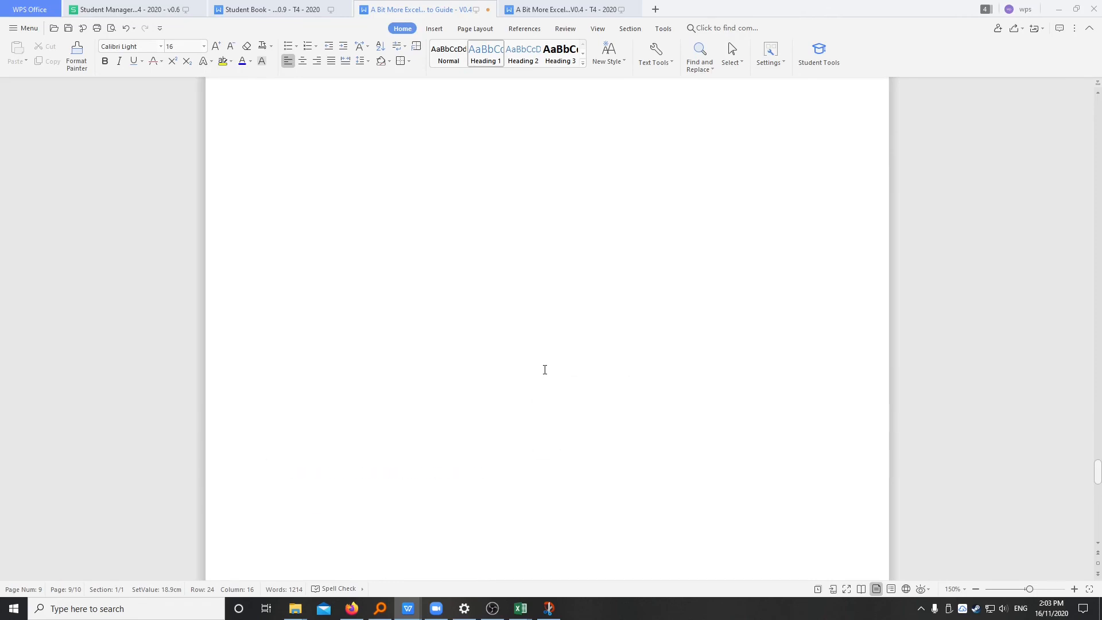